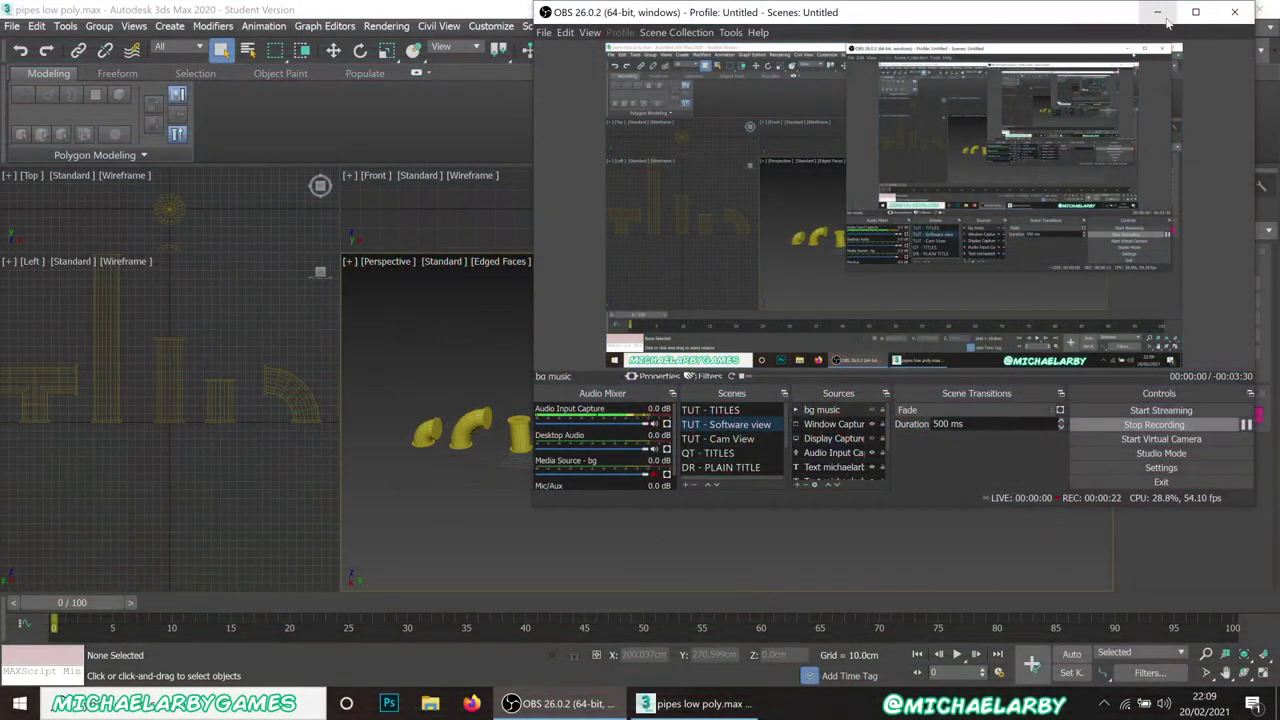
Minimise the recording software and examine the row of low-poly pipe pieces from several angles
{"action": "left_click", "coordinate": [1158, 13]}
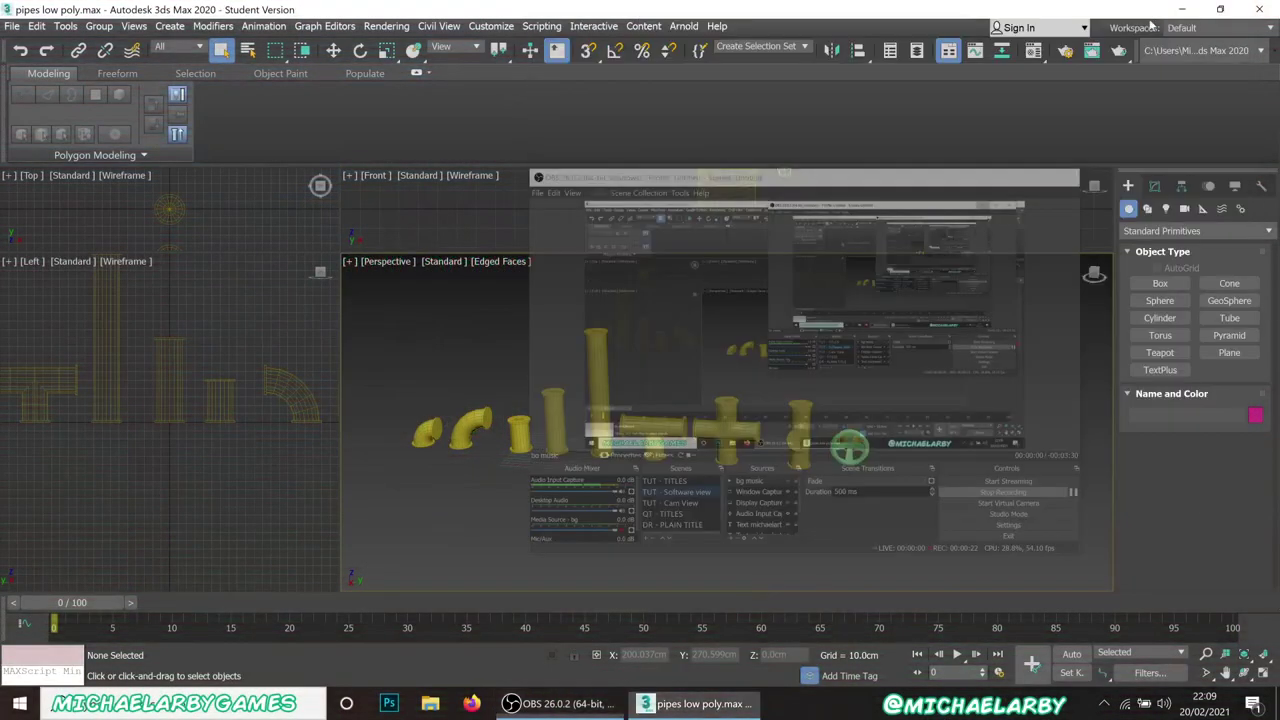
{"action": "middle_click_drag", "start_coordinate": [543, 393], "coordinate": [607, 428], "text": "alt"}
{"action": "scroll", "coordinate": [607, 425], "scroll_direction": "up", "scroll_amount": 5}
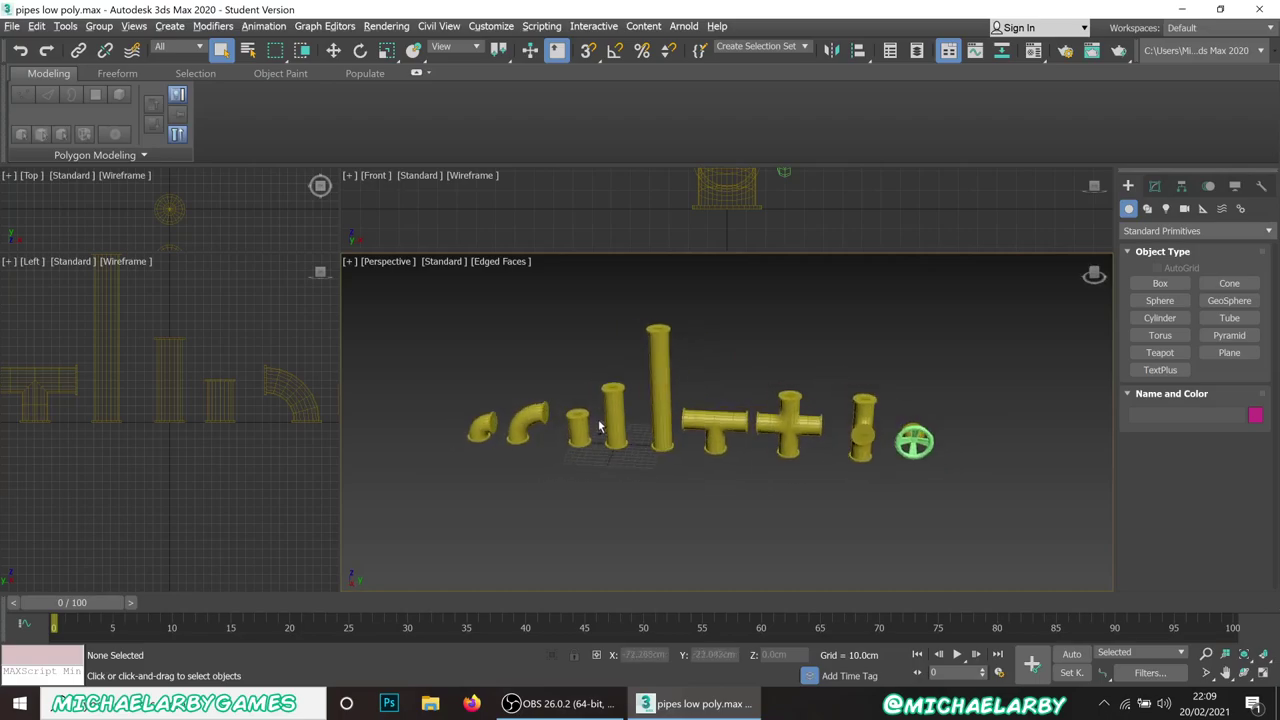
{"action": "scroll", "coordinate": [620, 400], "scroll_direction": "down", "scroll_amount": 1}
{"action": "middle_click_drag", "start_coordinate": [623, 395], "coordinate": [523, 380], "text": "alt"}
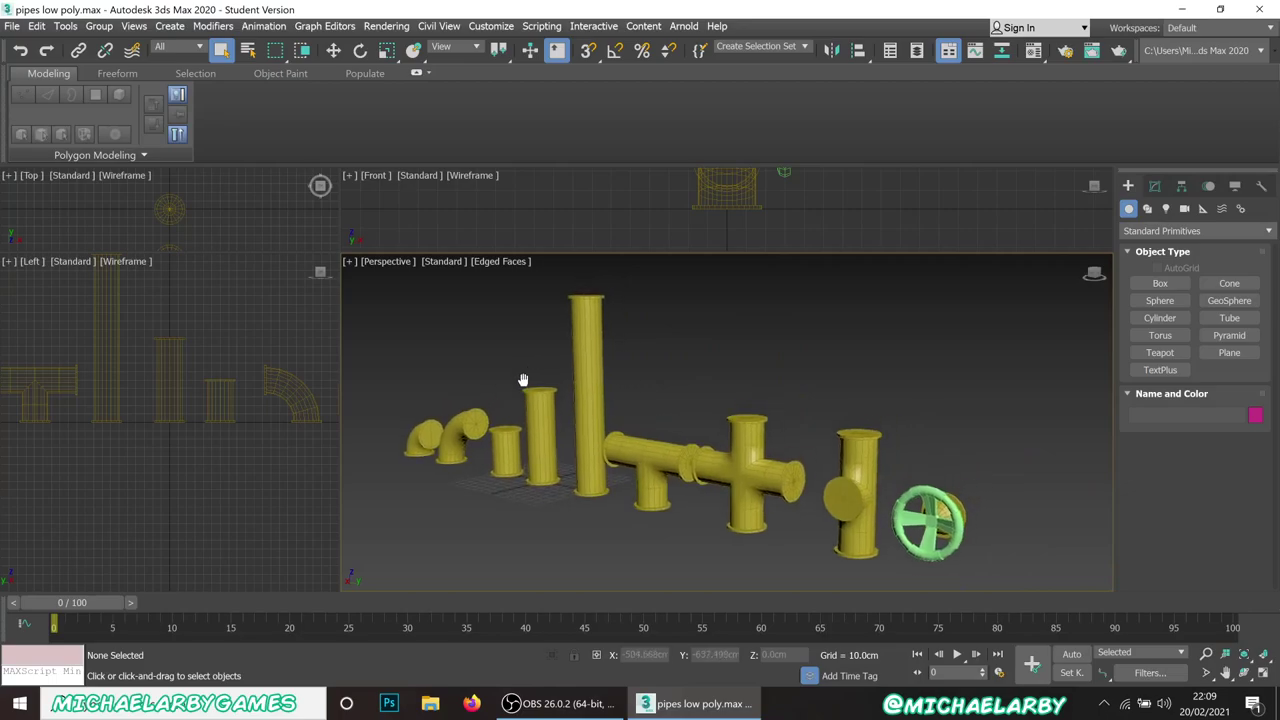
{"action": "middle_click_drag", "start_coordinate": [523, 380], "coordinate": [640, 408], "text": "alt"}
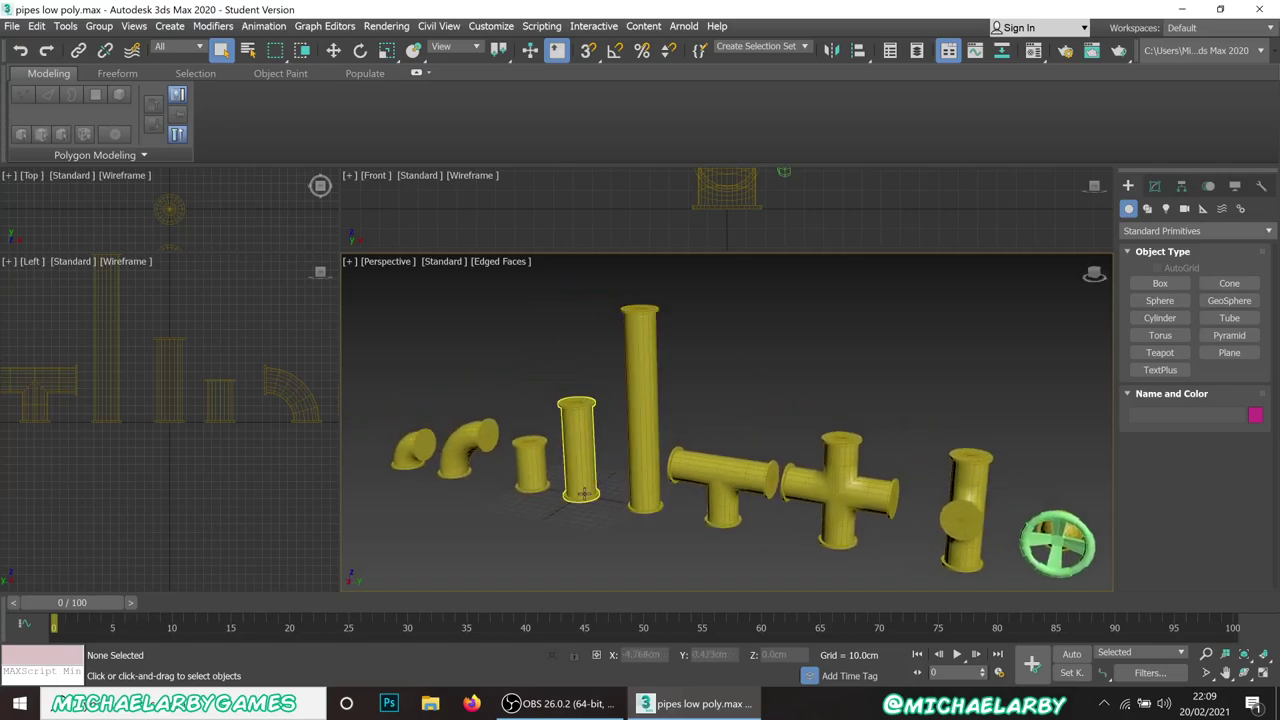
Try placing the 1 m straight pipe on top of the tallest pipe, and undo the move
{"action": "left_click", "coordinate": [580, 488]}
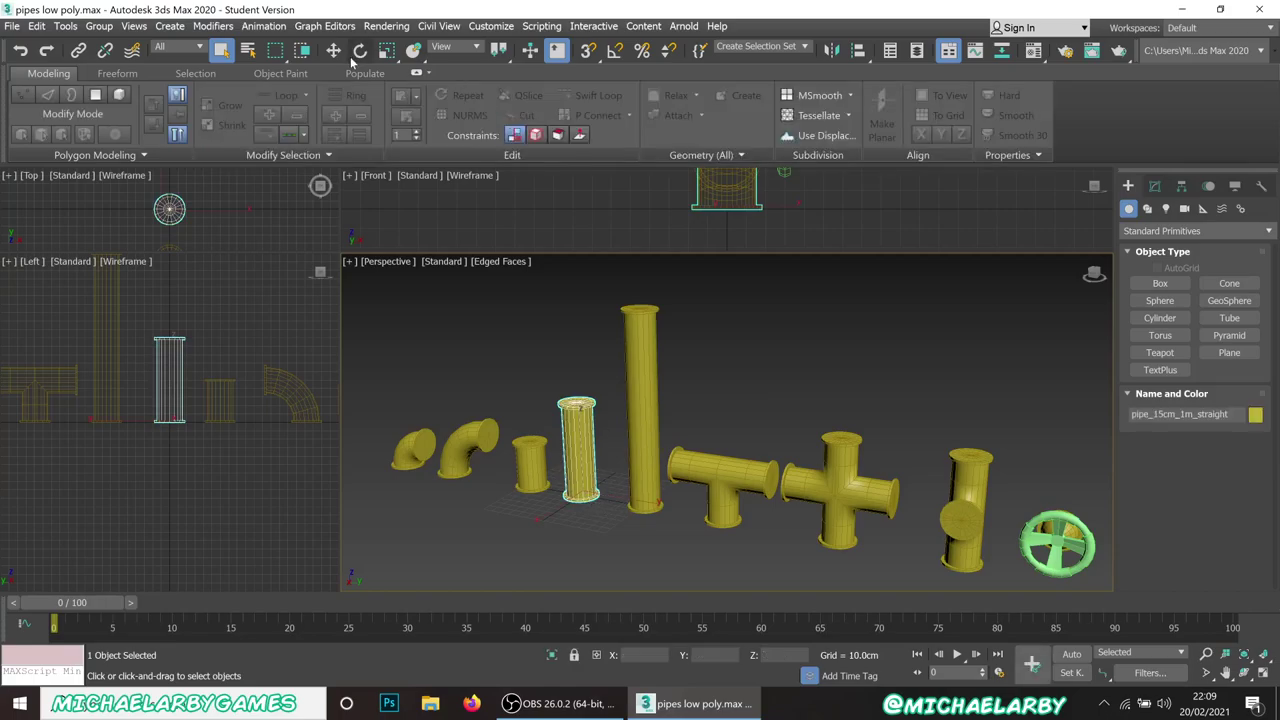
{"action": "key", "text": "w"}
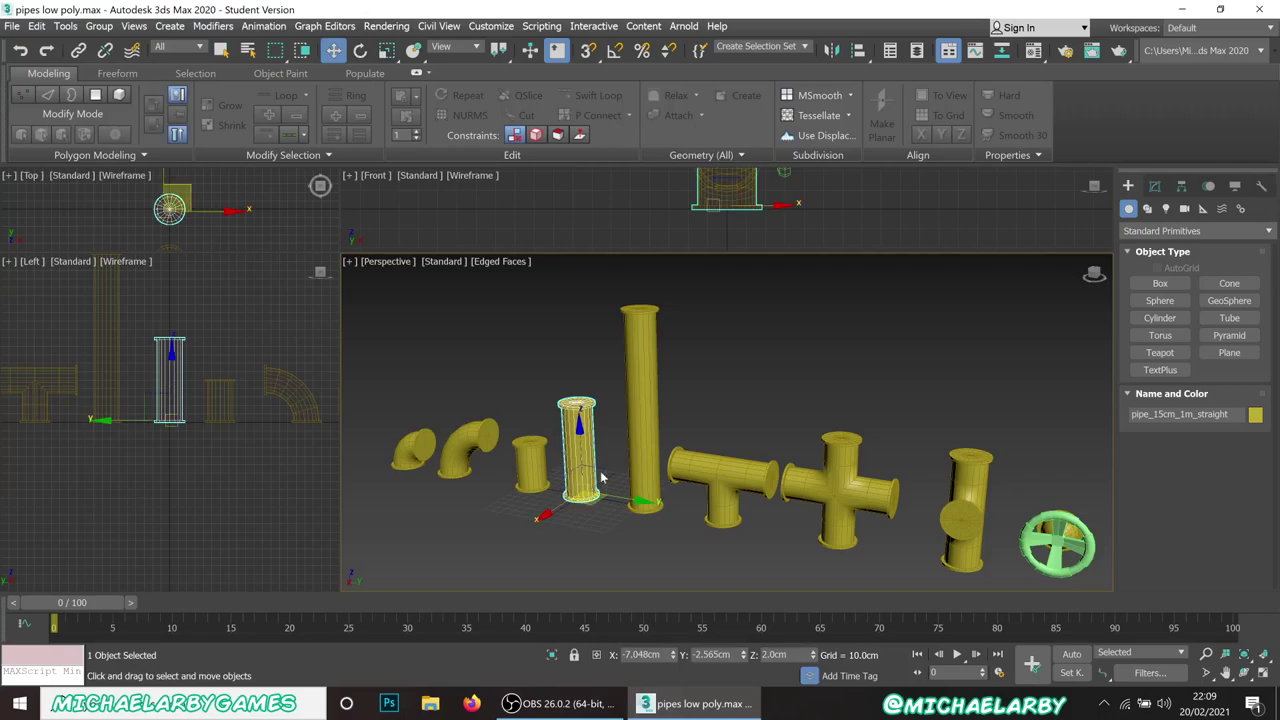
{"action": "left_click_drag", "start_coordinate": [600, 470], "coordinate": [646, 315]}
{"action": "scroll", "coordinate": [597, 446], "scroll_direction": "down", "scroll_amount": 4}
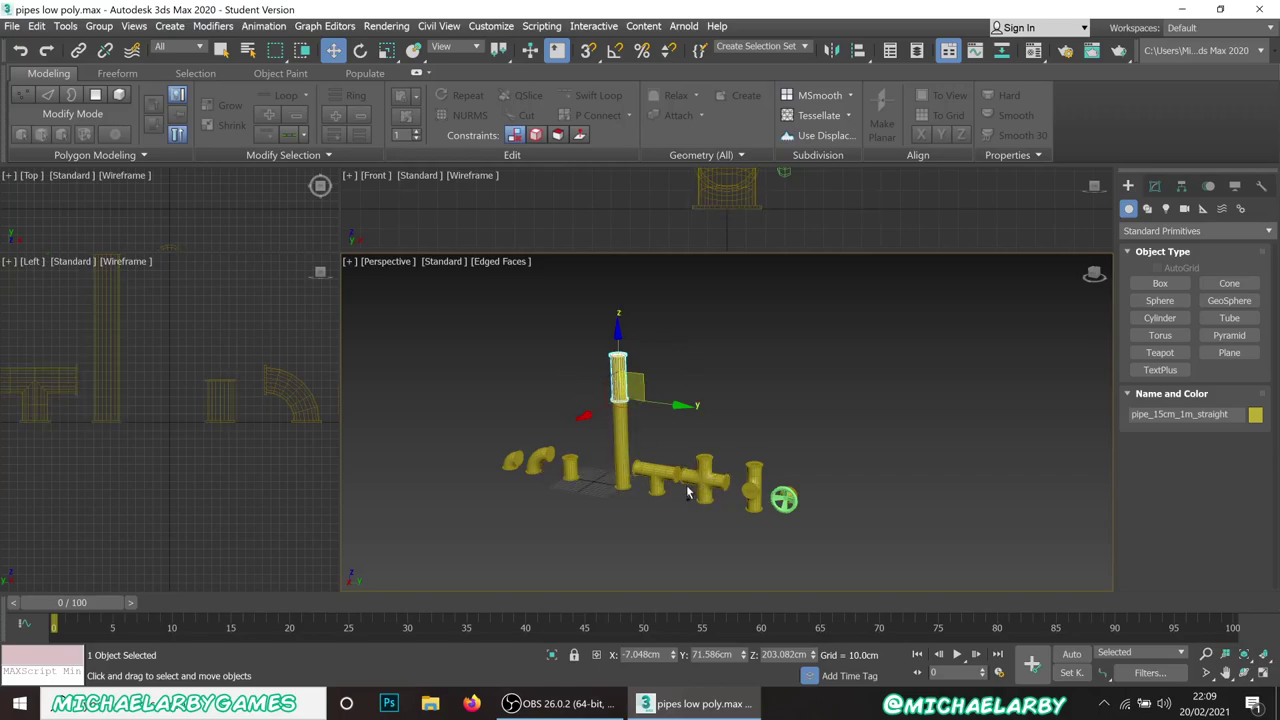
{"action": "key", "text": "ctrl+z"}
Examine the whole row of pipe pieces from above and clear the selection
{"action": "scroll", "coordinate": [600, 493], "scroll_direction": "up", "scroll_amount": 4}
{"action": "scroll", "coordinate": [600, 493], "scroll_direction": "down", "scroll_amount": 4}
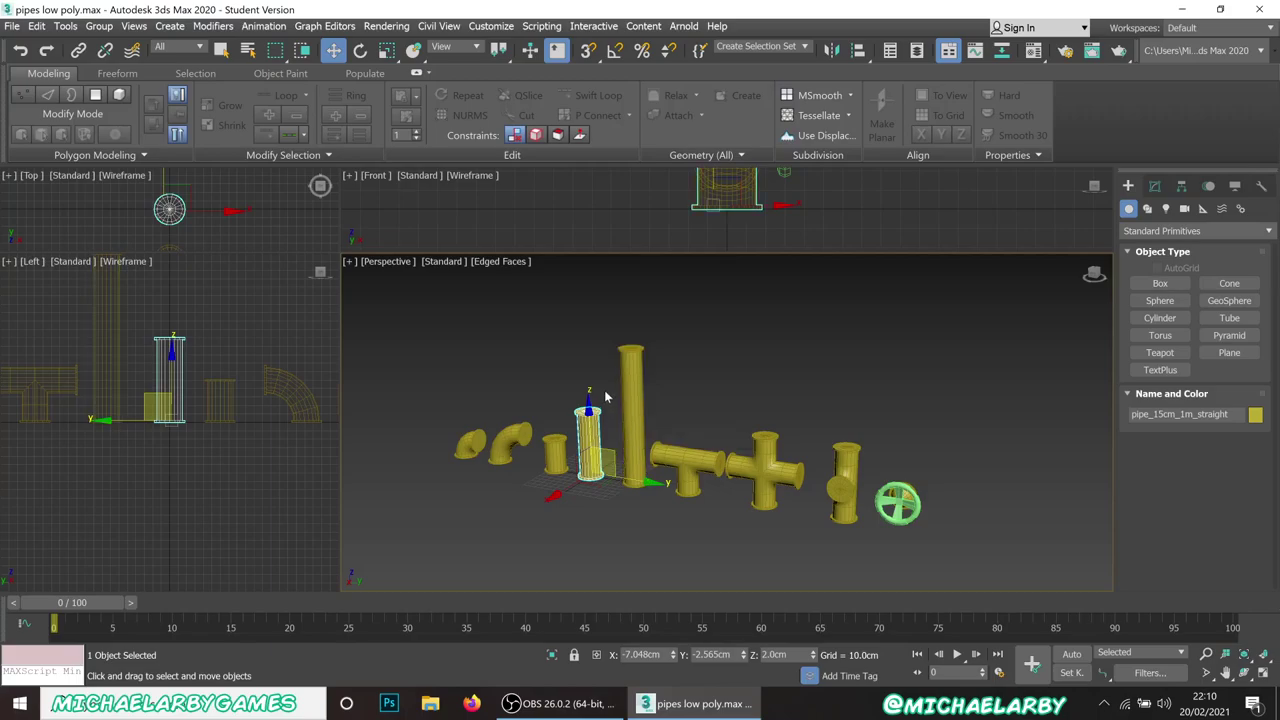
{"action": "middle_click_drag", "start_coordinate": [537, 480], "coordinate": [569, 497], "text": "alt"}
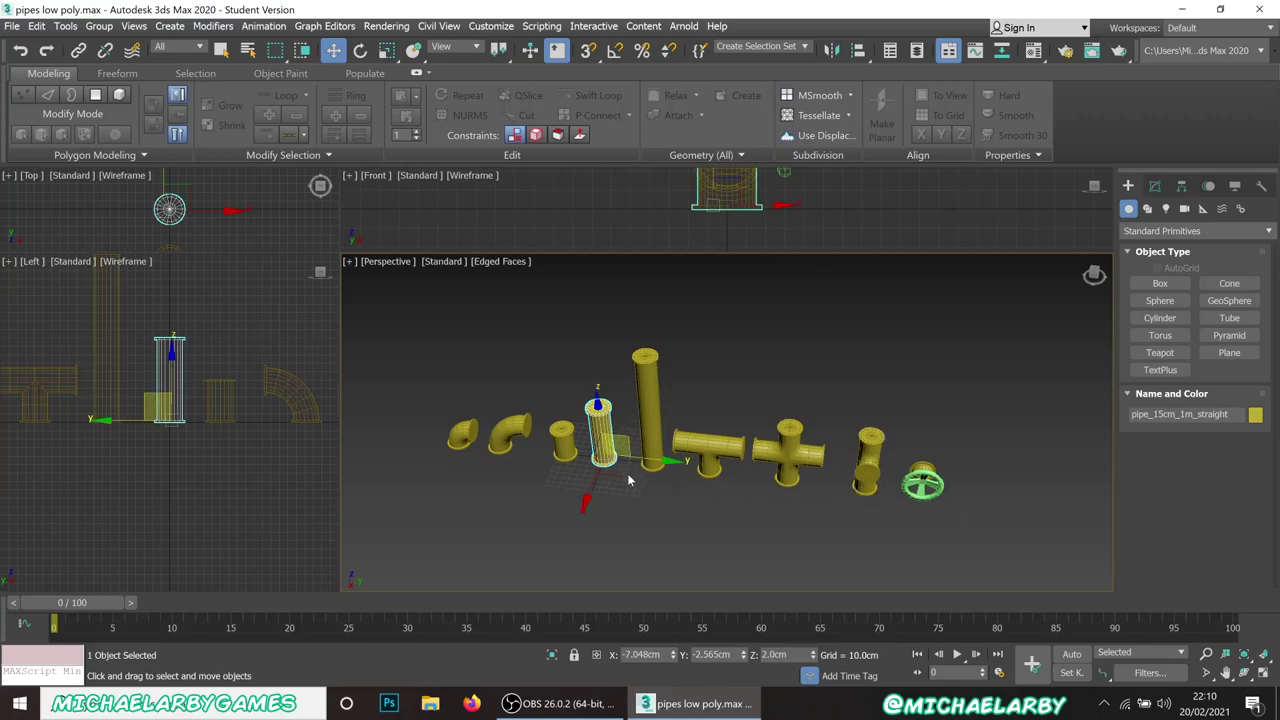
{"action": "scroll", "coordinate": [695, 472], "scroll_direction": "down", "scroll_amount": 3}
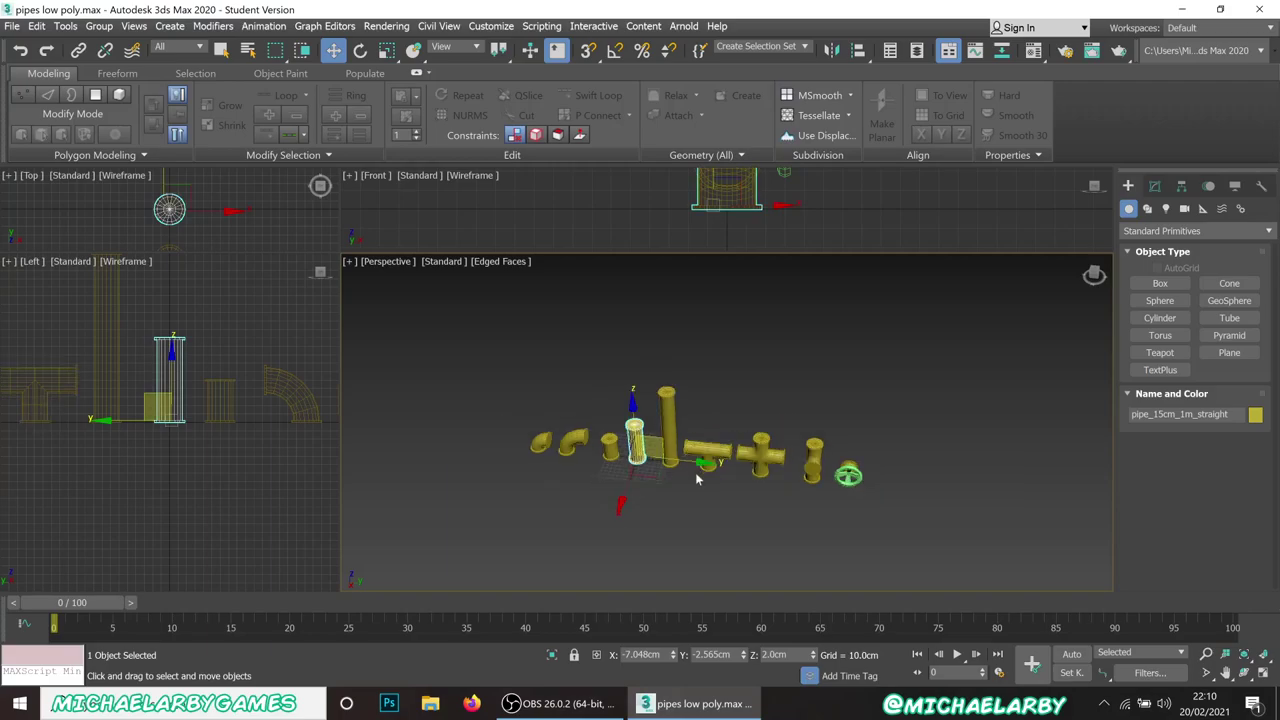
{"action": "scroll", "coordinate": [676, 483], "scroll_direction": "up", "scroll_amount": 4}
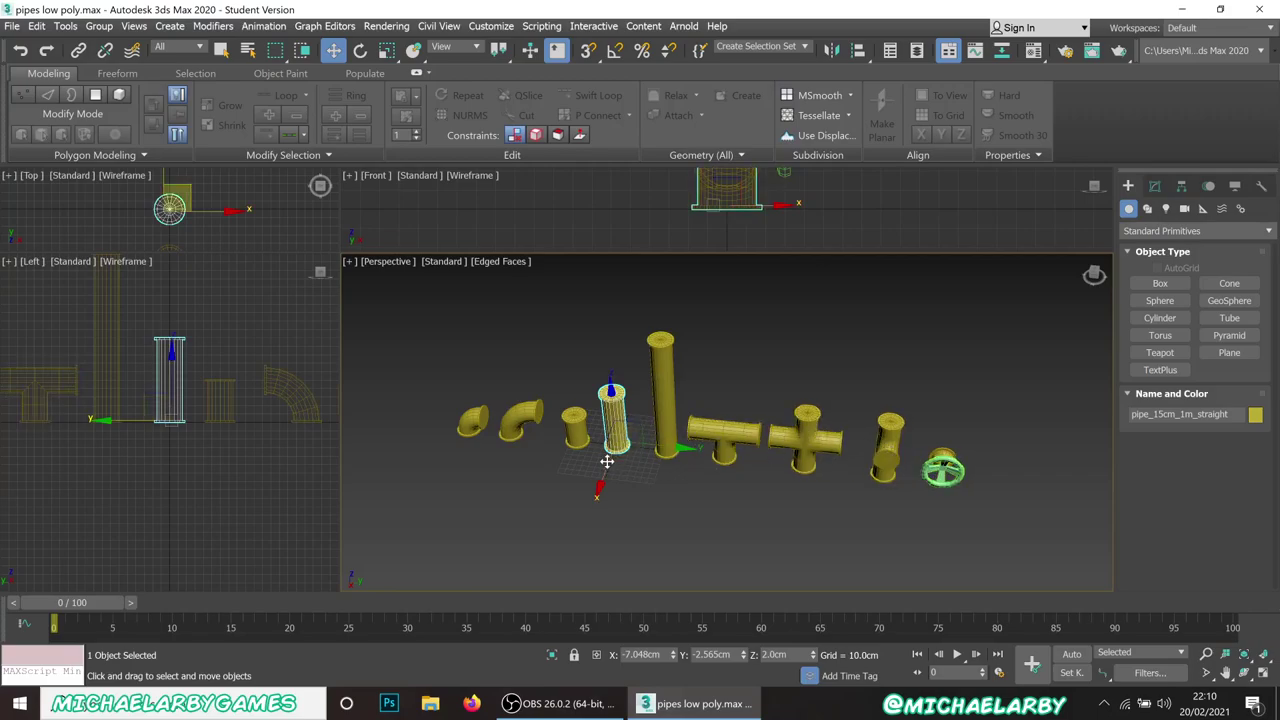
{"action": "left_click", "coordinate": [636, 521]}
{"action": "middle_click_drag", "start_coordinate": [644, 401], "coordinate": [719, 344]}
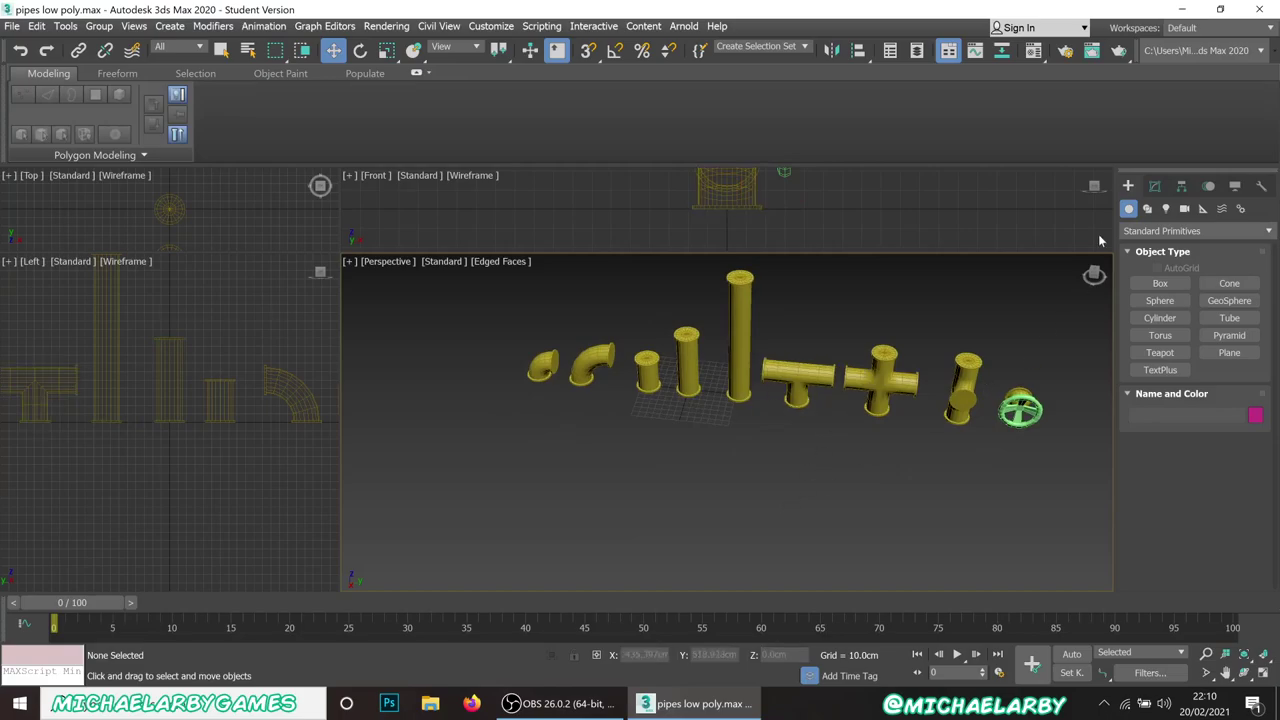
Inspect the flanged end caps of the straight pipes up close and compare them with the other pieces
{"action": "scroll", "coordinate": [752, 318], "scroll_direction": "up", "scroll_amount": 4}
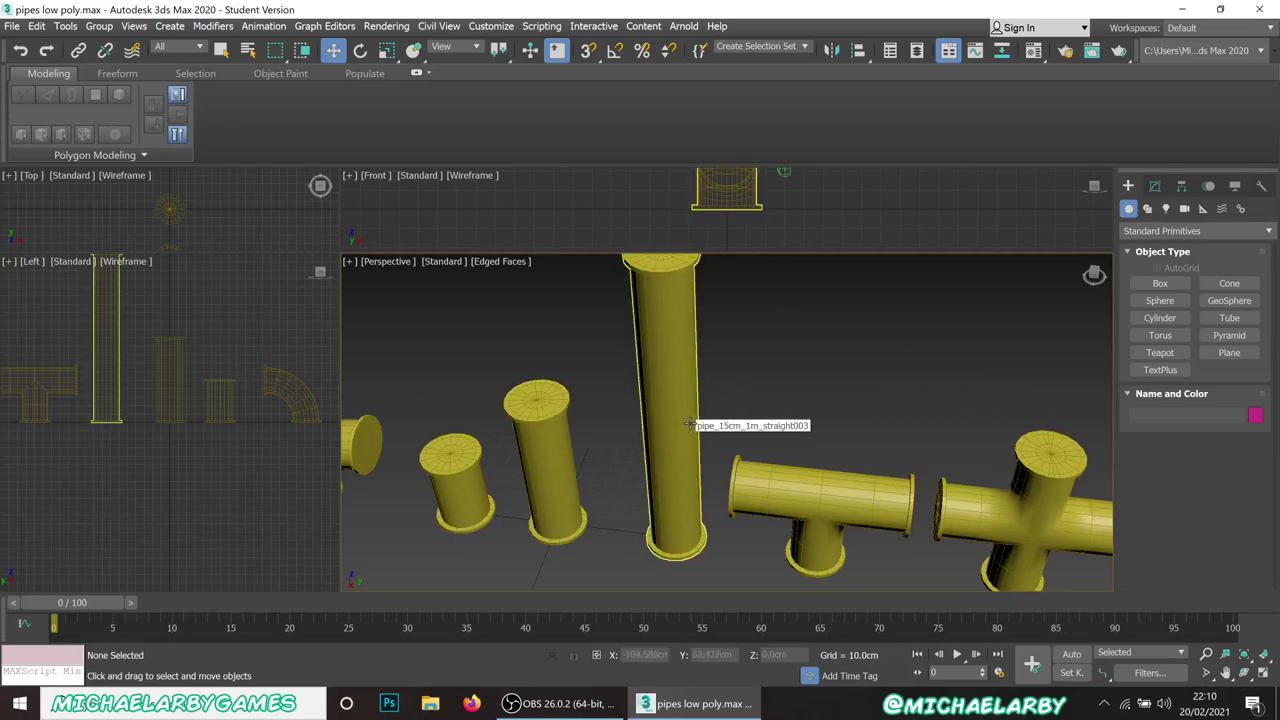
{"action": "scroll", "coordinate": [534, 414], "scroll_direction": "up", "scroll_amount": 4}
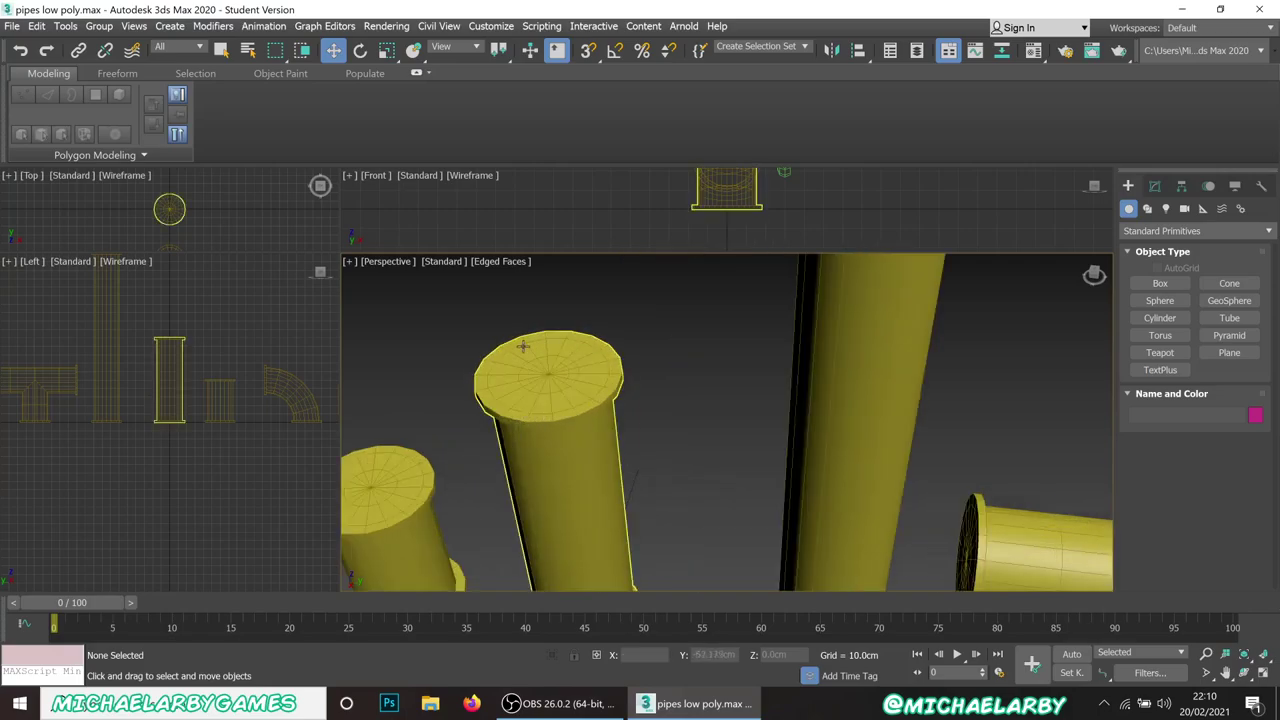
{"action": "scroll", "coordinate": [528, 399], "scroll_direction": "down", "scroll_amount": 6}
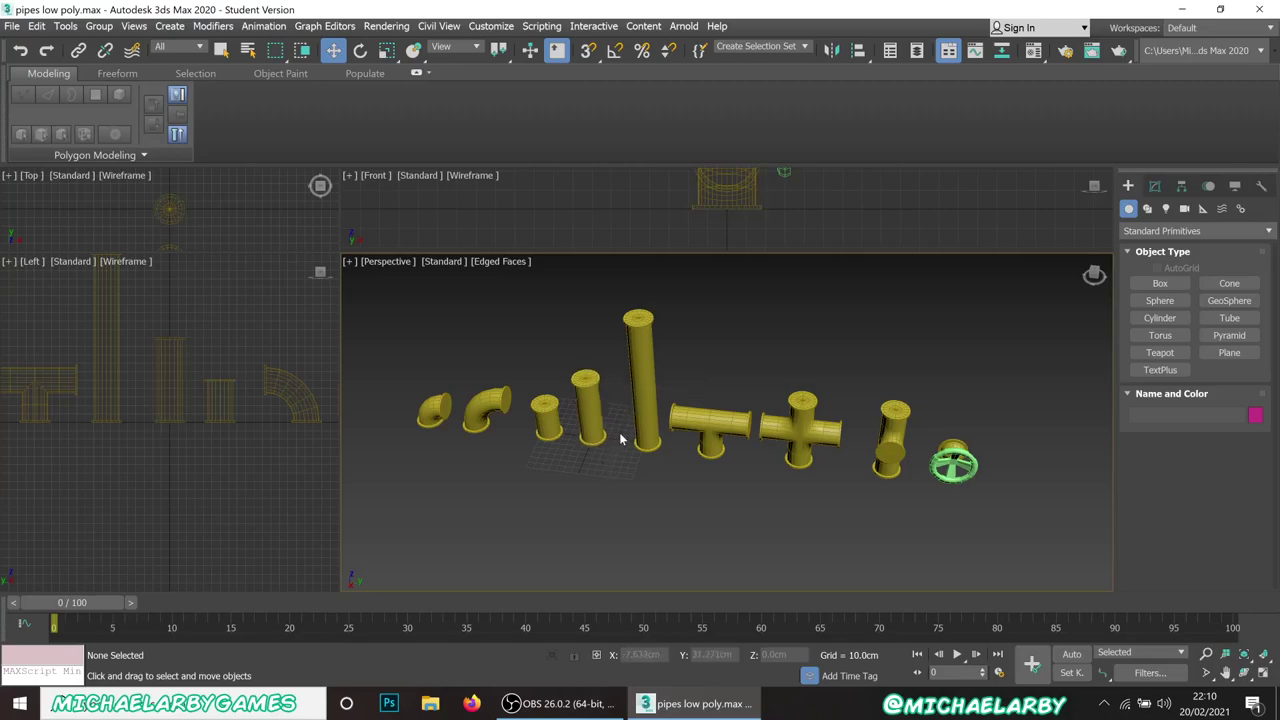
{"action": "scroll", "coordinate": [592, 412], "scroll_direction": "up", "scroll_amount": 6}
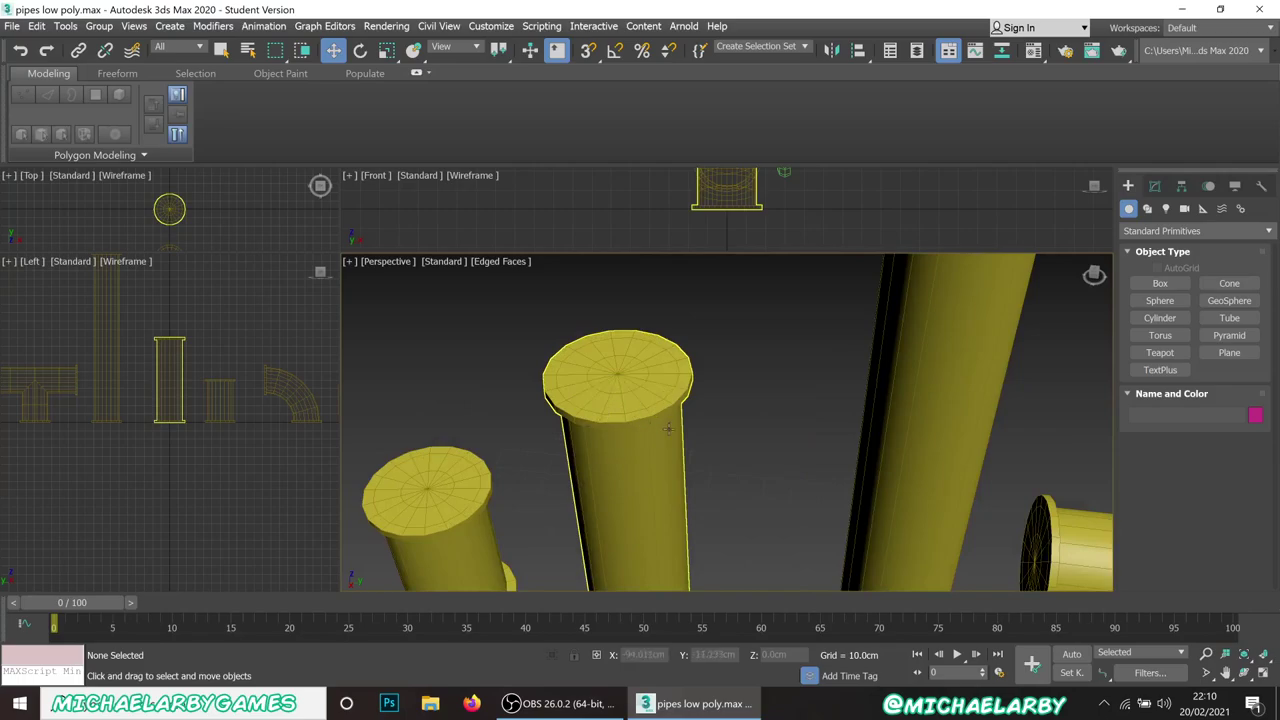
{"action": "scroll", "coordinate": [616, 418], "scroll_direction": "down", "scroll_amount": 6}
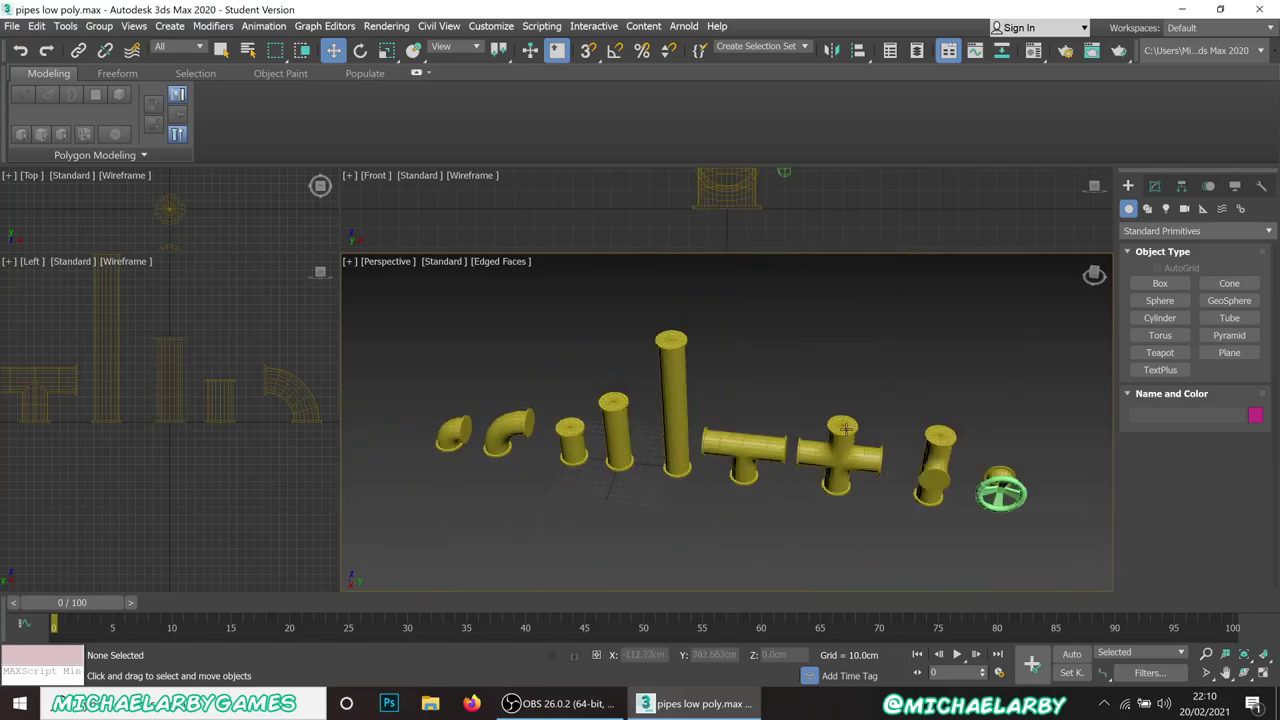
{"action": "middle_click_drag", "start_coordinate": [766, 455], "coordinate": [690, 420], "text": "alt"}
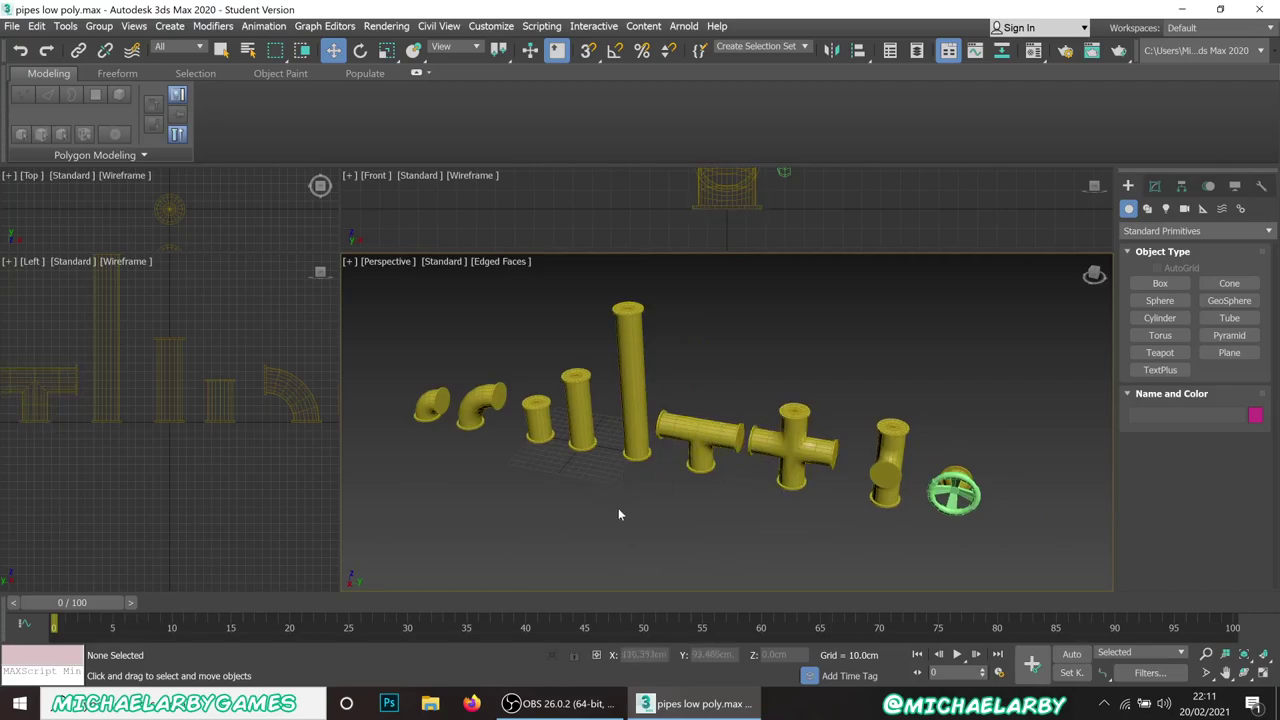
{"action": "middle_click_drag", "start_coordinate": [641, 495], "coordinate": [701, 476], "text": "alt"}
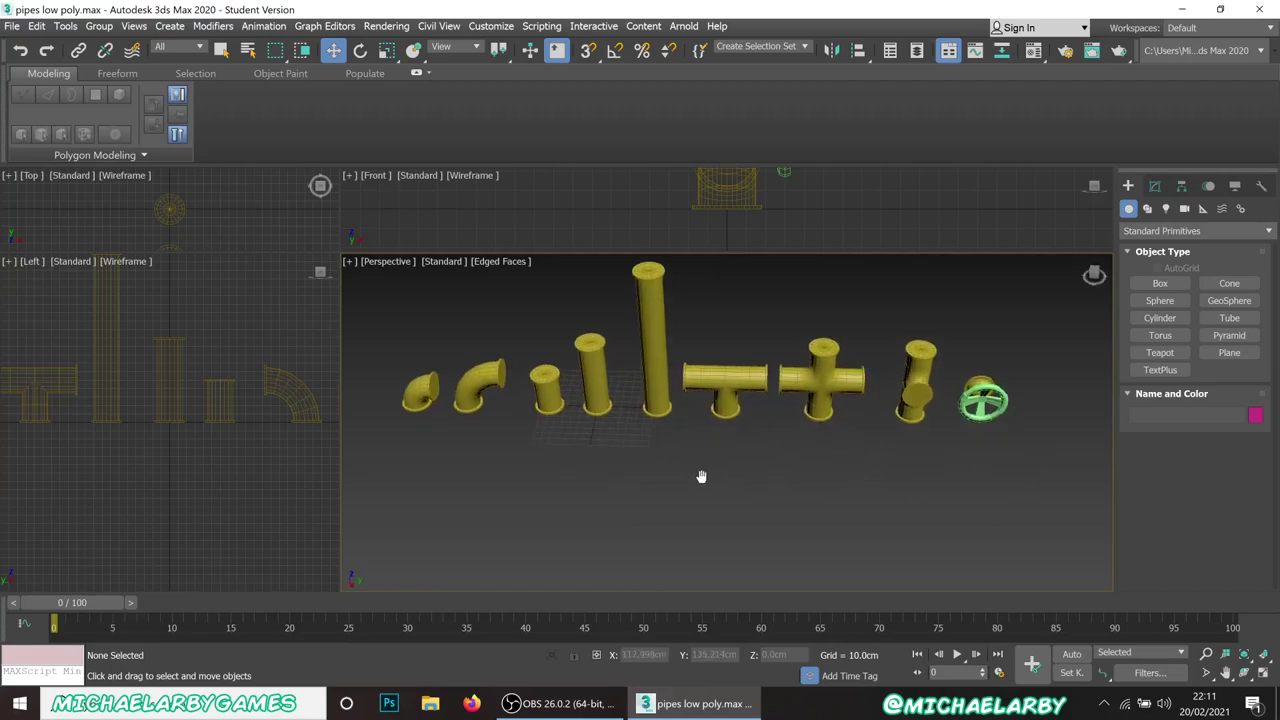
{"action": "left_click", "coordinate": [596, 388]}
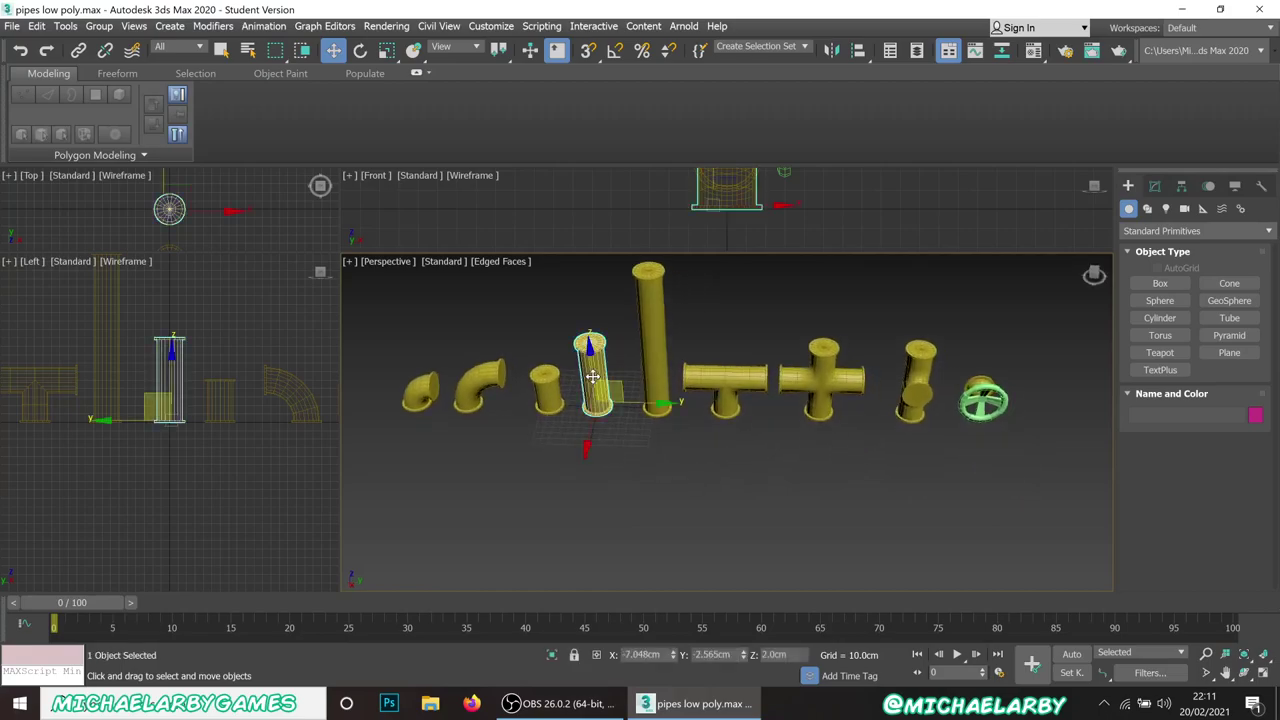
{"action": "left_click", "coordinate": [619, 431]}
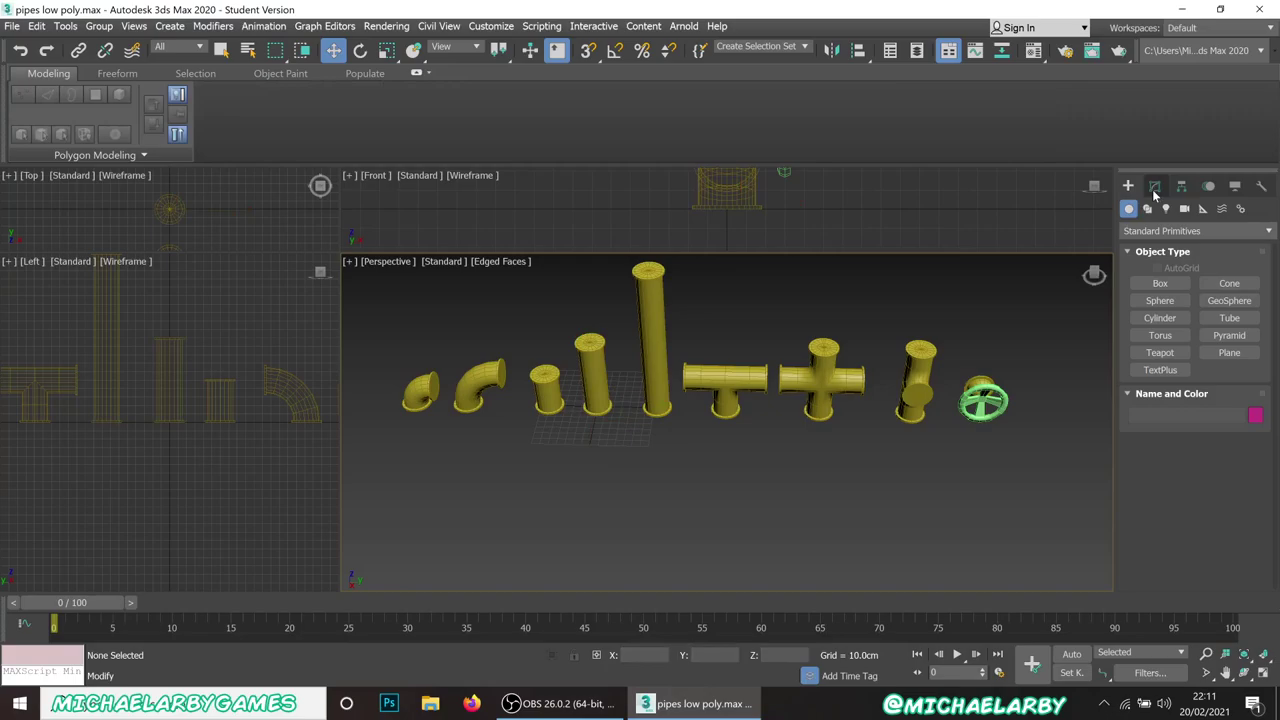
Create a cylinder with a radius of about 18.5 cm and height of about 113 cm in front of the straight pipes
{"action": "left_click", "coordinate": [1160, 318]}
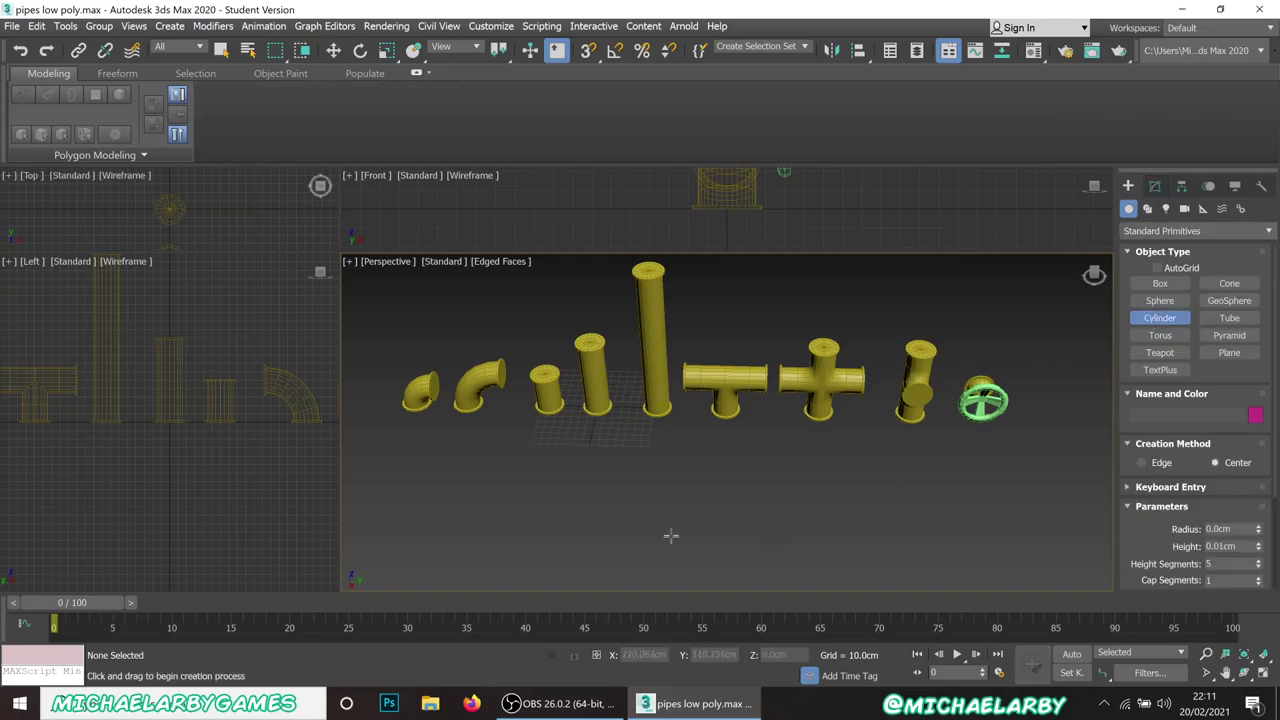
{"action": "left_click_drag", "start_coordinate": [598, 510], "coordinate": [606, 520]}
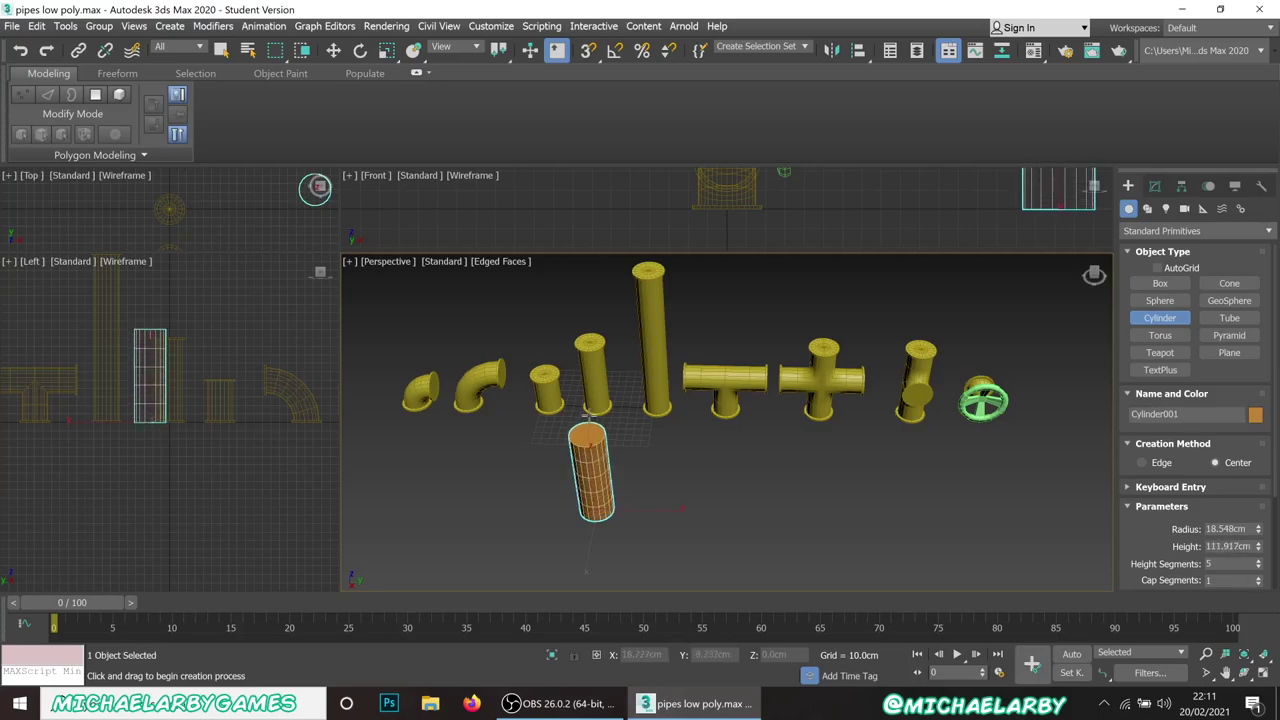
{"action": "mouse_move", "coordinate": [675, 466]}
{"action": "middle_mouse_down", "text": "alt"}
{"action": "mouse_move", "coordinate": [657, 483]}
{"action": "mouse_move", "coordinate": [677, 466]}
{"action": "middle_mouse_up", "text": "alt"}
{"action": "scroll", "coordinate": [677, 466], "scroll_direction": "up", "scroll_amount": 5}
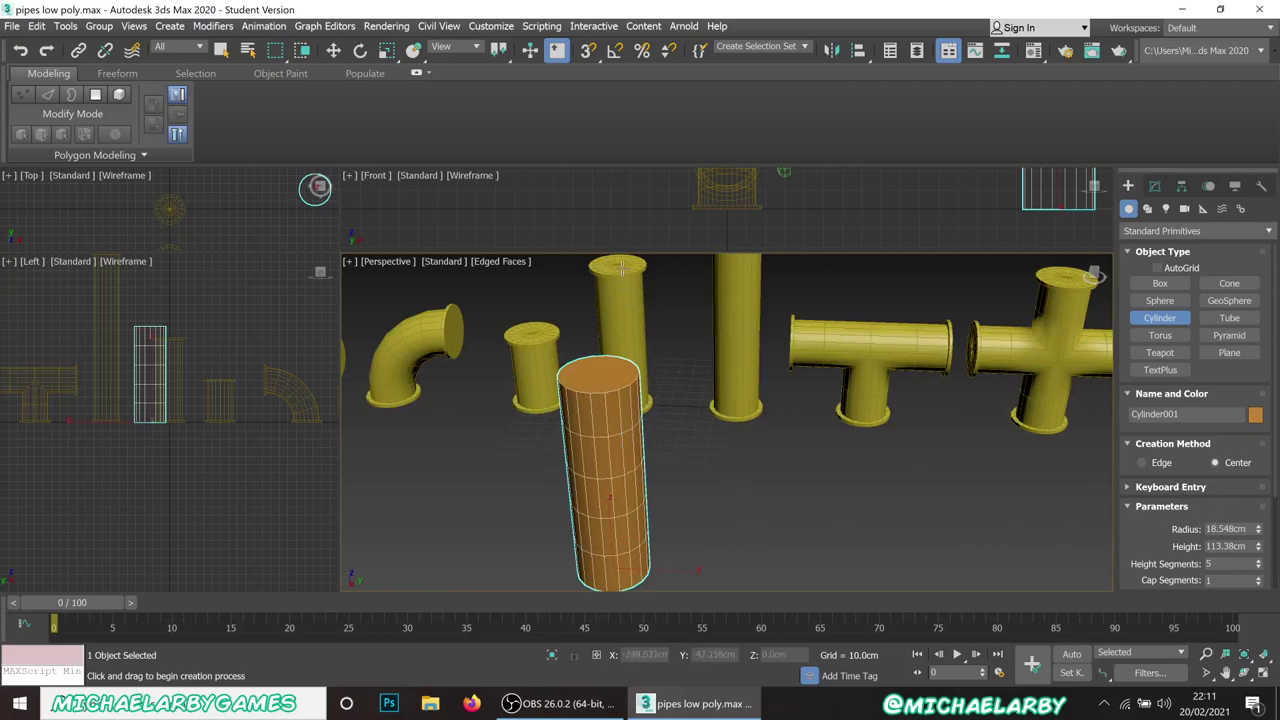
{"action": "middle_click_drag", "start_coordinate": [636, 299], "coordinate": [591, 283], "text": "alt"}
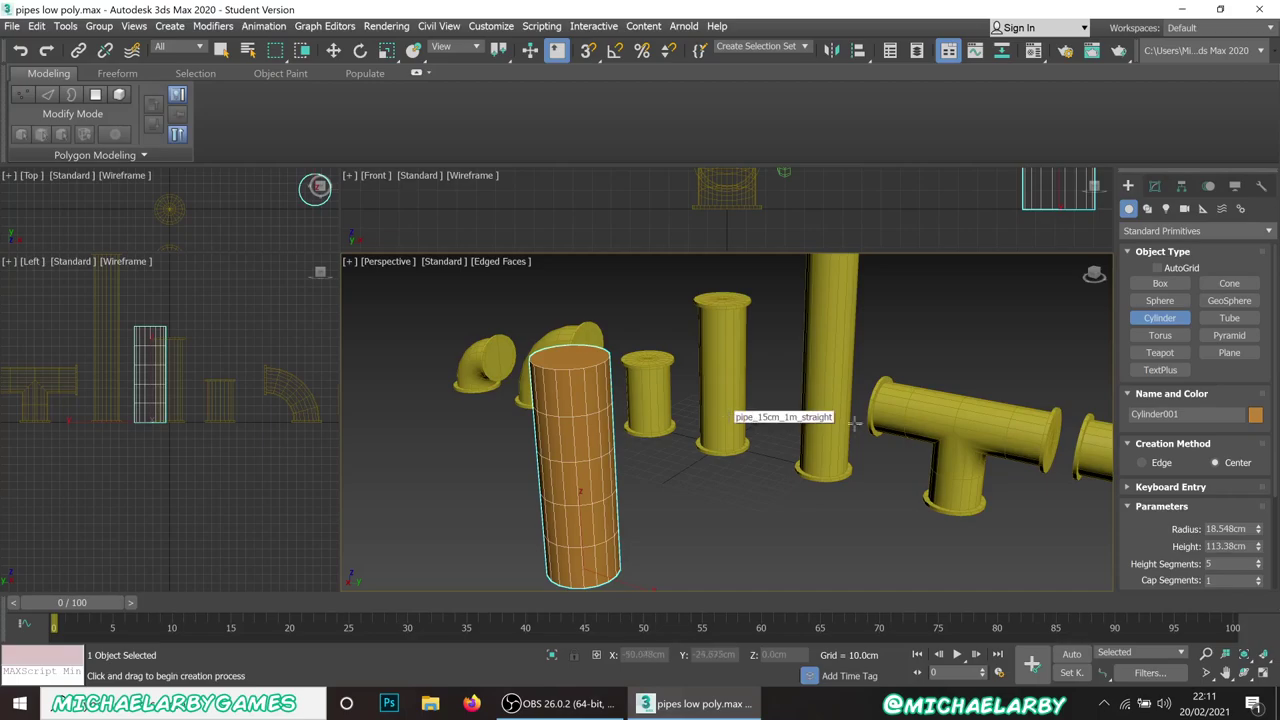
{"action": "middle_click_drag", "start_coordinate": [990, 425], "coordinate": [620, 400]}
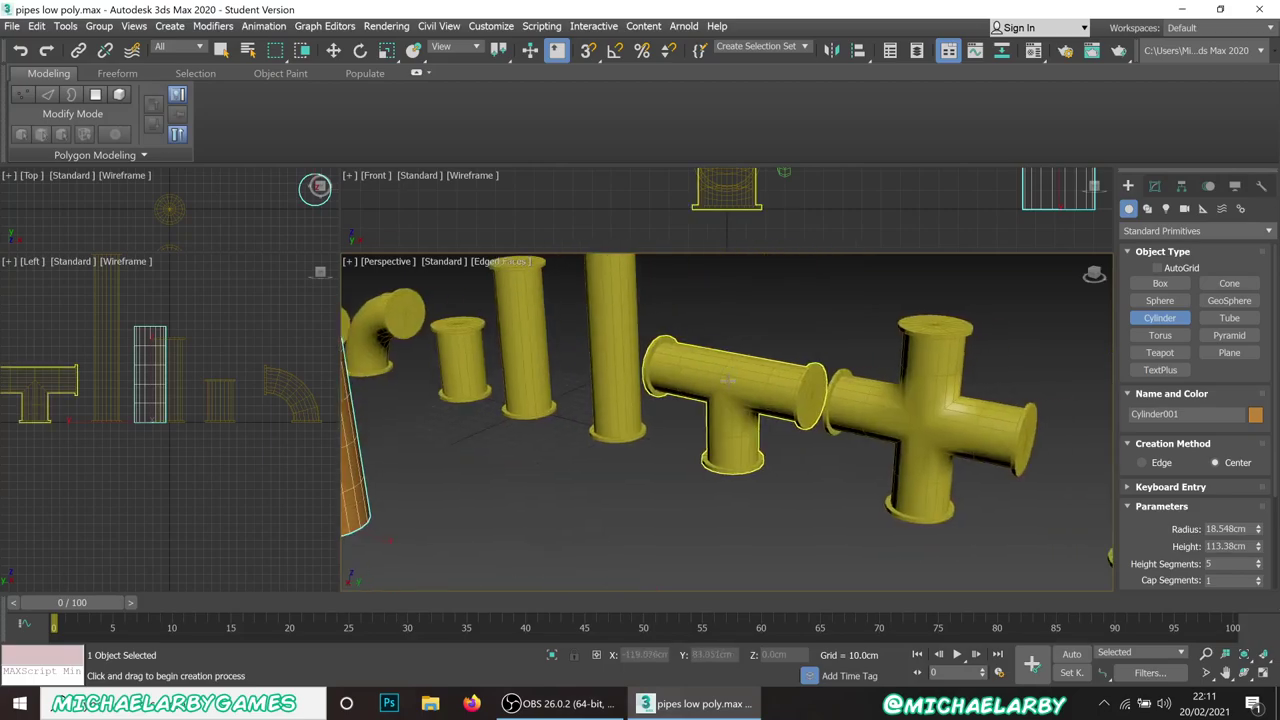
{"action": "scroll", "coordinate": [787, 388], "scroll_direction": "down", "scroll_amount": 3}
{"action": "middle_click_drag", "start_coordinate": [697, 398], "coordinate": [805, 428]}
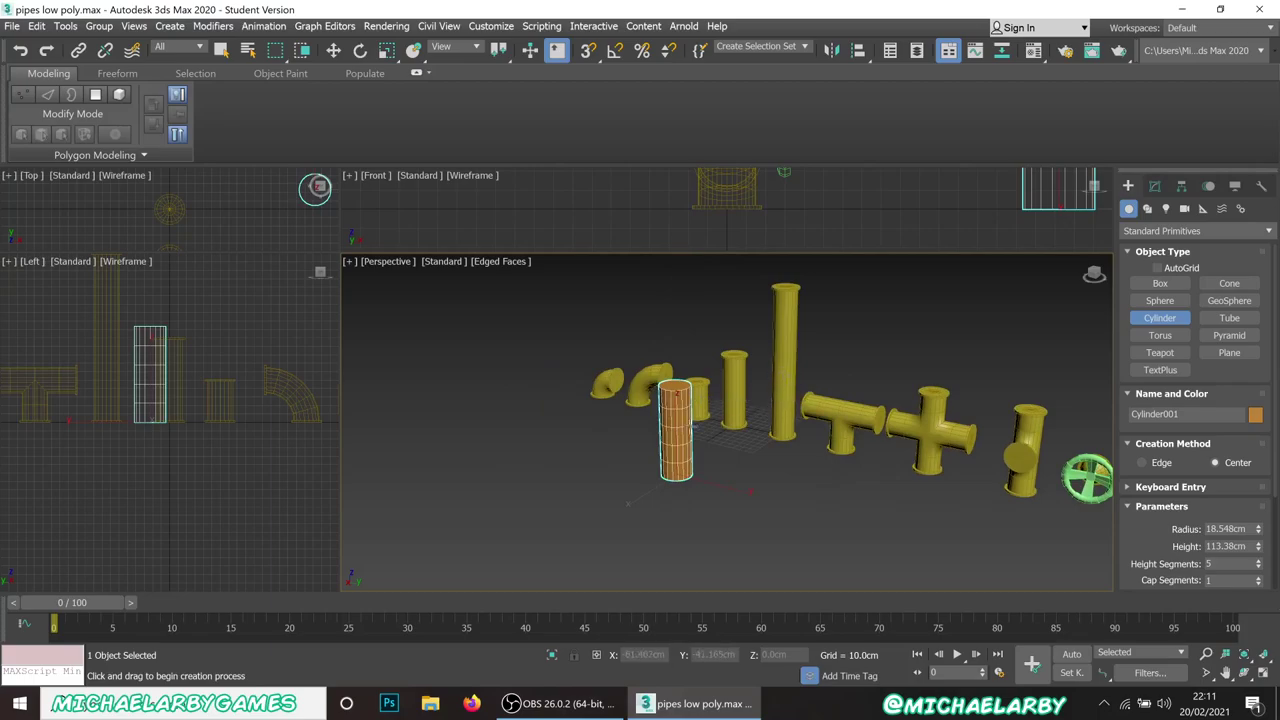
{"action": "scroll", "coordinate": [690, 428], "scroll_direction": "up", "scroll_amount": 2}
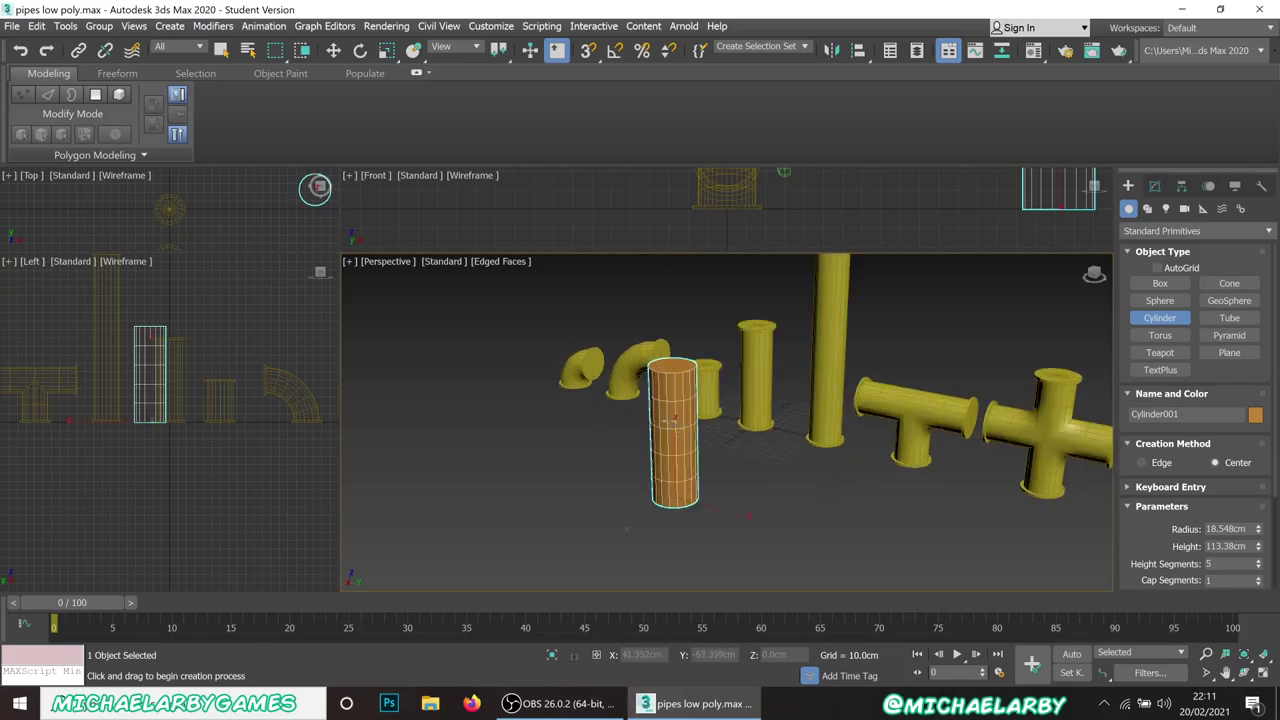
{"action": "left_click", "coordinate": [662, 410]}
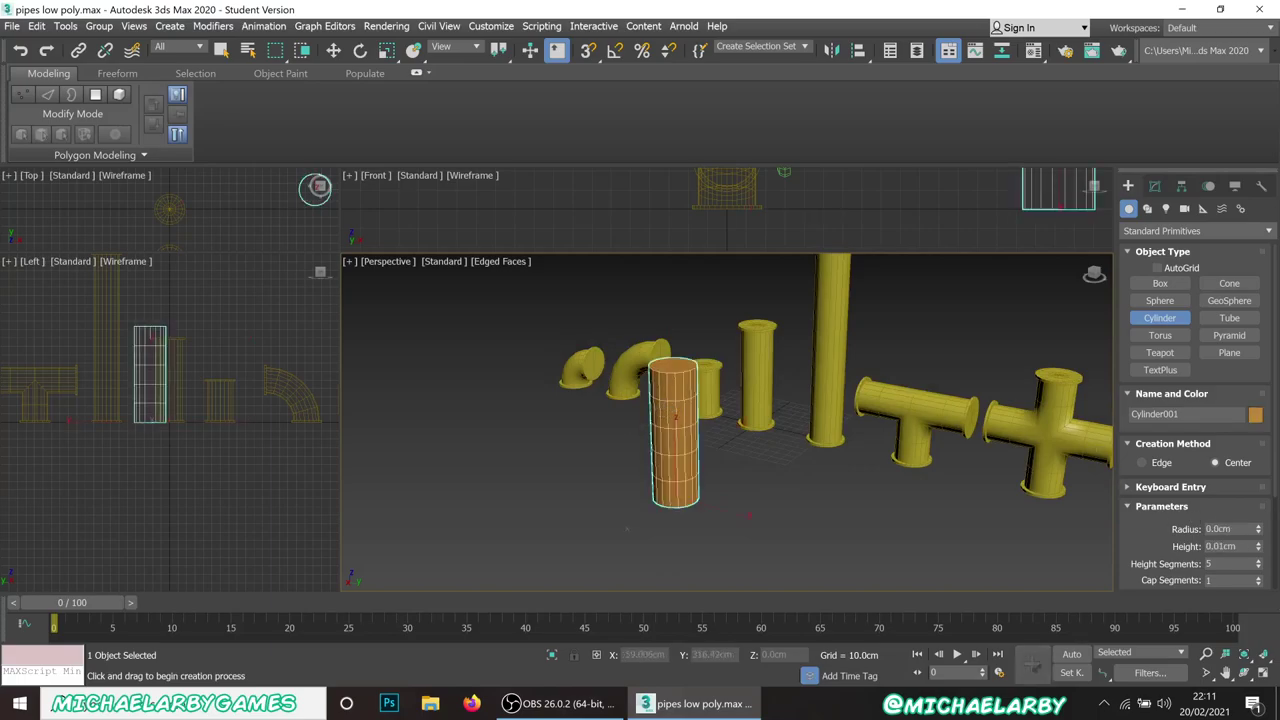
{"action": "key", "text": "Tab"}
{"action": "type", "text": "1"}
{"action": "left_click", "coordinate": [1259, 577]}
{"action": "left_click", "coordinate": [689, 469]}
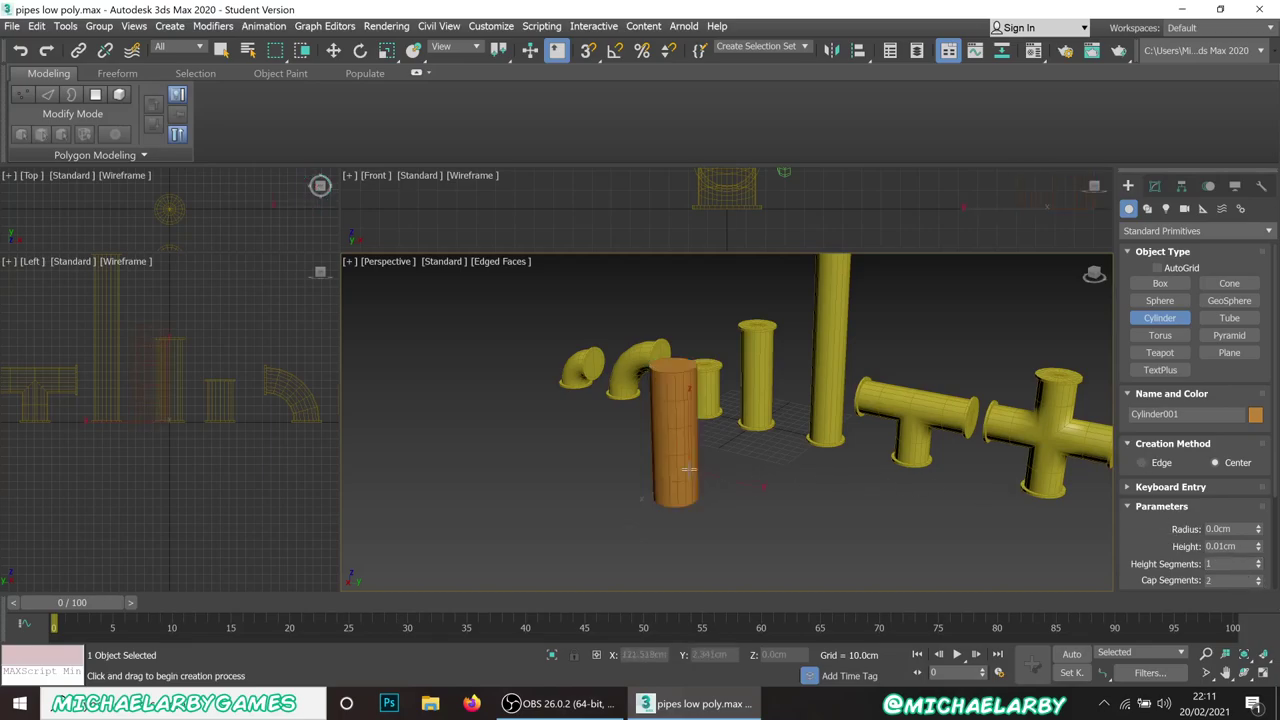
{"action": "left_click", "coordinate": [695, 424]}
Set the new cylinder to 1 height segment and 2 cap segments
{"action": "left_click", "coordinate": [1154, 187]}
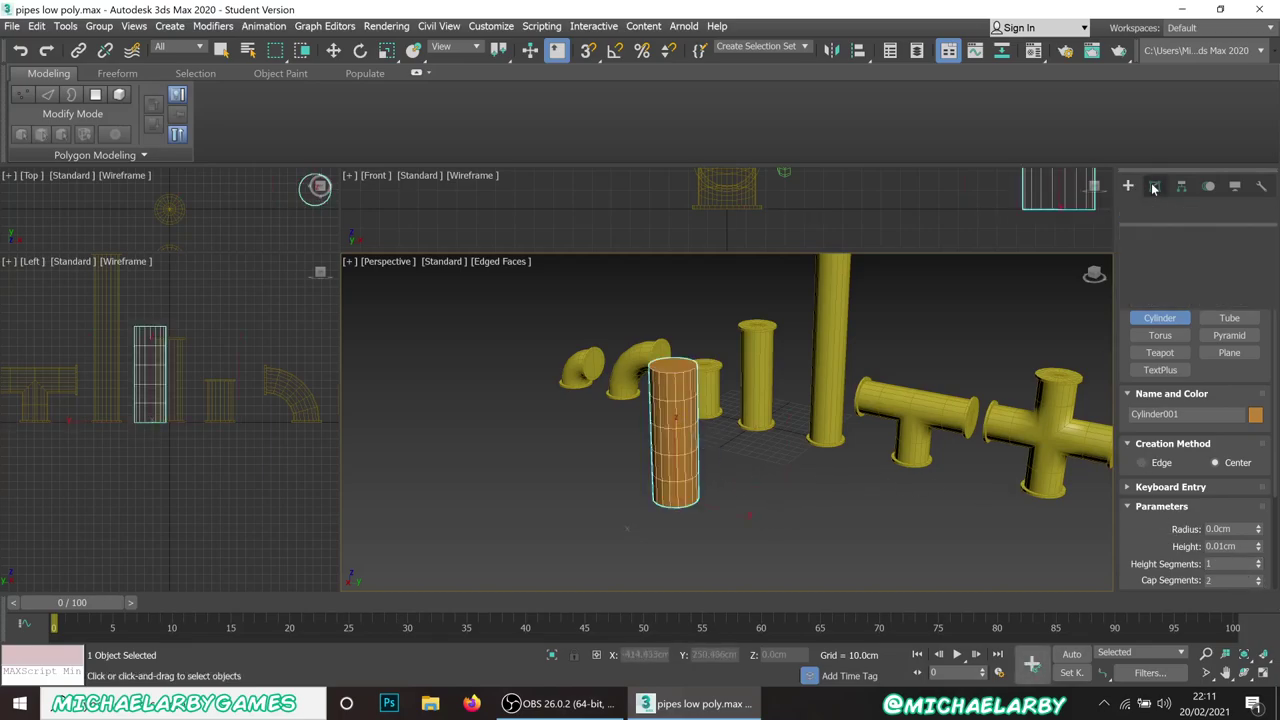
{"action": "right_click", "coordinate": [1259, 389]}
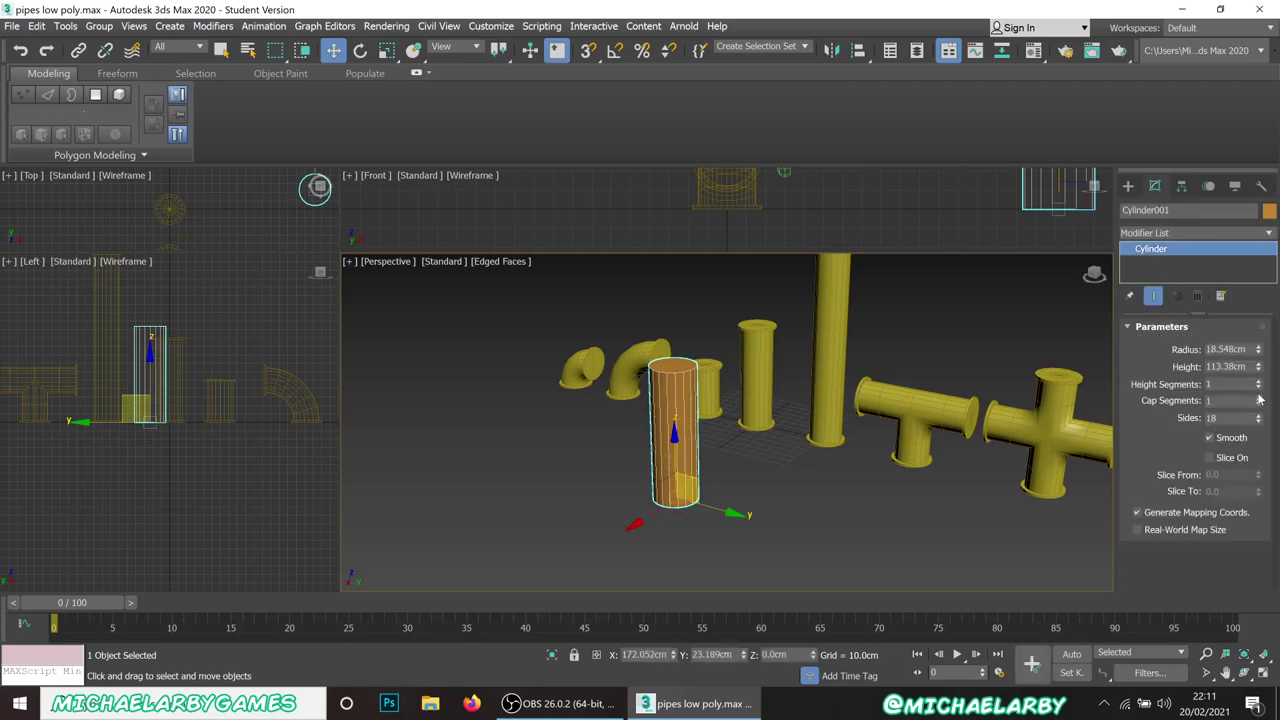
{"action": "left_click", "coordinate": [1259, 396]}
{"action": "middle_click_drag", "start_coordinate": [703, 391], "coordinate": [716, 403], "text": "alt"}
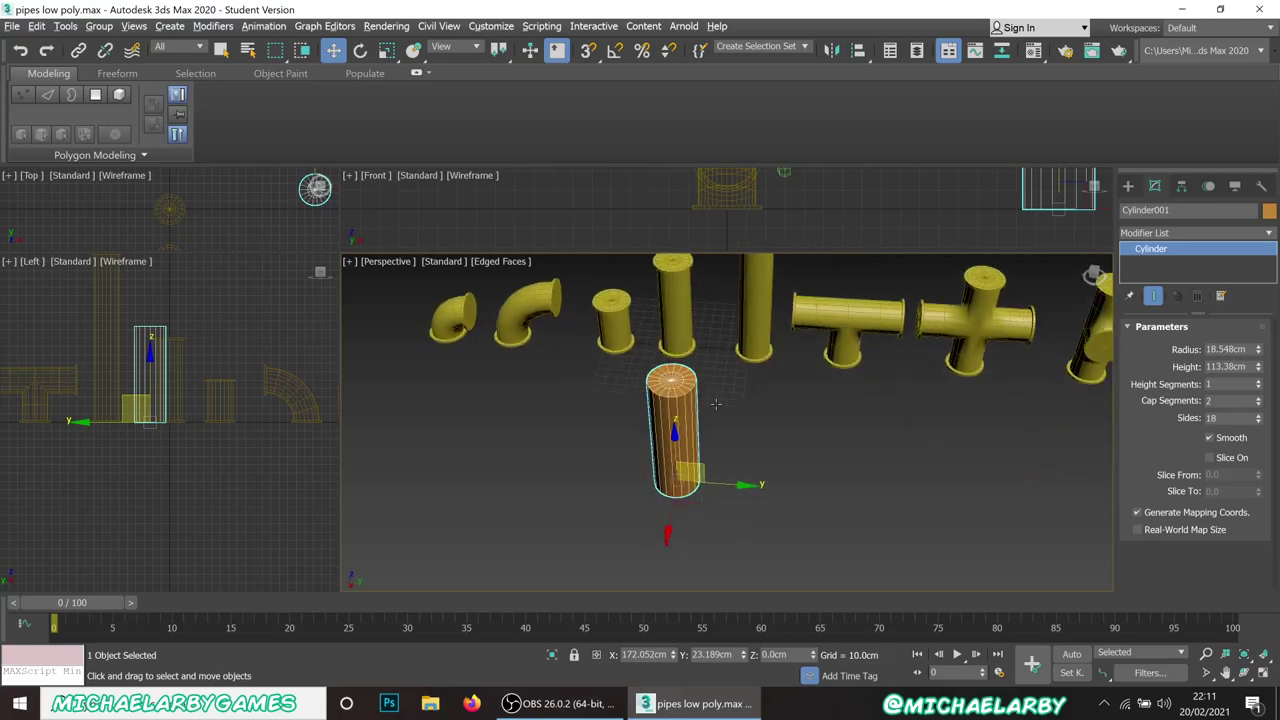
{"action": "scroll", "coordinate": [690, 390], "scroll_direction": "up", "scroll_amount": 2}
Set the cylinder's radius to 15 cm
{"action": "double_click", "coordinate": [1225, 349]}
{"action": "type", "text": "15"}
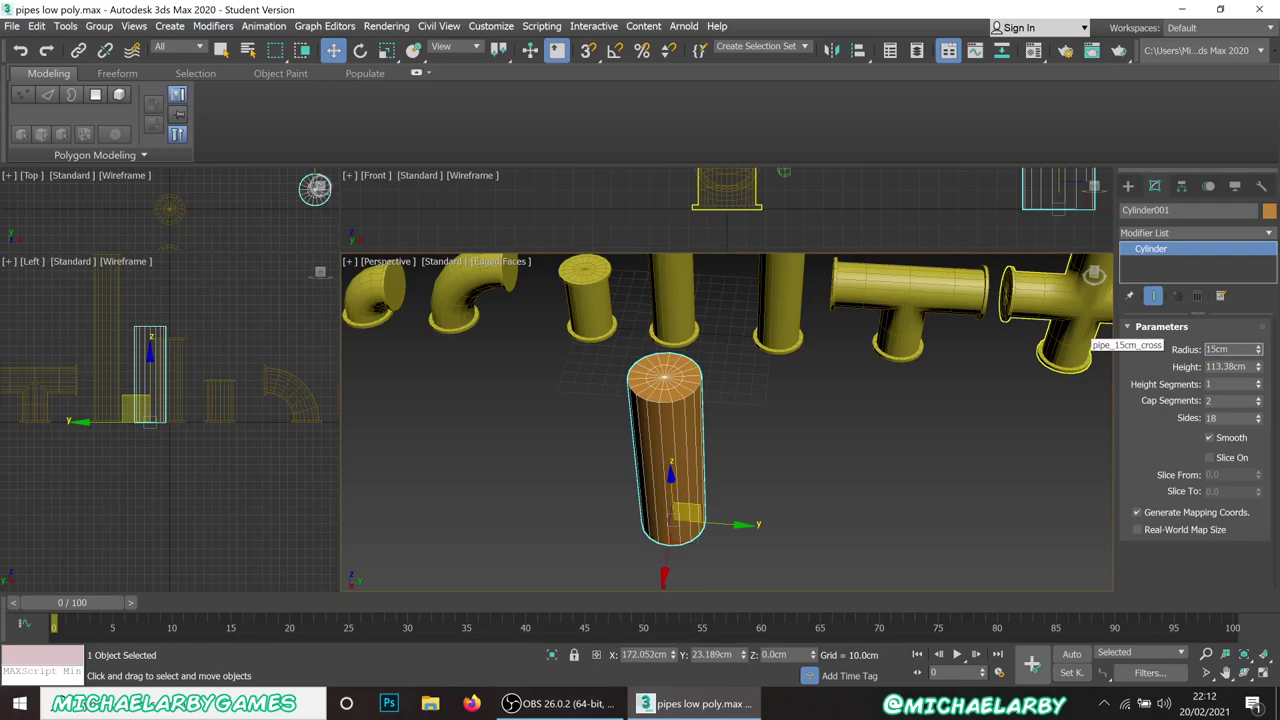
{"action": "key", "text": "Return"}
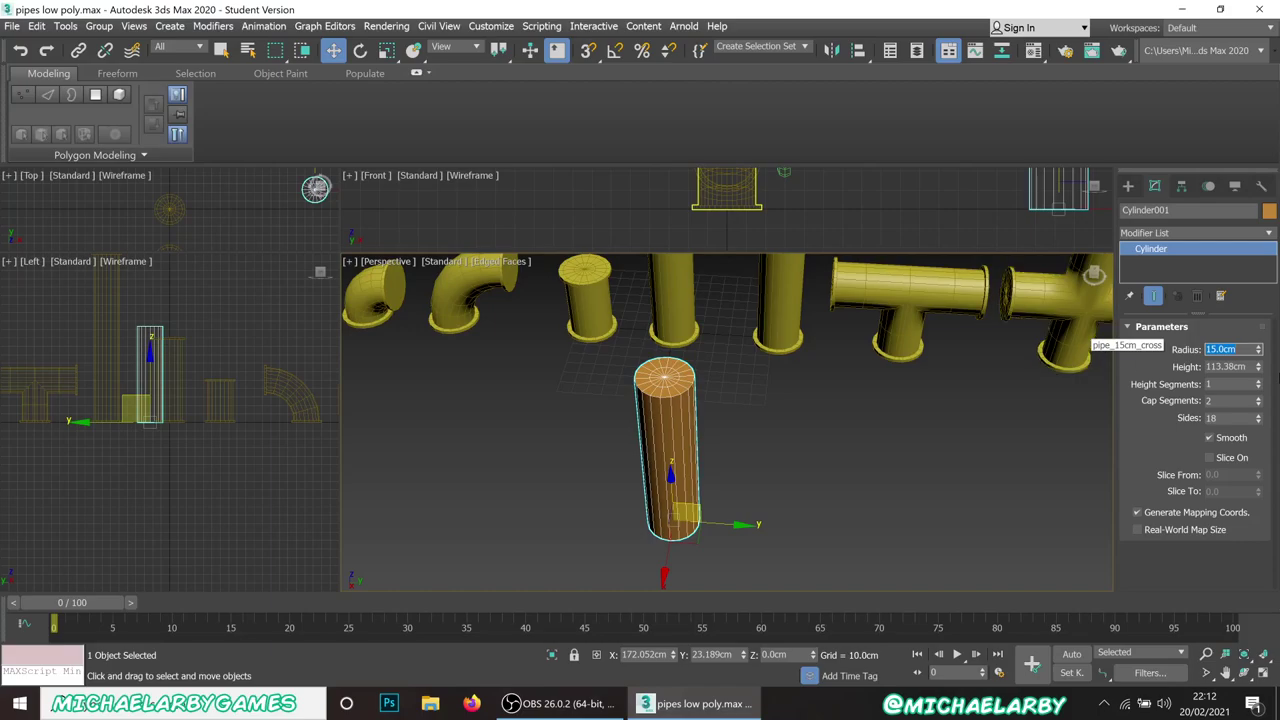
Set the new cylinder's height to 96 cm and its number of sides to 20
{"action": "key", "text": "Tab"}
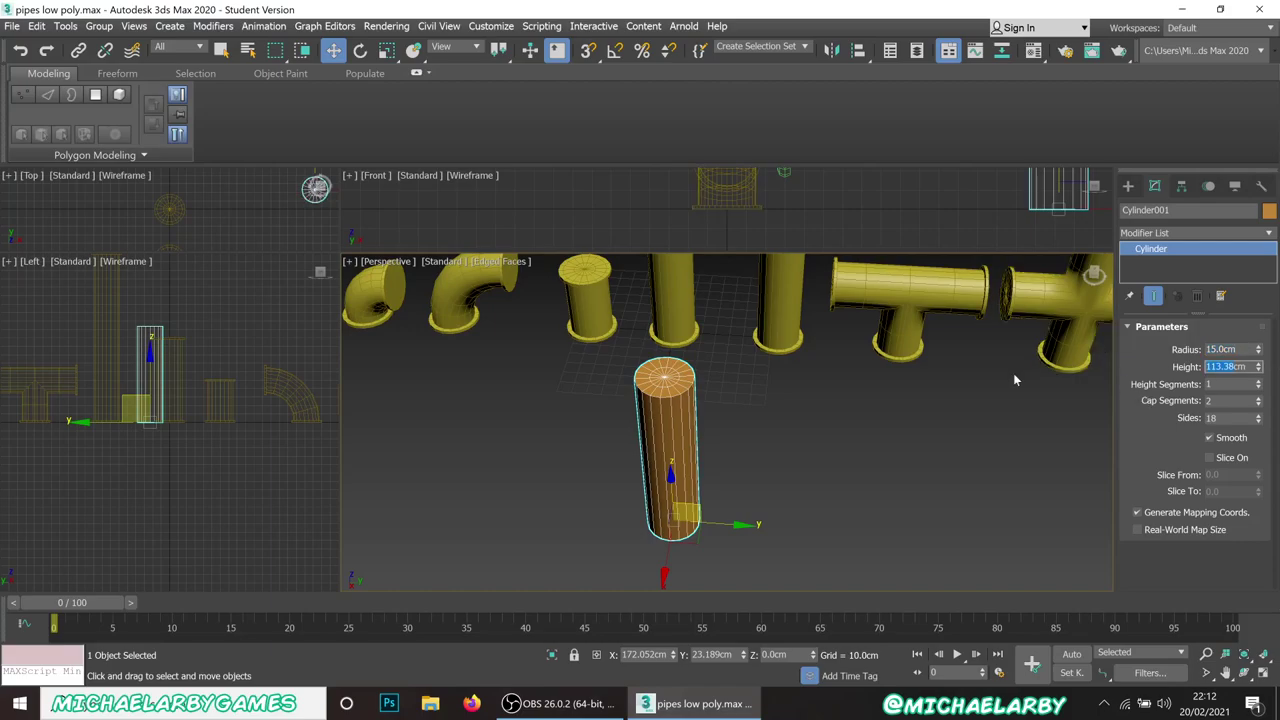
{"action": "type", "text": "96cm"}
{"action": "key", "text": "Return"}
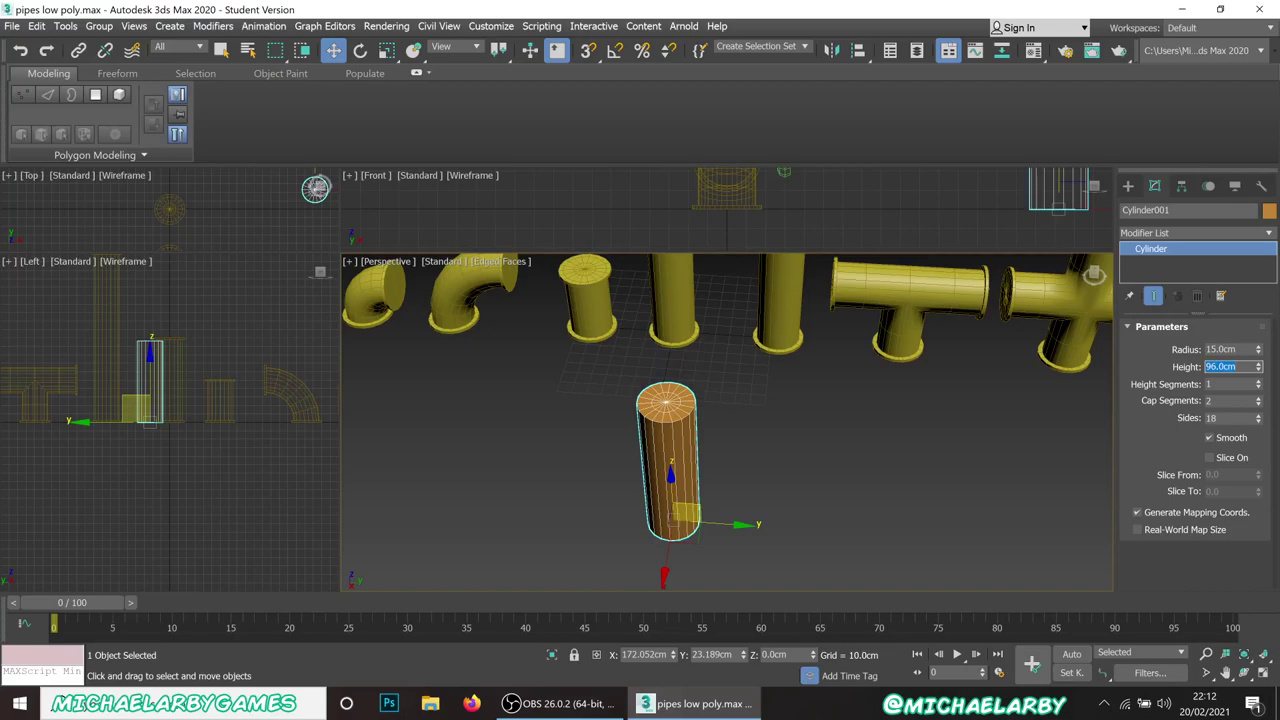
{"action": "mouse_move", "coordinate": [752, 433]}
{"action": "middle_mouse_down", "text": "alt"}
{"action": "mouse_move", "coordinate": [741, 415]}
{"action": "mouse_move", "coordinate": [720, 434]}
{"action": "mouse_move", "coordinate": [740, 422]}
{"action": "mouse_move", "coordinate": [745, 434]}
{"action": "middle_mouse_up", "text": "alt"}
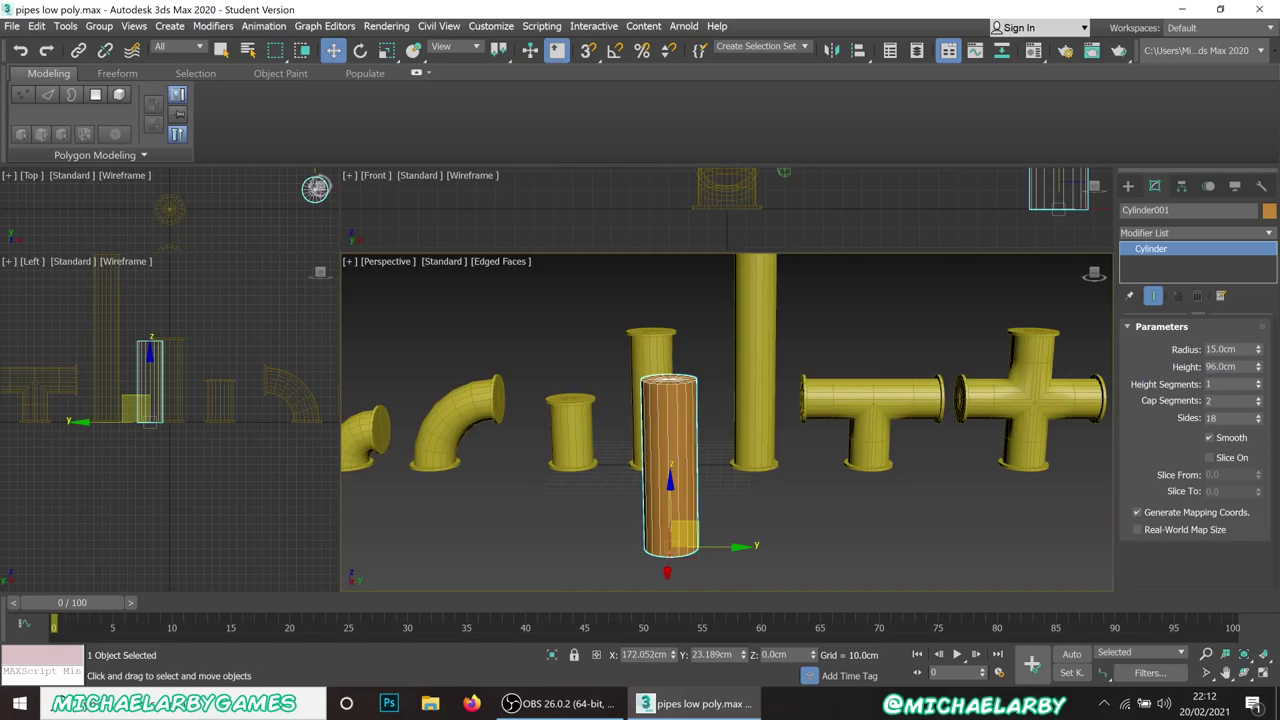
{"action": "left_click", "coordinate": [1259, 416]}
{"action": "left_click", "coordinate": [1259, 416]}
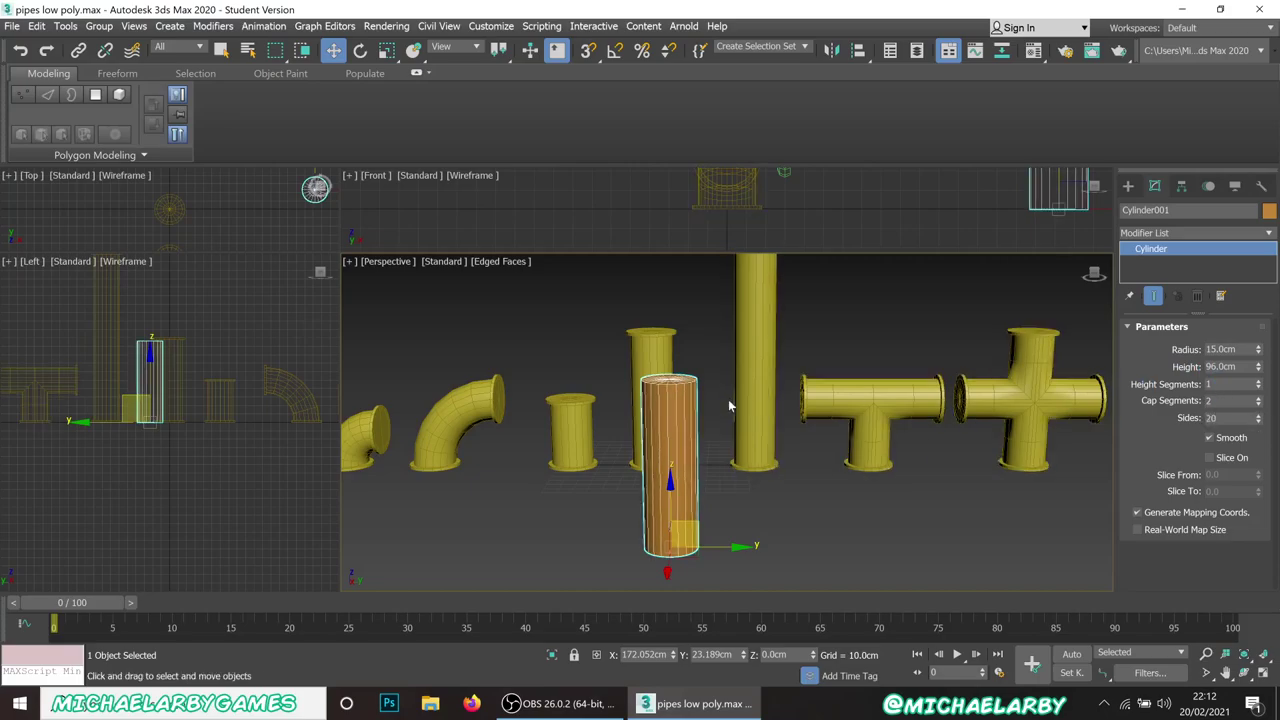
Check the cylinder's cap and side divisions up close, and convert the cylinder to an Editable Poly
{"action": "middle_click_drag", "start_coordinate": [729, 400], "coordinate": [705, 428], "text": "alt"}
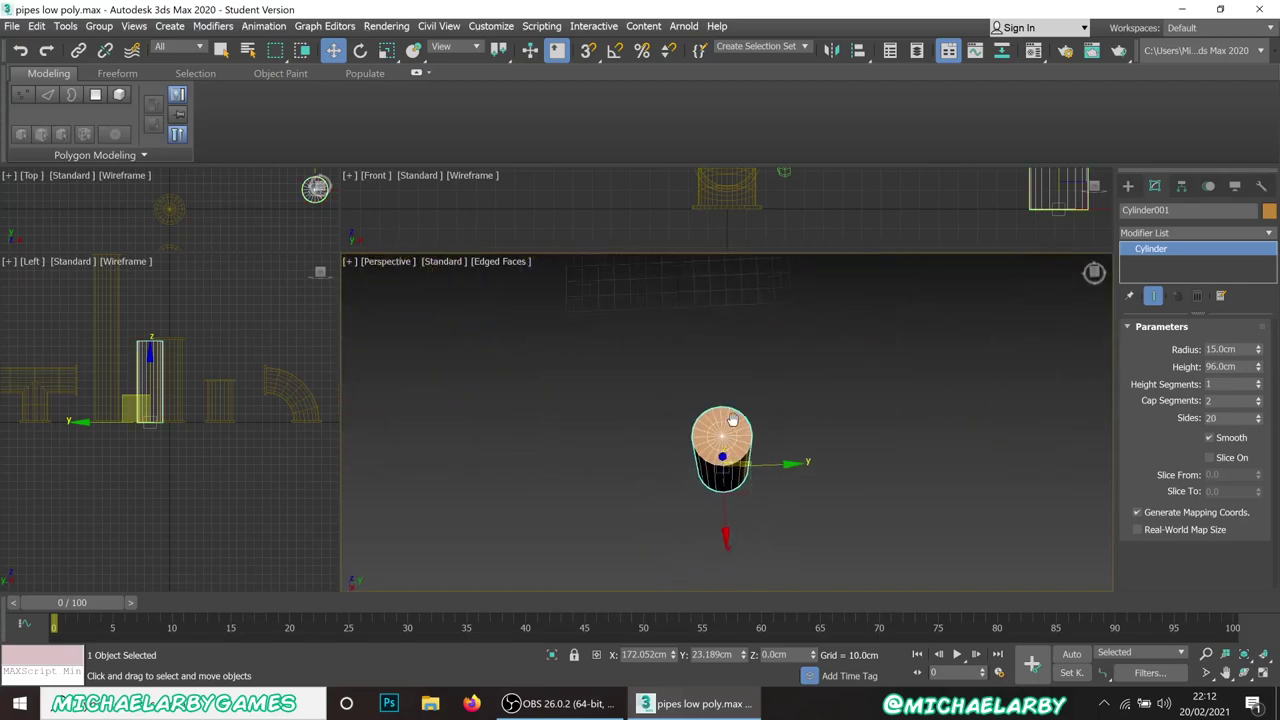
{"action": "scroll", "coordinate": [715, 425], "scroll_direction": "up", "scroll_amount": 4}
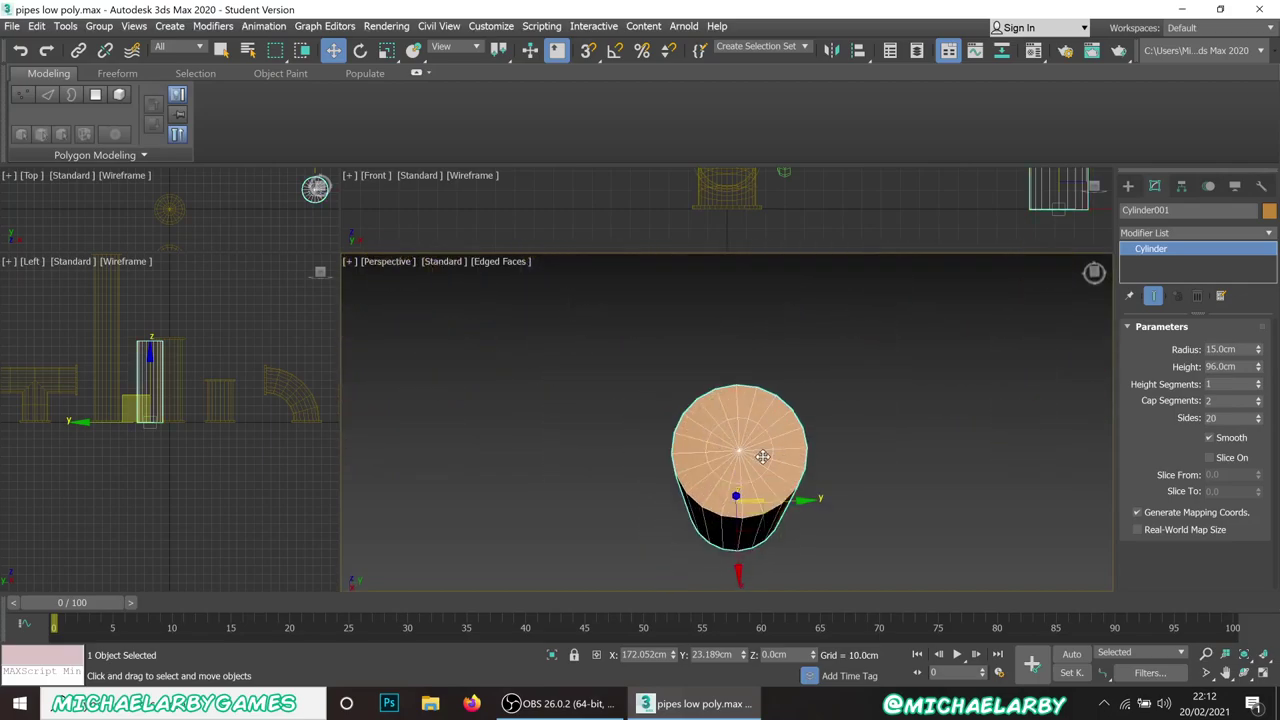
{"action": "scroll", "coordinate": [758, 452], "scroll_direction": "up", "scroll_amount": 2}
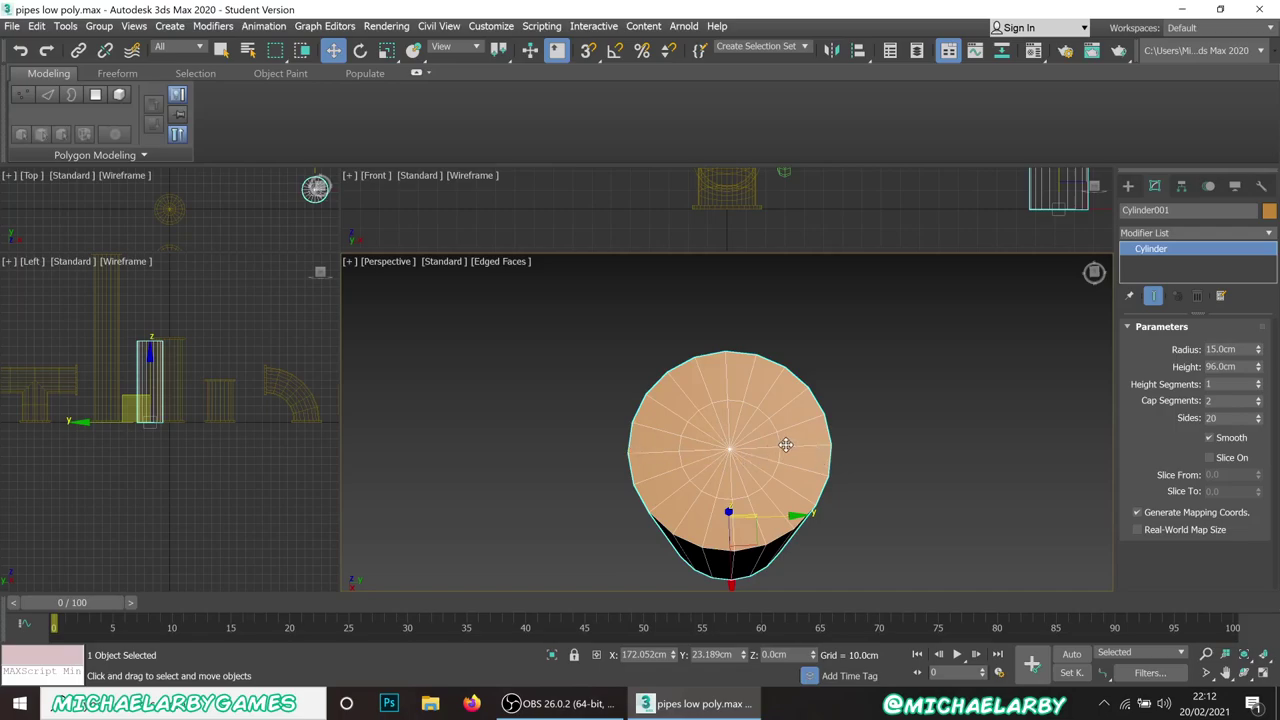
{"action": "scroll", "coordinate": [768, 445], "scroll_direction": "down", "scroll_amount": 4}
{"action": "middle_click_drag", "start_coordinate": [768, 445], "coordinate": [728, 402], "text": "alt"}
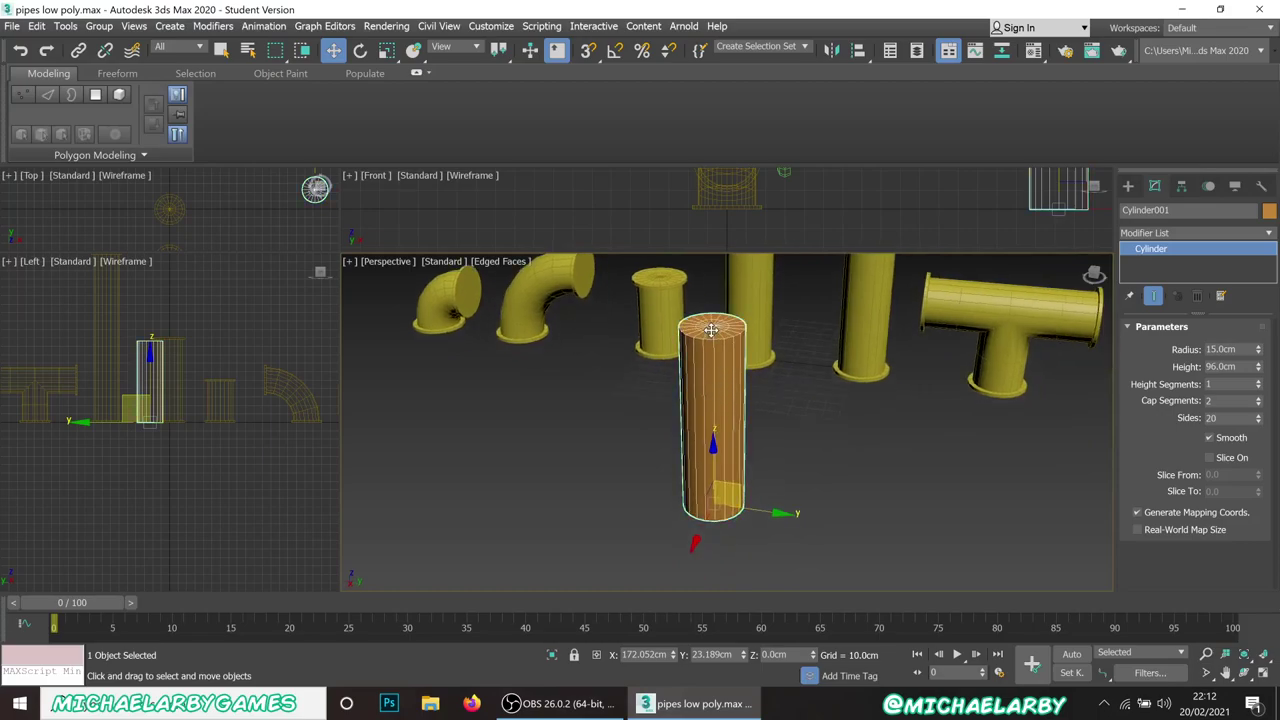
{"action": "scroll", "coordinate": [712, 345], "scroll_direction": "up", "scroll_amount": 2}
{"action": "scroll", "coordinate": [705, 336], "scroll_direction": "down", "scroll_amount": 1}
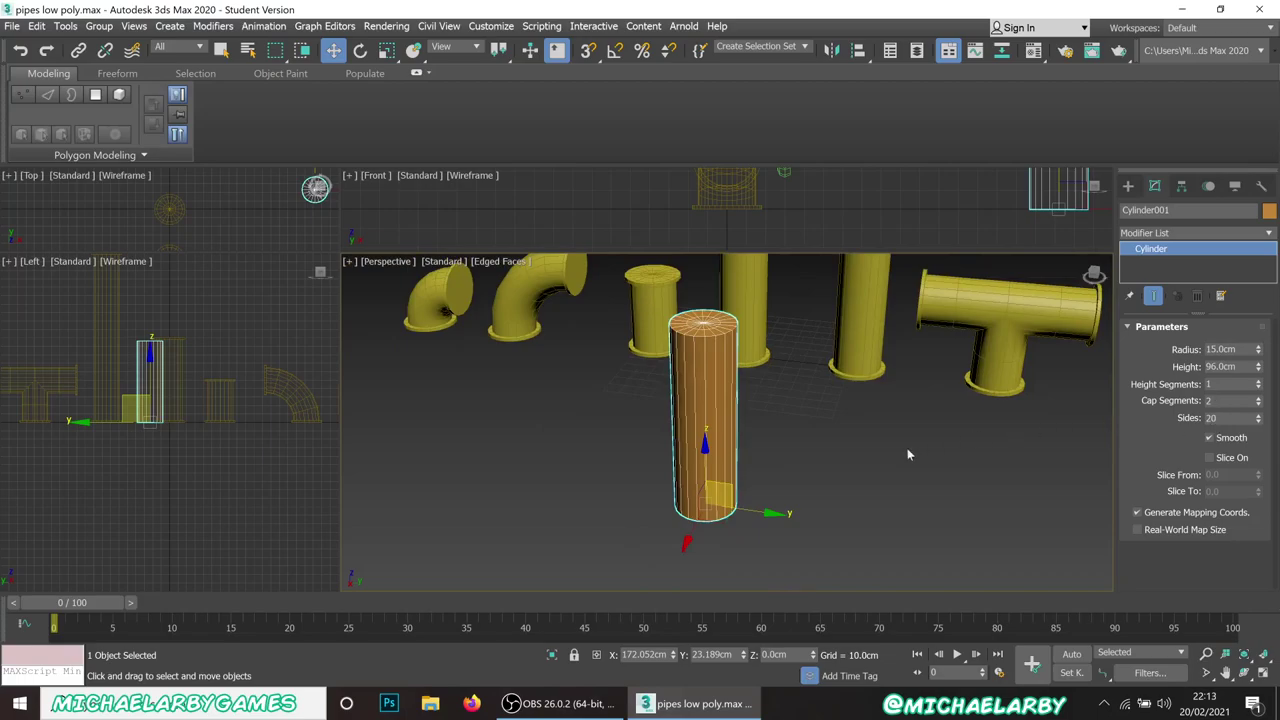
{"action": "right_click", "coordinate": [697, 410]}
{"action": "mouse_move", "coordinate": [776, 583]}
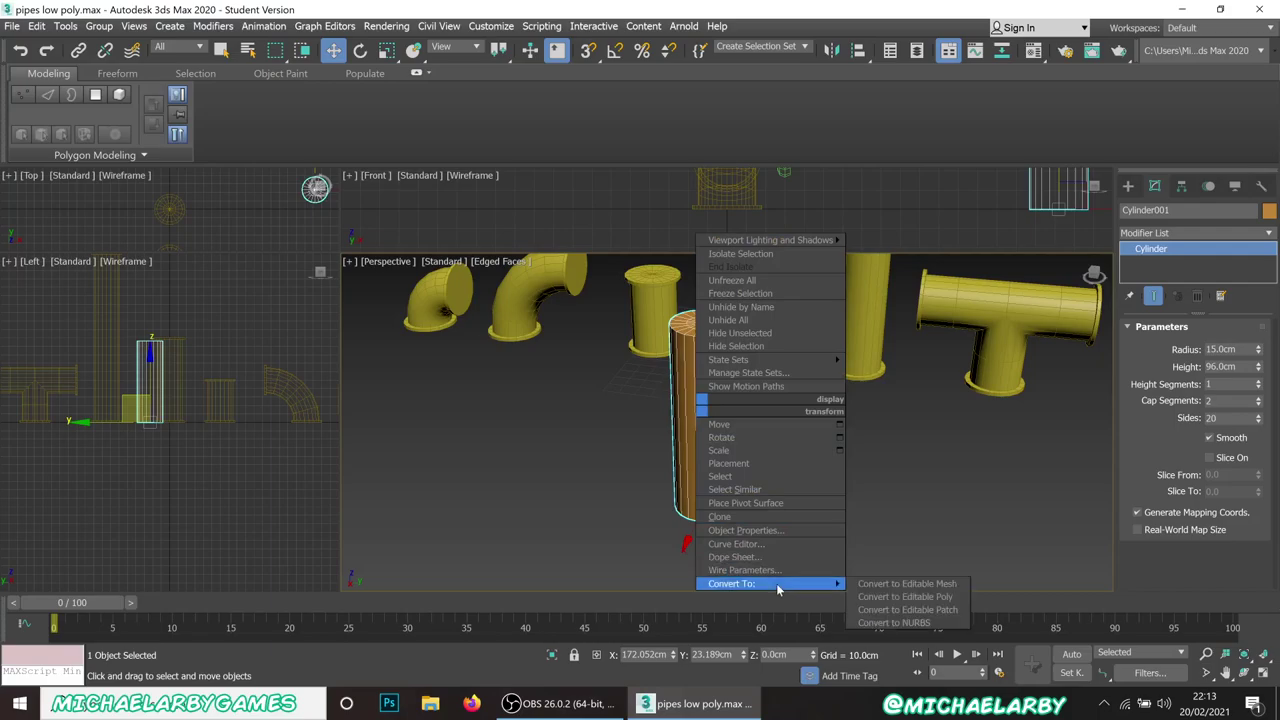
{"action": "left_click", "coordinate": [895, 601]}
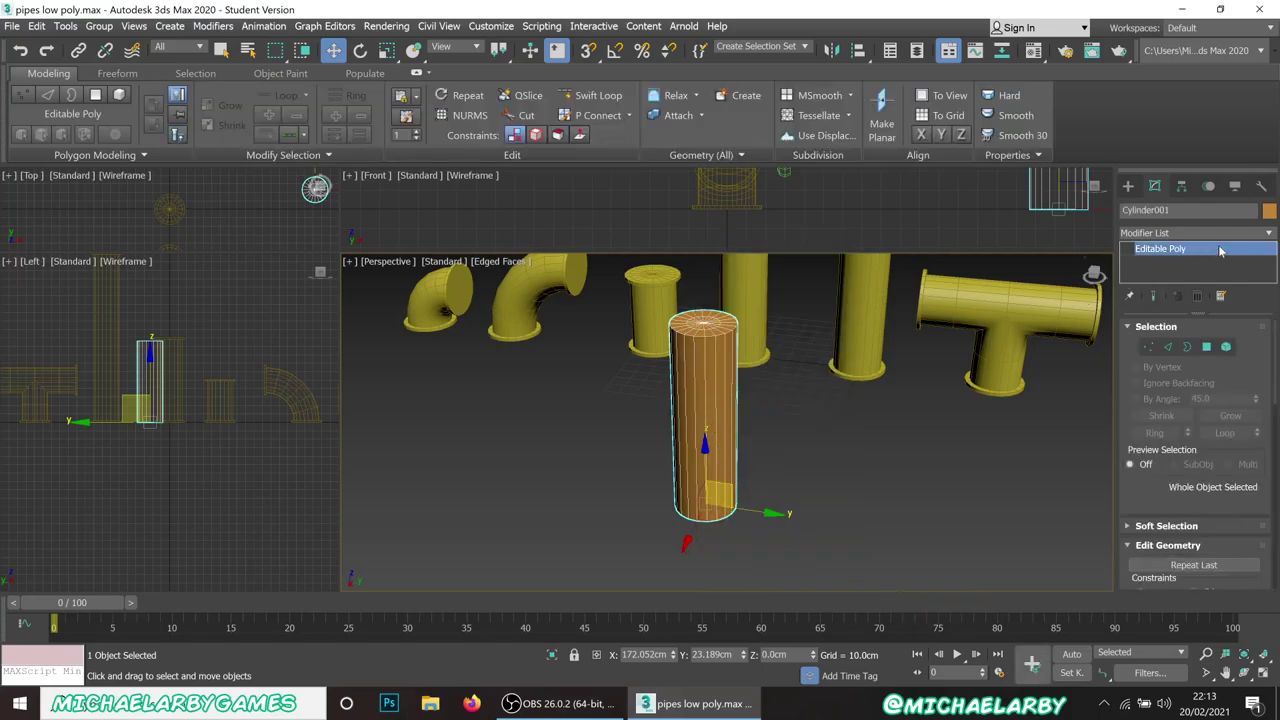
{"action": "left_click", "coordinate": [1206, 347]}
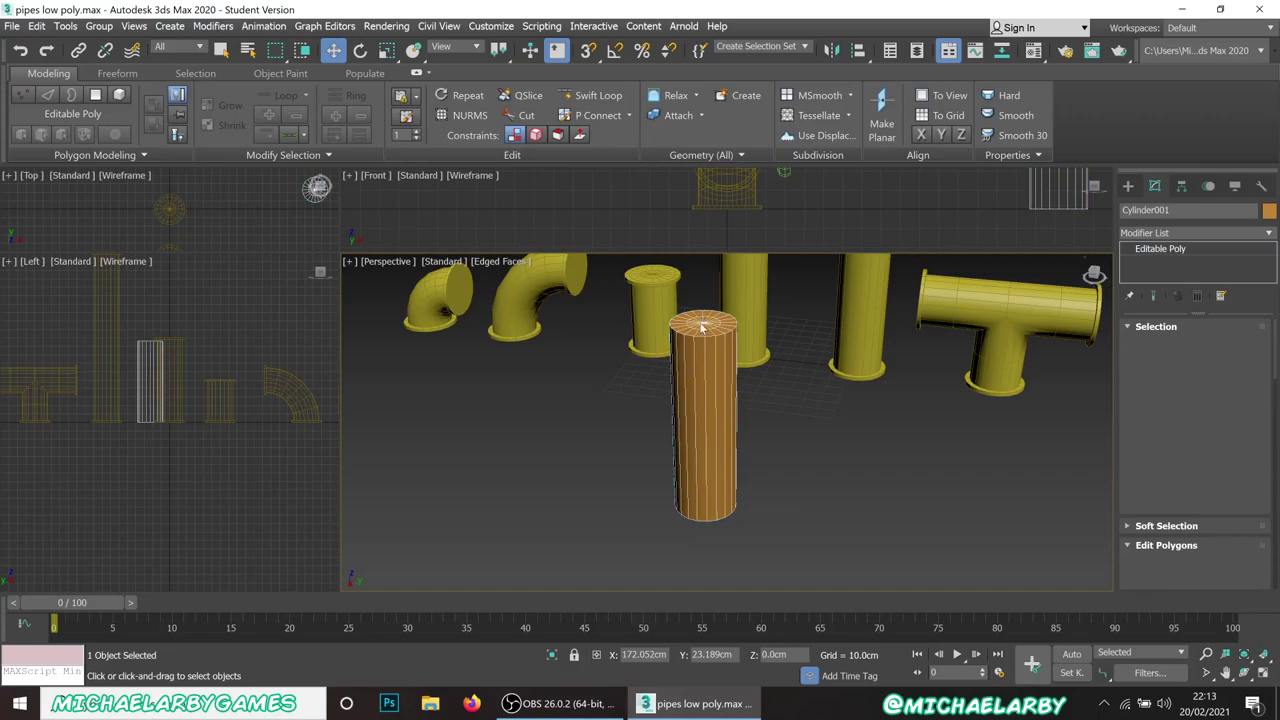
{"action": "scroll", "coordinate": [705, 330], "scroll_direction": "up", "scroll_amount": 5}
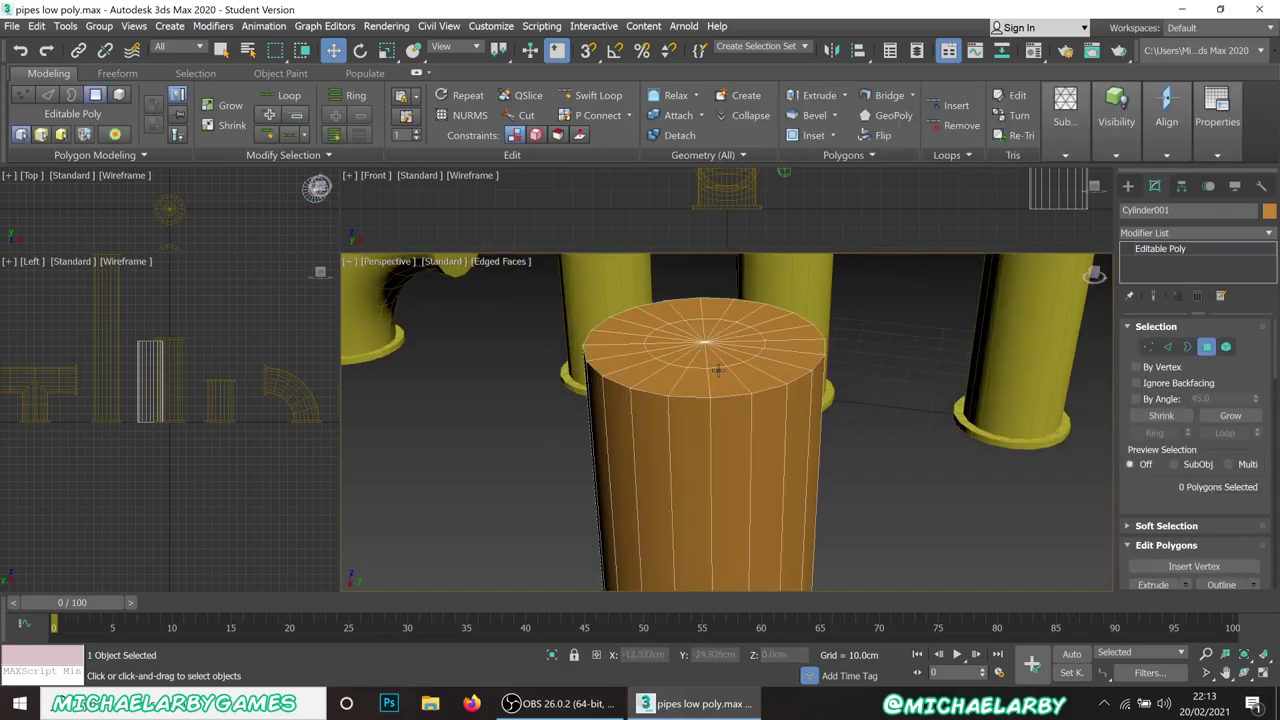
{"action": "left_click", "coordinate": [718, 370]}
{"action": "left_click", "coordinate": [738, 378], "text": "ctrl"}
{"action": "left_click", "coordinate": [700, 380], "text": "ctrl"}
{"action": "left_click", "coordinate": [690, 378], "text": "ctrl"}
{"action": "left_click", "coordinate": [731, 376], "text": "ctrl"}
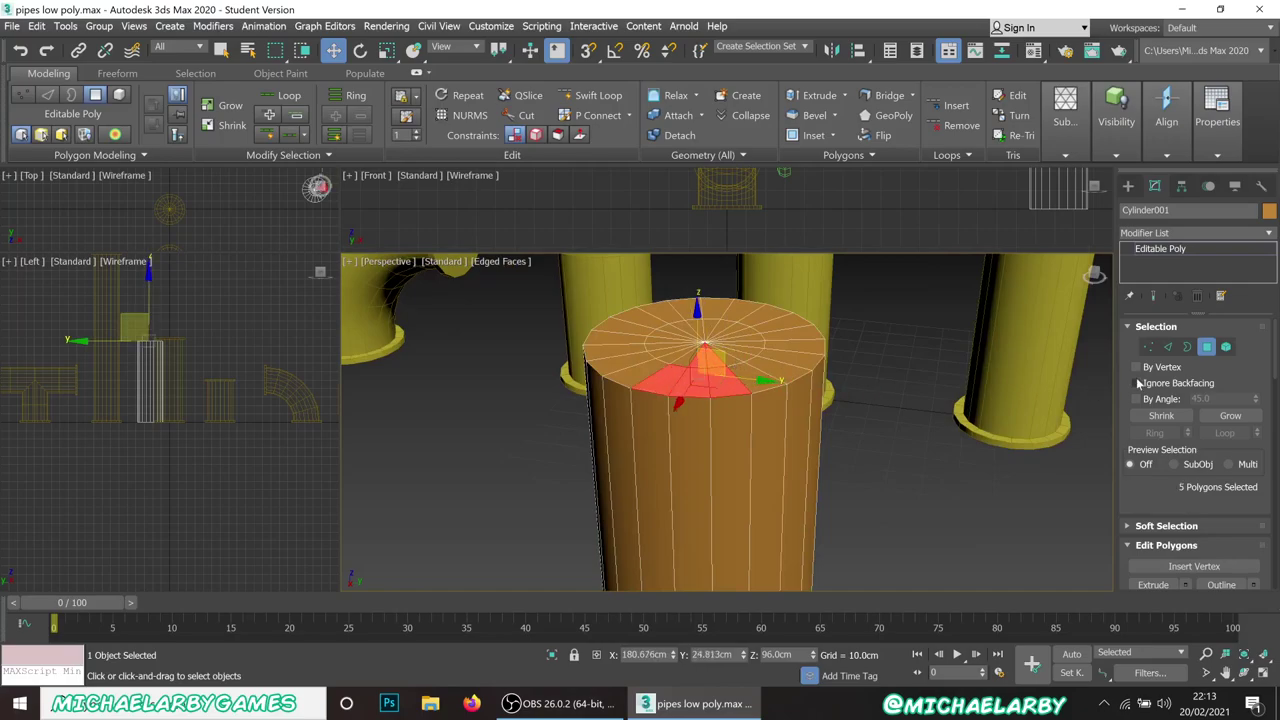
Select all polygons of the cylinder's top cap by converting its centre vertex to a polygon selection and growing it once
{"action": "left_click", "coordinate": [1148, 346]}
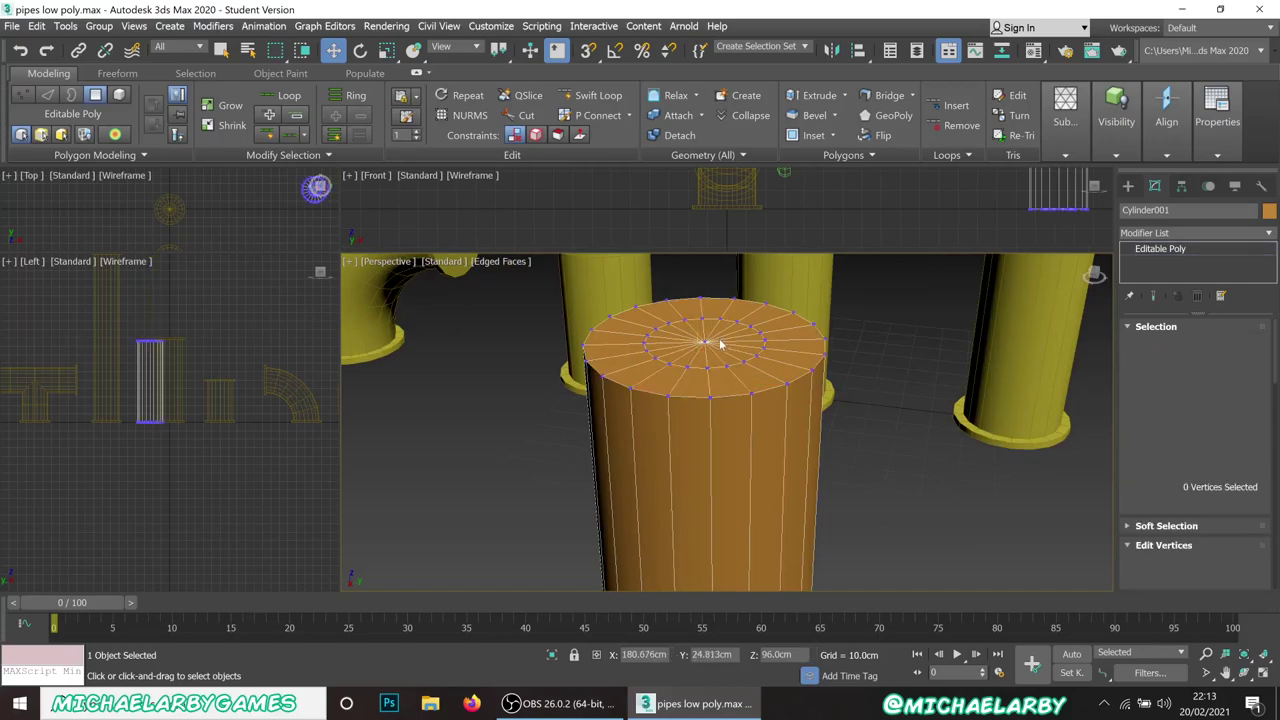
{"action": "left_click", "coordinate": [706, 345]}
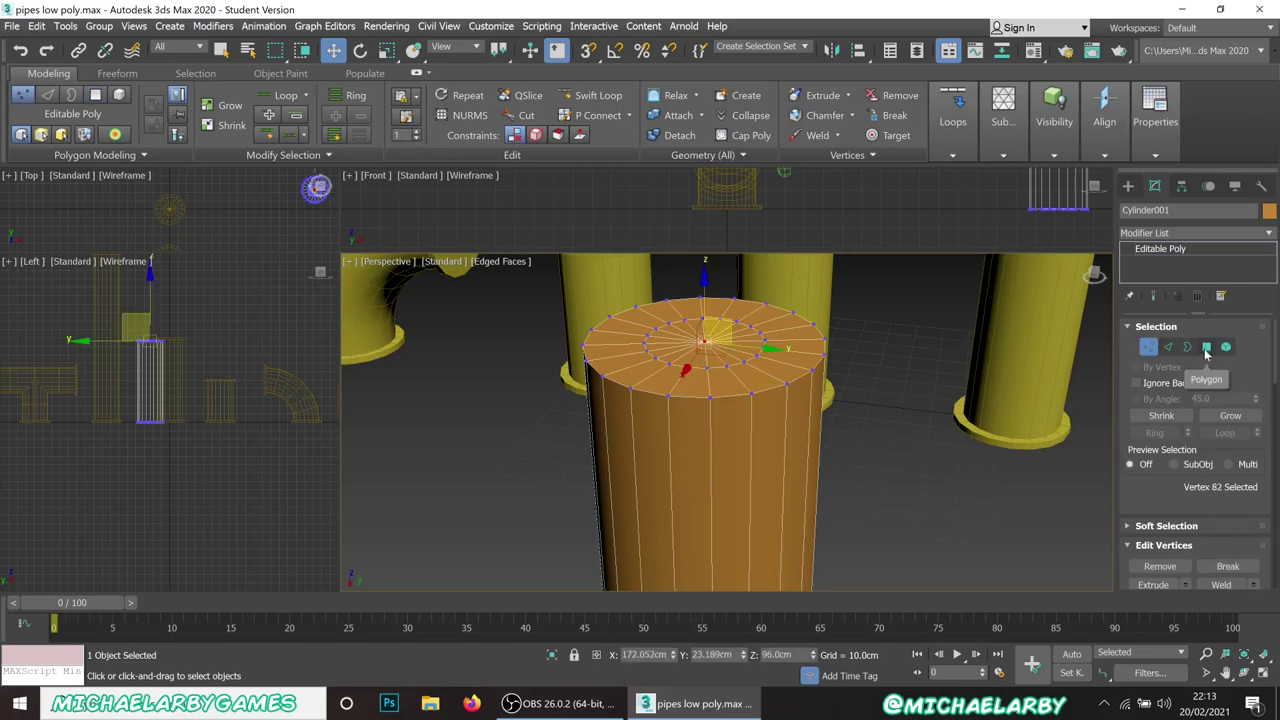
{"action": "left_click", "coordinate": [1206, 347]}
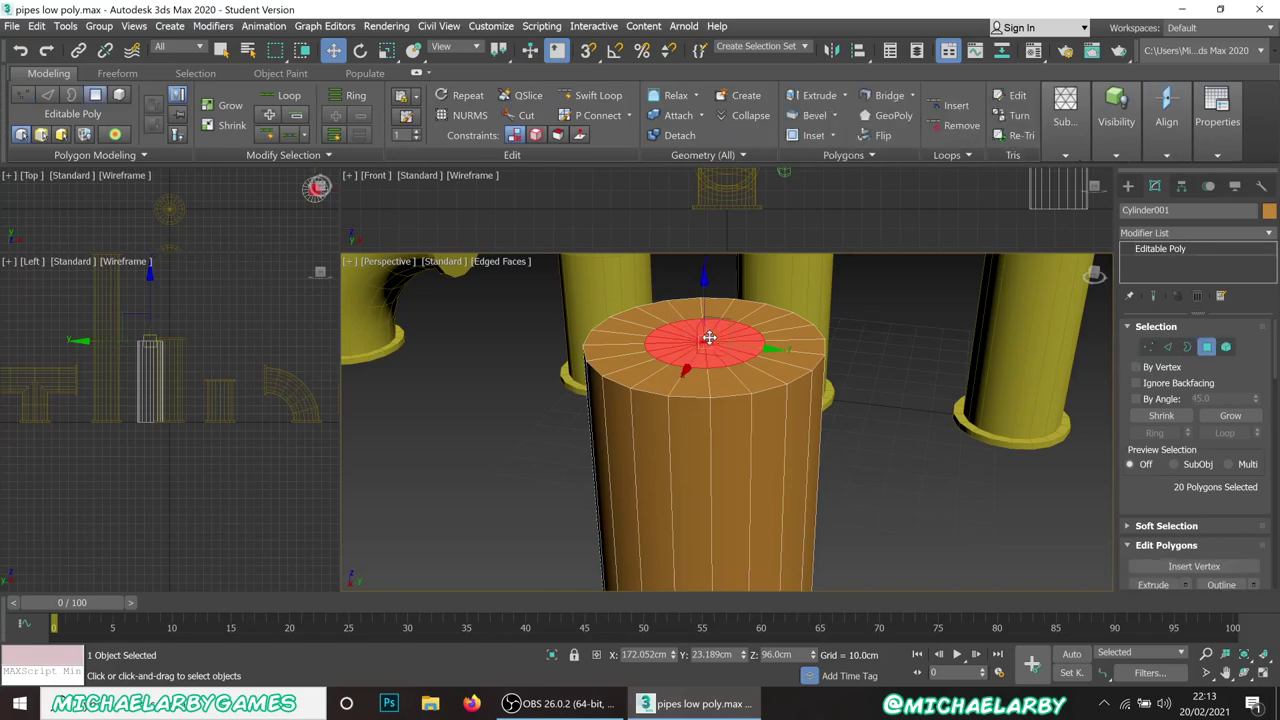
{"action": "left_click", "coordinate": [1228, 418]}
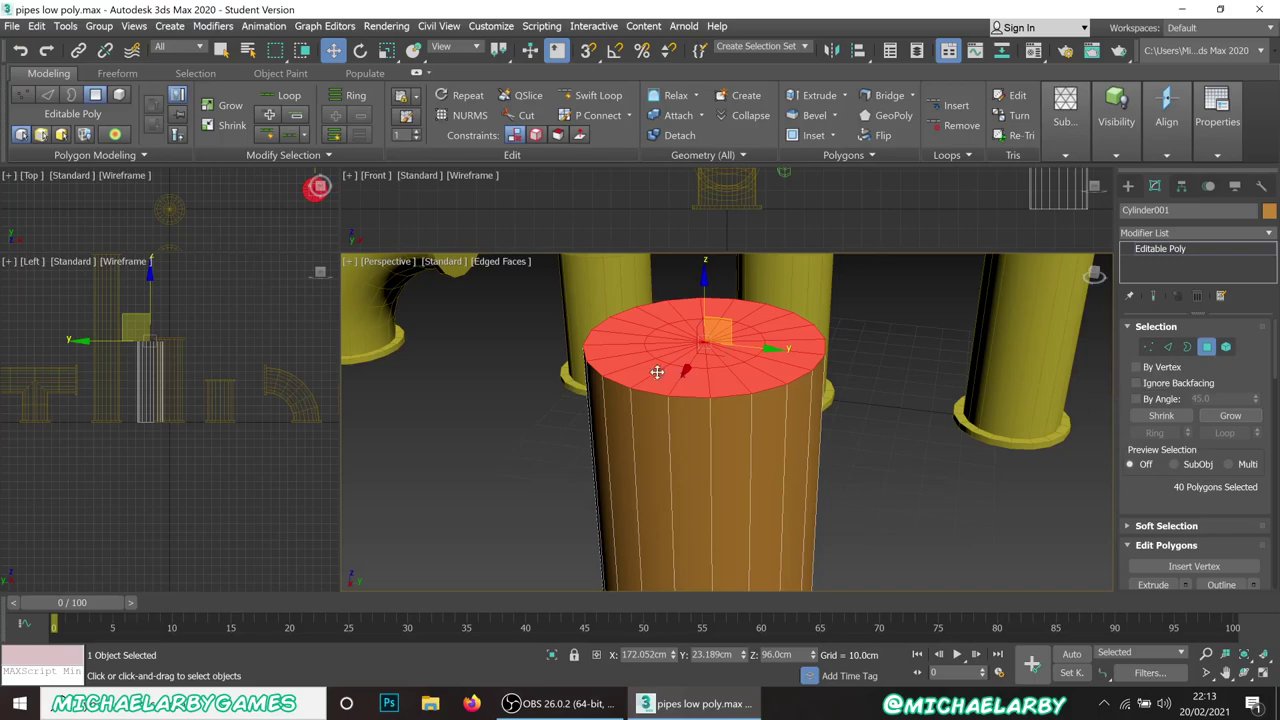
Extrude the selected top cap polygons by 2 cm
{"action": "scroll", "coordinate": [1185, 490], "scroll_direction": "down", "scroll_amount": 3}
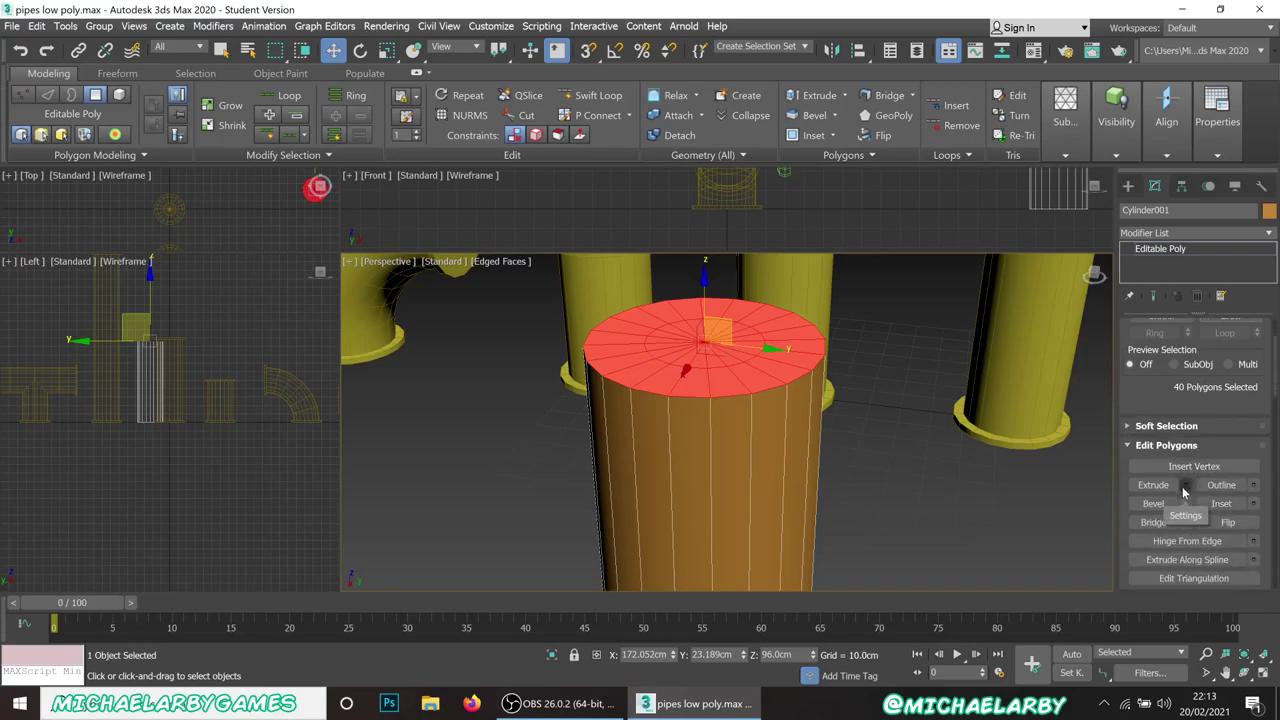
{"action": "left_click", "coordinate": [1185, 485]}
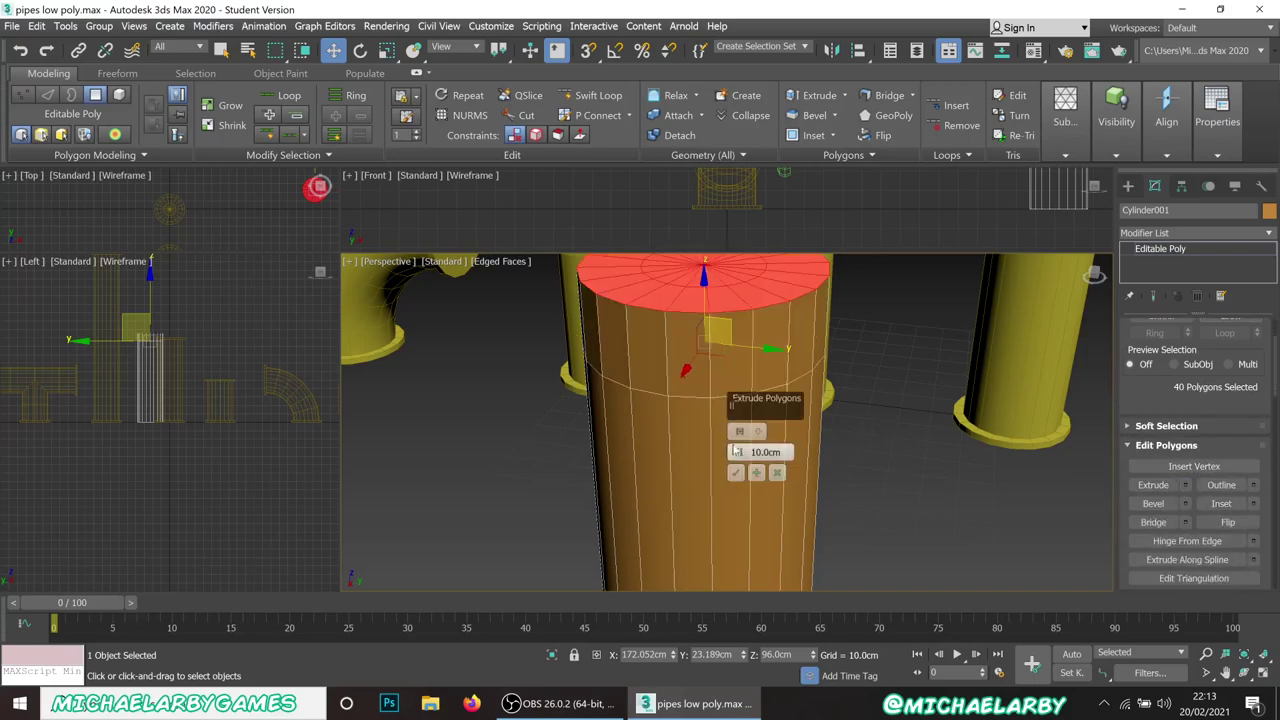
{"action": "double_click", "coordinate": [752, 452]}
{"action": "type", "text": "3"}
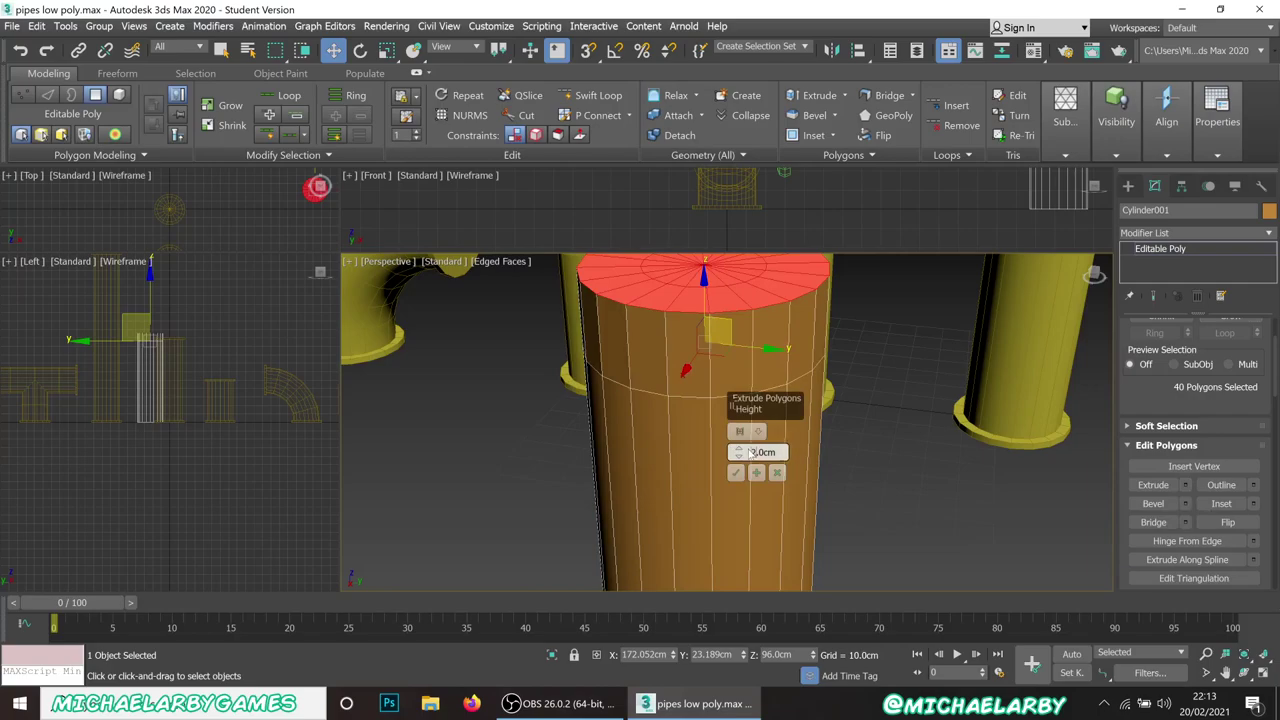
{"action": "left_click", "coordinate": [735, 474]}
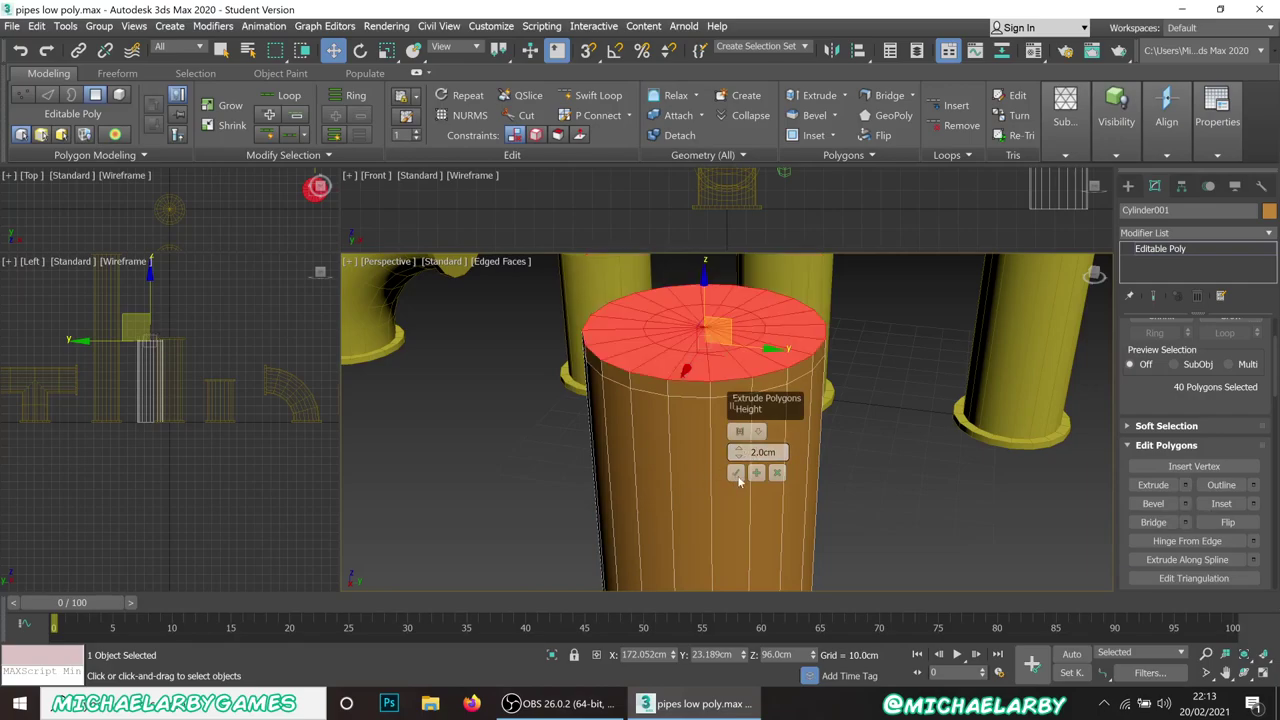
Select the full ring of side polygons in the thin band just below the top cap
{"action": "left_click", "coordinate": [729, 393]}
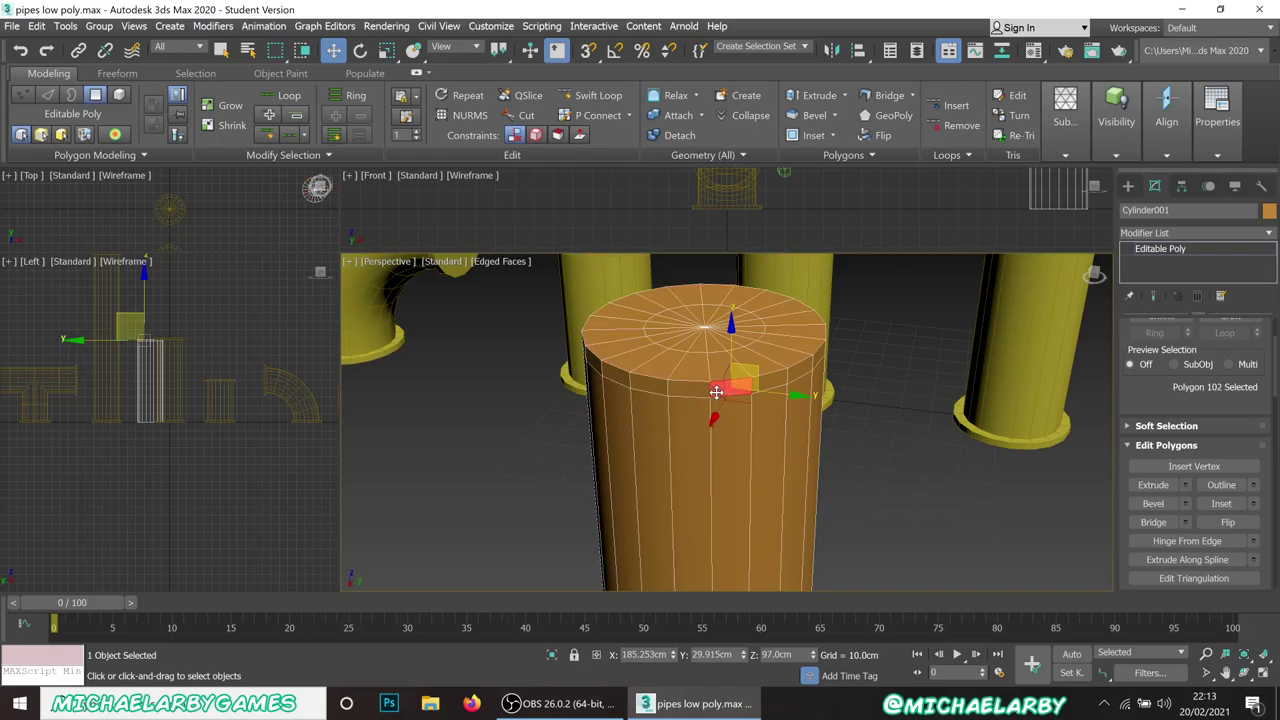
{"action": "key", "text": "shift"}
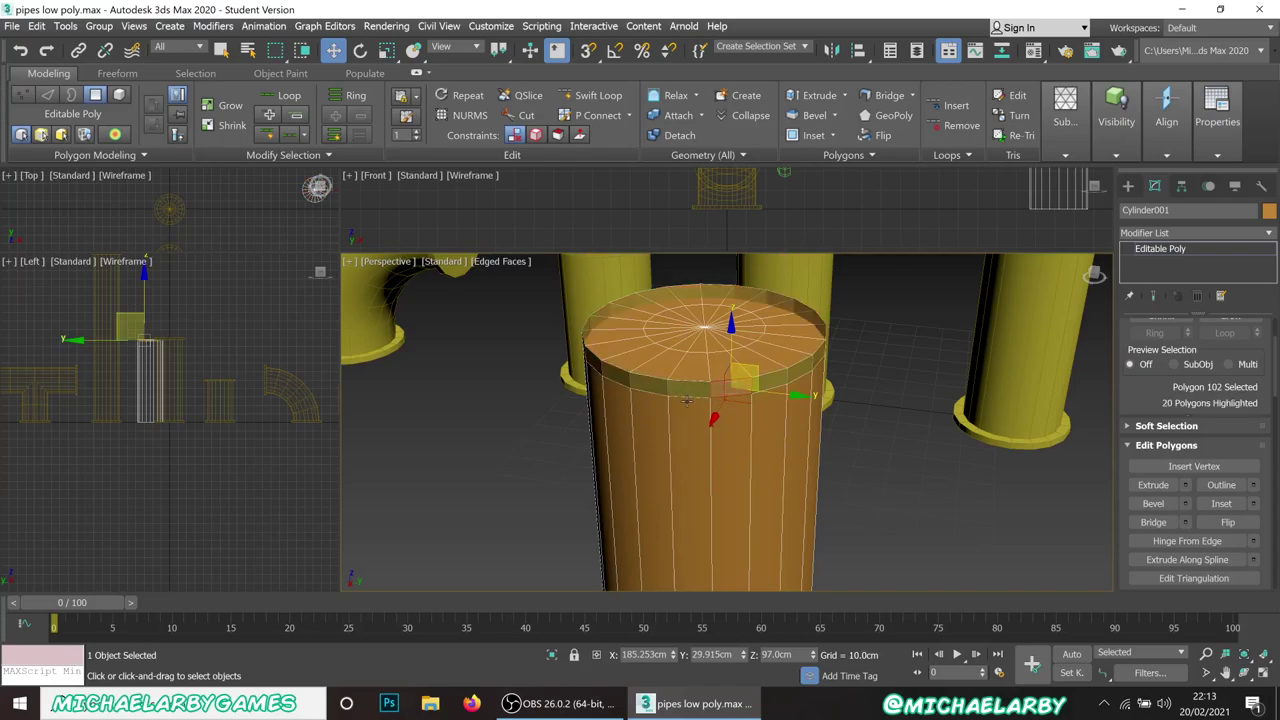
{"action": "left_click", "coordinate": [690, 390], "text": "shift"}
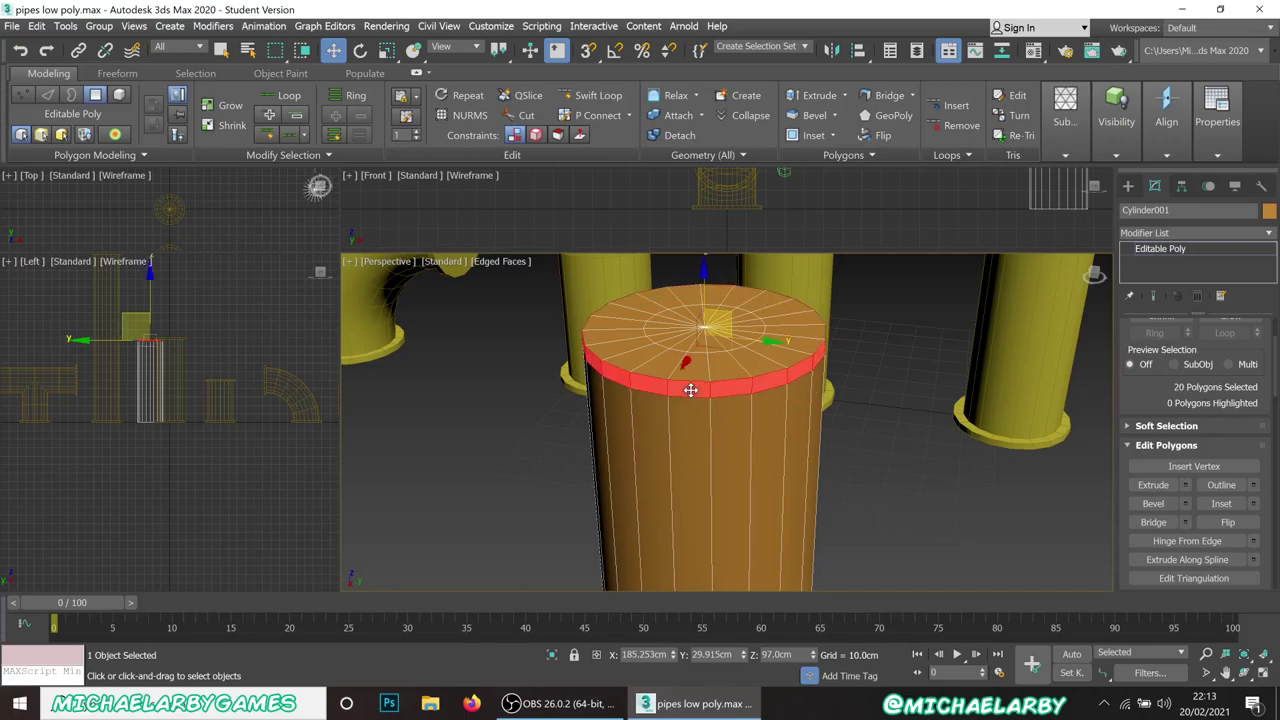
Try to extrude the selected rim band by 3 cm as a group
{"action": "left_click", "coordinate": [1185, 485]}
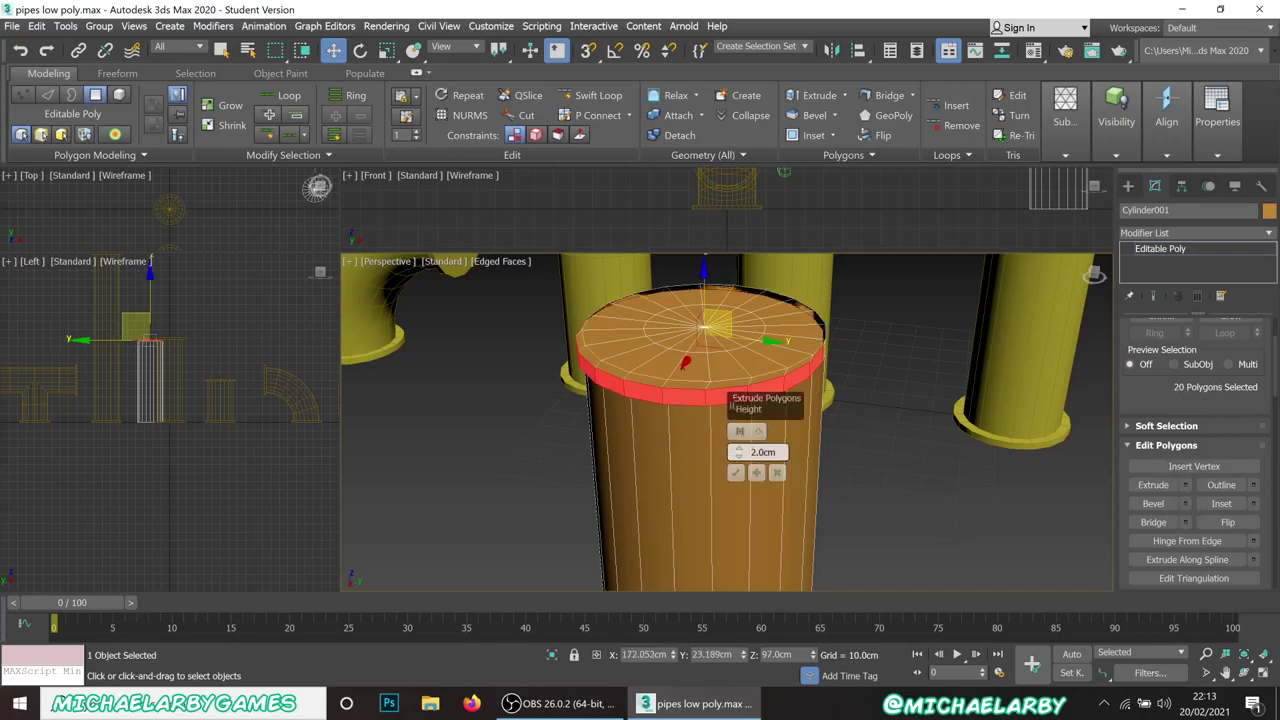
{"action": "type", "text": "3"}
{"action": "key", "text": "Return"}
{"action": "left_click", "coordinate": [735, 472]}
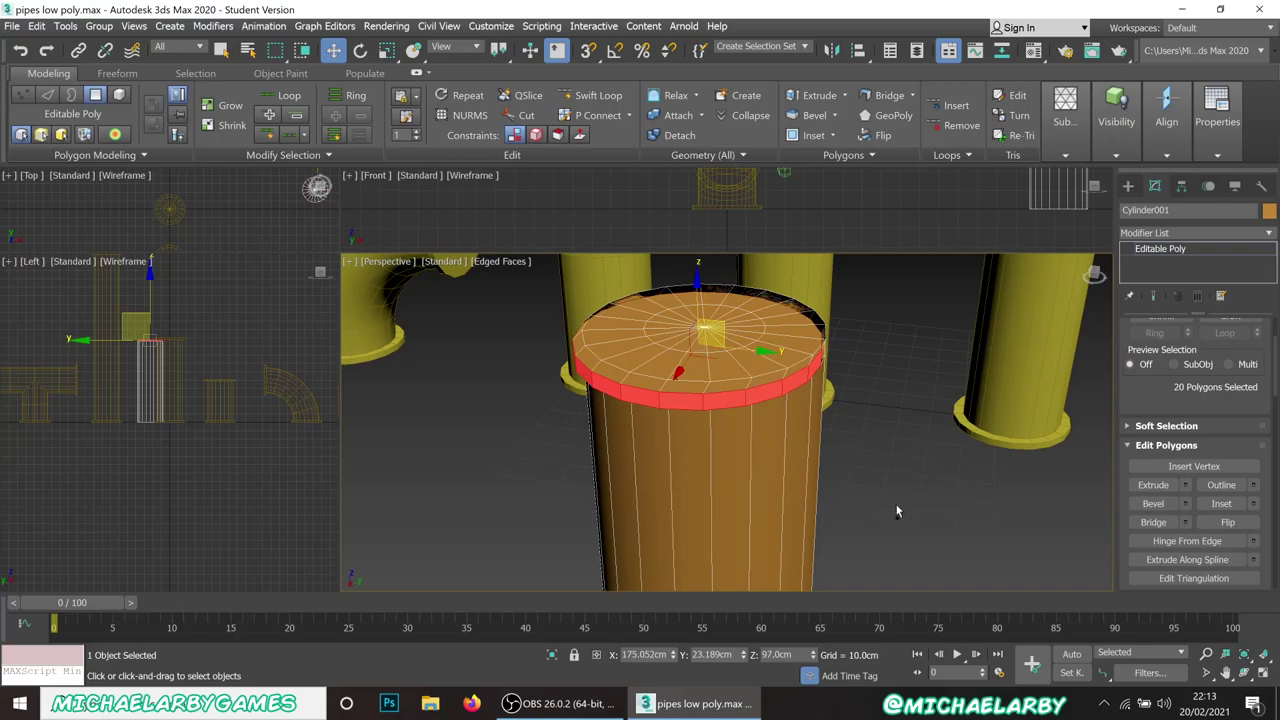
Extrude the rim band outward by 3 cm along Local Normal to form the top flange
{"action": "left_click", "coordinate": [1188, 486]}
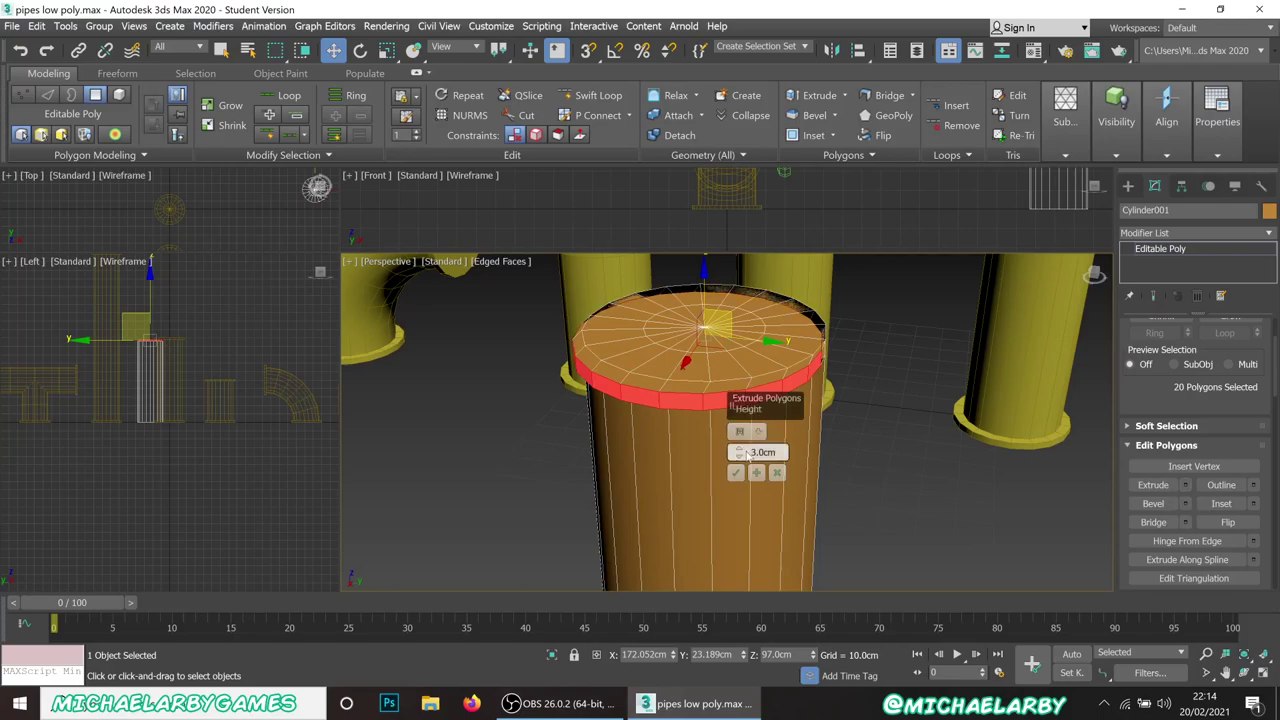
{"action": "mouse_move", "coordinate": [741, 453]}
{"action": "left_mouse_down"}
{"action": "mouse_move", "coordinate": [738, 402]}
{"action": "mouse_move", "coordinate": [740, 440]}
{"action": "left_mouse_up"}
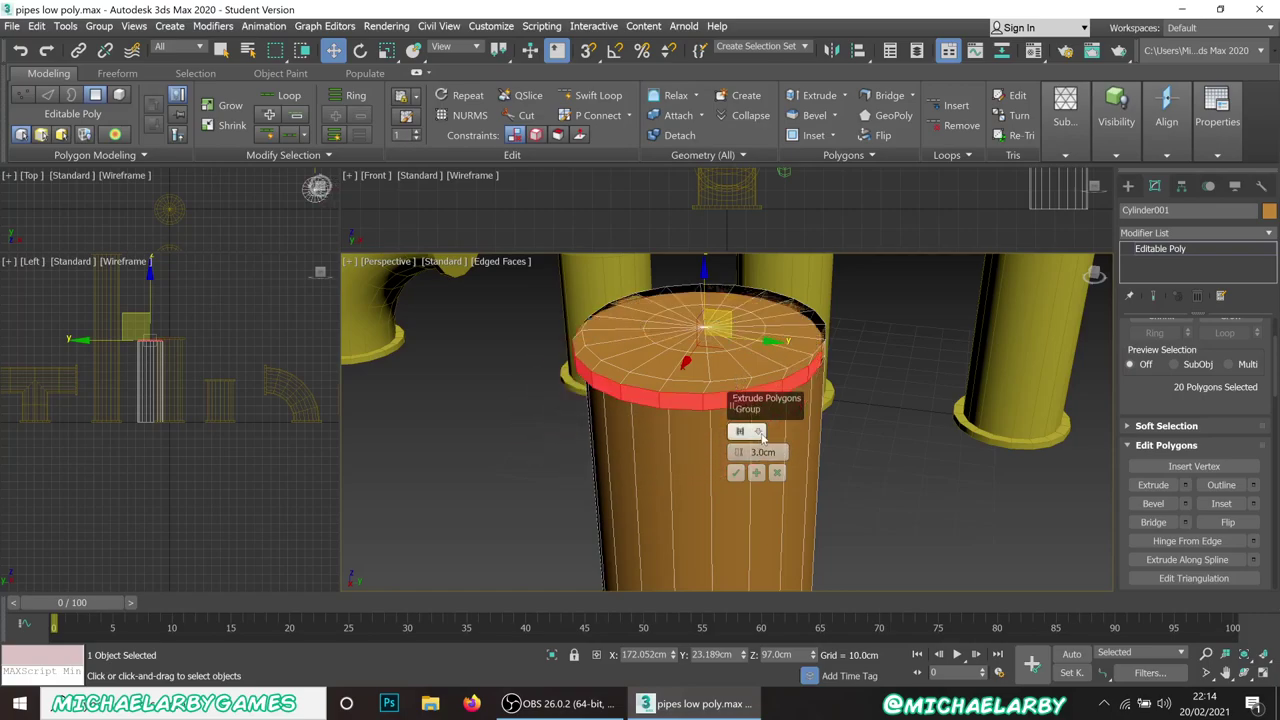
{"action": "left_click", "coordinate": [757, 431]}
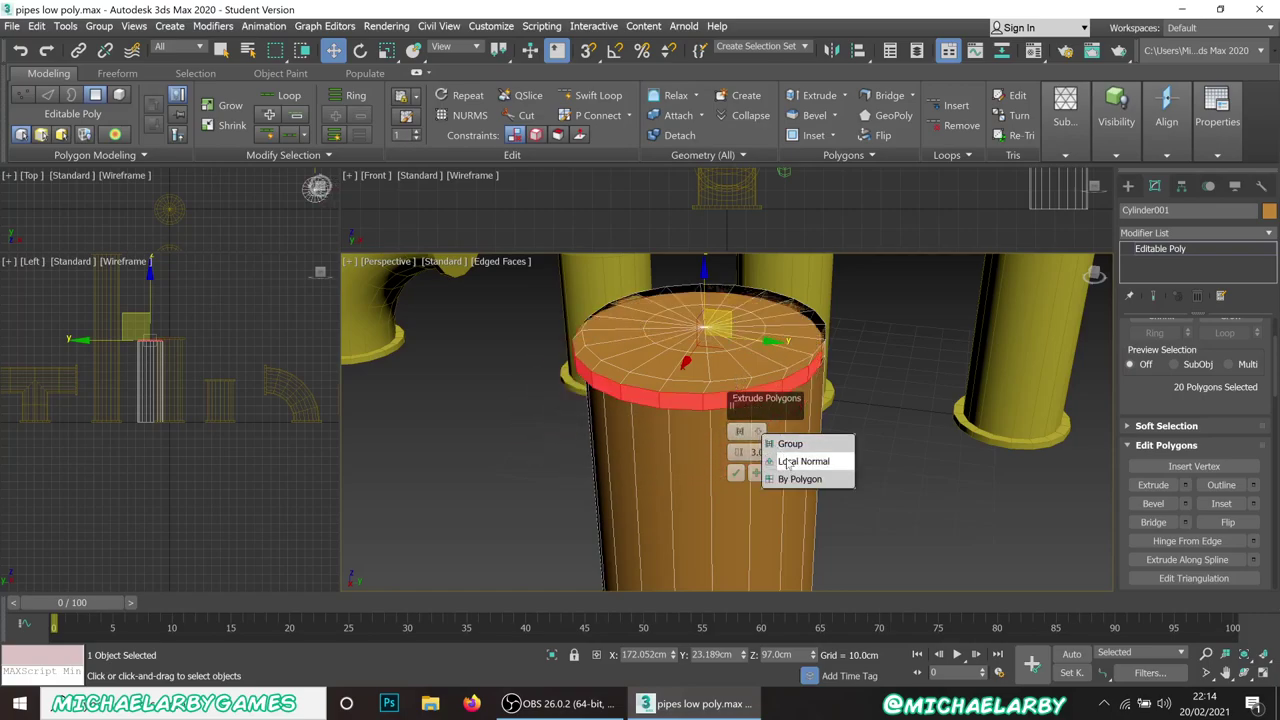
{"action": "left_click", "coordinate": [790, 461]}
{"action": "mouse_move", "coordinate": [884, 437]}
{"action": "middle_mouse_down", "text": "alt"}
{"action": "mouse_move", "coordinate": [857, 432]}
{"action": "mouse_move", "coordinate": [833, 393]}
{"action": "mouse_move", "coordinate": [868, 449]}
{"action": "middle_mouse_up", "text": "alt"}
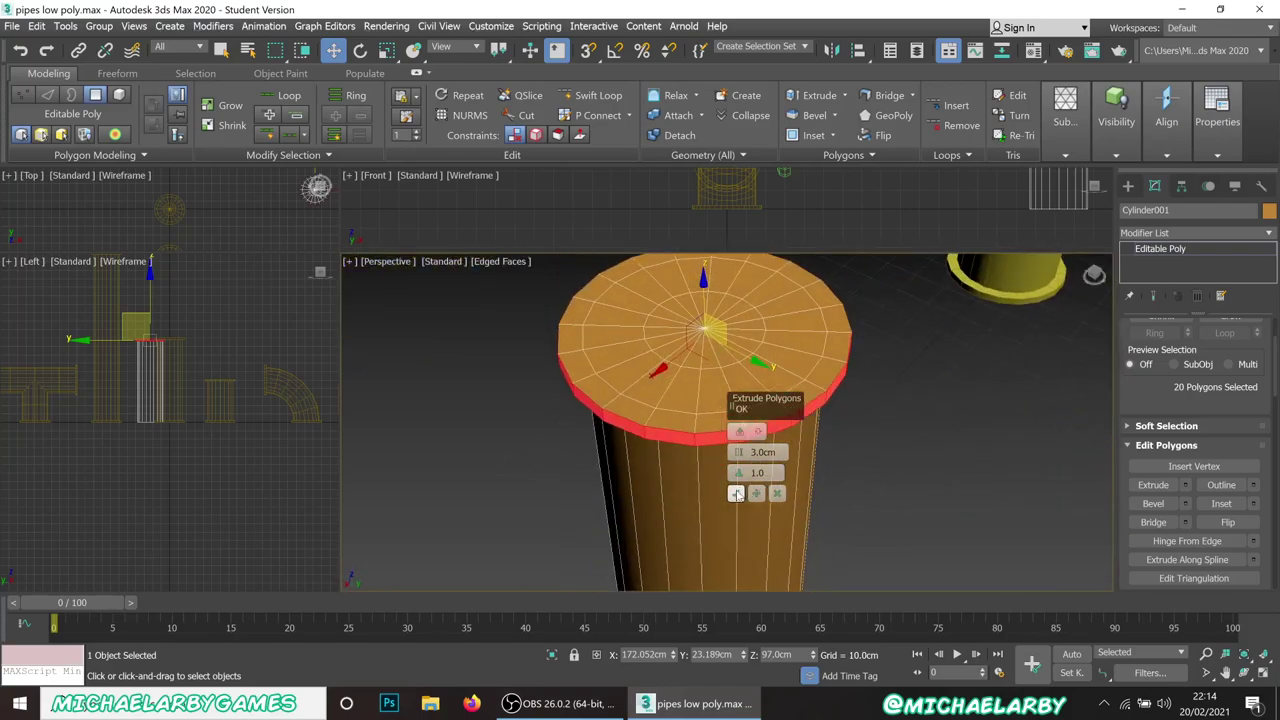
{"action": "left_click", "coordinate": [736, 493]}
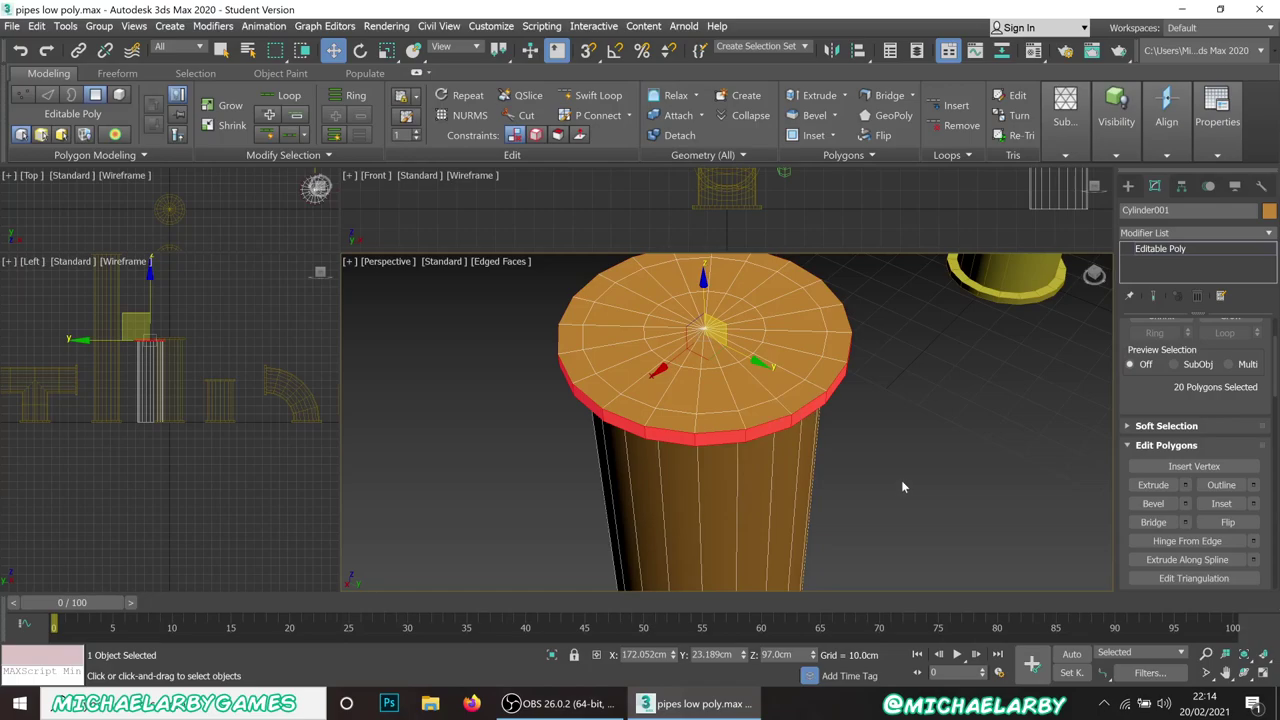
Select all polygons of the pipe's bottom cap by growing the selection from its centre vertex
{"action": "middle_click_drag", "start_coordinate": [861, 493], "coordinate": [778, 330], "text": "alt"}
{"action": "scroll", "coordinate": [788, 412], "scroll_direction": "up", "scroll_amount": 3}
{"action": "left_click", "coordinate": [808, 430]}
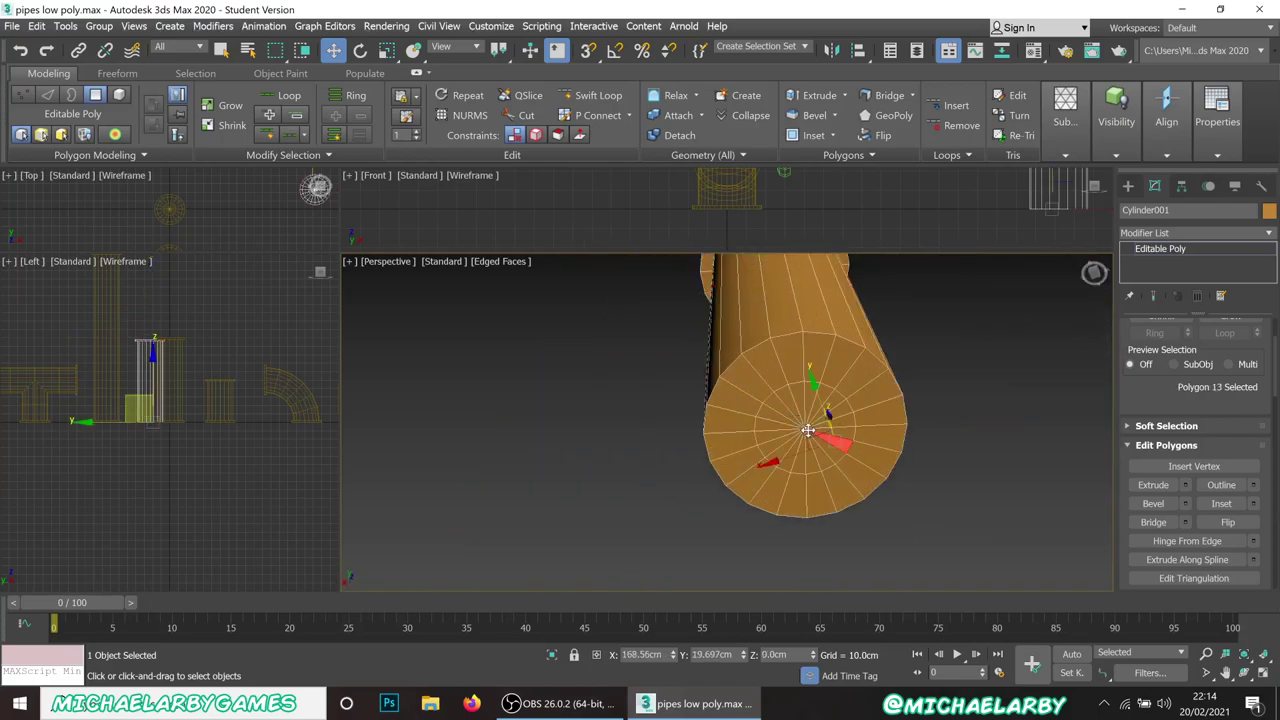
{"action": "key", "text": "1"}
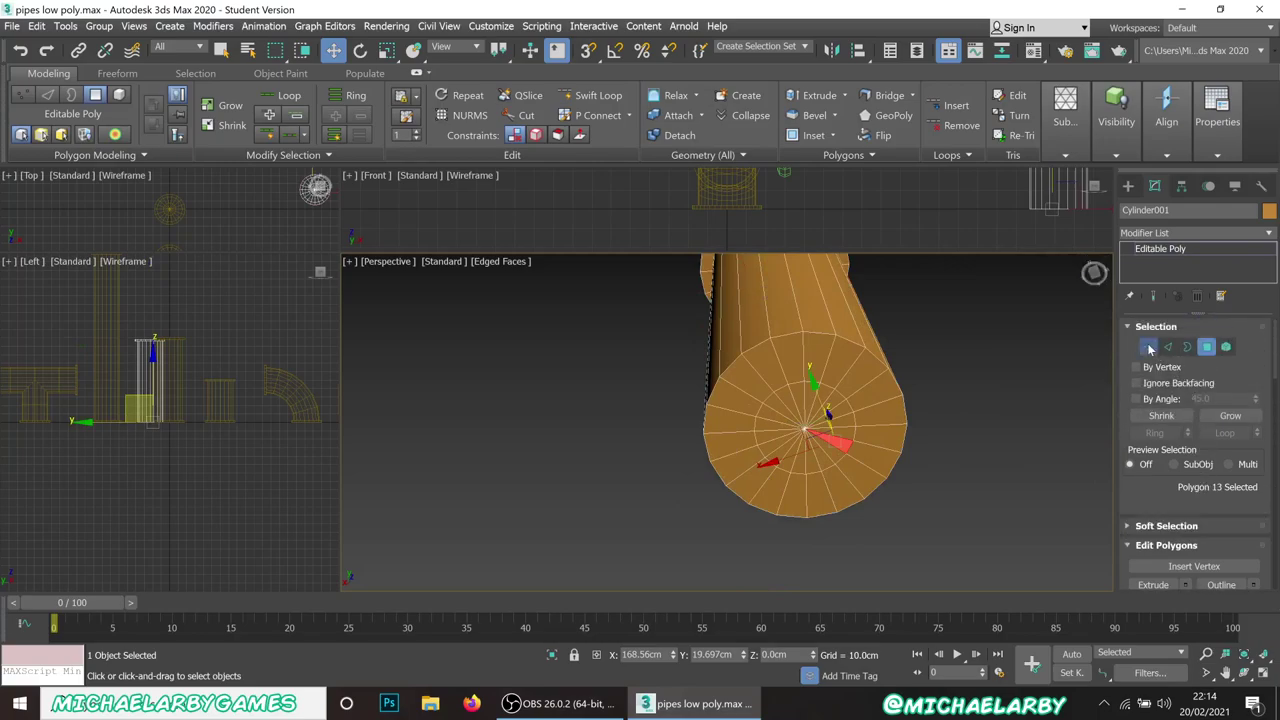
{"action": "left_click", "coordinate": [804, 428]}
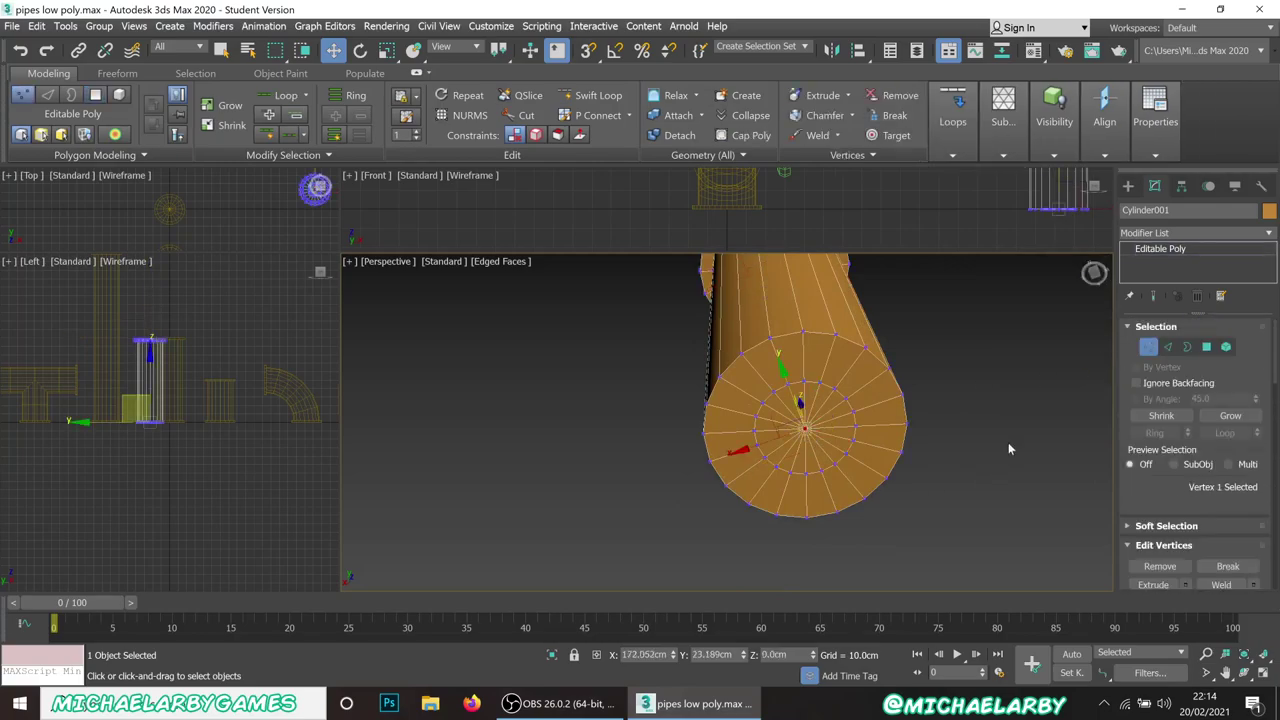
{"action": "left_click", "coordinate": [1206, 347], "text": "ctrl"}
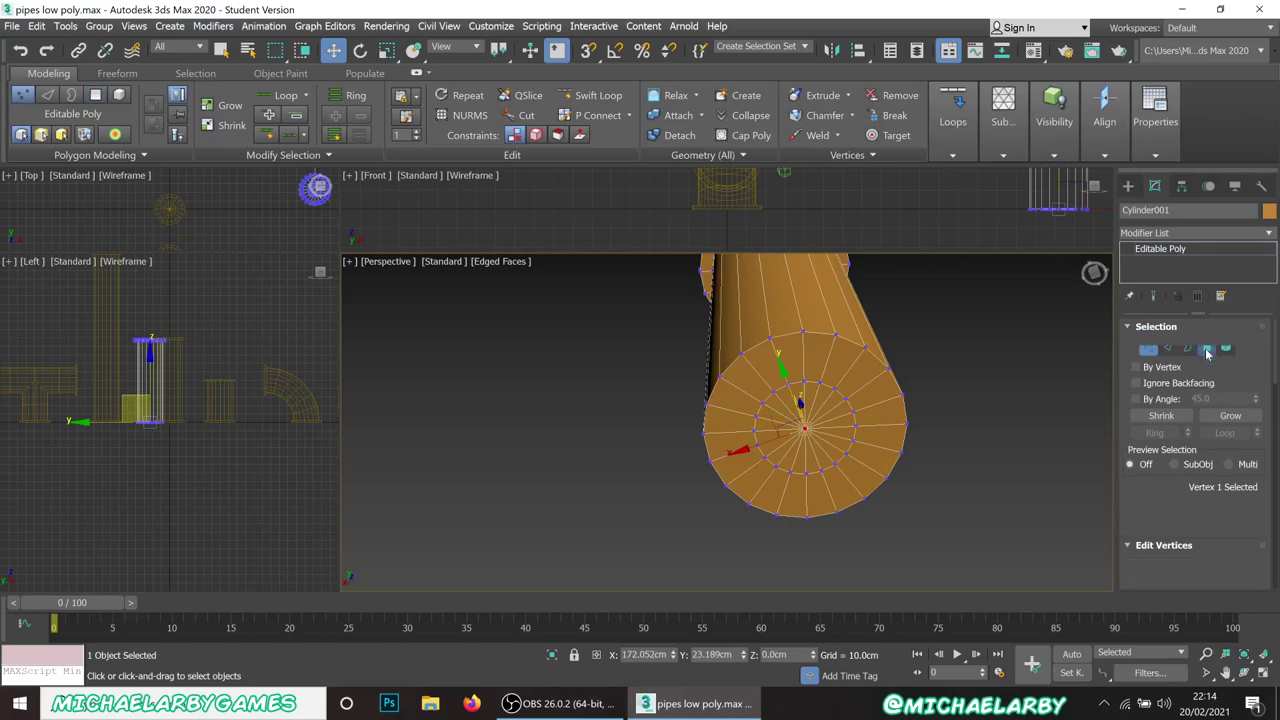
{"action": "left_click", "coordinate": [1230, 415]}
Extrude the selected bottom cap polygons by 2 cm
{"action": "scroll", "coordinate": [1183, 519], "scroll_direction": "down", "scroll_amount": 1}
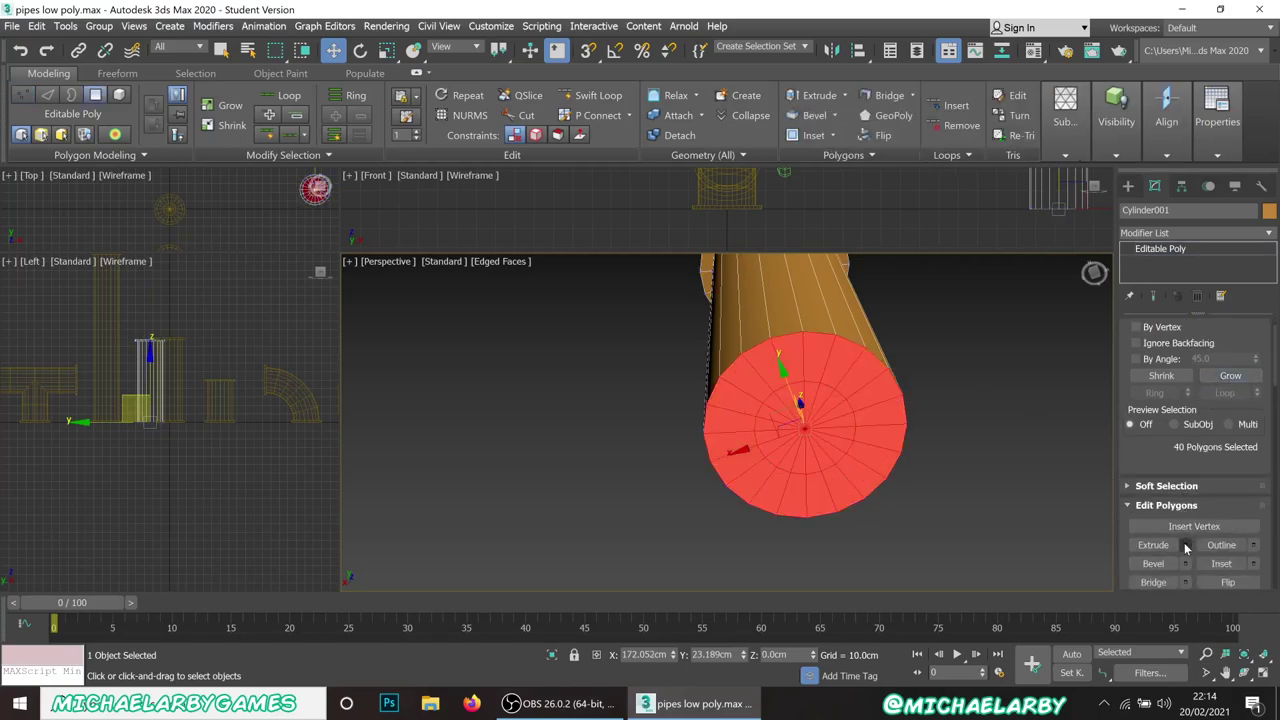
{"action": "left_click", "coordinate": [1186, 545]}
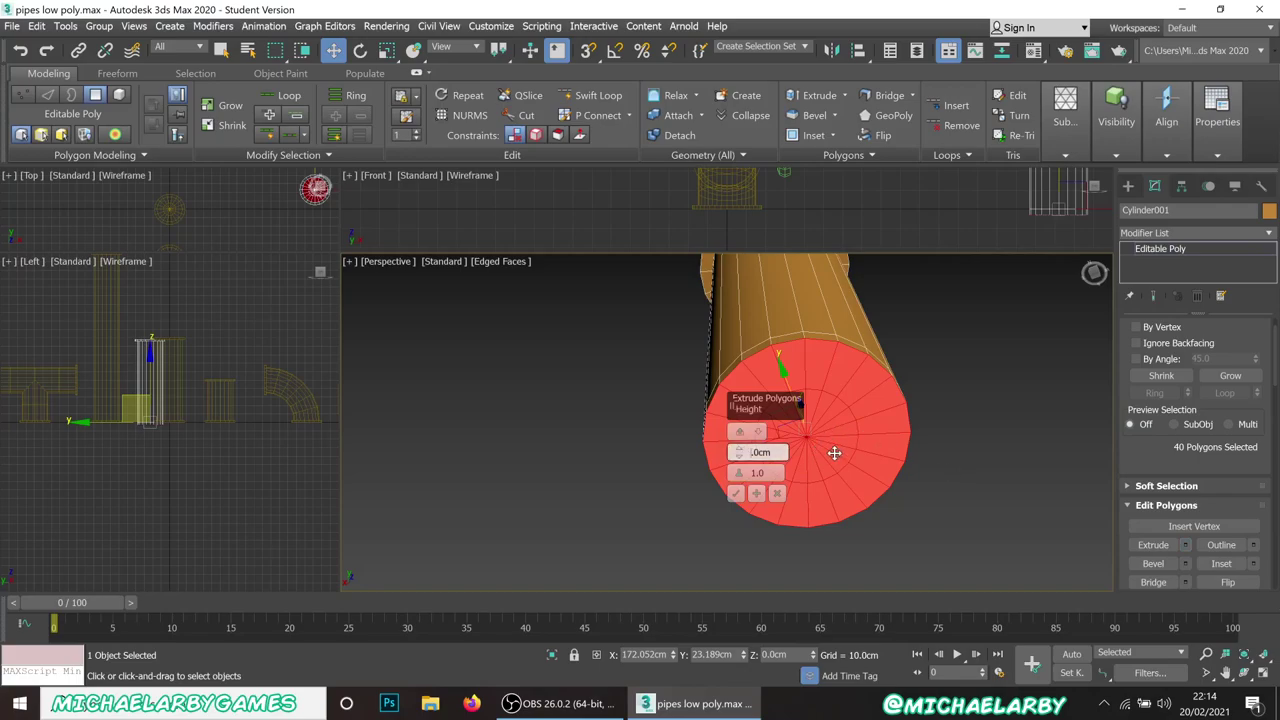
{"action": "left_click", "coordinate": [736, 493]}
Select the ring of side polygons in the new bottom band and extrude it outward by 2 cm to form the bottom flange
{"action": "middle_click_drag", "start_coordinate": [809, 320], "coordinate": [820, 368], "text": "alt"}
{"action": "left_click", "coordinate": [798, 374], "text": "shift"}
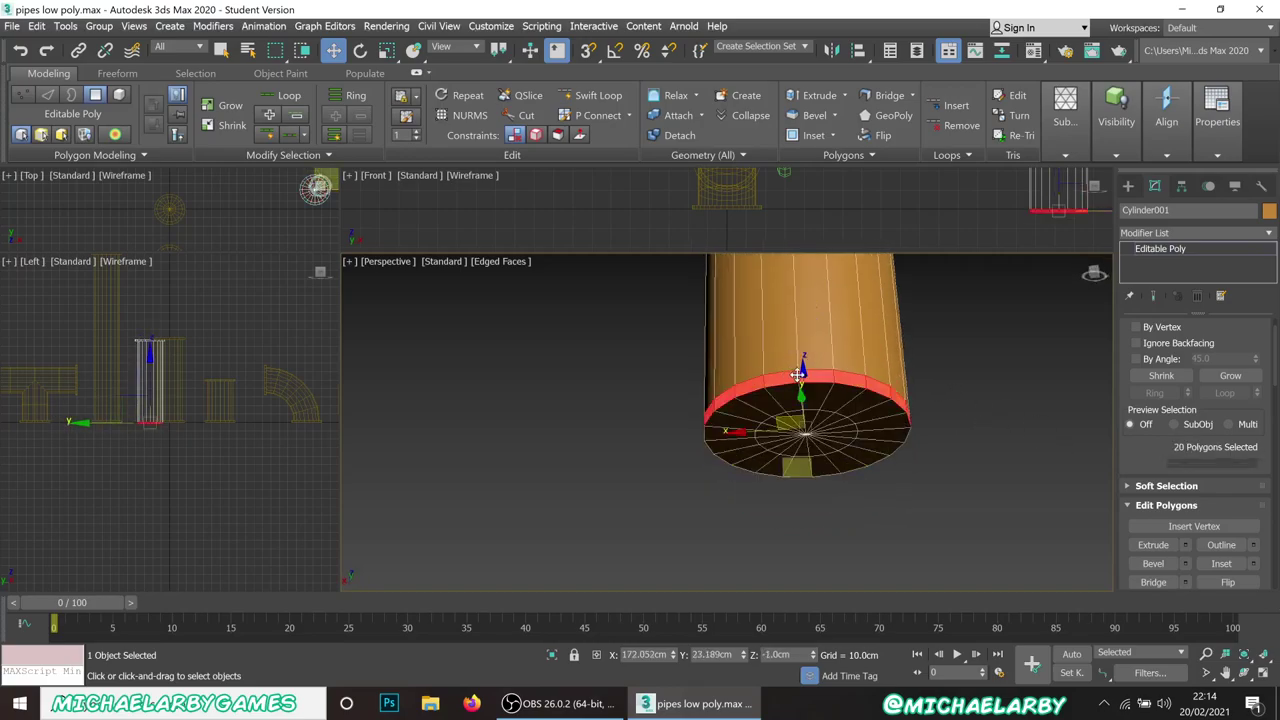
{"action": "left_click", "coordinate": [1185, 545]}
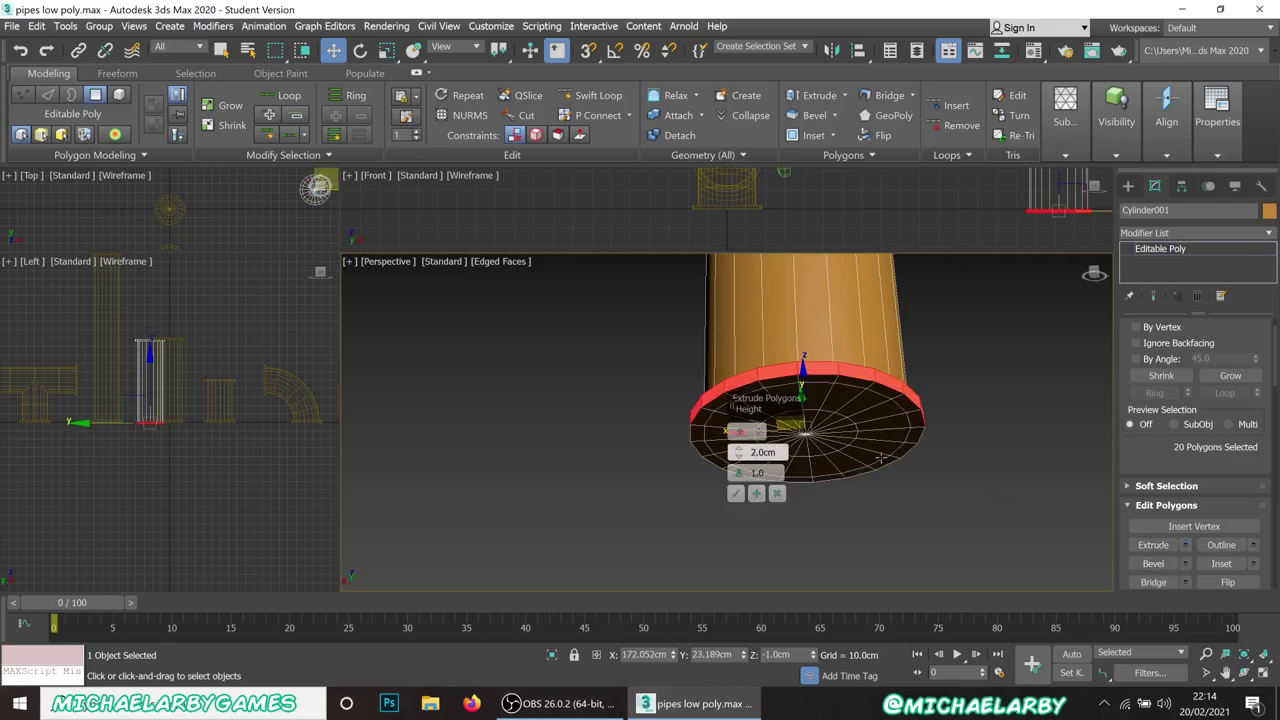
{"action": "left_click", "coordinate": [737, 494]}
Leave polygon editing and return the finished flanged pipe to the top object level
{"action": "middle_click_drag", "start_coordinate": [733, 408], "coordinate": [711, 498], "text": "alt"}
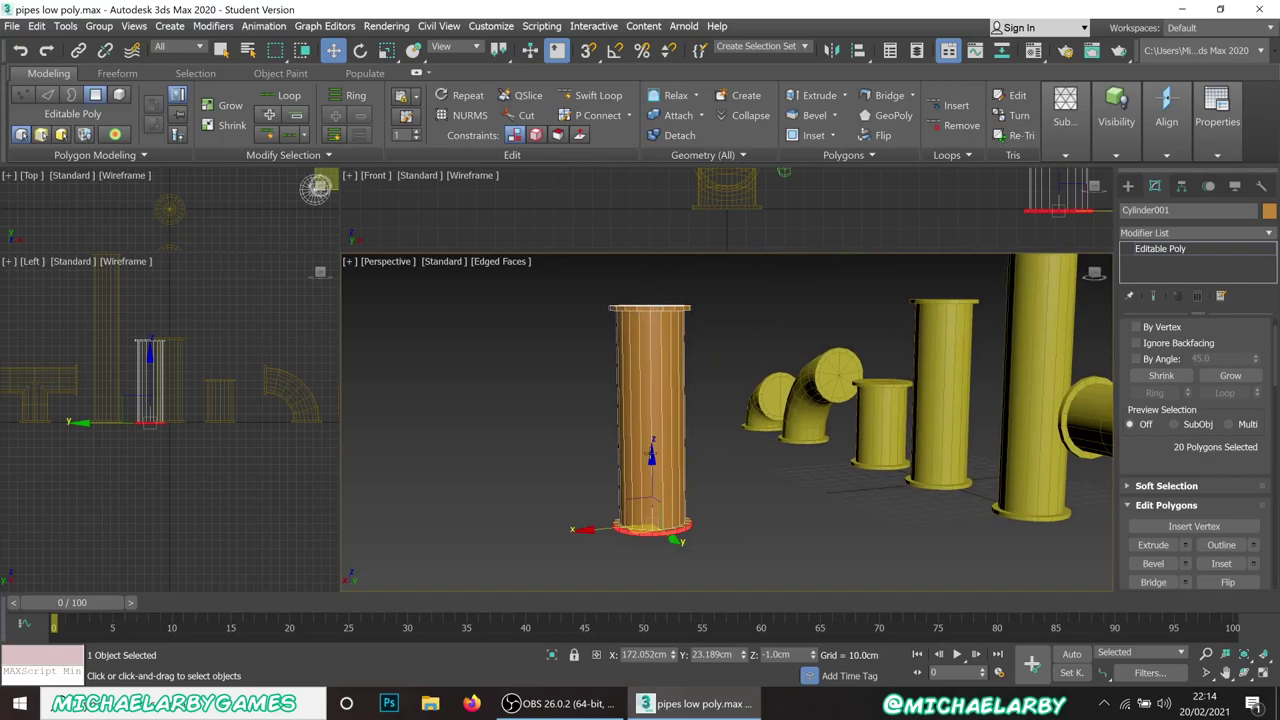
{"action": "middle_click_drag", "start_coordinate": [620, 445], "coordinate": [670, 462], "text": "alt"}
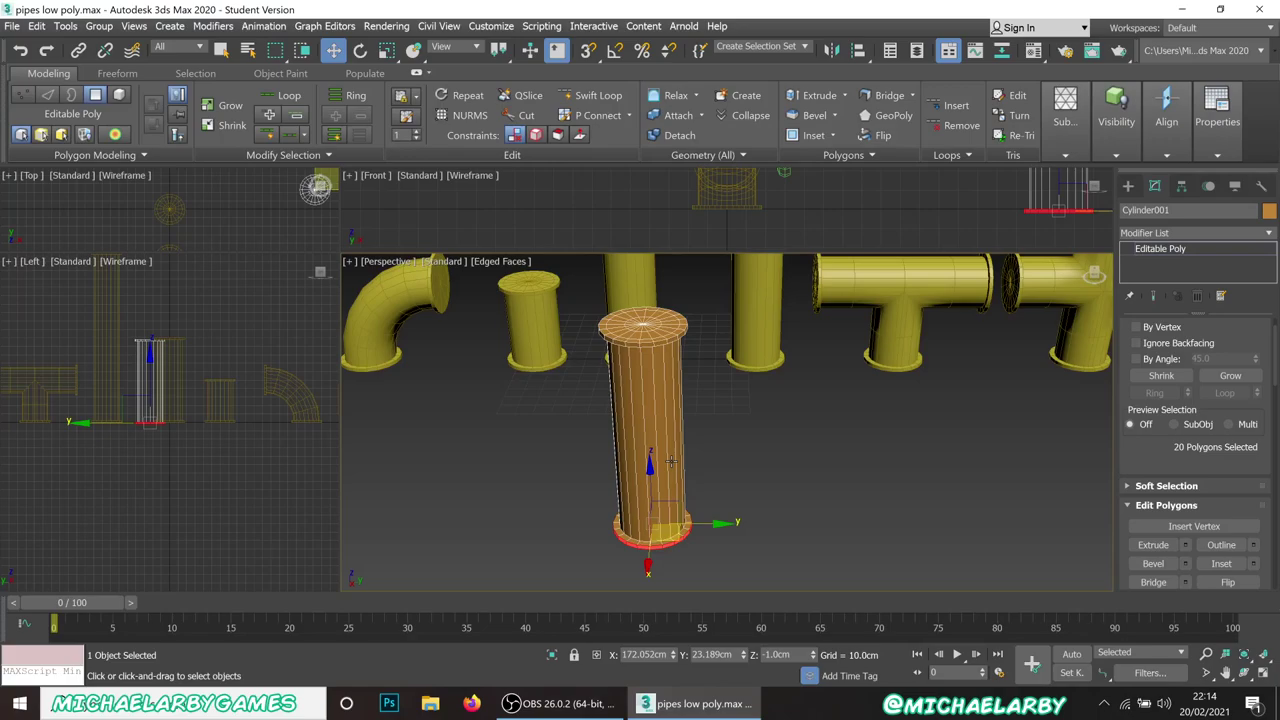
{"action": "right_click", "coordinate": [771, 481]}
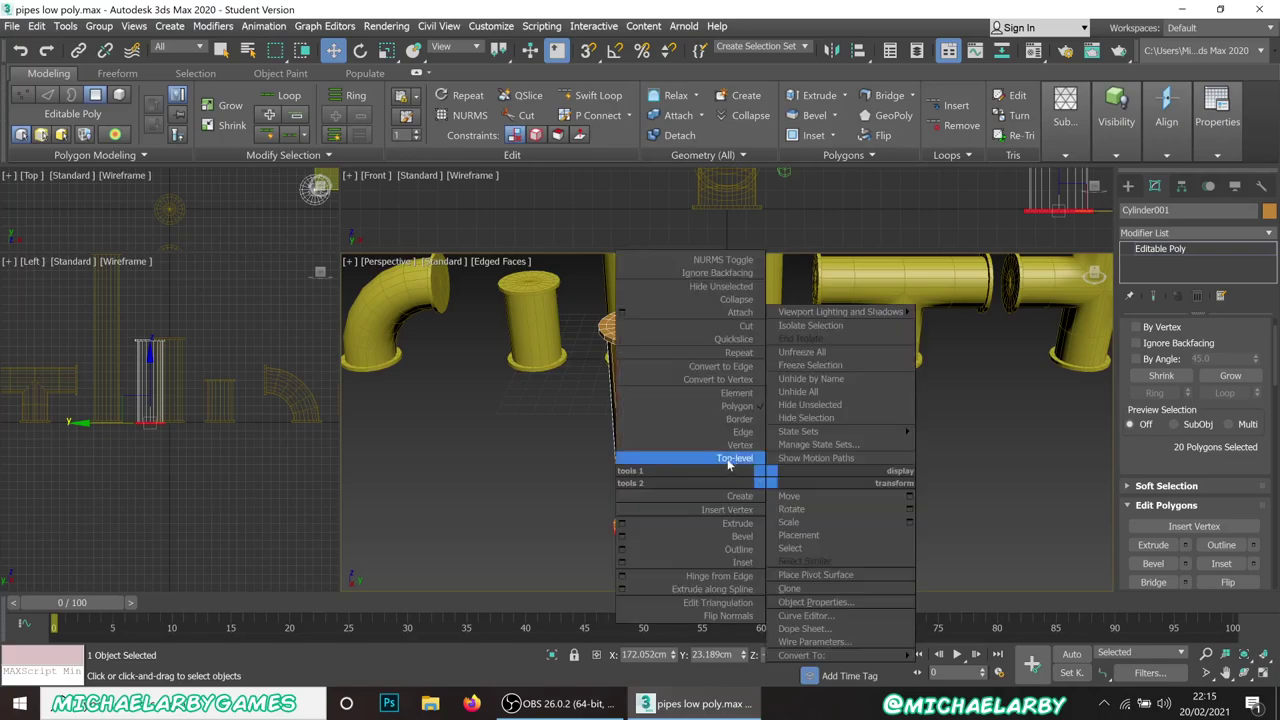
{"action": "left_click", "coordinate": [735, 458]}
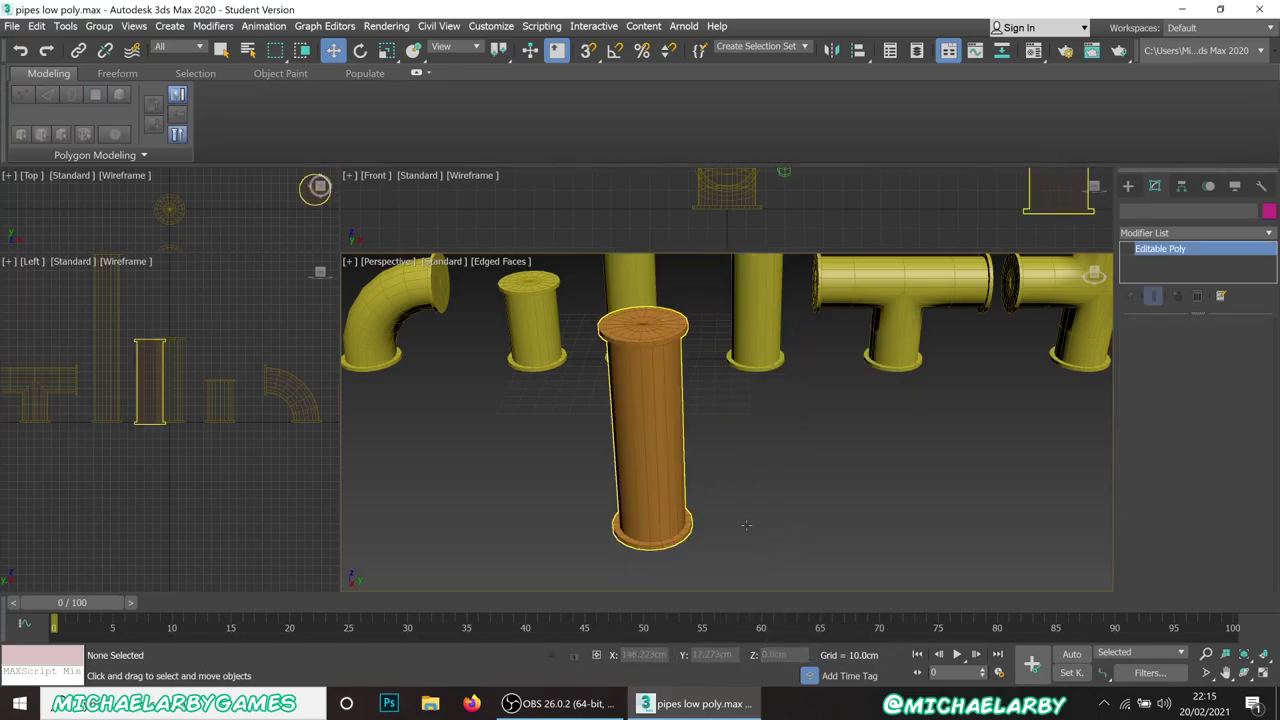
Select the whole existing yellow pipe set and move it back along X, away from the grid origin
{"action": "middle_click_drag", "start_coordinate": [737, 517], "coordinate": [596, 479], "text": "alt"}
{"action": "scroll", "coordinate": [756, 491], "scroll_direction": "down", "scroll_amount": 5}
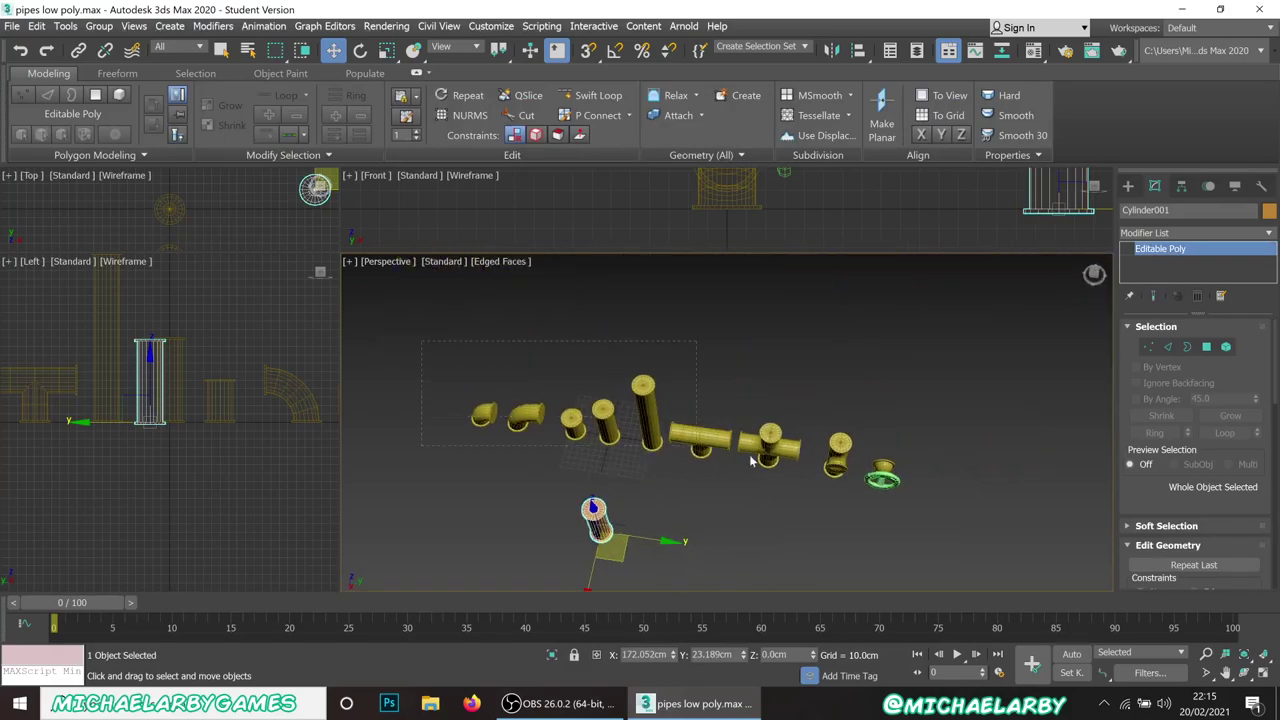
{"action": "left_click_drag", "start_coordinate": [943, 502], "coordinate": [937, 496]}
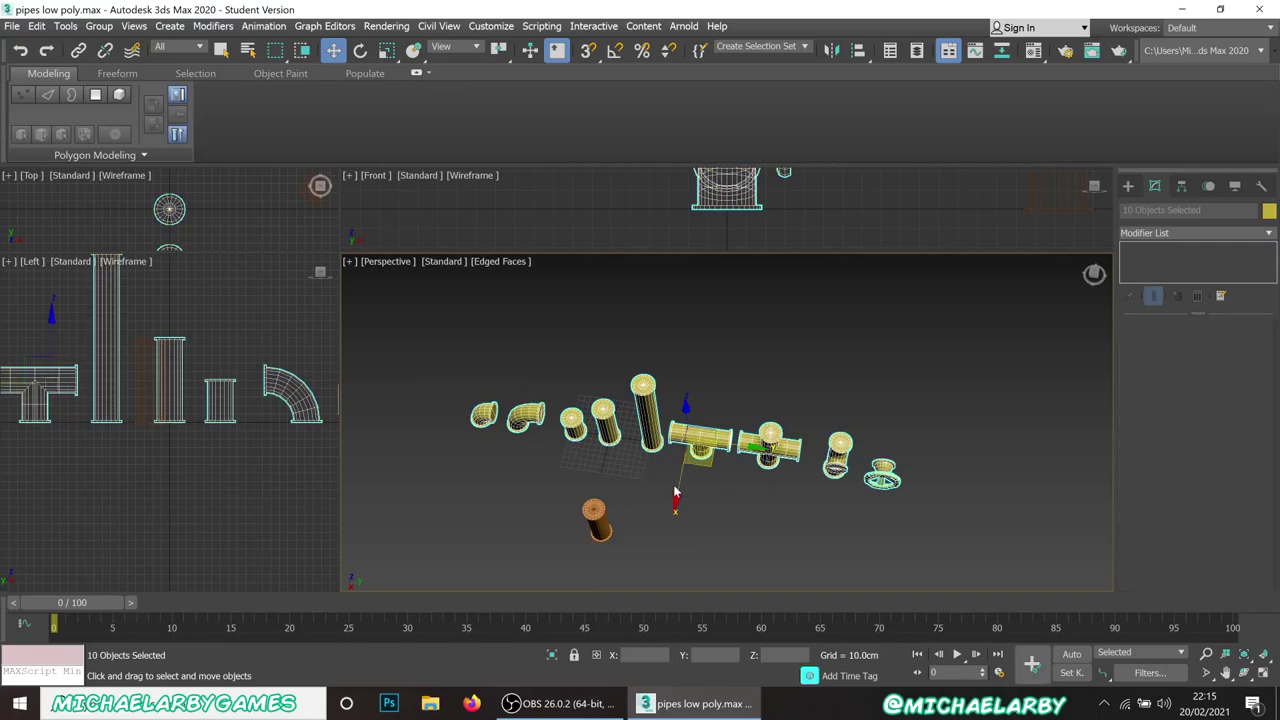
{"action": "left_click_drag", "start_coordinate": [678, 489], "coordinate": [706, 388]}
Move the new orange pipe to the world origin by resetting its X and Y positions to 0 cm
{"action": "left_click", "coordinate": [597, 525]}
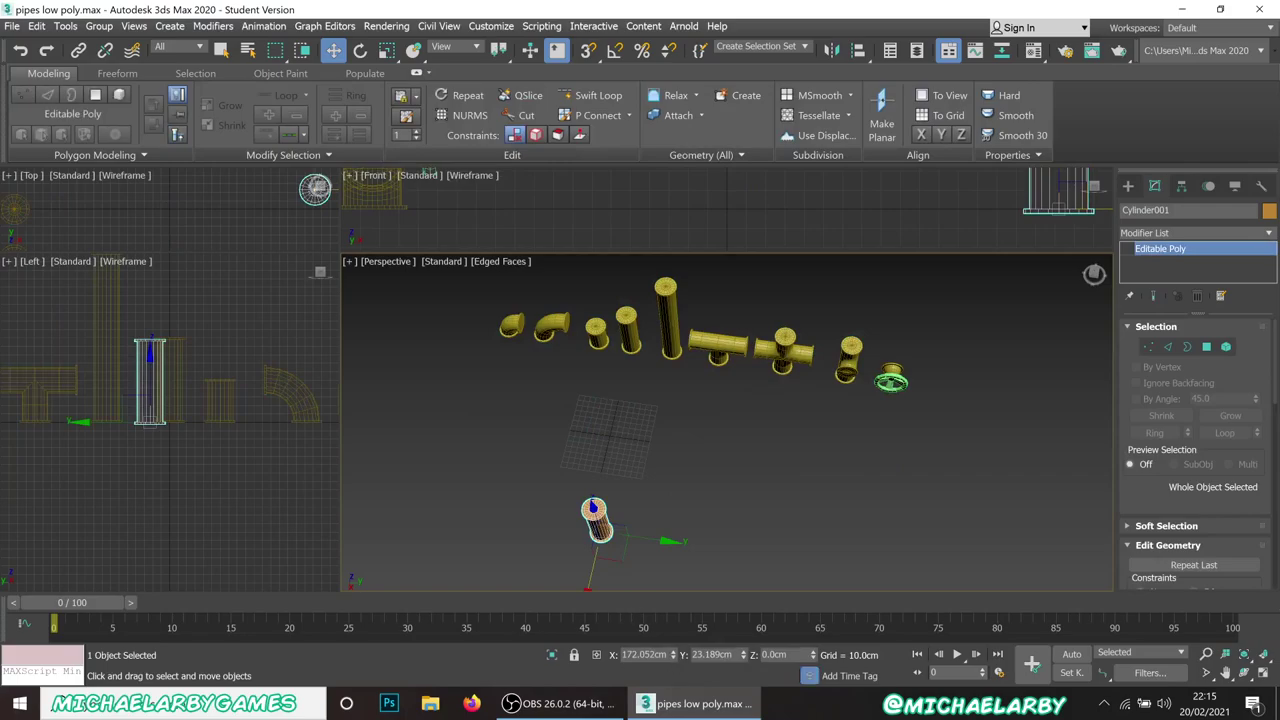
{"action": "right_click", "coordinate": [674, 655]}
{"action": "right_click", "coordinate": [745, 655]}
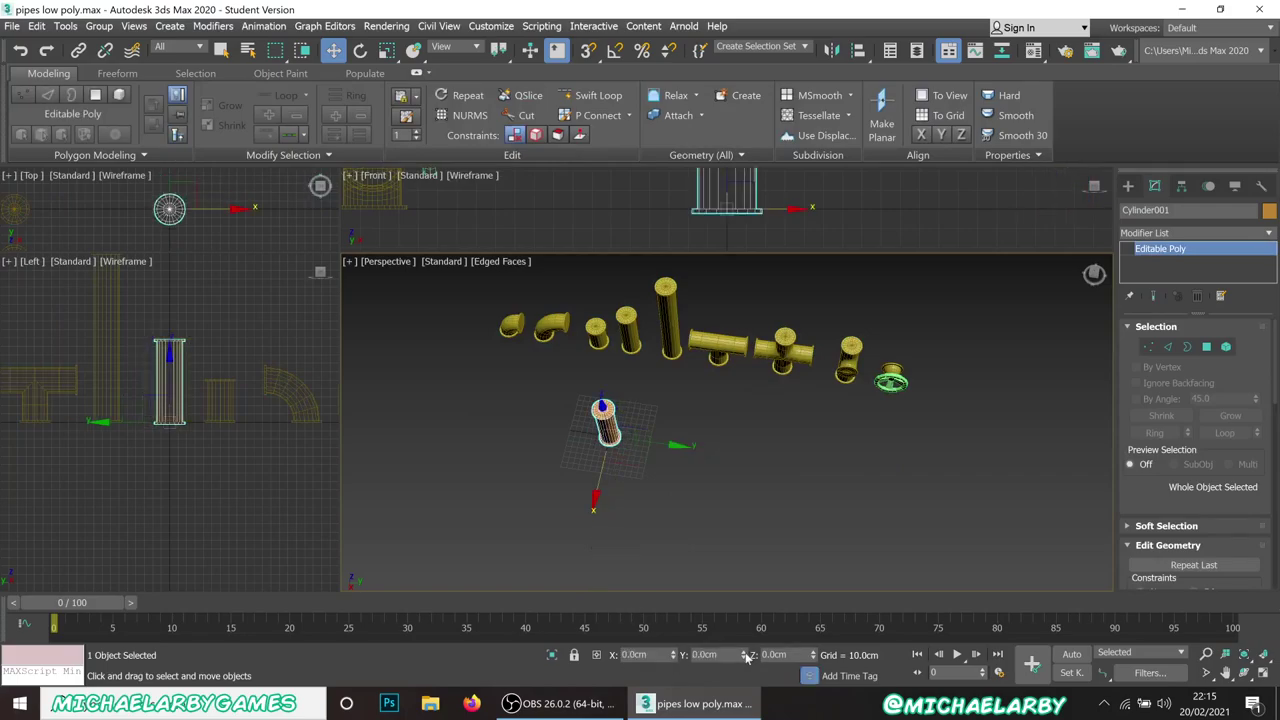
Center the new pipe's pivot to the object using Affect Pivot Only, and leave pivot editing
{"action": "middle_click_drag", "start_coordinate": [619, 474], "coordinate": [649, 453], "text": "alt"}
{"action": "scroll", "coordinate": [636, 426], "scroll_direction": "up", "scroll_amount": 6}
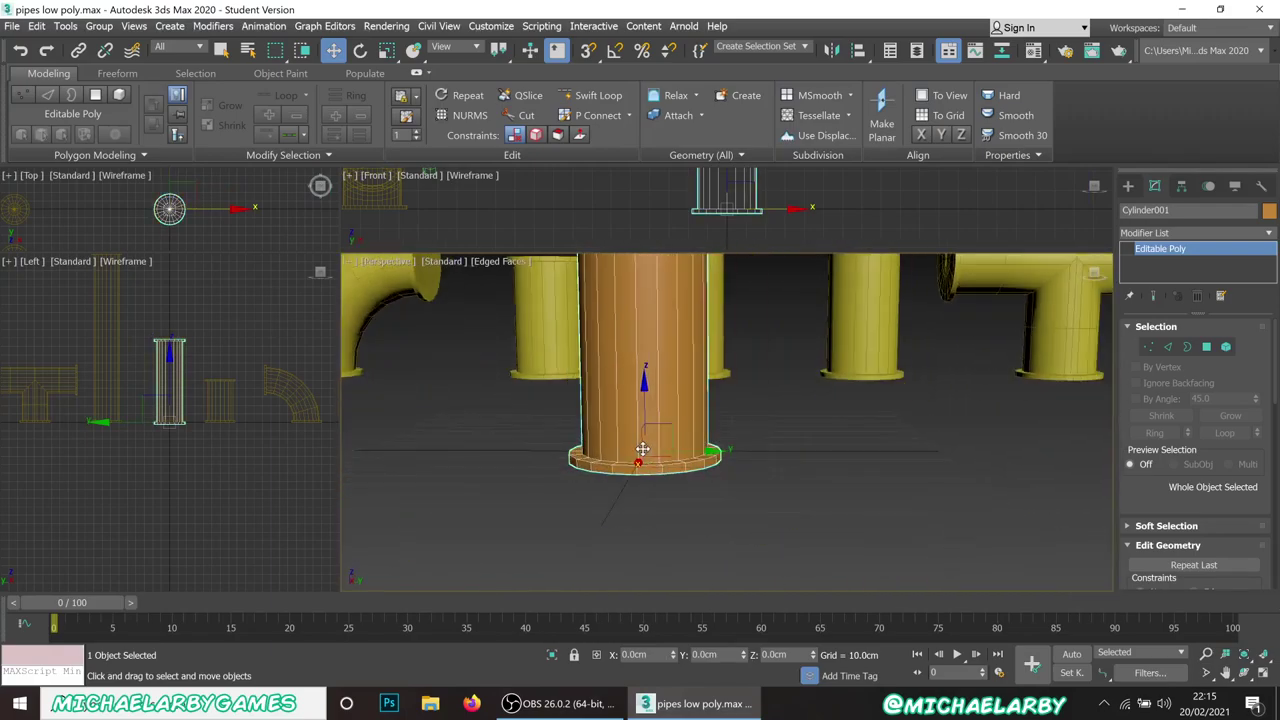
{"action": "scroll", "coordinate": [648, 452], "scroll_direction": "down", "scroll_amount": 4}
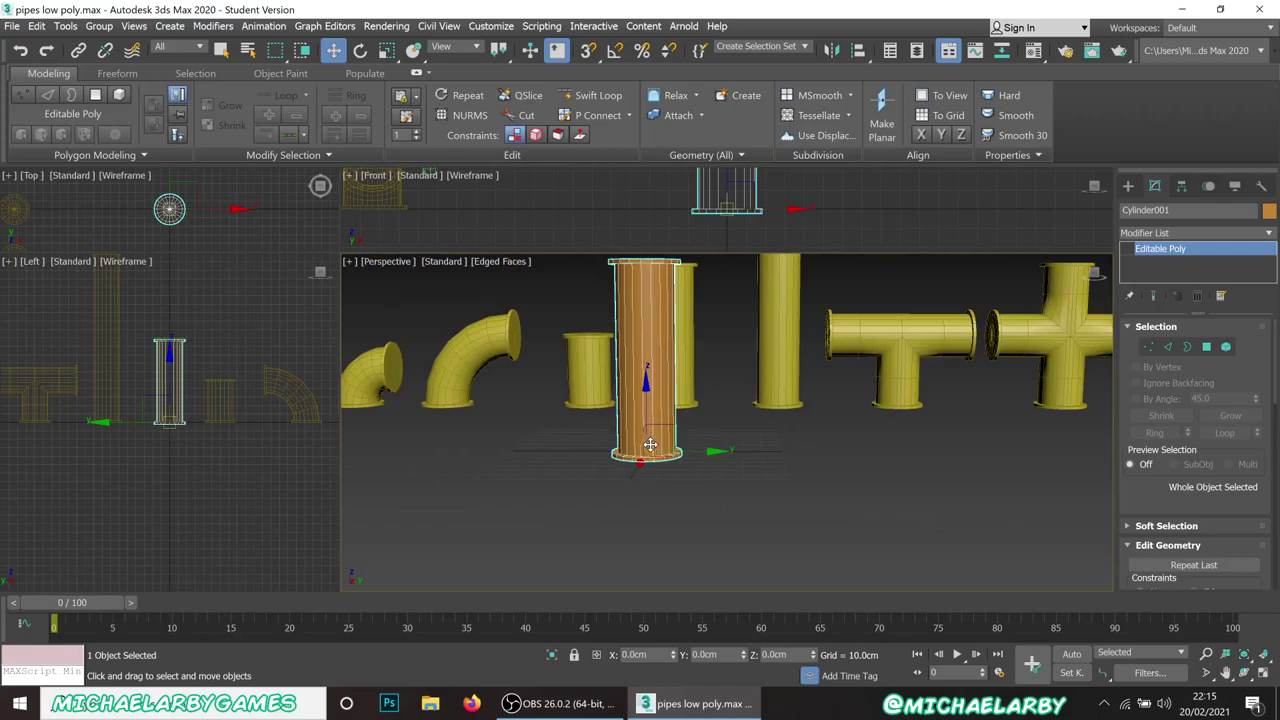
{"action": "scroll", "coordinate": [654, 438], "scroll_direction": "up", "scroll_amount": 4}
{"action": "middle_click_drag", "start_coordinate": [649, 449], "coordinate": [623, 469], "text": "alt"}
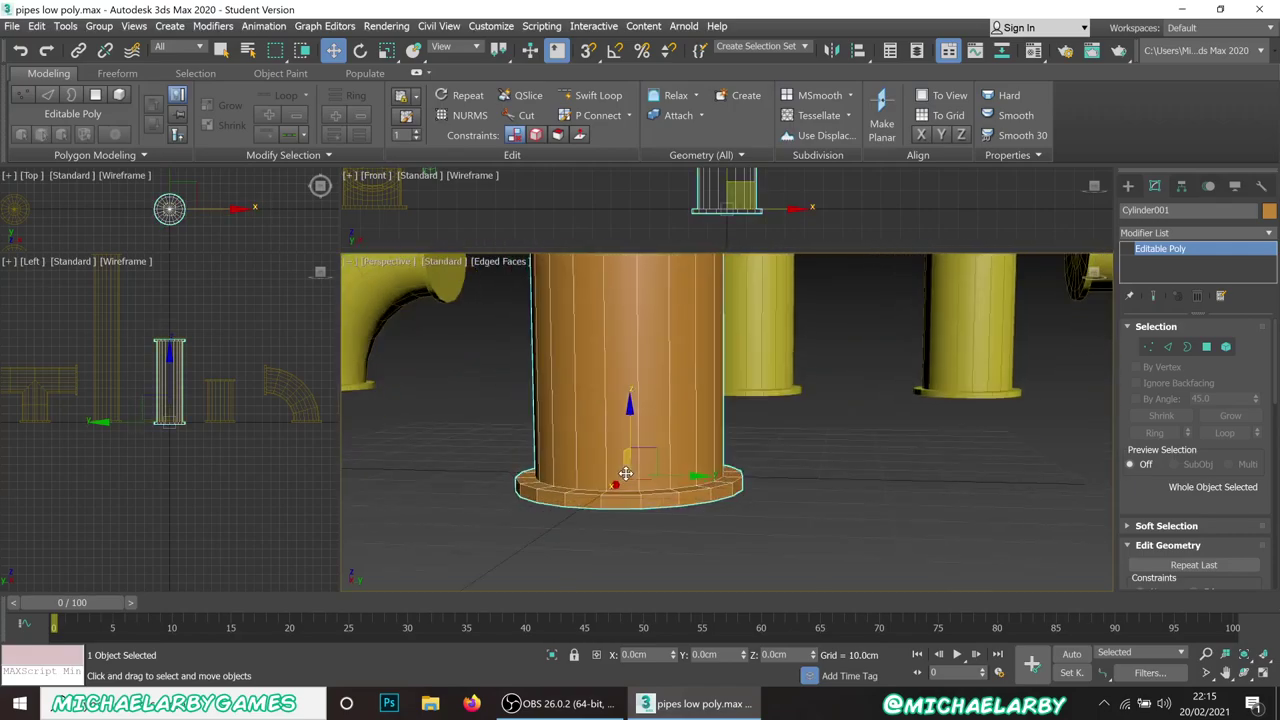
{"action": "scroll", "coordinate": [631, 479], "scroll_direction": "down", "scroll_amount": 5}
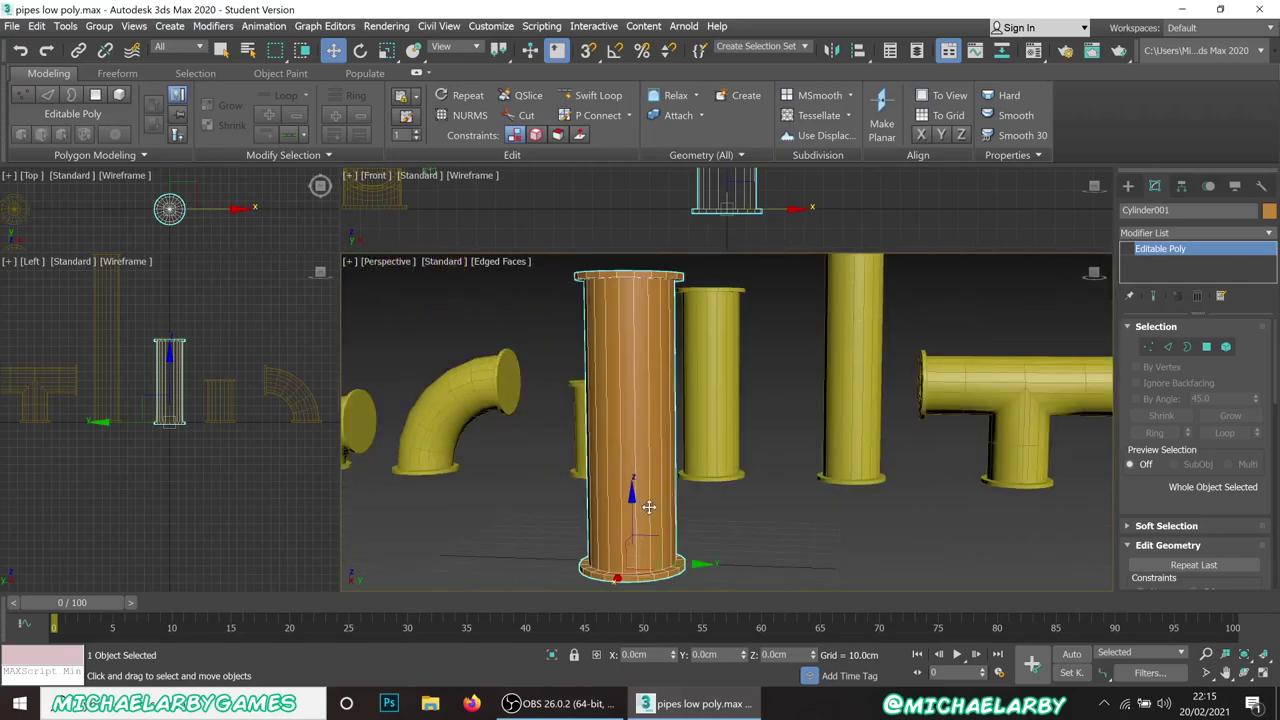
{"action": "left_click", "coordinate": [1181, 186]}
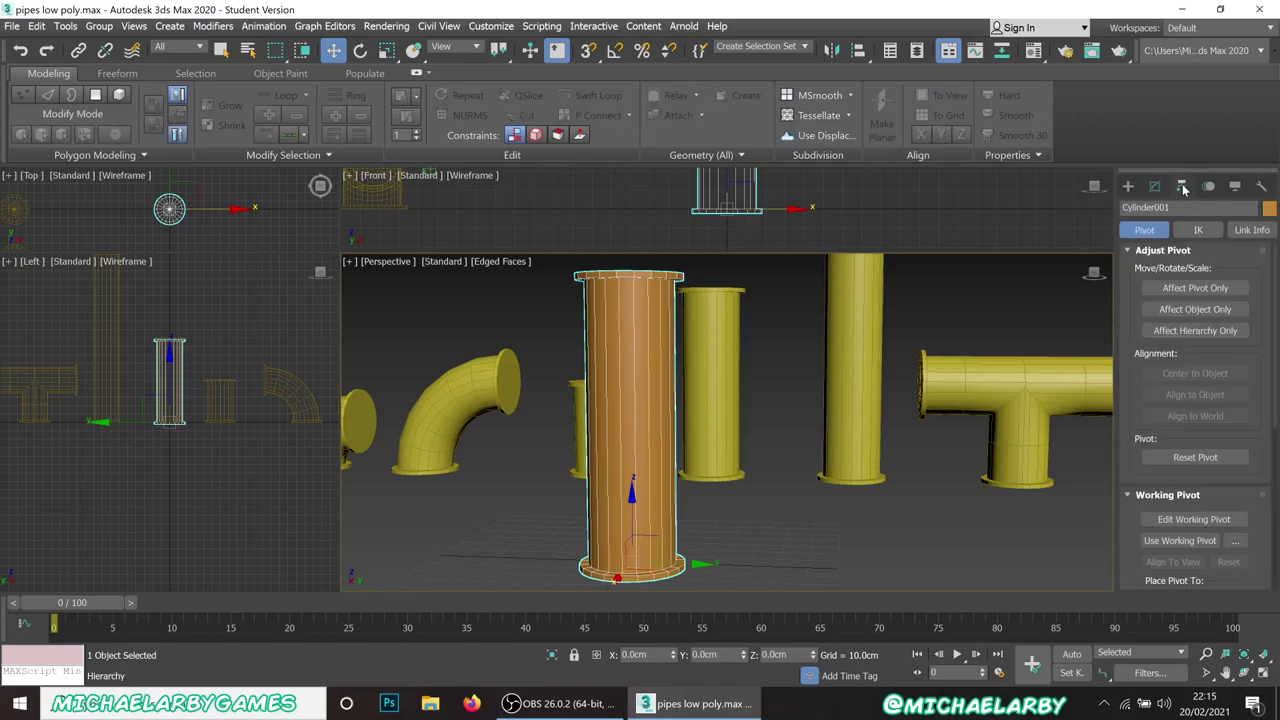
{"action": "left_click", "coordinate": [1195, 289]}
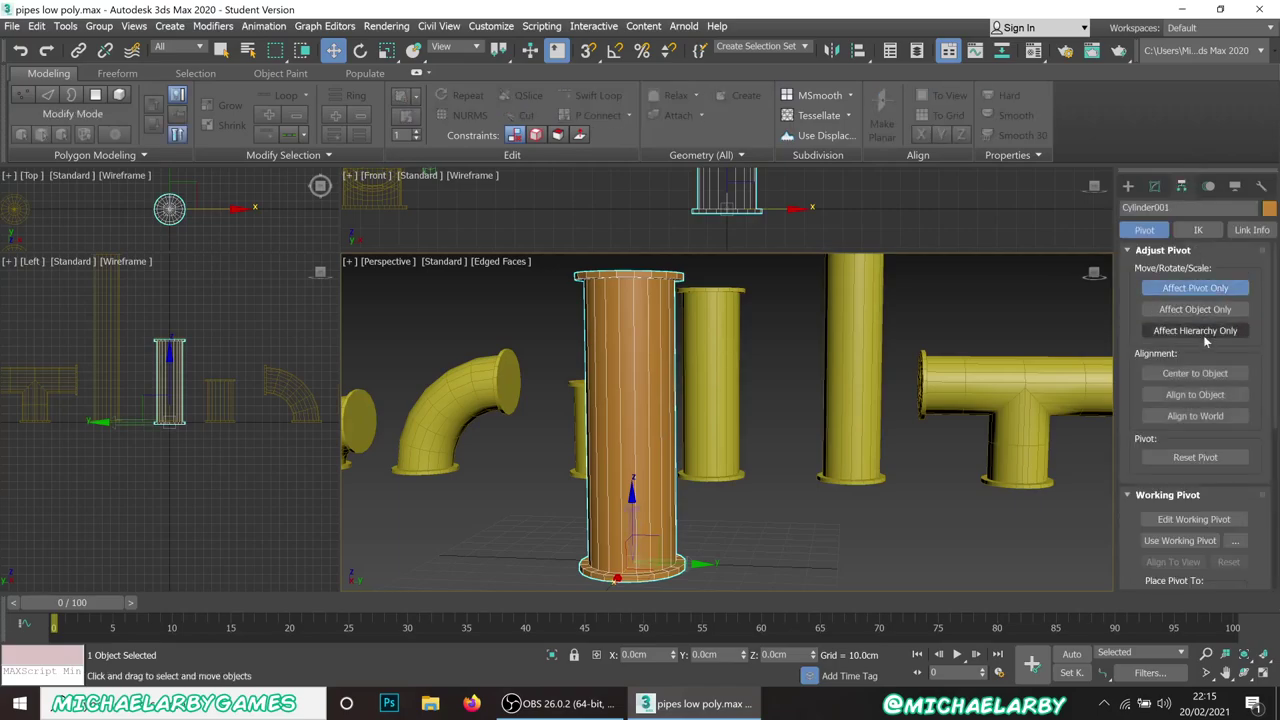
{"action": "left_click", "coordinate": [1195, 376]}
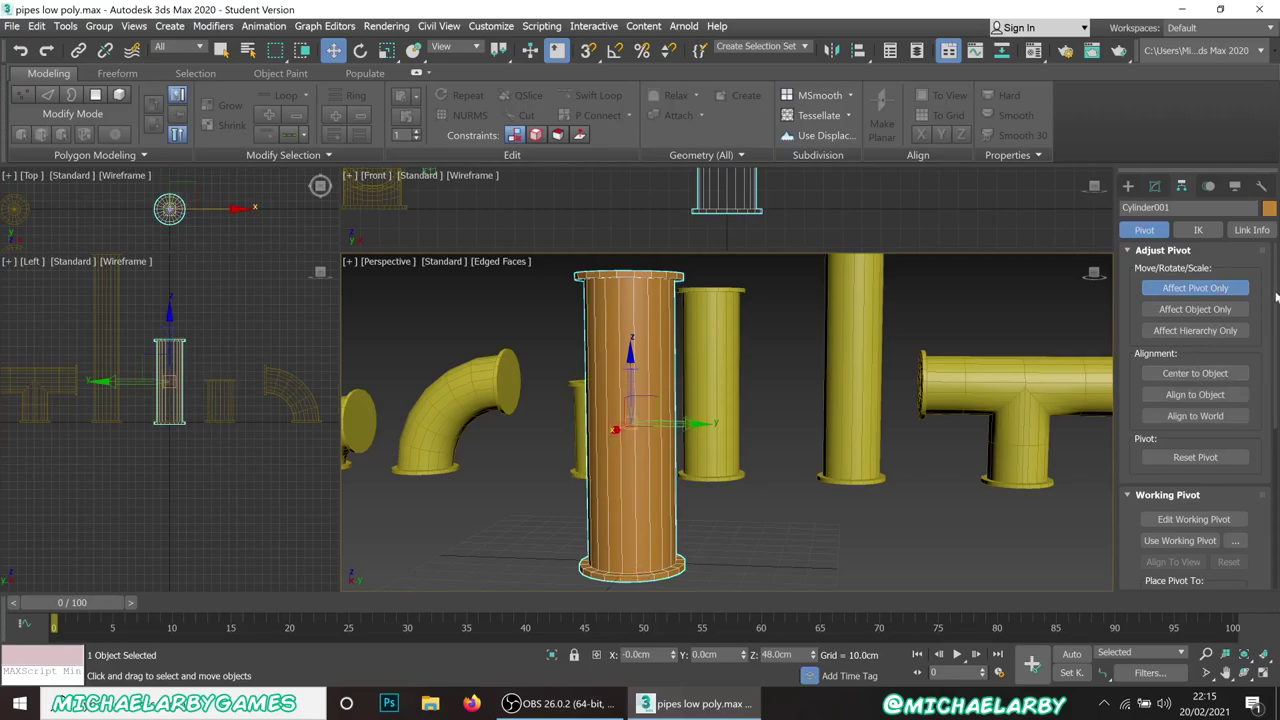
{"action": "left_click", "coordinate": [1198, 288]}
{"action": "right_click", "coordinate": [800, 517]}
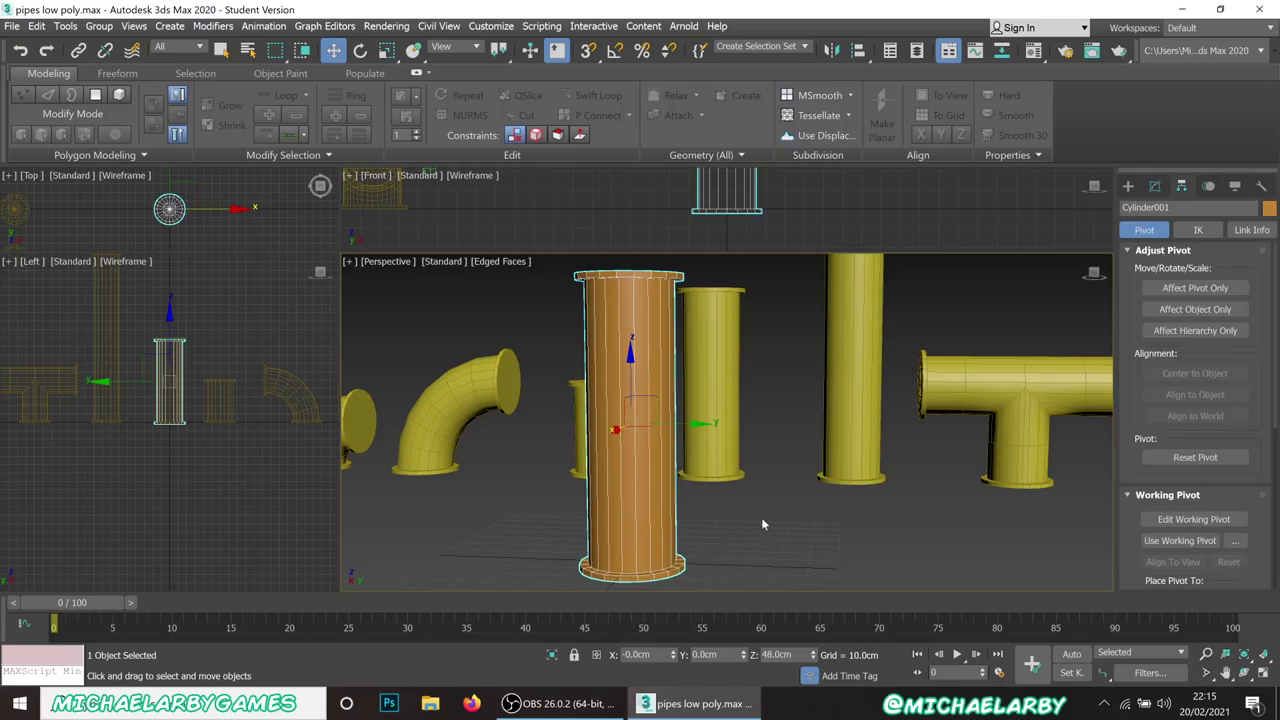
Set the new pipe's Z position to 50 cm so its base rests on the ground grid
{"action": "scroll", "coordinate": [761, 517], "scroll_direction": "down", "scroll_amount": 5}
{"action": "scroll", "coordinate": [740, 520], "scroll_direction": "up", "scroll_amount": 4}
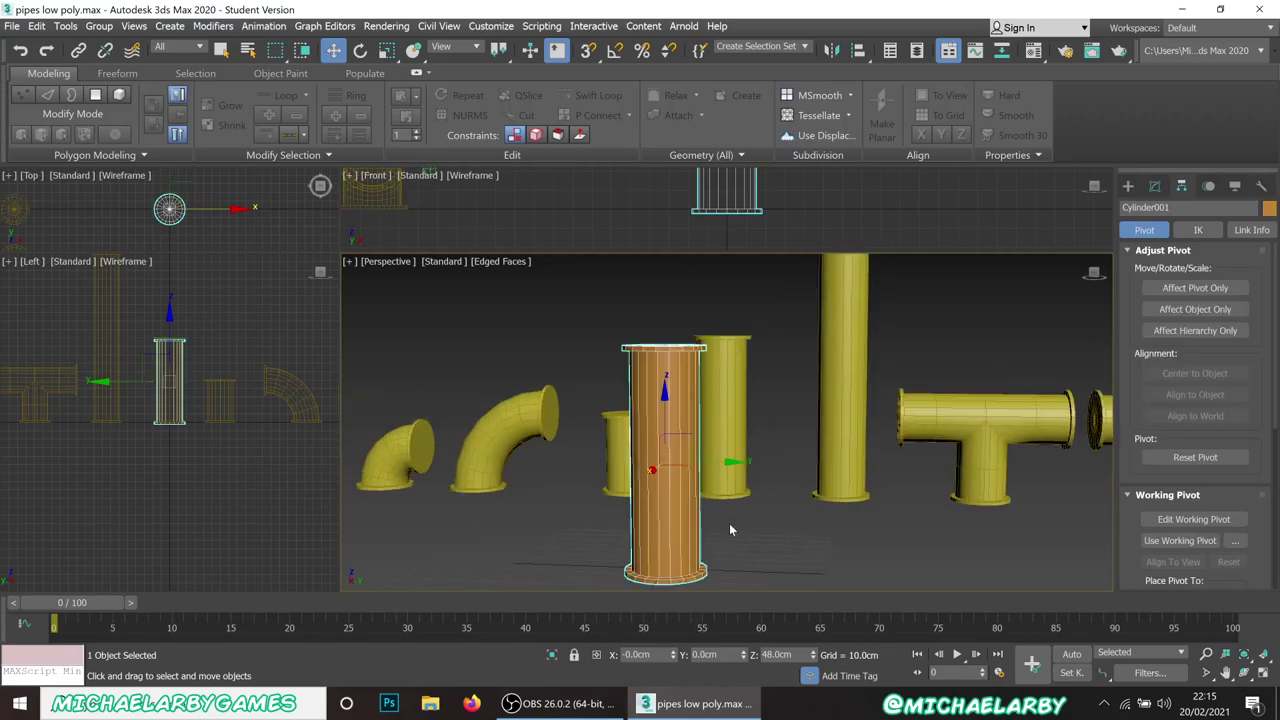
{"action": "left_click", "coordinate": [777, 560]}
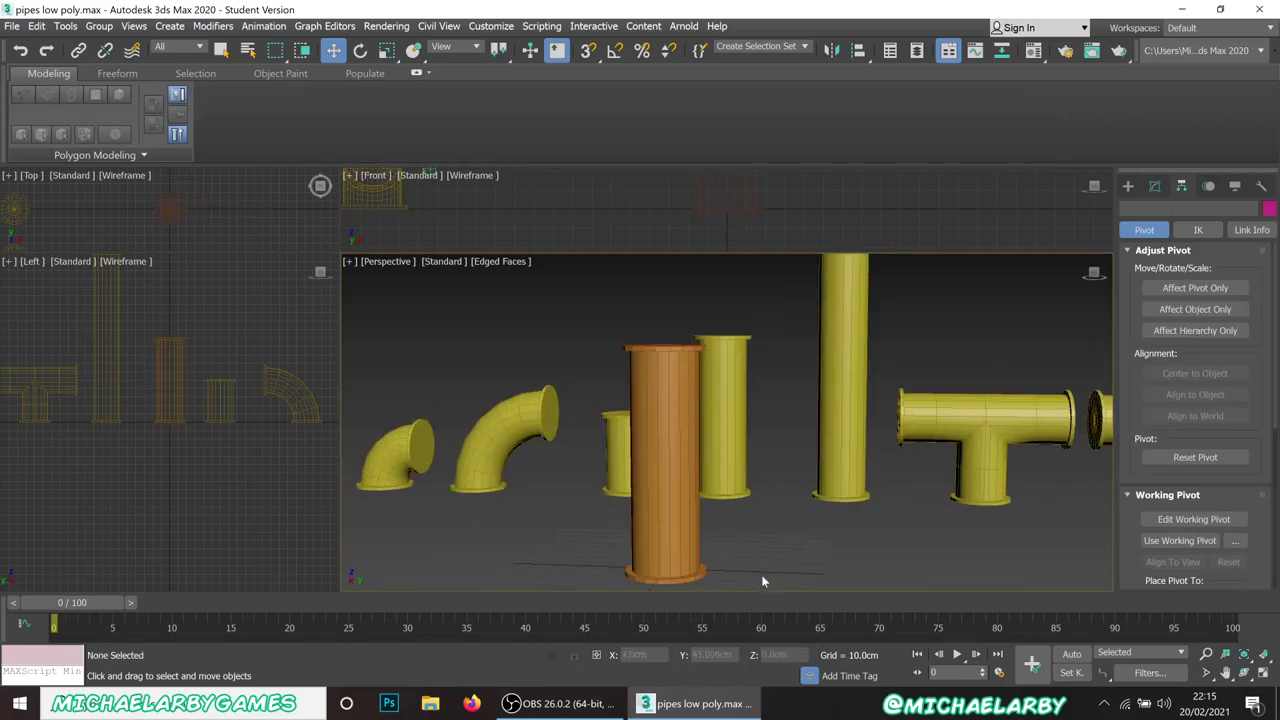
{"action": "middle_click_drag", "start_coordinate": [761, 574], "coordinate": [777, 520]}
{"action": "left_click", "coordinate": [669, 421]}
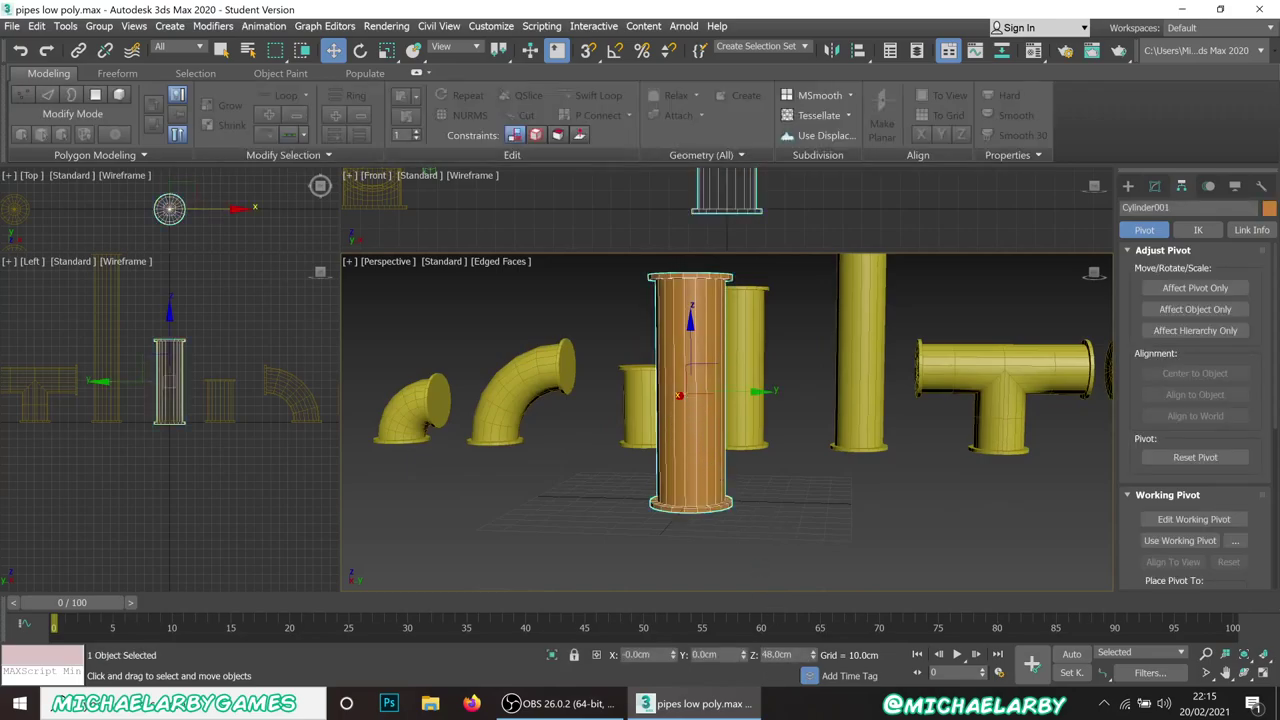
{"action": "left_click", "coordinate": [778, 654]}
{"action": "type", "text": "50"}
{"action": "key", "text": "Return"}
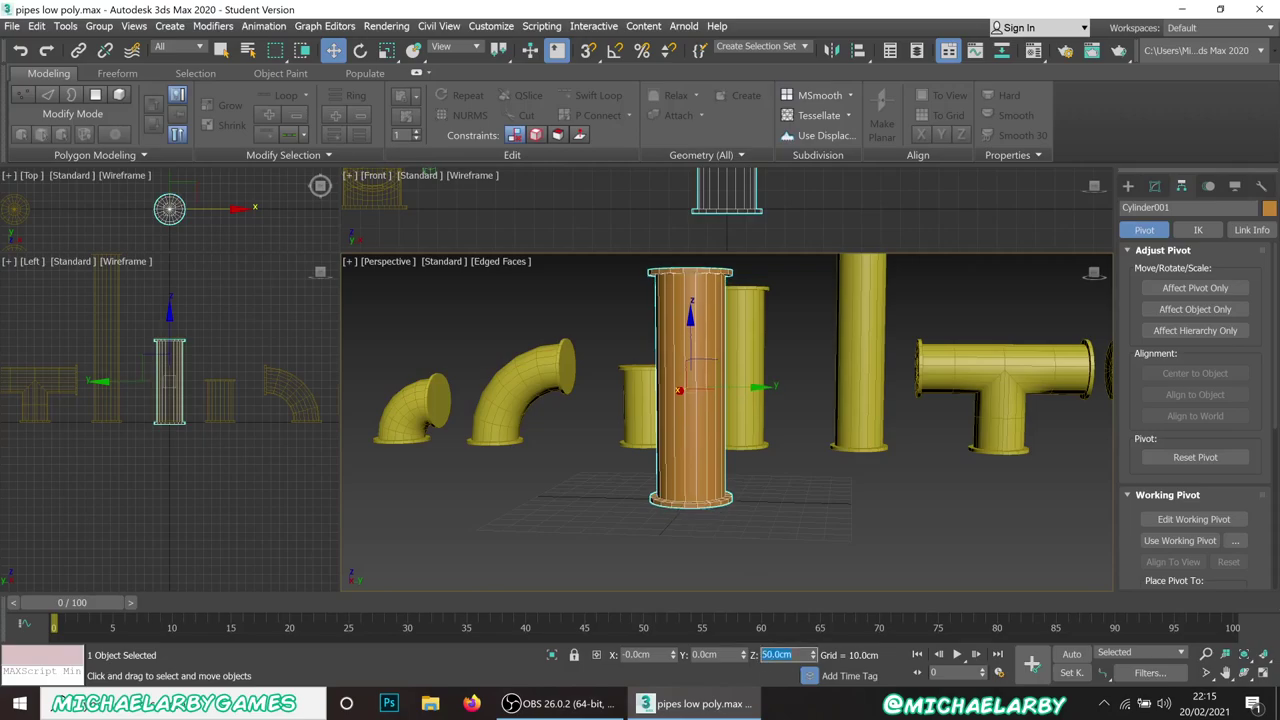
Examine the pipe's base against the ground grid and compare the pipe with the existing pieces behind it
{"action": "scroll", "coordinate": [703, 533], "scroll_direction": "up", "scroll_amount": 5}
{"action": "middle_click_drag", "start_coordinate": [659, 521], "coordinate": [821, 408]}
{"action": "middle_click_drag", "start_coordinate": [820, 380], "coordinate": [766, 394]}
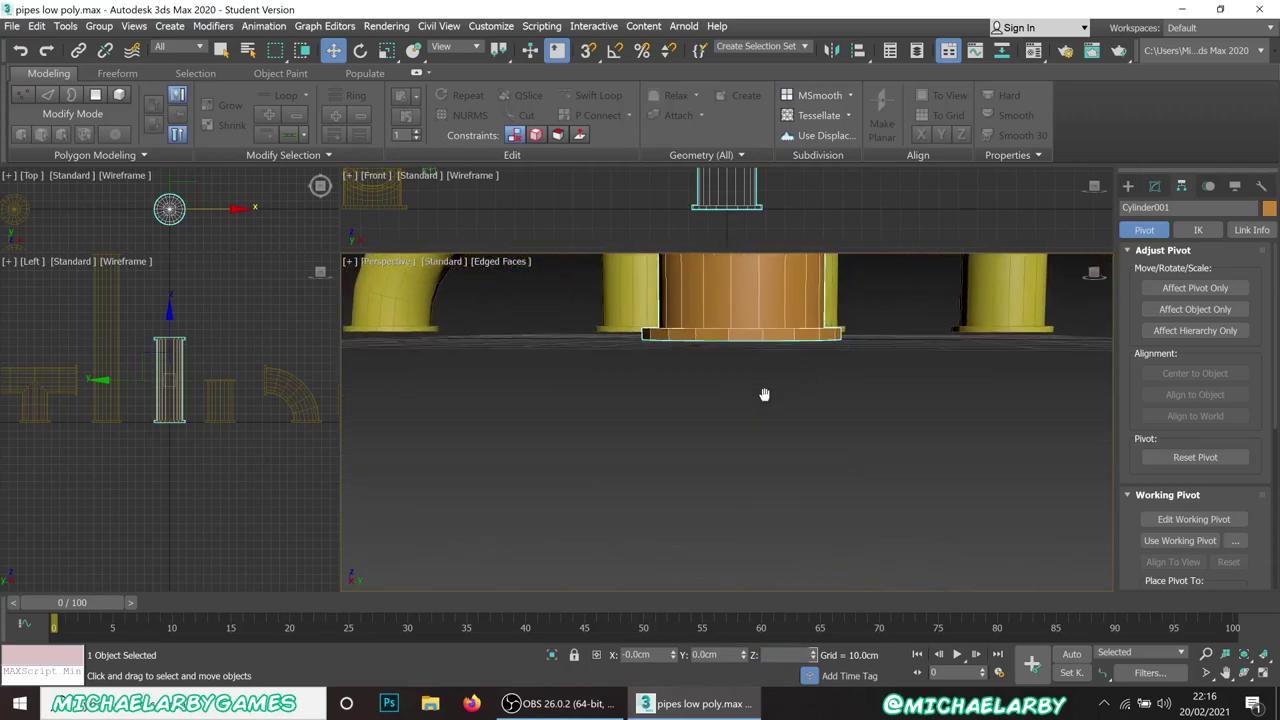
{"action": "key", "text": "z"}
{"action": "scroll", "coordinate": [686, 440], "scroll_direction": "down", "scroll_amount": 5}
{"action": "scroll", "coordinate": [686, 440], "scroll_direction": "up", "scroll_amount": 2}
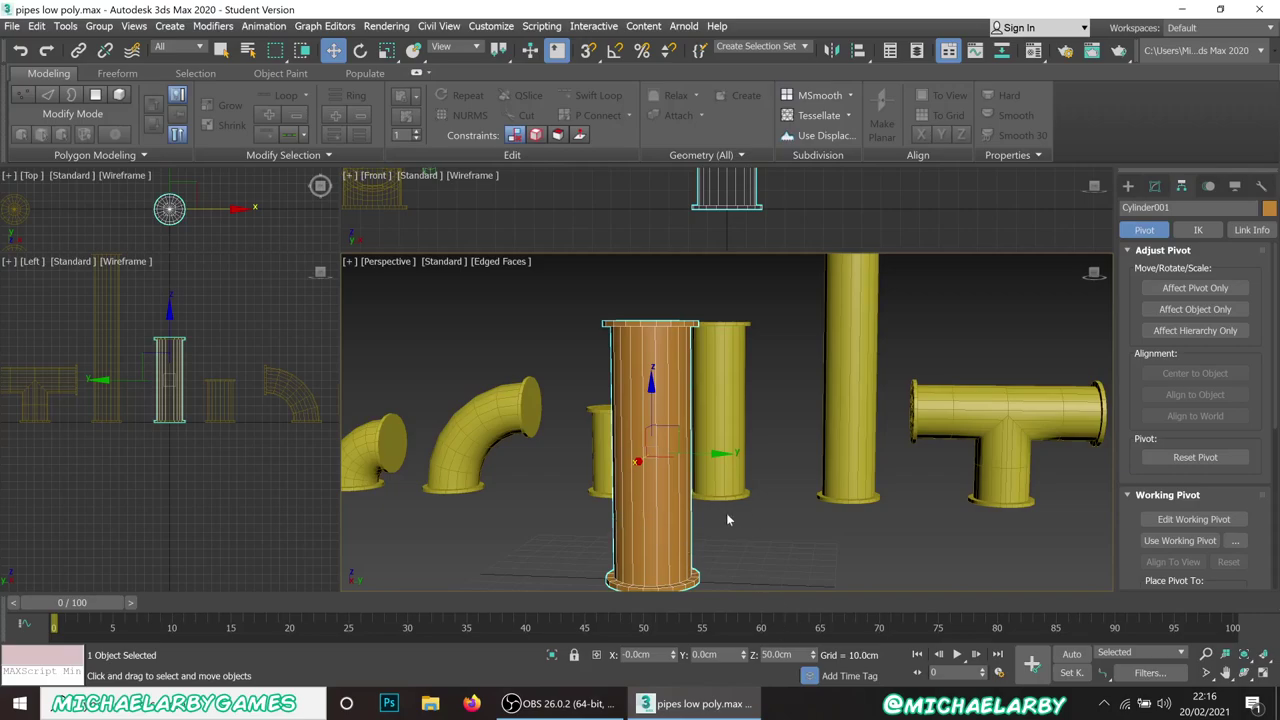
{"action": "left_click", "coordinate": [595, 456]}
{"action": "left_click", "coordinate": [852, 490]}
{"action": "left_click", "coordinate": [752, 531]}
Clone the new pipe as a copy about 75 cm along Y, named pipe_r15_straight_2m, copying that name to the clipboard
{"action": "left_click", "coordinate": [651, 508]}
{"action": "left_click_drag", "start_coordinate": [707, 452], "coordinate": [911, 483], "text": "shift"}
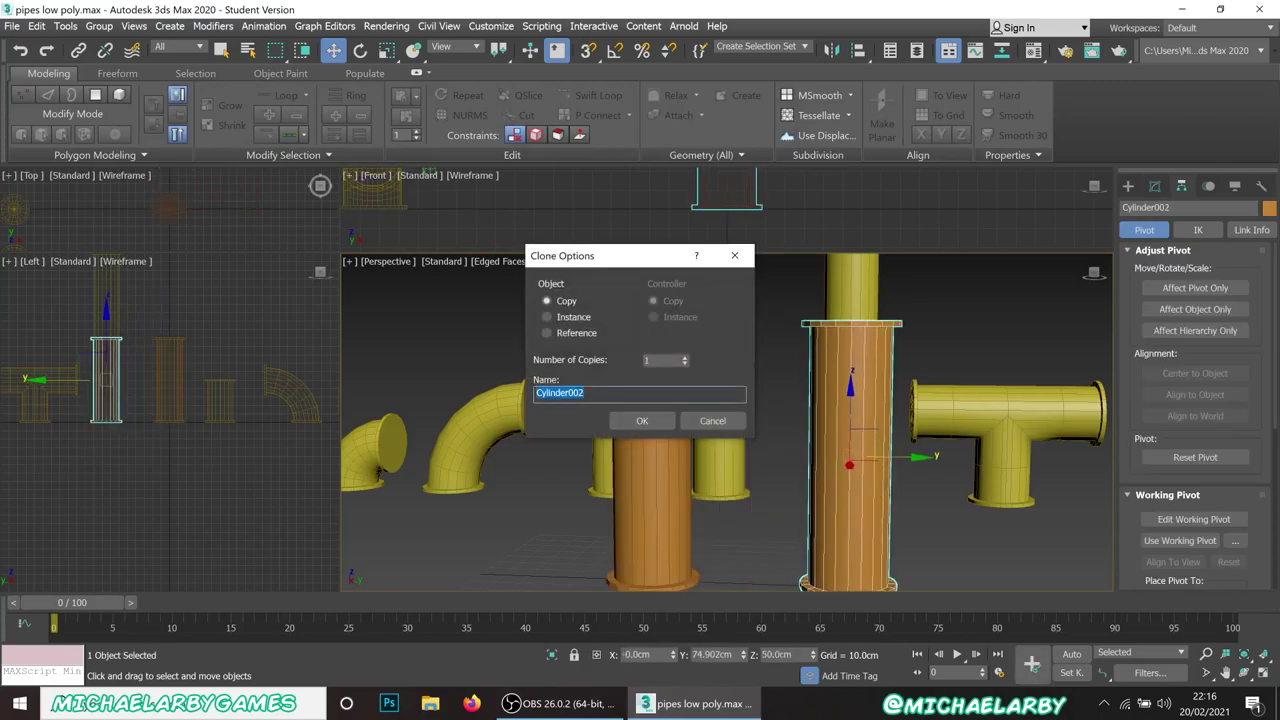
{"action": "type", "text": "pipe_"}
{"action": "type", "text": "r15_straight_2m"}
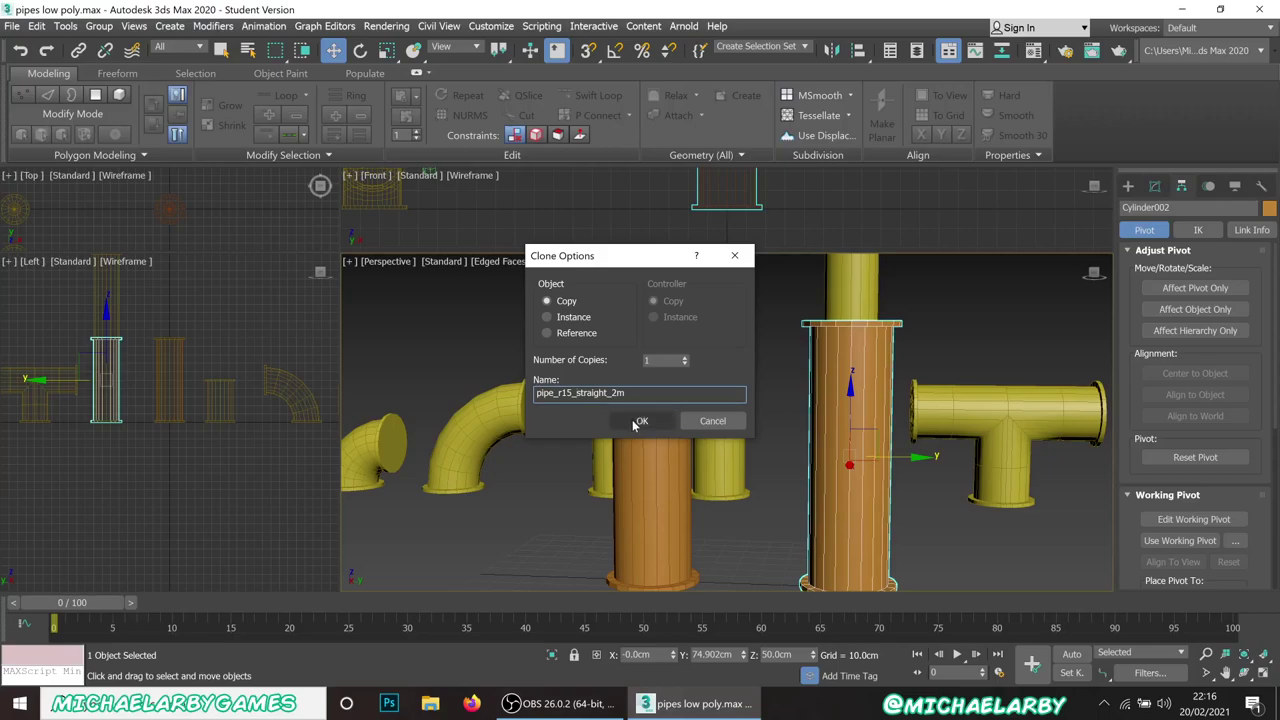
{"action": "double_click", "coordinate": [600, 393]}
{"action": "key", "text": "ctrl+c"}
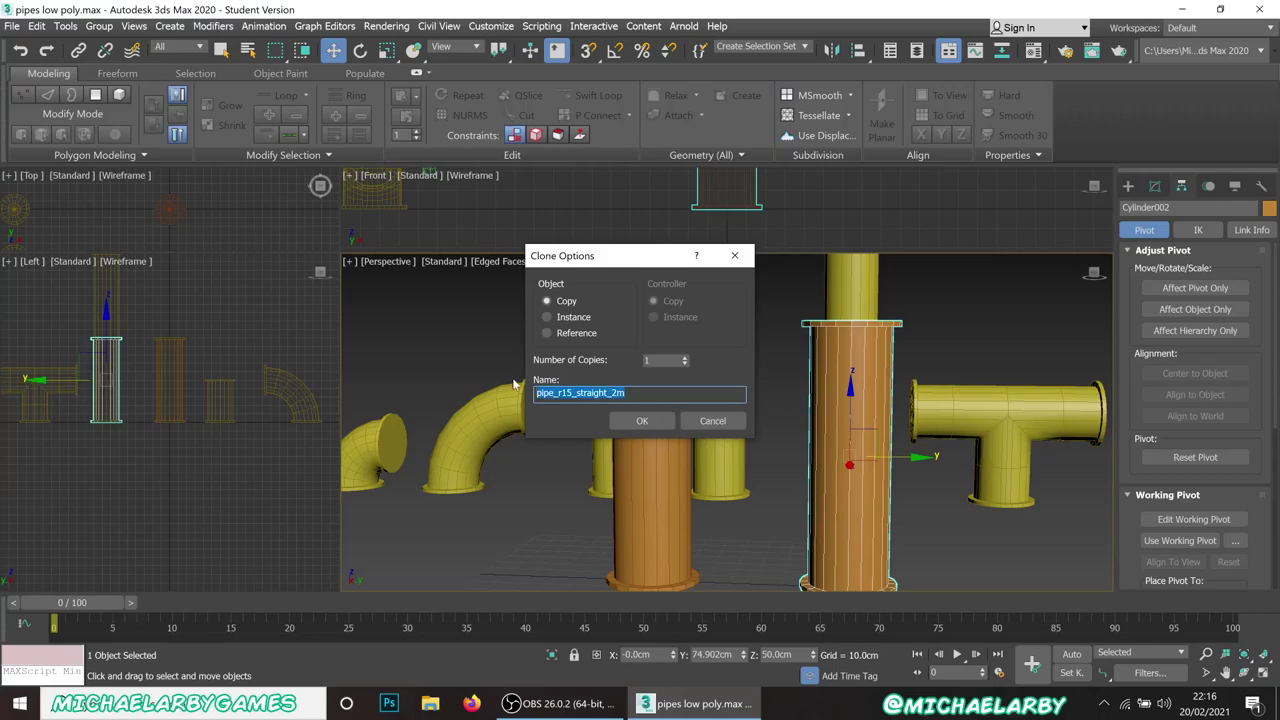
{"action": "left_click", "coordinate": [642, 420]}
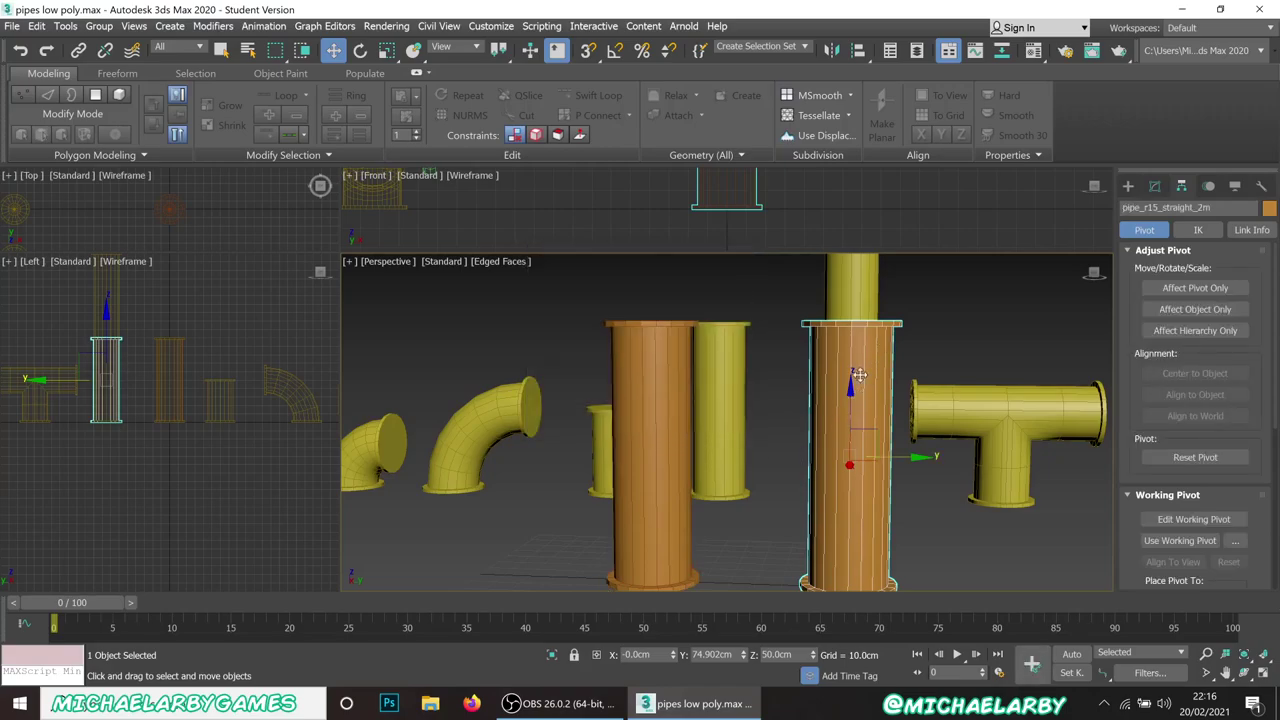
Rename the original orange pipe pipe_r15_straight_1m and deselect it
{"action": "left_click", "coordinate": [628, 431]}
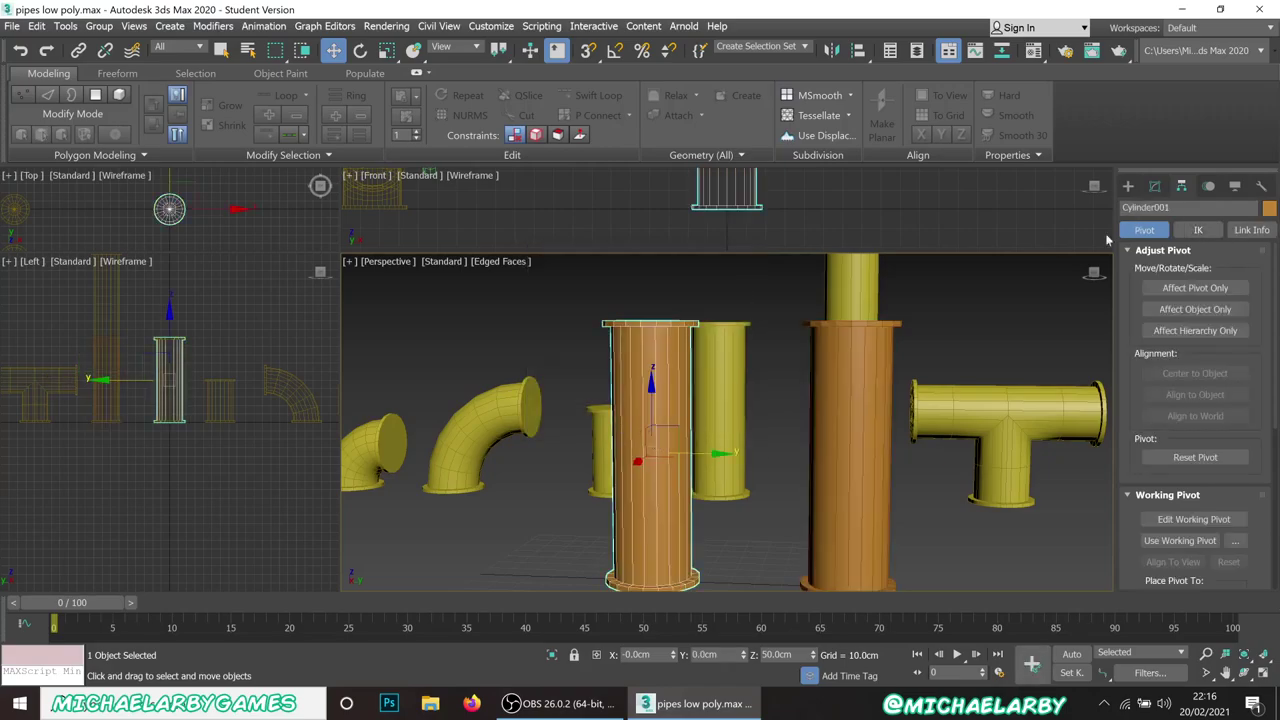
{"action": "left_click", "coordinate": [1160, 207]}
{"action": "key", "text": "ctrl+v"}
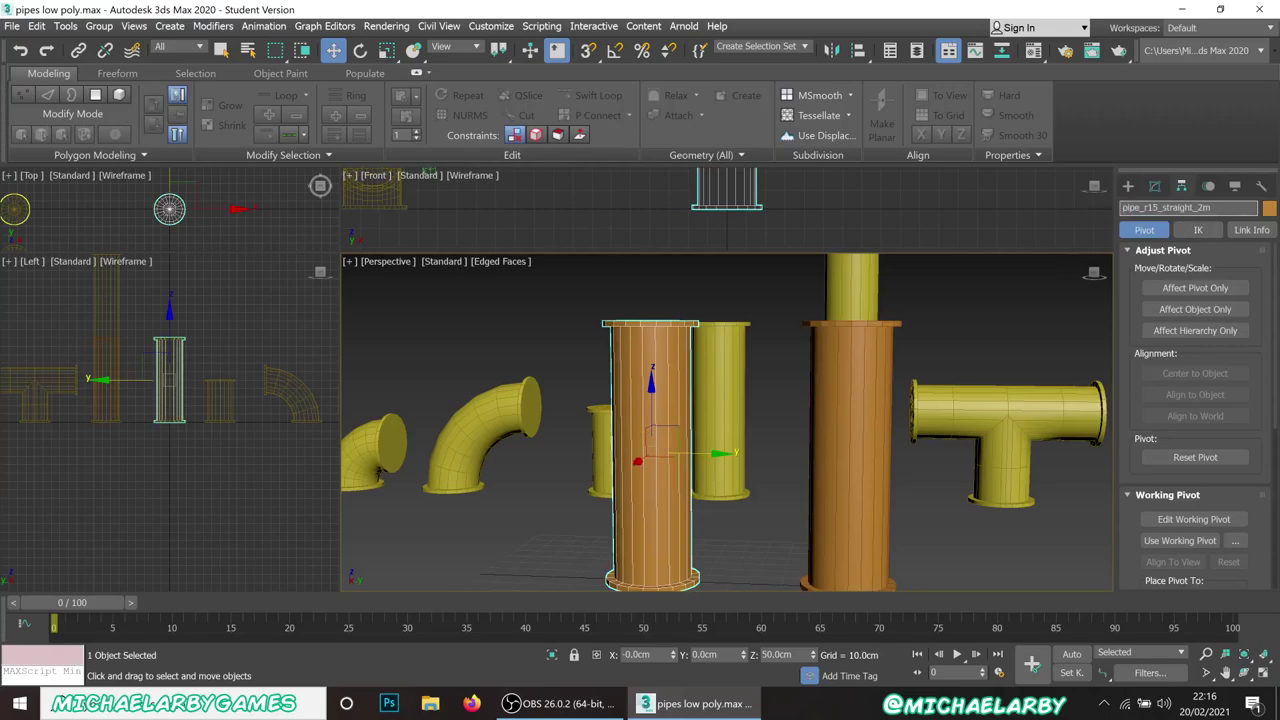
{"action": "type", "text": "1"}
{"action": "left_click", "coordinate": [564, 473]}
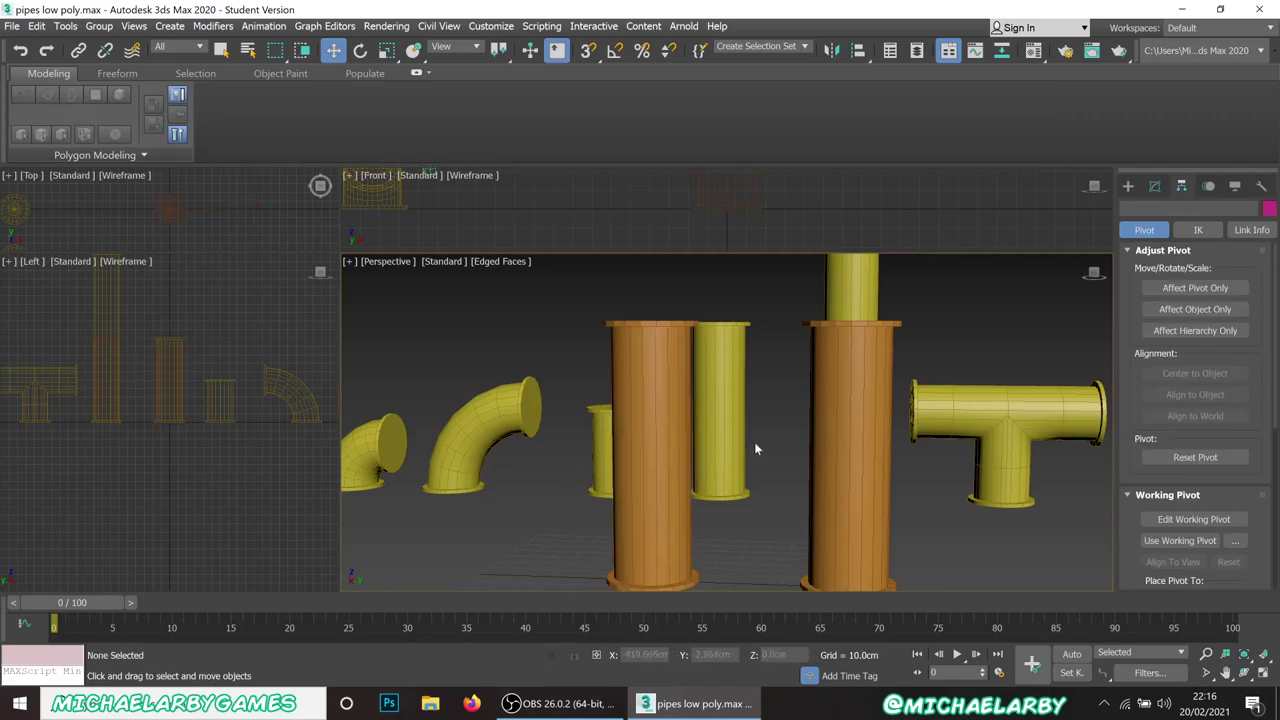
Clone the 1 m pipe as a copy about 62 cm along negative Y, named pipe_r15_straight_0.5m
{"action": "scroll", "coordinate": [730, 418], "scroll_direction": "down", "scroll_amount": 4}
{"action": "left_click", "coordinate": [691, 410]}
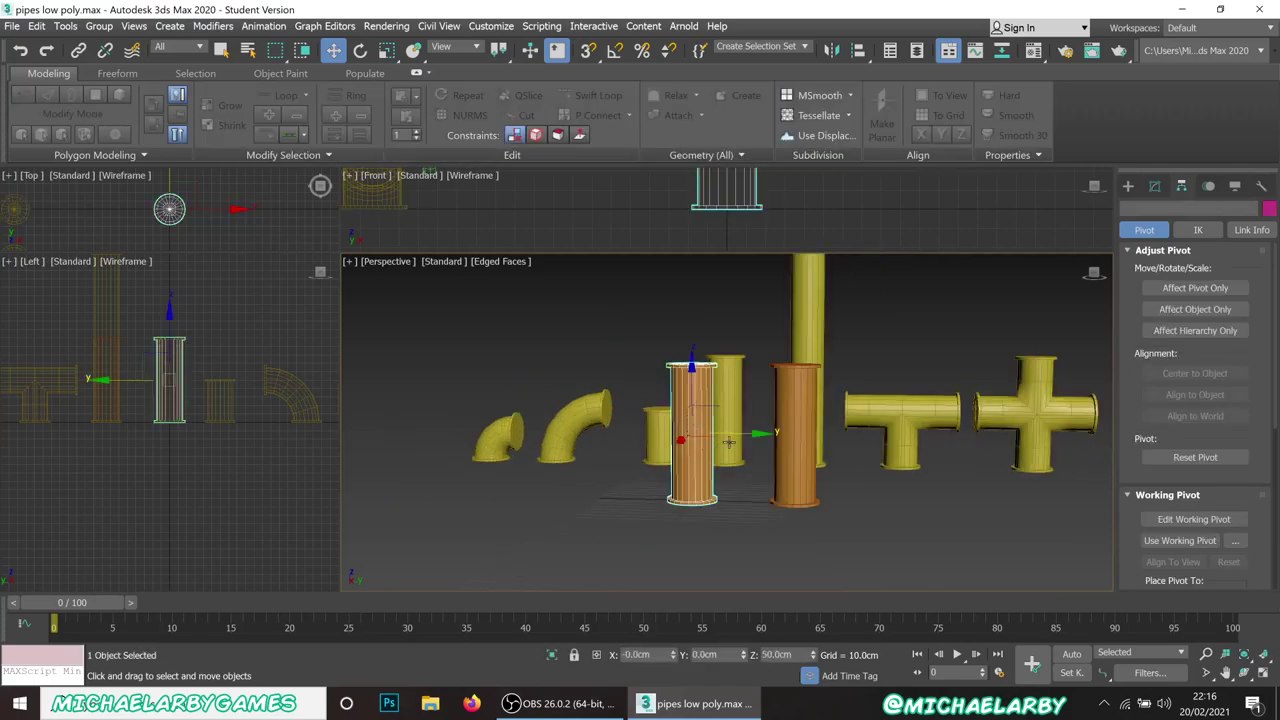
{"action": "left_click_drag", "start_coordinate": [744, 433], "coordinate": [662, 424], "text": "shift"}
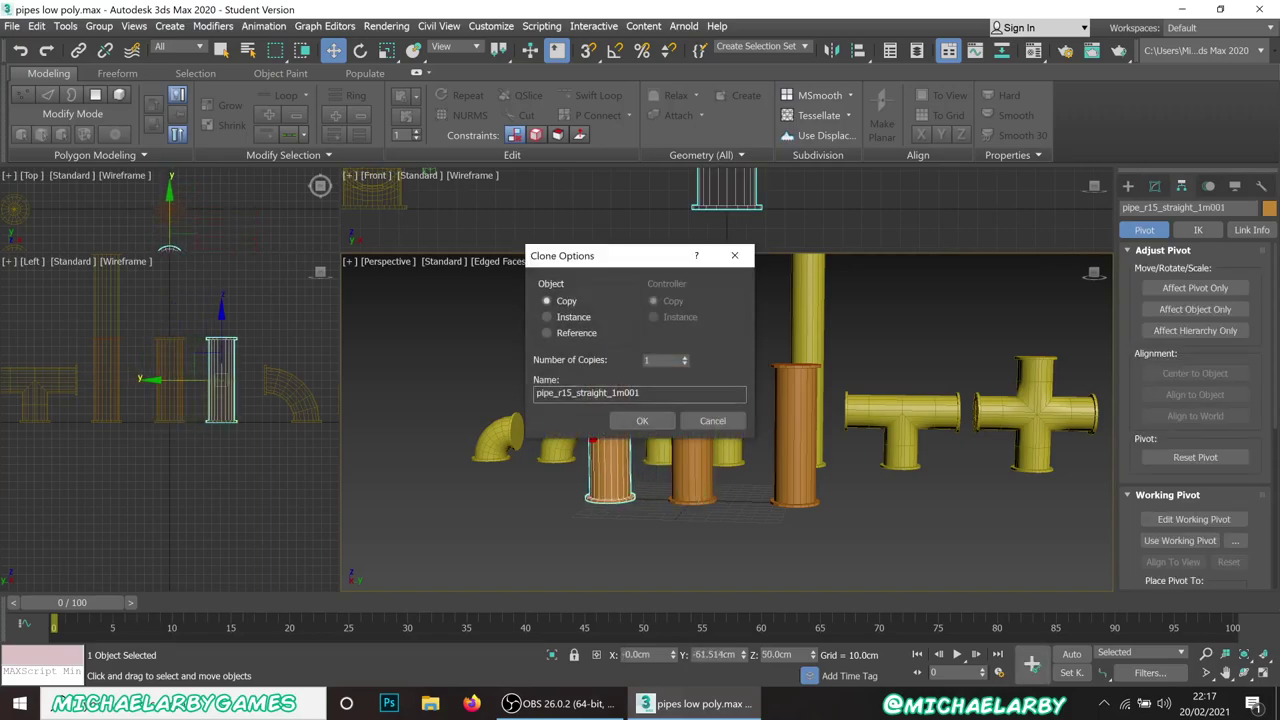
{"action": "left_click_drag", "start_coordinate": [638, 392], "coordinate": [611, 392]}
{"action": "type", "text": "0.5"}
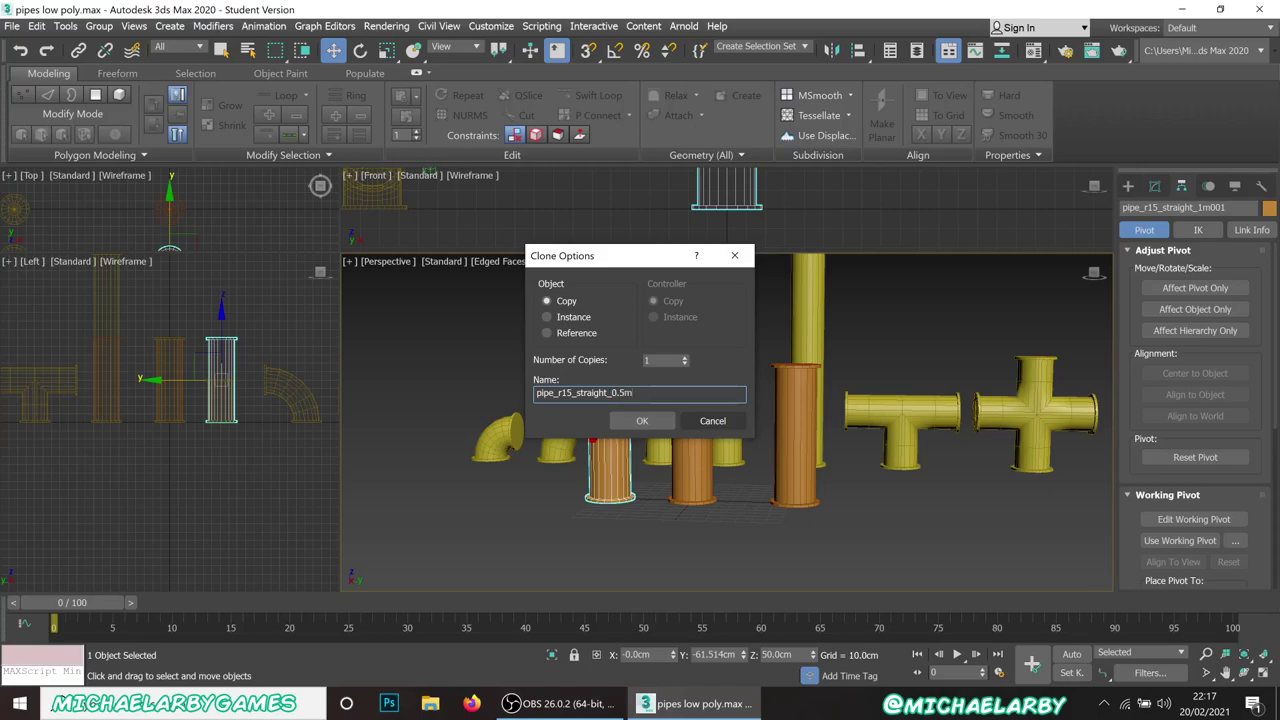
{"action": "left_click", "coordinate": [642, 420]}
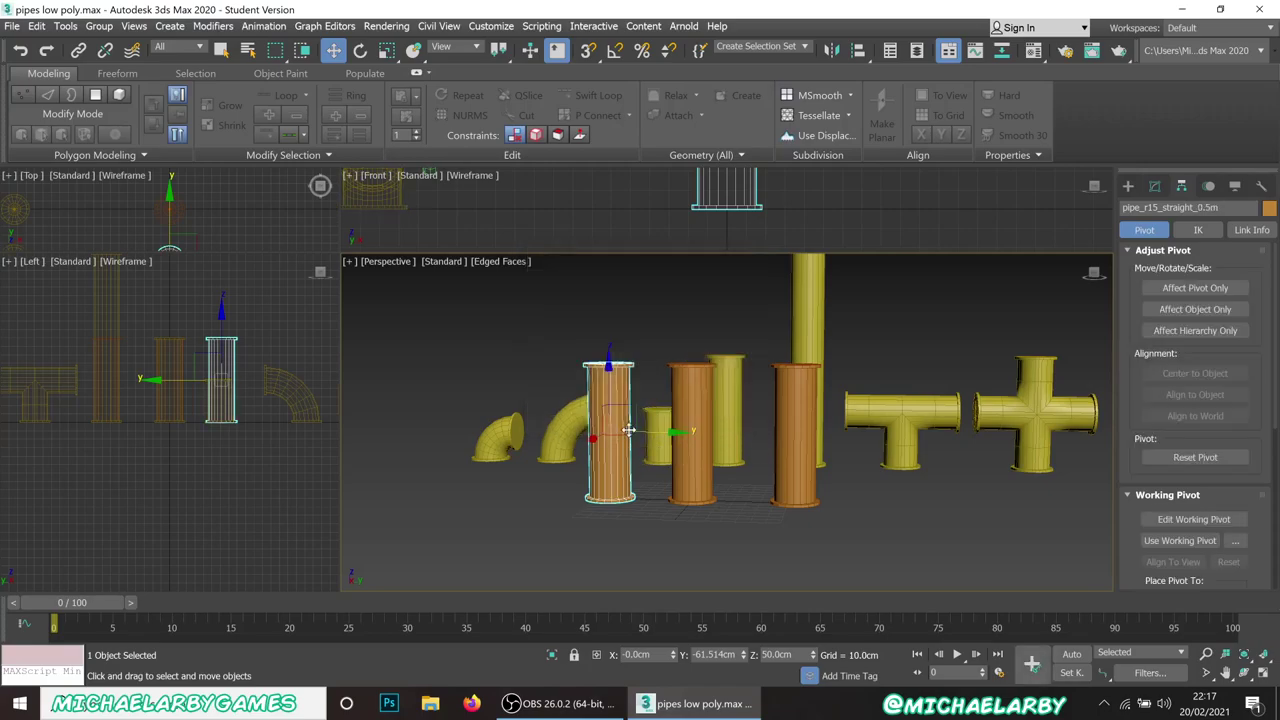
Enter vertex editing on the 0.5 m pipe and select all vertices of its upper flange
{"action": "middle_click_drag", "start_coordinate": [628, 430], "coordinate": [612, 365], "text": "alt"}
{"action": "scroll", "coordinate": [665, 390], "scroll_direction": "up", "scroll_amount": 3}
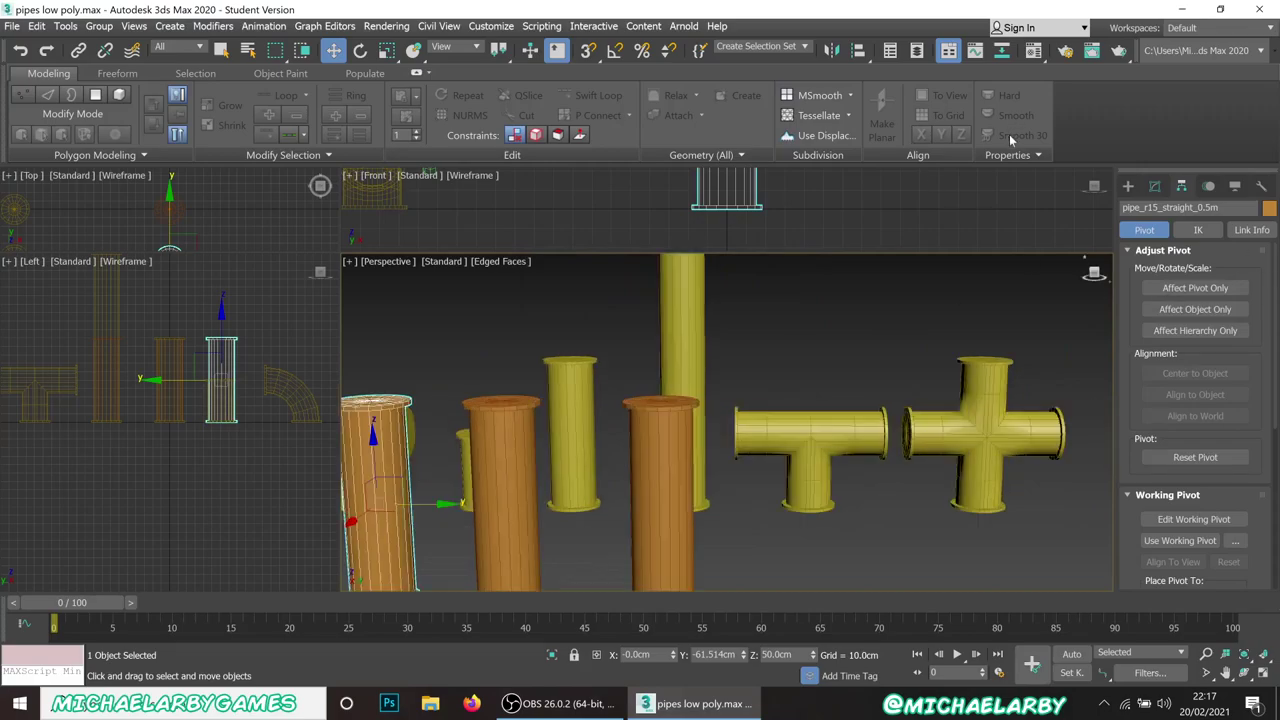
{"action": "left_click", "coordinate": [1128, 187]}
{"action": "left_click", "coordinate": [1155, 188]}
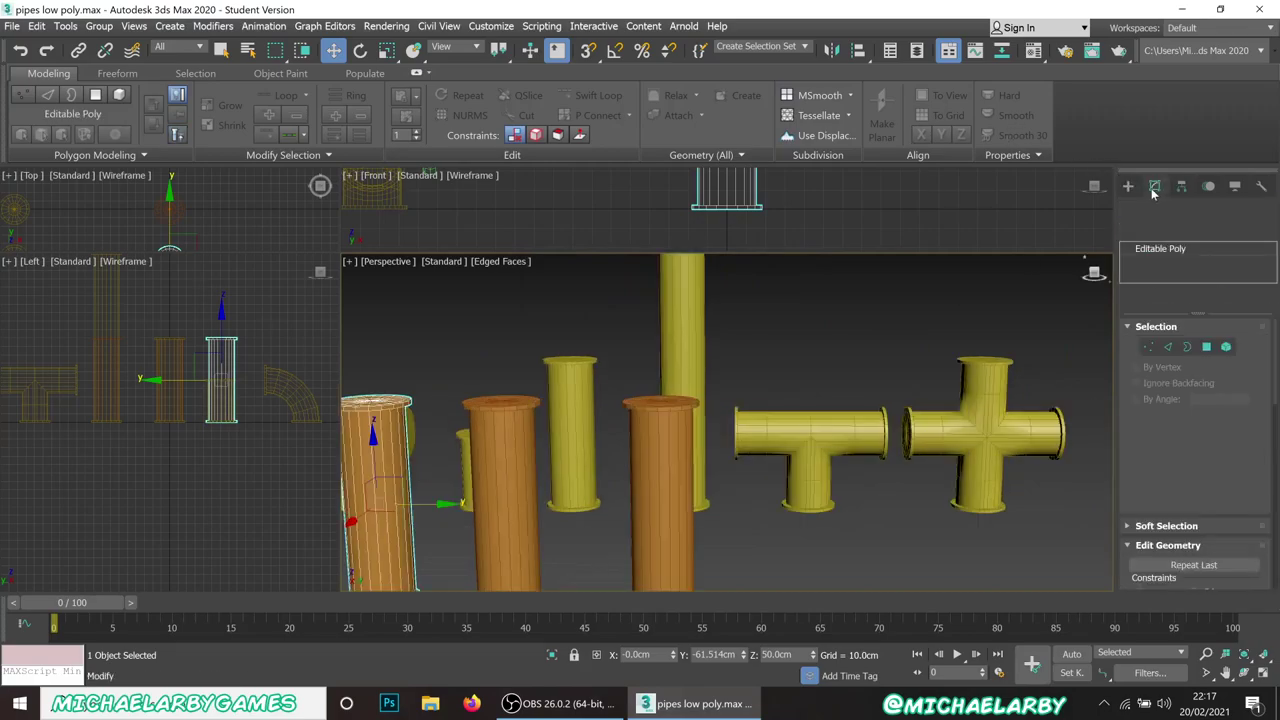
{"action": "left_click", "coordinate": [1150, 346]}
{"action": "scroll", "coordinate": [543, 289], "scroll_direction": "up", "scroll_amount": 2}
{"action": "middle_click_drag", "start_coordinate": [543, 289], "coordinate": [742, 306]}
{"action": "scroll", "coordinate": [515, 356], "scroll_direction": "up", "scroll_amount": 2}
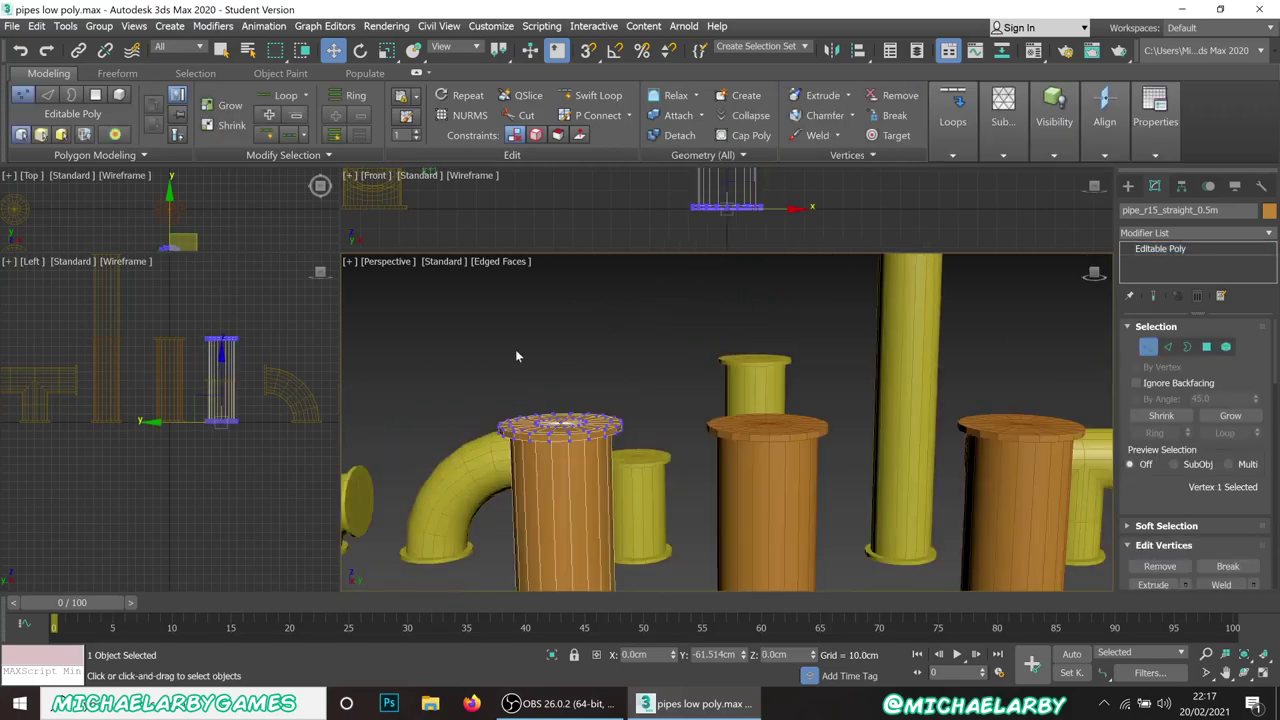
{"action": "left_click_drag", "start_coordinate": [652, 477], "coordinate": [654, 479]}
{"action": "middle_click_drag", "start_coordinate": [654, 479], "coordinate": [648, 436], "text": "alt"}
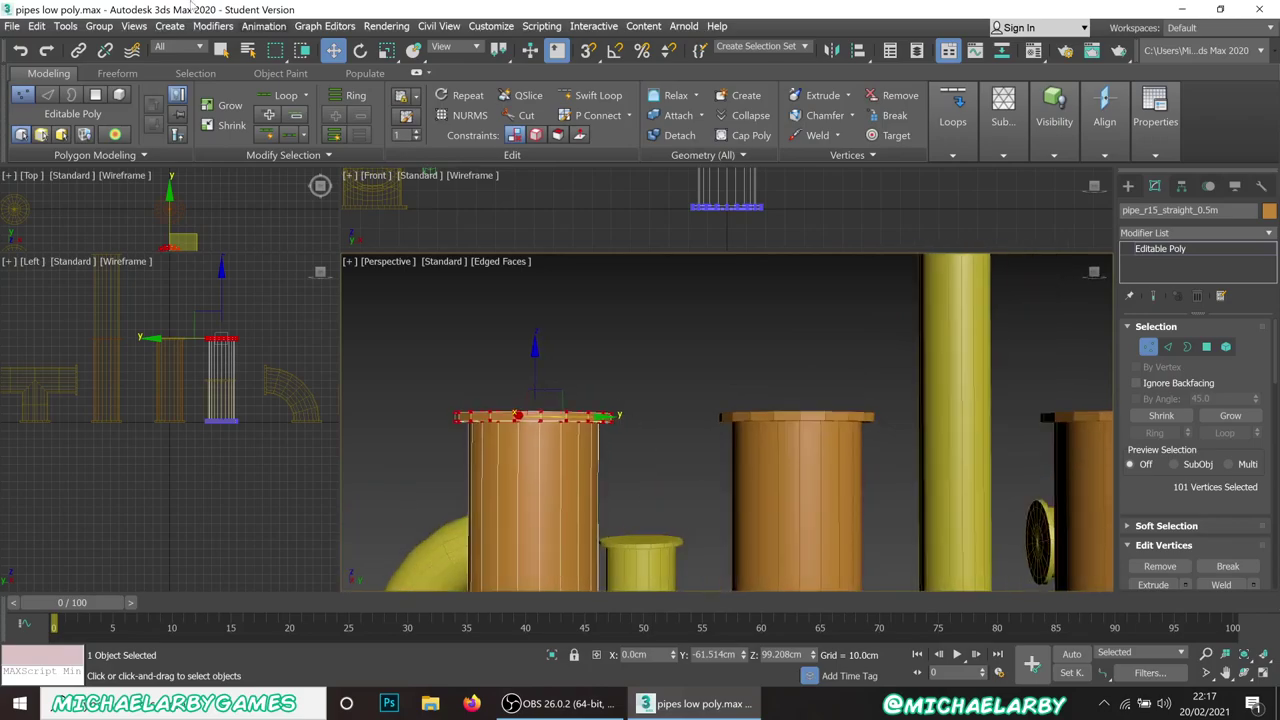
Offset the selected flange vertices by -50 cm along Z, then close the transform dialog and leave vertex editing
{"action": "right_click", "coordinate": [333, 52]}
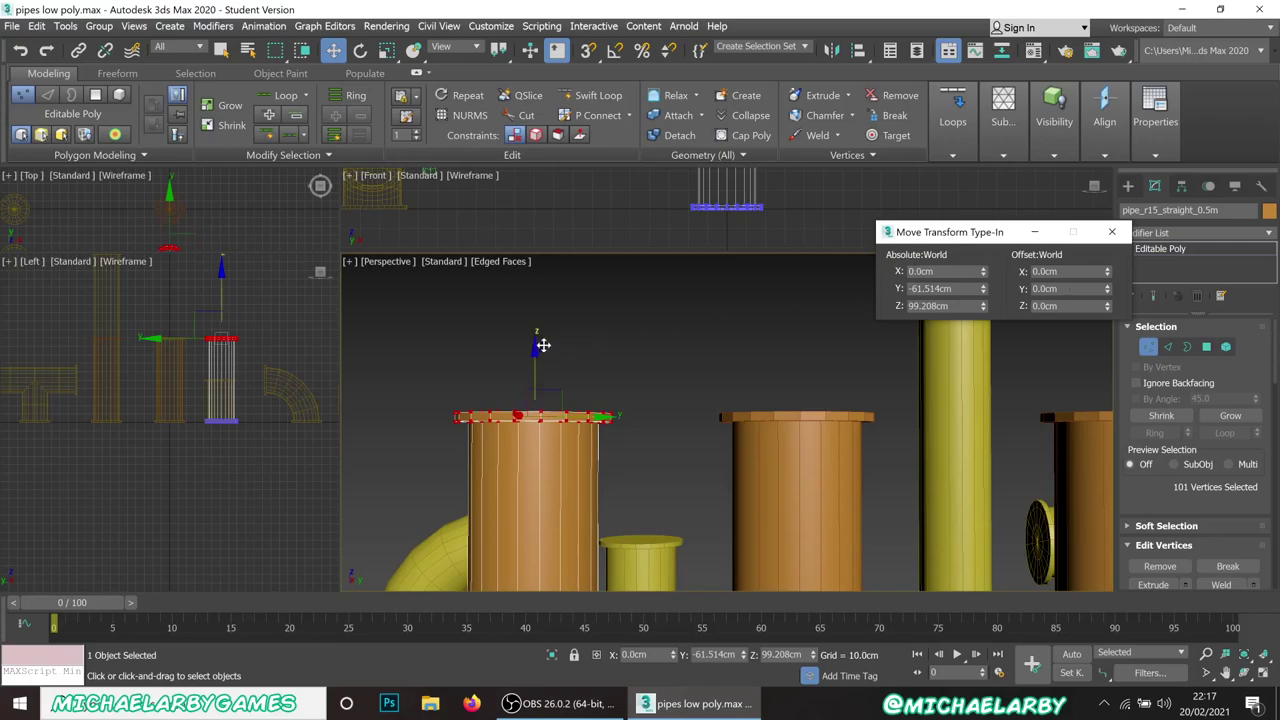
{"action": "left_click", "coordinate": [1060, 305]}
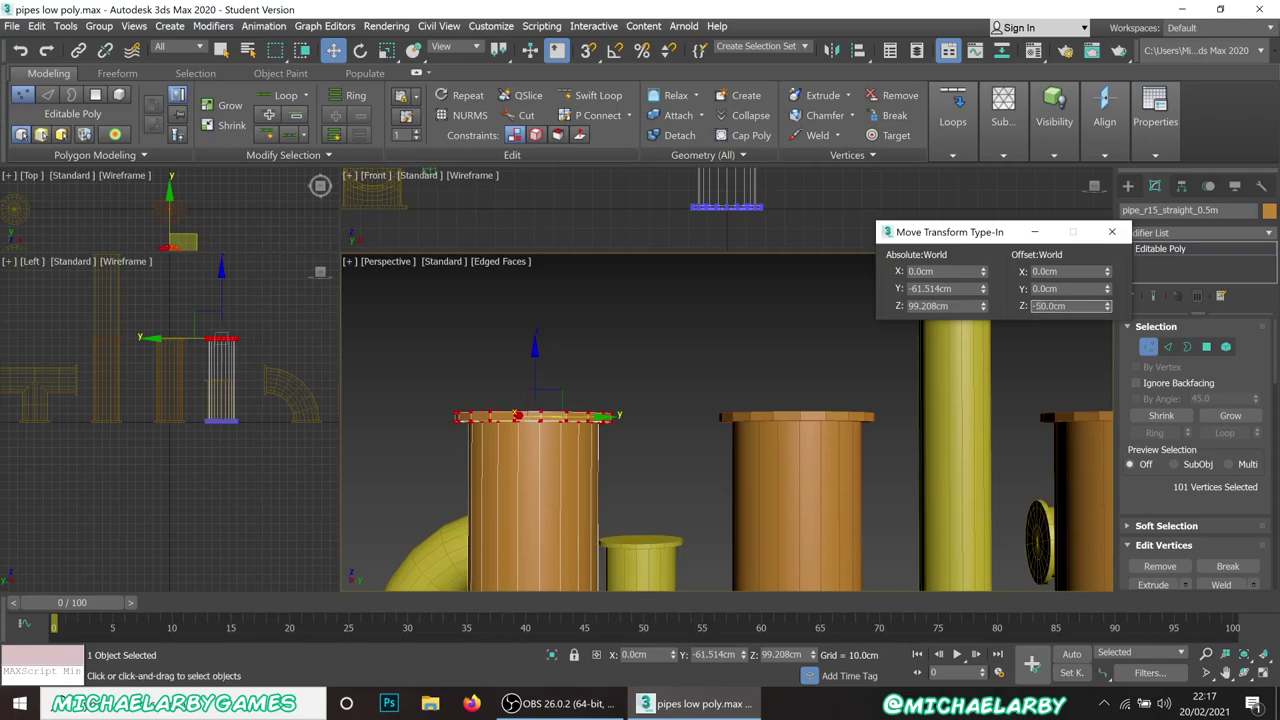
{"action": "type", "text": "-50.0cm"}
{"action": "key", "text": "Return"}
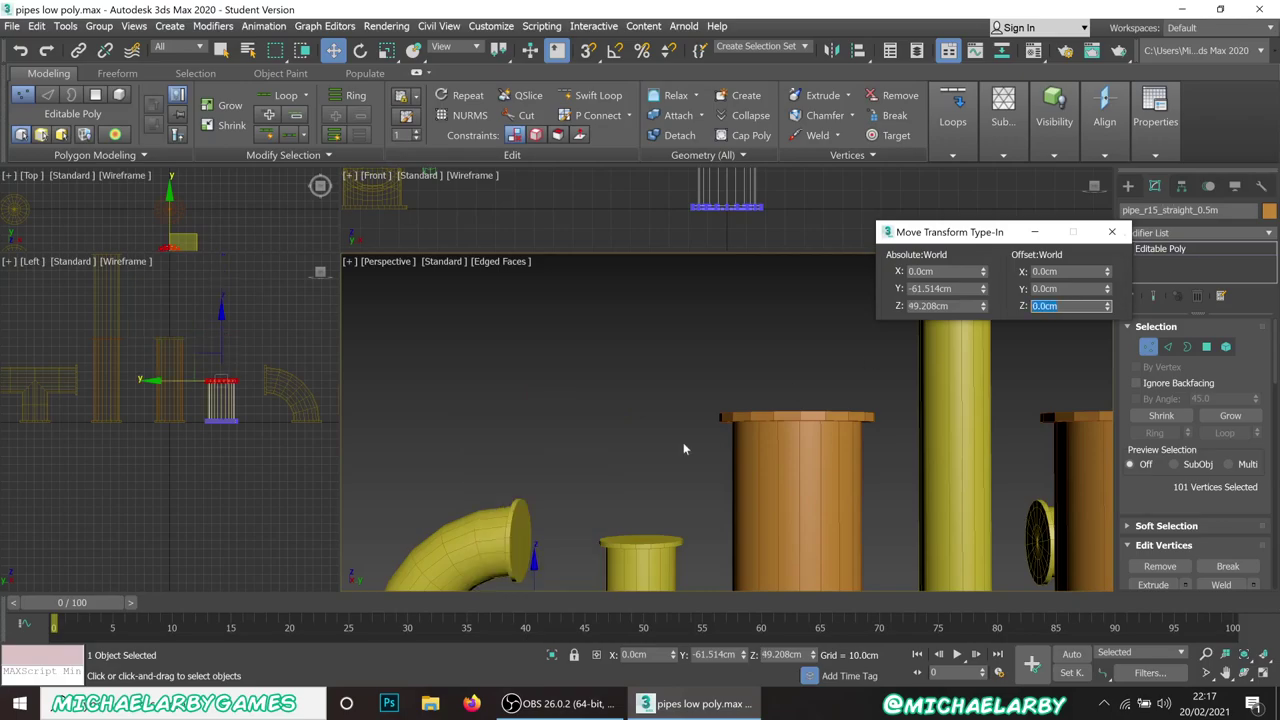
{"action": "scroll", "coordinate": [600, 410], "scroll_direction": "down", "scroll_amount": 5}
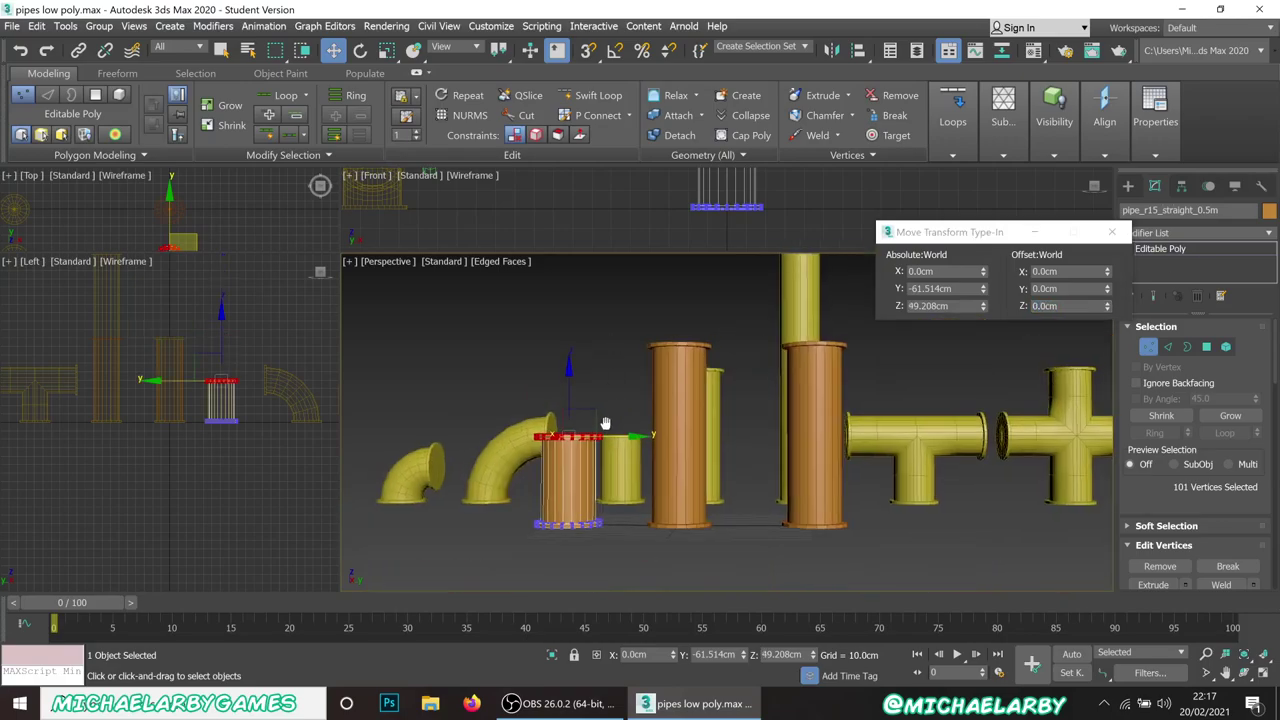
{"action": "scroll", "coordinate": [588, 452], "scroll_direction": "up", "scroll_amount": 3}
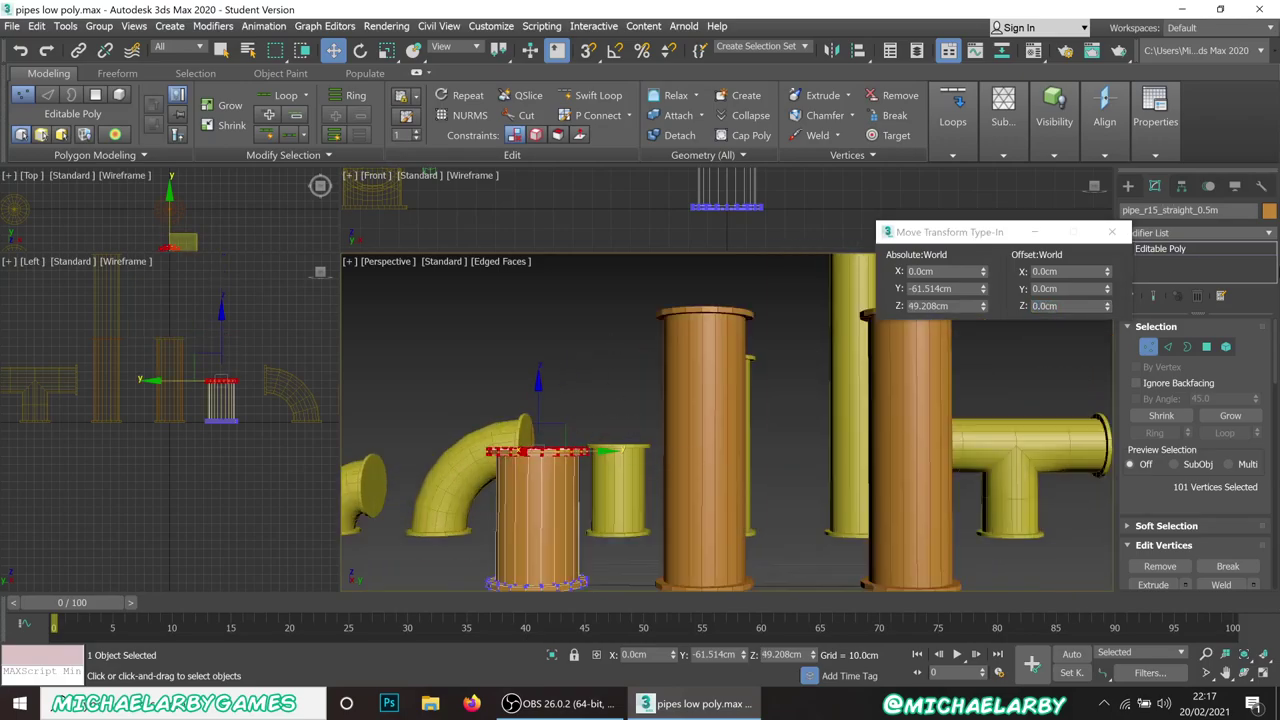
{"action": "left_click", "coordinate": [1110, 234]}
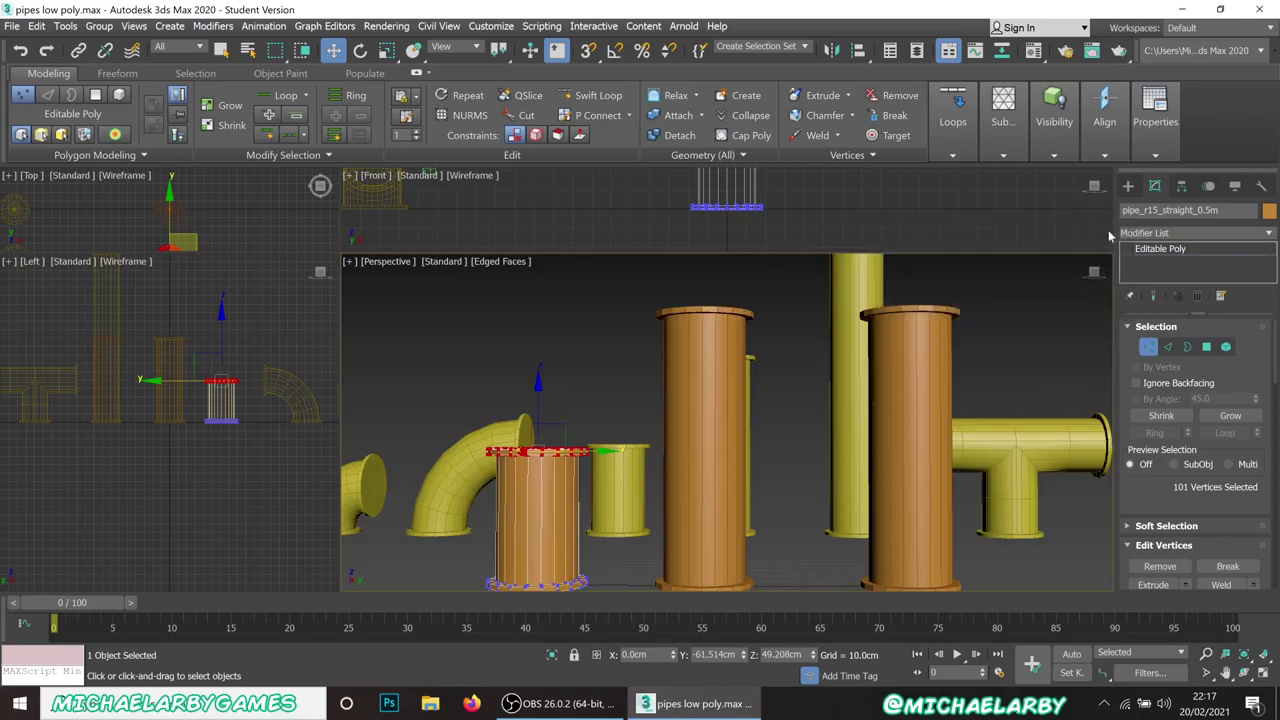
{"action": "left_click", "coordinate": [608, 356]}
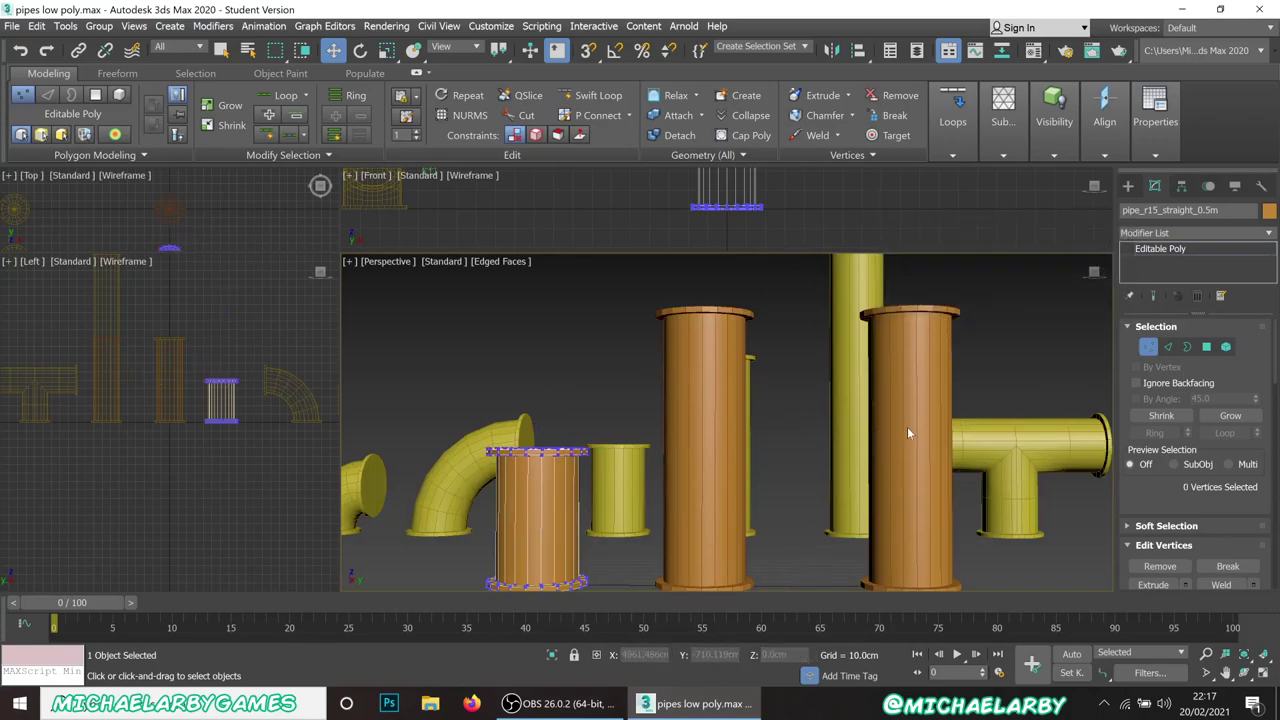
{"action": "right_click", "coordinate": [564, 412]}
{"action": "left_click", "coordinate": [535, 390]}
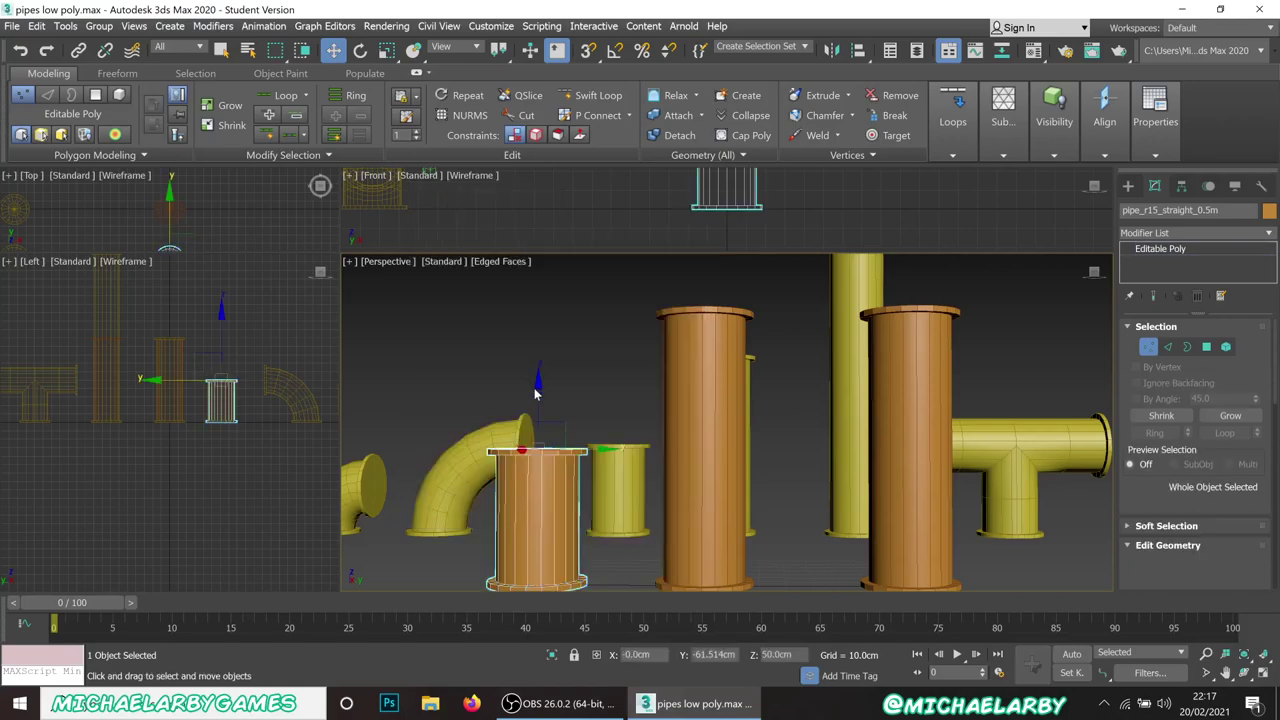
Enter vertex editing on pipe_r15_straight_2m and select all vertices of its upper flange
{"action": "left_click", "coordinate": [910, 400]}
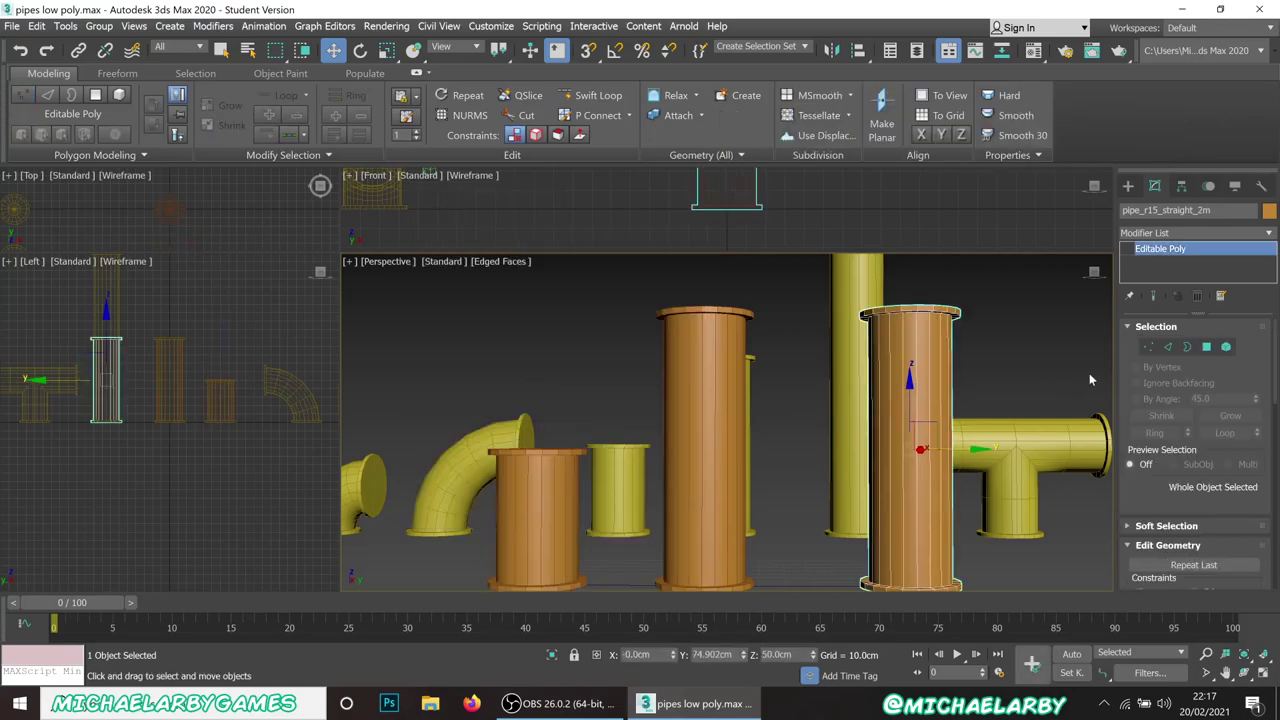
{"action": "left_click", "coordinate": [1148, 347]}
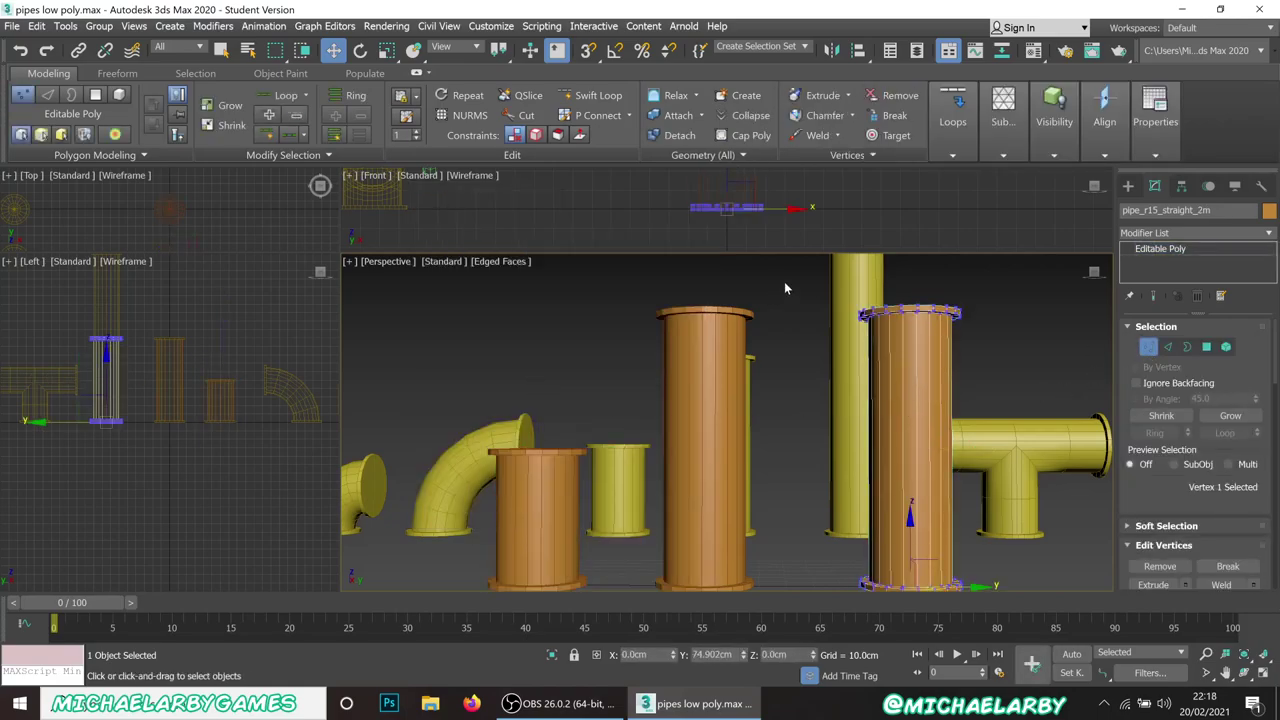
{"action": "left_click_drag", "start_coordinate": [1003, 356], "coordinate": [1011, 363]}
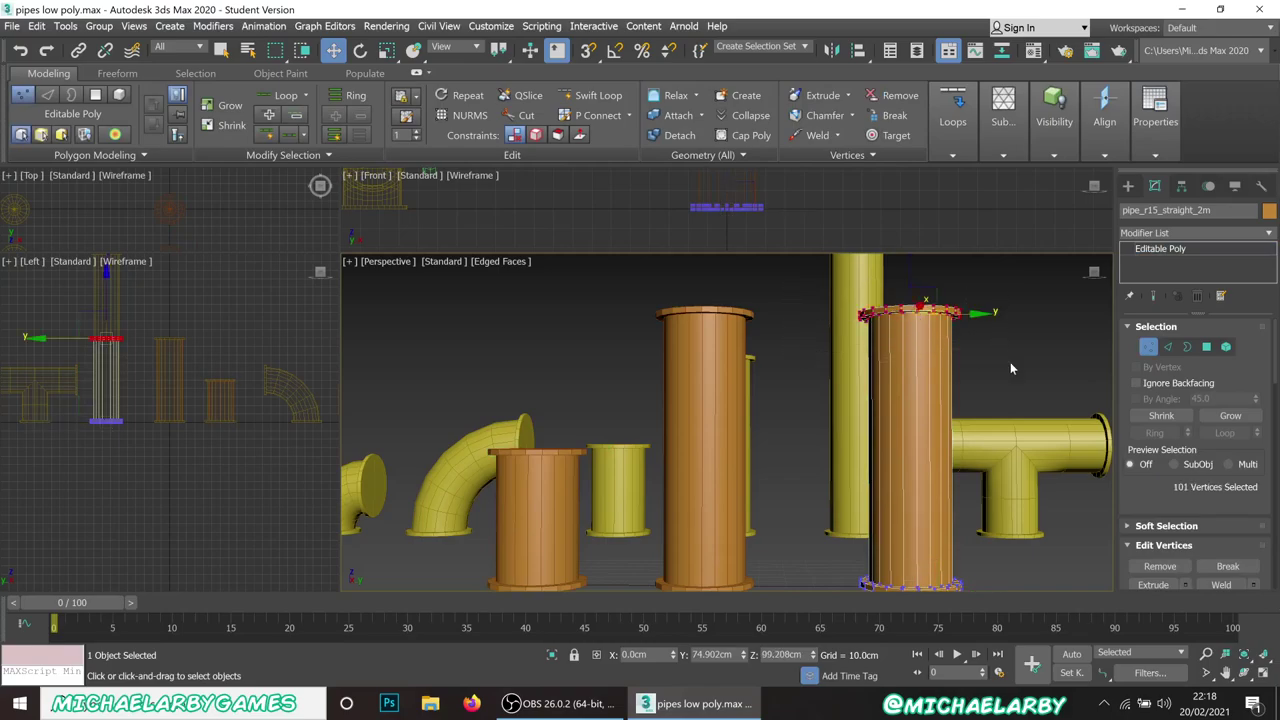
Offset the 2 m pipe's selected flange vertices by 100 cm along Z, leave vertex editing and deselect the pipe
{"action": "right_click", "coordinate": [334, 51]}
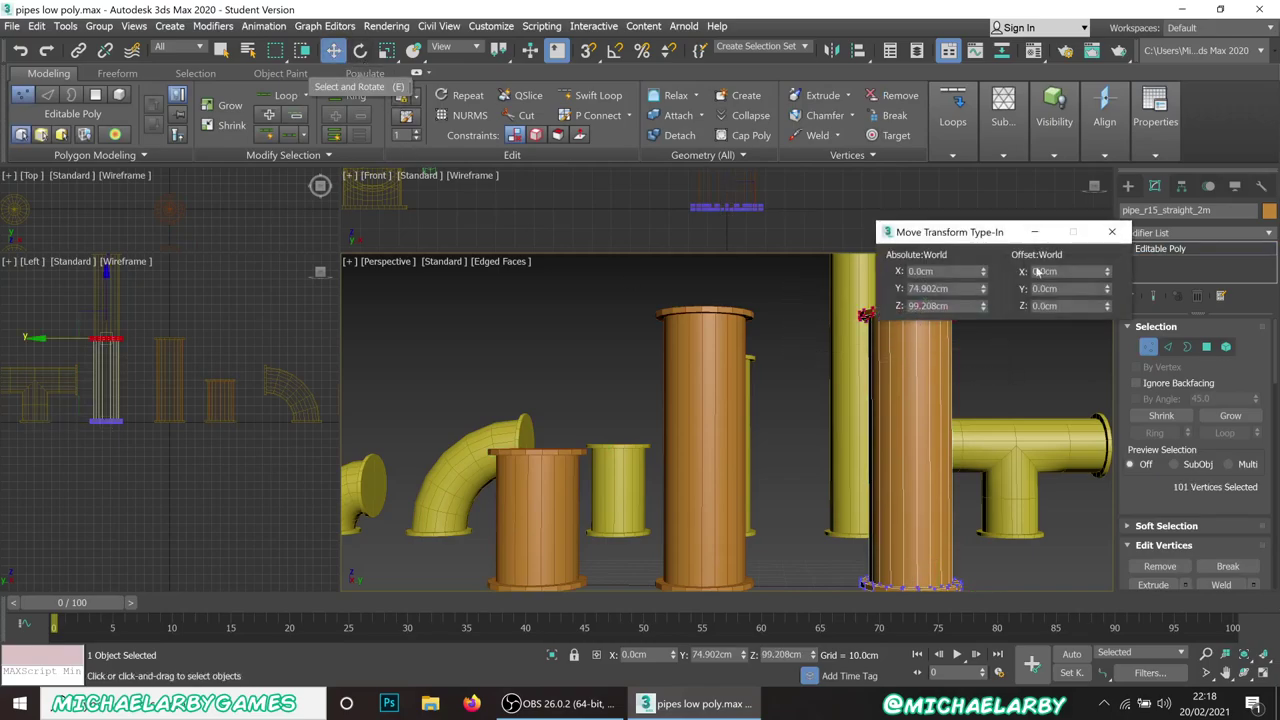
{"action": "left_click_drag", "start_coordinate": [909, 237], "coordinate": [695, 208]}
{"action": "left_click_drag", "start_coordinate": [785, 205], "coordinate": [436, 304]}
{"action": "middle_click_drag", "start_coordinate": [803, 374], "coordinate": [810, 493]}
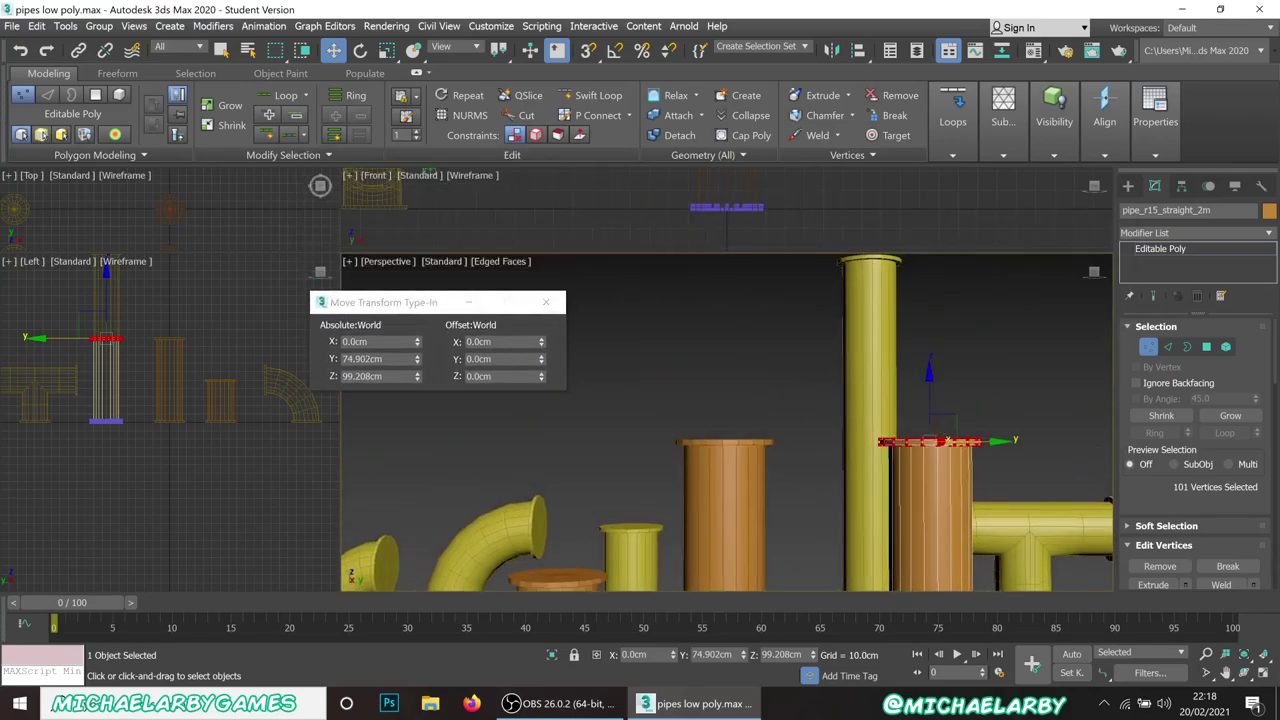
{"action": "left_click", "coordinate": [473, 388]}
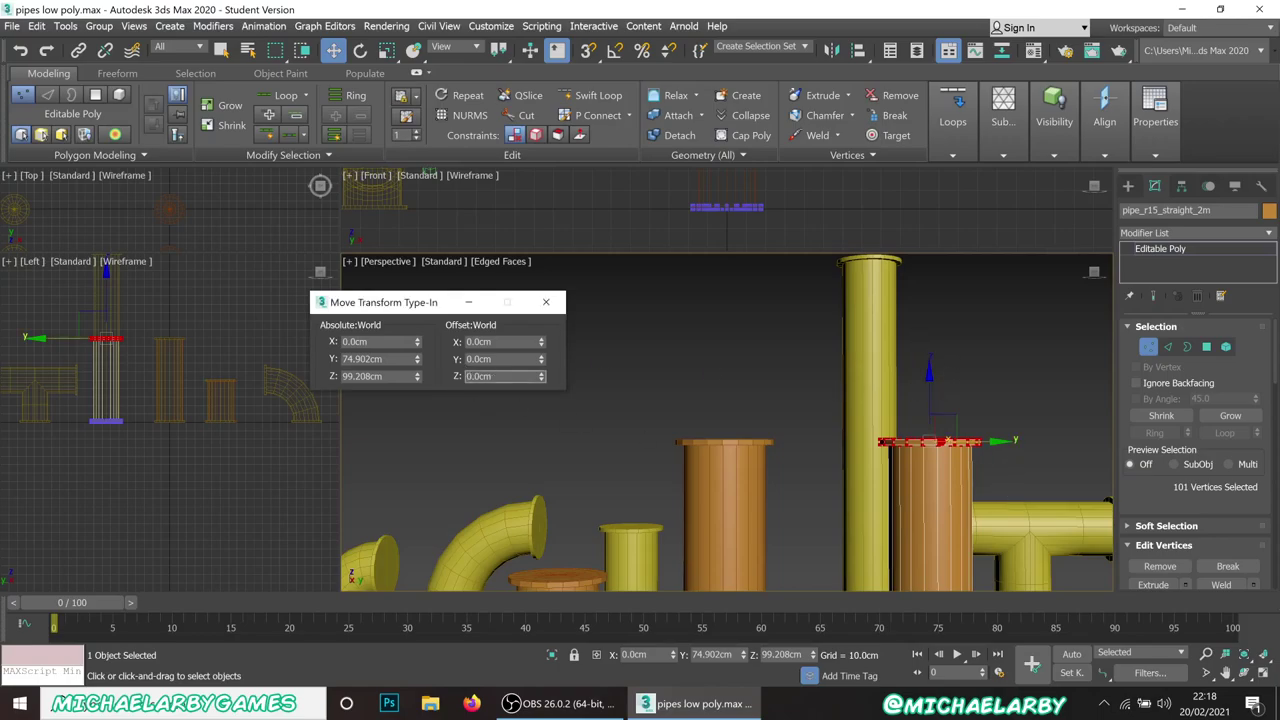
{"action": "type", "text": "10"}
{"action": "key", "text": "Return"}
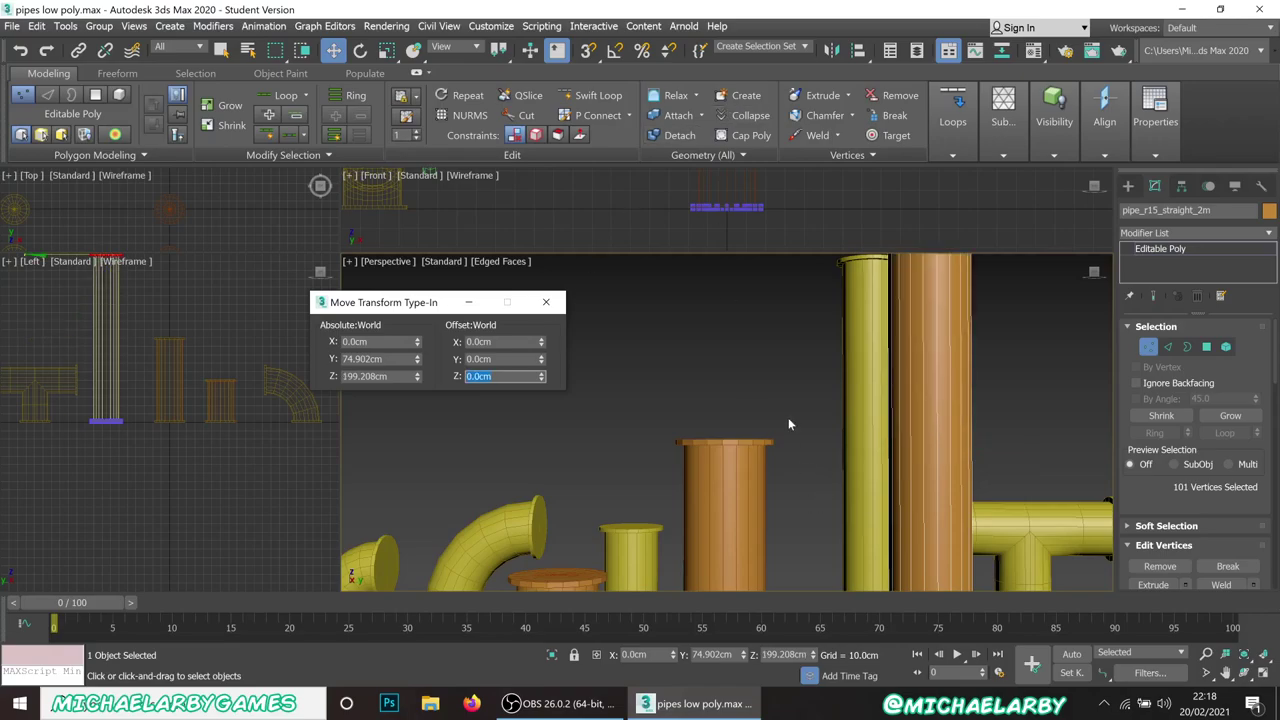
{"action": "scroll", "coordinate": [788, 424], "scroll_direction": "down", "scroll_amount": 5}
{"action": "middle_click_drag", "start_coordinate": [800, 388], "coordinate": [678, 347], "text": "alt"}
{"action": "right_click", "coordinate": [678, 344]}
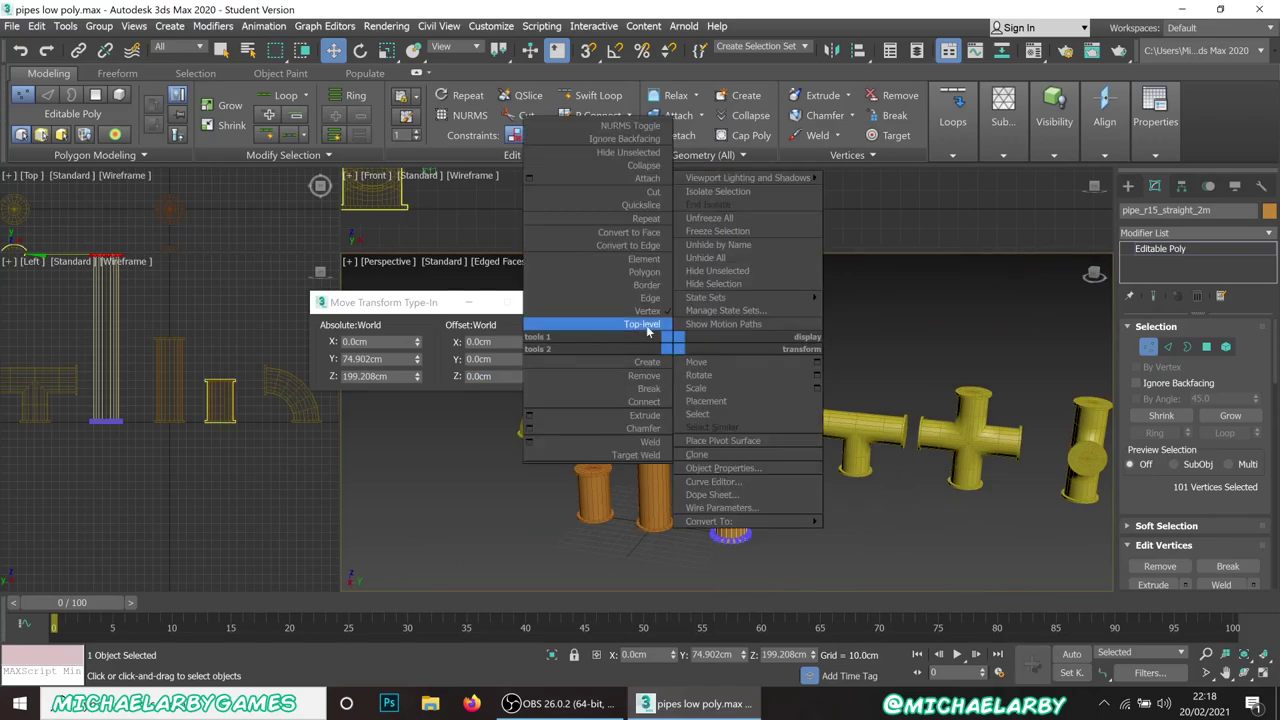
{"action": "left_click", "coordinate": [647, 325]}
{"action": "left_click", "coordinate": [856, 538]}
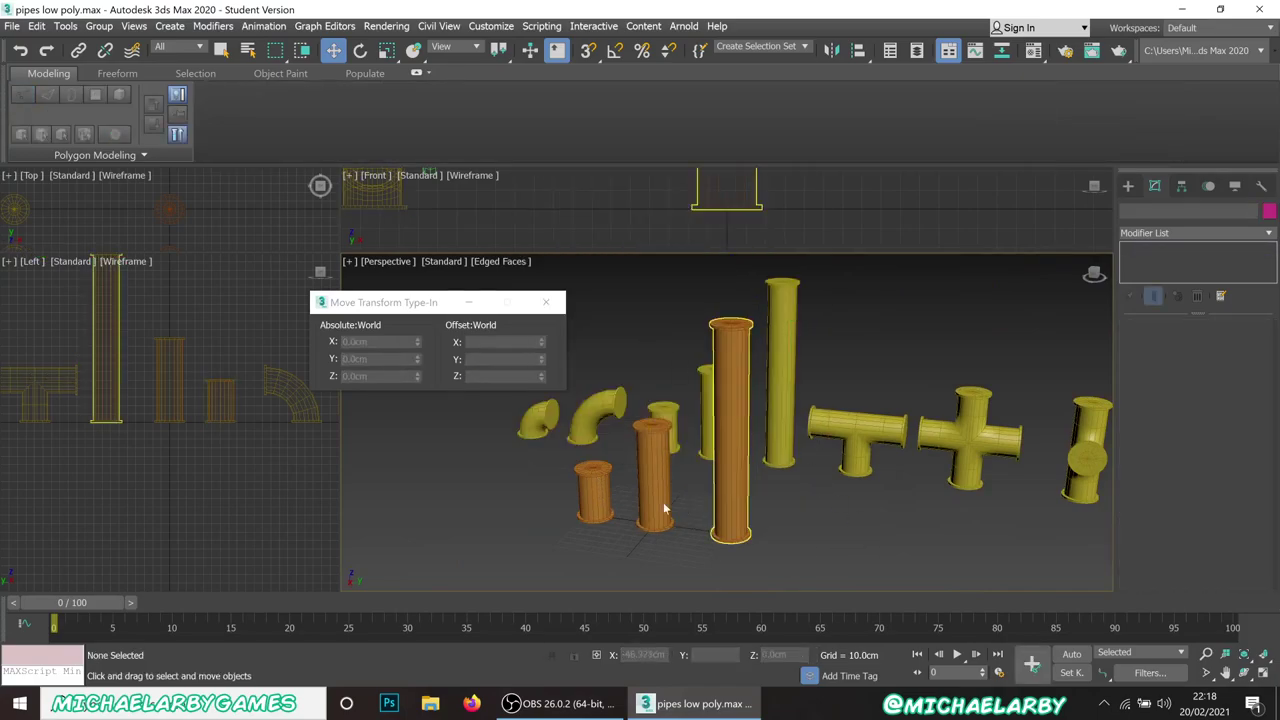
Select the existing pipe_15cm_90deg elbow and examine it as a reference for the bend piece
{"action": "middle_click_drag", "start_coordinate": [664, 508], "coordinate": [760, 487], "text": "alt"}
{"action": "scroll", "coordinate": [760, 487], "scroll_direction": "up", "scroll_amount": 6}
{"action": "left_click", "coordinate": [745, 445]}
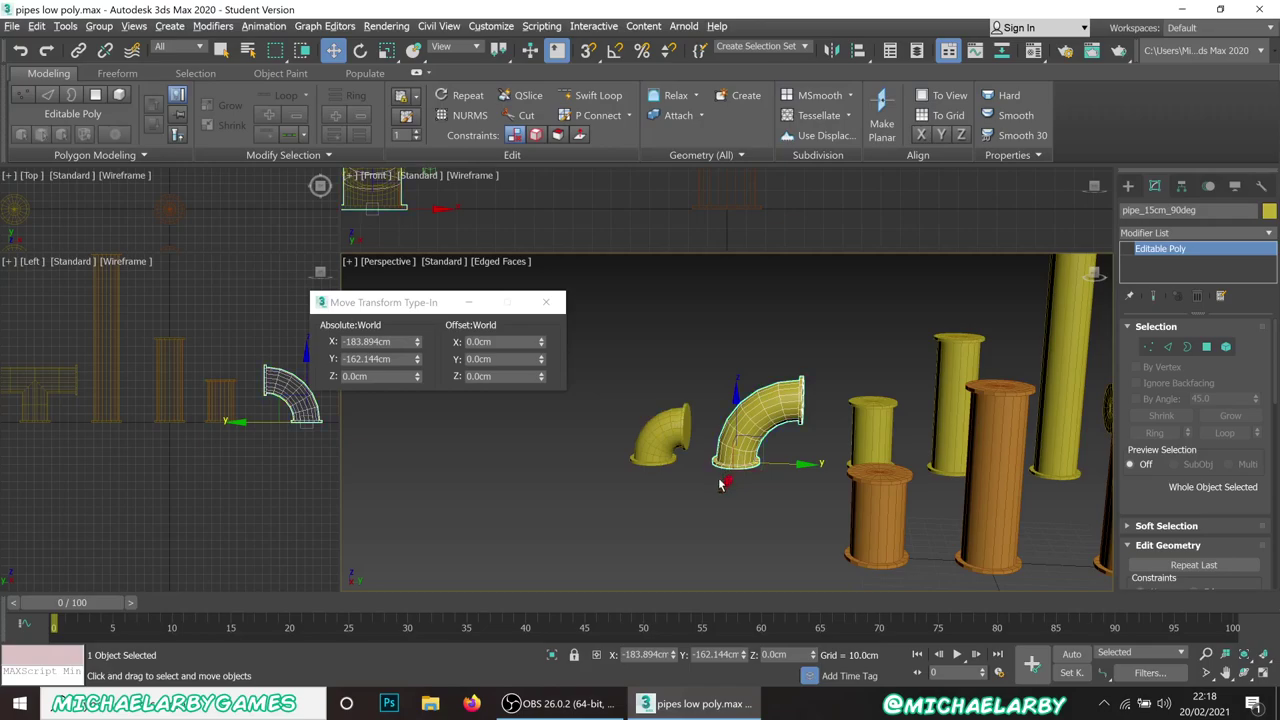
{"action": "middle_click_drag", "start_coordinate": [720, 488], "coordinate": [799, 394]}
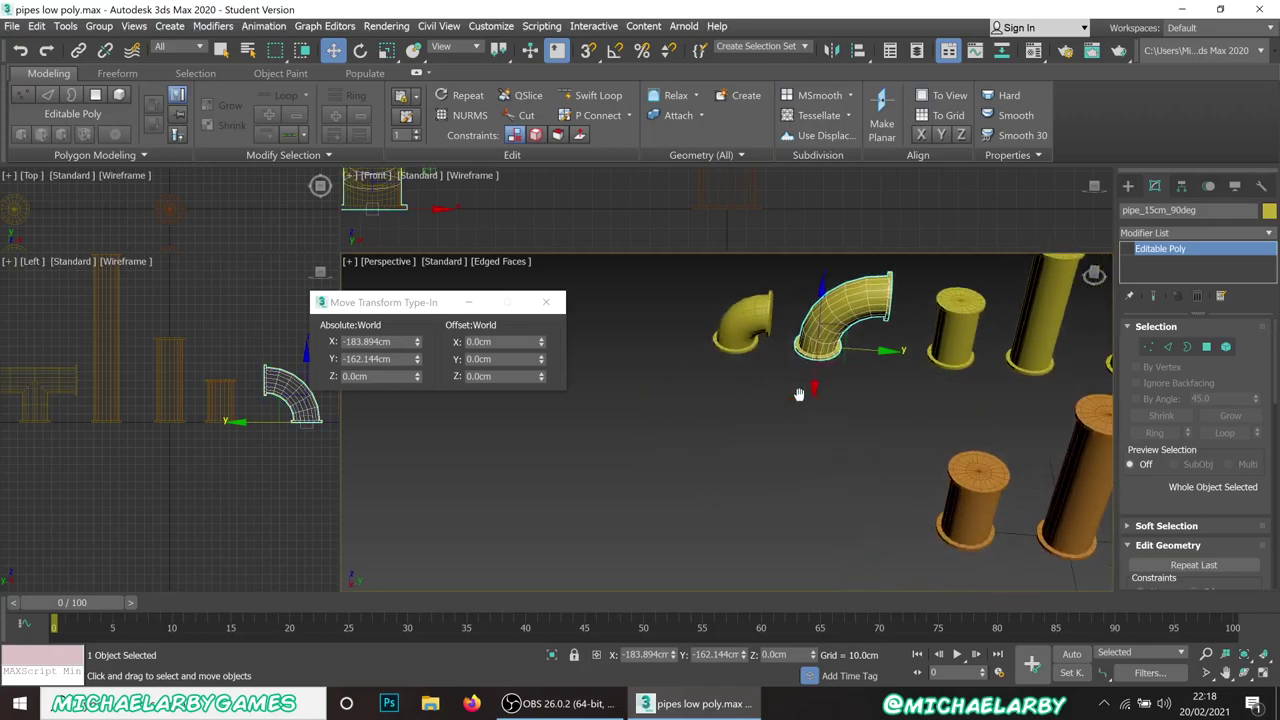
Create a torus on the ground in front of the elbows, with Radius 1 about 51.4 cm and Radius 2 about 7.8 cm
{"action": "left_click", "coordinate": [1129, 187]}
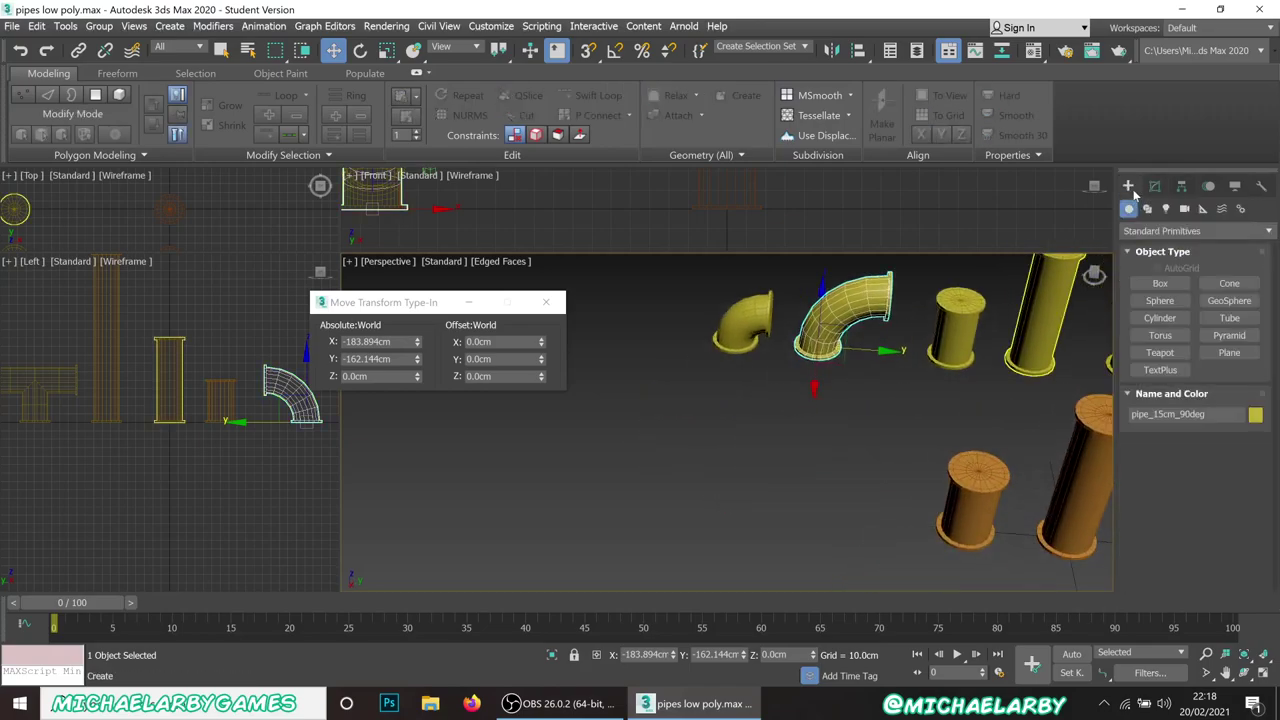
{"action": "left_click", "coordinate": [1160, 335]}
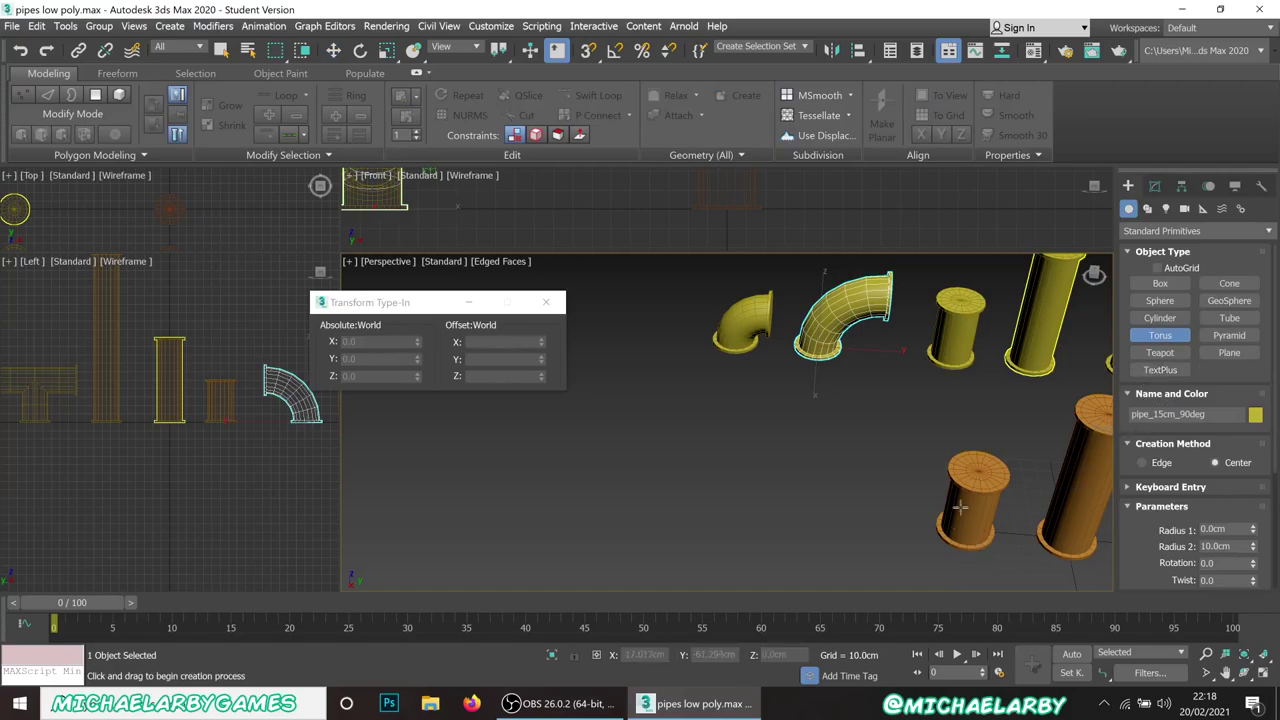
{"action": "left_click_drag", "start_coordinate": [634, 500], "coordinate": [700, 510]}
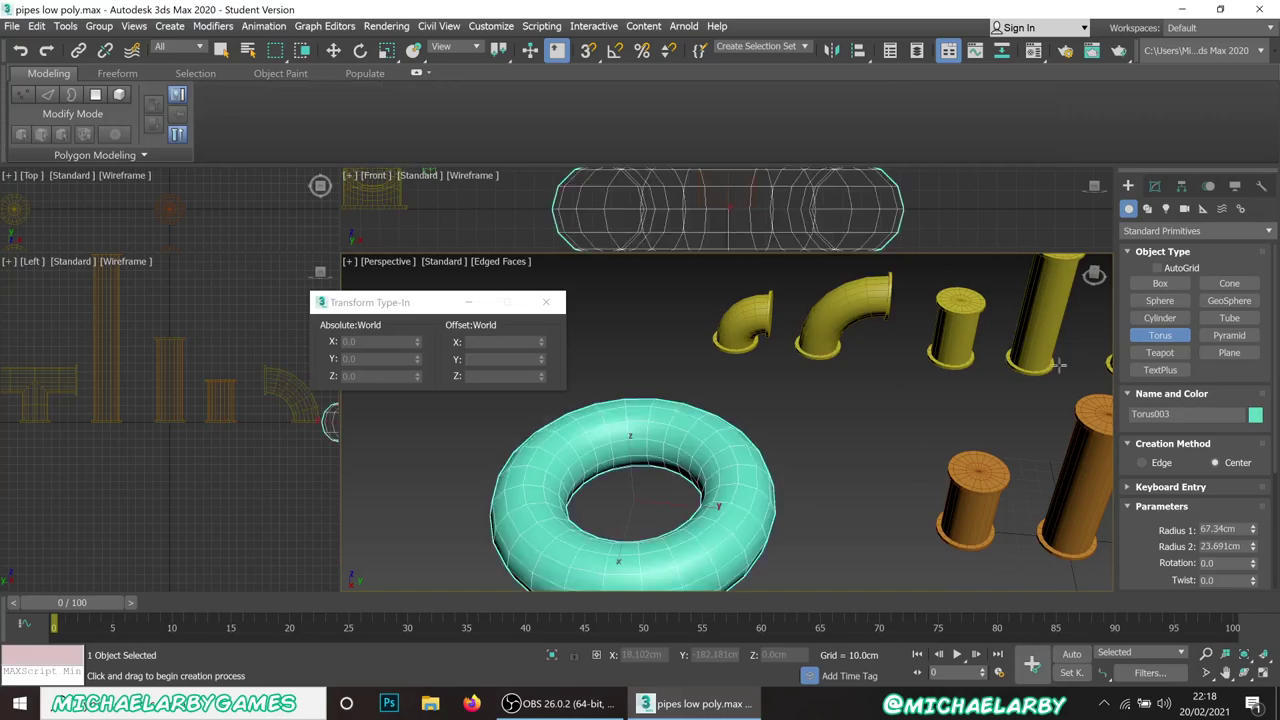
{"action": "left_click", "coordinate": [724, 498]}
{"action": "left_click", "coordinate": [722, 500]}
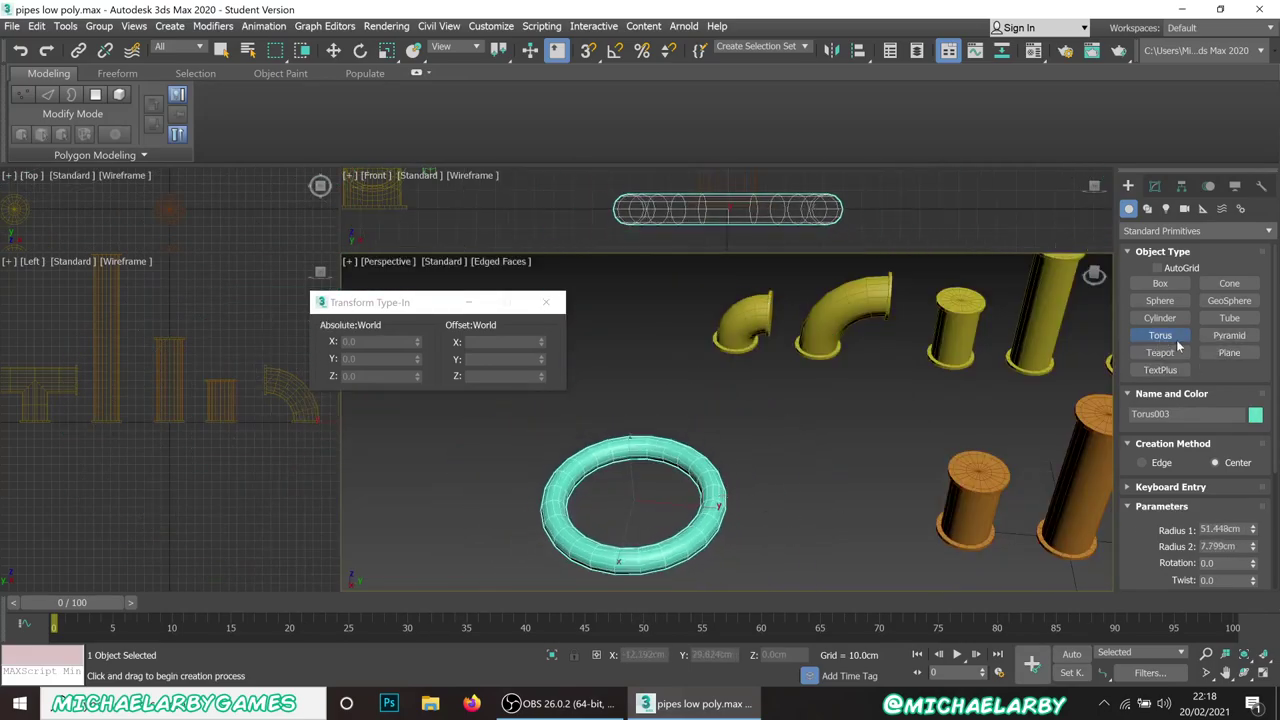
{"action": "key", "text": "w"}
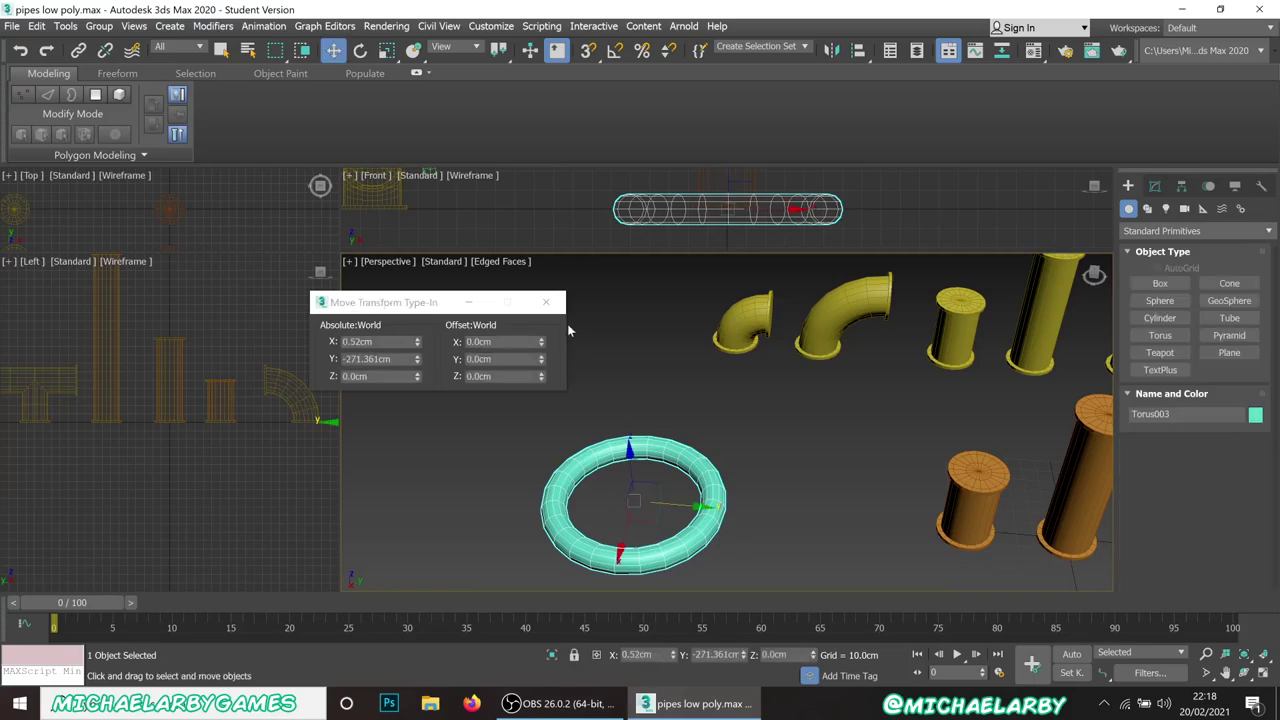
Dismiss the Move Transform Type-In and set the new torus's Radius 1 to 100 cm and Radius 2 to 15 cm
{"action": "left_click", "coordinate": [546, 302]}
{"action": "left_click", "coordinate": [884, 526]}
{"action": "left_click", "coordinate": [711, 497]}
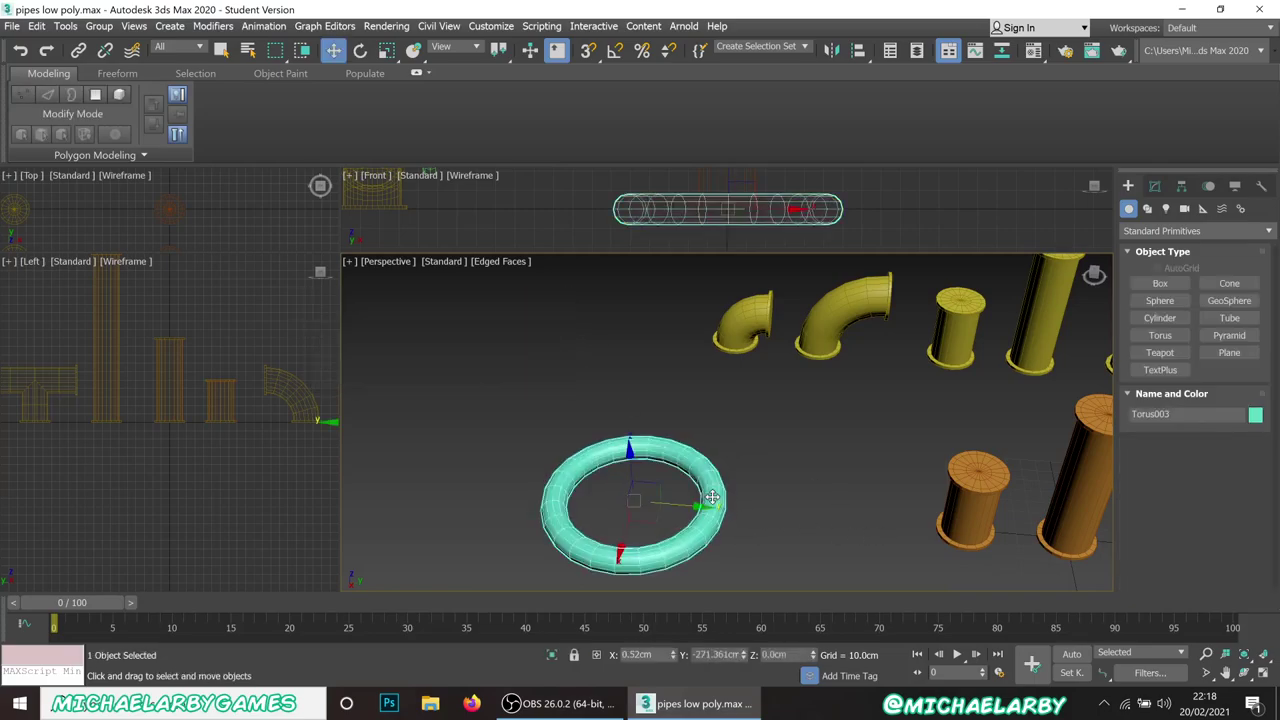
{"action": "left_click", "coordinate": [1155, 186]}
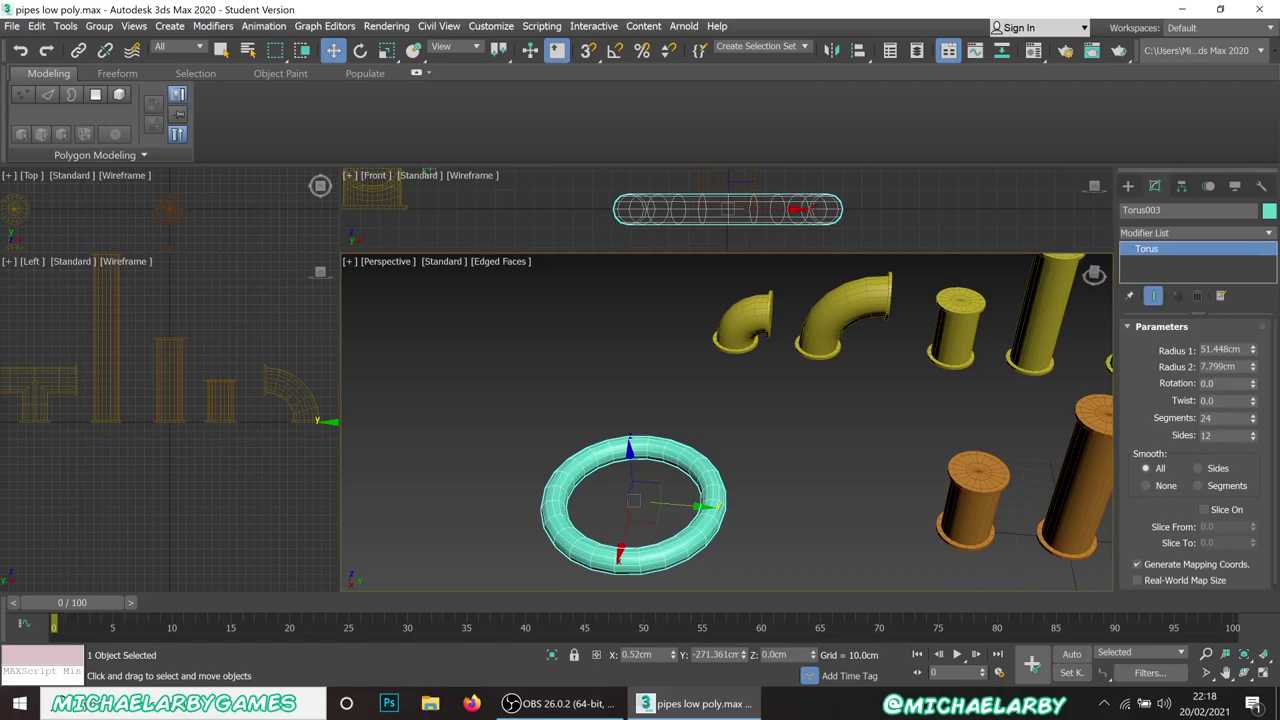
{"action": "double_click", "coordinate": [1220, 349]}
{"action": "type", "text": "100cm"}
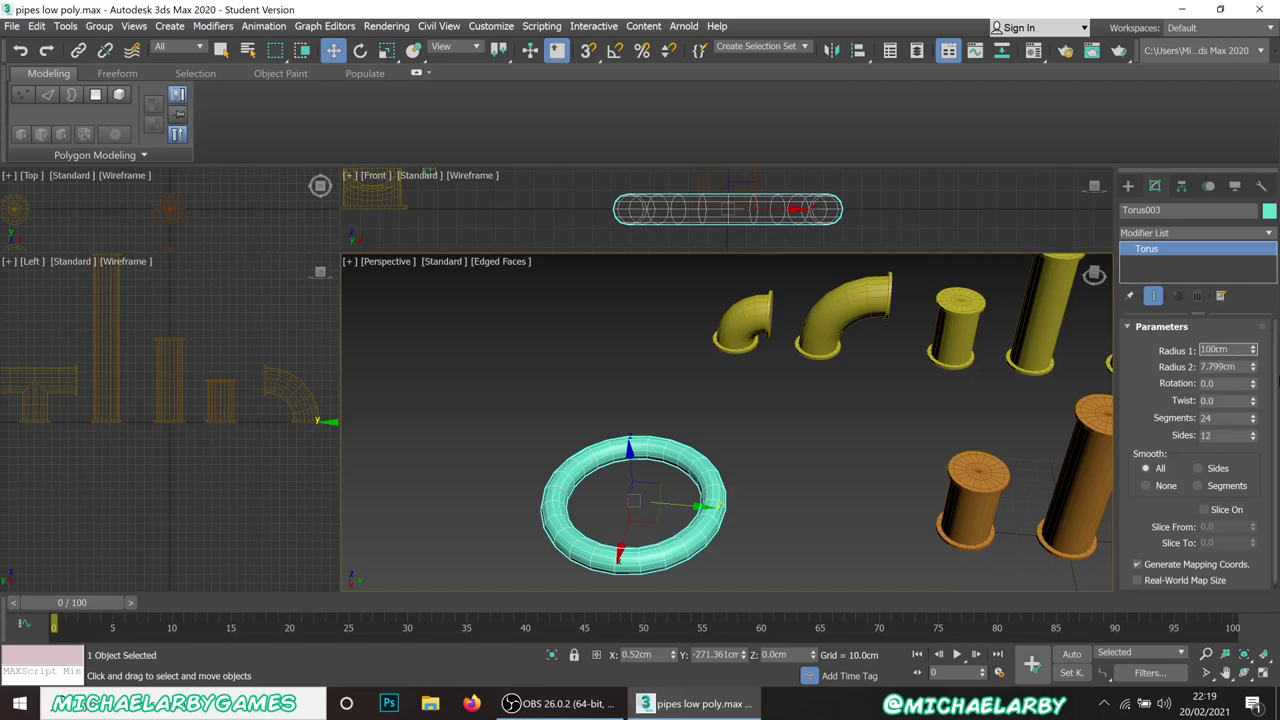
{"action": "key", "text": "Tab"}
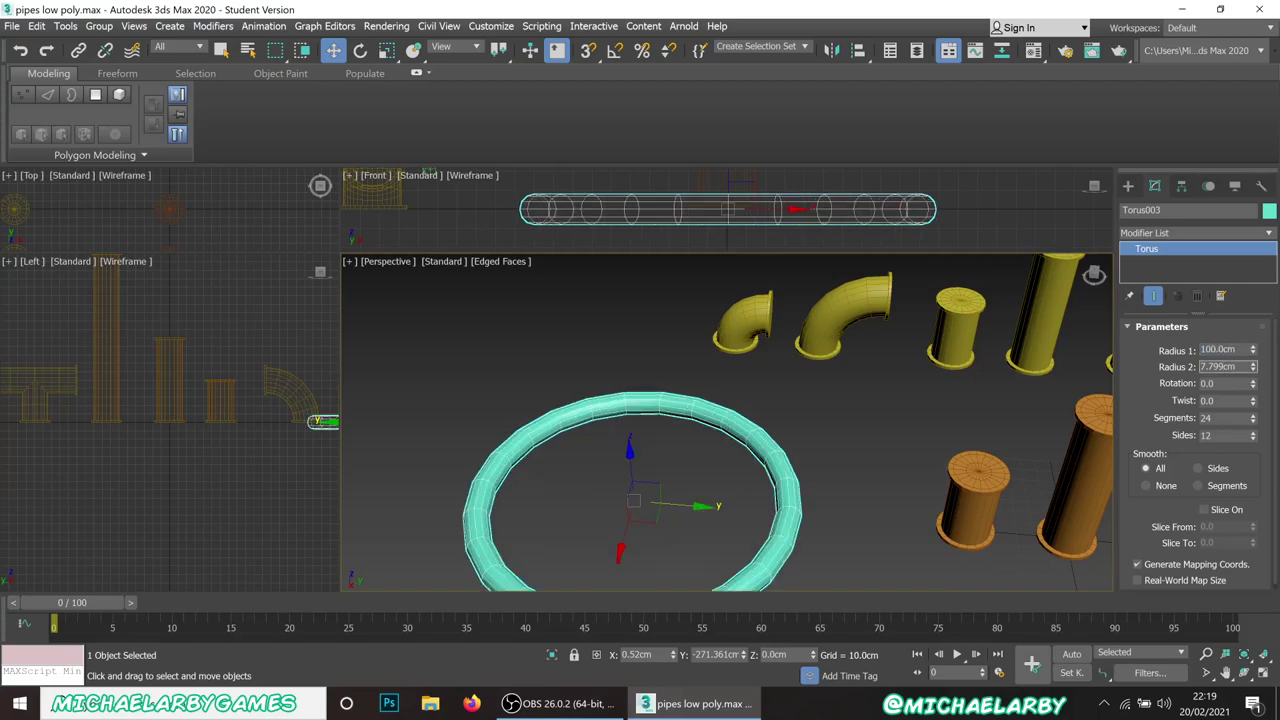
{"action": "type", "text": "15"}
{"action": "key", "text": "Return"}
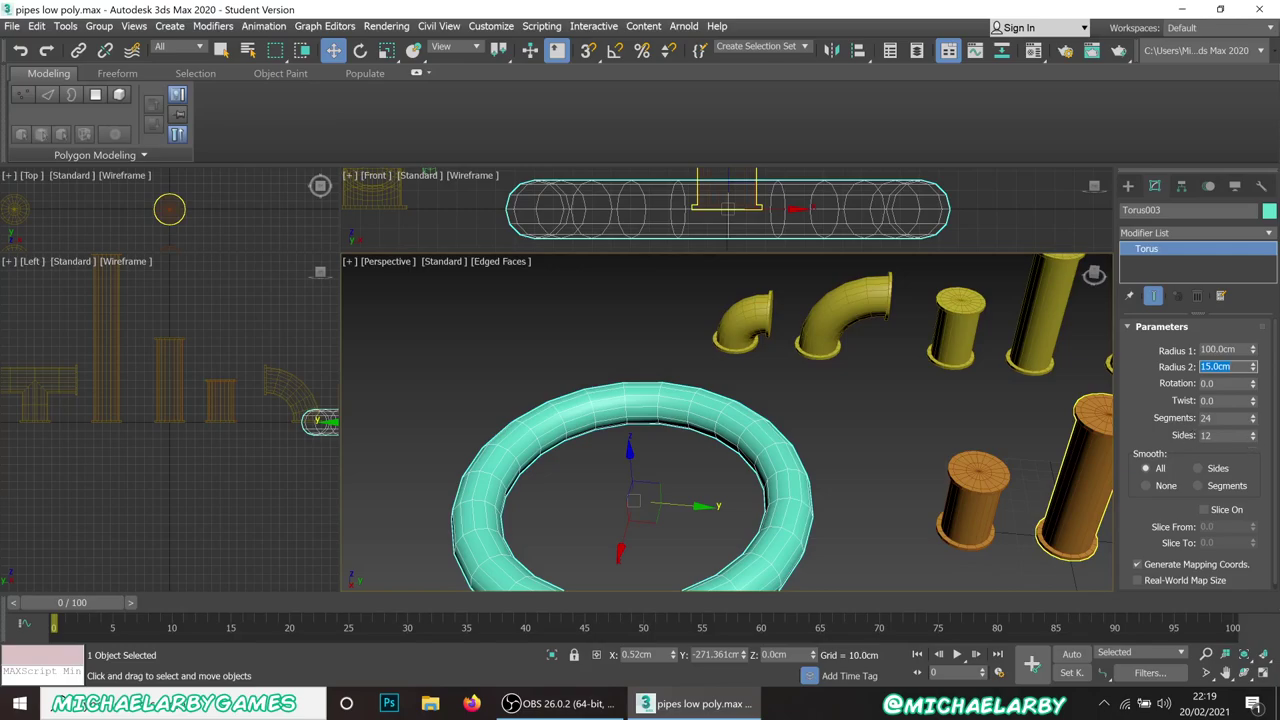
Set the torus to 20 sides and 40 segments
{"action": "left_click_drag", "start_coordinate": [1254, 436], "coordinate": [1254, 436]}
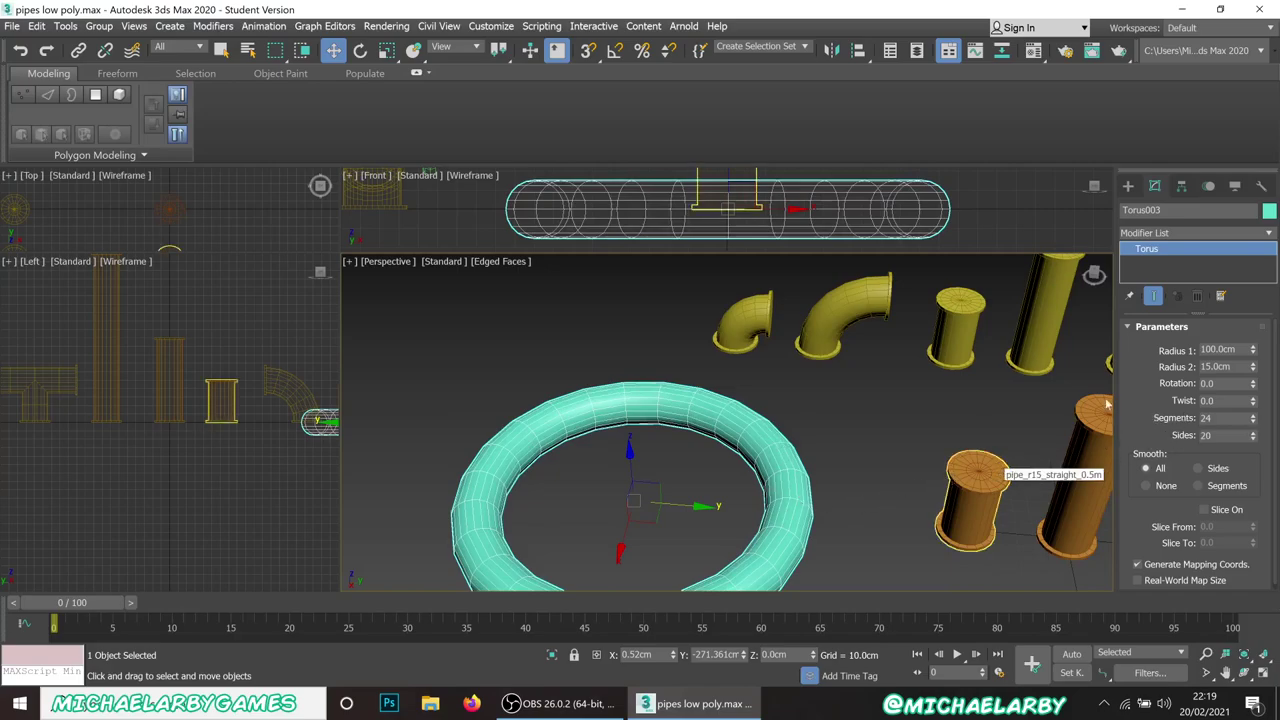
{"action": "middle_click_drag", "start_coordinate": [803, 420], "coordinate": [784, 376], "text": "alt"}
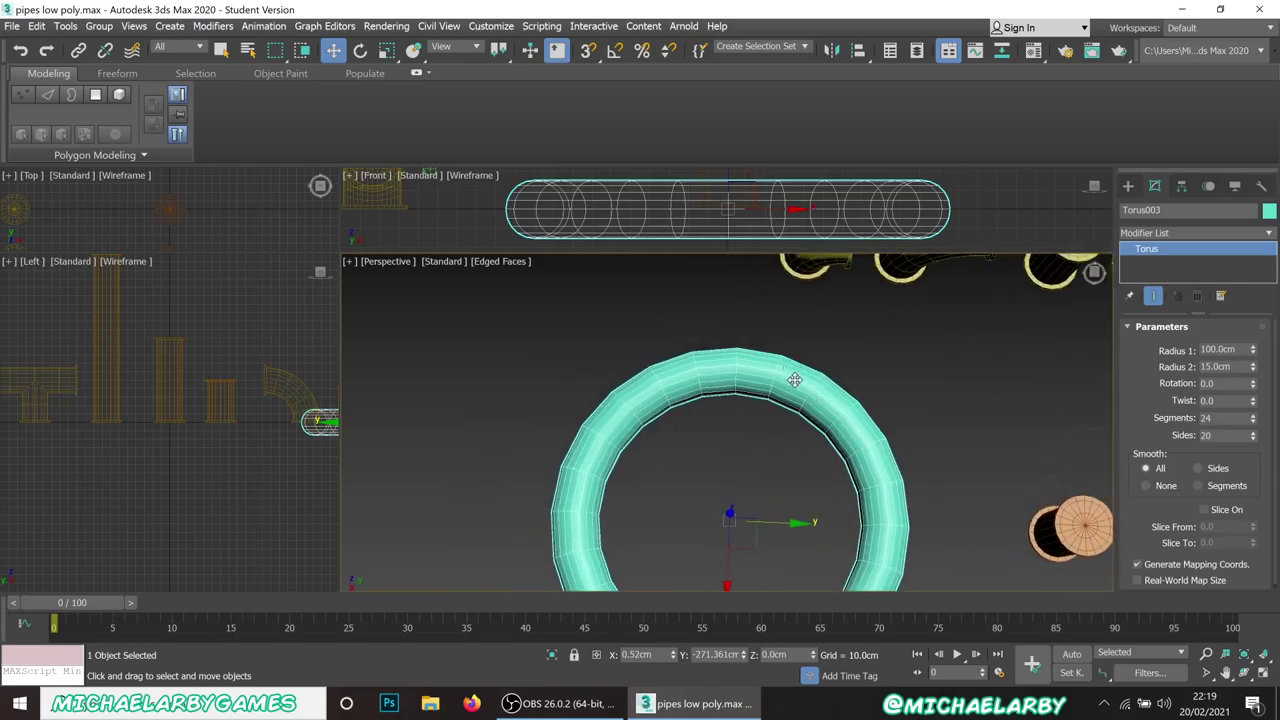
{"action": "key", "text": "z"}
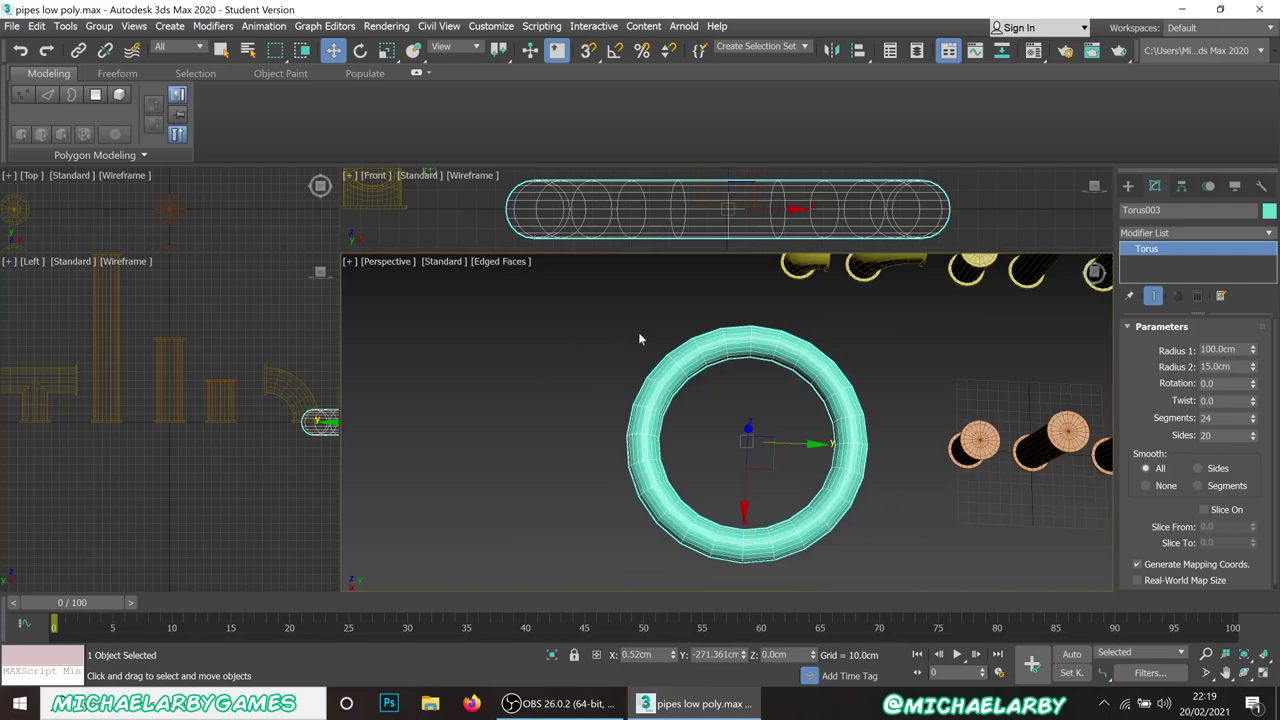
{"action": "left_click_drag", "start_coordinate": [1256, 425], "coordinate": [1255, 420]}
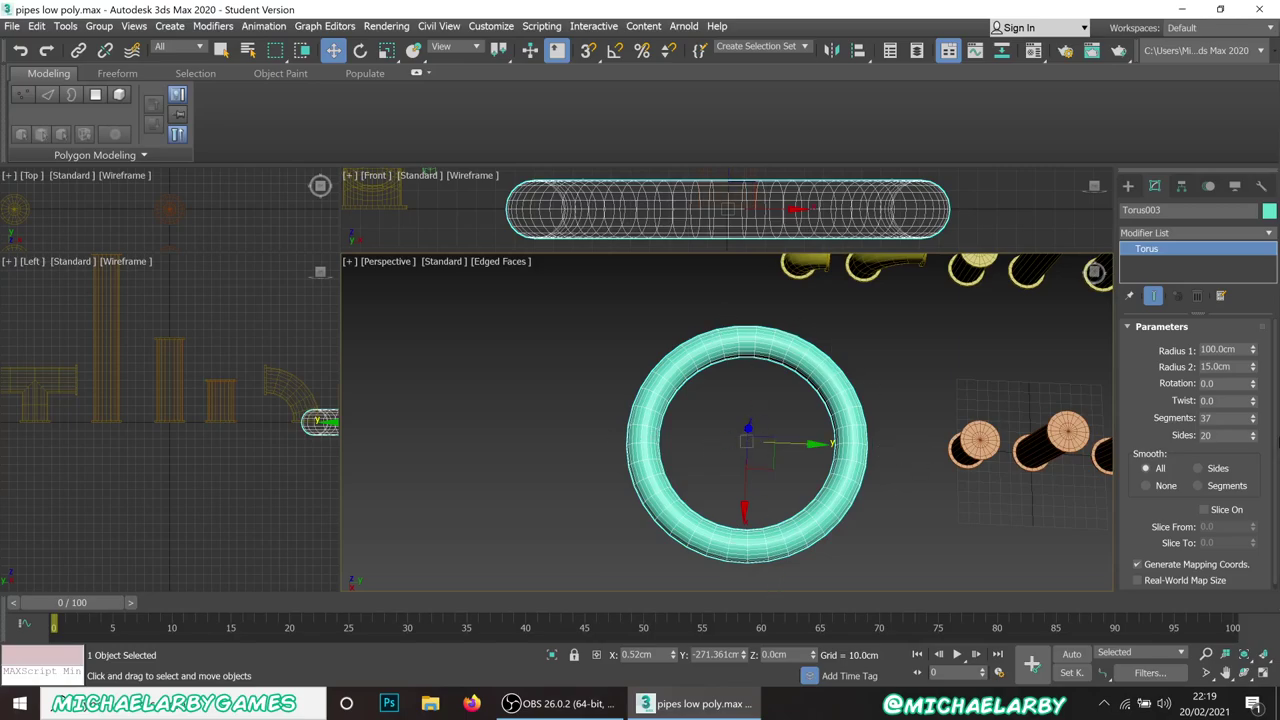
{"action": "double_click", "coordinate": [1222, 418]}
{"action": "type", "text": "40"}
{"action": "key", "text": "Return"}
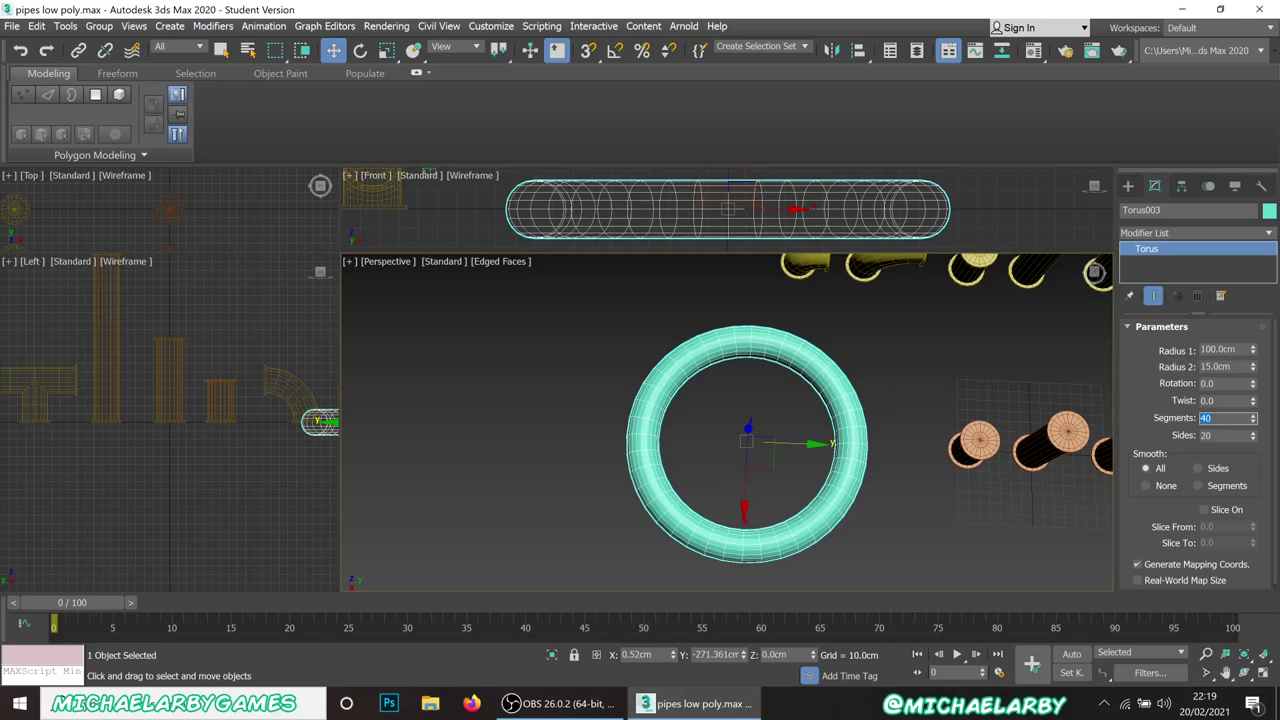
Set the torus's Radius 1 to 98 cm and convert it to an Editable Poly
{"action": "key", "text": "Tab"}
{"action": "key", "text": "Tab"}
{"action": "middle_click_drag", "start_coordinate": [1040, 443], "coordinate": [995, 447], "text": "alt"}
{"action": "middle_click_drag", "start_coordinate": [835, 410], "coordinate": [841, 450], "text": "alt"}
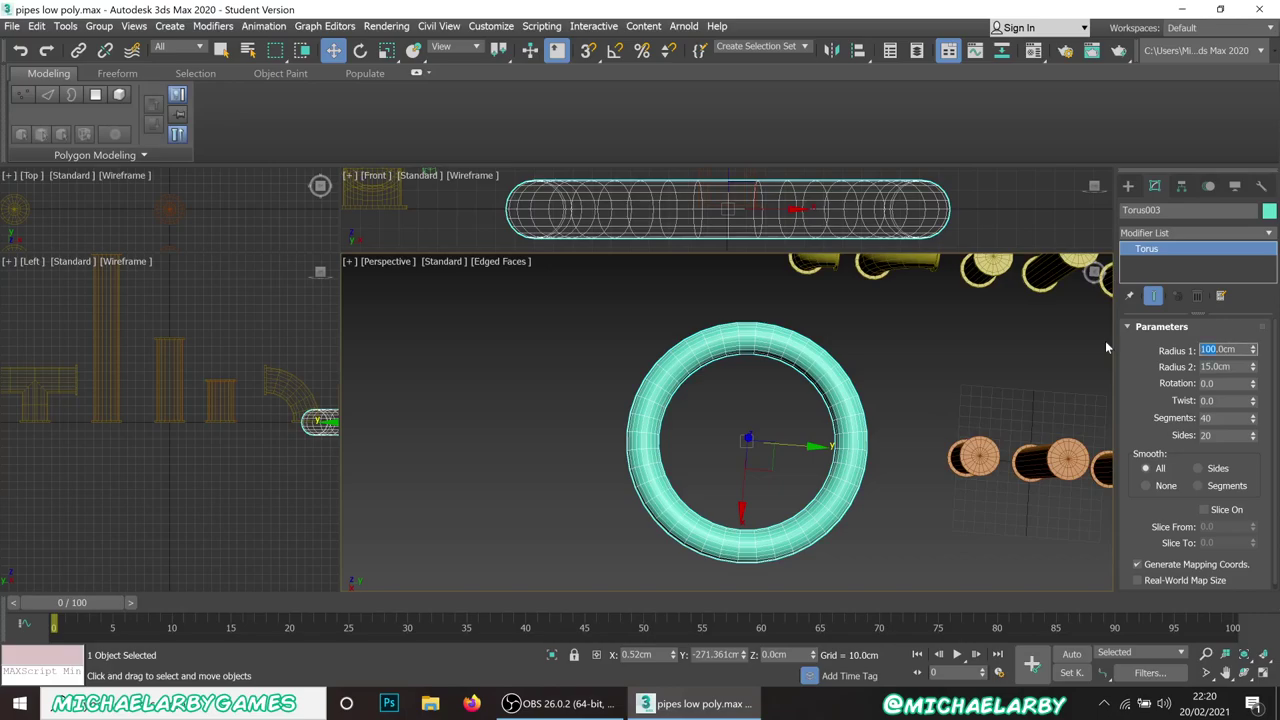
{"action": "type", "text": "8.0cm"}
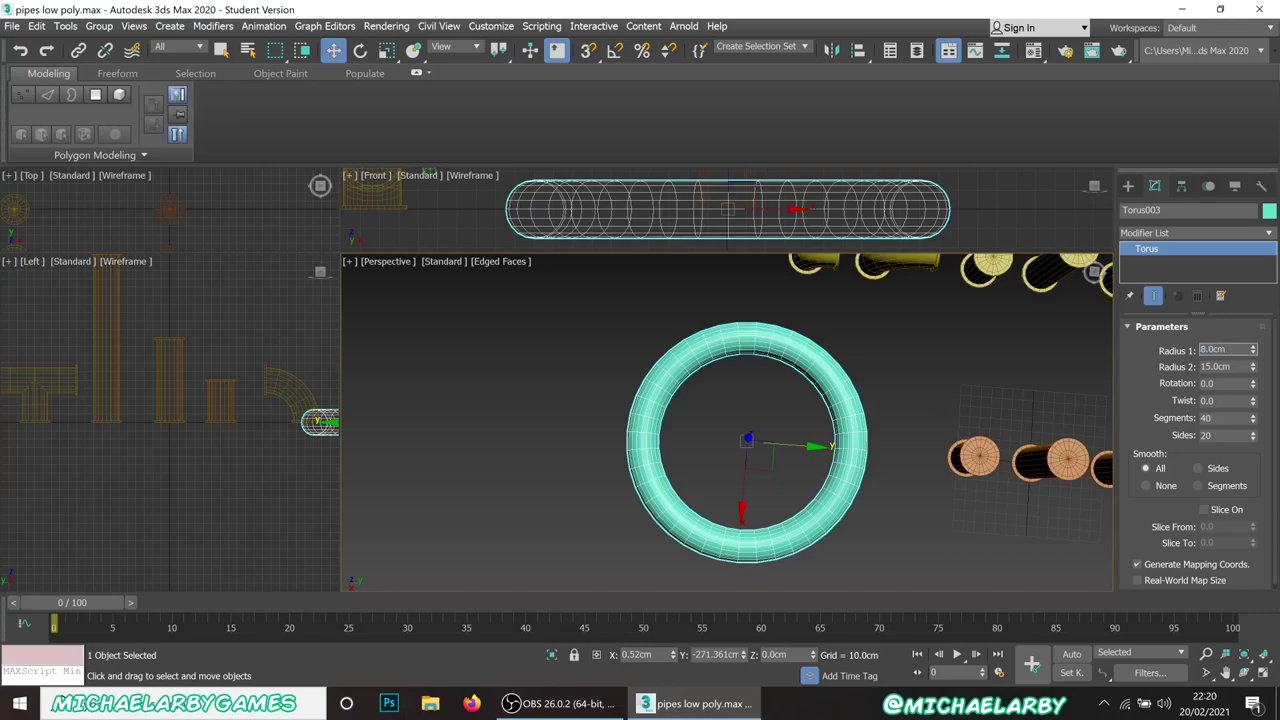
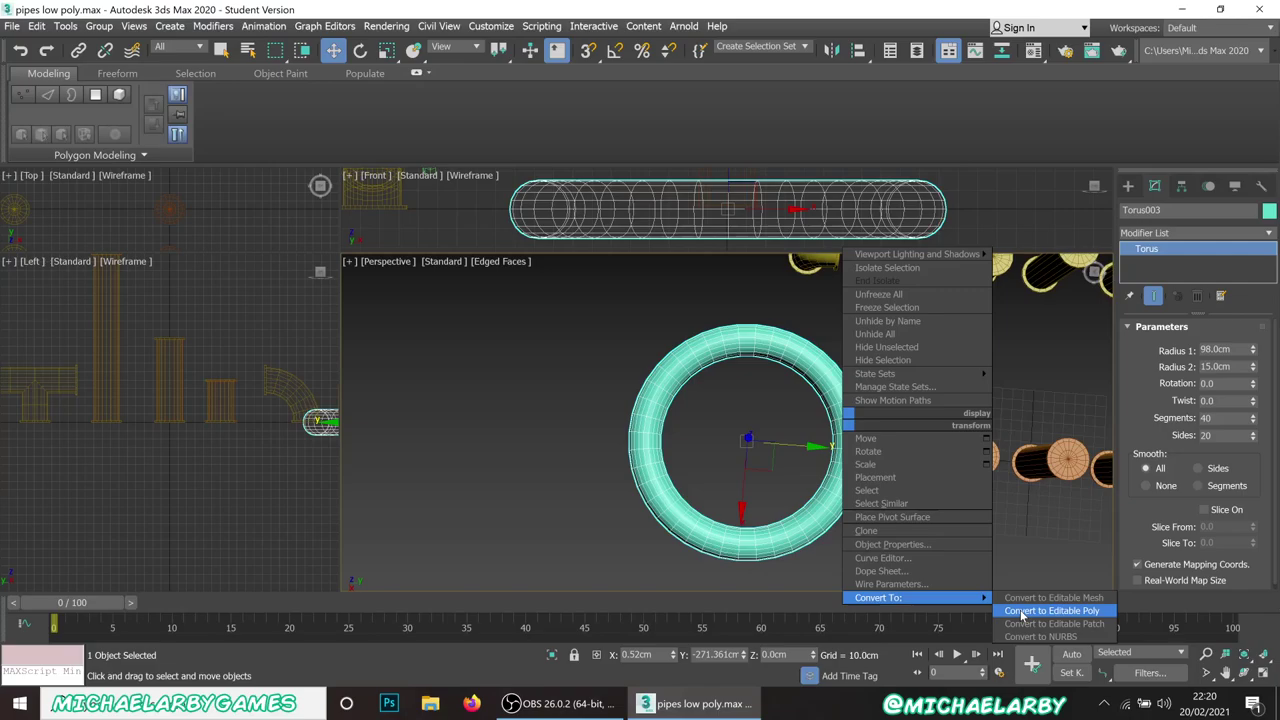
{"action": "left_click", "coordinate": [1021, 612]}
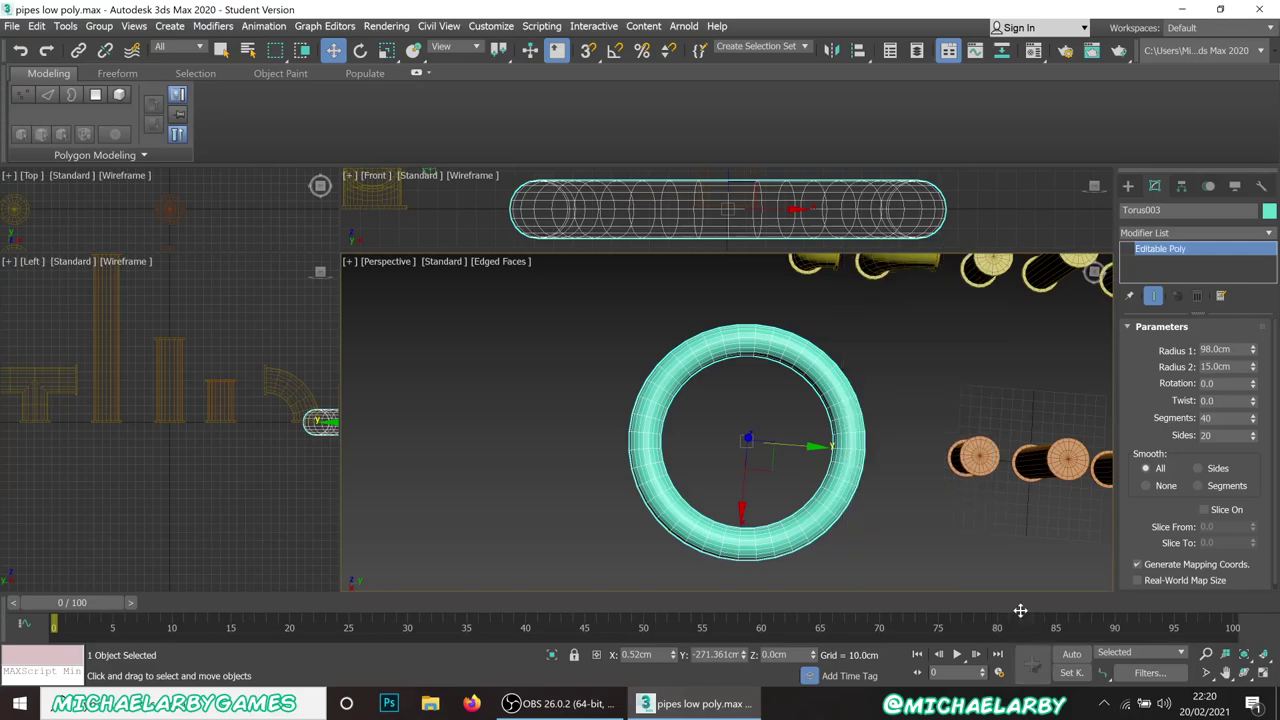
In polygon editing, select the torus half on the negative X side of its centre in the Top view and delete it
{"action": "left_click", "coordinate": [1207, 347]}
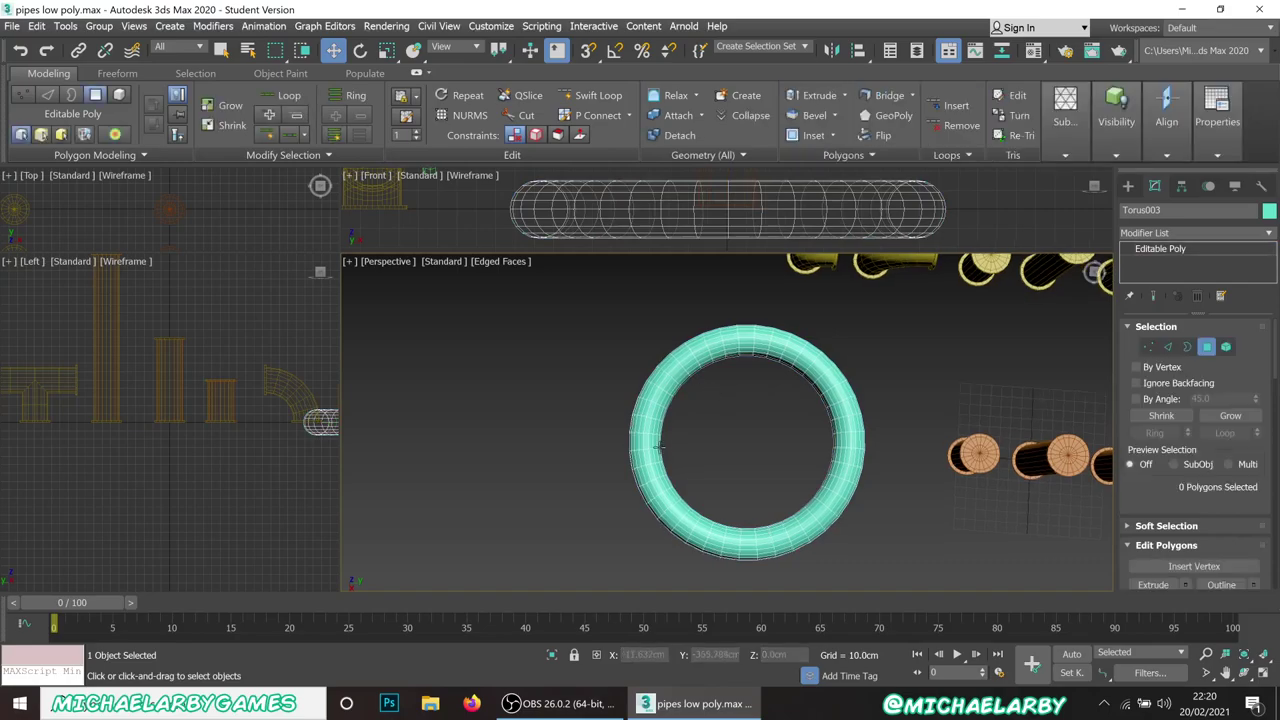
{"action": "key", "text": "t"}
{"action": "scroll", "coordinate": [806, 395], "scroll_direction": "down", "scroll_amount": 6}
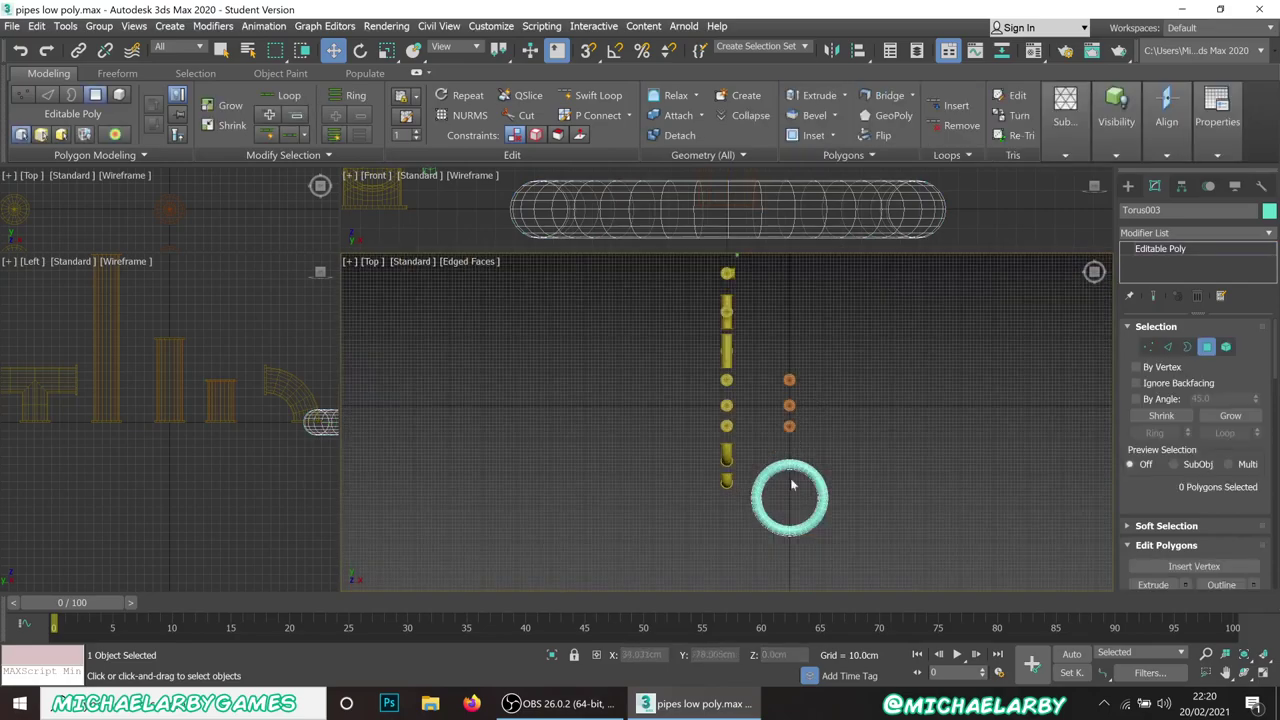
{"action": "scroll", "coordinate": [822, 565], "scroll_direction": "up", "scroll_amount": 3}
{"action": "scroll", "coordinate": [822, 565], "scroll_direction": "up", "scroll_amount": 2}
{"action": "scroll", "coordinate": [817, 343], "scroll_direction": "down", "scroll_amount": 1}
{"action": "scroll", "coordinate": [680, 338], "scroll_direction": "up", "scroll_amount": 1}
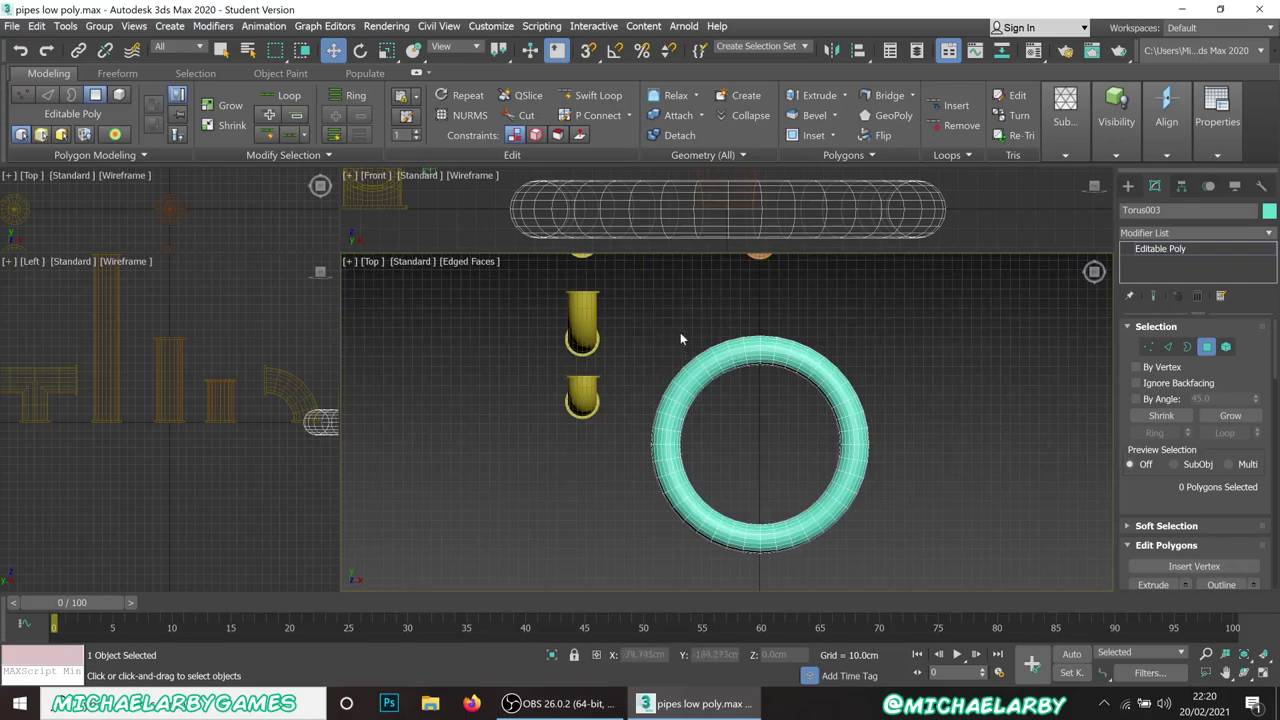
{"action": "left_click_drag", "start_coordinate": [631, 292], "coordinate": [755, 616]}
{"action": "key", "text": "Delete"}
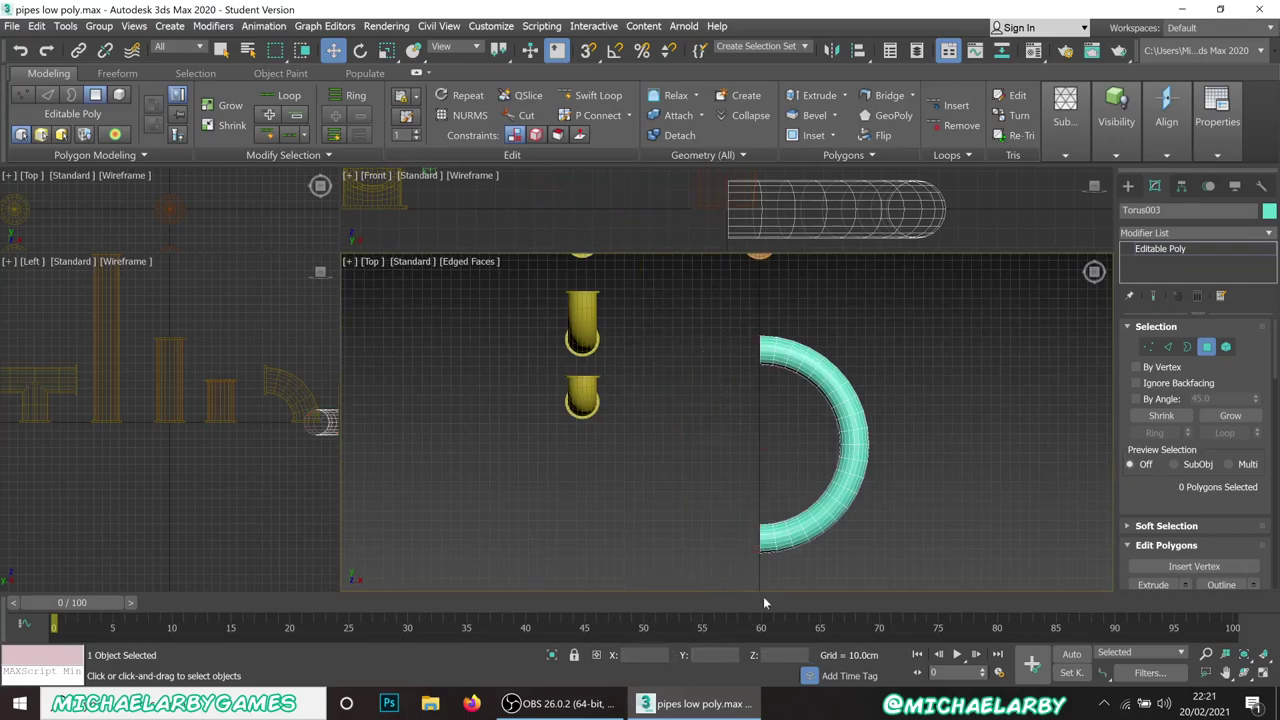
Delete the lower half of the remaining arc, leaving a quarter bend, and exit polygon editing in the Perspective view
{"action": "left_click_drag", "start_coordinate": [720, 453], "coordinate": [913, 582]}
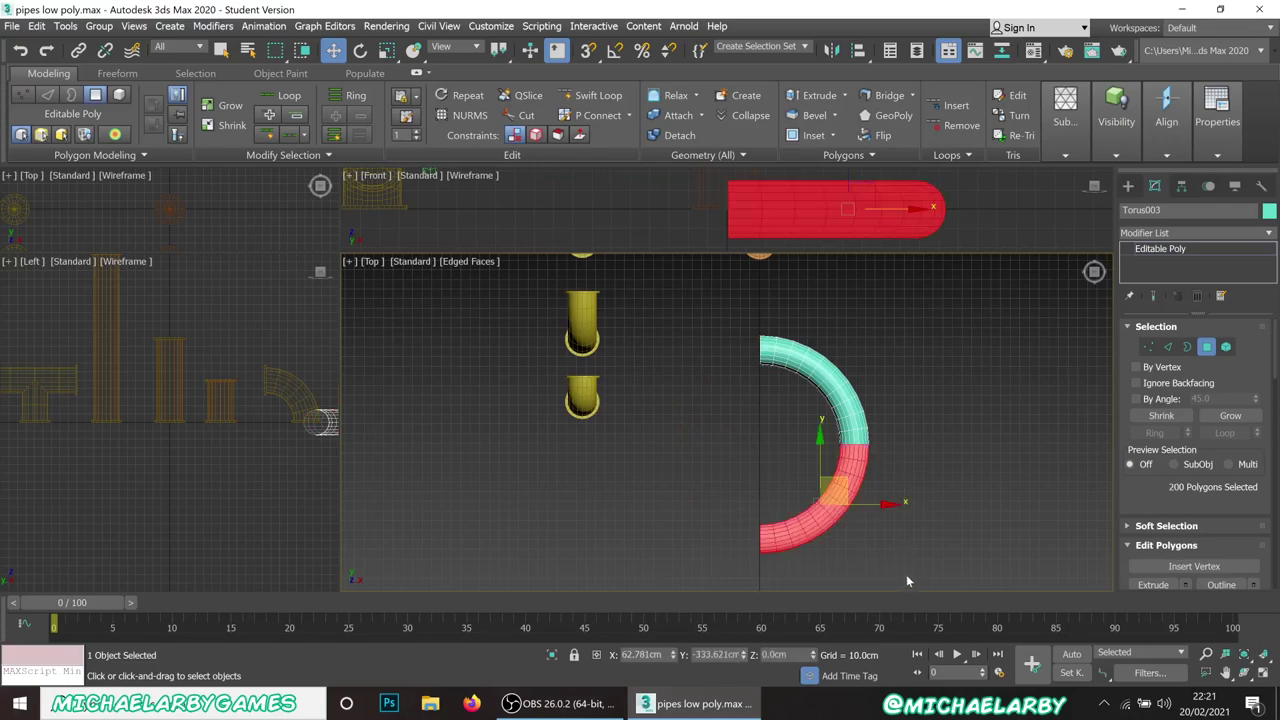
{"action": "key", "text": "Delete"}
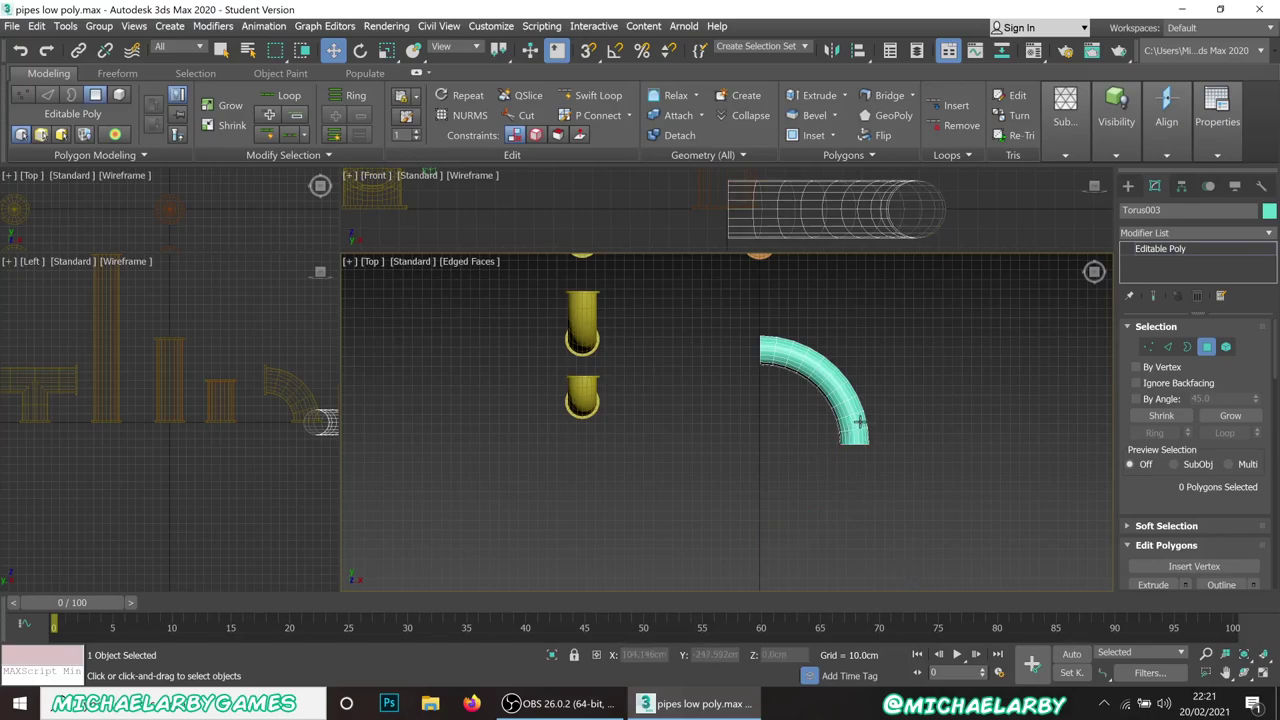
{"action": "middle_click_drag", "start_coordinate": [858, 422], "coordinate": [804, 396], "text": "alt"}
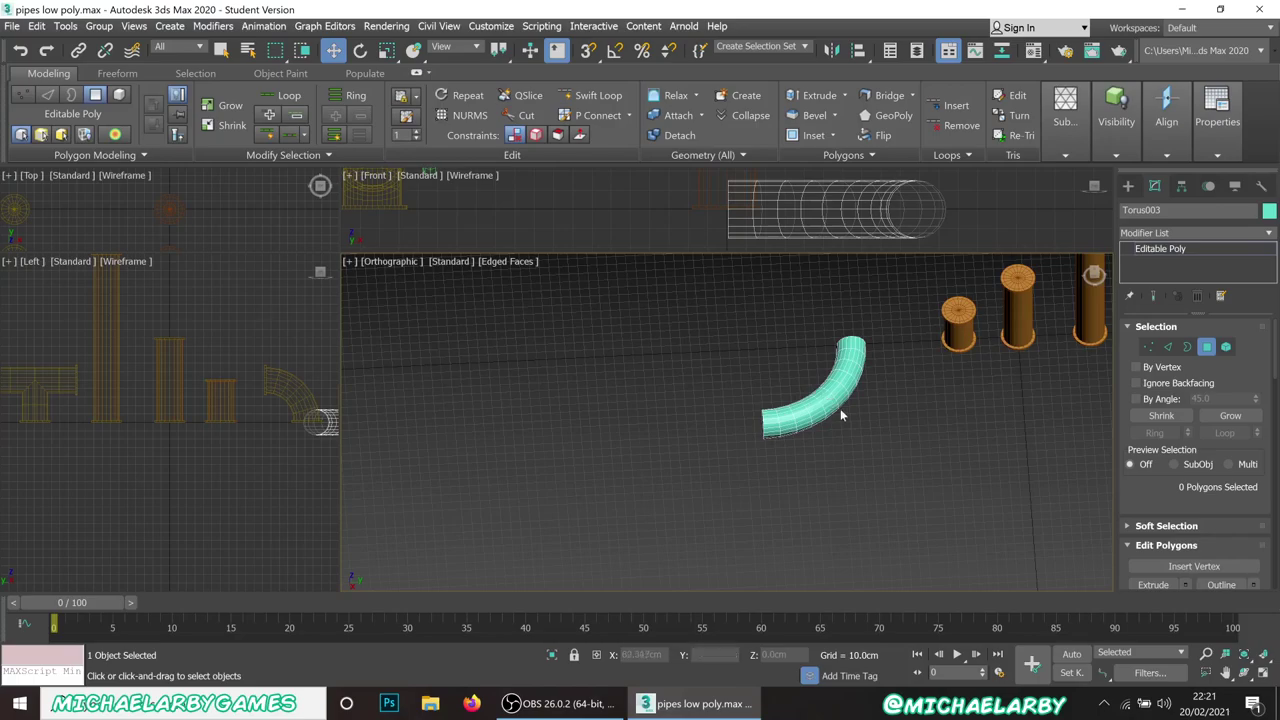
{"action": "key", "text": "p"}
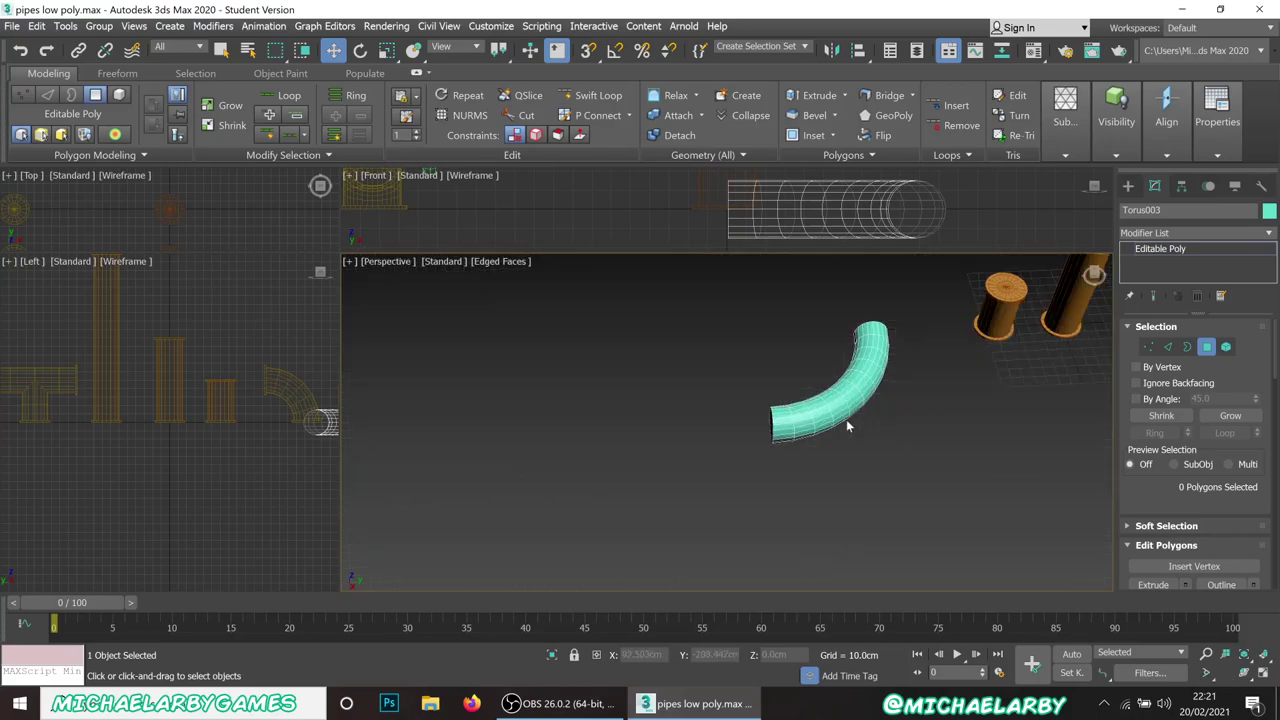
{"action": "right_click", "coordinate": [859, 416]}
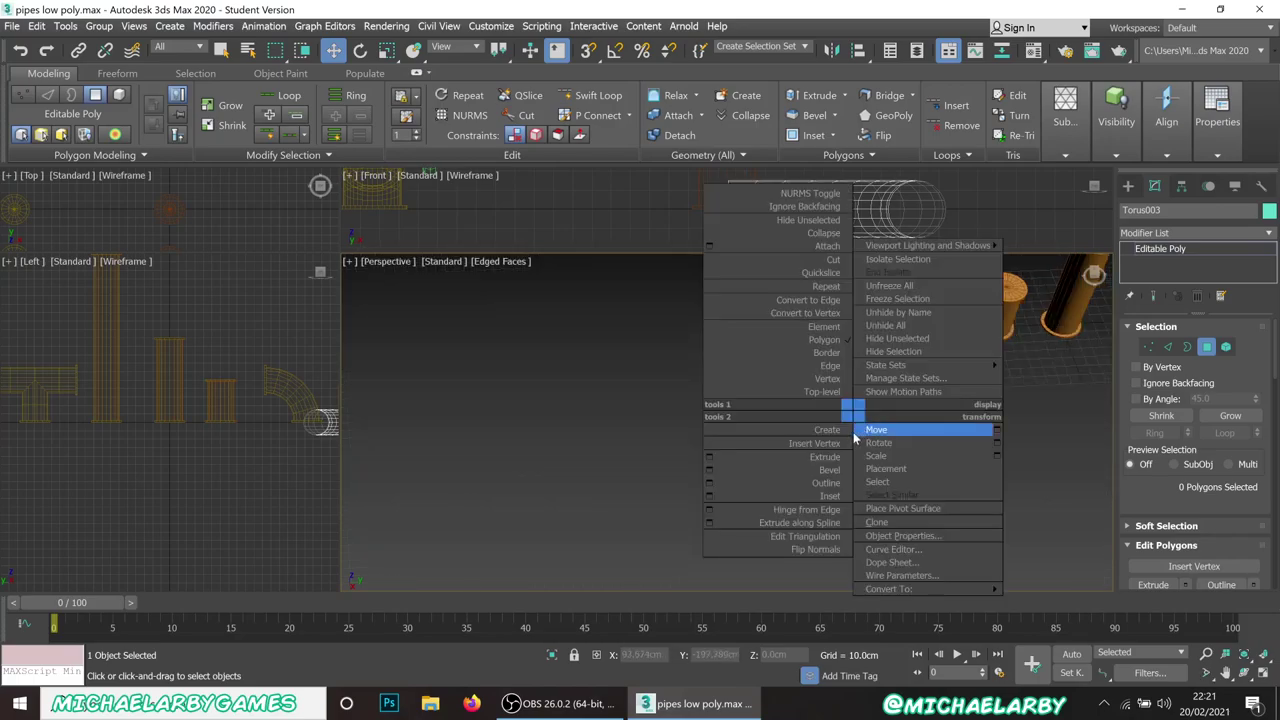
{"action": "left_click", "coordinate": [817, 394]}
{"action": "middle_click_drag", "start_coordinate": [846, 430], "coordinate": [795, 543], "text": "alt"}
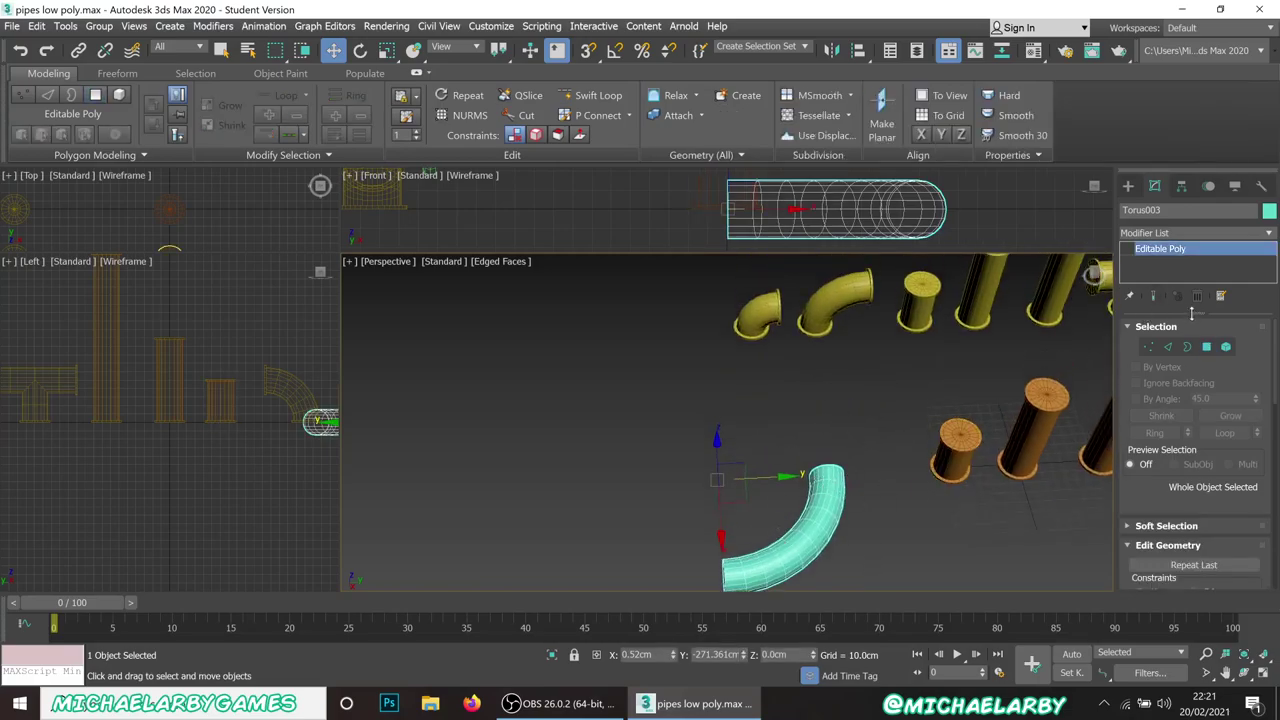
Create a second torus beside the quarter bend, with Radius 1 about 36.9 cm and Radius 2 about 9.8 cm
{"action": "left_click", "coordinate": [1128, 186]}
{"action": "left_click", "coordinate": [1160, 336]}
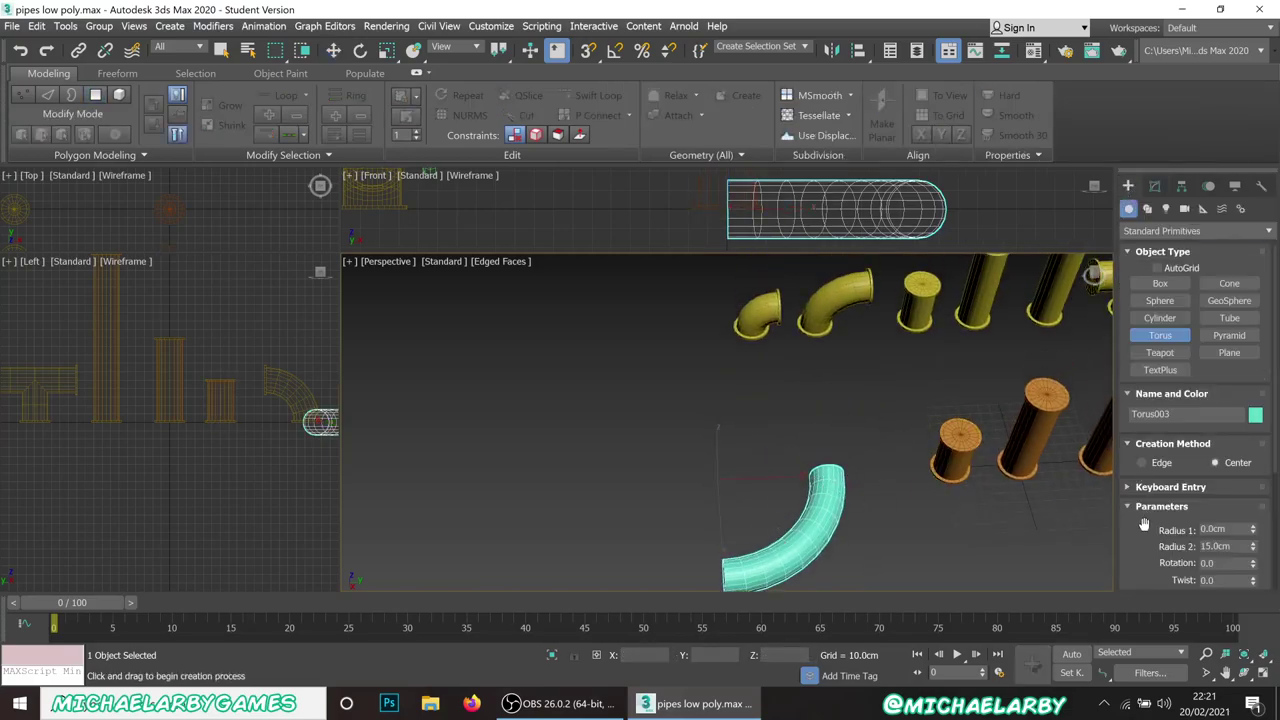
{"action": "middle_click_drag", "start_coordinate": [572, 543], "coordinate": [771, 414]}
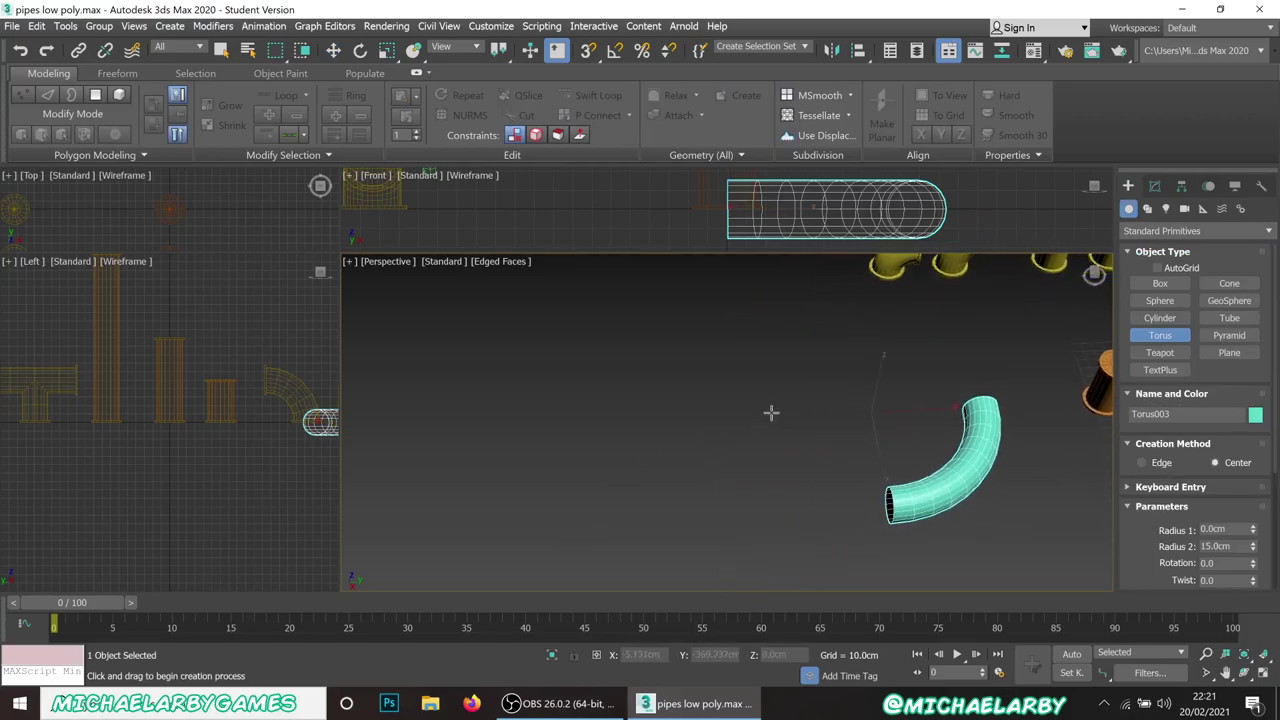
{"action": "left_click_drag", "start_coordinate": [710, 432], "coordinate": [740, 458]}
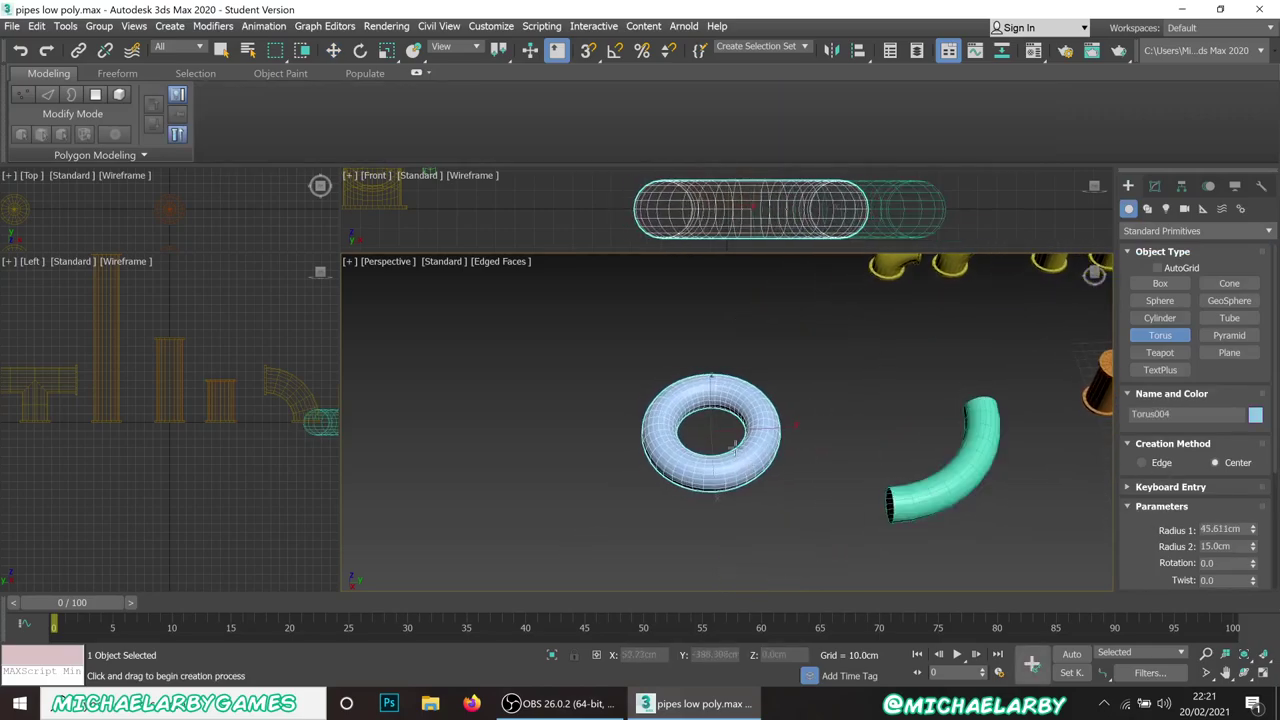
{"action": "left_click", "coordinate": [734, 447]}
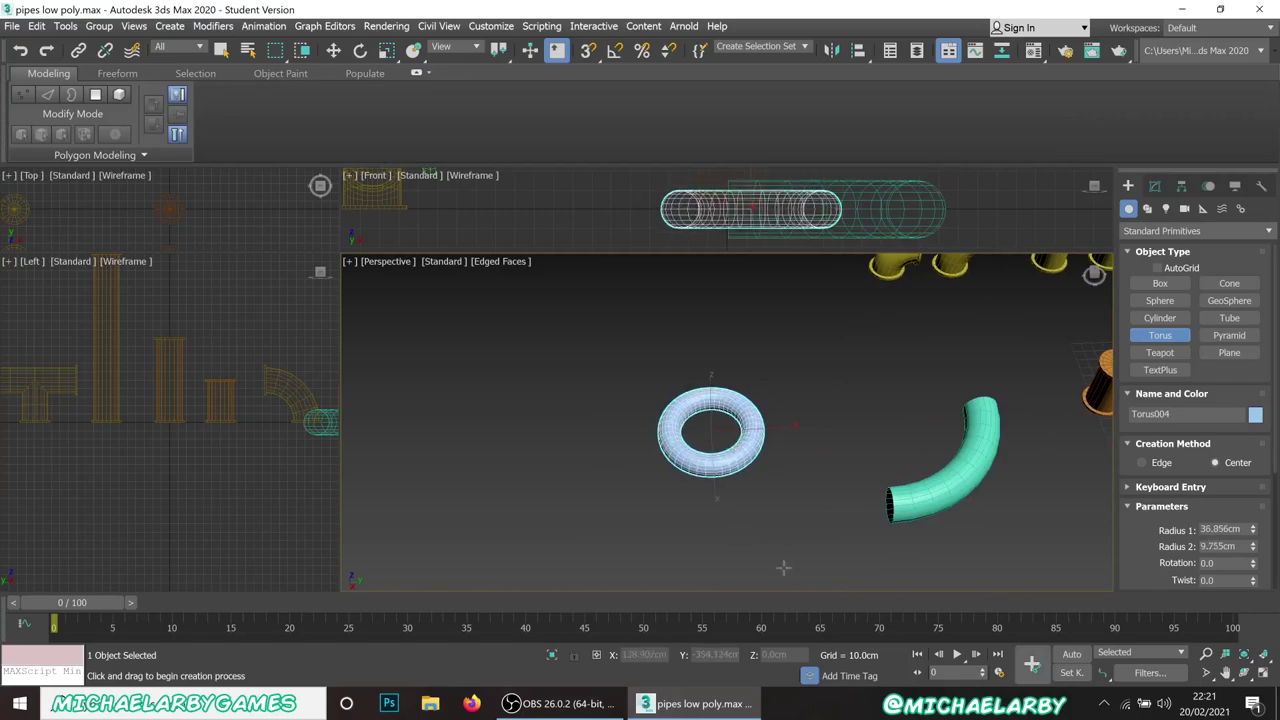
Set the second torus's Radius 1 to 24 cm and Radius 2 to 15 cm
{"action": "scroll", "coordinate": [1190, 492], "scroll_direction": "down", "scroll_amount": 2}
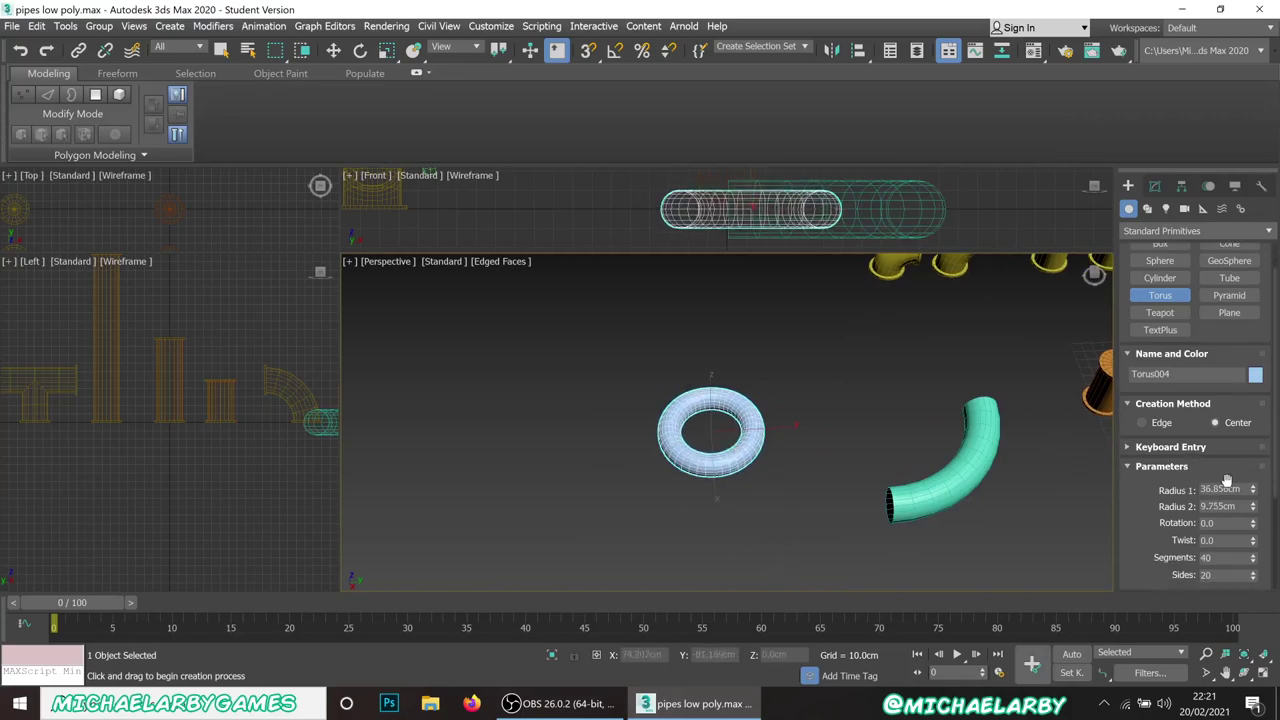
{"action": "double_click", "coordinate": [1220, 489]}
{"action": "type", "text": "24cm"}
{"action": "key", "text": "Return"}
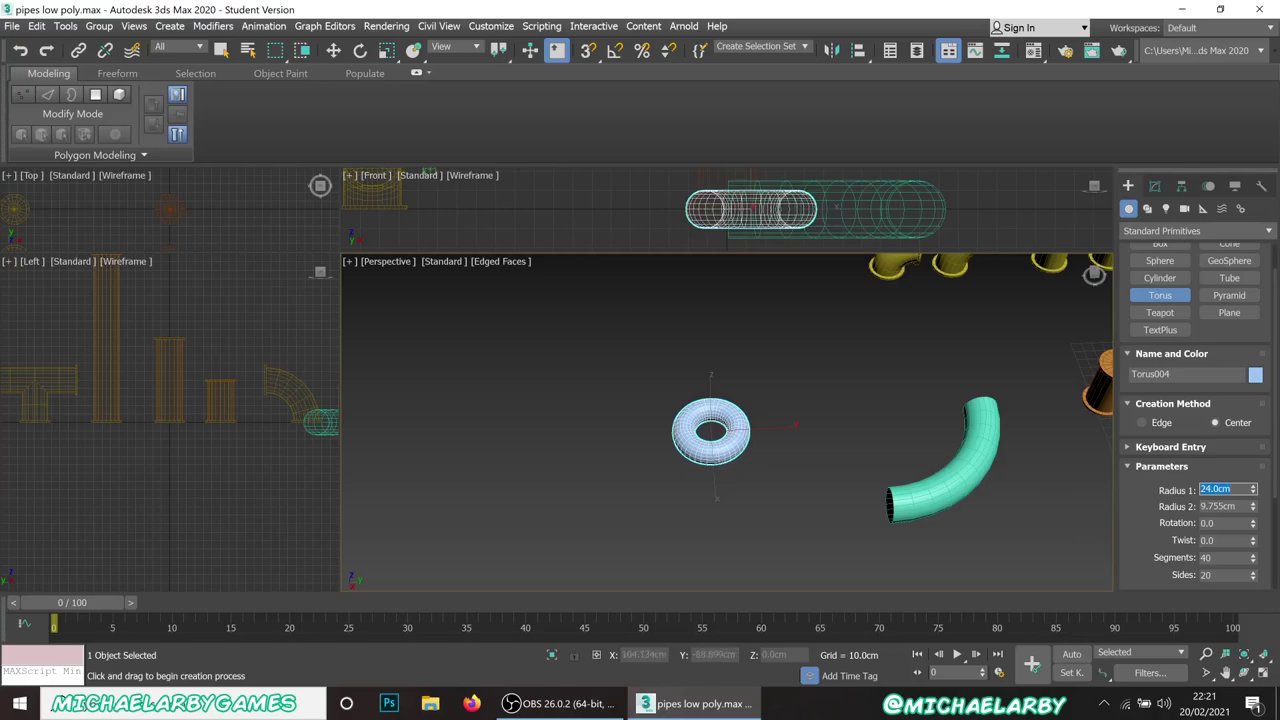
{"action": "key", "text": "Tab"}
{"action": "type", "text": "15cm"}
{"action": "key", "text": "Return"}
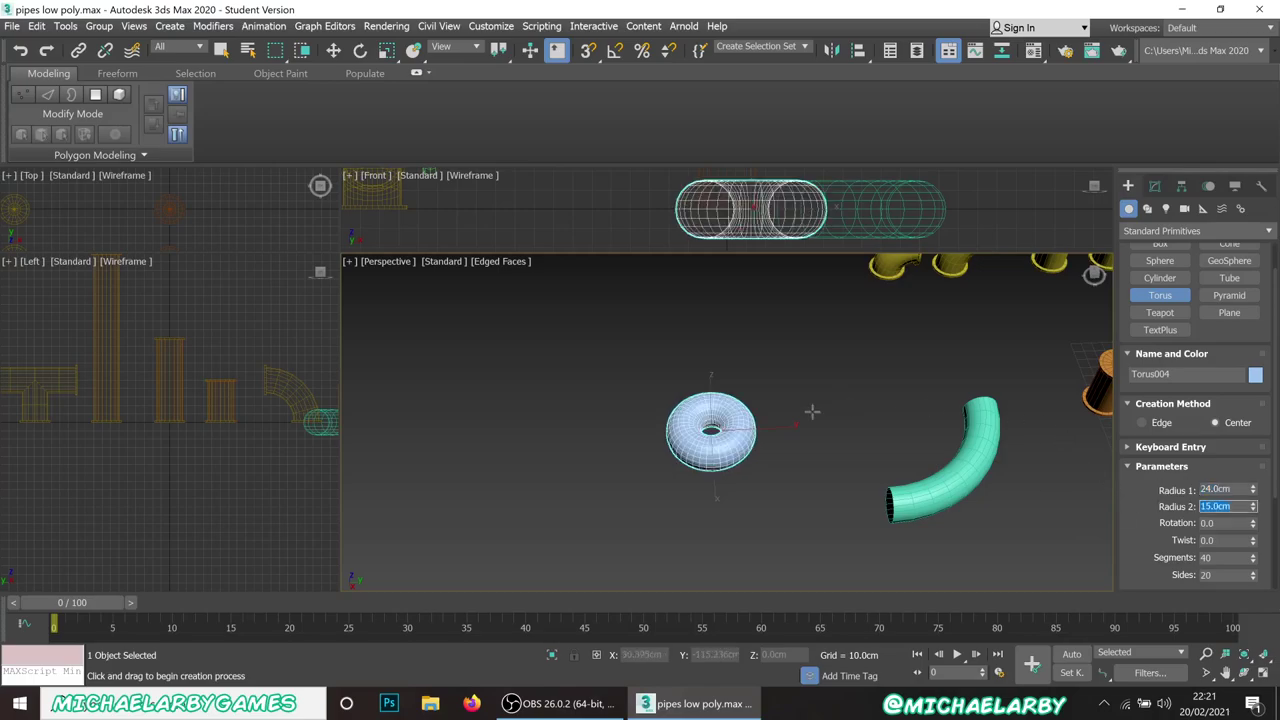
Move the small torus farther from the quarter bend, to about X 49 cm, Y -553 cm, and deselect it
{"action": "middle_click_drag", "start_coordinate": [806, 420], "coordinate": [723, 448]}
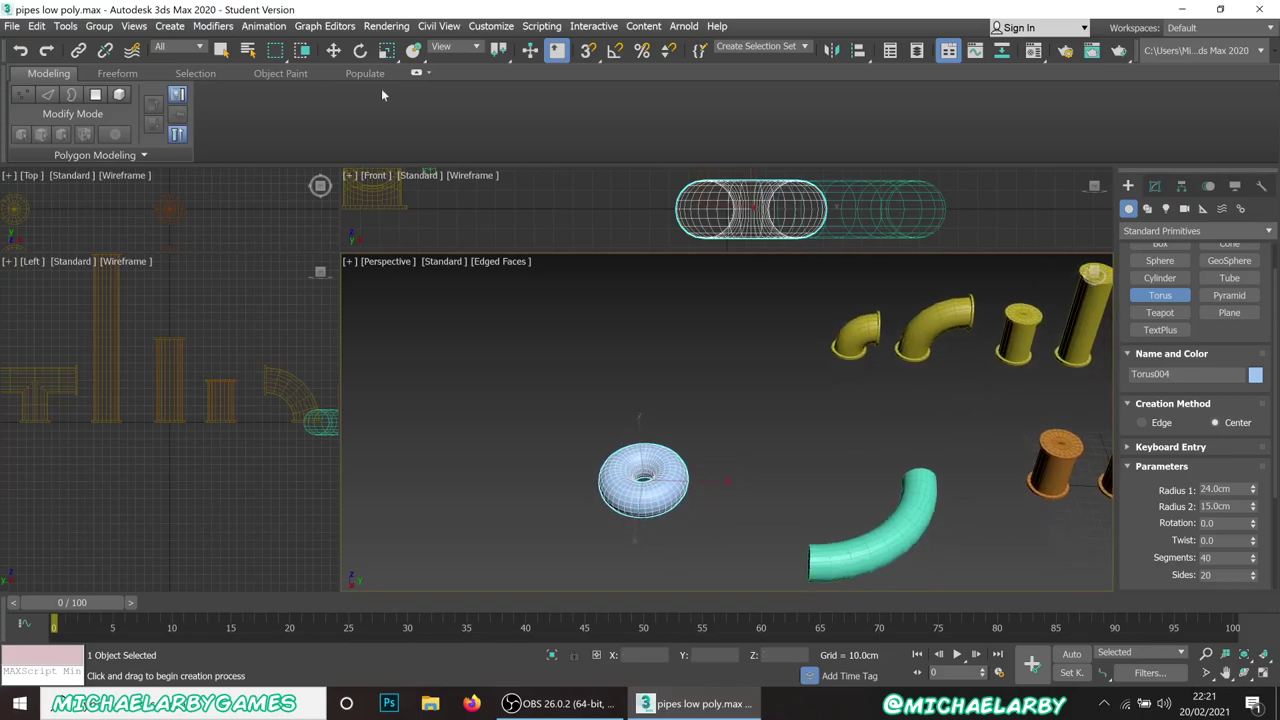
{"action": "left_click", "coordinate": [334, 50]}
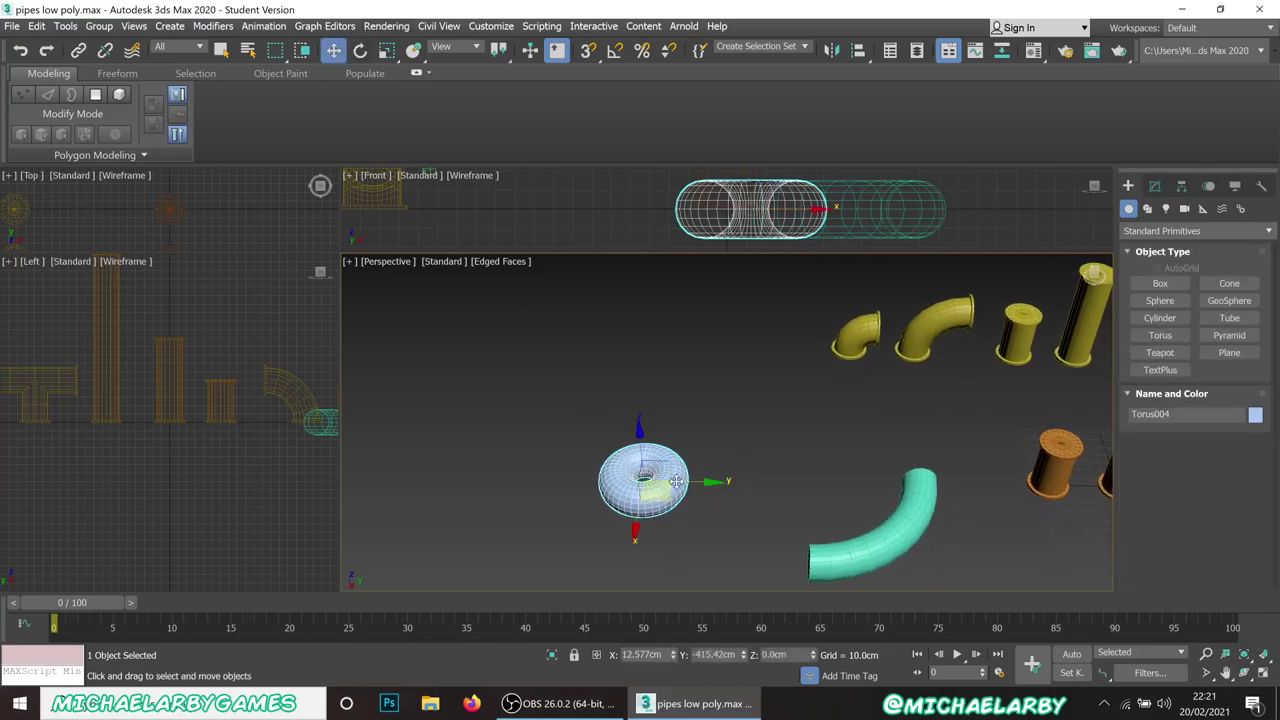
{"action": "left_click_drag", "start_coordinate": [670, 490], "coordinate": [497, 523]}
{"action": "left_click", "coordinate": [1155, 186]}
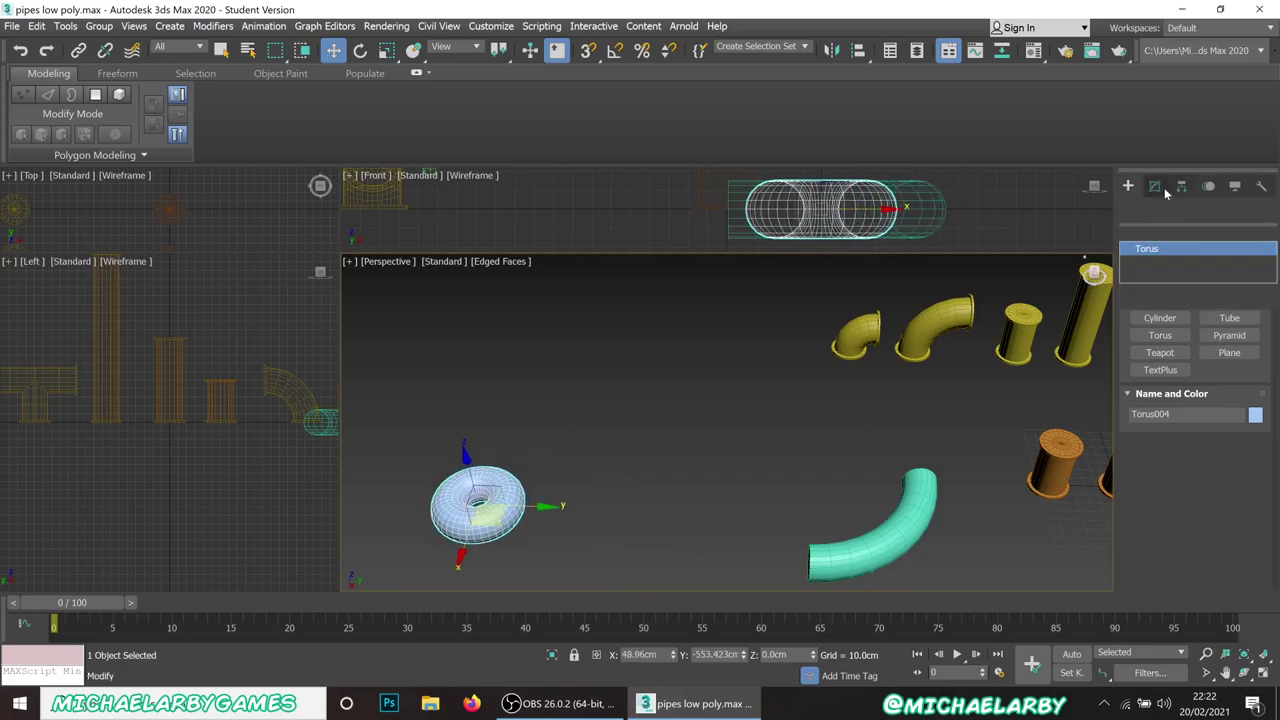
{"action": "left_click", "coordinate": [521, 548]}
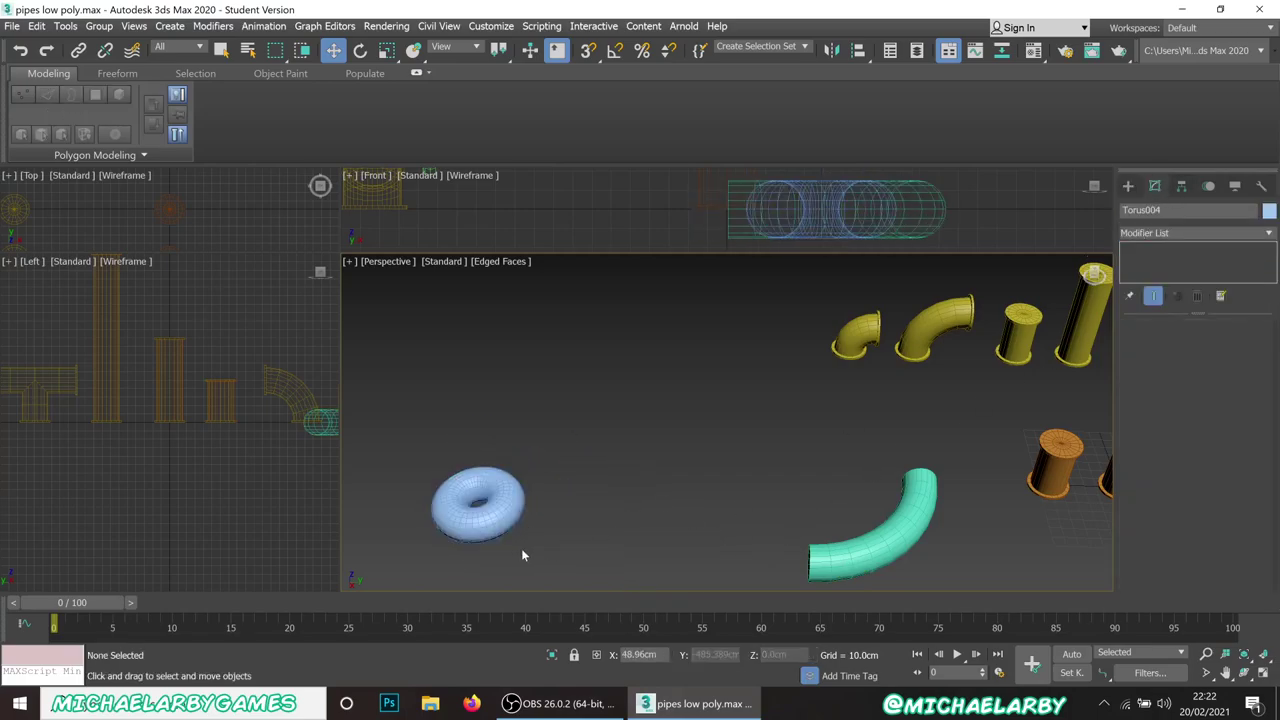
Clone the small torus as one independent copy along Y toward the quarter bend, at about Y -405 cm
{"action": "left_click", "coordinate": [490, 522]}
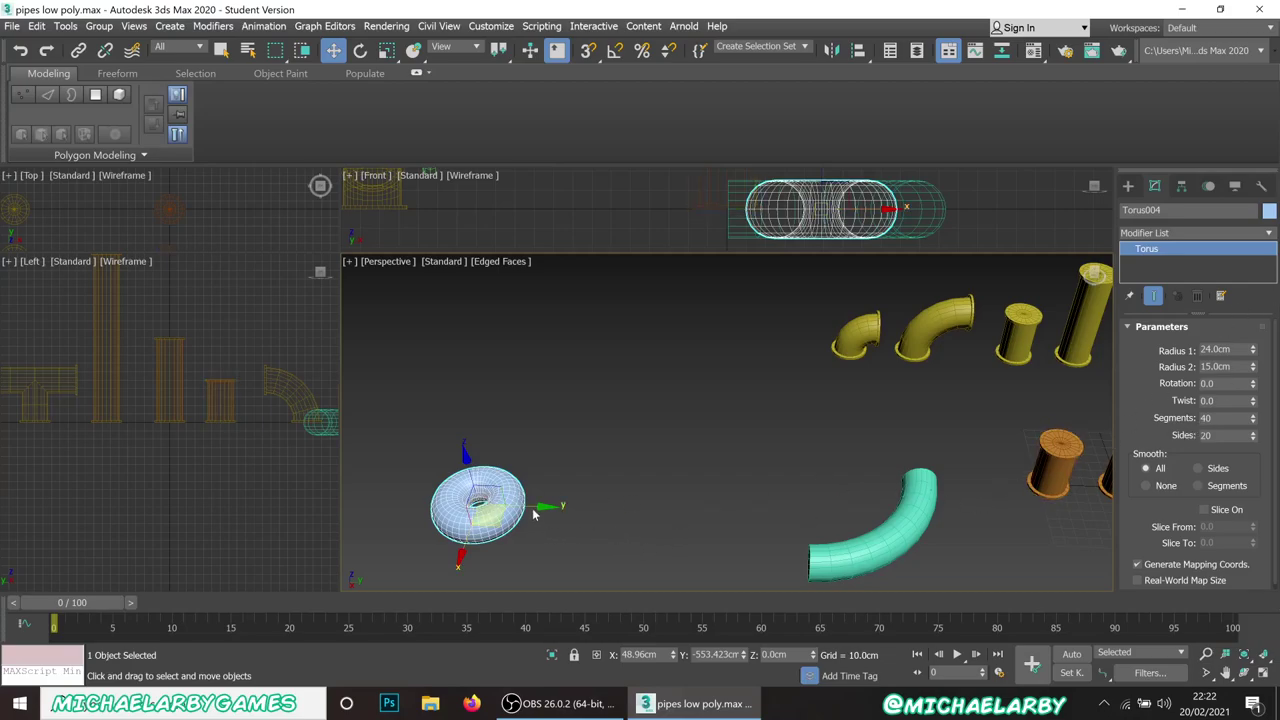
{"action": "left_click_drag", "start_coordinate": [533, 513], "coordinate": [716, 508], "text": "shift"}
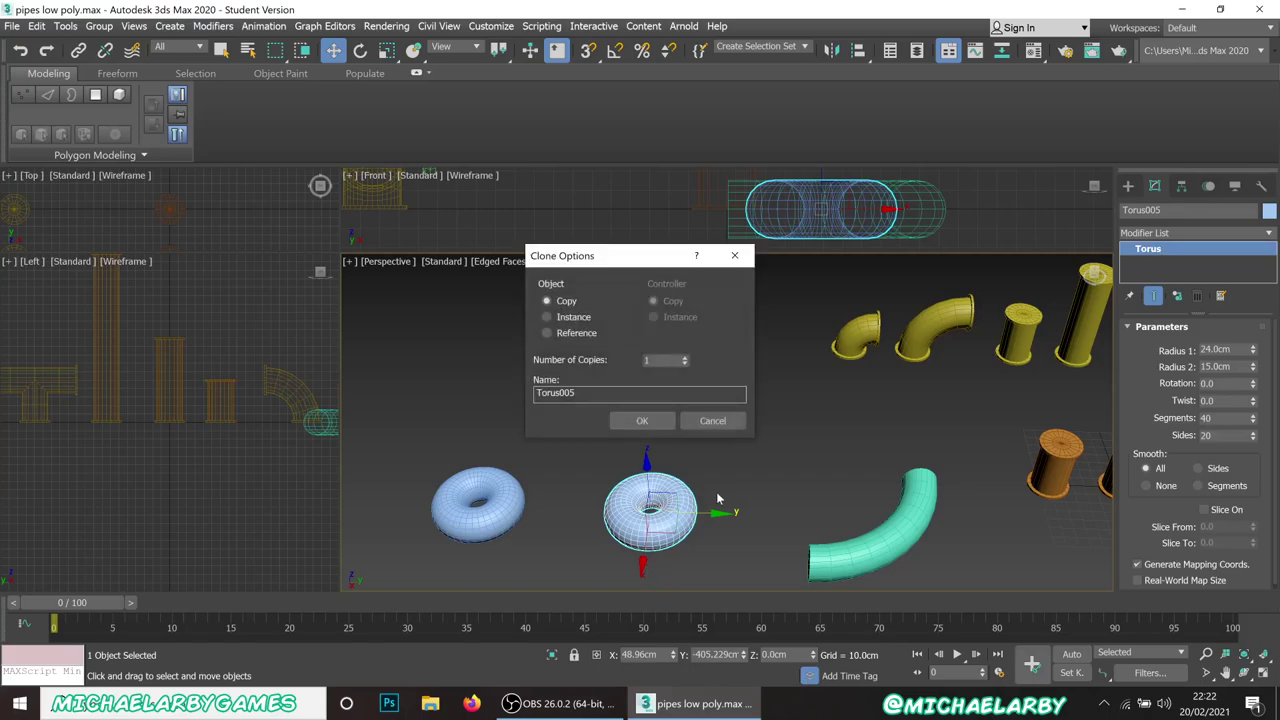
{"action": "left_click", "coordinate": [649, 424]}
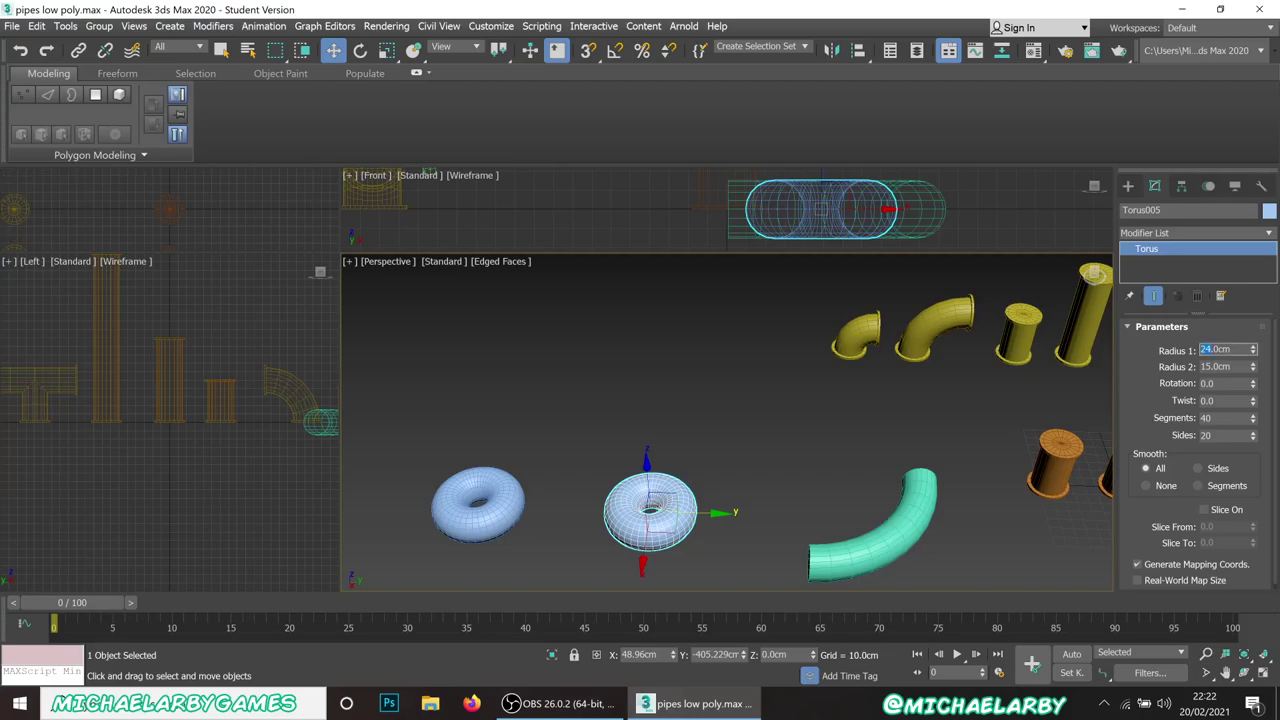
Set the copied torus's Radius 1 to 49 cm, try it over the large yellow bend, and undo that move
{"action": "double_click", "coordinate": [1214, 349]}
{"action": "type", "text": "49"}
{"action": "type", "text": "4"}
{"action": "key", "text": "Return"}
{"action": "type", "text": "49"}
{"action": "key", "text": "Return"}
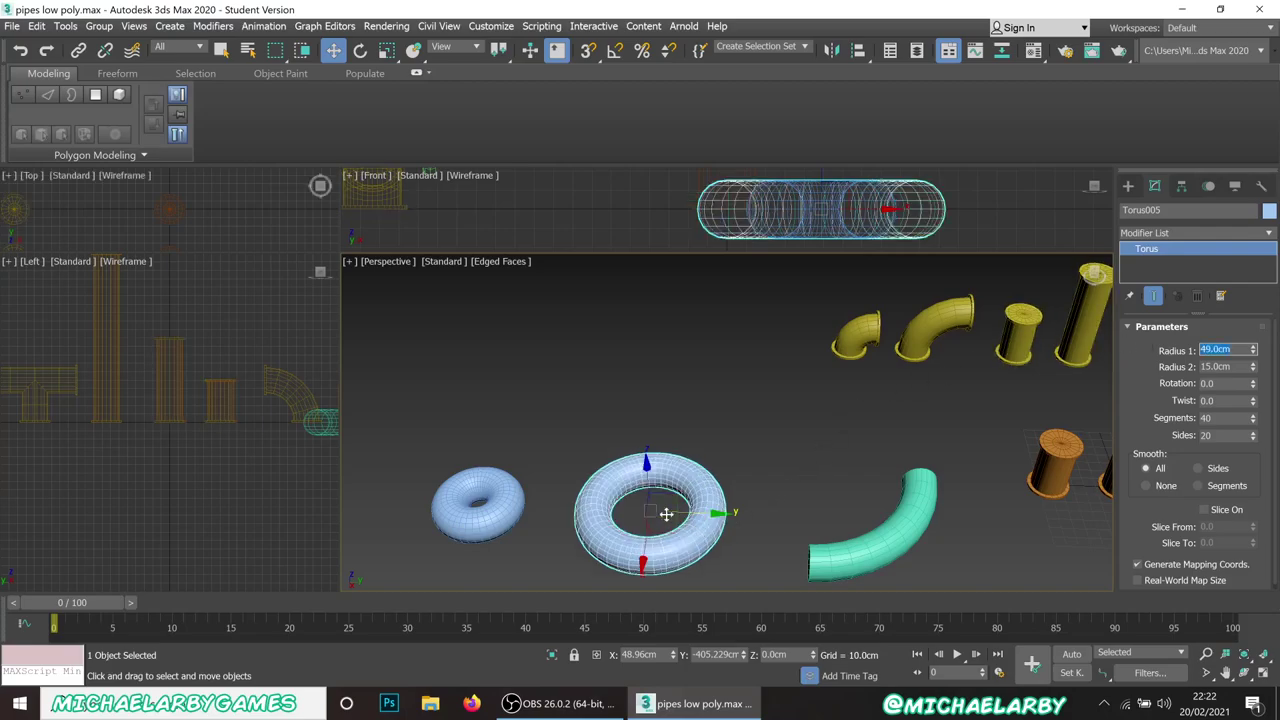
{"action": "left_click_drag", "start_coordinate": [670, 532], "coordinate": [981, 378]}
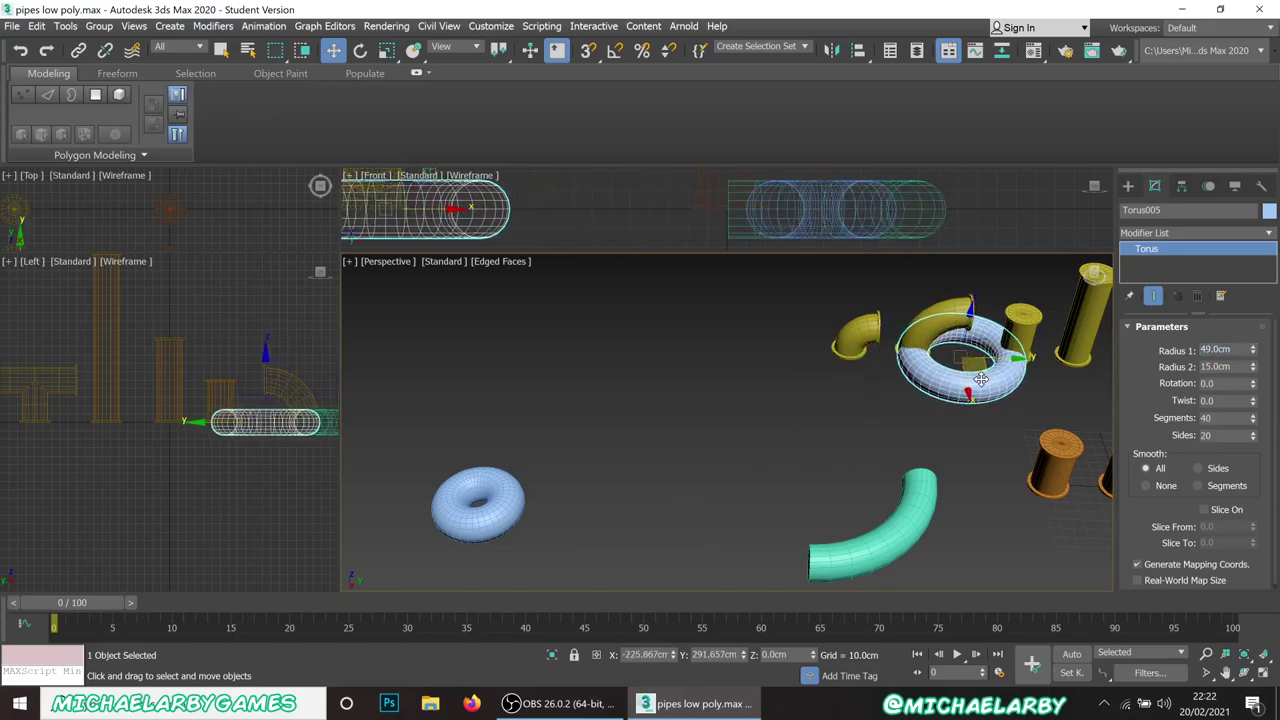
{"action": "key", "text": "ctrl+z"}
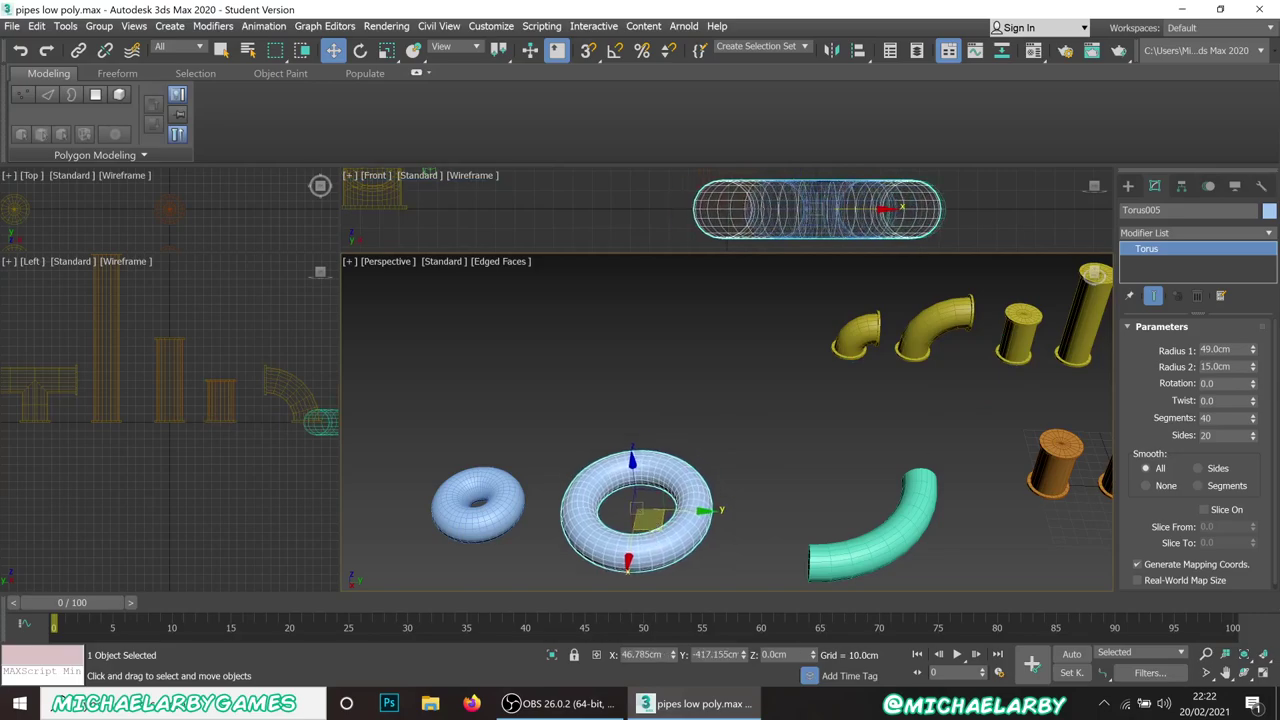
Set the copied torus's Radius 1 to 48 cm
{"action": "double_click", "coordinate": [1215, 349]}
{"action": "type", "text": "48"}
{"action": "key", "text": "Return"}
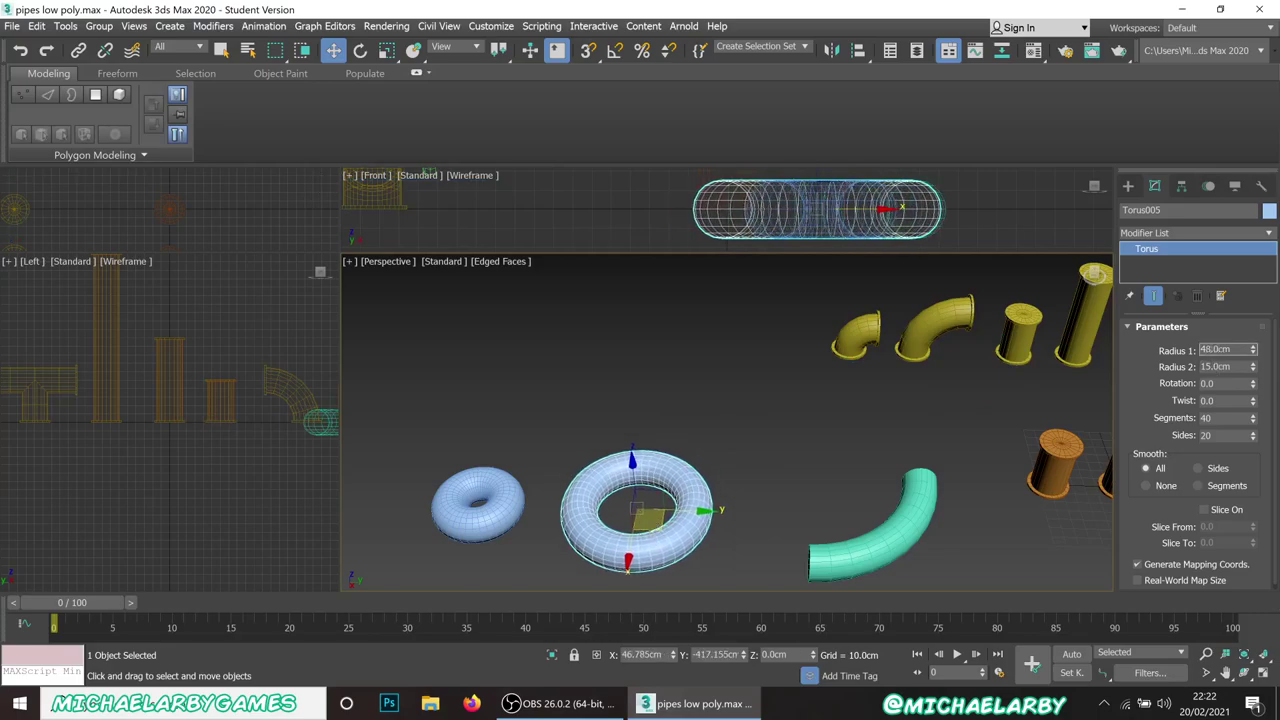
{"action": "left_click", "coordinate": [784, 489]}
{"action": "left_click", "coordinate": [688, 502]}
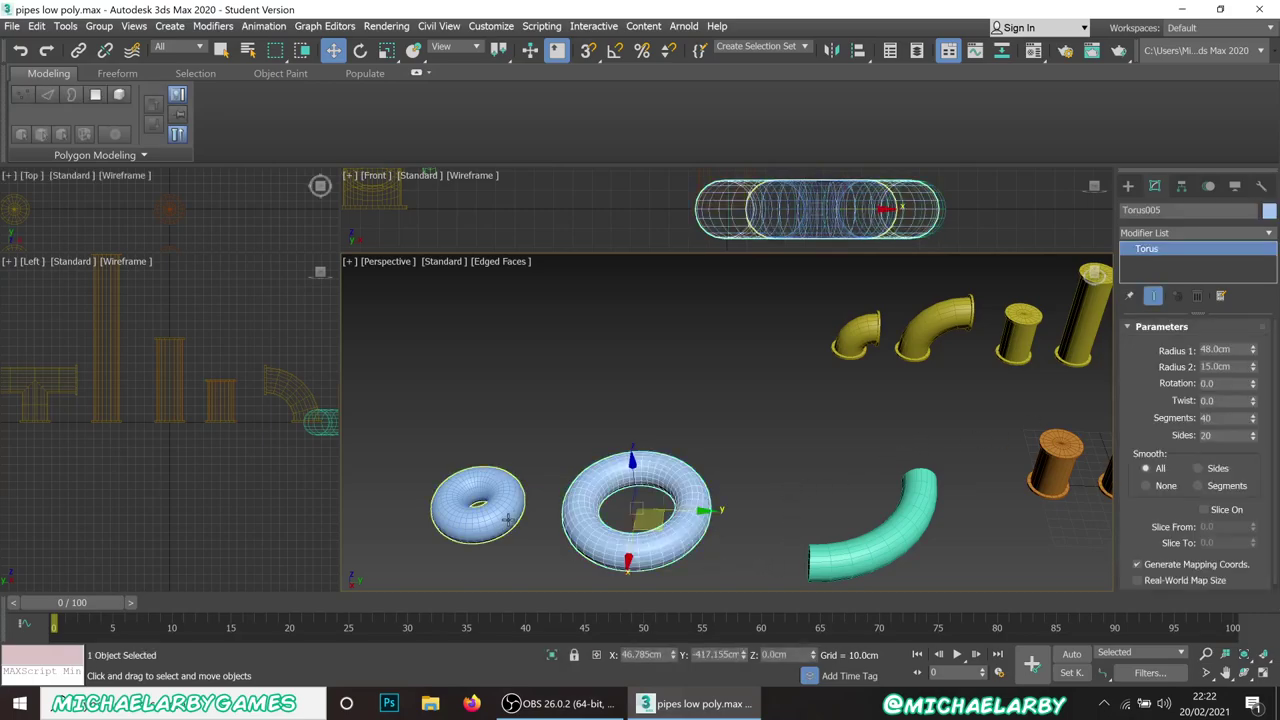
Move the small torus to about X 59 cm, Y -560 cm and set its Radius 1 to 23 cm
{"action": "left_click", "coordinate": [507, 517]}
{"action": "left_click_drag", "start_coordinate": [500, 520], "coordinate": [464, 527]}
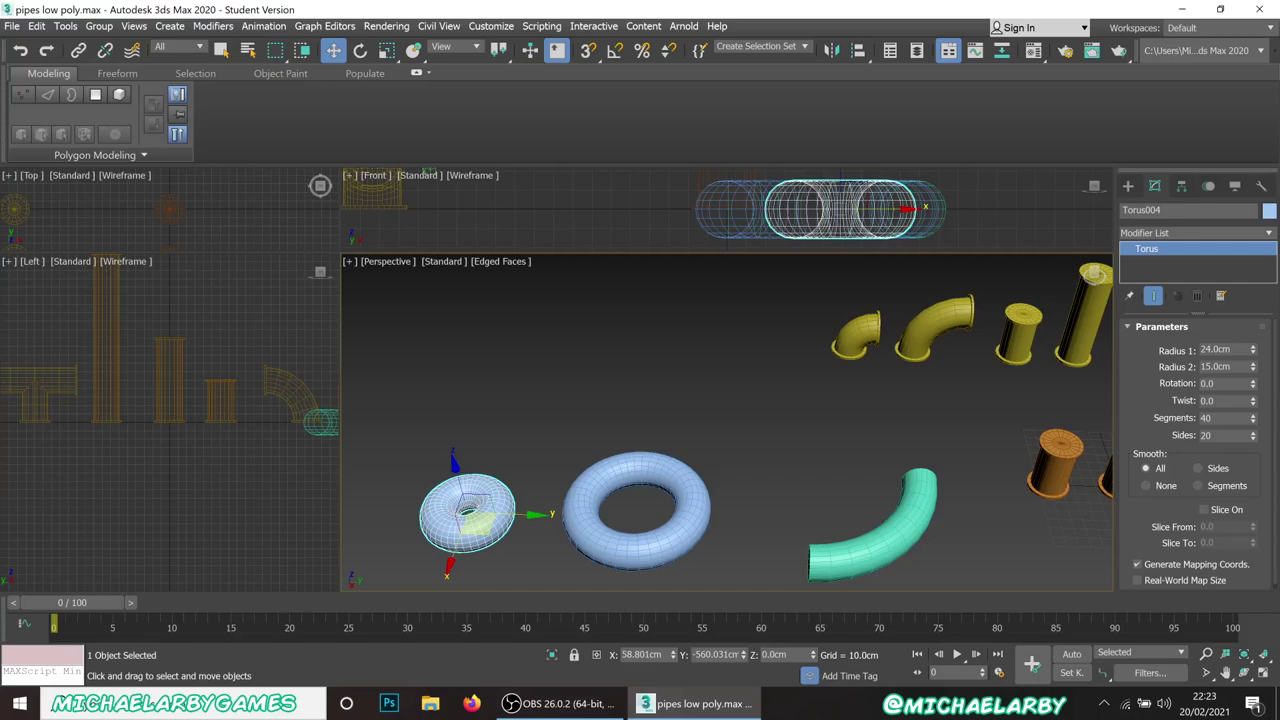
{"action": "left_click", "coordinate": [566, 513]}
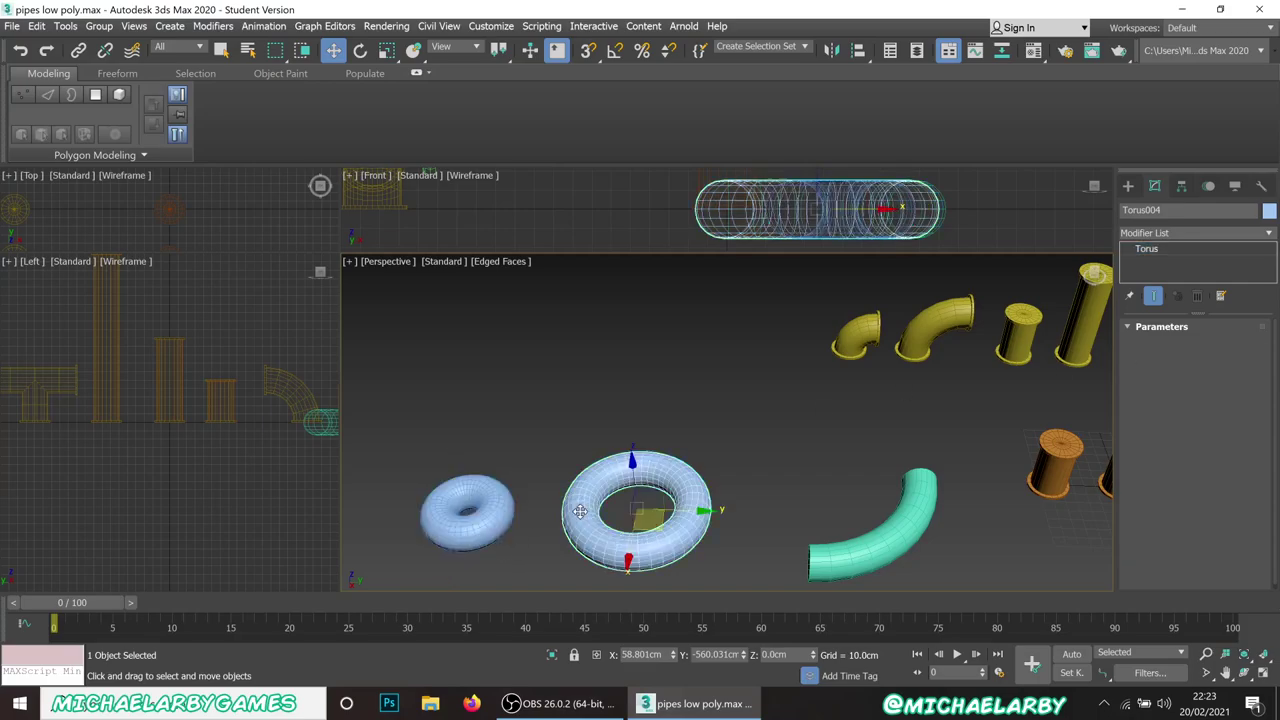
{"action": "left_click", "coordinate": [466, 512]}
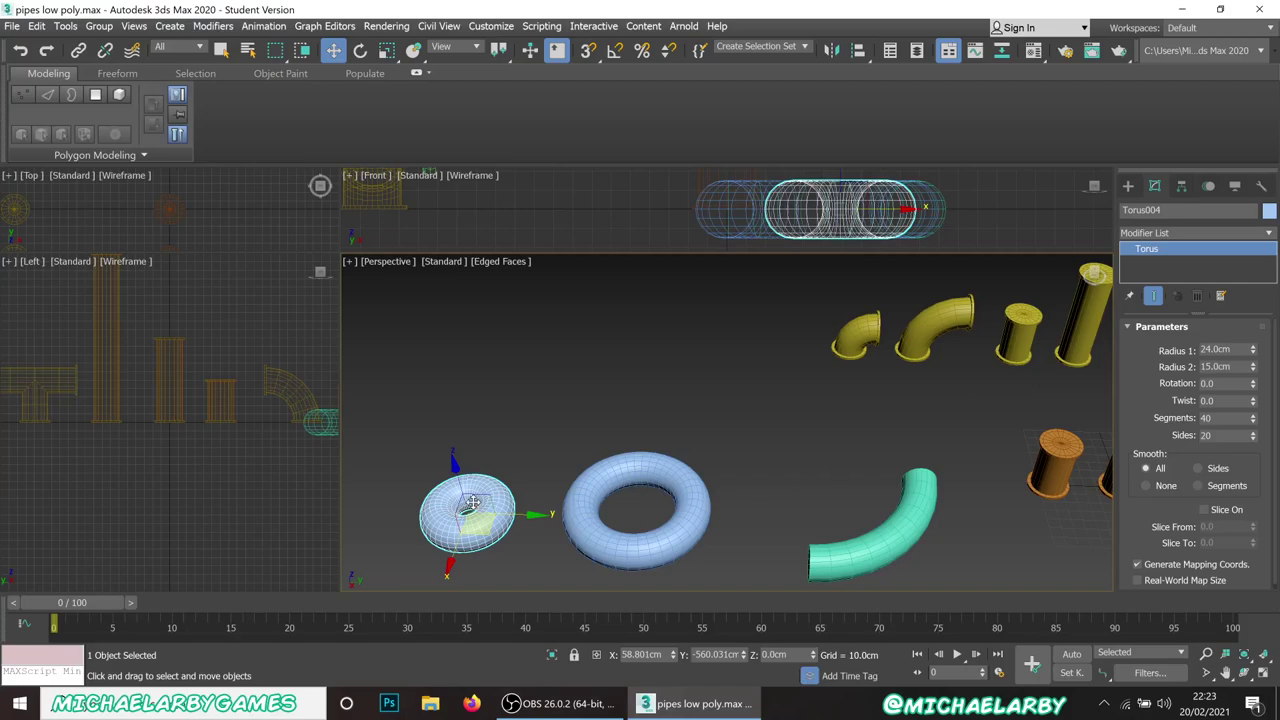
{"action": "double_click", "coordinate": [1207, 350]}
{"action": "type", "text": "23"}
{"action": "key", "text": "Return"}
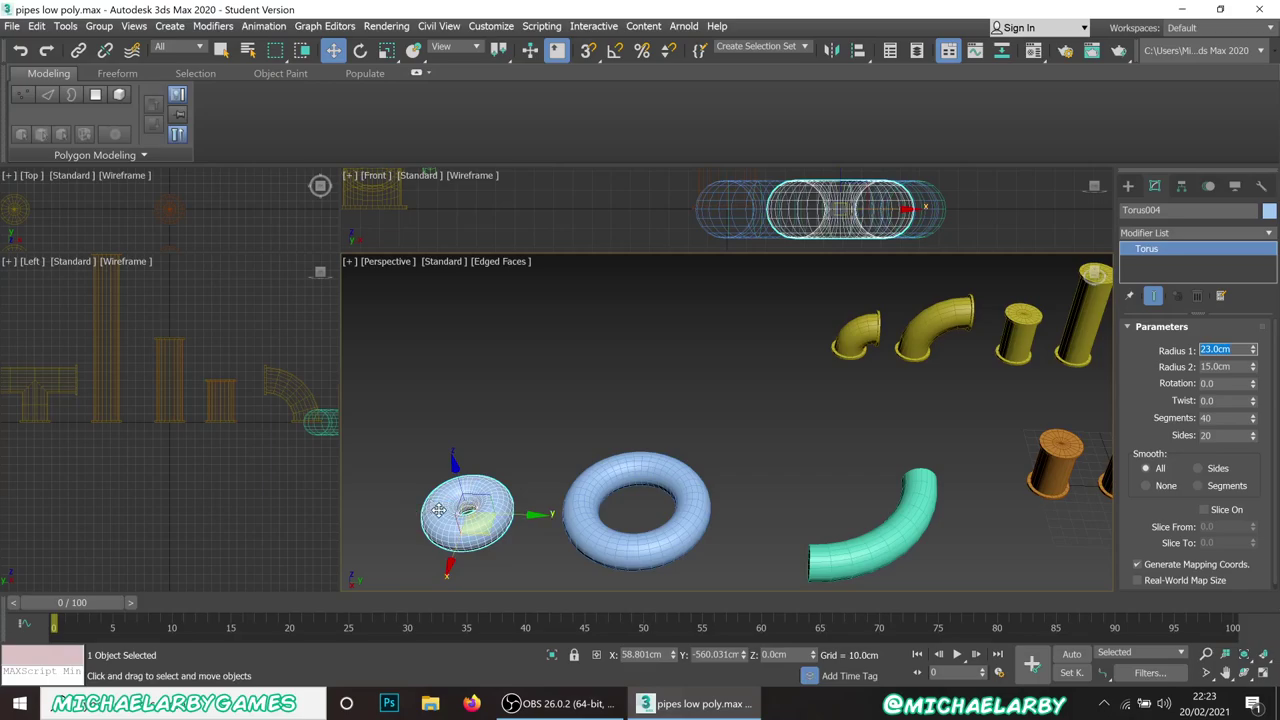
Rename the large torus pipe_bend_r15_50cm
{"action": "left_click", "coordinate": [582, 496]}
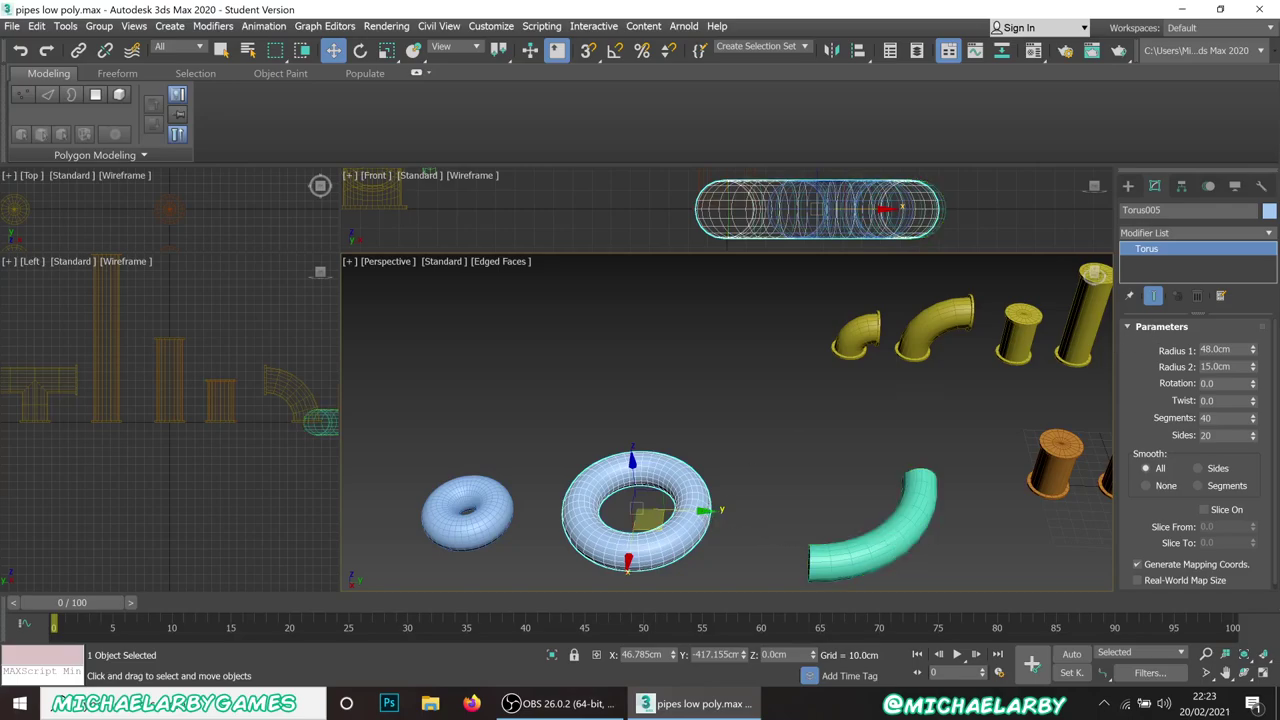
{"action": "left_click", "coordinate": [1150, 210]}
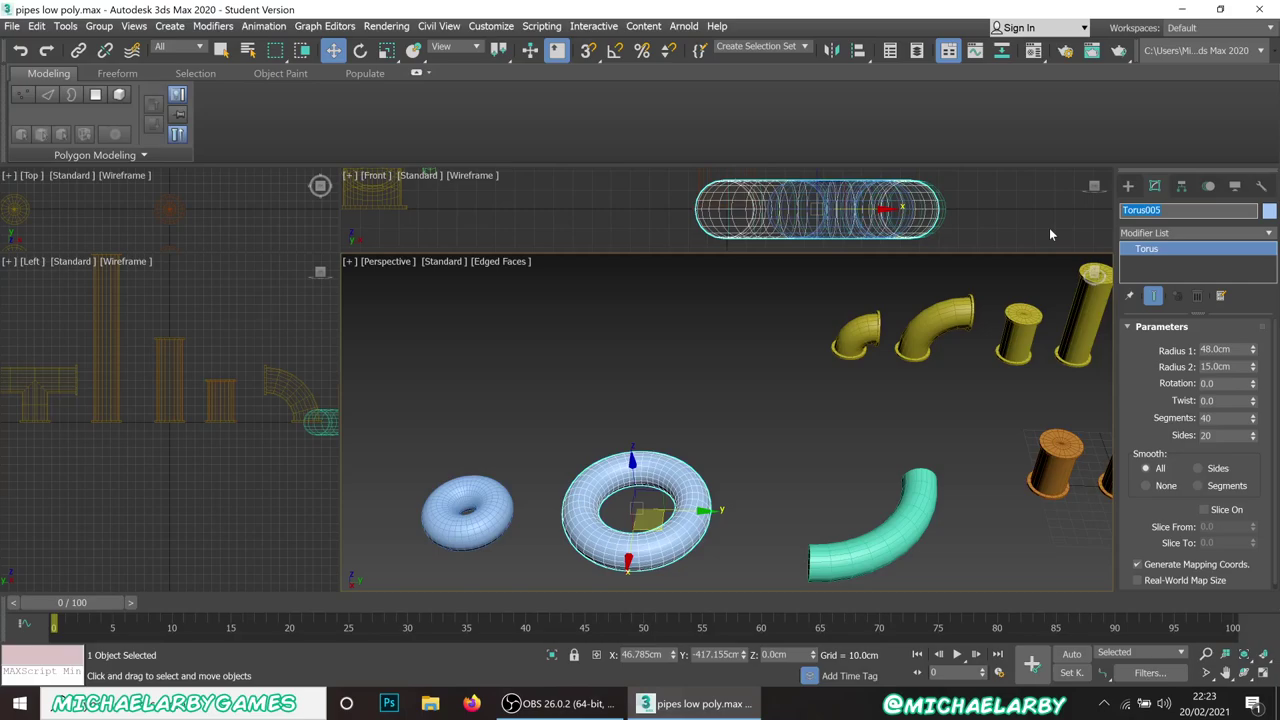
{"action": "type", "text": "b"}
{"action": "type", "text": "ipe_bend"}
{"action": "type", "text": "50"}
{"action": "type", "text": "cm"}
{"action": "key", "text": "Return"}
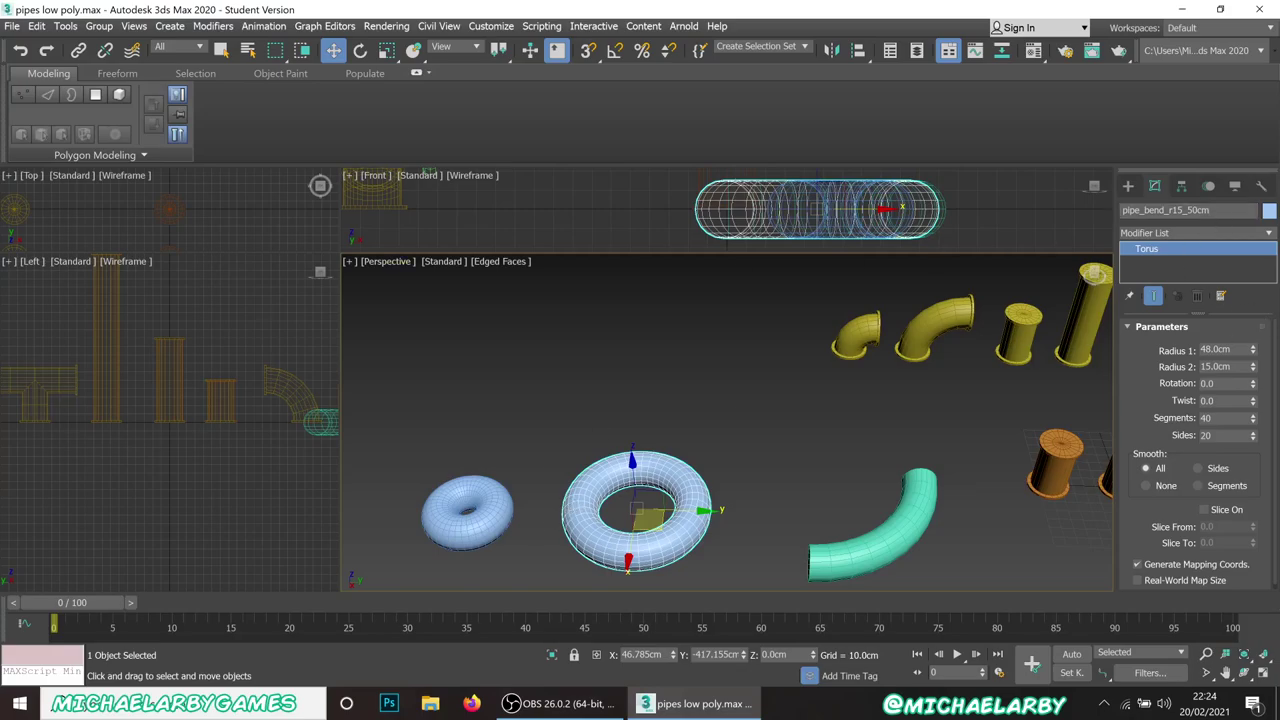
Rename the small torus pipe_bend_r15_25cm, reusing the large torus's name as the base
{"action": "left_click", "coordinate": [1188, 210]}
{"action": "key", "text": "ctrl+c"}
{"action": "left_click", "coordinate": [480, 502]}
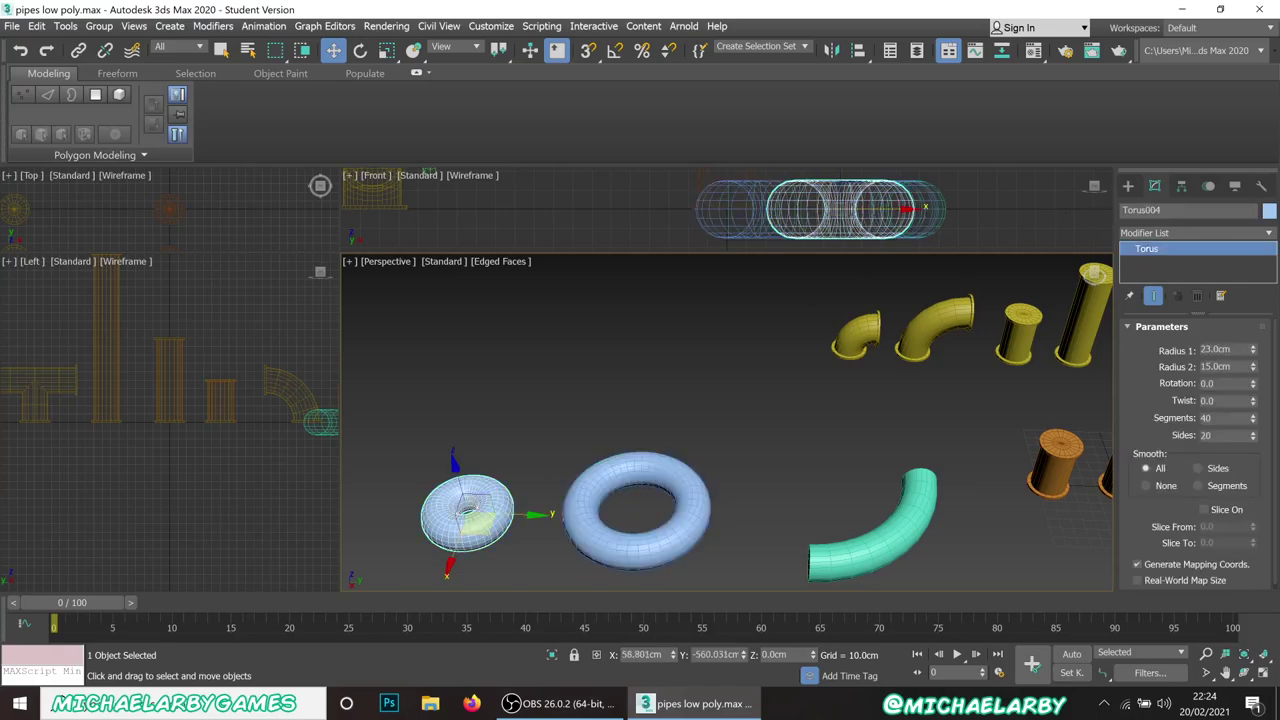
{"action": "key", "text": "ctrl+v"}
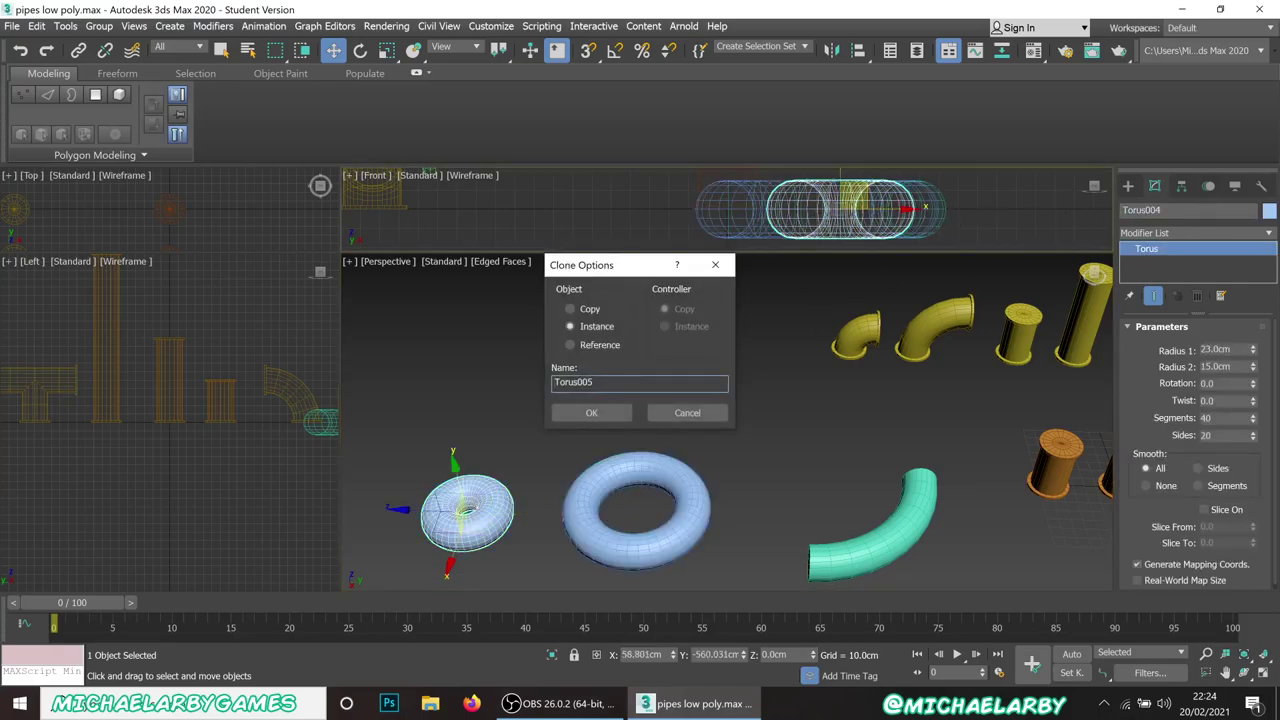
{"action": "left_click", "coordinate": [687, 412]}
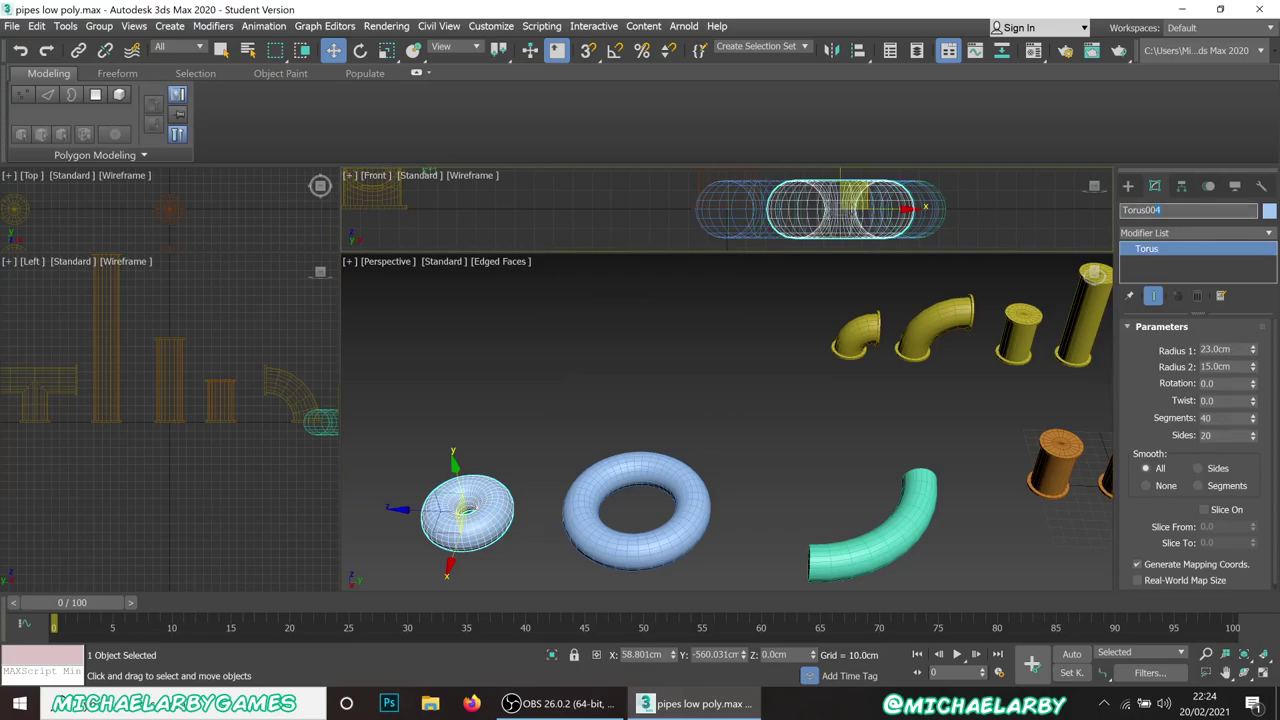
{"action": "key", "text": "ctrl+v"}
Delete the old green quarter bend
{"action": "left_click", "coordinate": [853, 466]}
{"action": "left_click", "coordinate": [844, 540]}
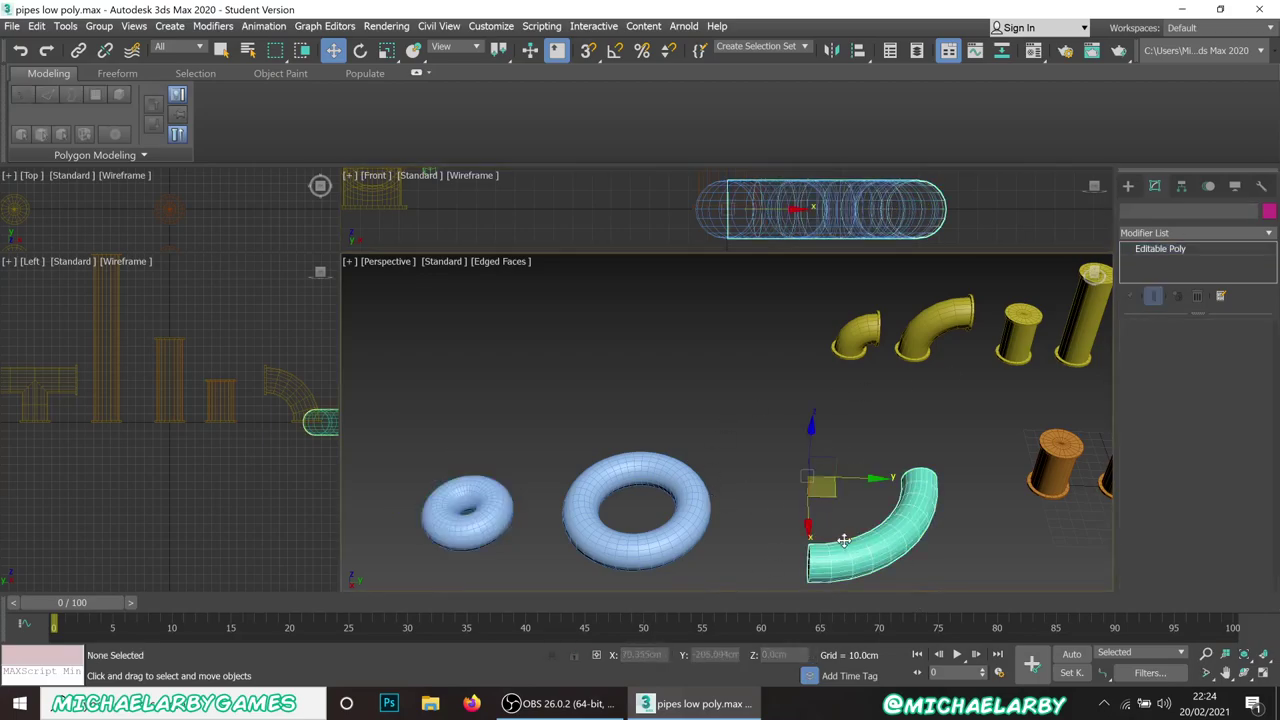
{"action": "key", "text": "Delete"}
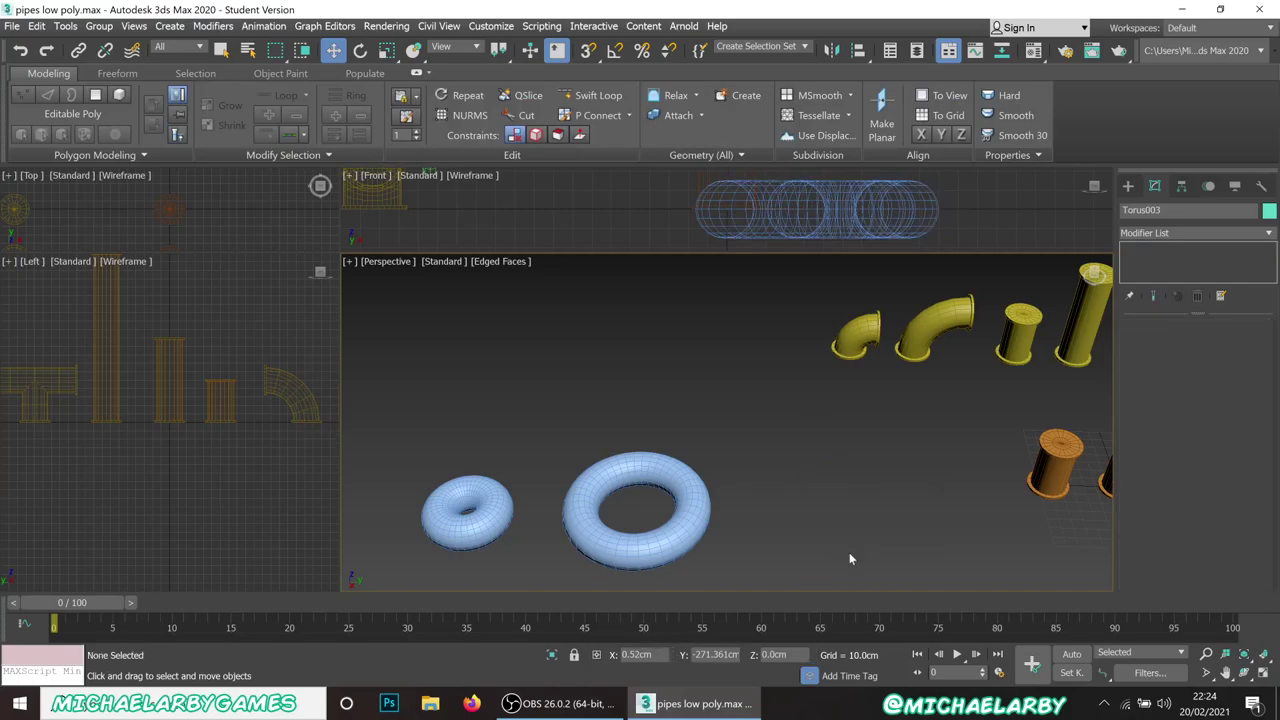
Move both tori together along Y toward the orange pipes, placing the large one at about Y -225 cm, and deselect them
{"action": "left_click_drag", "start_coordinate": [429, 581], "coordinate": [398, 584]}
{"action": "left_click_drag", "start_coordinate": [608, 515], "coordinate": [835, 518]}
{"action": "left_click", "coordinate": [976, 568]}
Convert the large torus and the small torus each to an Editable Poly
{"action": "left_click", "coordinate": [878, 553]}
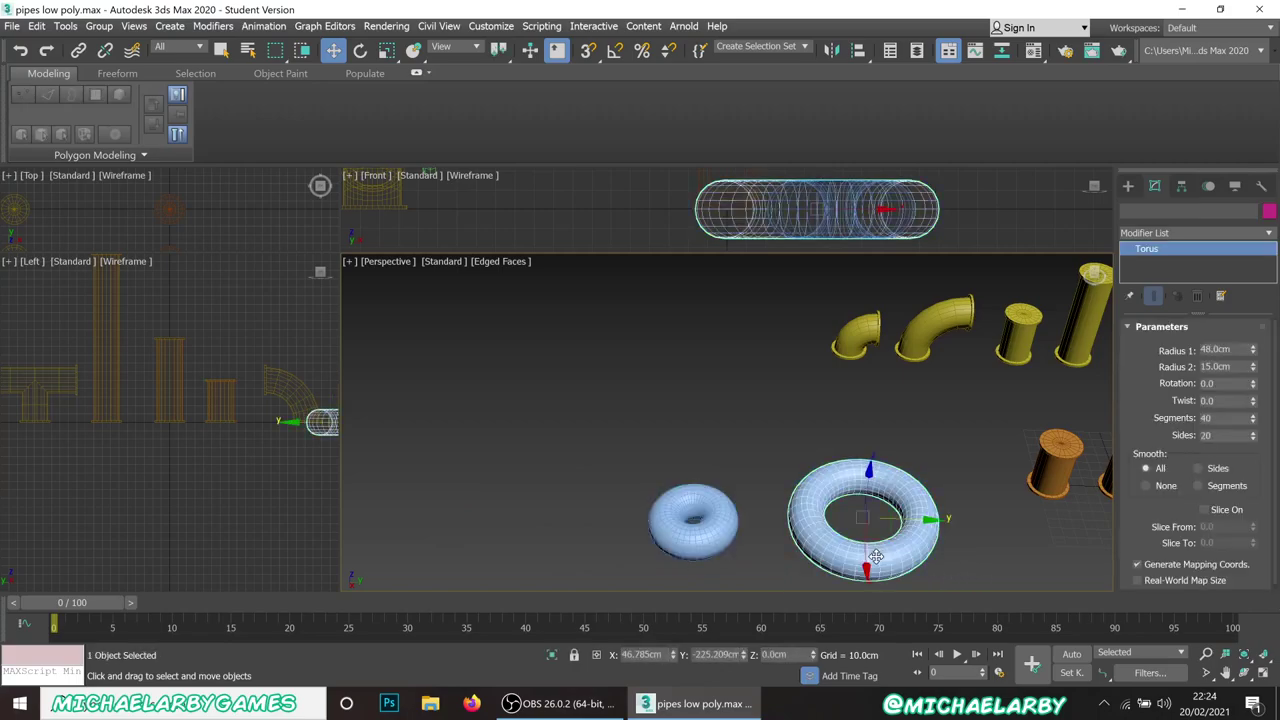
{"action": "right_click", "coordinate": [879, 555]}
{"action": "mouse_move", "coordinate": [953, 684]}
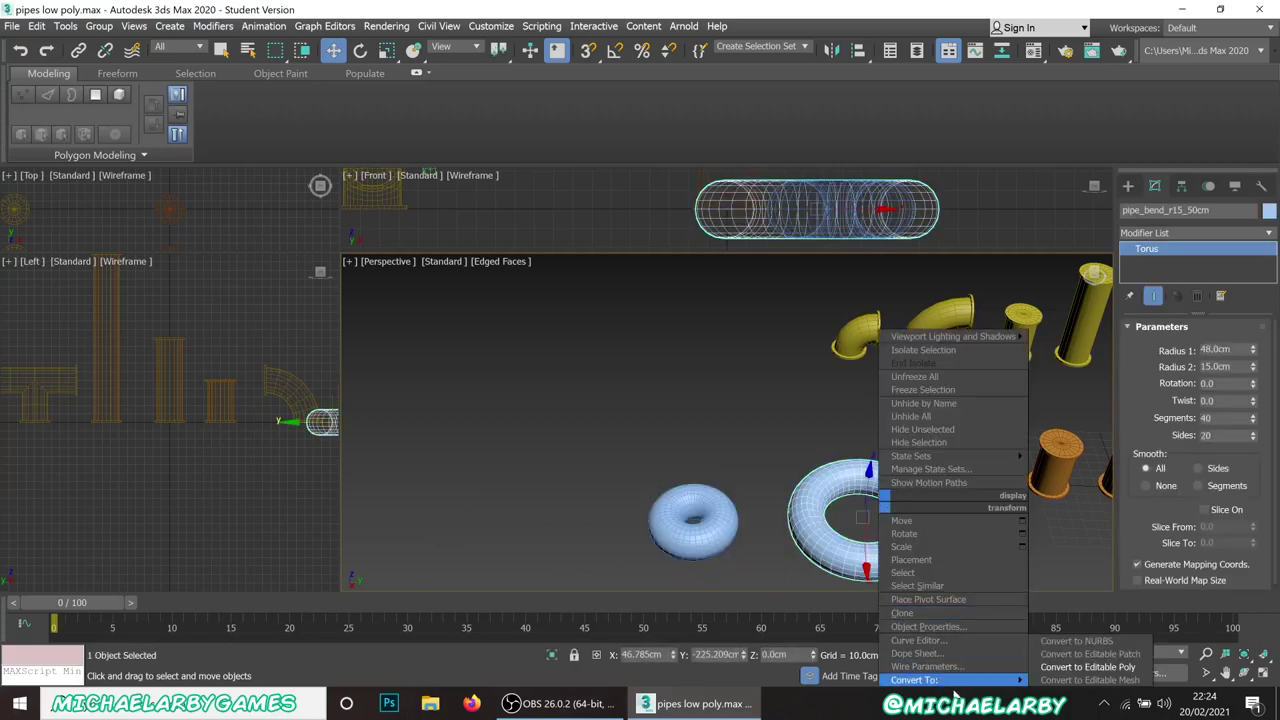
{"action": "left_click", "coordinate": [1071, 667]}
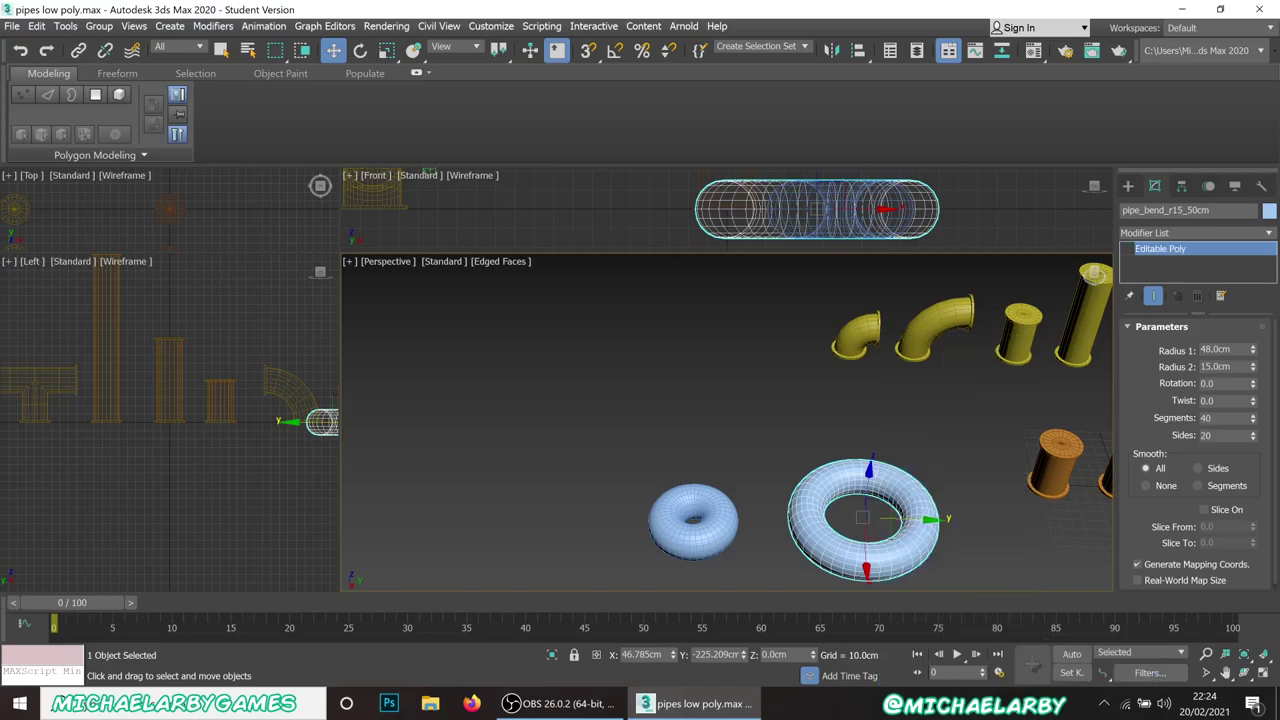
{"action": "left_click", "coordinate": [696, 537]}
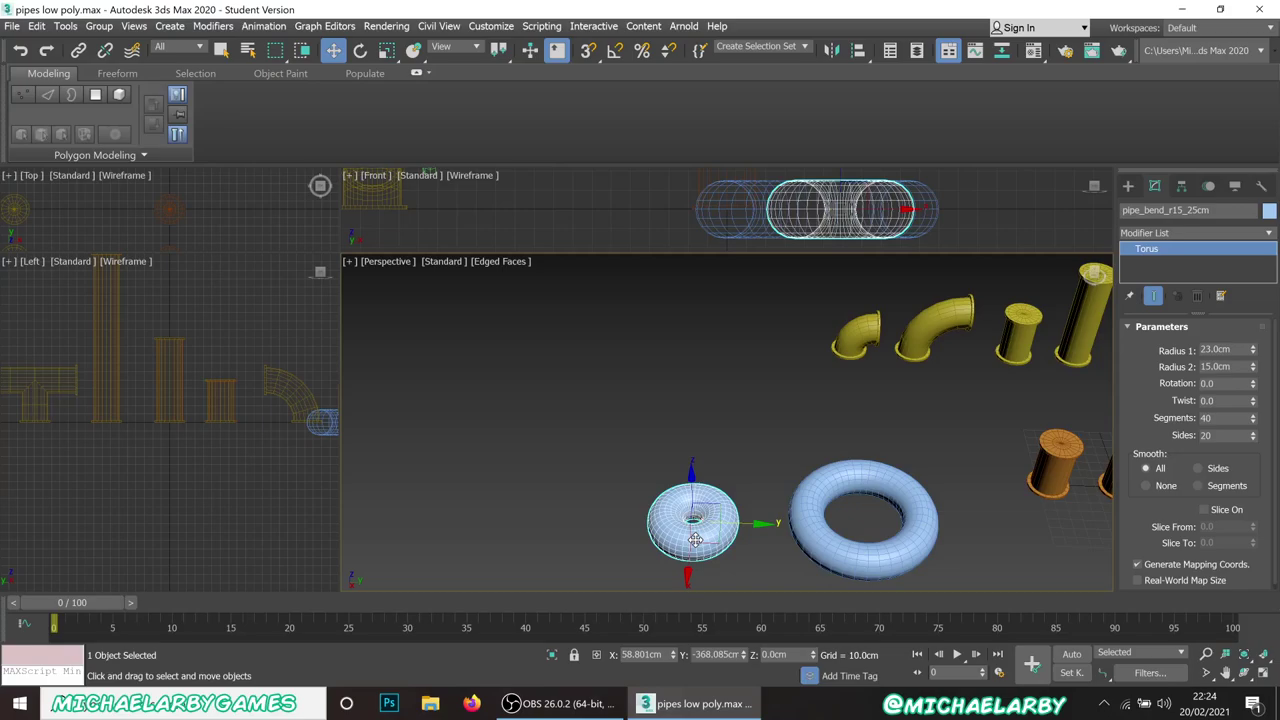
{"action": "right_click", "coordinate": [695, 539]}
{"action": "mouse_move", "coordinate": [787, 680]}
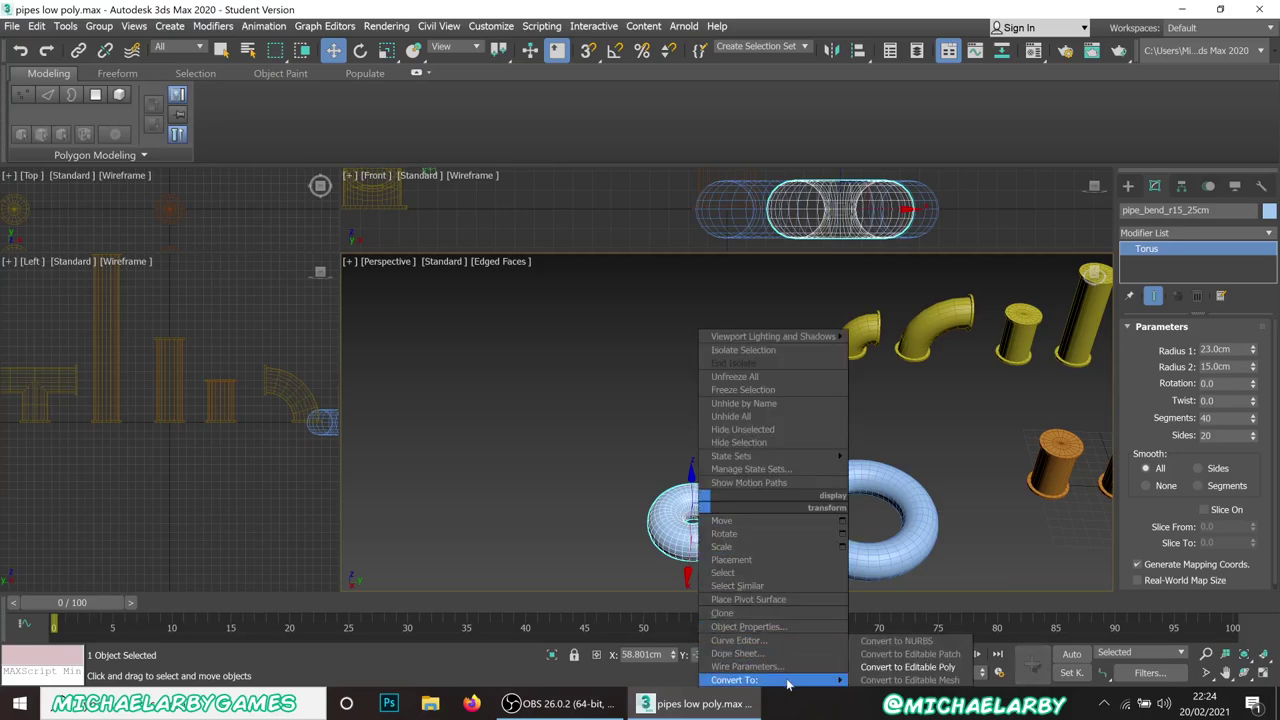
{"action": "left_click", "coordinate": [882, 668]}
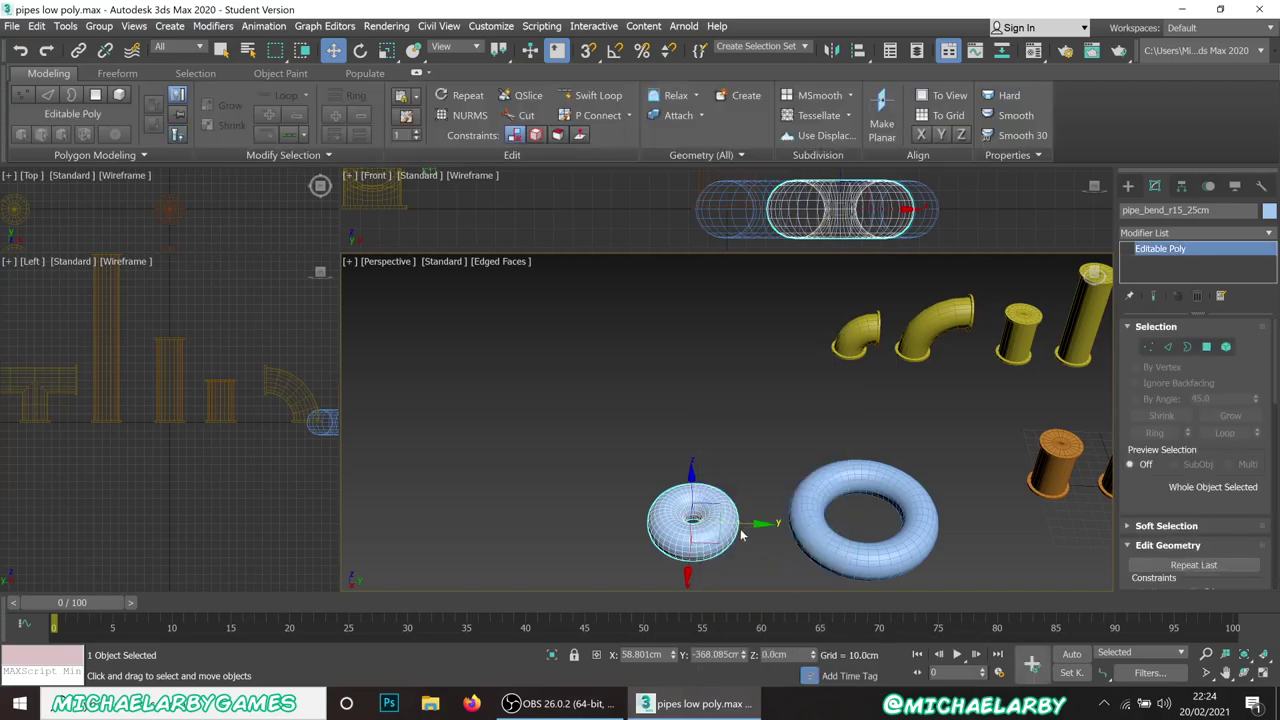
Delete the right half of the small torus's polygons in the Top view
{"action": "key", "text": "t"}
{"action": "scroll", "coordinate": [831, 469], "scroll_direction": "down", "scroll_amount": 5}
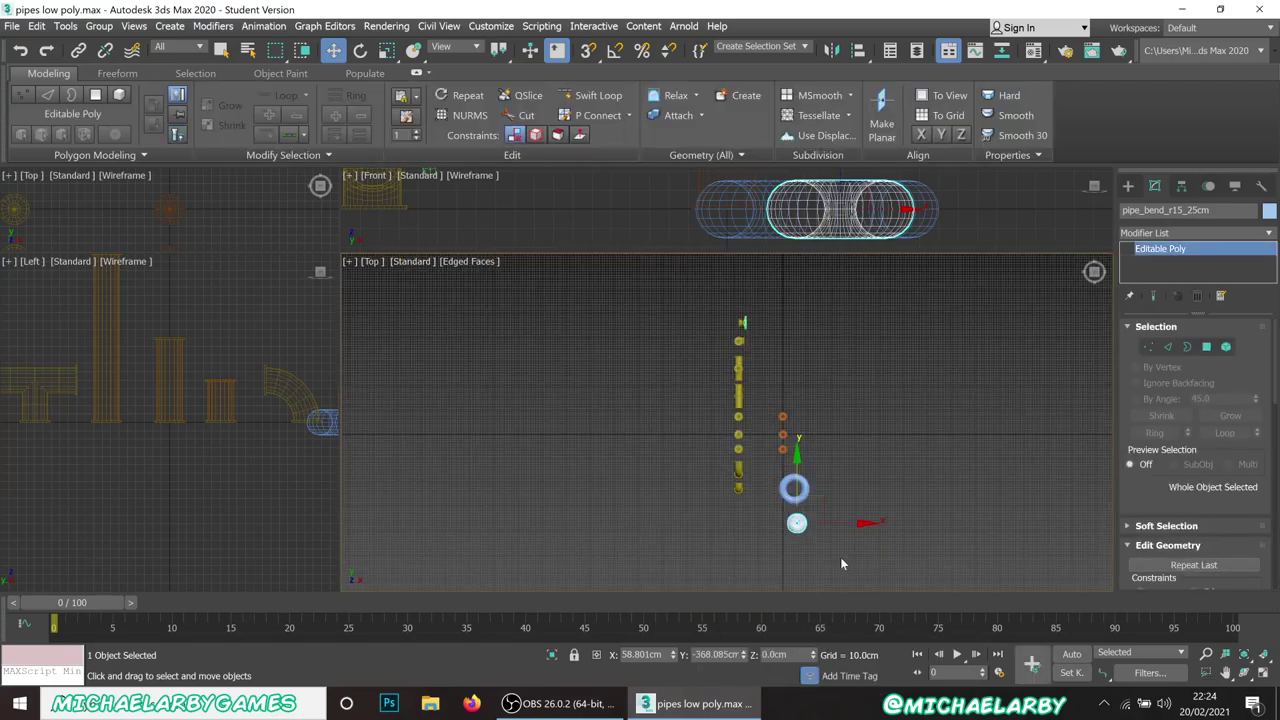
{"action": "scroll", "coordinate": [840, 557], "scroll_direction": "up", "scroll_amount": 3}
{"action": "scroll", "coordinate": [700, 325], "scroll_direction": "up", "scroll_amount": 2}
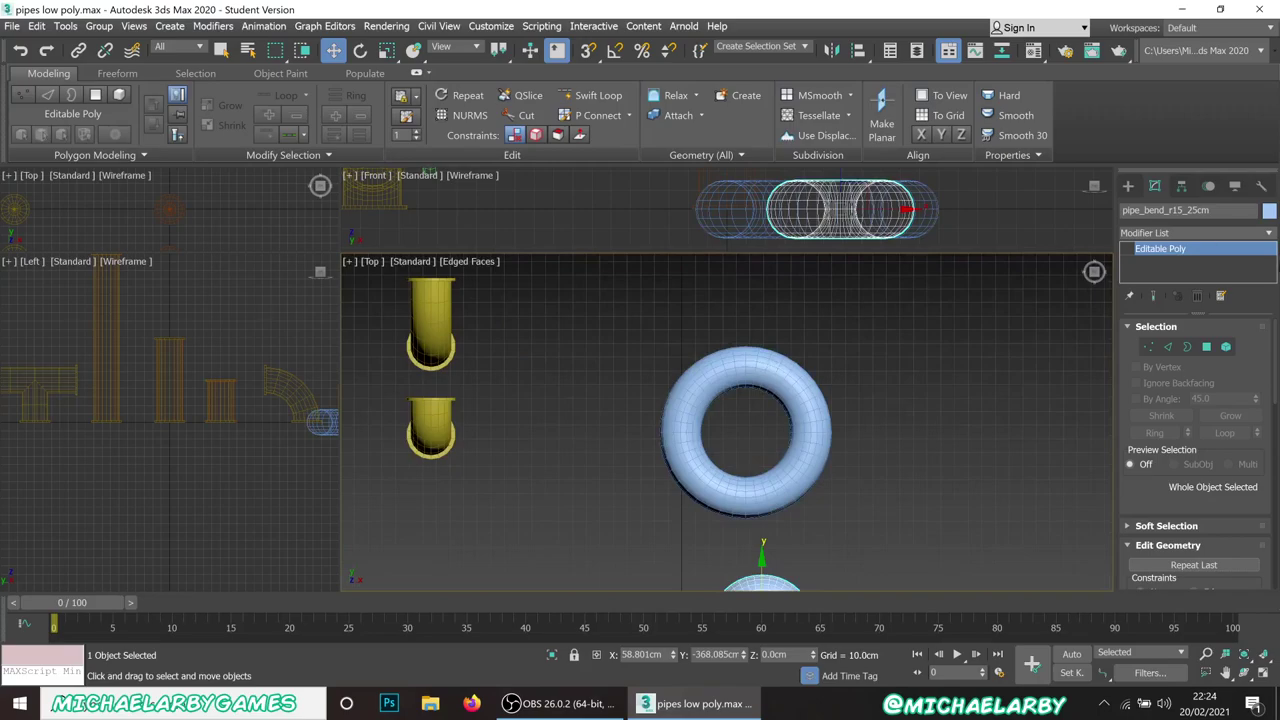
{"action": "left_click", "coordinate": [1206, 346]}
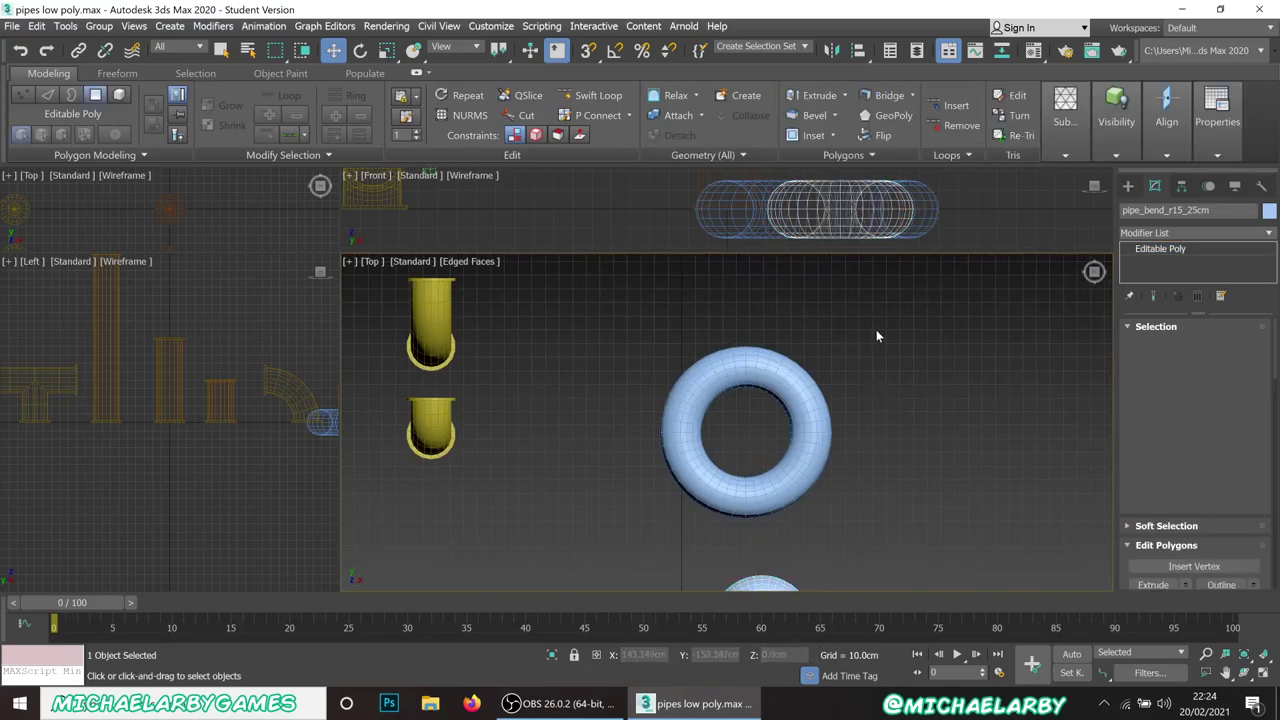
{"action": "left_click_drag", "start_coordinate": [876, 330], "coordinate": [769, 518]}
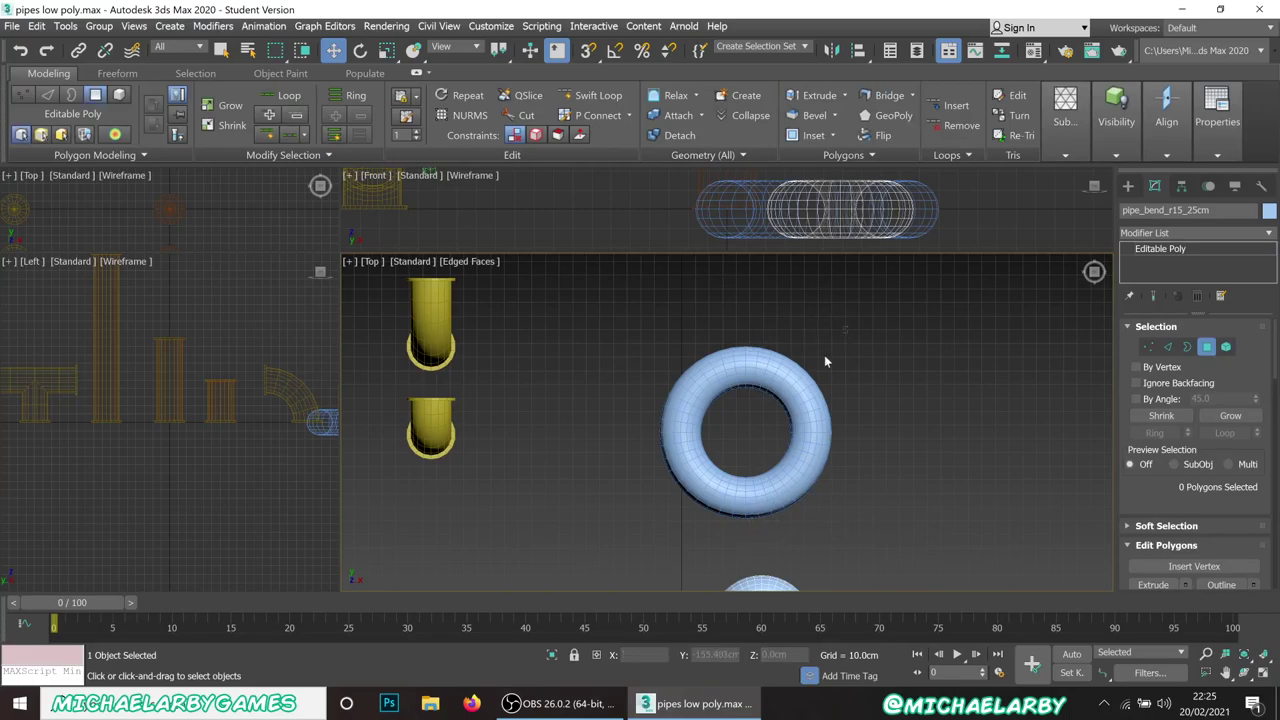
{"action": "left_click_drag", "start_coordinate": [848, 325], "coordinate": [757, 511]}
{"action": "scroll", "coordinate": [738, 352], "scroll_direction": "down", "scroll_amount": 2}
{"action": "scroll", "coordinate": [762, 433], "scroll_direction": "up", "scroll_amount": 4}
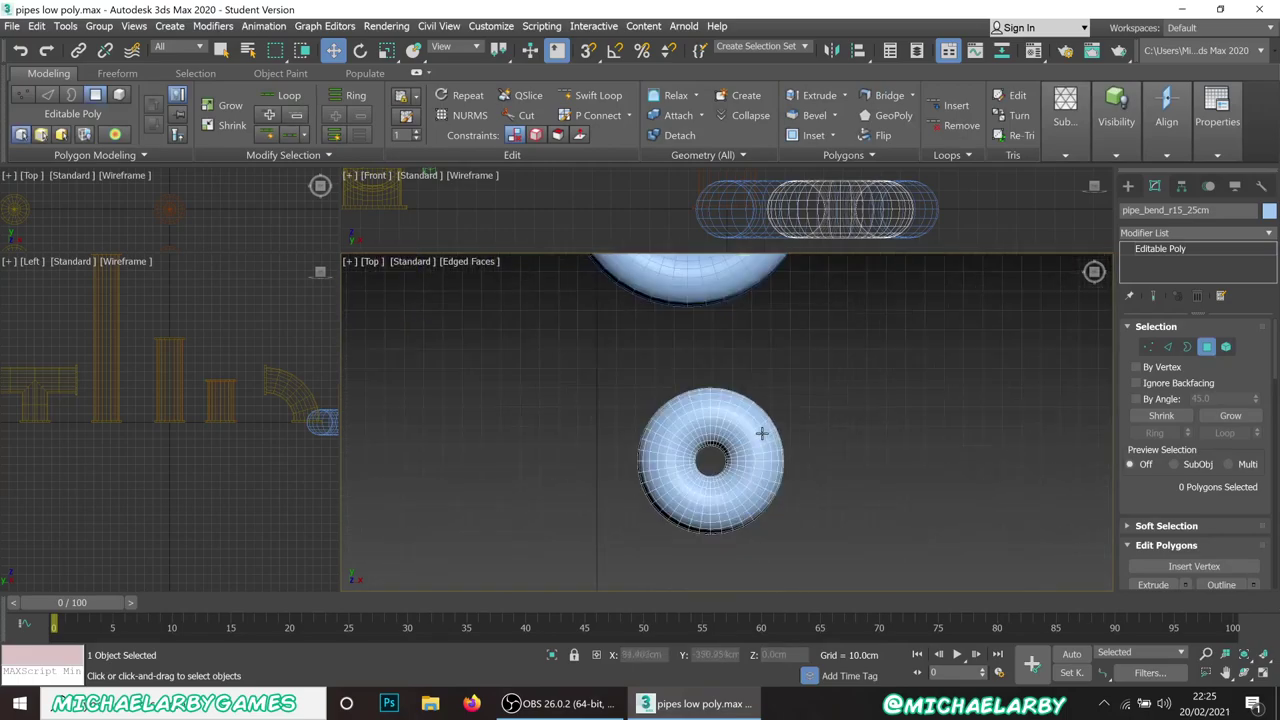
{"action": "left_click_drag", "start_coordinate": [715, 543], "coordinate": [713, 568]}
{"action": "key", "text": "Delete"}
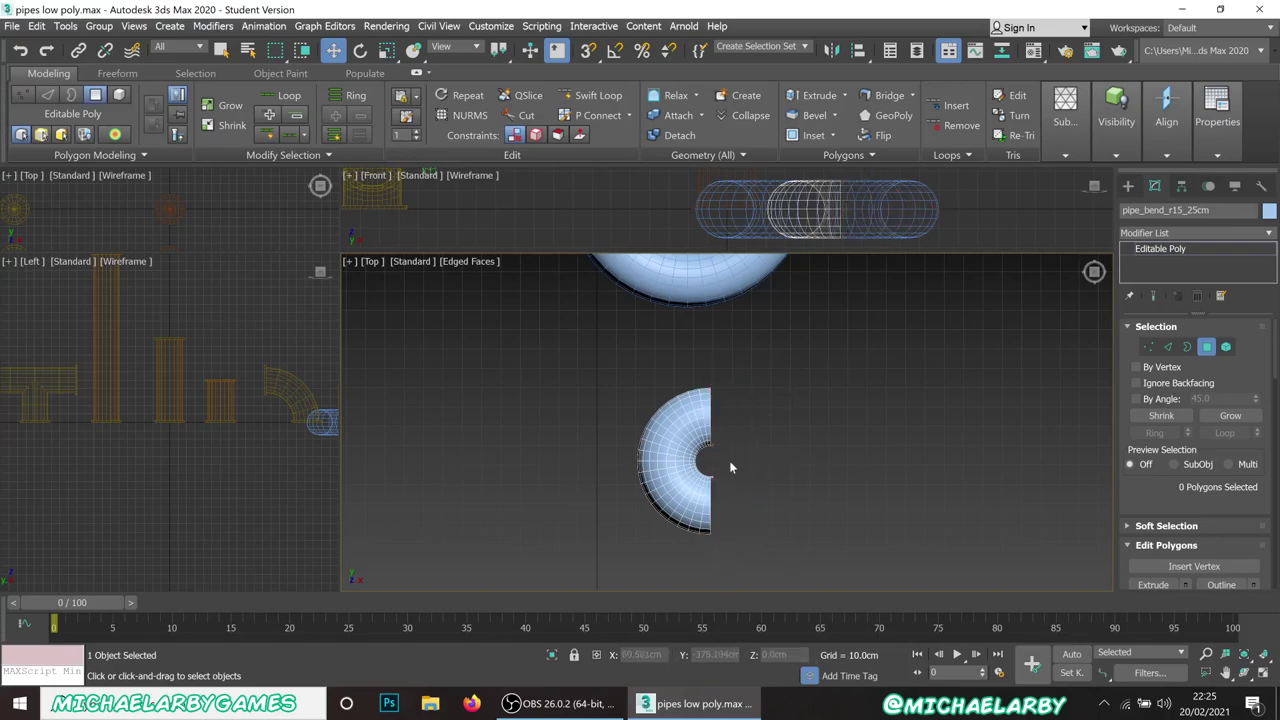
Delete the leftover inner-rim polygons and the lower half of the small torus's remaining arc, leaving a quarter bend
{"action": "scroll", "coordinate": [713, 470], "scroll_direction": "up", "scroll_amount": 4}
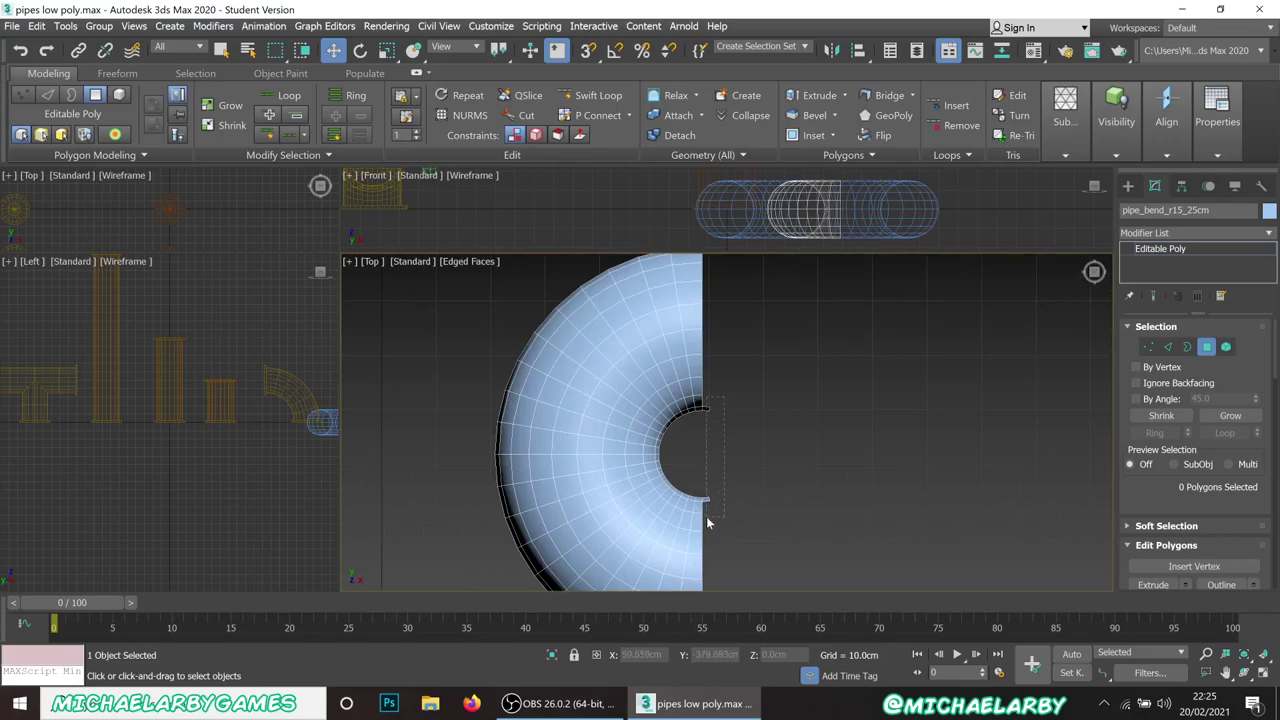
{"action": "scroll", "coordinate": [739, 477], "scroll_direction": "down", "scroll_amount": 5}
{"action": "scroll", "coordinate": [715, 500], "scroll_direction": "up", "scroll_amount": 5}
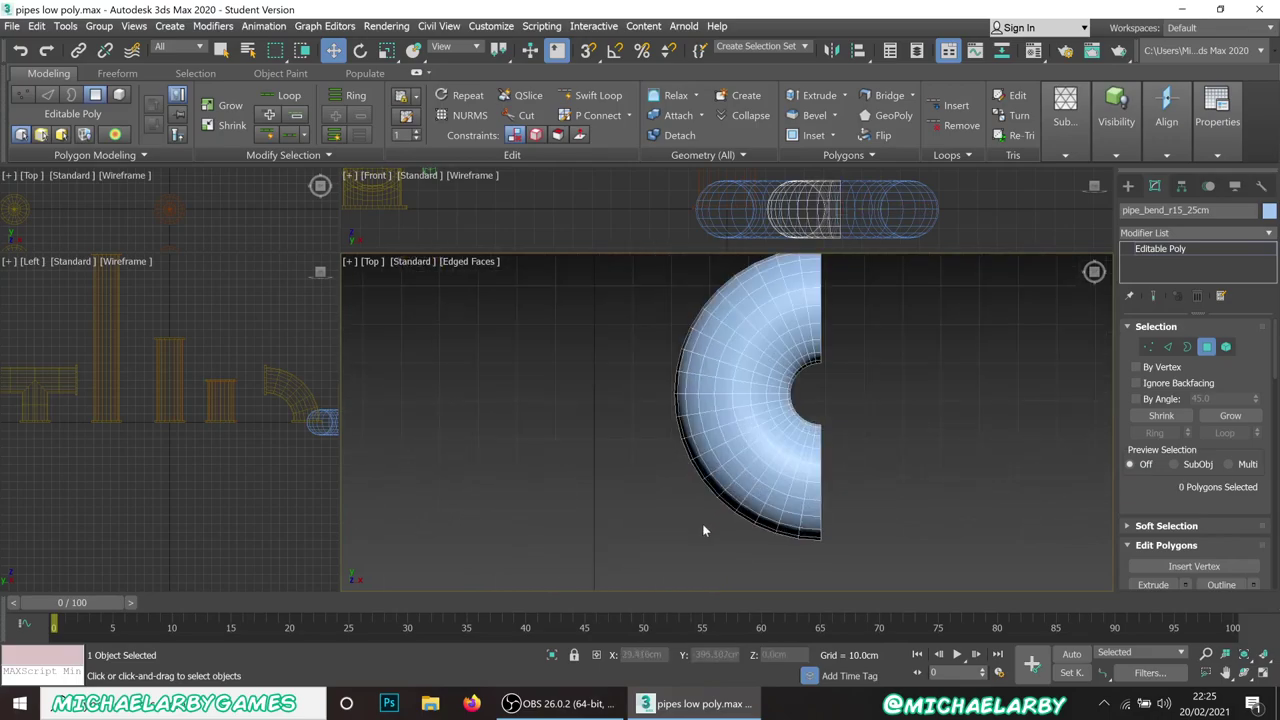
{"action": "left_click_drag", "start_coordinate": [653, 560], "coordinate": [907, 394]}
{"action": "key", "text": "Delete"}
{"action": "scroll", "coordinate": [777, 490], "scroll_direction": "down", "scroll_amount": 5}
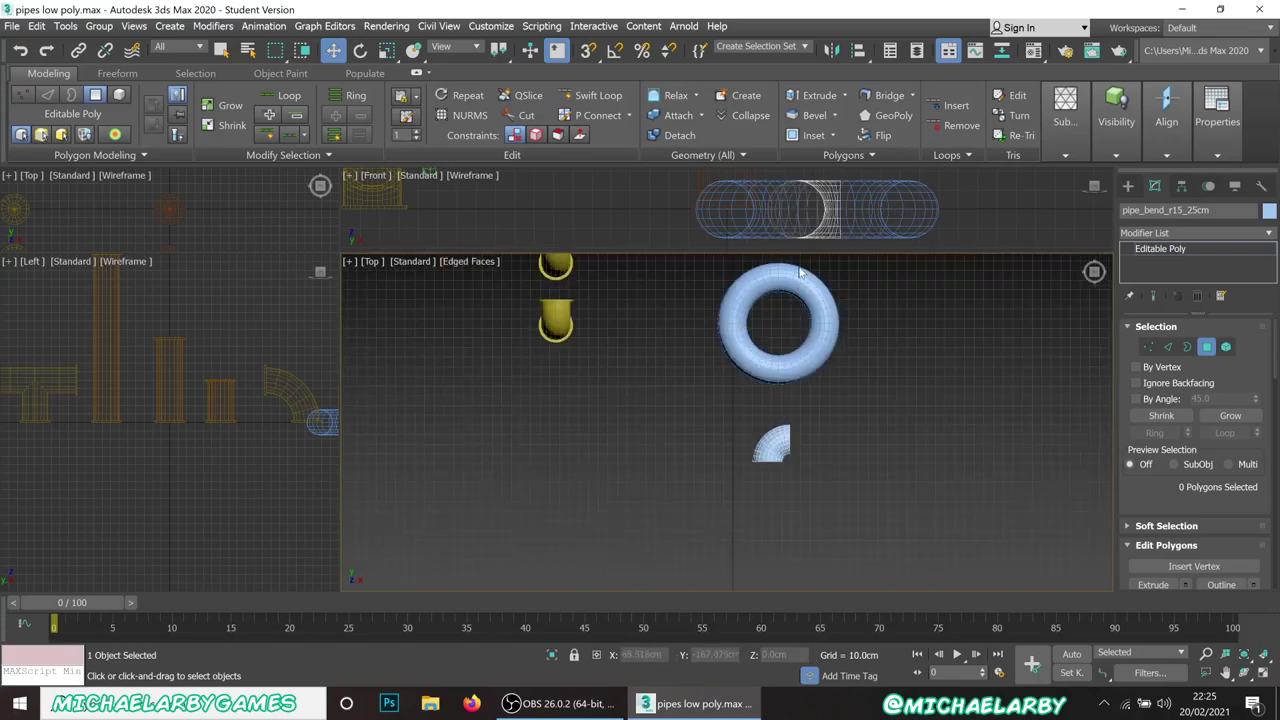
Delete the lower half and the right half of the large torus's polygons in the Top view, leaving a quarter bend
{"action": "scroll", "coordinate": [800, 272], "scroll_direction": "up", "scroll_amount": 4}
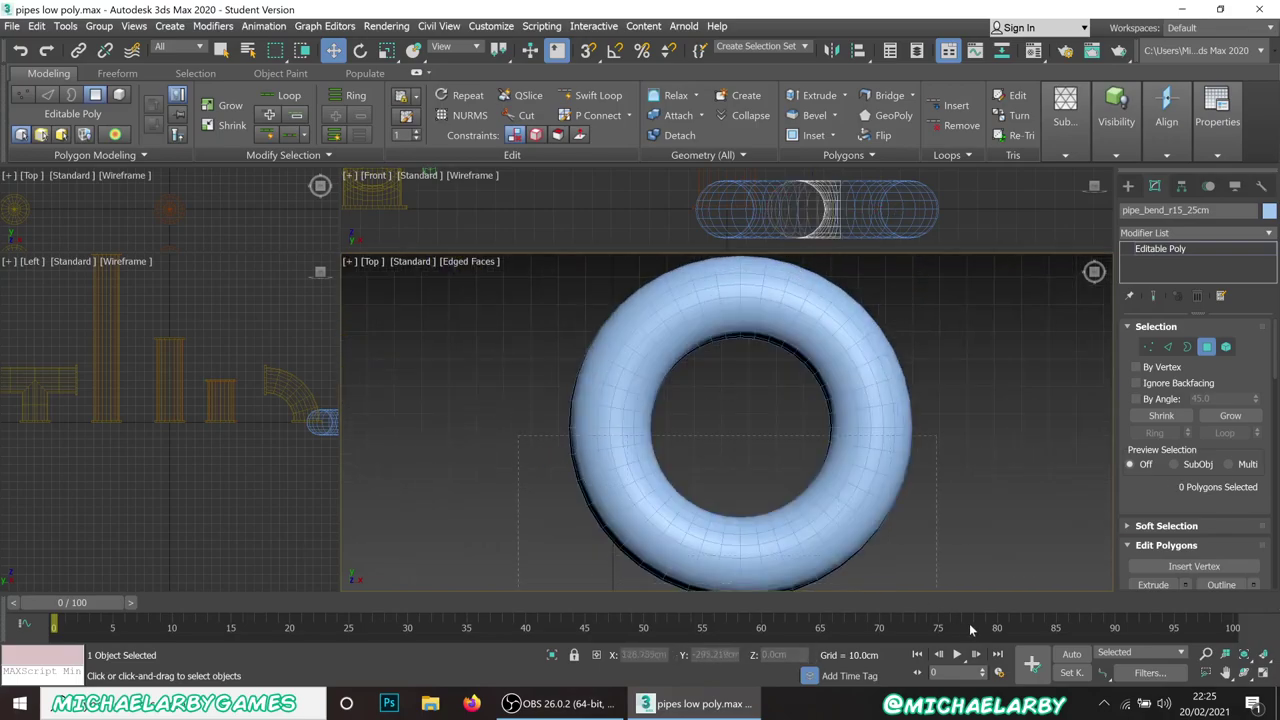
{"action": "scroll", "coordinate": [875, 480], "scroll_direction": "down", "scroll_amount": 2}
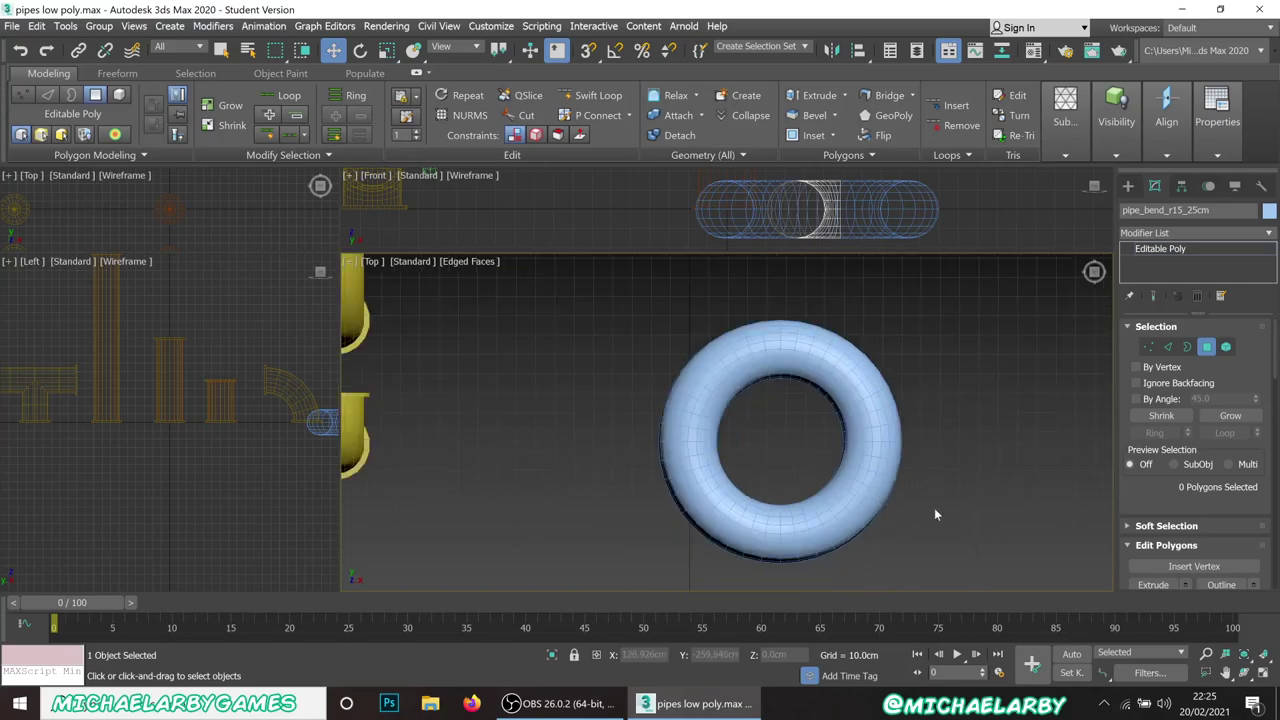
{"action": "right_click", "coordinate": [934, 510]}
{"action": "left_click", "coordinate": [903, 476]}
{"action": "right_click", "coordinate": [862, 488]}
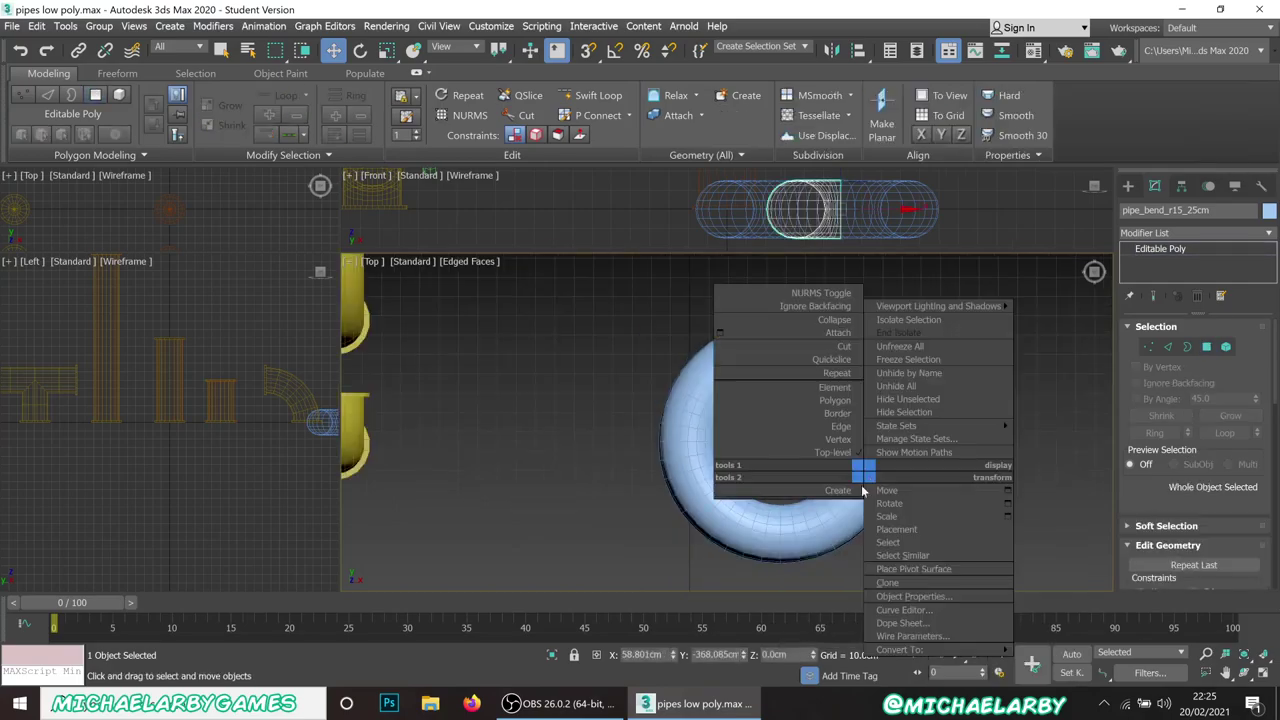
{"action": "left_click", "coordinate": [868, 490]}
{"action": "left_click", "coordinate": [836, 522]}
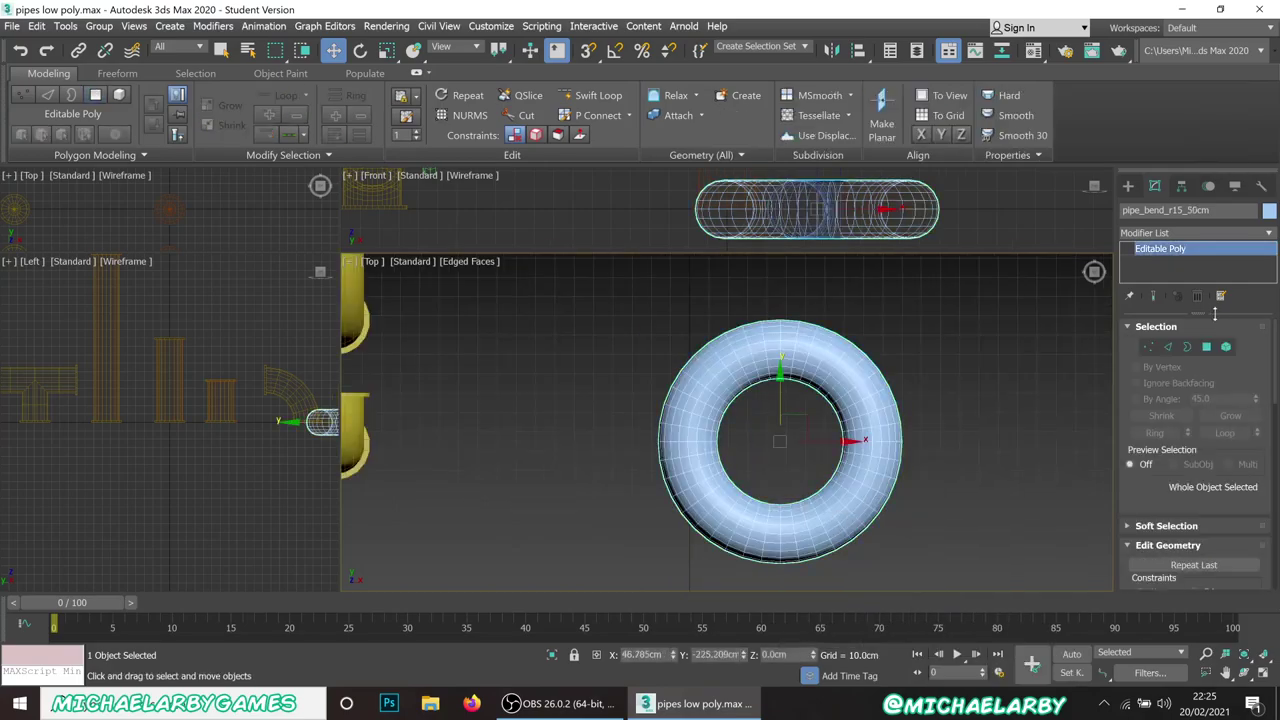
{"action": "left_click", "coordinate": [1207, 348]}
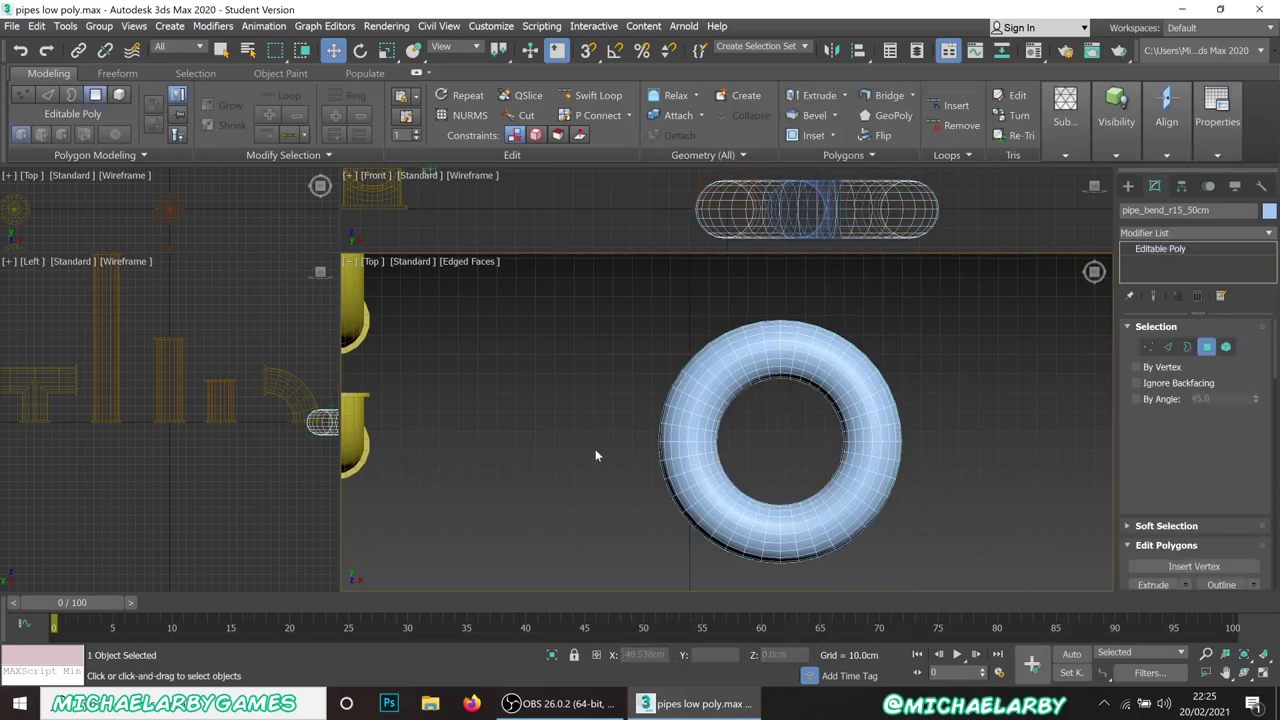
{"action": "left_click_drag", "start_coordinate": [608, 456], "coordinate": [957, 571]}
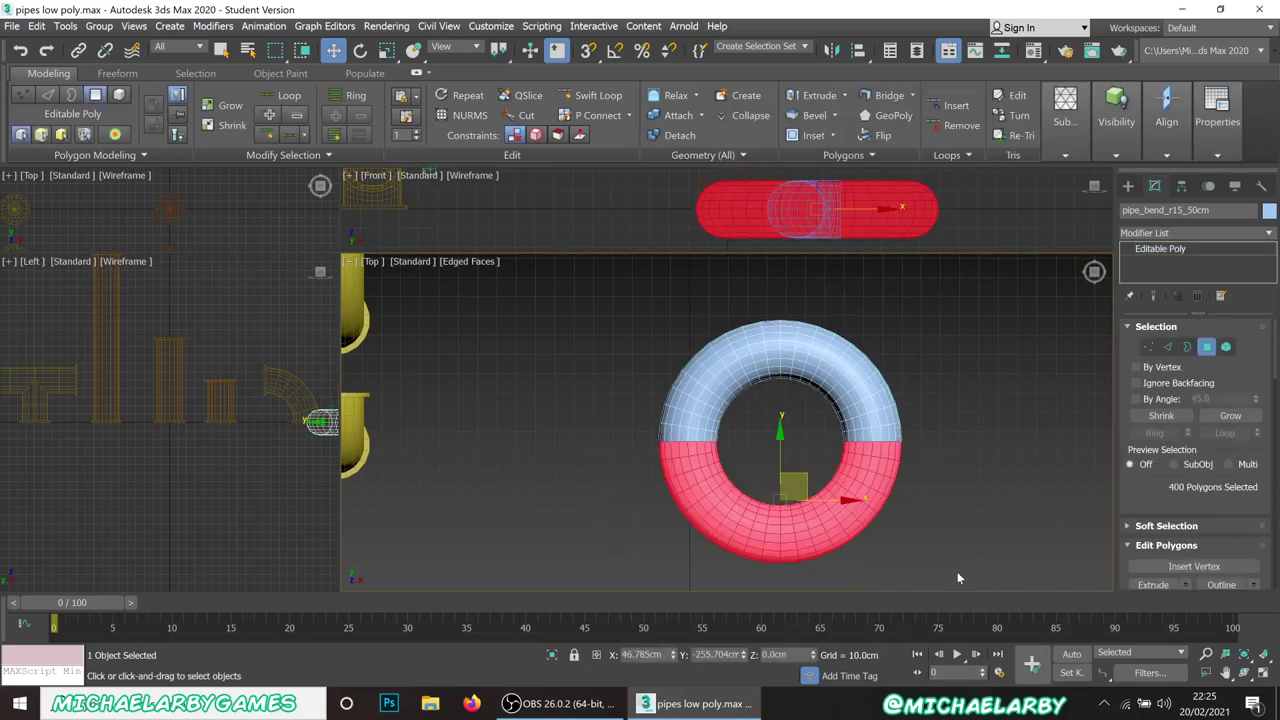
{"action": "key", "text": "Delete"}
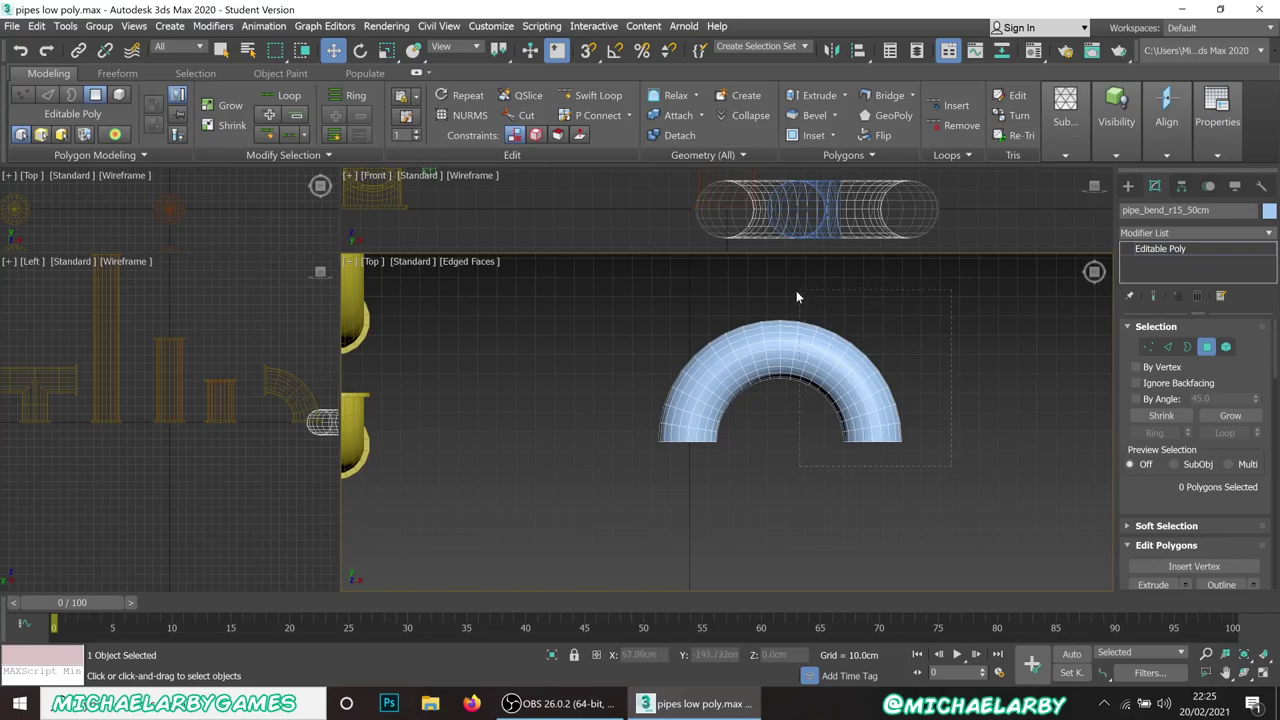
{"action": "left_click_drag", "start_coordinate": [796, 296], "coordinate": [788, 289]}
{"action": "key", "text": "Delete"}
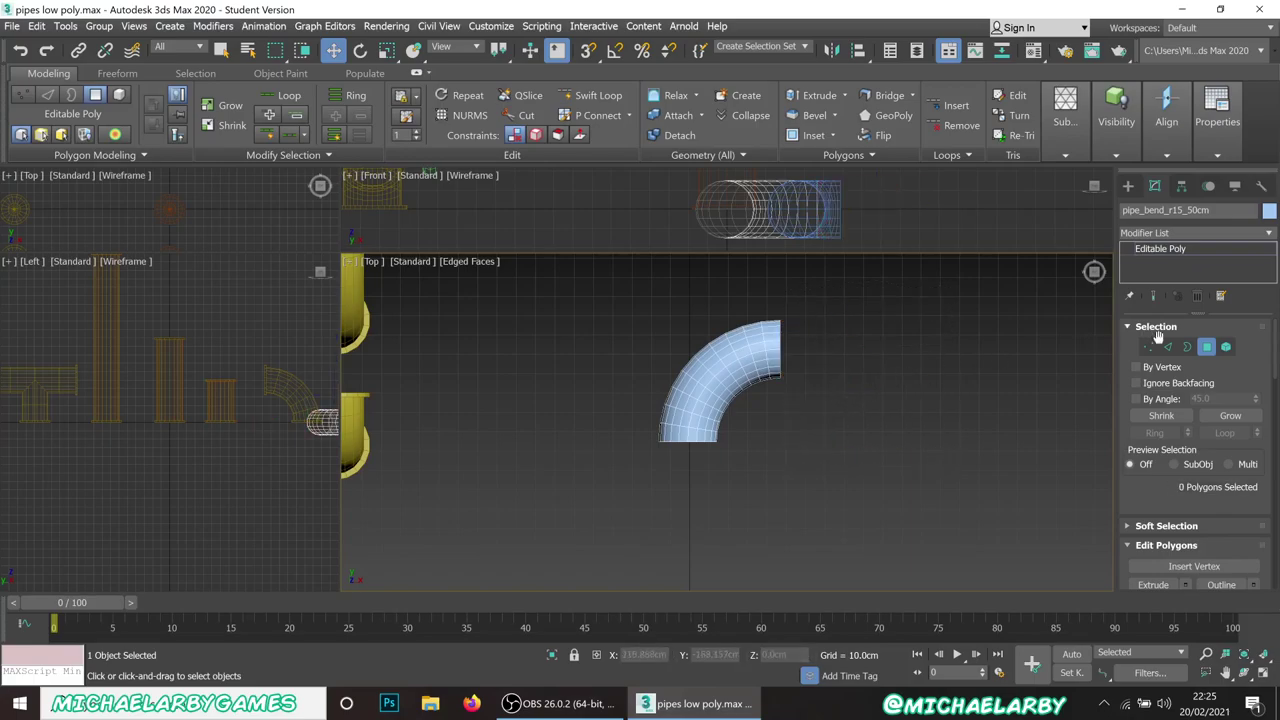
Cap the open borders at both ends of the large 50 cm bend
{"action": "scroll", "coordinate": [886, 424], "scroll_direction": "down", "scroll_amount": 3}
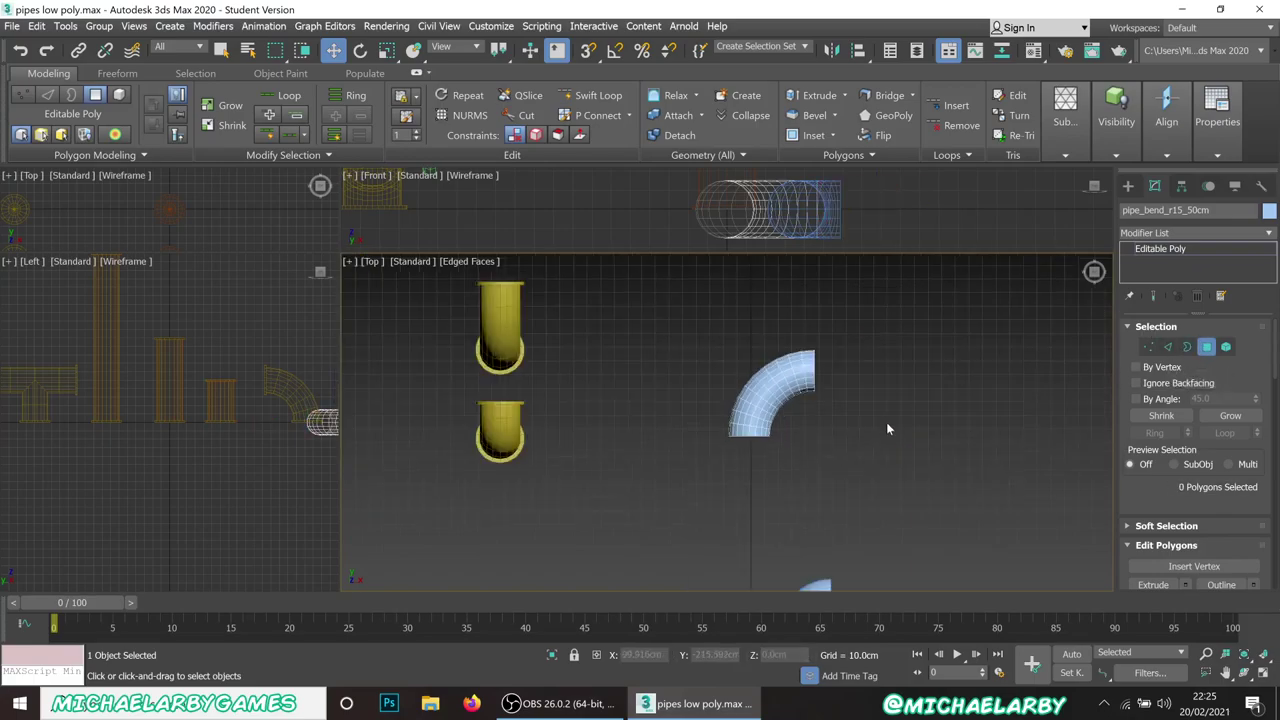
{"action": "key", "text": "p"}
{"action": "middle_click_drag", "start_coordinate": [885, 426], "coordinate": [810, 395], "text": "alt"}
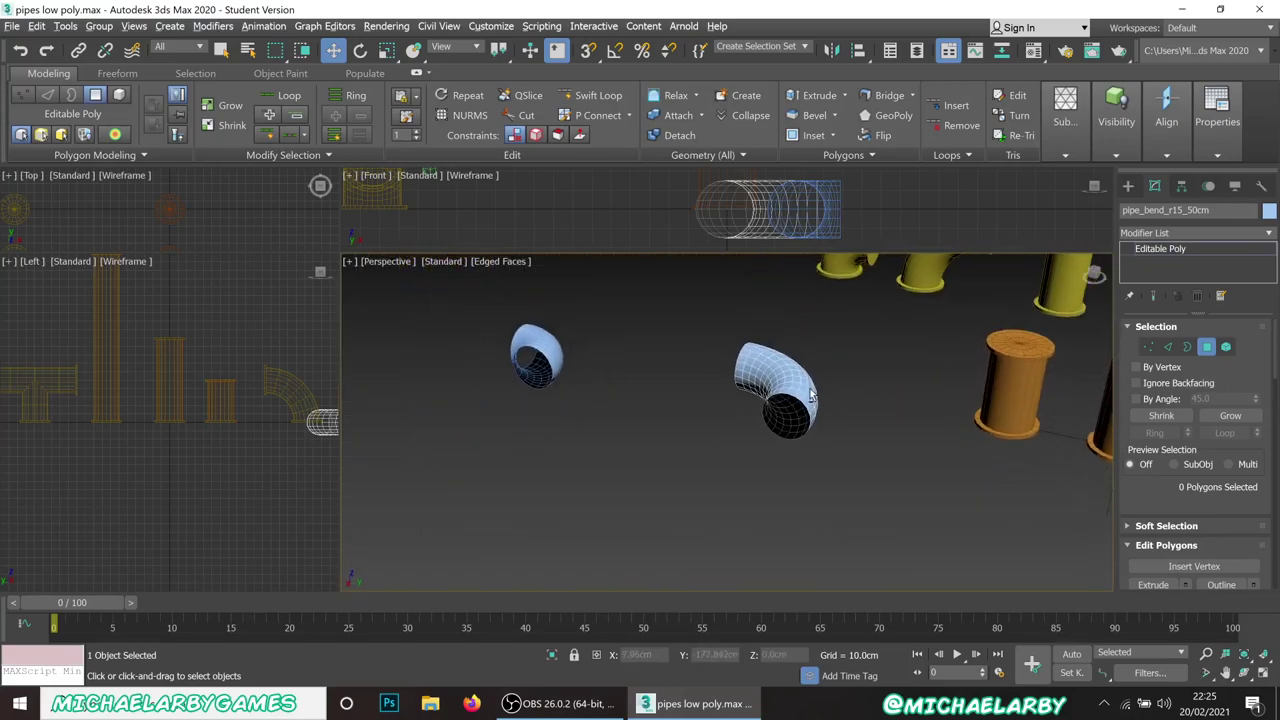
{"action": "key", "text": "z"}
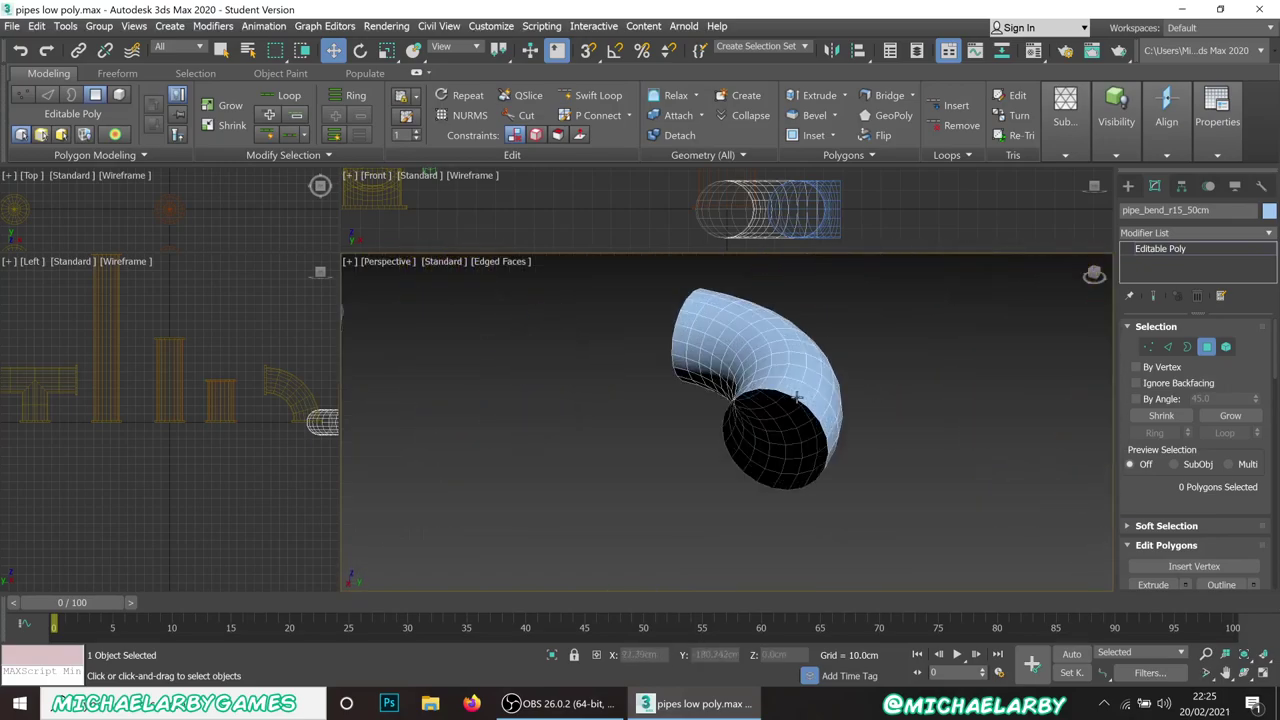
{"action": "left_click", "coordinate": [1189, 350]}
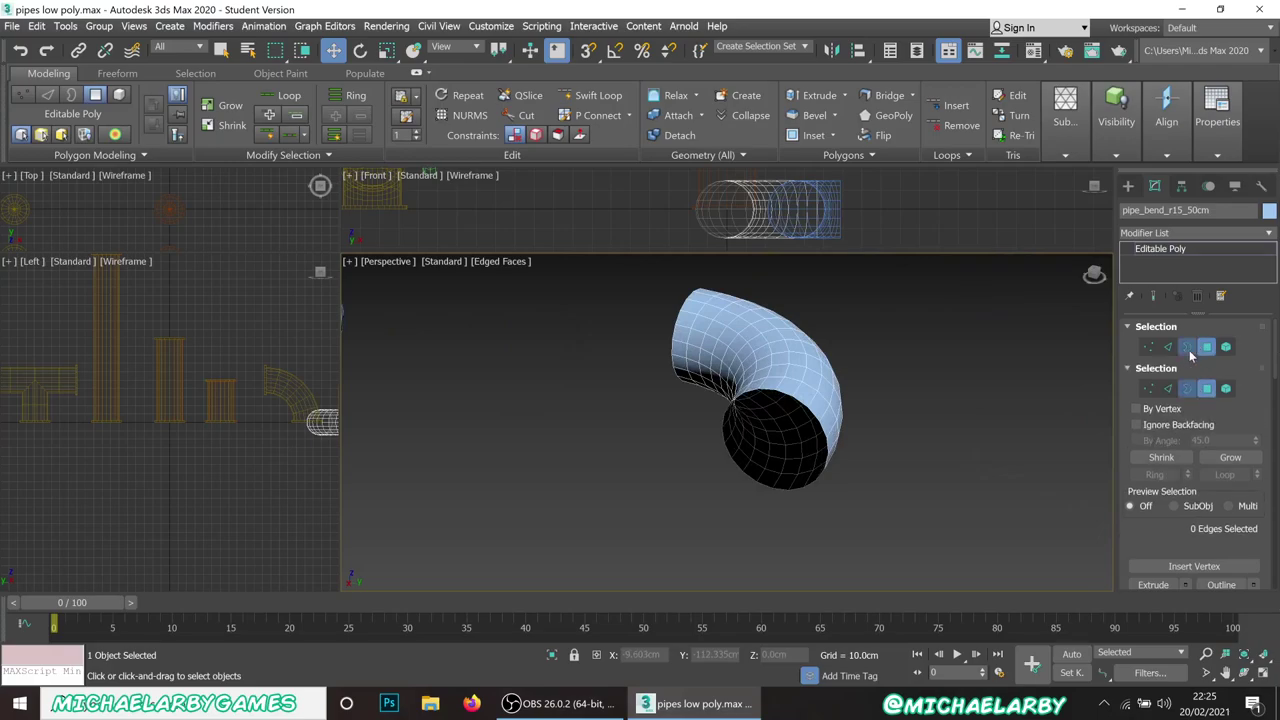
{"action": "left_click", "coordinate": [812, 413]}
{"action": "scroll", "coordinate": [812, 408], "scroll_direction": "up", "scroll_amount": 2}
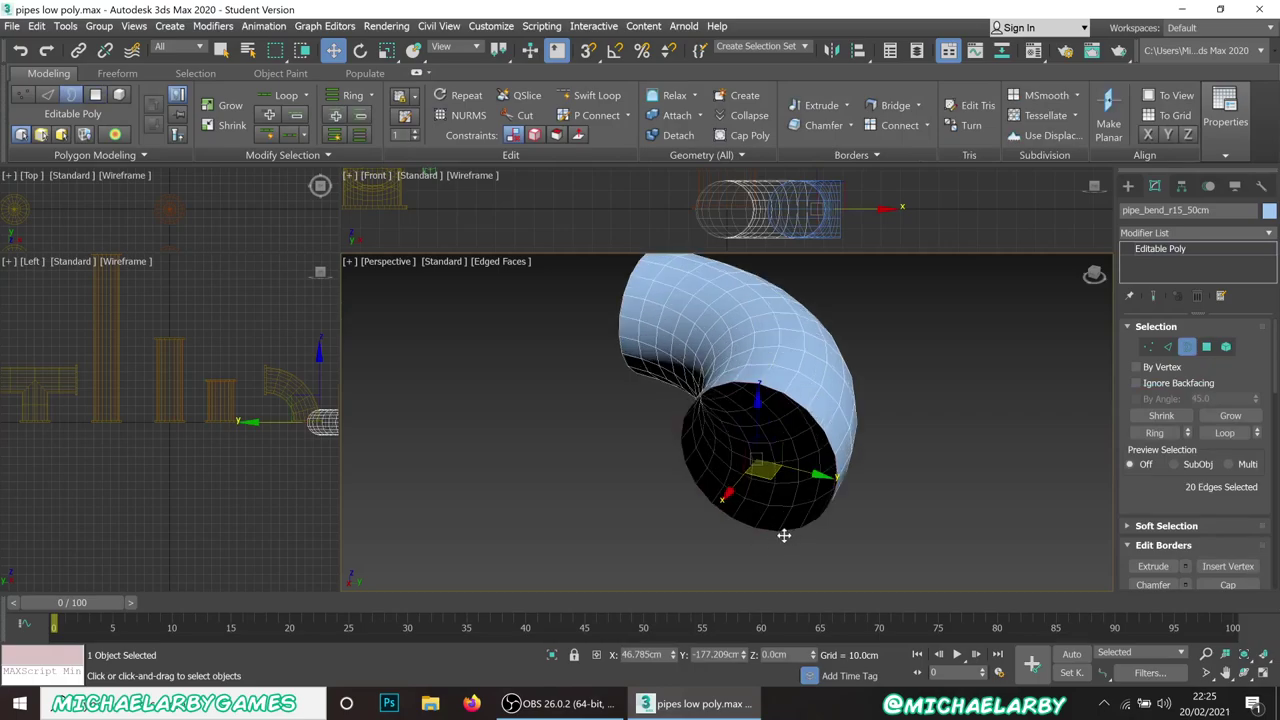
{"action": "scroll", "coordinate": [1226, 540], "scroll_direction": "down", "scroll_amount": 2}
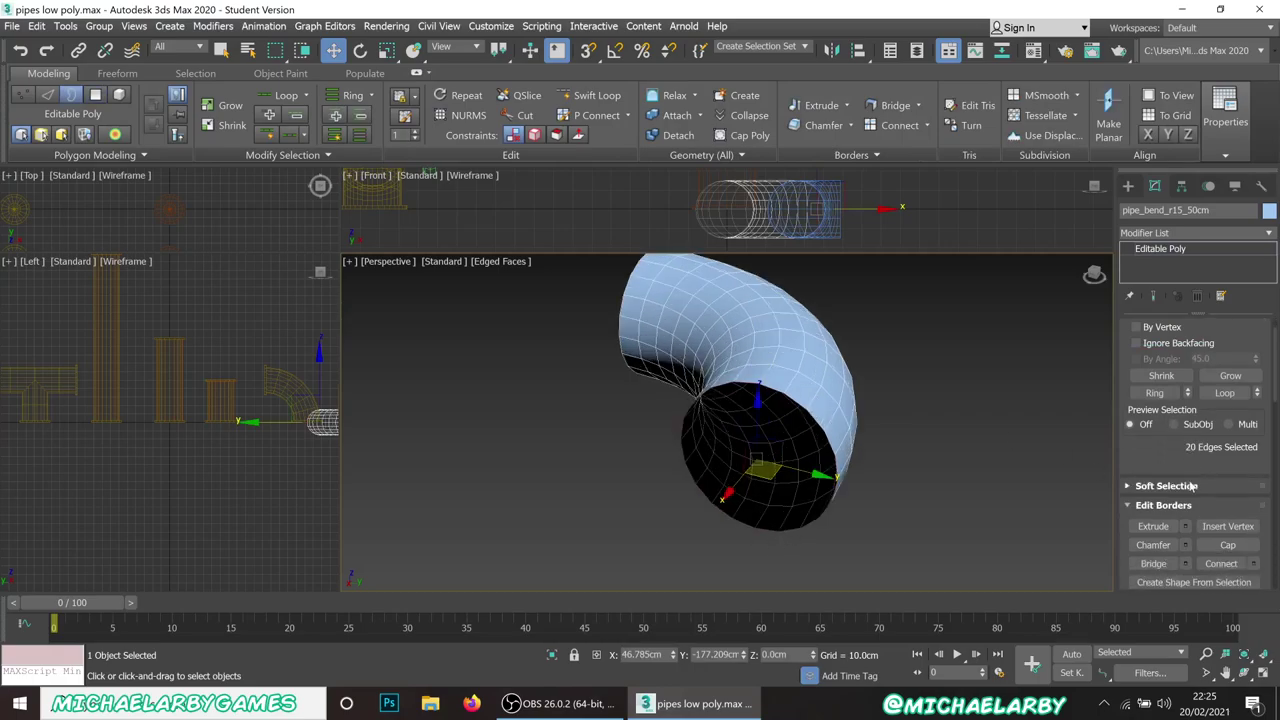
{"action": "left_click", "coordinate": [1228, 536]}
{"action": "mouse_move", "coordinate": [653, 386]}
{"action": "middle_mouse_down", "text": "alt"}
{"action": "mouse_move", "coordinate": [791, 343]}
{"action": "mouse_move", "coordinate": [960, 325]}
{"action": "middle_mouse_up", "text": "alt"}
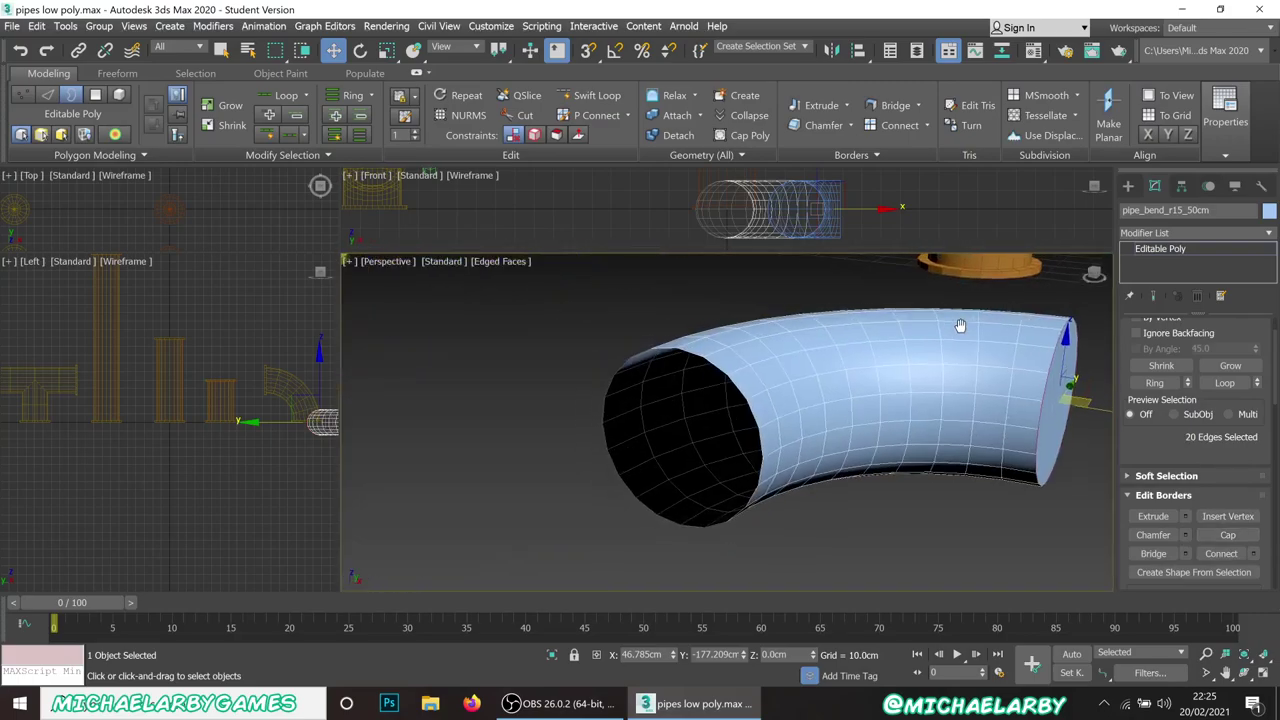
{"action": "left_click", "coordinate": [710, 365]}
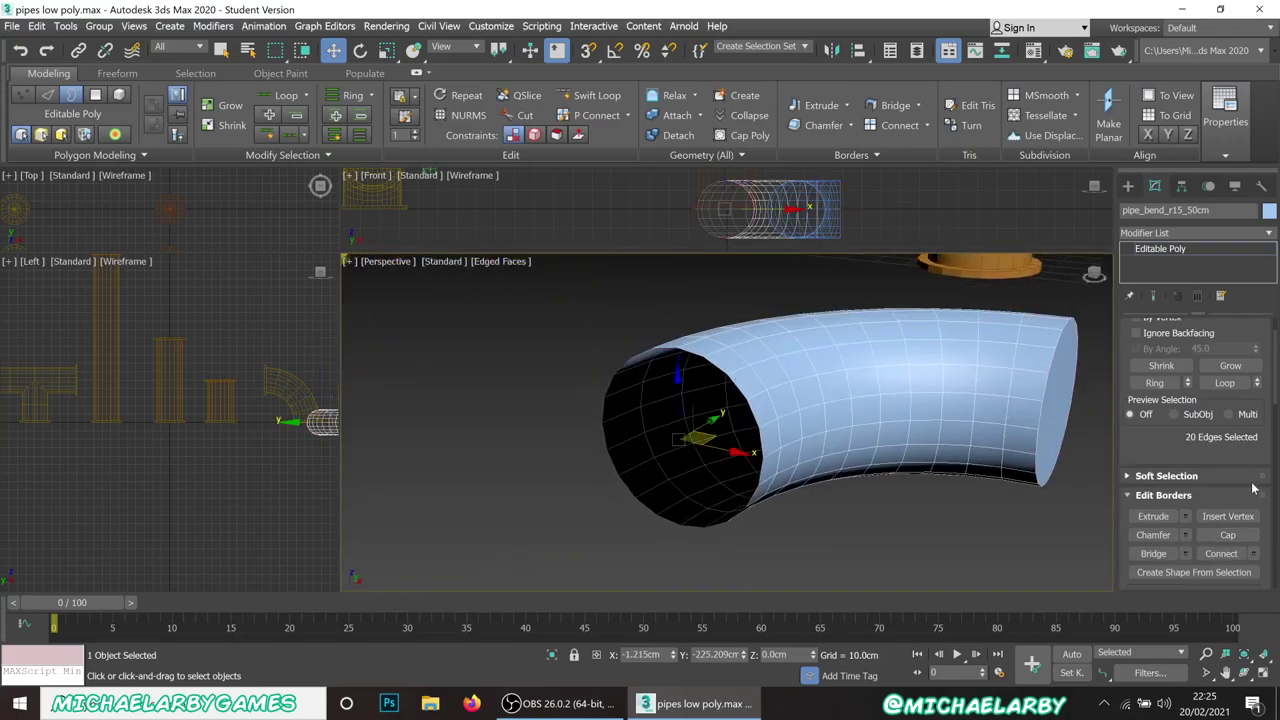
{"action": "left_click", "coordinate": [1228, 535]}
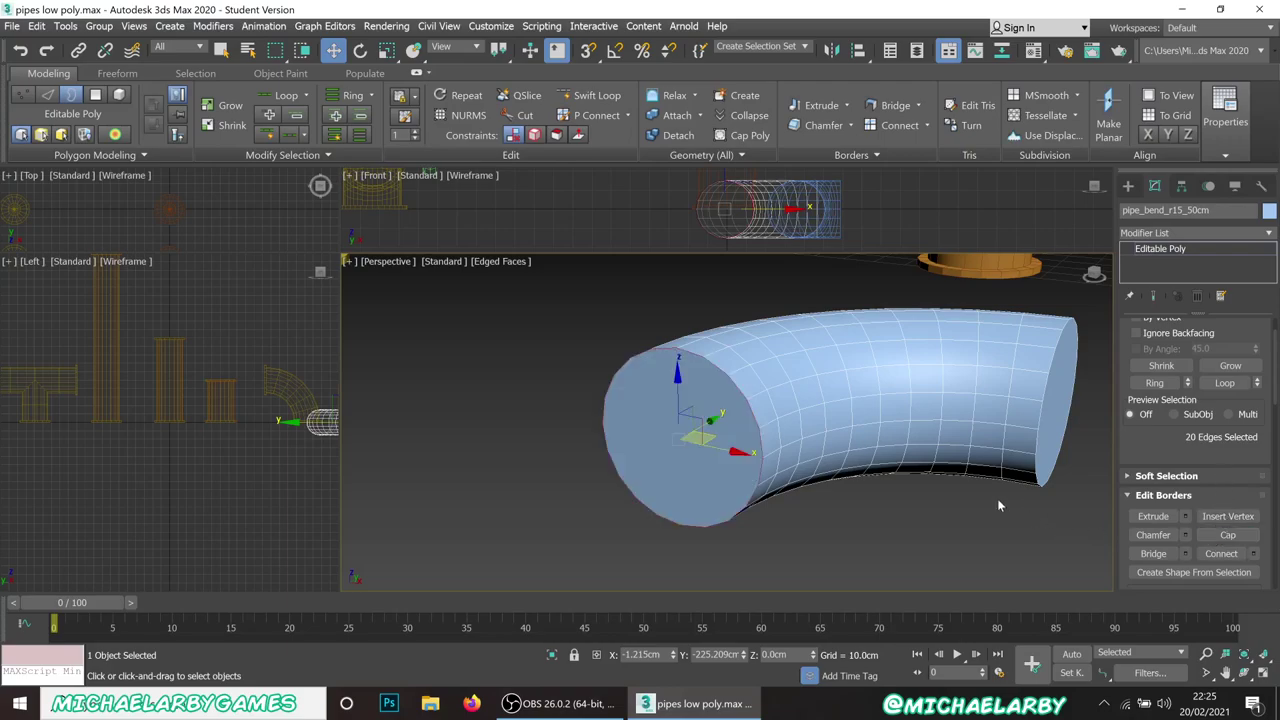
Extrude both end-cap polygons of the 50 cm bend by 2 cm
{"action": "scroll", "coordinate": [997, 505], "scroll_direction": "down", "scroll_amount": 3}
{"action": "scroll", "coordinate": [997, 505], "scroll_direction": "up", "scroll_amount": 3}
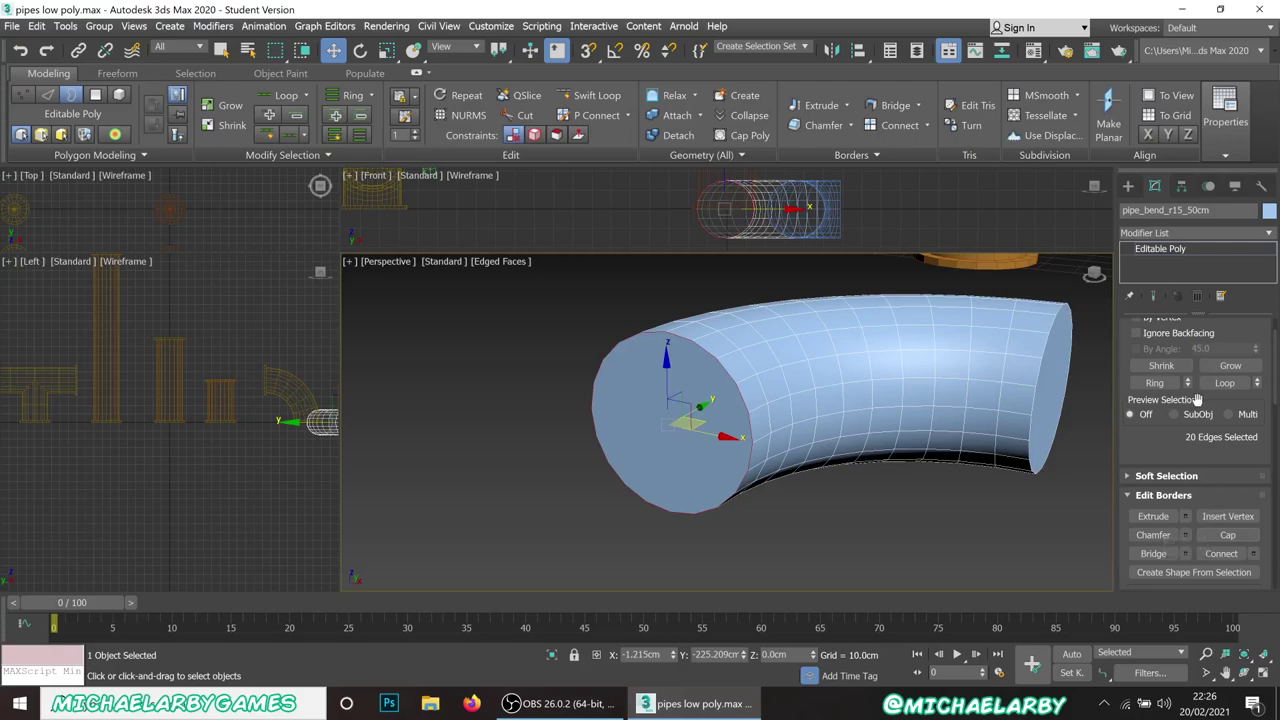
{"action": "scroll", "coordinate": [1200, 395], "scroll_direction": "up", "scroll_amount": 2}
{"action": "left_click", "coordinate": [1206, 346]}
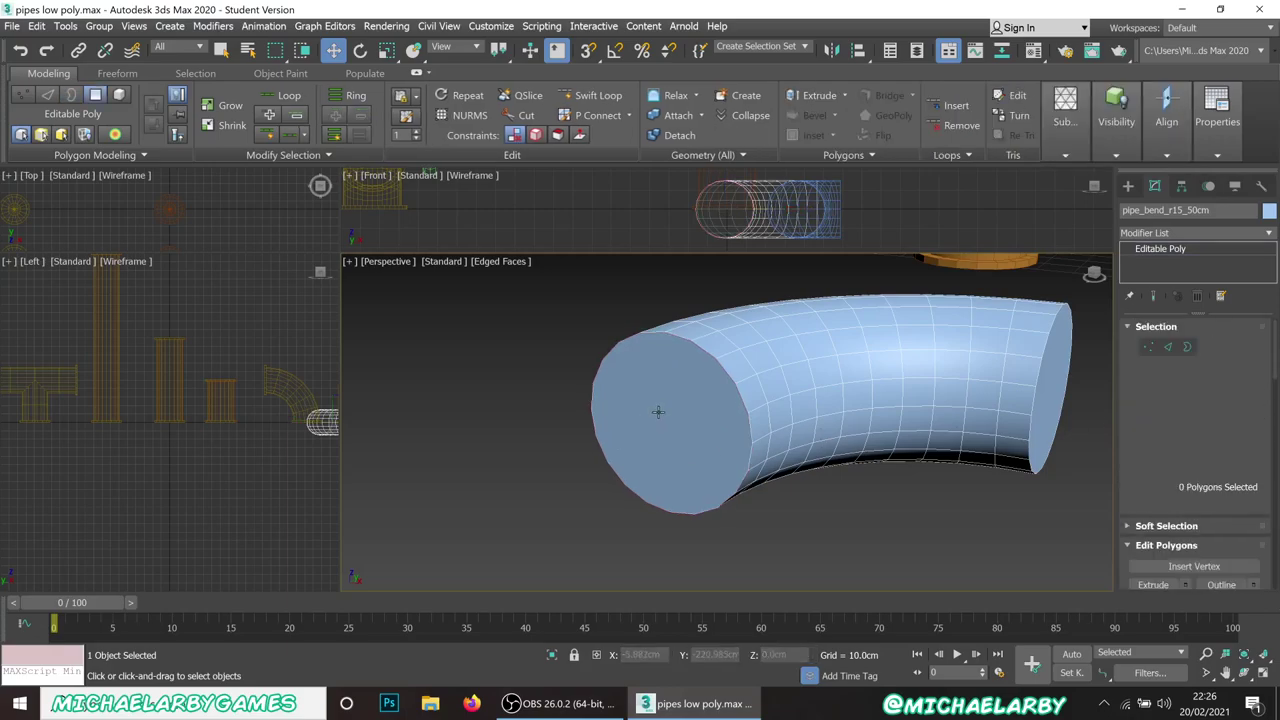
{"action": "left_click", "coordinate": [654, 411]}
{"action": "left_click", "coordinate": [1040, 398], "text": "ctrl"}
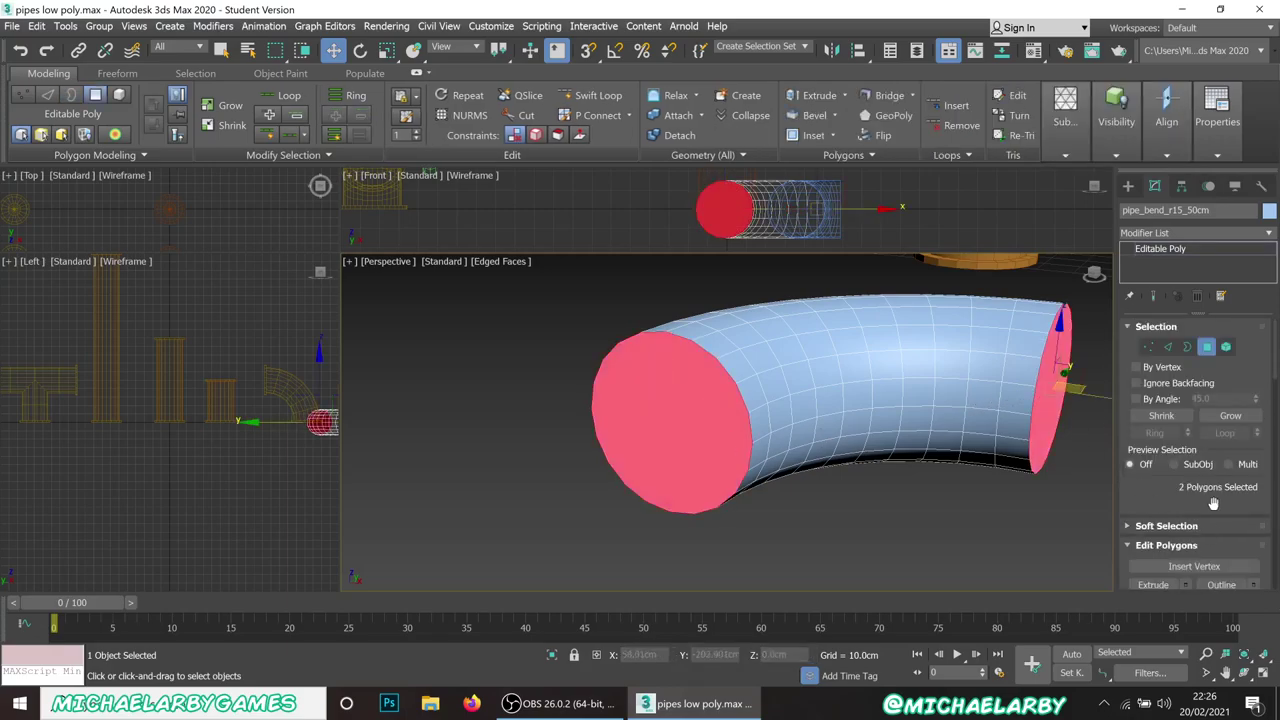
{"action": "scroll", "coordinate": [1175, 520], "scroll_direction": "down", "scroll_amount": 1}
{"action": "left_click", "coordinate": [1185, 545]}
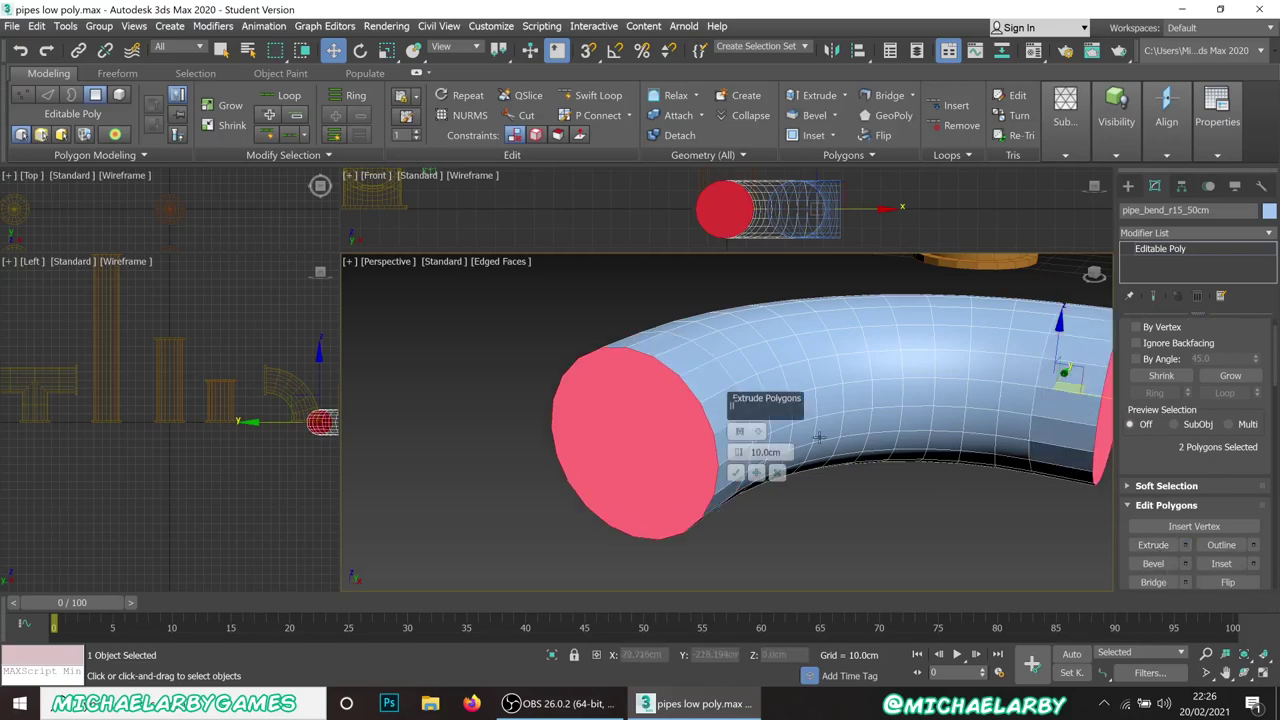
{"action": "left_click", "coordinate": [757, 431]}
{"action": "left_click", "coordinate": [800, 452]}
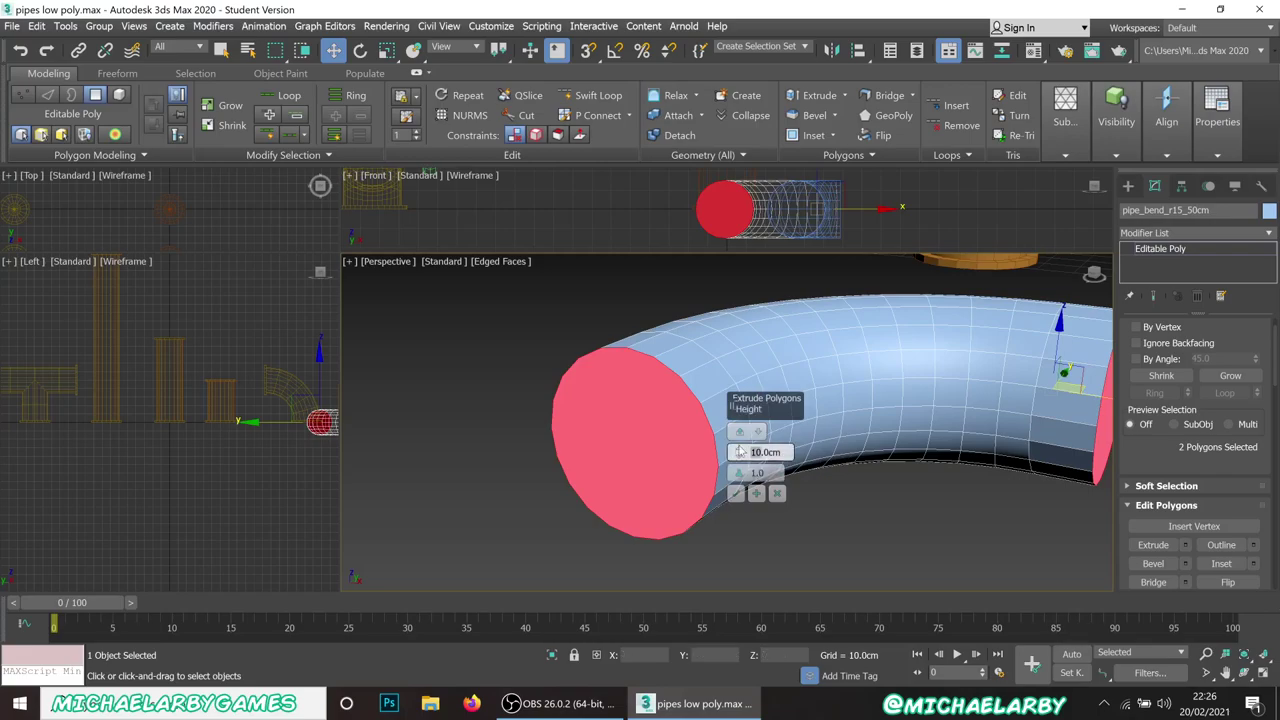
{"action": "type", "text": "2"}
{"action": "key", "text": "Return"}
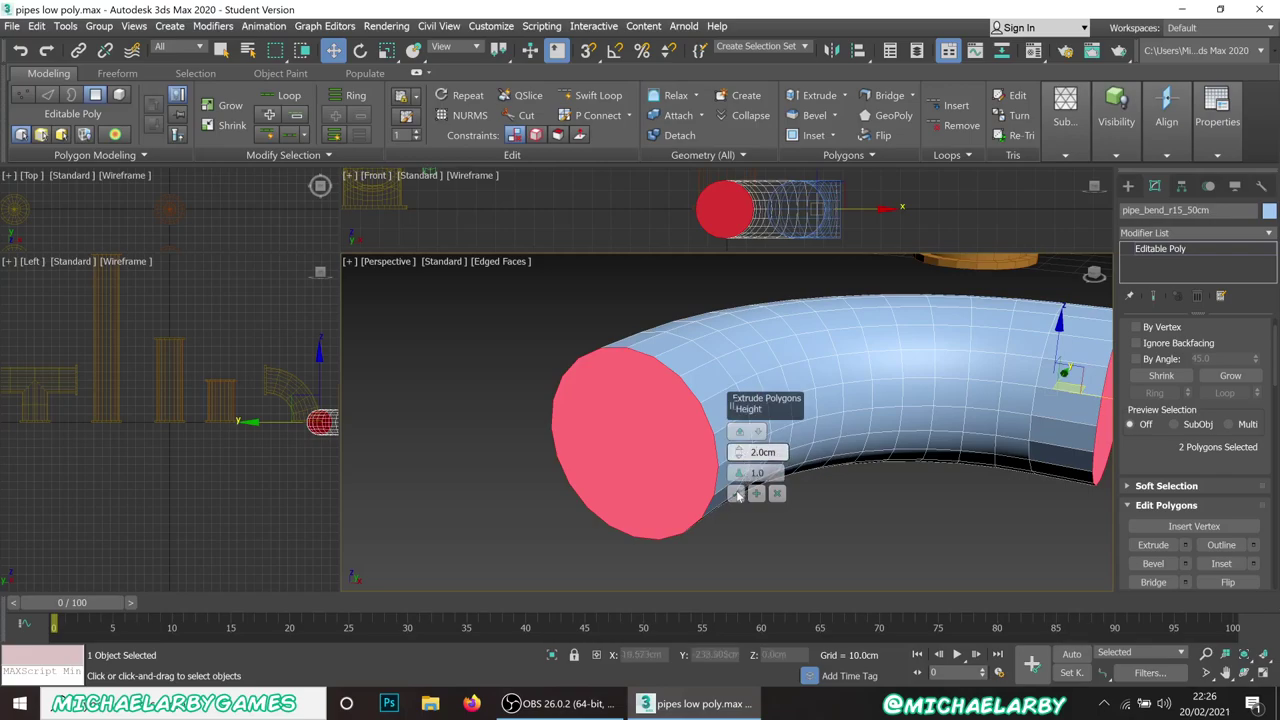
{"action": "left_click", "coordinate": [737, 493]}
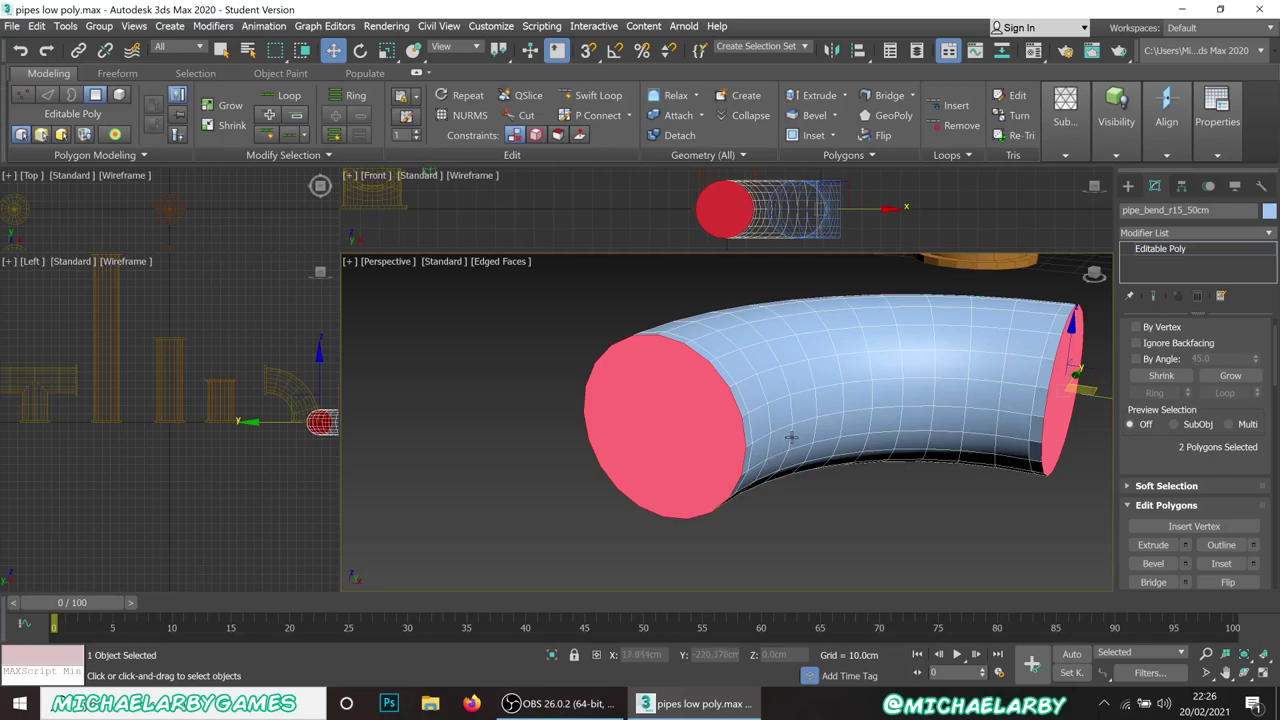
Select the narrow polygon rings around both ends of the bend and extrude them 3 cm outward as flanges
{"action": "left_click", "coordinate": [747, 425]}
{"action": "left_click", "coordinate": [743, 405], "text": "shift"}
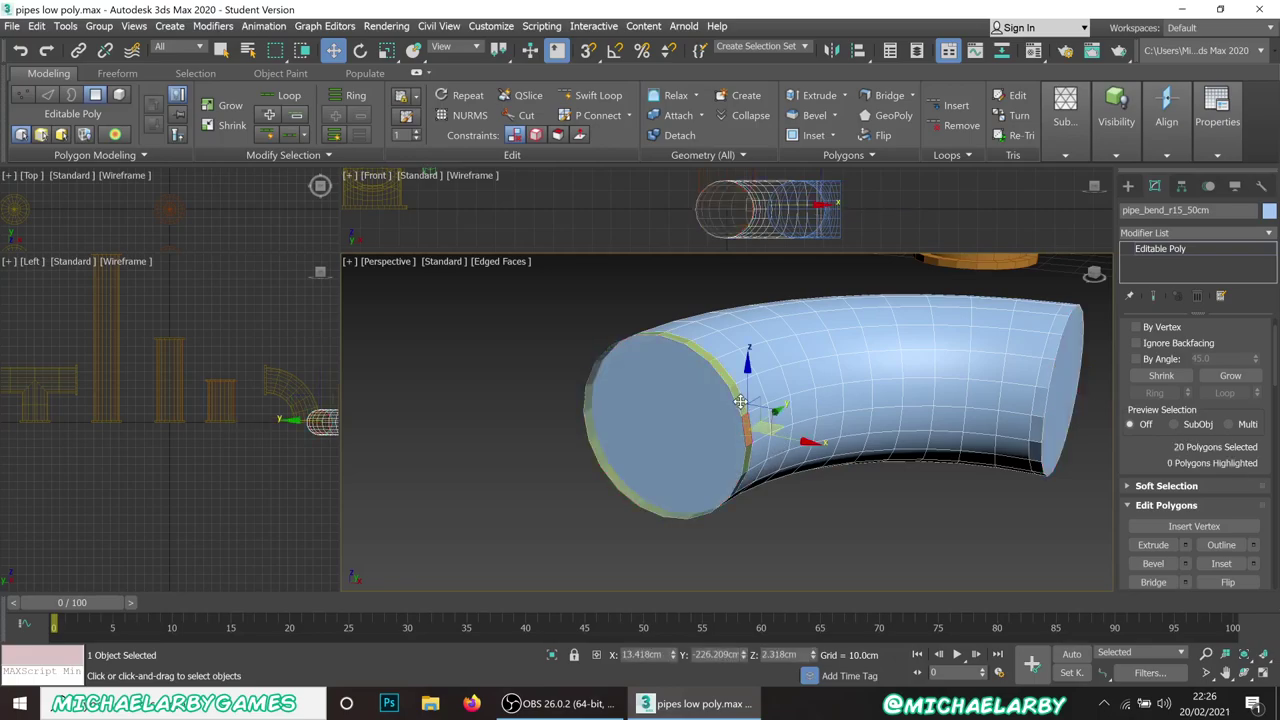
{"action": "left_click", "coordinate": [1039, 405], "text": "ctrl"}
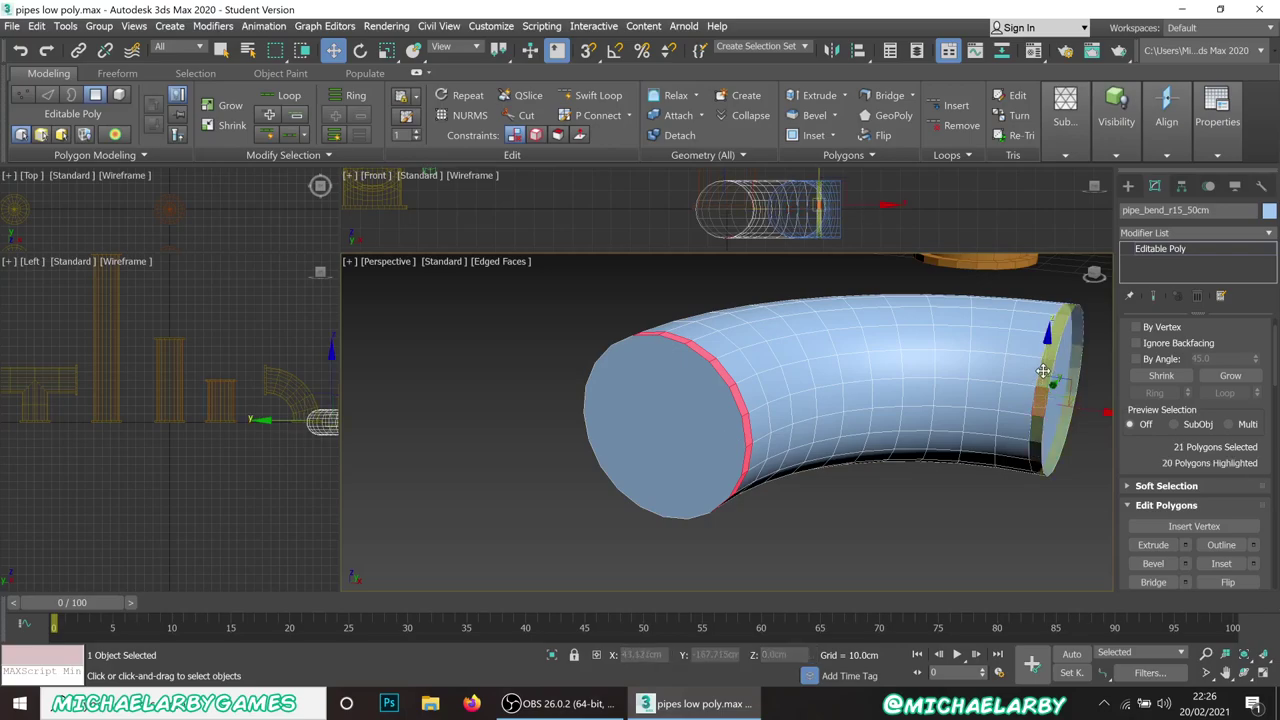
{"action": "left_click", "coordinate": [1043, 372], "text": "shift"}
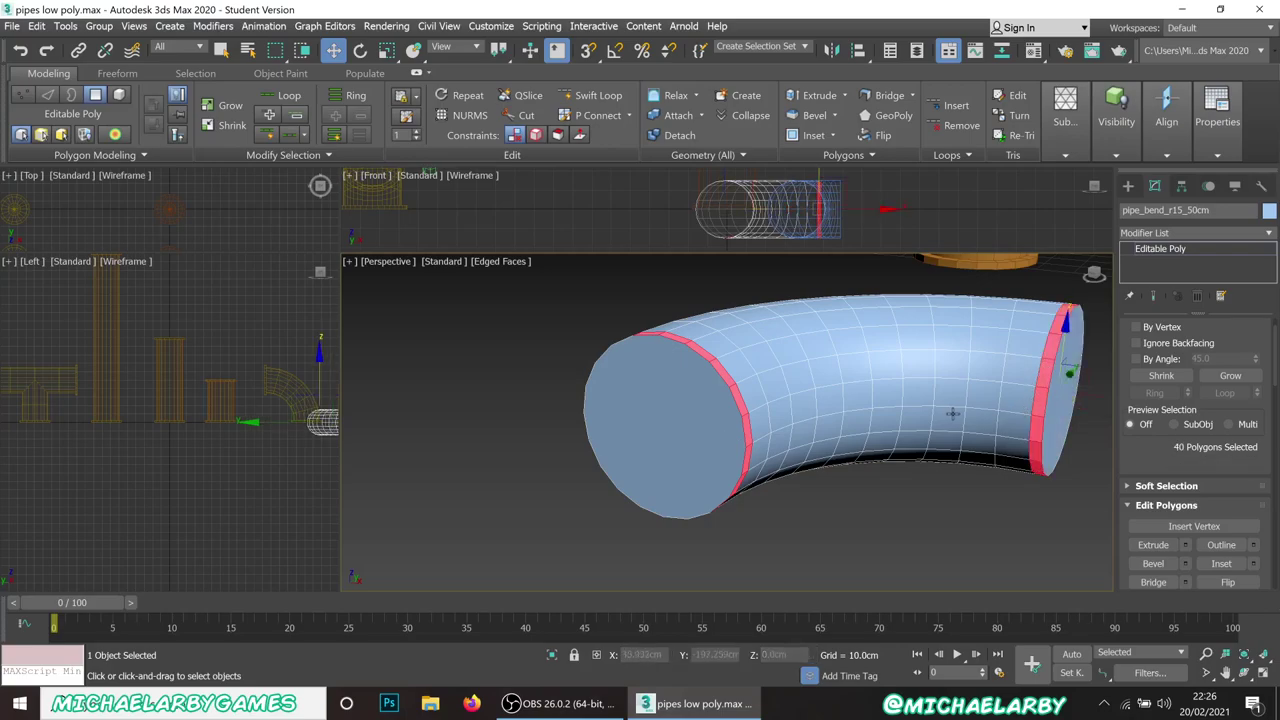
{"action": "middle_click_drag", "start_coordinate": [953, 414], "coordinate": [827, 428], "text": "alt"}
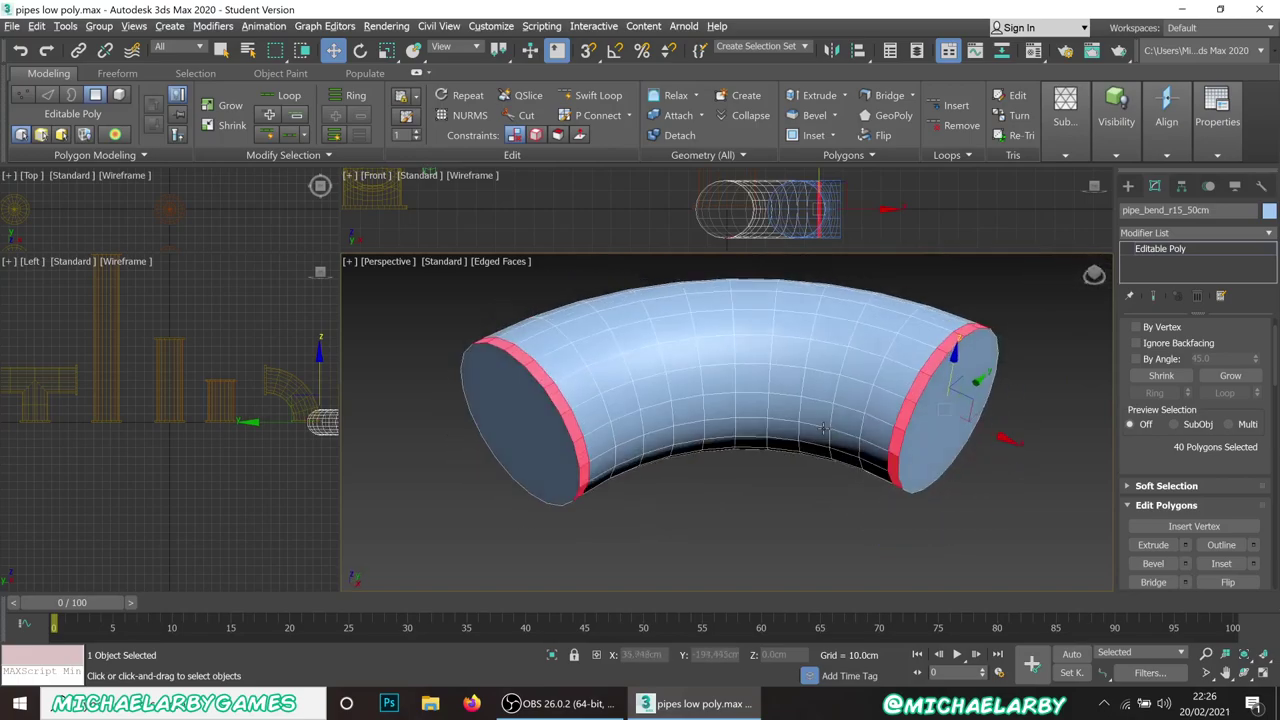
{"action": "scroll", "coordinate": [1150, 553], "scroll_direction": "down", "scroll_amount": 1}
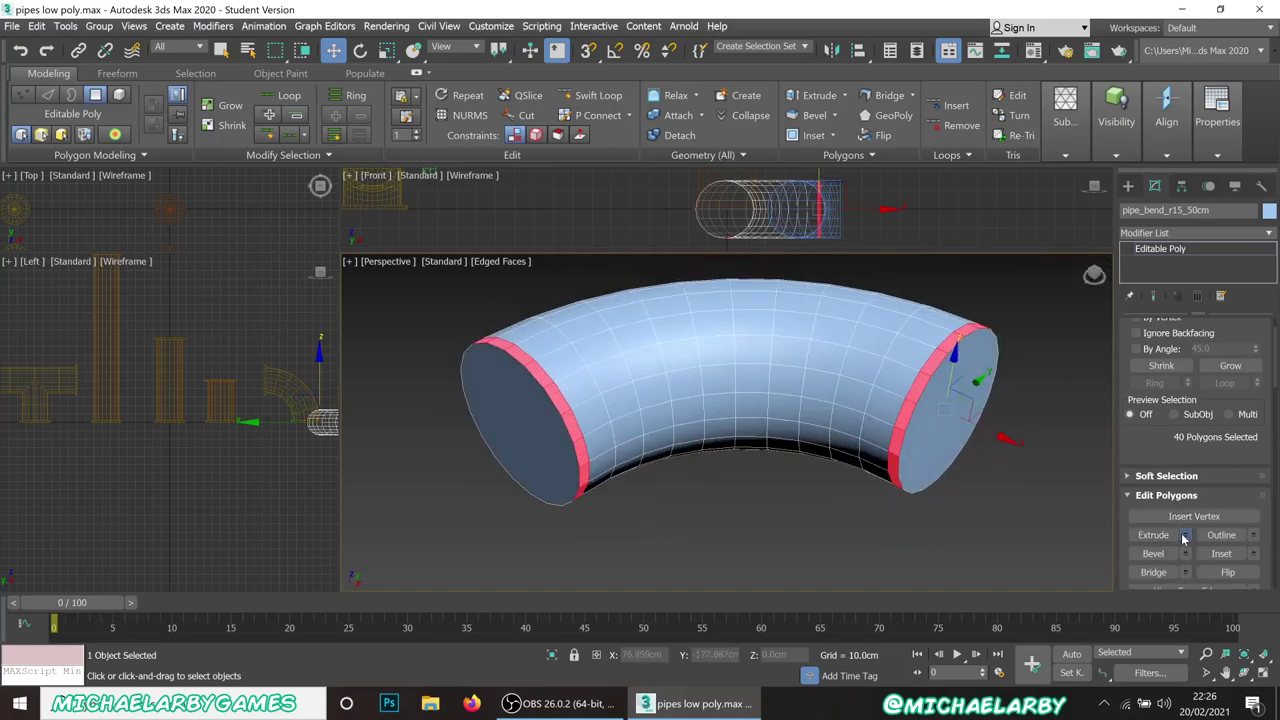
{"action": "left_click", "coordinate": [1185, 535]}
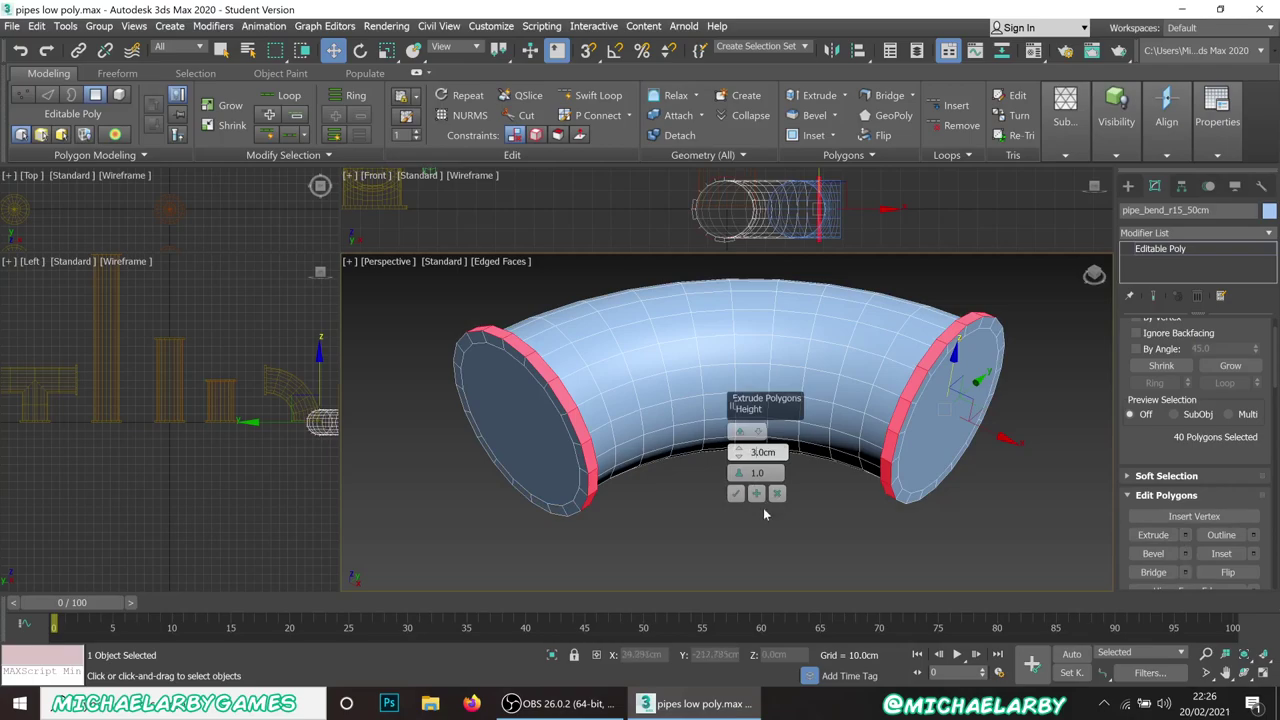
{"action": "left_click", "coordinate": [736, 494]}
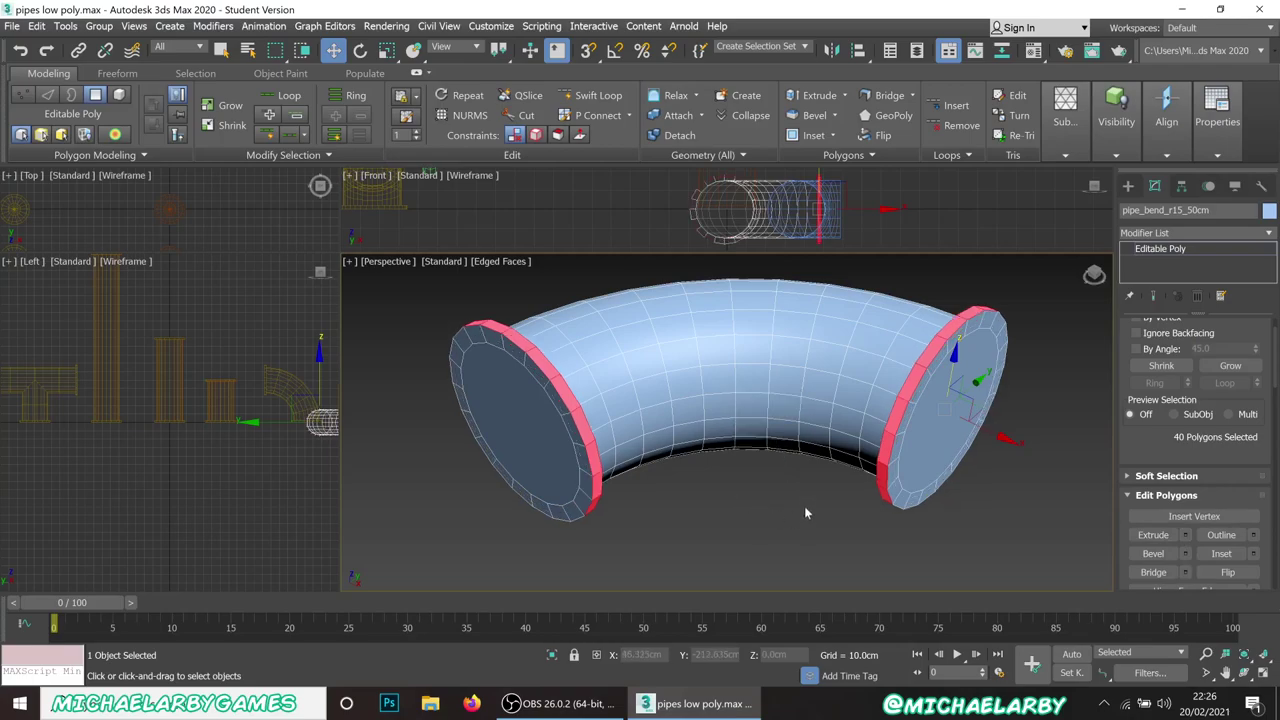
Leave polygon editing to examine both flanges on the 50 cm bend as a whole object, and return to polygon editing
{"action": "right_click", "coordinate": [770, 495]}
{"action": "left_click", "coordinate": [700, 483]}
{"action": "left_click", "coordinate": [781, 491]}
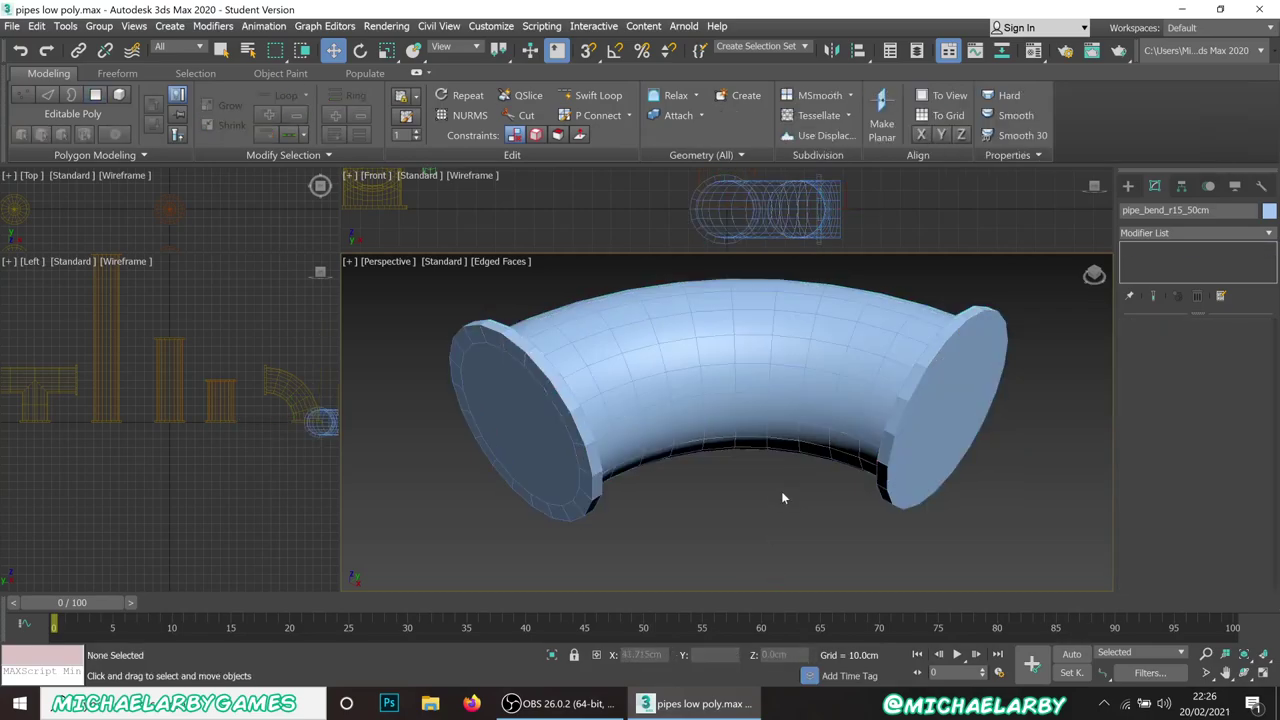
{"action": "left_click", "coordinate": [916, 424]}
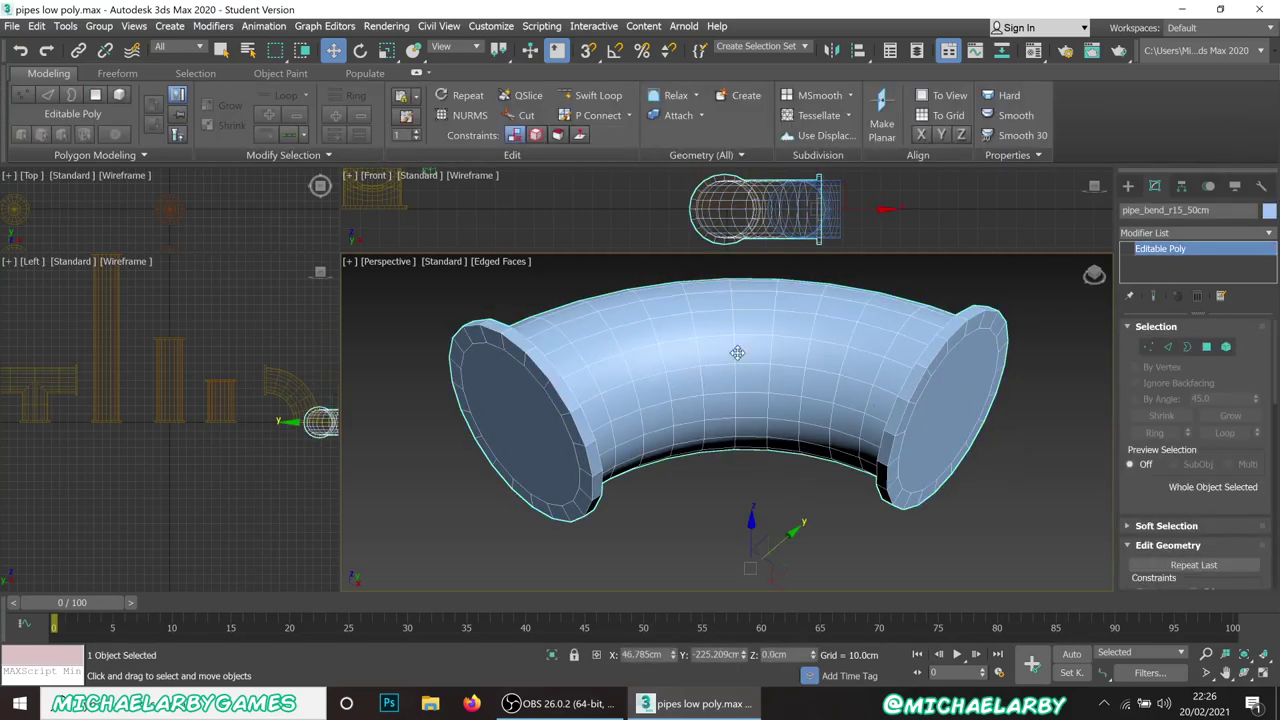
{"action": "mouse_move", "coordinate": [694, 420]}
{"action": "middle_mouse_down", "text": "alt"}
{"action": "mouse_move", "coordinate": [672, 412]}
{"action": "mouse_move", "coordinate": [690, 418]}
{"action": "middle_mouse_up", "text": "alt"}
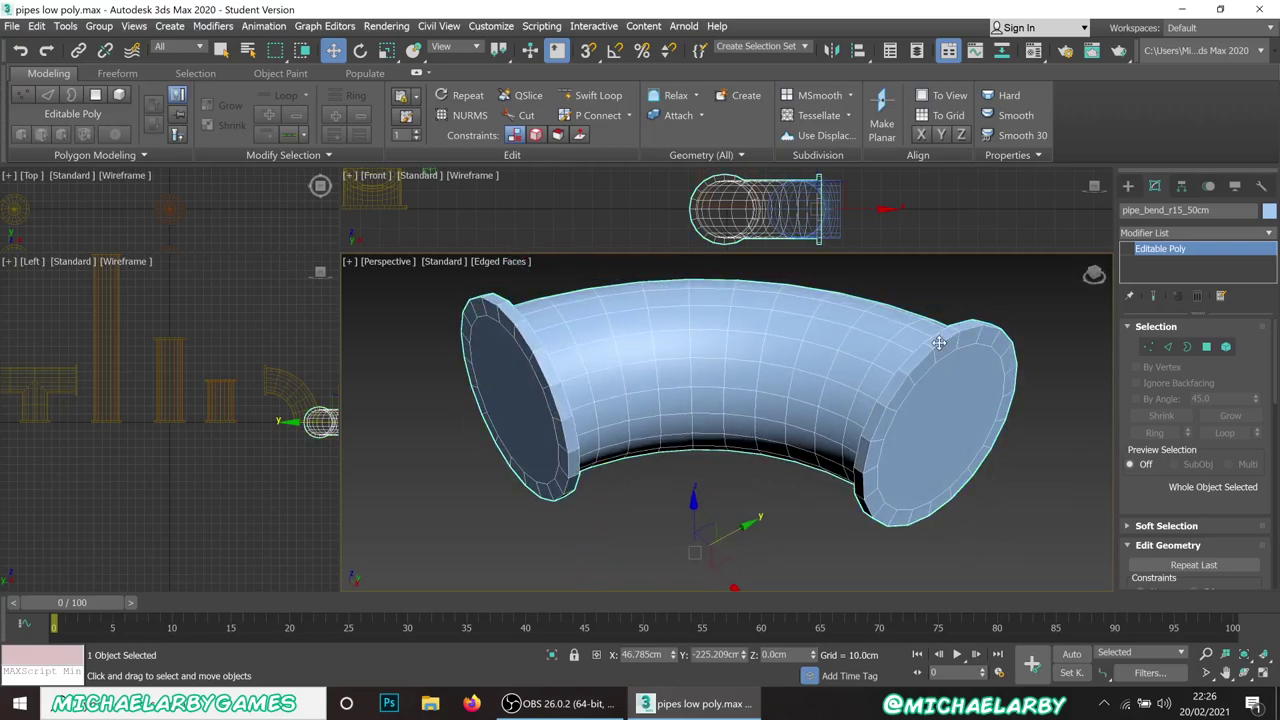
{"action": "left_click", "coordinate": [1206, 348]}
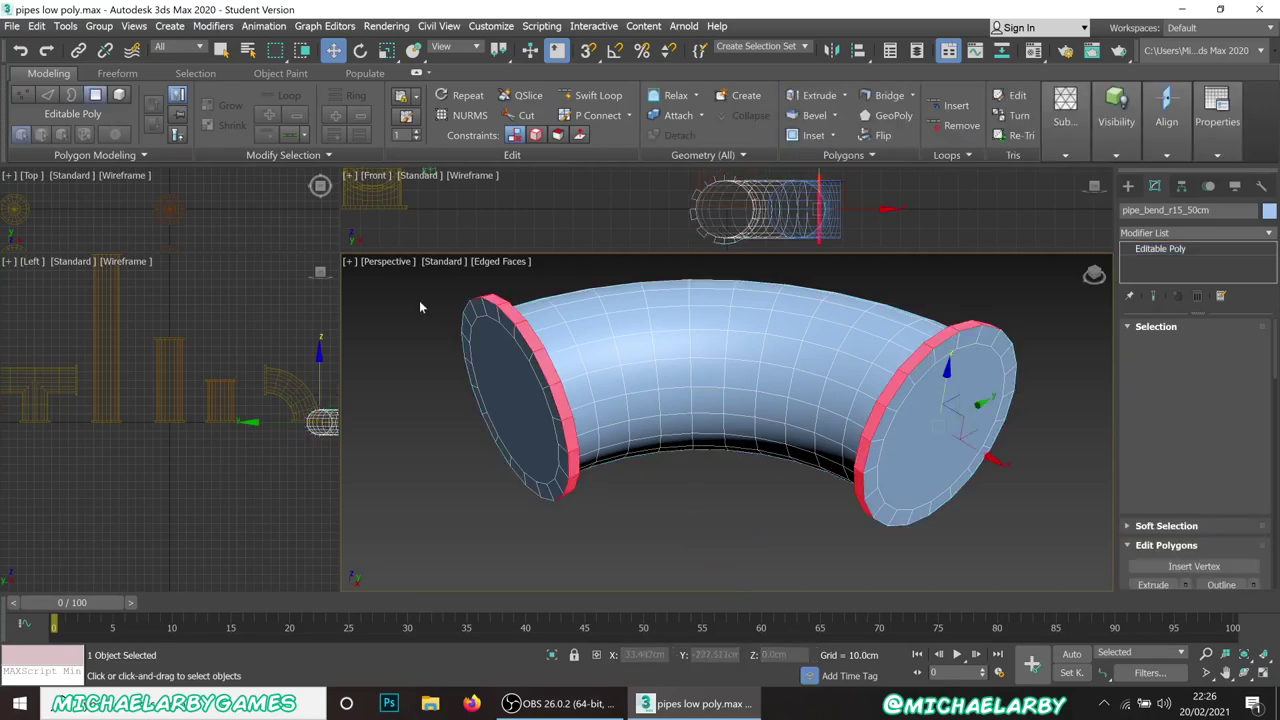
{"action": "left_click", "coordinate": [652, 537]}
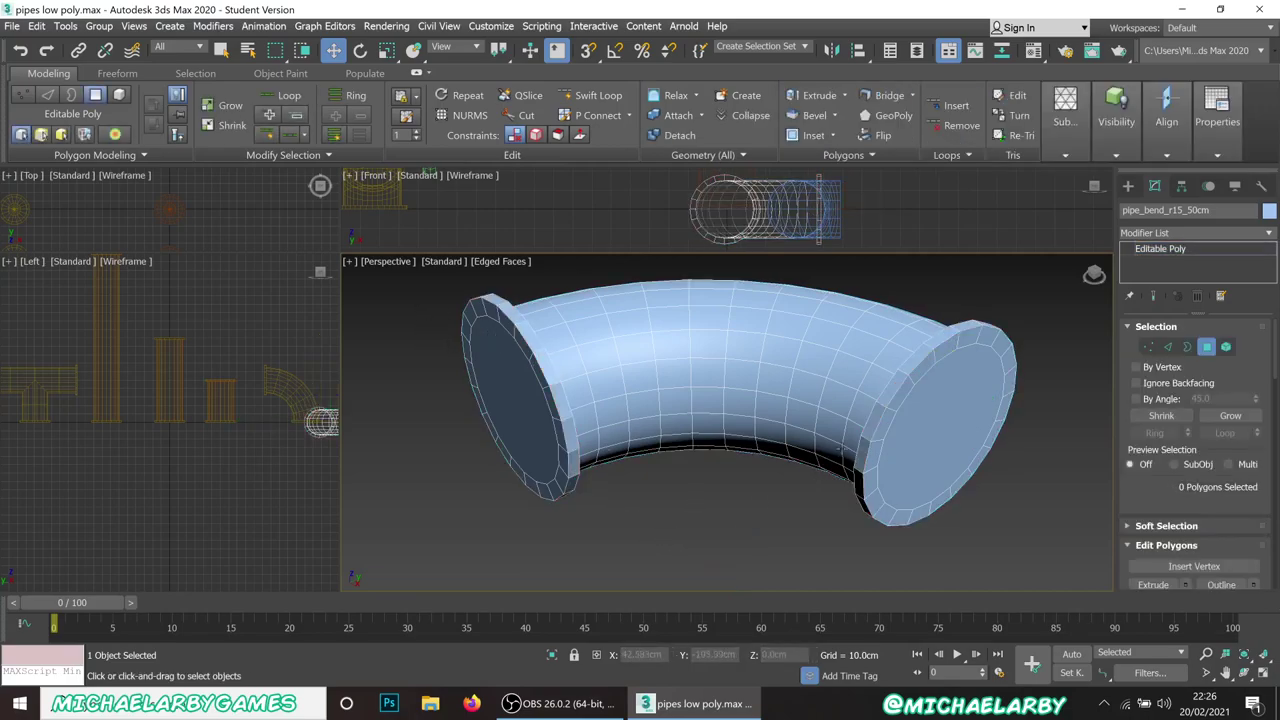
{"action": "left_click", "coordinate": [873, 417]}
{"action": "left_click", "coordinate": [866, 452], "text": "shift"}
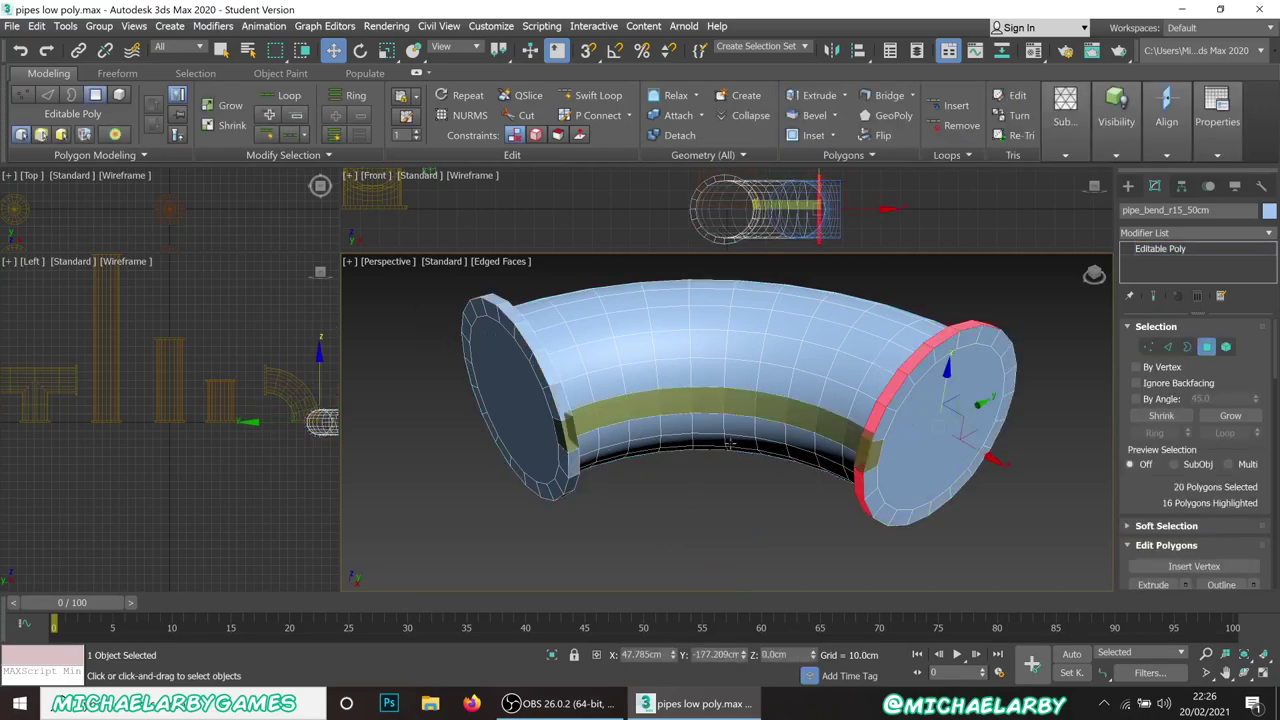
{"action": "left_click", "coordinate": [548, 375], "text": "ctrl"}
{"action": "left_click", "coordinate": [549, 373], "text": "shift"}
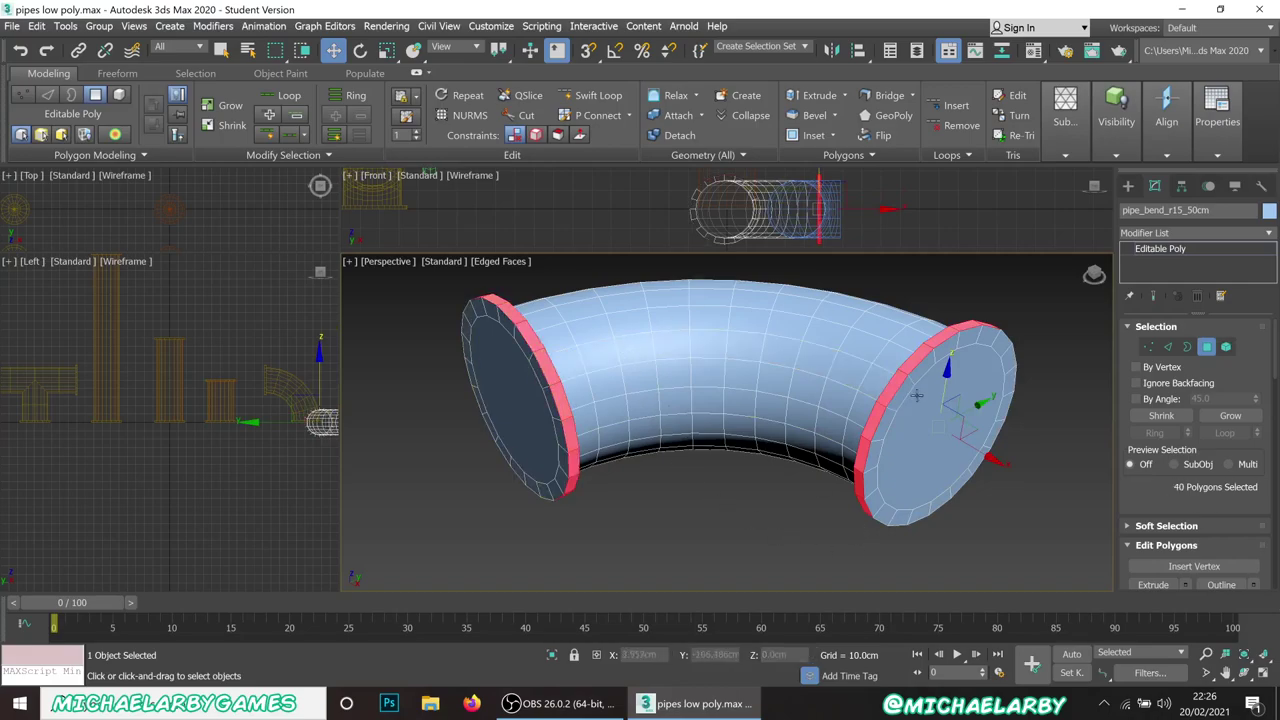
{"action": "scroll", "coordinate": [1181, 453], "scroll_direction": "down", "scroll_amount": 10}
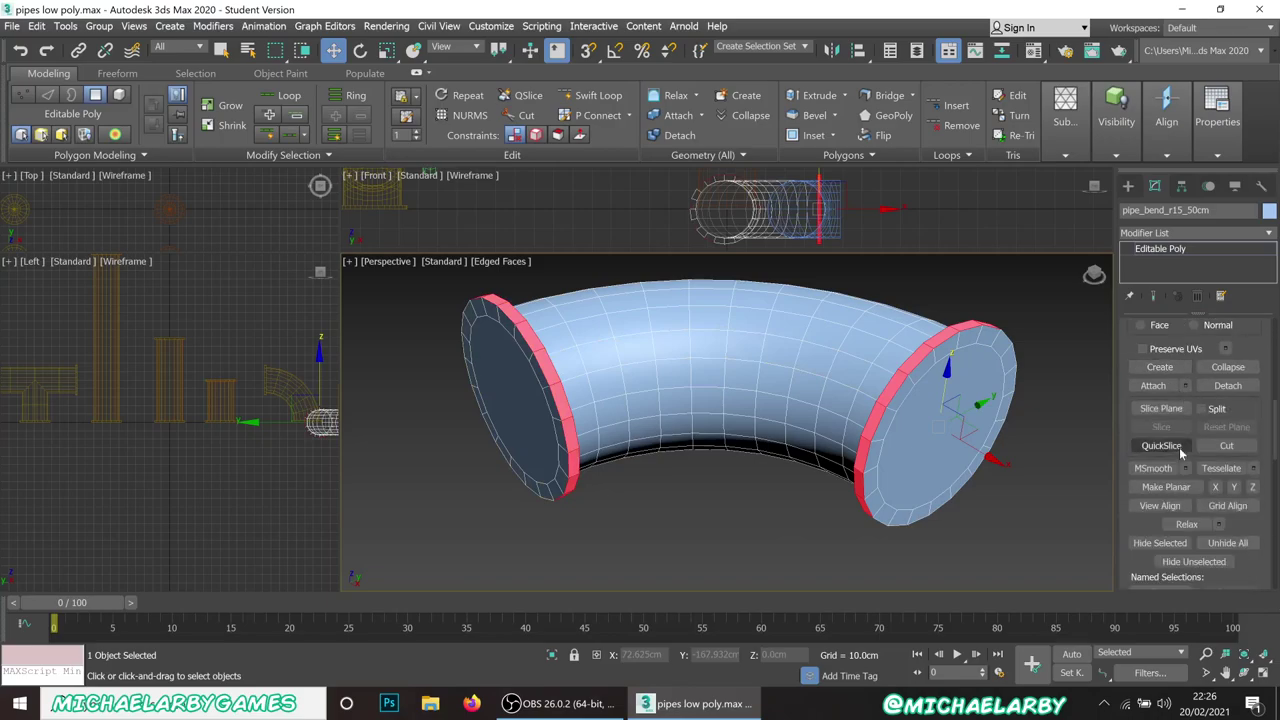
{"action": "scroll", "coordinate": [1181, 453], "scroll_direction": "down", "scroll_amount": 8}
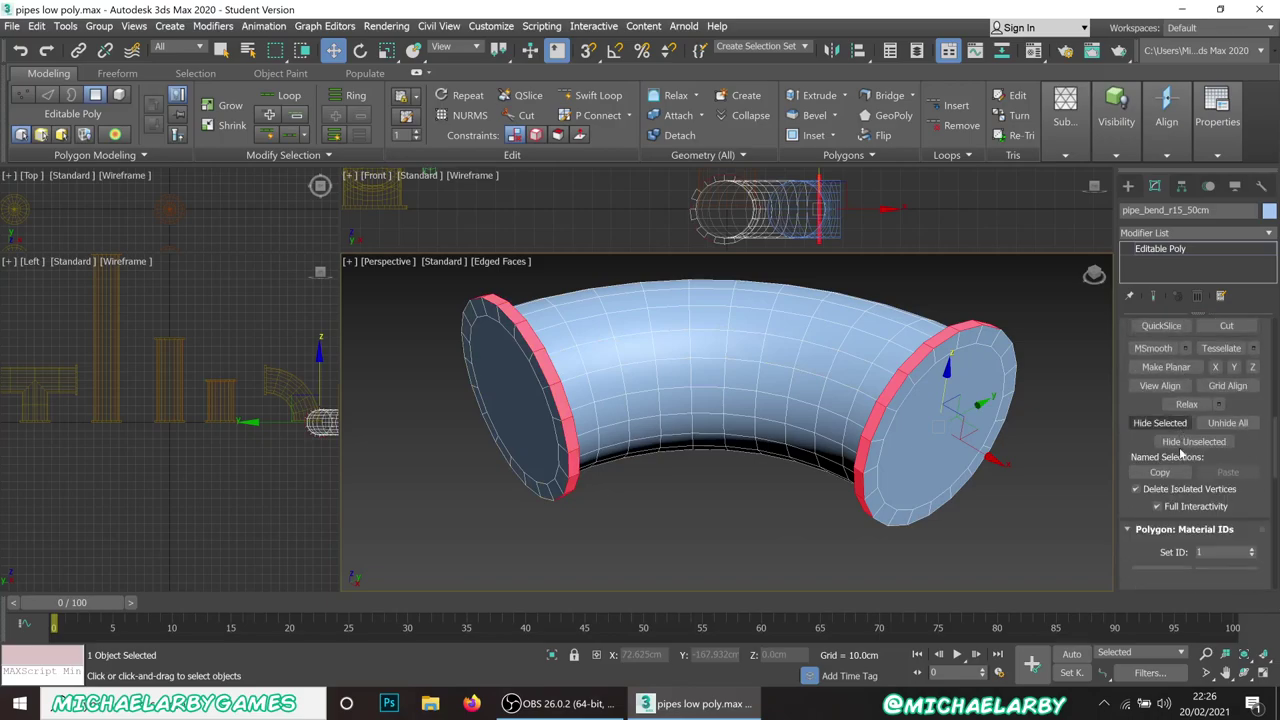
Leave polygon editing and hide the edge overlay to examine the shading around both flange rims of the bend
{"action": "left_click", "coordinate": [796, 505]}
{"action": "right_click", "coordinate": [794, 497]}
{"action": "left_click", "coordinate": [785, 500]}
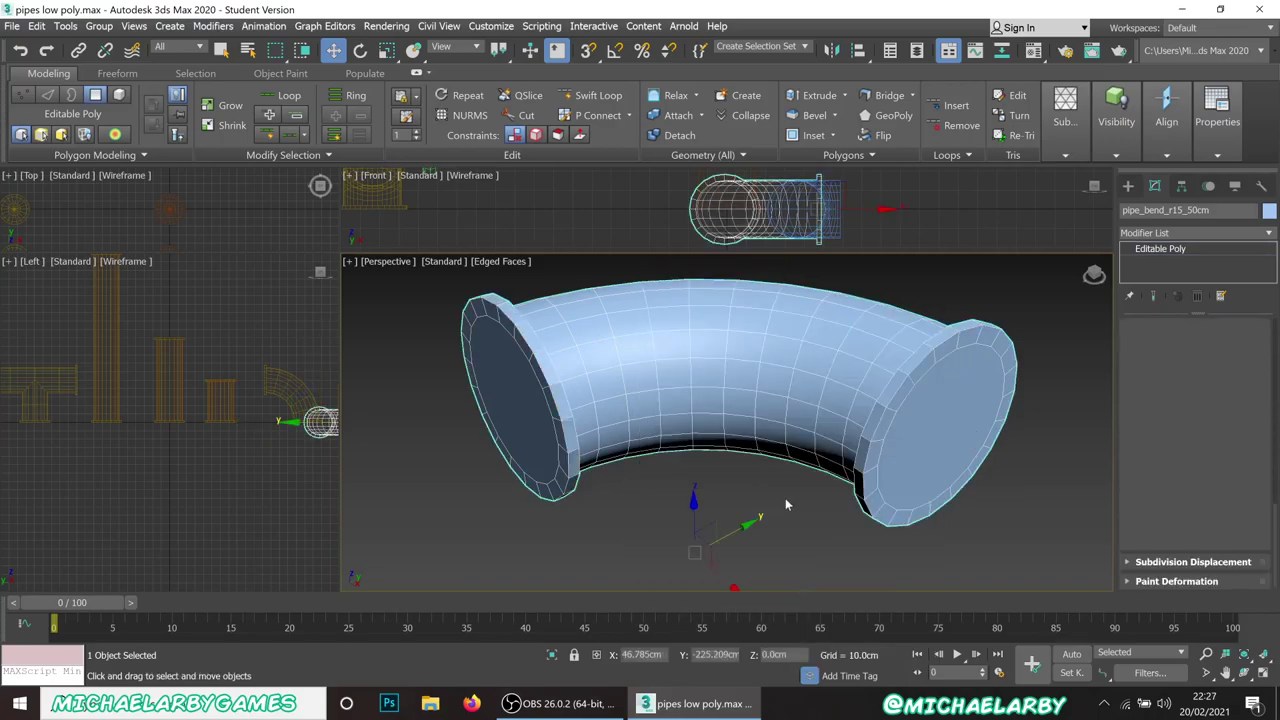
{"action": "key", "text": "F4"}
{"action": "scroll", "coordinate": [917, 352], "scroll_direction": "up", "scroll_amount": 3}
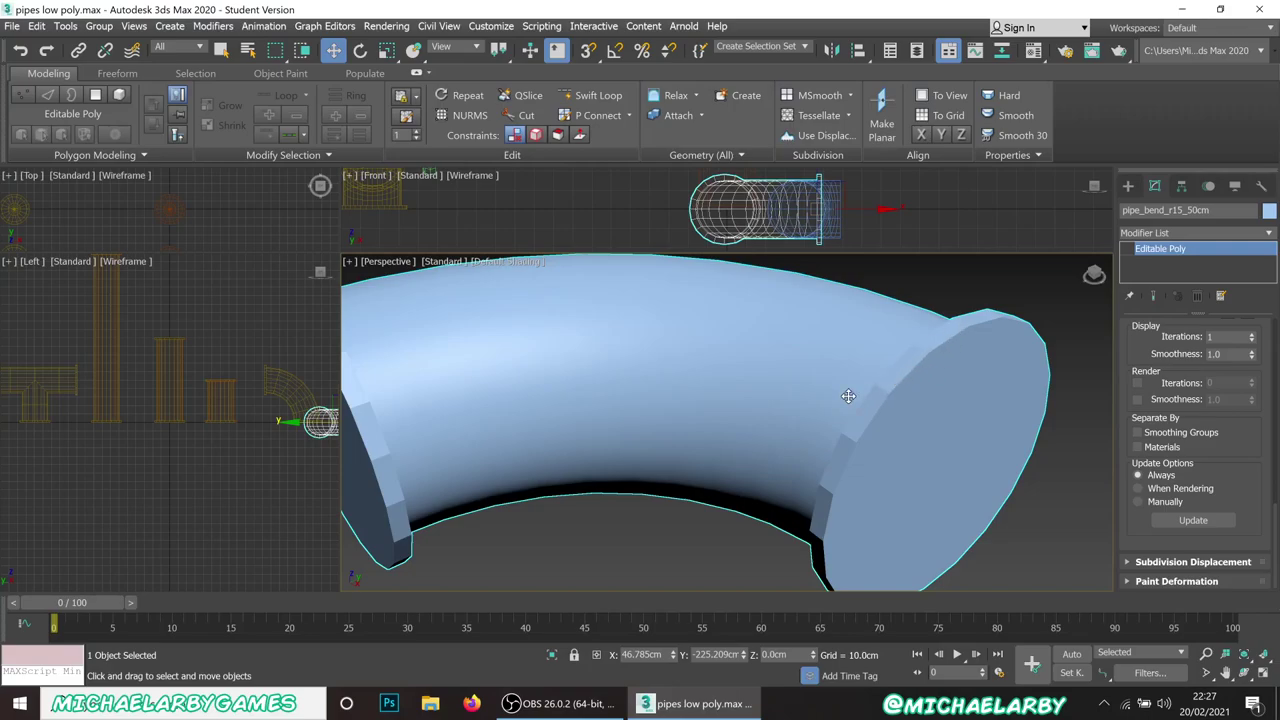
{"action": "scroll", "coordinate": [1195, 450], "scroll_direction": "up", "scroll_amount": 2}
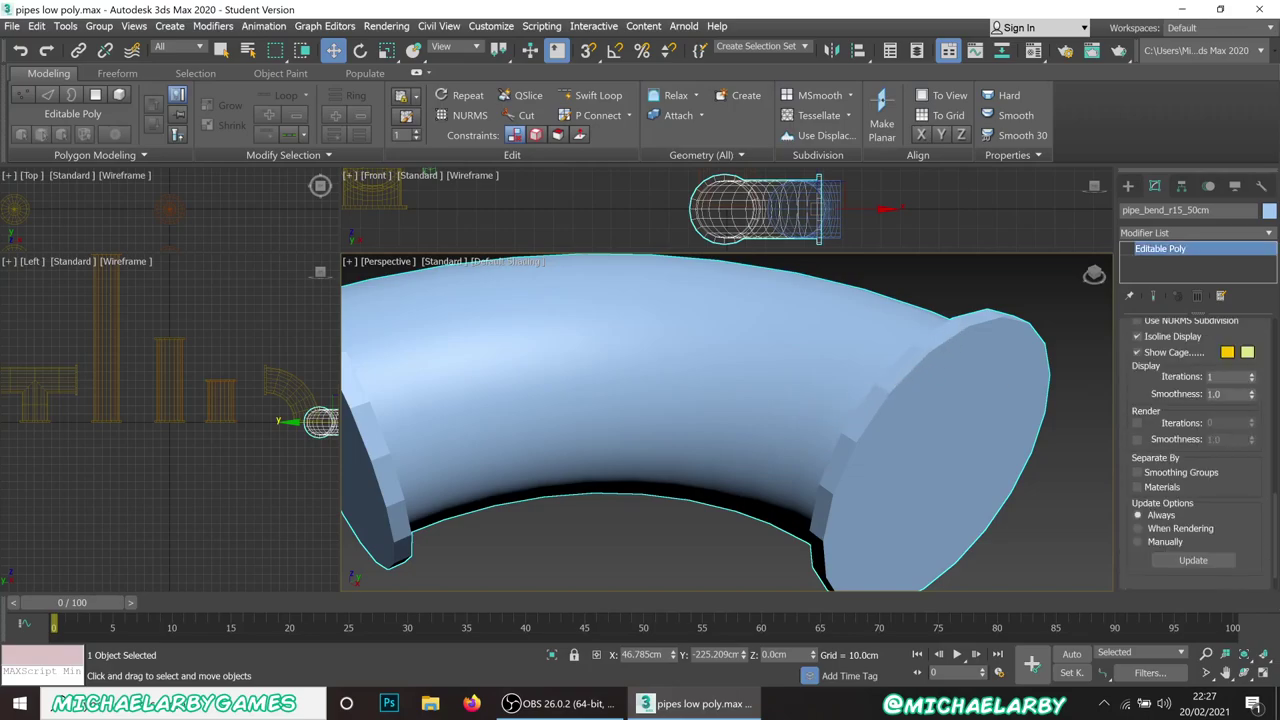
Assign smoothing group 15 to the outer rim polygon rings of both flanges and redisplay the mesh edges
{"action": "left_click_drag", "start_coordinate": [1274, 520], "coordinate": [1258, 334]}
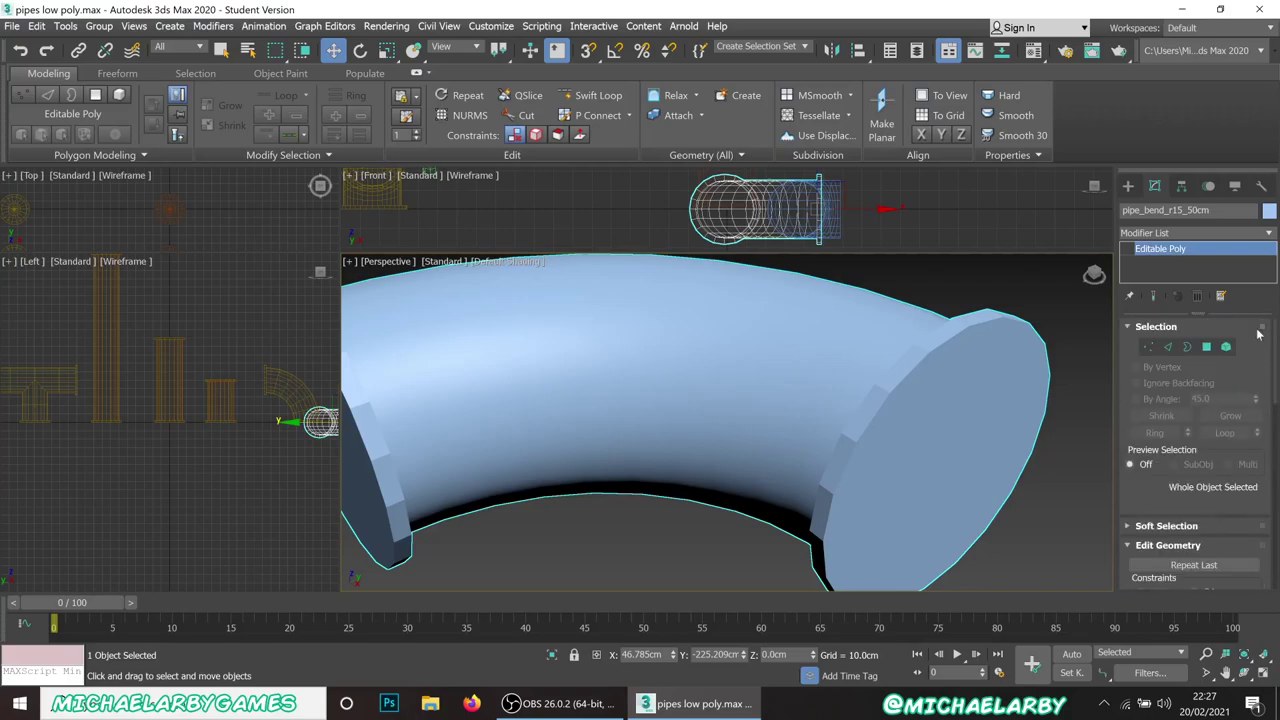
{"action": "left_click", "coordinate": [1206, 346]}
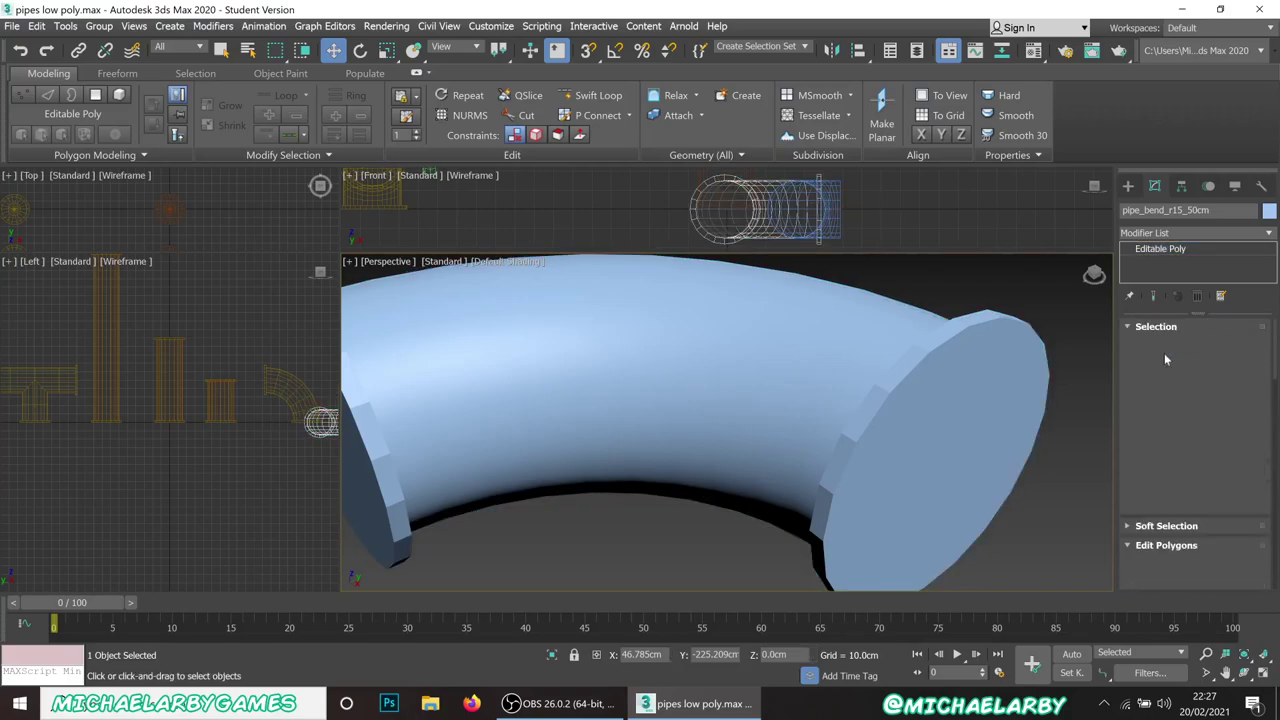
{"action": "left_click", "coordinate": [890, 379]}
{"action": "left_click", "coordinate": [877, 405], "text": "shift"}
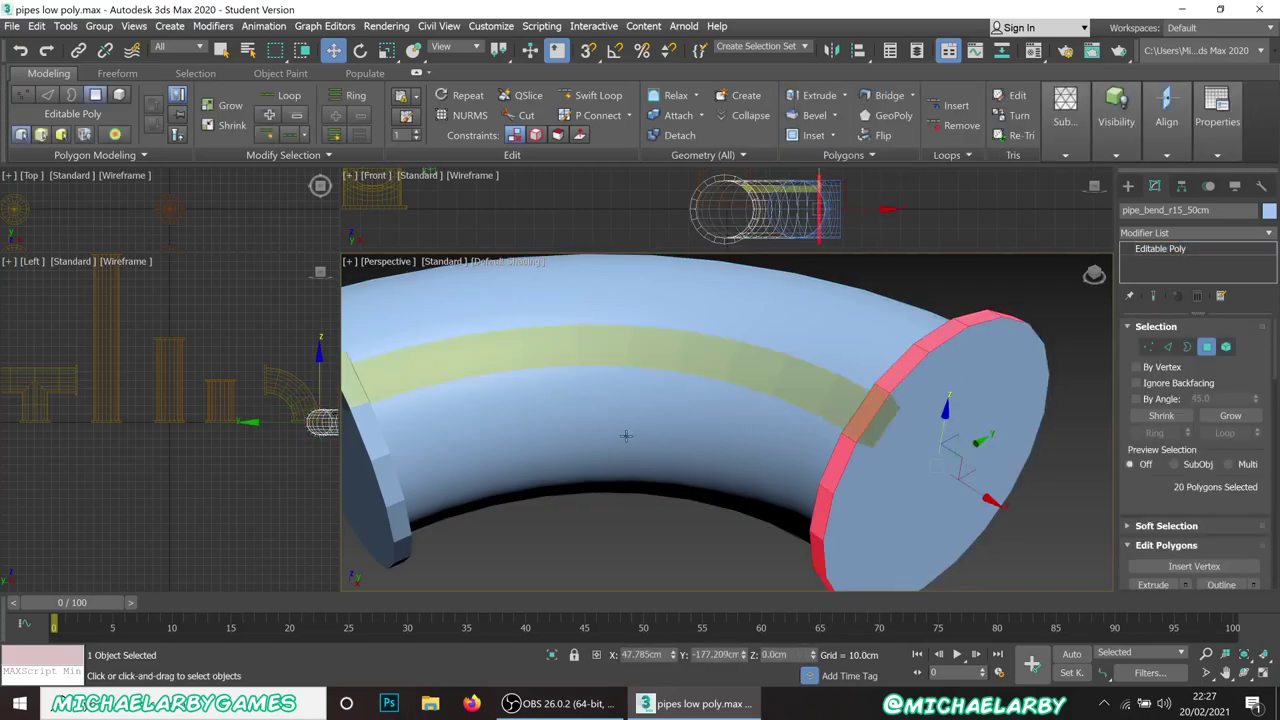
{"action": "left_click", "coordinate": [381, 470], "text": "ctrl"}
{"action": "left_click", "coordinate": [357, 400], "text": "shift"}
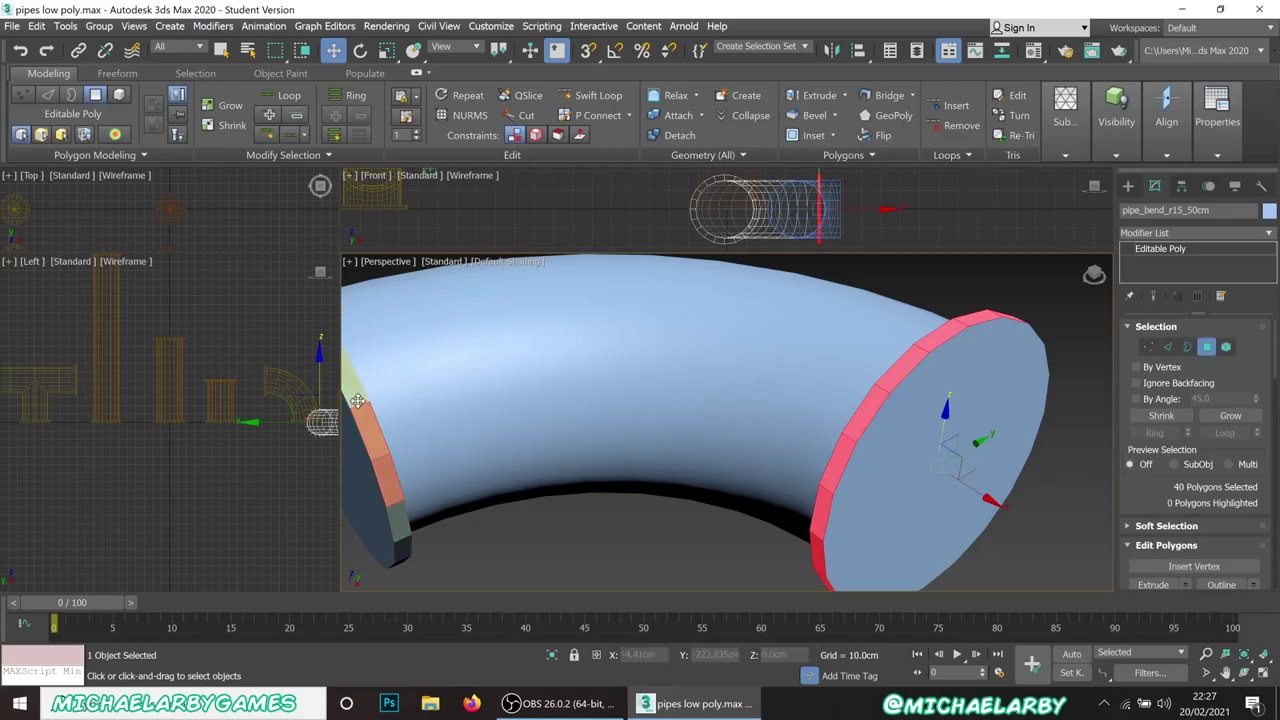
{"action": "scroll", "coordinate": [1195, 450], "scroll_direction": "down", "scroll_amount": 10}
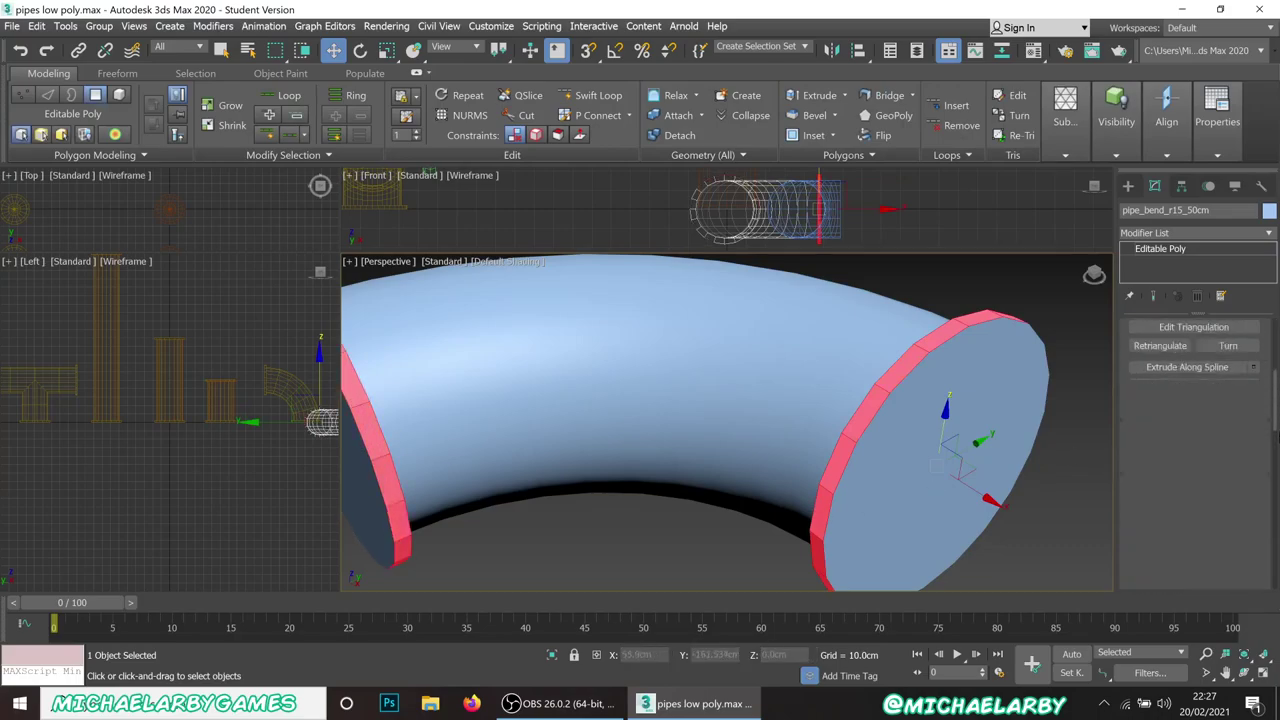
{"action": "scroll", "coordinate": [1200, 470], "scroll_direction": "down", "scroll_amount": 10}
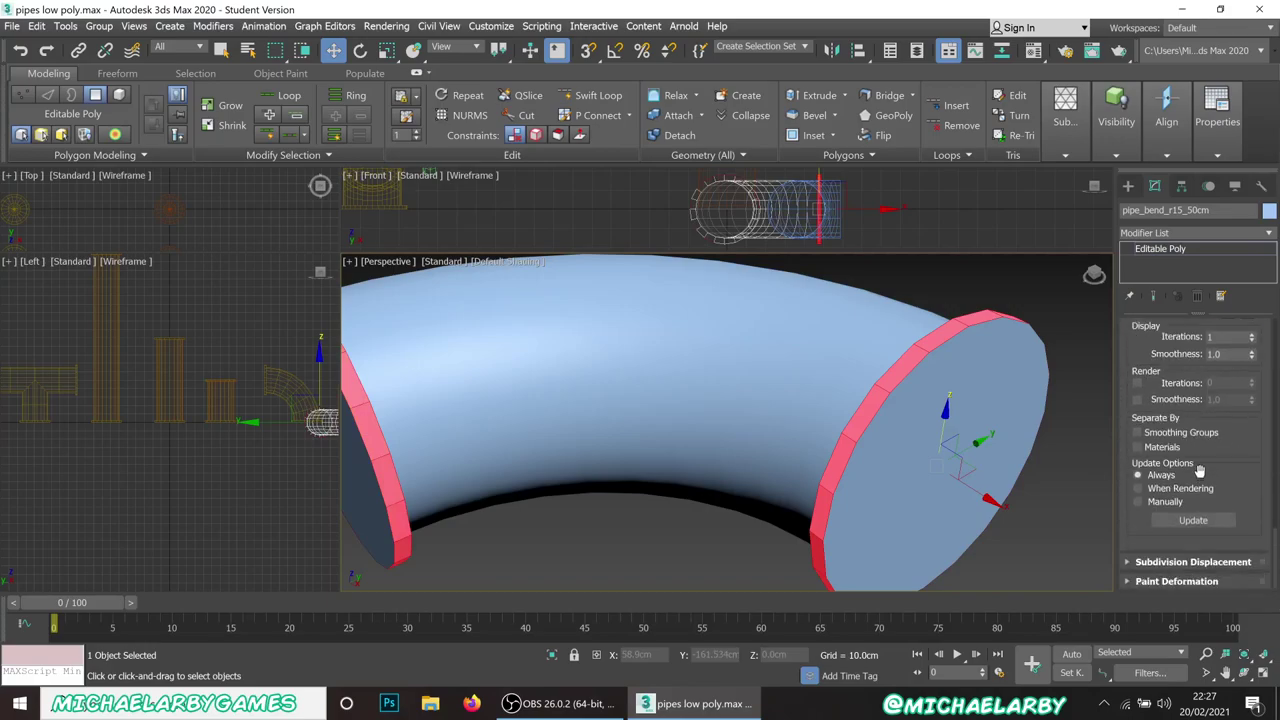
{"action": "scroll", "coordinate": [1200, 470], "scroll_direction": "up", "scroll_amount": 10}
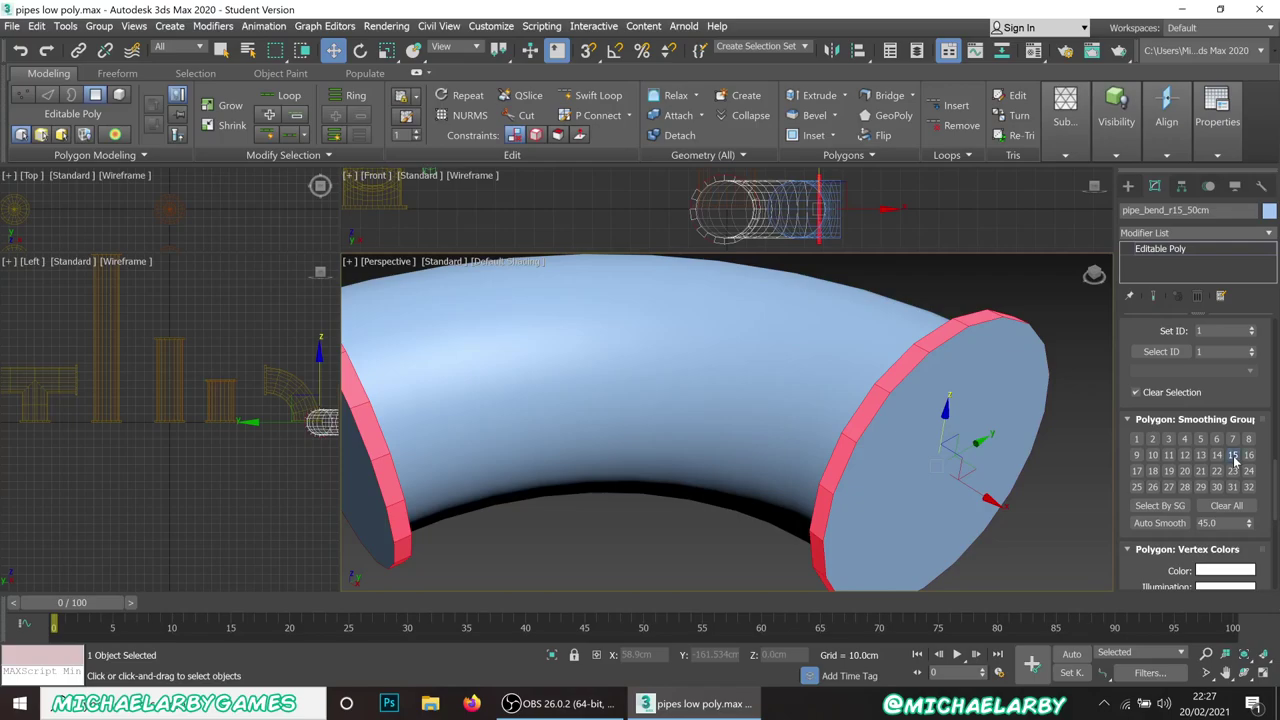
{"action": "left_click", "coordinate": [1233, 455]}
{"action": "left_click", "coordinate": [741, 557]}
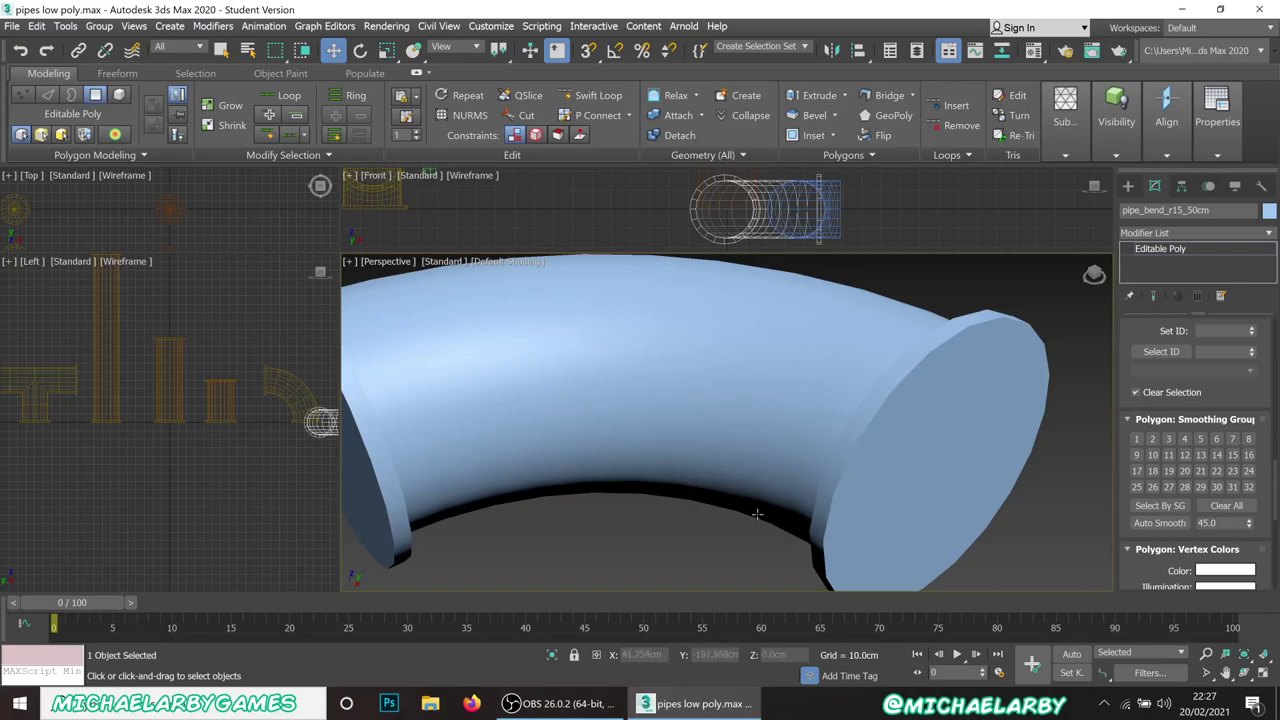
{"action": "key", "text": "F4"}
{"action": "scroll", "coordinate": [745, 385], "scroll_direction": "down", "scroll_amount": 5}
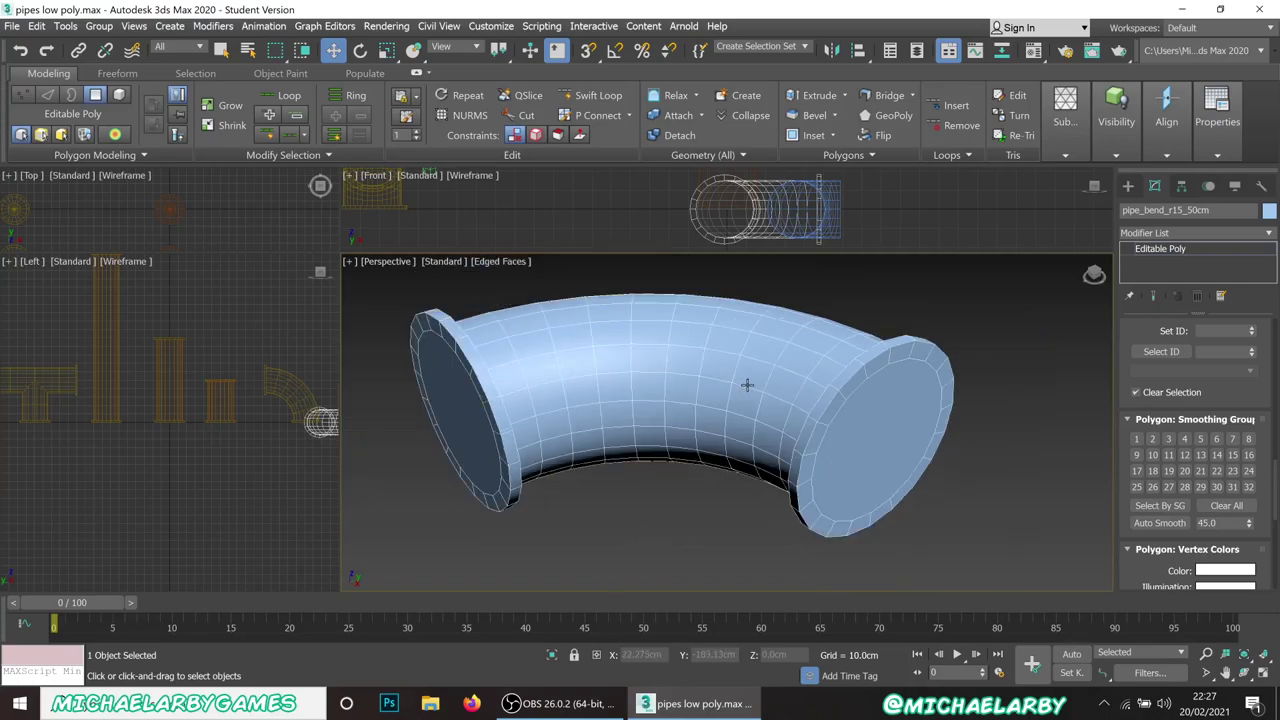
Connect the topmost and bottommost inner-ring vertices on one flange's end face with a vertical edge
{"action": "middle_click_drag", "start_coordinate": [712, 448], "coordinate": [883, 505], "text": "alt"}
{"action": "middle_click_drag", "start_coordinate": [837, 459], "coordinate": [852, 462], "text": "alt"}
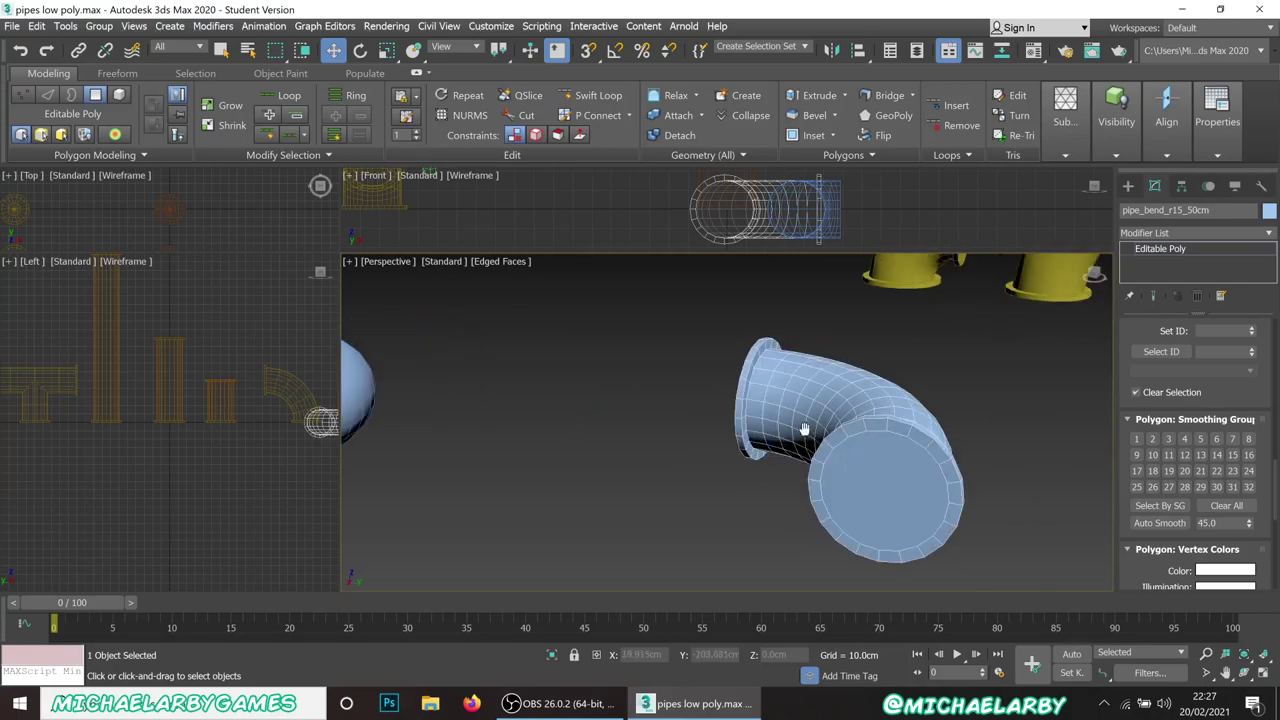
{"action": "scroll", "coordinate": [804, 428], "scroll_direction": "up", "scroll_amount": 3}
{"action": "scroll", "coordinate": [817, 391], "scroll_direction": "down", "scroll_amount": 2}
{"action": "scroll", "coordinate": [1196, 378], "scroll_direction": "up", "scroll_amount": 1}
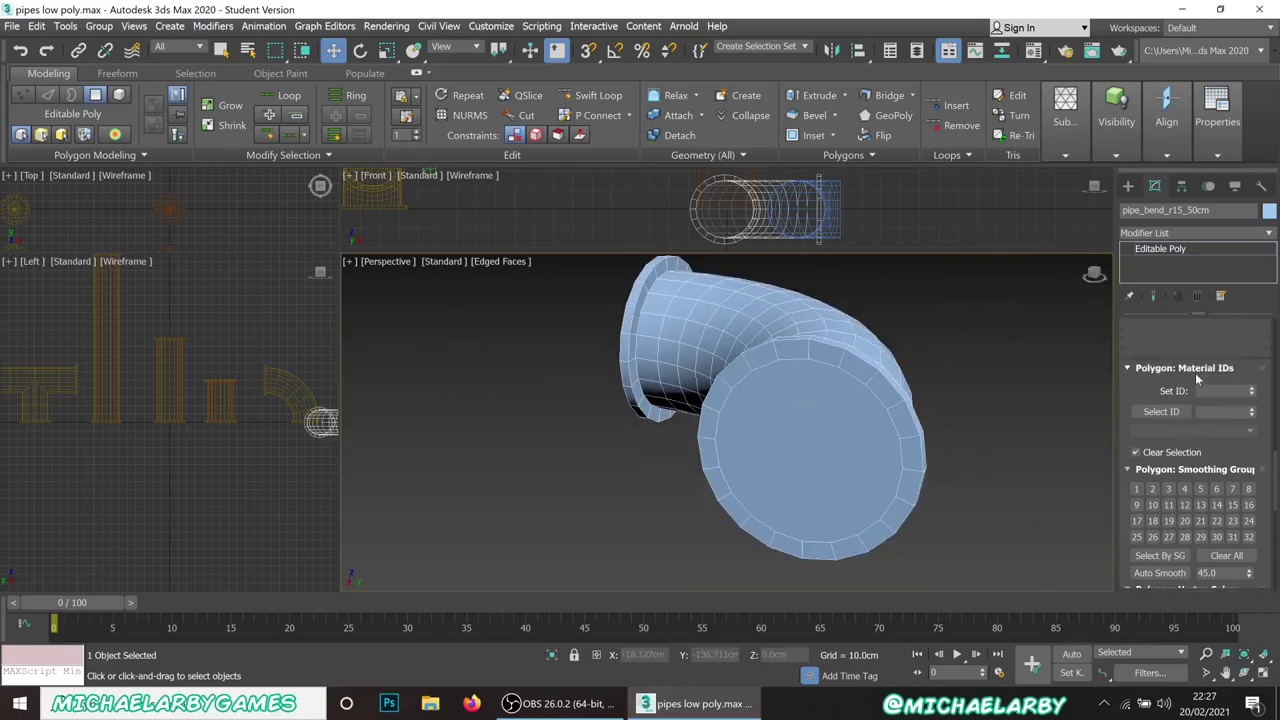
{"action": "scroll", "coordinate": [1196, 378], "scroll_direction": "up", "scroll_amount": 1}
{"action": "left_click_drag", "start_coordinate": [1276, 483], "coordinate": [1277, 322]}
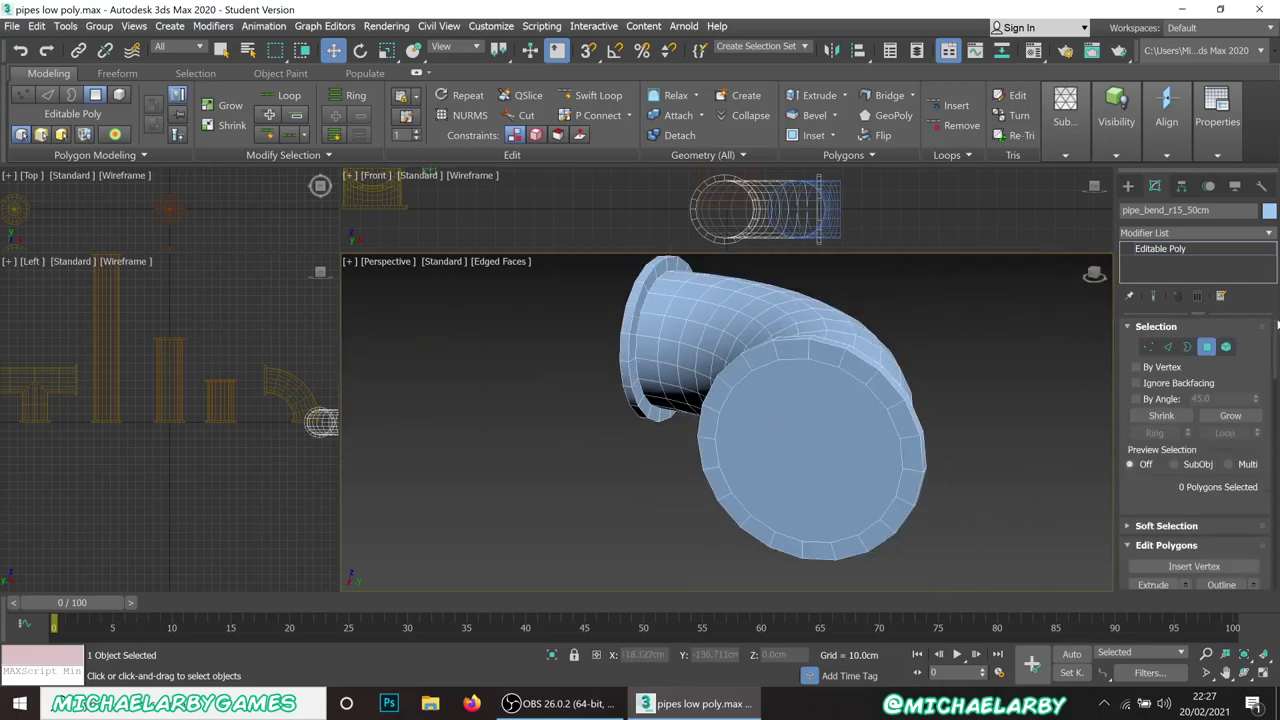
{"action": "left_click", "coordinate": [1167, 347]}
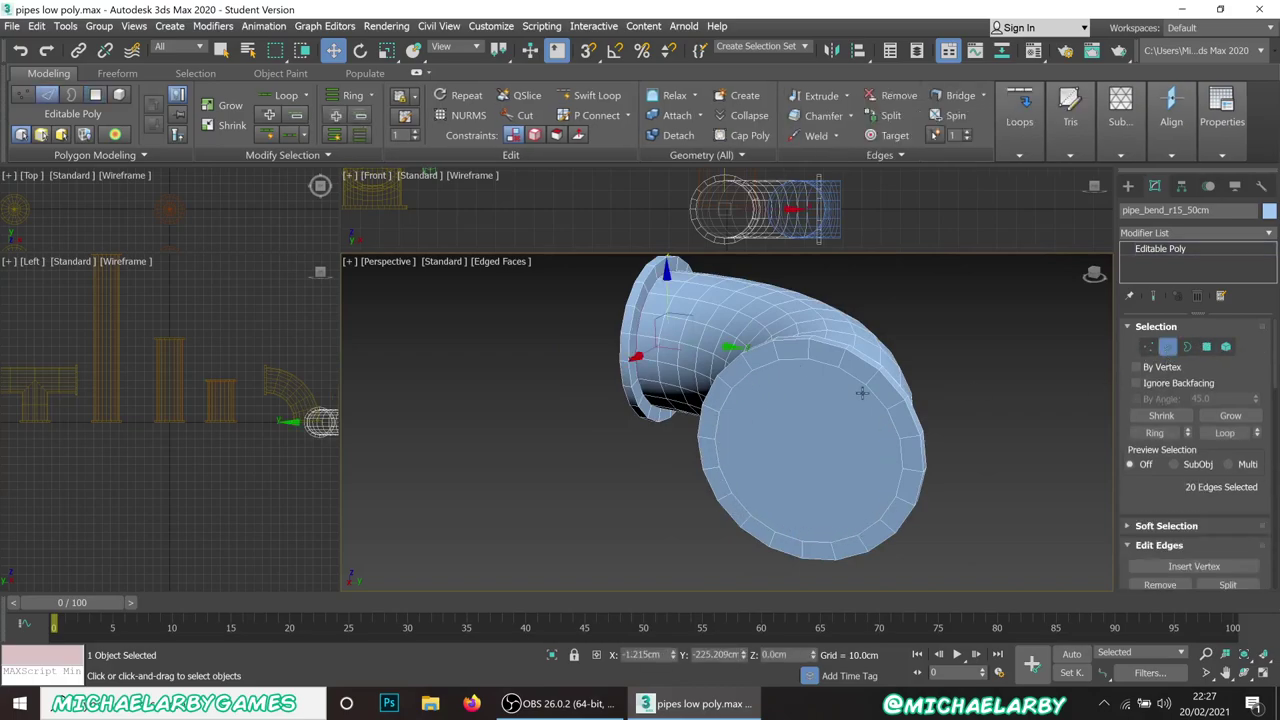
{"action": "left_click", "coordinate": [1148, 347]}
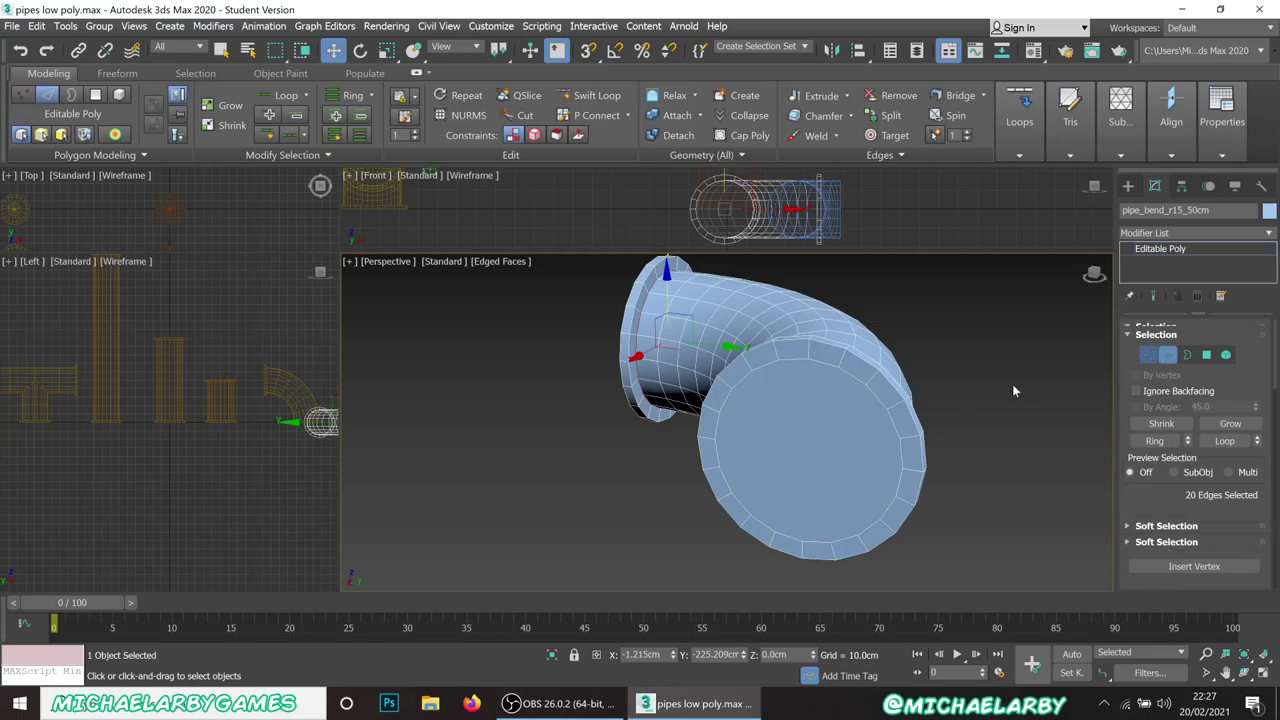
{"action": "left_click", "coordinate": [810, 359]}
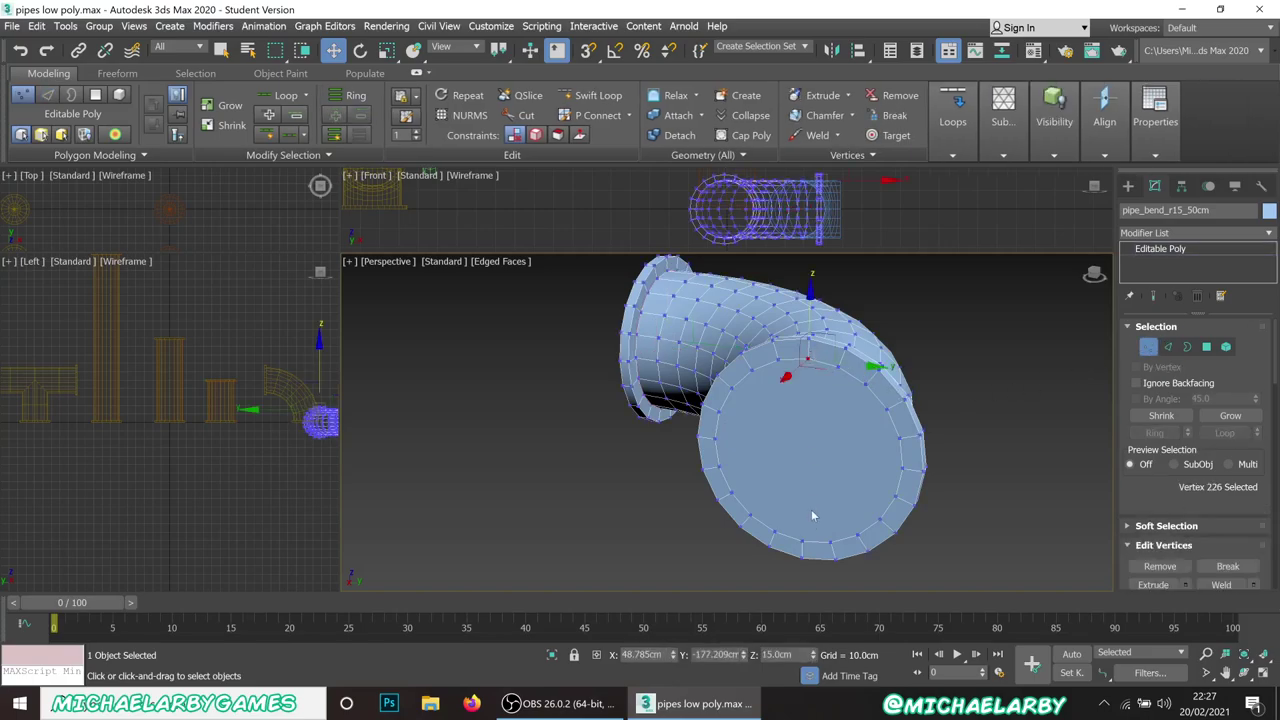
{"action": "left_click", "coordinate": [801, 540], "text": "ctrl"}
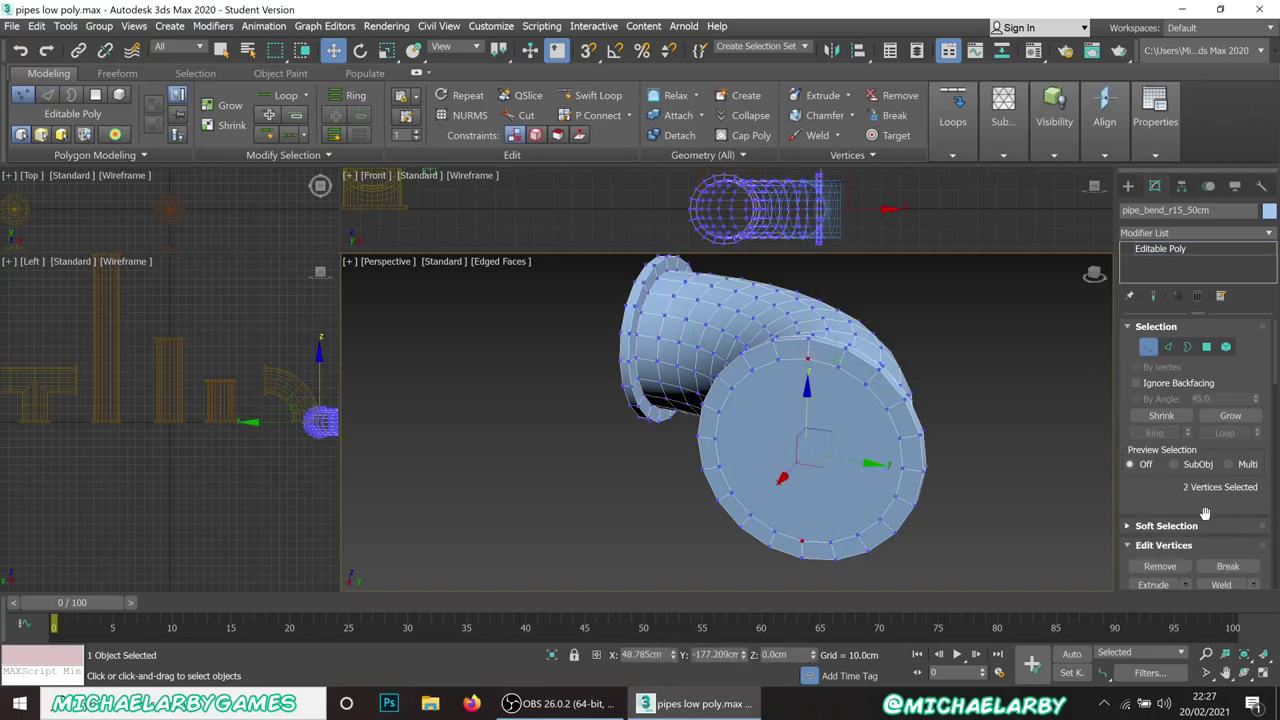
{"action": "left_click_drag", "start_coordinate": [1205, 513], "coordinate": [1207, 403]}
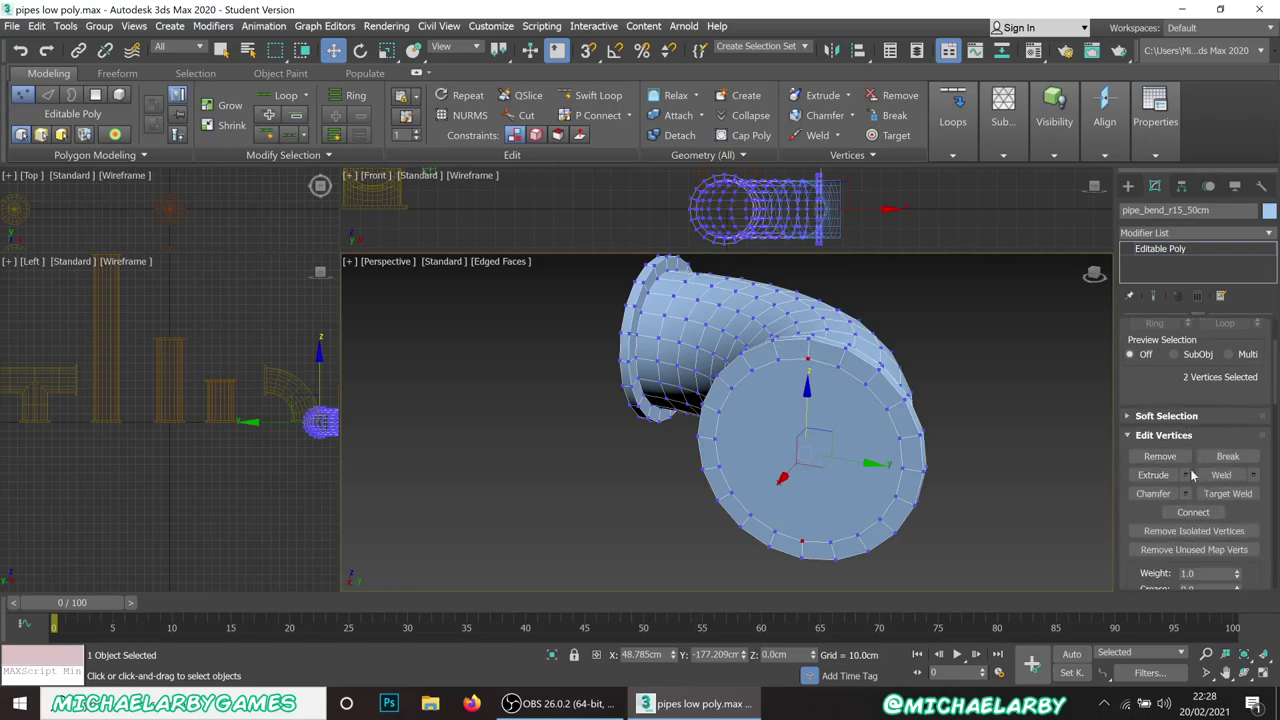
{"action": "left_click", "coordinate": [1207, 514]}
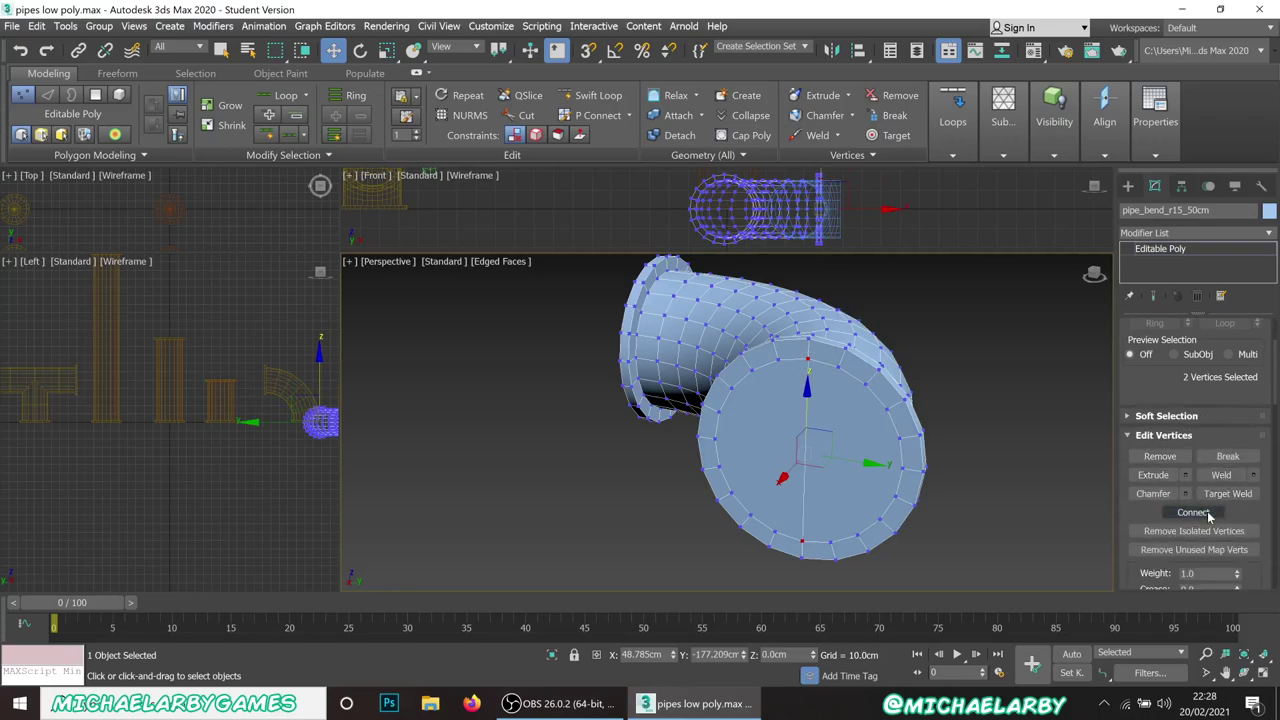
Turn on 3D snapping with Vertex and Midpoint as the snap targets
{"action": "mouse_move", "coordinate": [817, 456]}
{"action": "middle_mouse_down", "text": "alt"}
{"action": "mouse_move", "coordinate": [794, 466]}
{"action": "mouse_move", "coordinate": [810, 450]}
{"action": "middle_mouse_up", "text": "alt"}
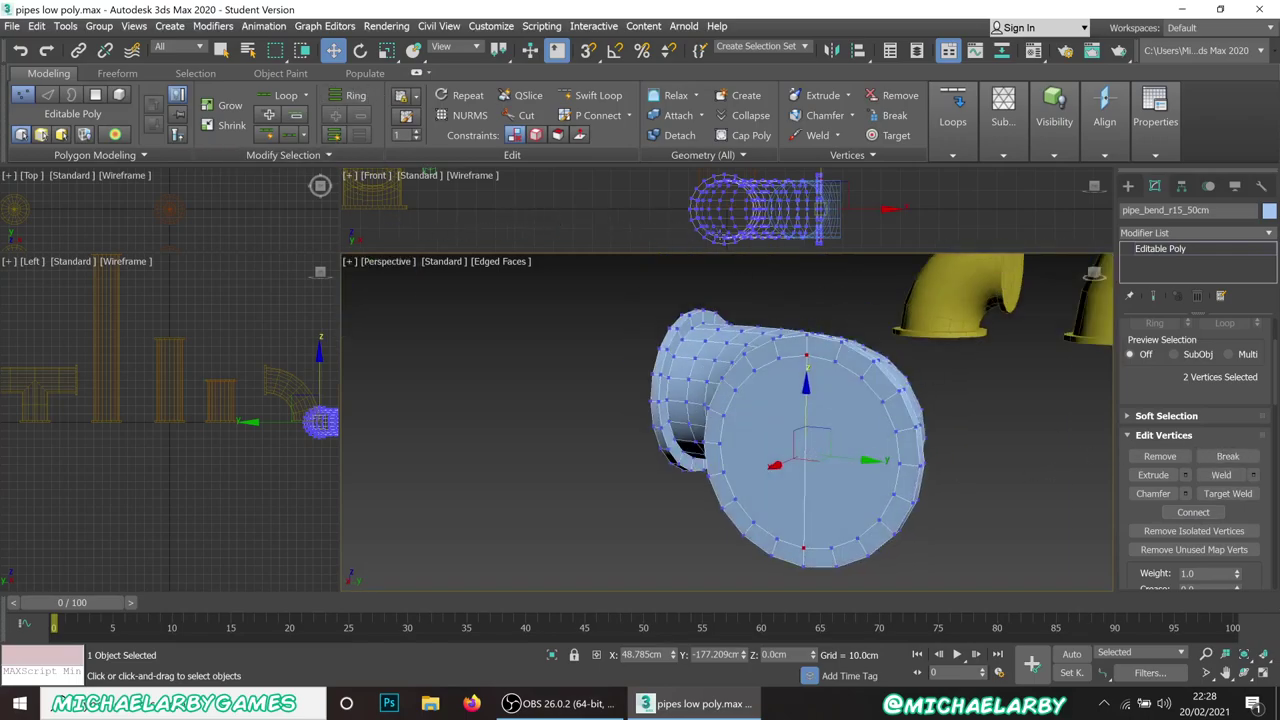
{"action": "left_click", "coordinate": [589, 52]}
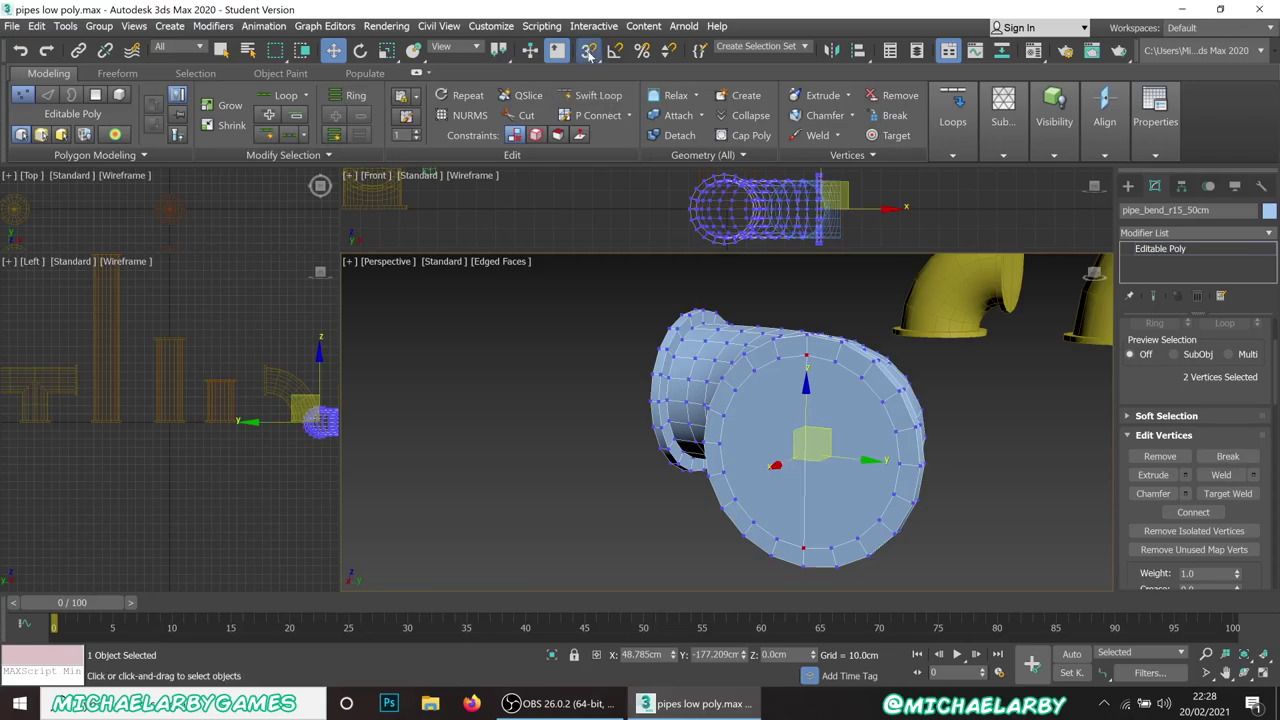
{"action": "right_click", "coordinate": [590, 55]}
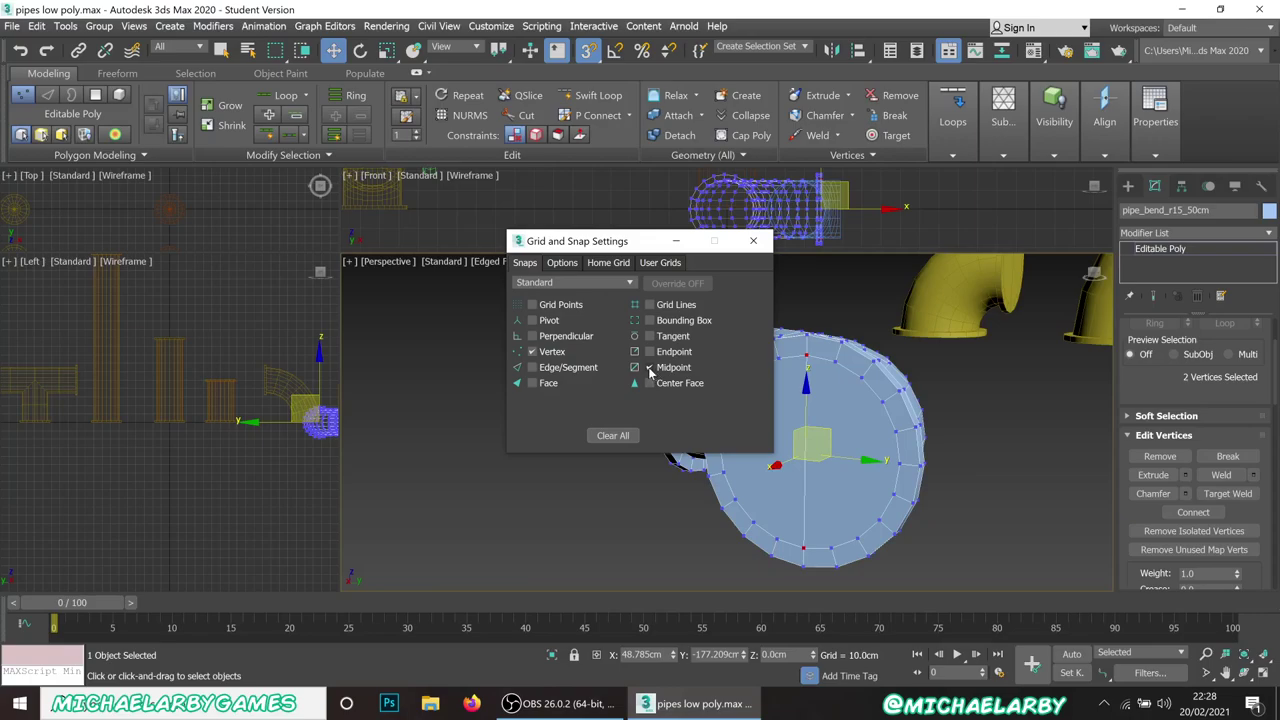
{"action": "left_click", "coordinate": [753, 241]}
Insert a vertex at the midpoint of the vertical edge across the 50 cm bend's flange end face
{"action": "scroll", "coordinate": [1240, 460], "scroll_direction": "down", "scroll_amount": 2}
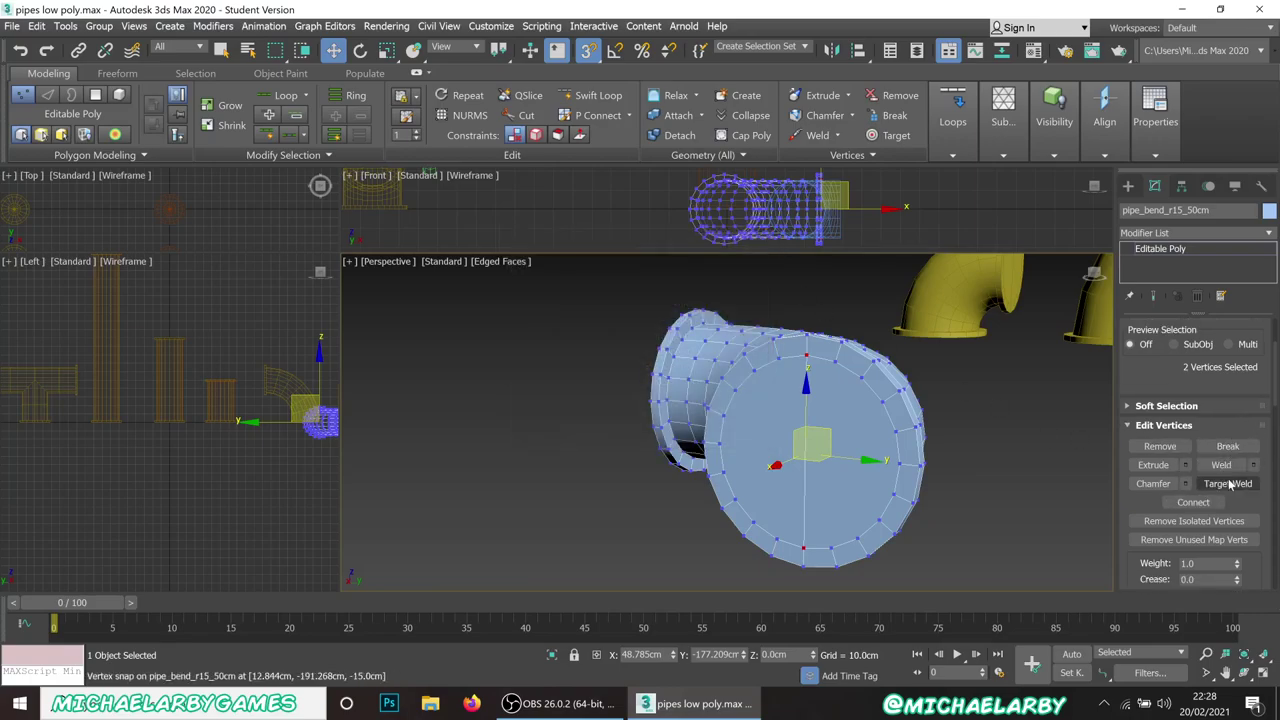
{"action": "scroll", "coordinate": [1231, 466], "scroll_direction": "up", "scroll_amount": 4}
{"action": "scroll", "coordinate": [1231, 466], "scroll_direction": "down", "scroll_amount": 5}
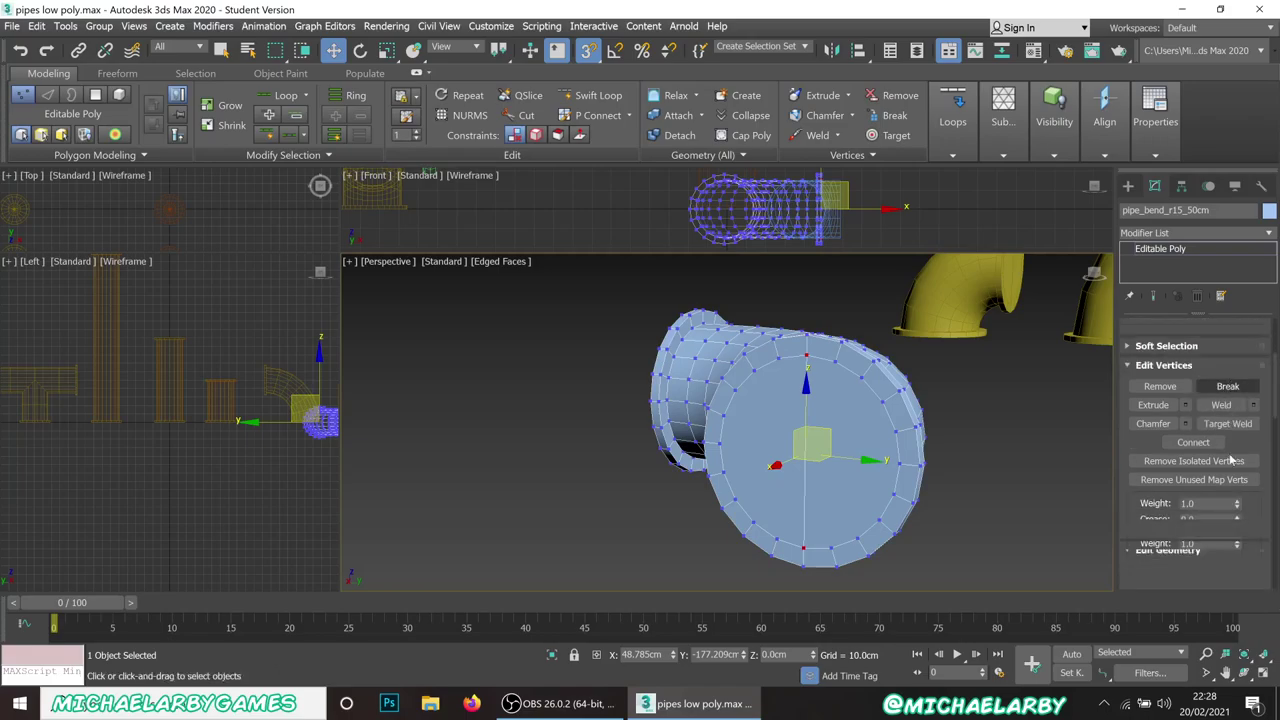
{"action": "scroll", "coordinate": [1176, 422], "scroll_direction": "up", "scroll_amount": 7}
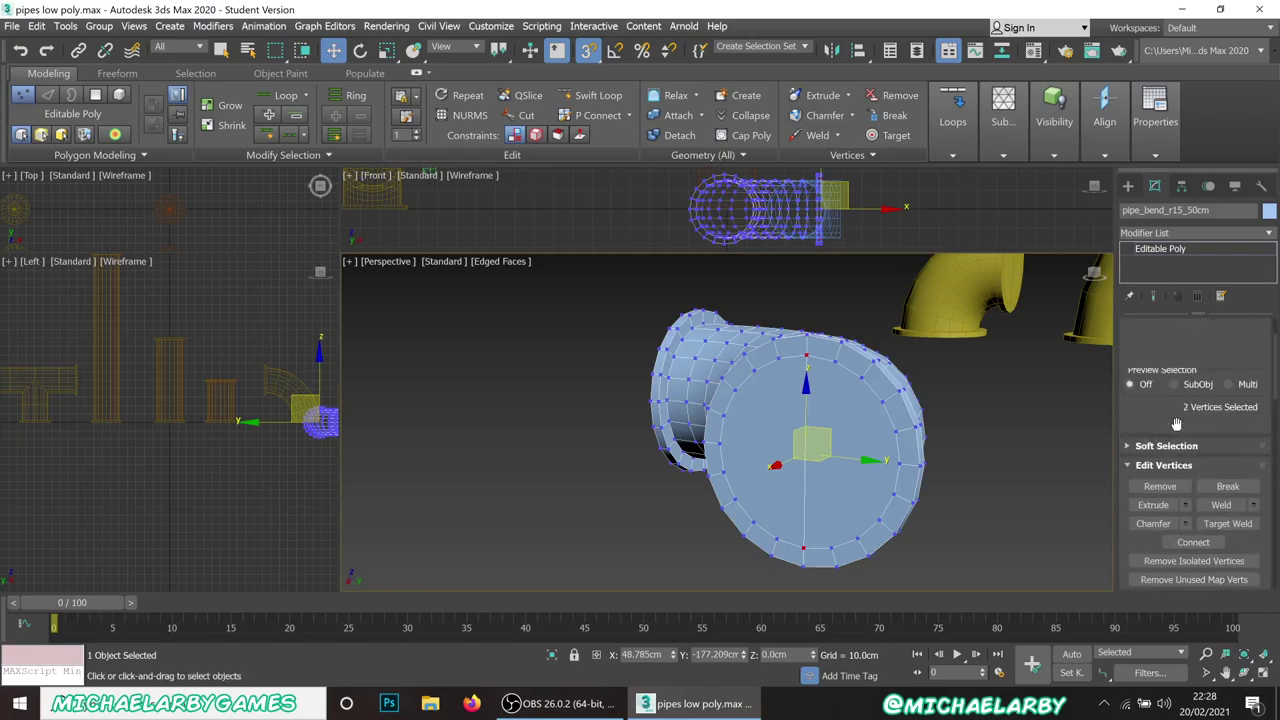
{"action": "left_click", "coordinate": [1170, 347]}
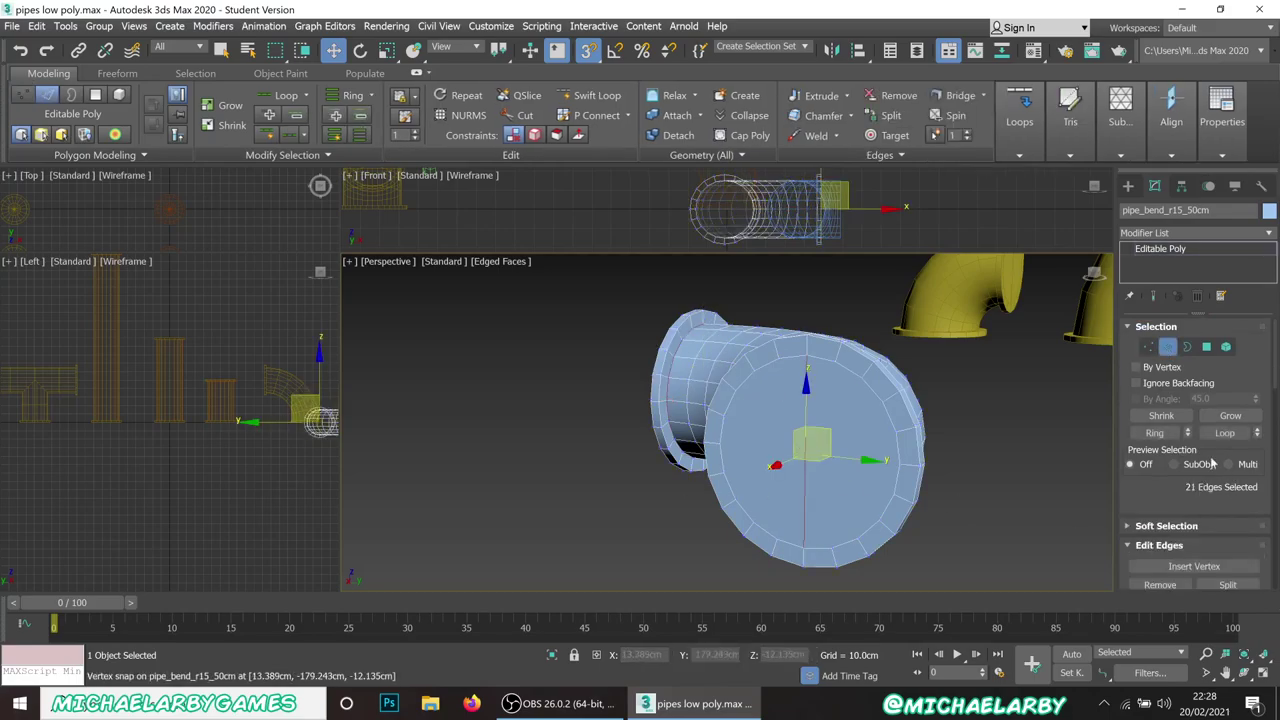
{"action": "scroll", "coordinate": [1190, 435], "scroll_direction": "down", "scroll_amount": 2}
{"action": "left_click", "coordinate": [1192, 516]}
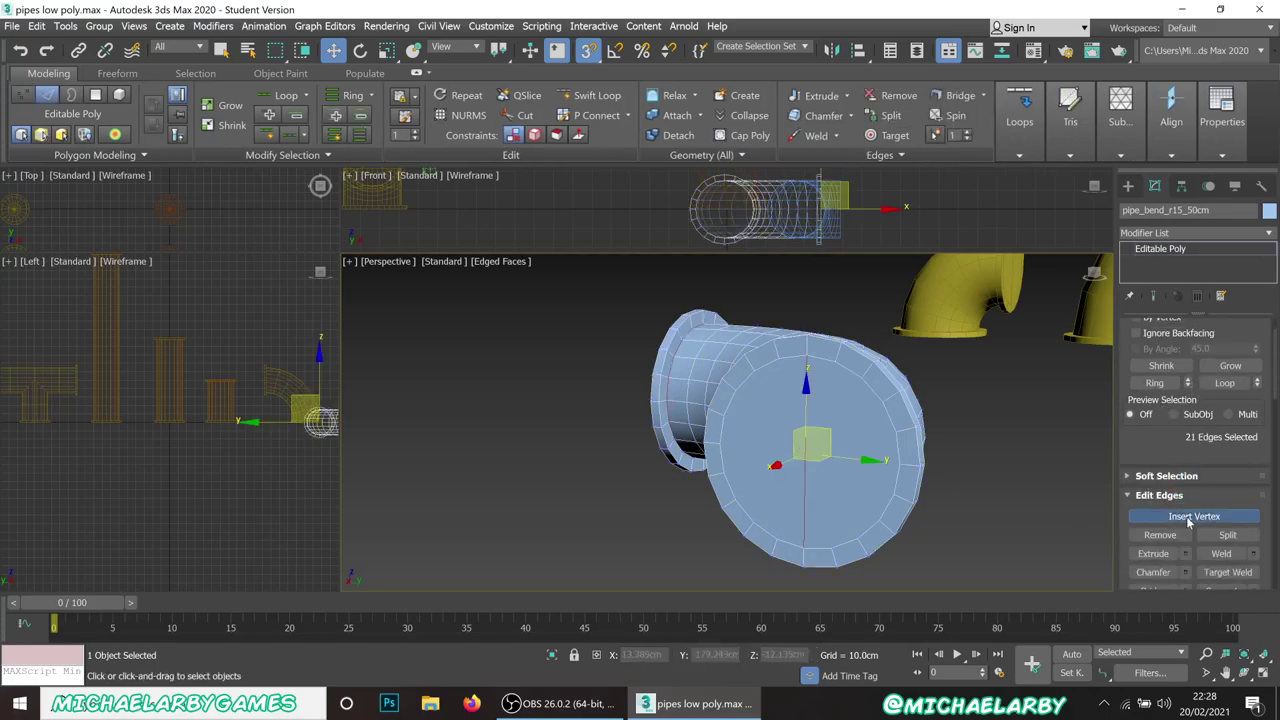
{"action": "scroll", "coordinate": [787, 447], "scroll_direction": "up", "scroll_amount": 5}
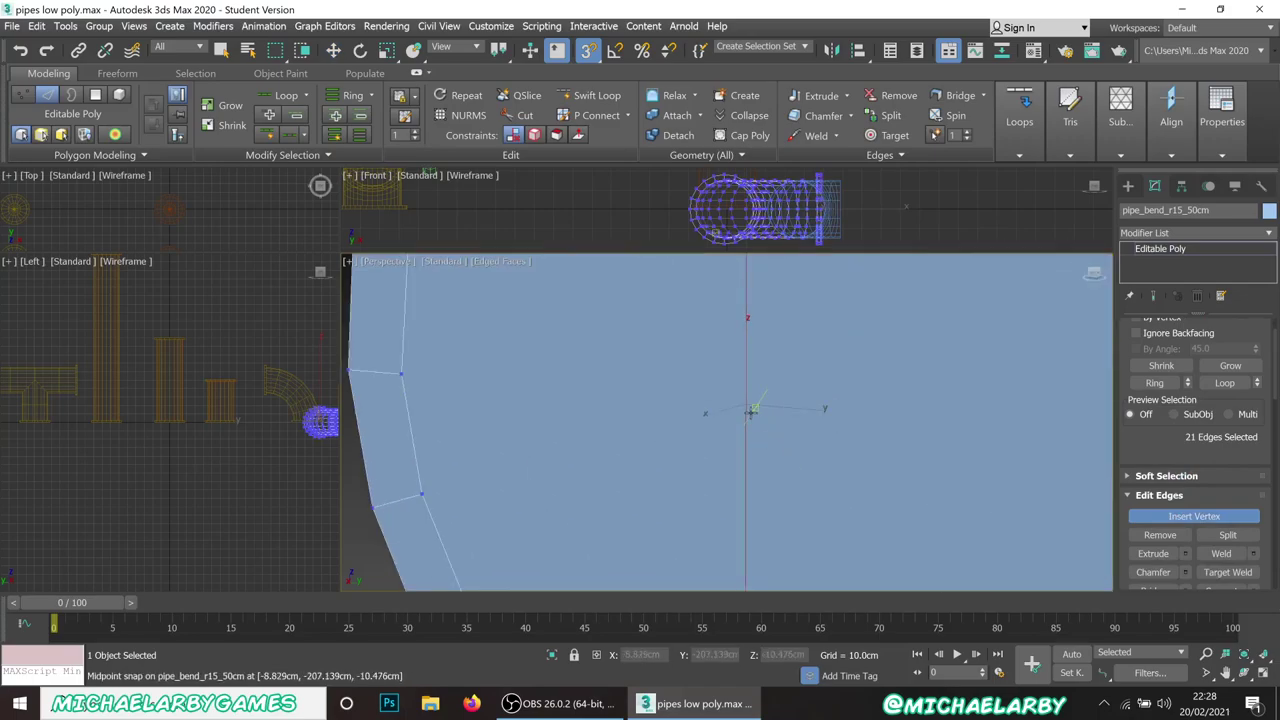
{"action": "left_click", "coordinate": [744, 403]}
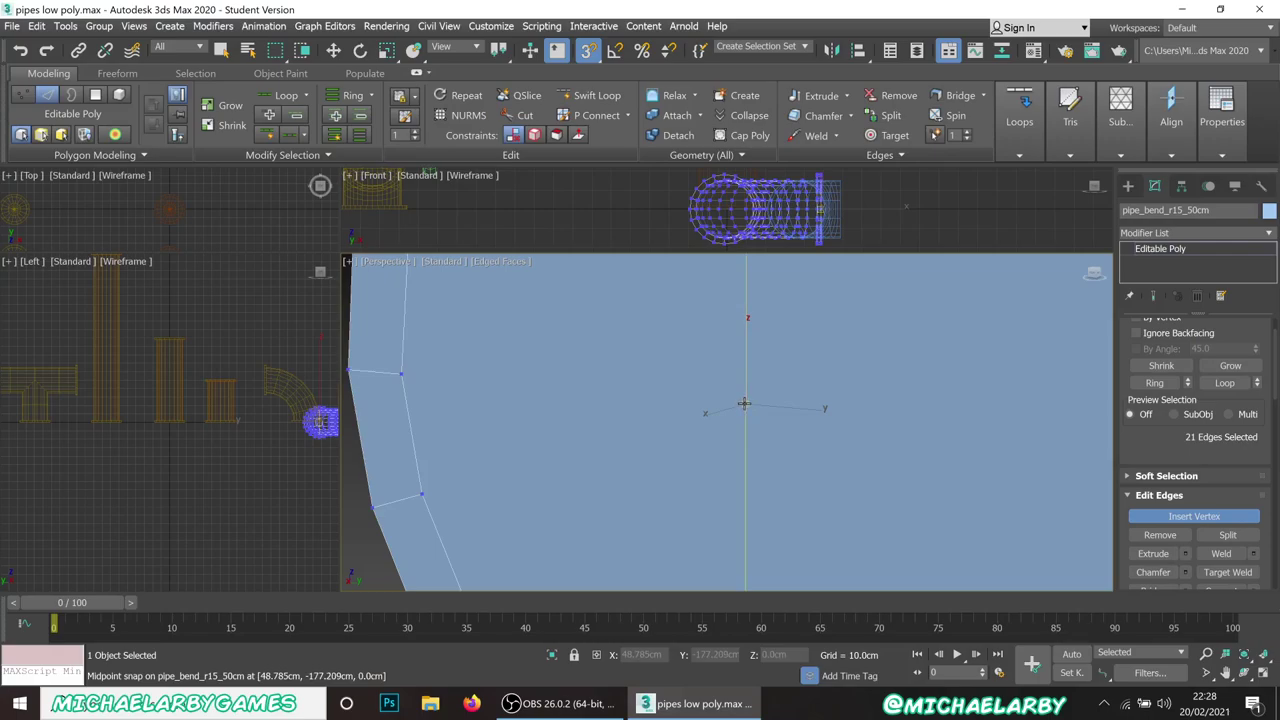
{"action": "scroll", "coordinate": [735, 500], "scroll_direction": "down", "scroll_amount": 10}
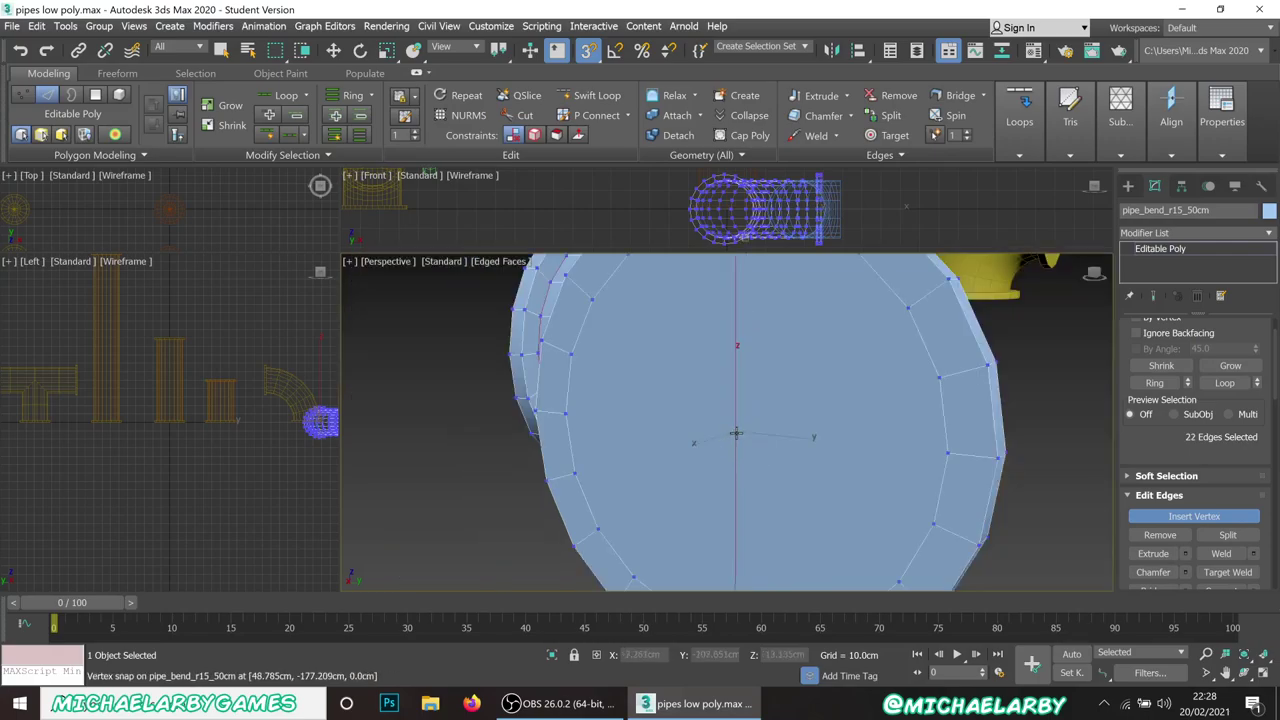
{"action": "key", "text": "w"}
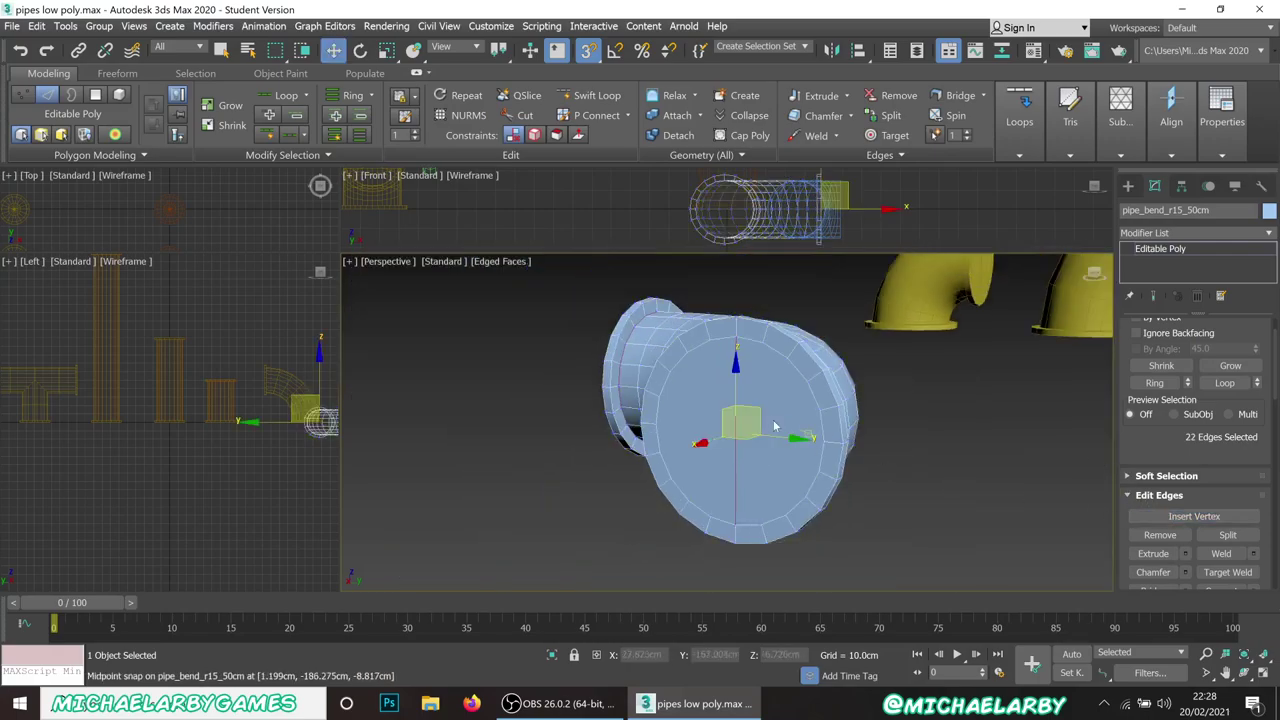
Turn off snapping and connect the end face's centre vertex to an inner-ring vertex on the upper half with an edge
{"action": "scroll", "coordinate": [771, 426], "scroll_direction": "up", "scroll_amount": 5}
{"action": "scroll", "coordinate": [771, 426], "scroll_direction": "down", "scroll_amount": 3}
{"action": "scroll", "coordinate": [1200, 400], "scroll_direction": "up", "scroll_amount": 2}
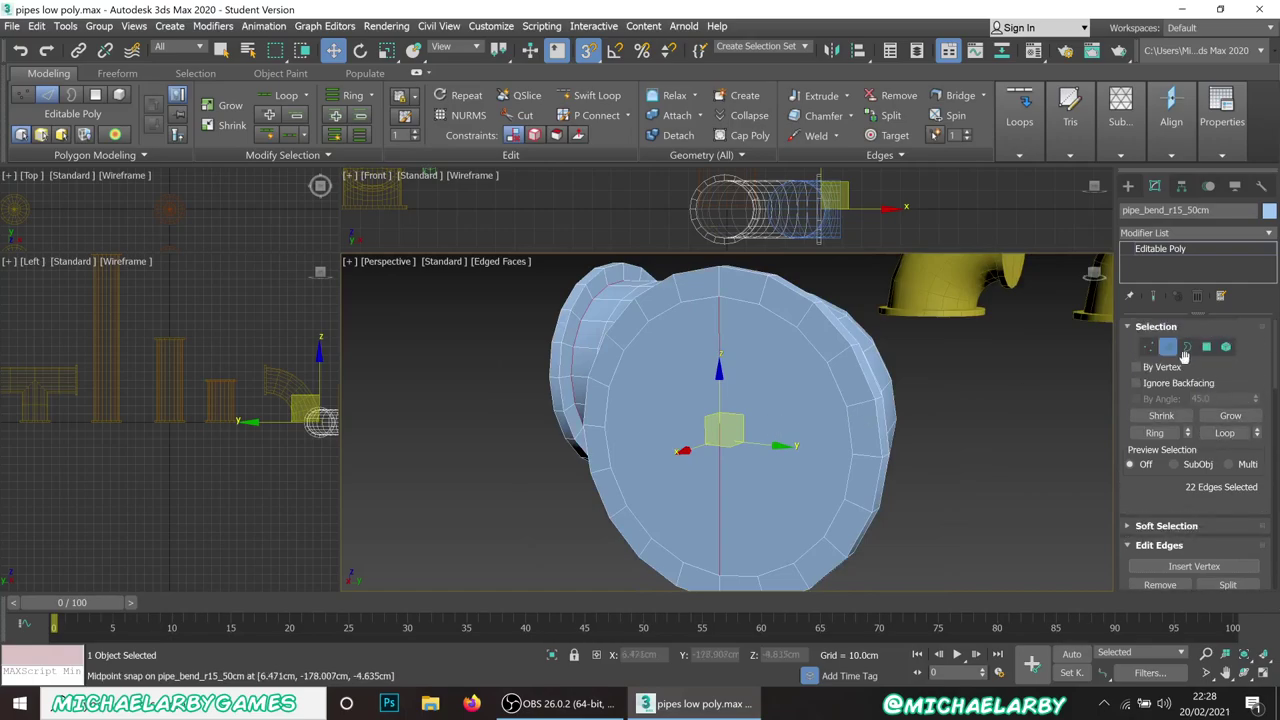
{"action": "left_click", "coordinate": [1148, 348]}
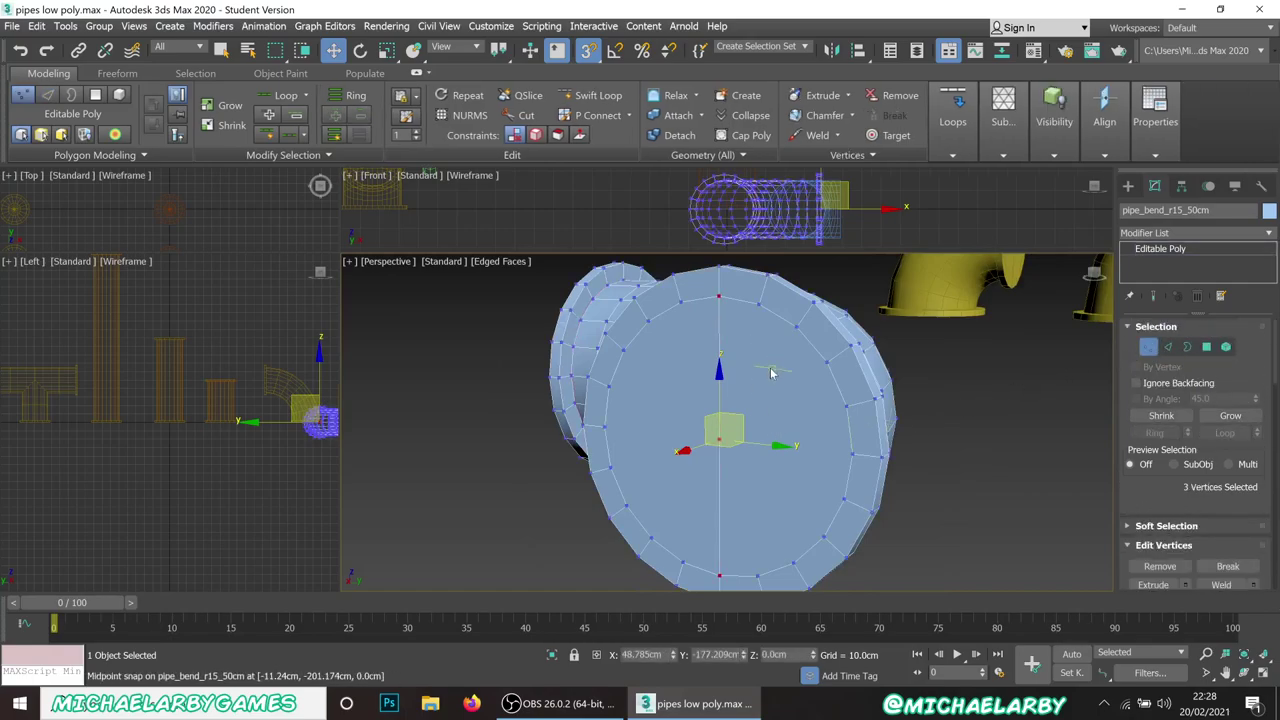
{"action": "left_click", "coordinate": [590, 55]}
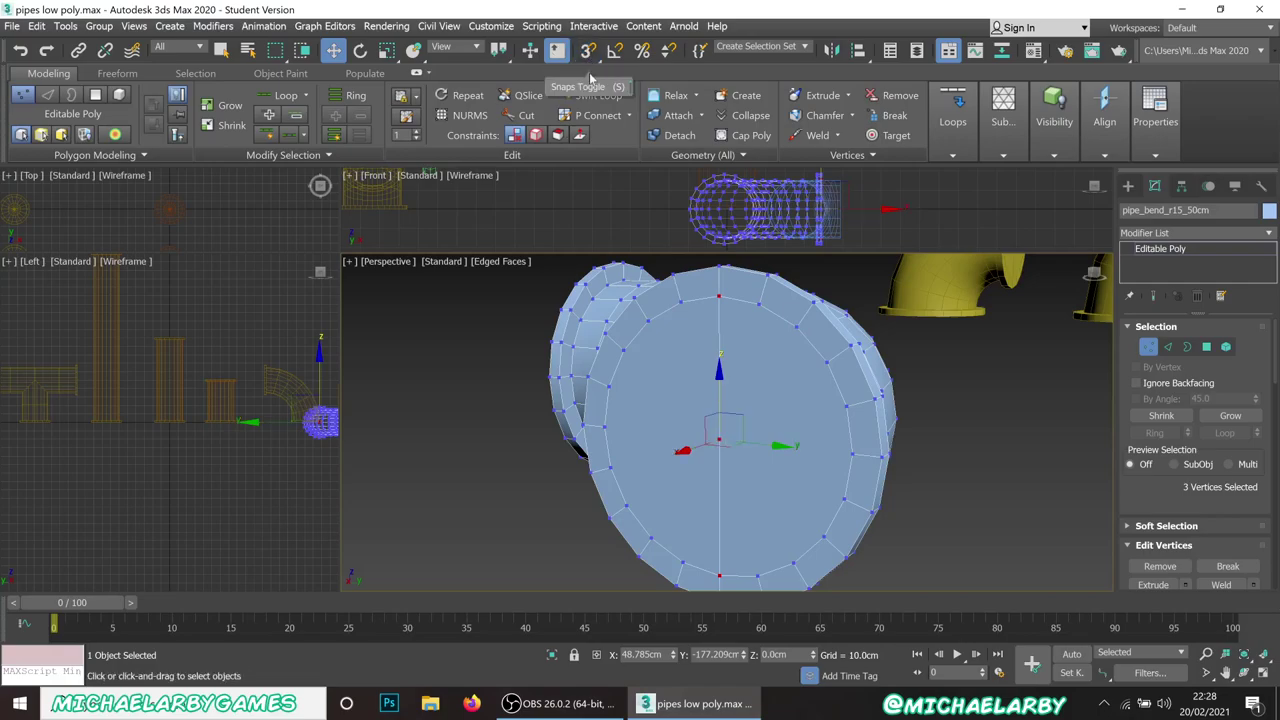
{"action": "left_click", "coordinate": [797, 328]}
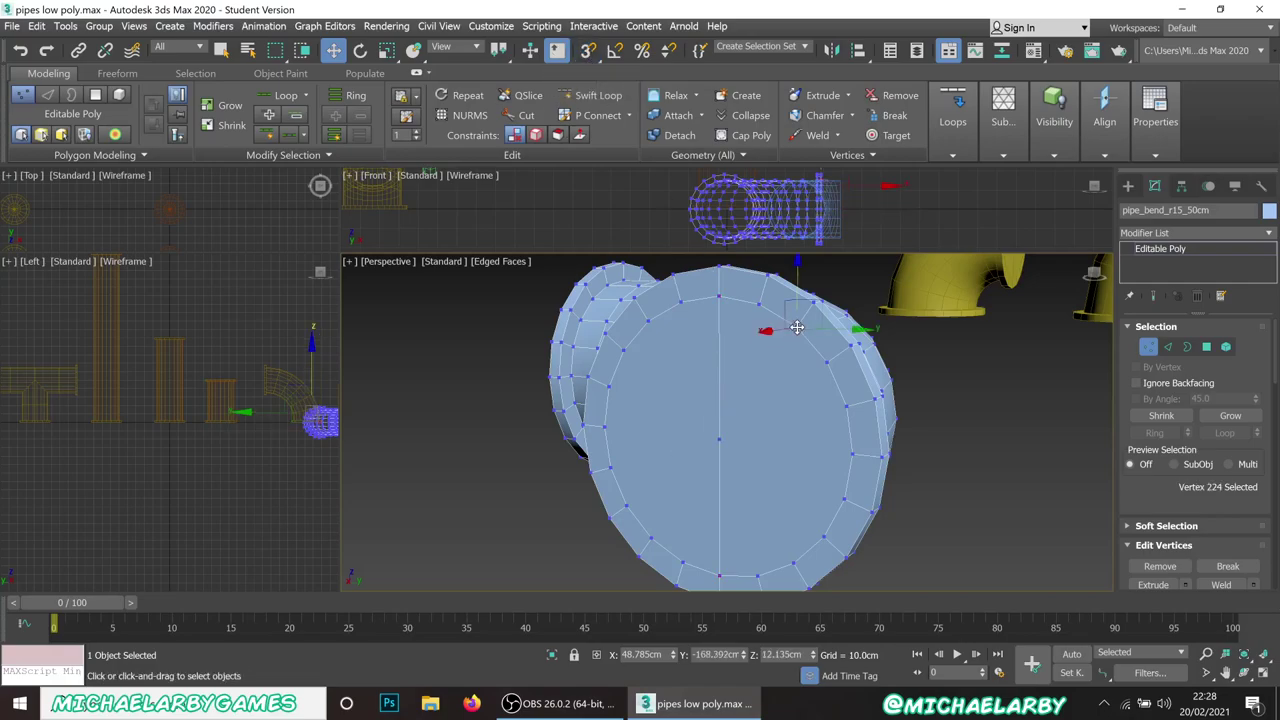
{"action": "left_click", "coordinate": [720, 437], "text": "ctrl"}
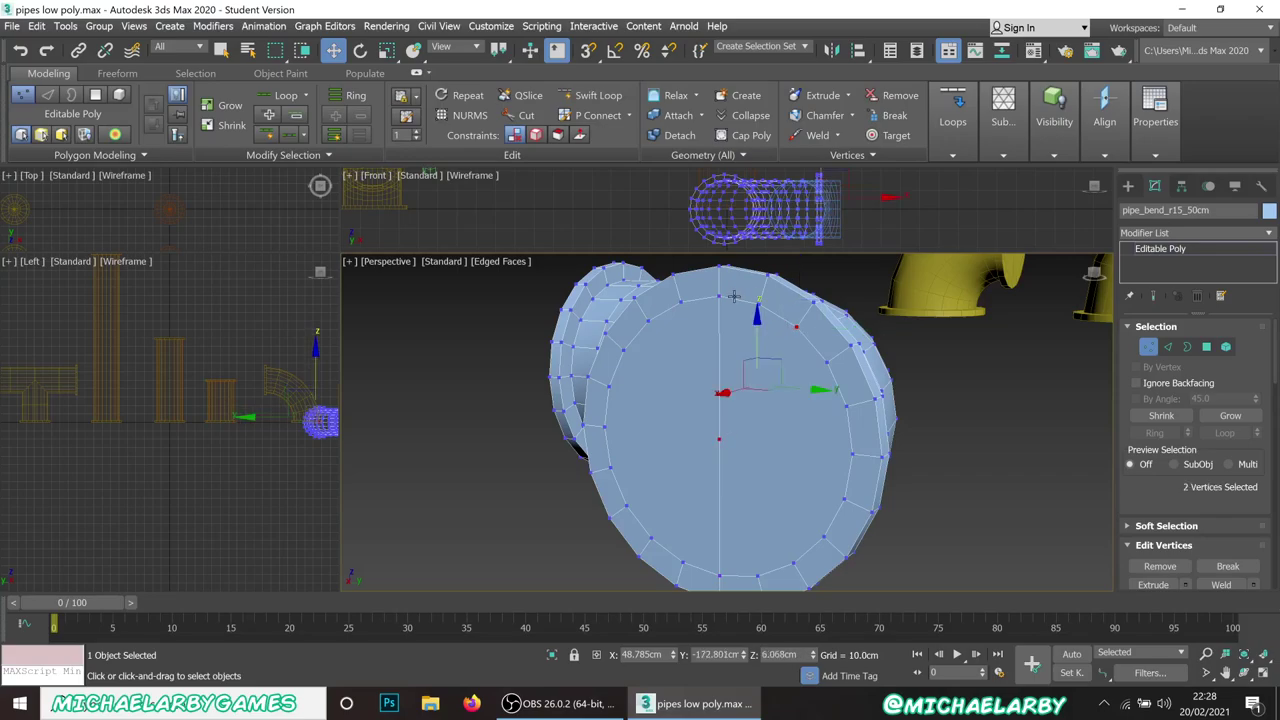
{"action": "scroll", "coordinate": [1224, 542], "scroll_direction": "down", "scroll_amount": 3}
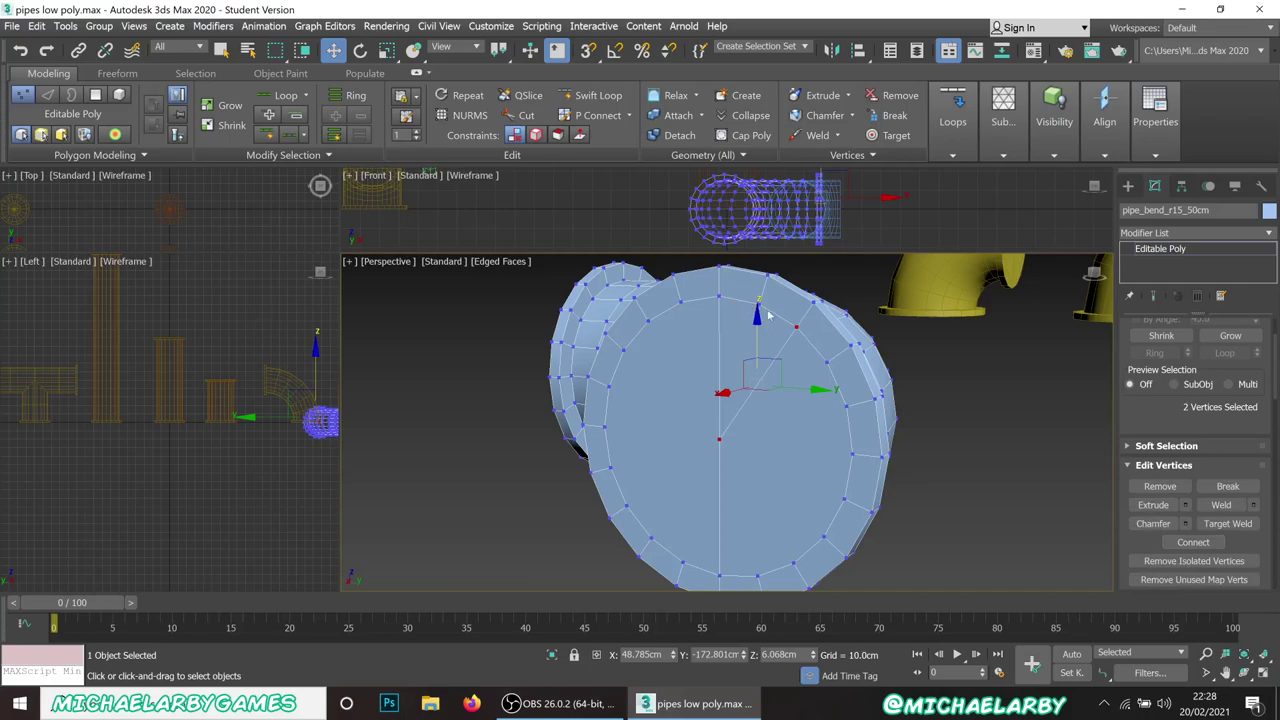
Connect the centre vertex to three more inner-ring vertices, working around the same half of the end face down to the lower rim
{"action": "left_click", "coordinate": [719, 437]}
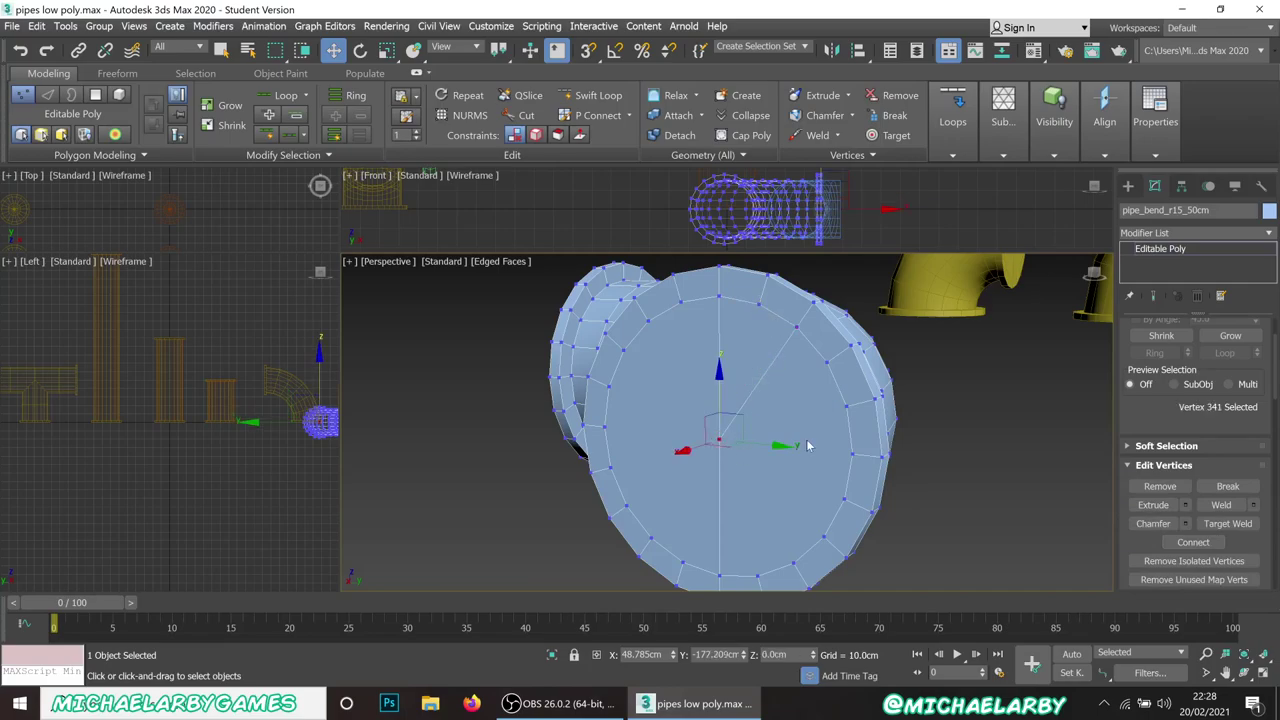
{"action": "left_click", "coordinate": [845, 405], "text": "ctrl"}
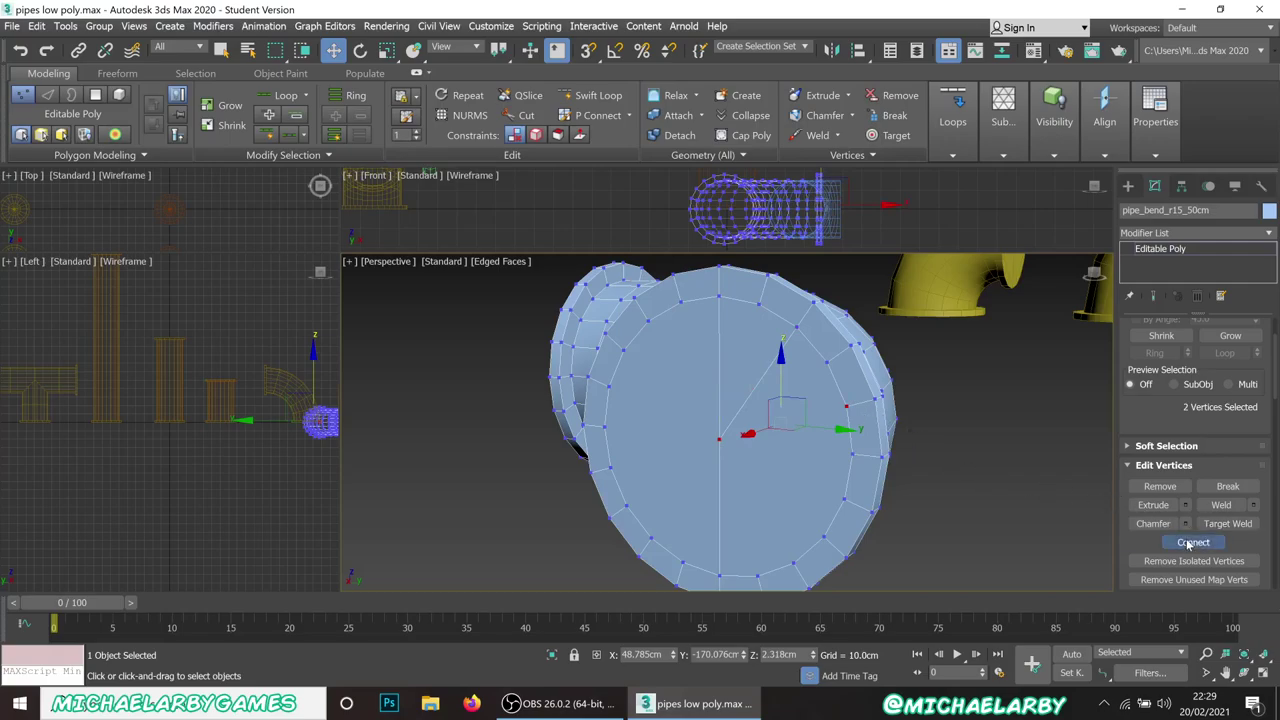
{"action": "left_click", "coordinate": [718, 439]}
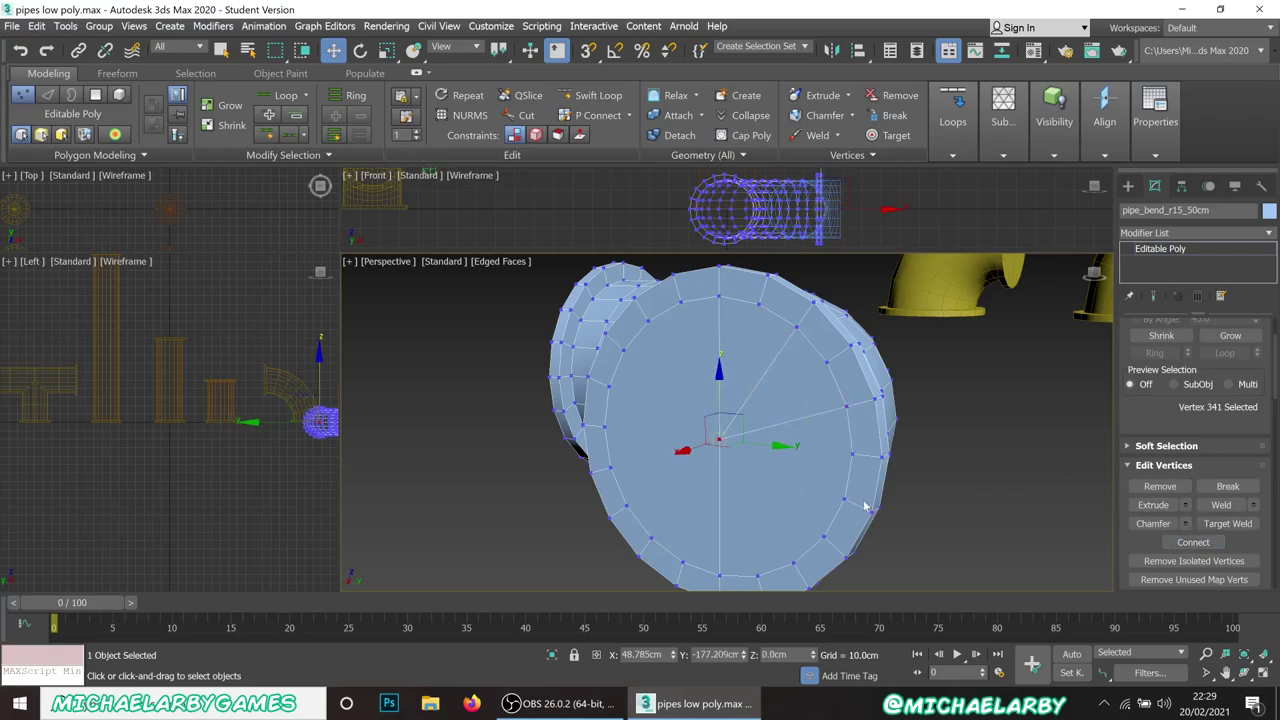
{"action": "left_click", "coordinate": [844, 499], "text": "ctrl"}
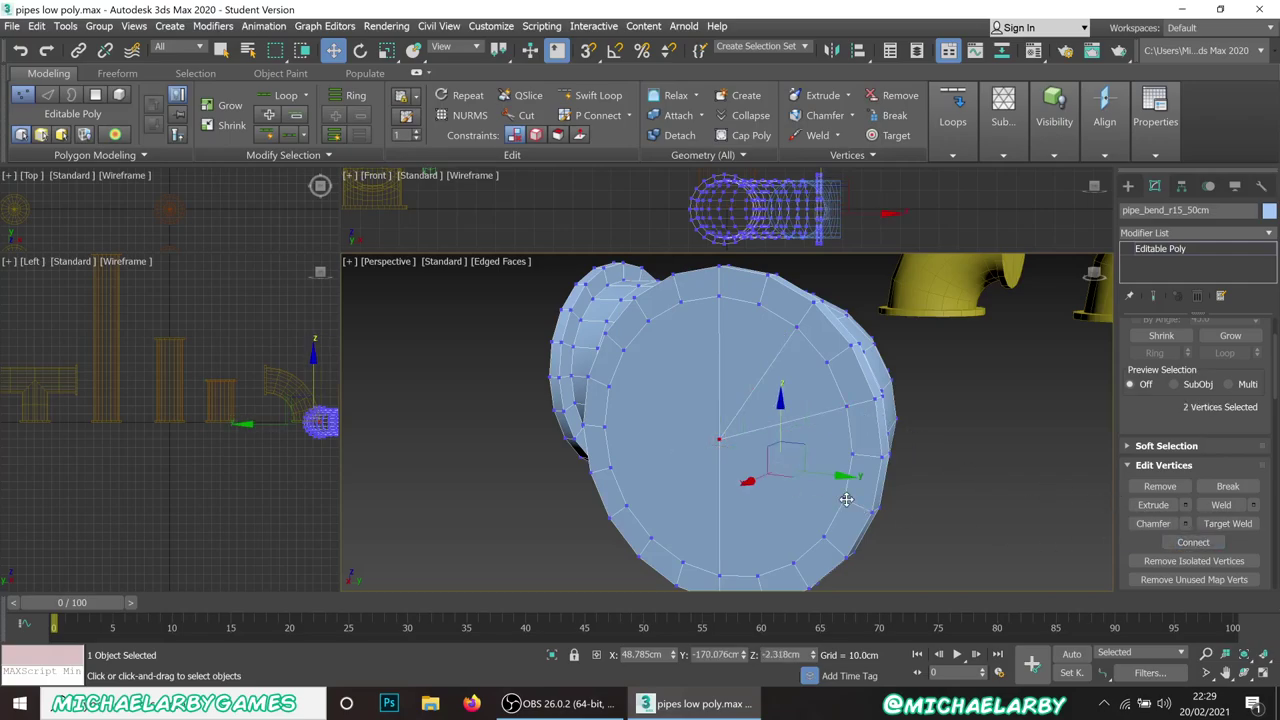
{"action": "left_click", "coordinate": [1193, 542]}
{"action": "left_click", "coordinate": [720, 441]}
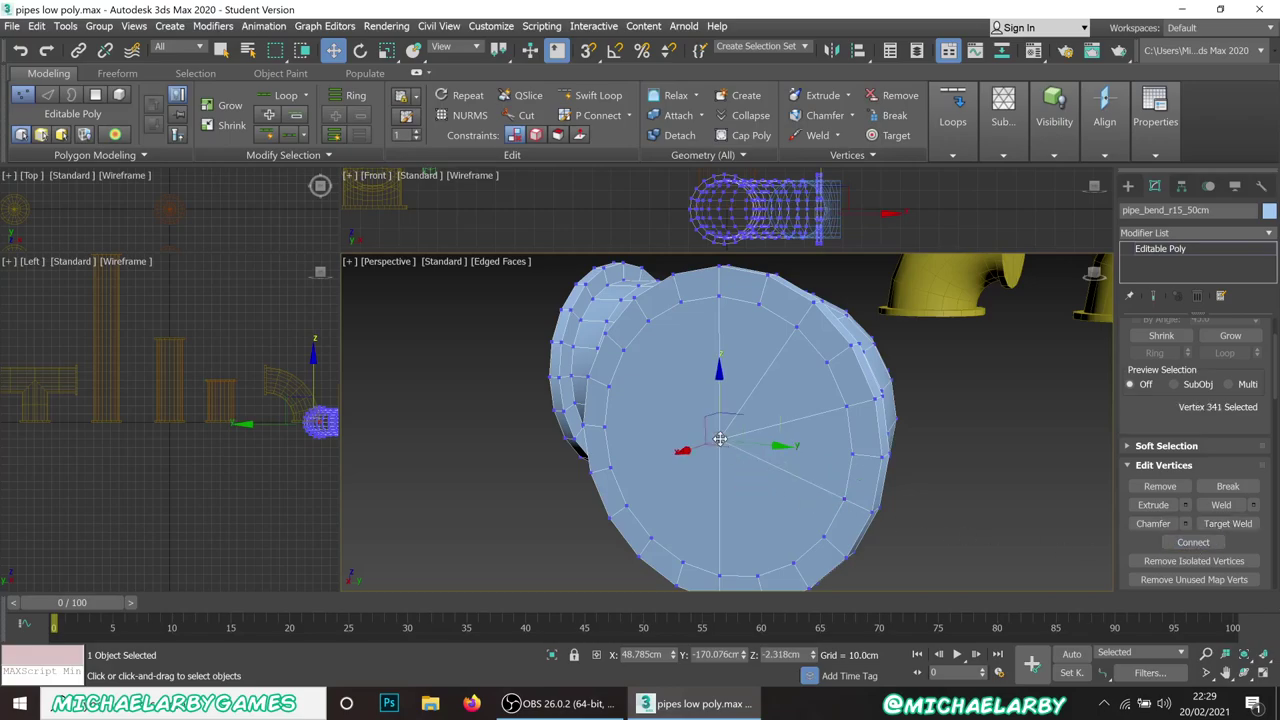
{"action": "left_click", "coordinate": [793, 563], "text": "ctrl"}
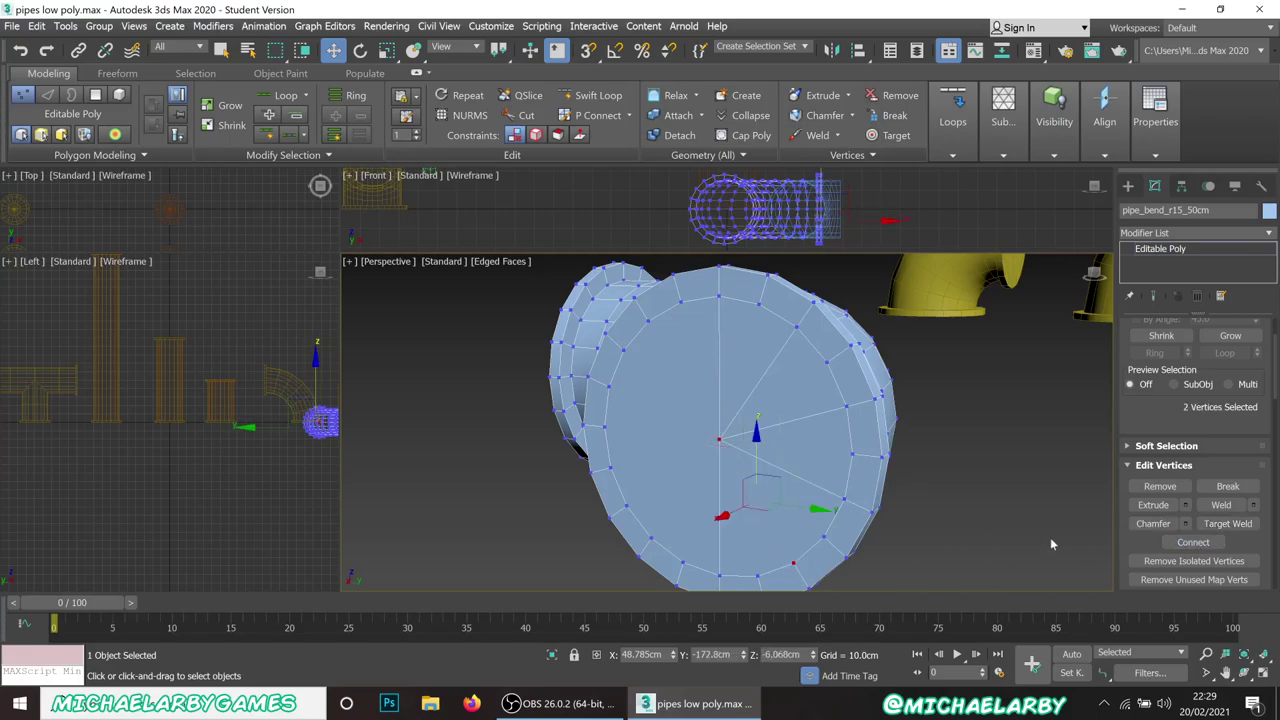
{"action": "left_click", "coordinate": [1193, 542]}
Move only the bend's pivot onto the centre vertex of the flange end face using 3D snapping, and finish pivot editing
{"action": "left_click", "coordinate": [1184, 192]}
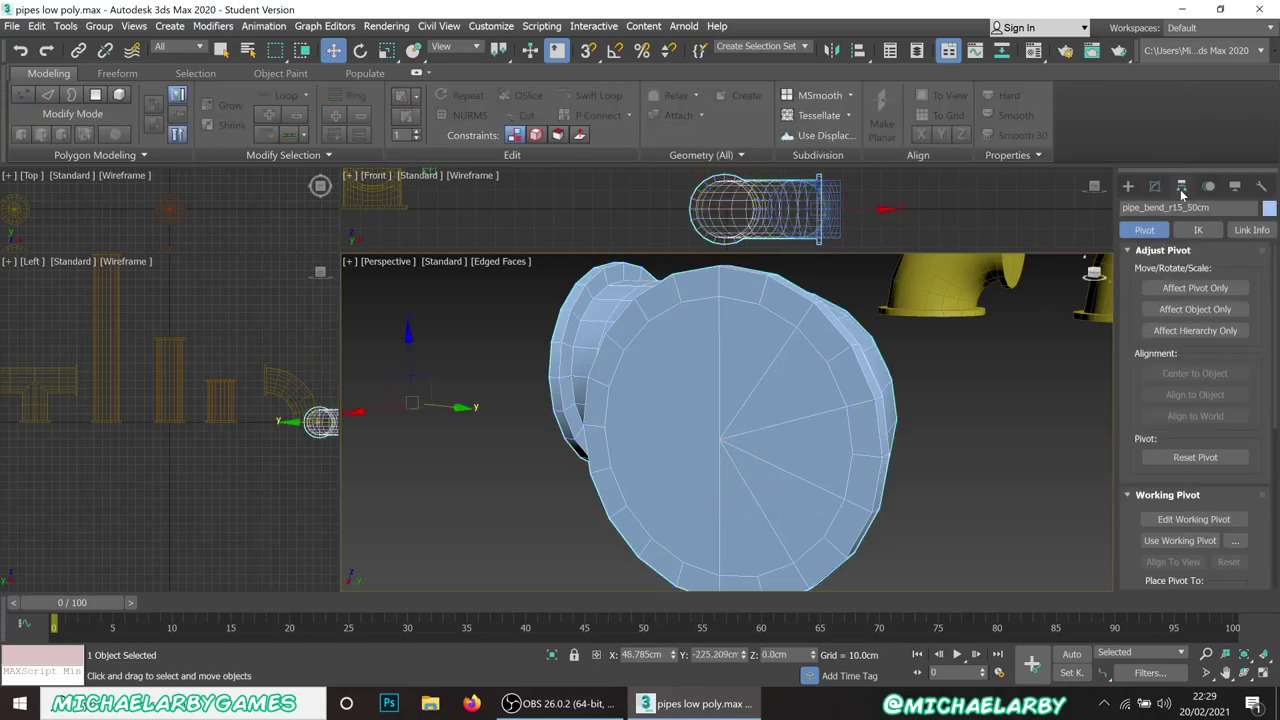
{"action": "left_click", "coordinate": [1190, 288]}
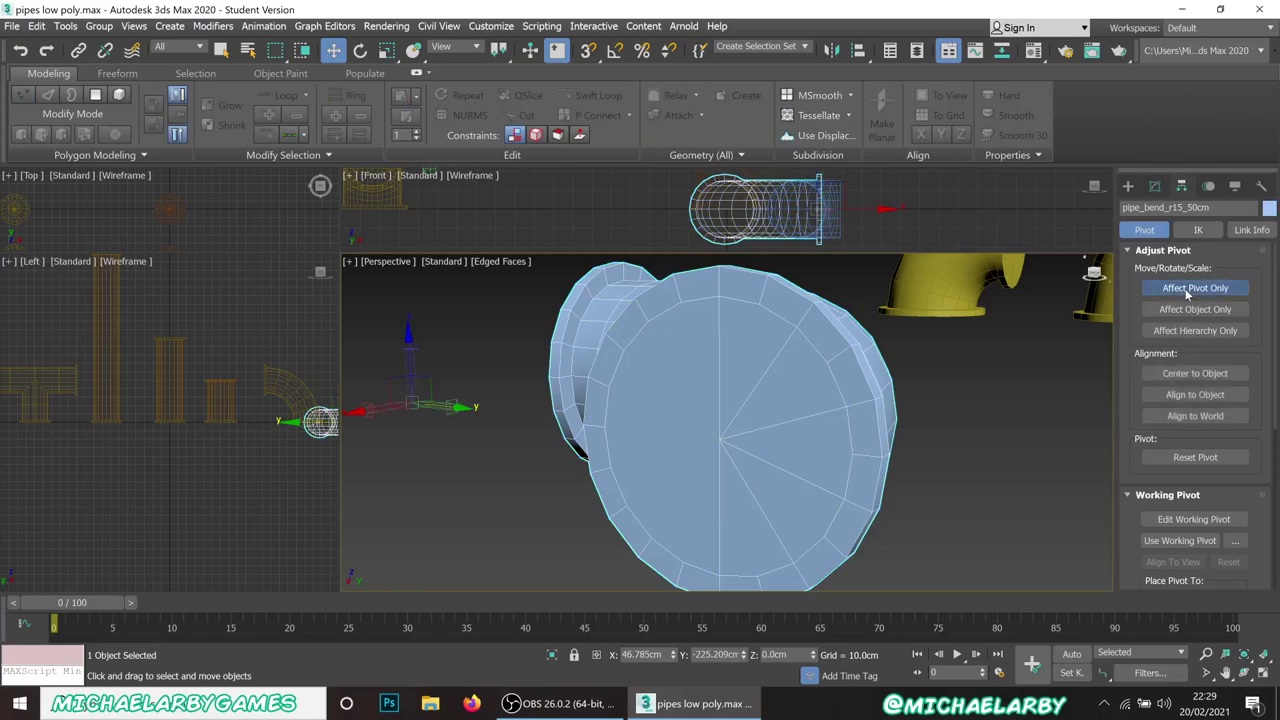
{"action": "middle_click_drag", "start_coordinate": [796, 366], "coordinate": [751, 405], "text": "alt"}
{"action": "scroll", "coordinate": [751, 405], "scroll_direction": "down", "scroll_amount": 4}
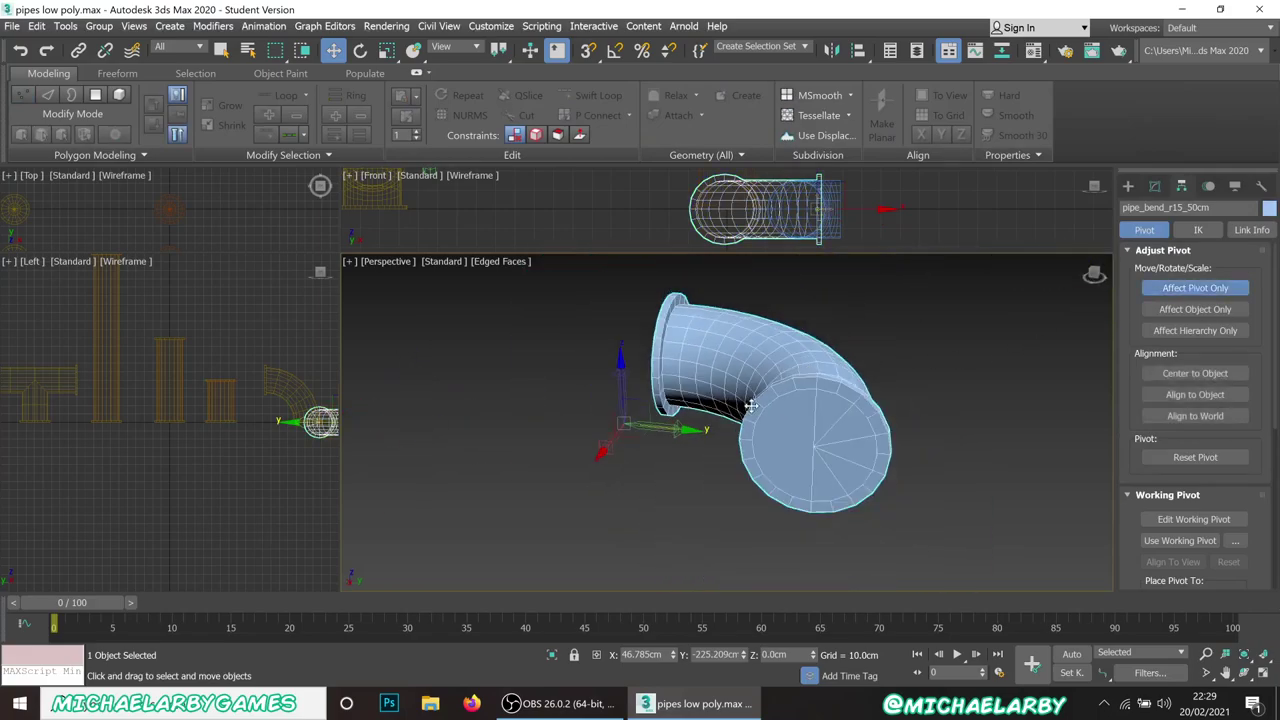
{"action": "scroll", "coordinate": [630, 422], "scroll_direction": "up", "scroll_amount": 4}
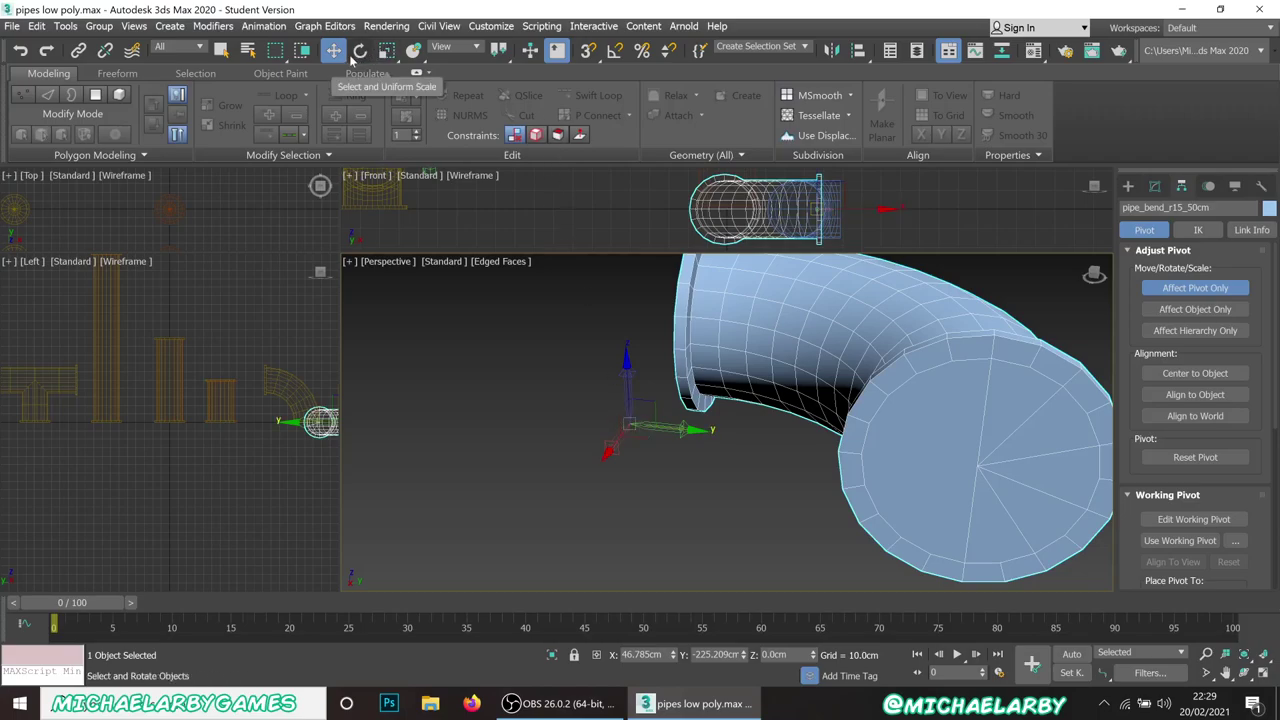
{"action": "left_click", "coordinate": [589, 51]}
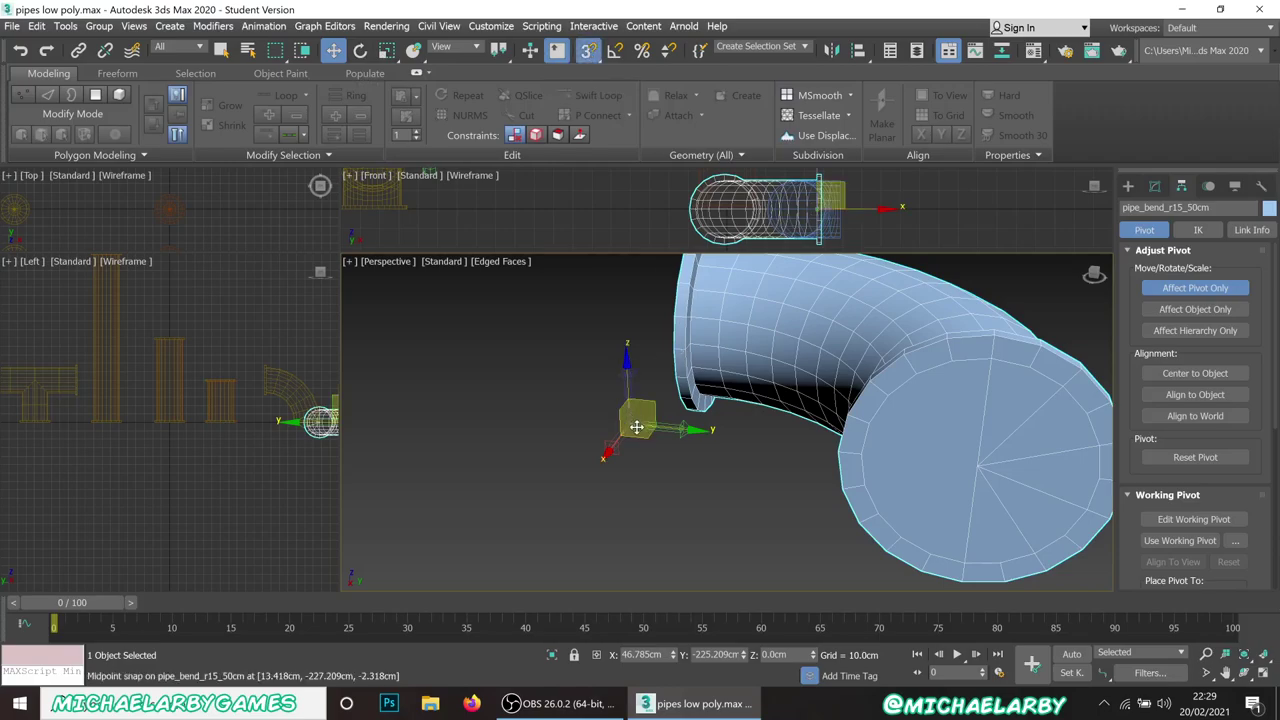
{"action": "left_click_drag", "start_coordinate": [631, 422], "coordinate": [979, 466]}
{"action": "middle_click_drag", "start_coordinate": [979, 466], "coordinate": [903, 463], "text": "alt"}
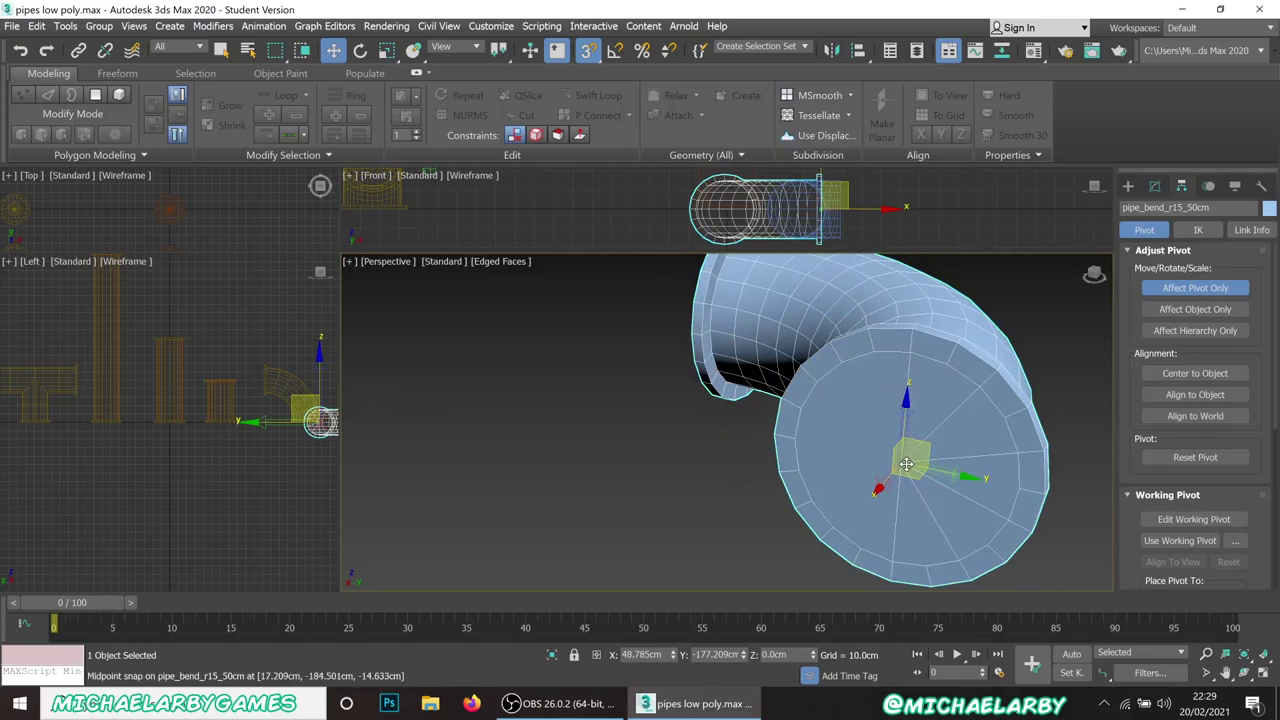
{"action": "scroll", "coordinate": [903, 463], "scroll_direction": "down", "scroll_amount": 6}
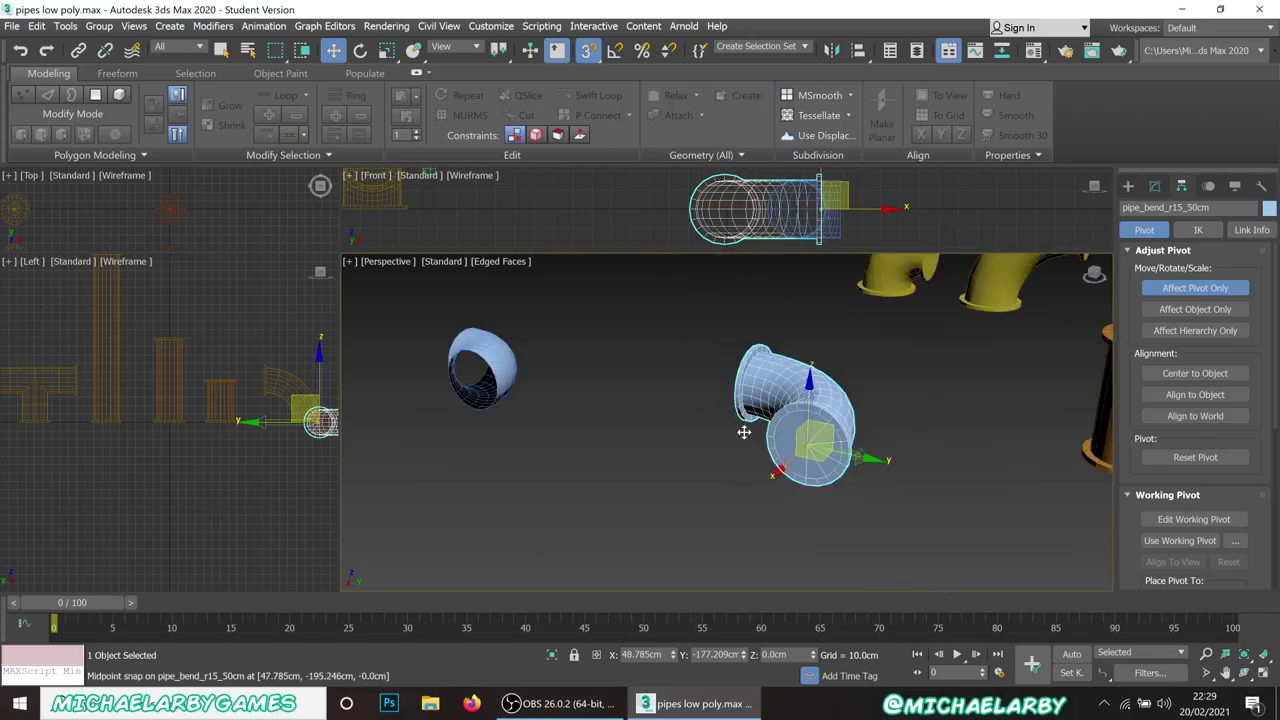
{"action": "scroll", "coordinate": [790, 448], "scroll_direction": "up", "scroll_amount": 2}
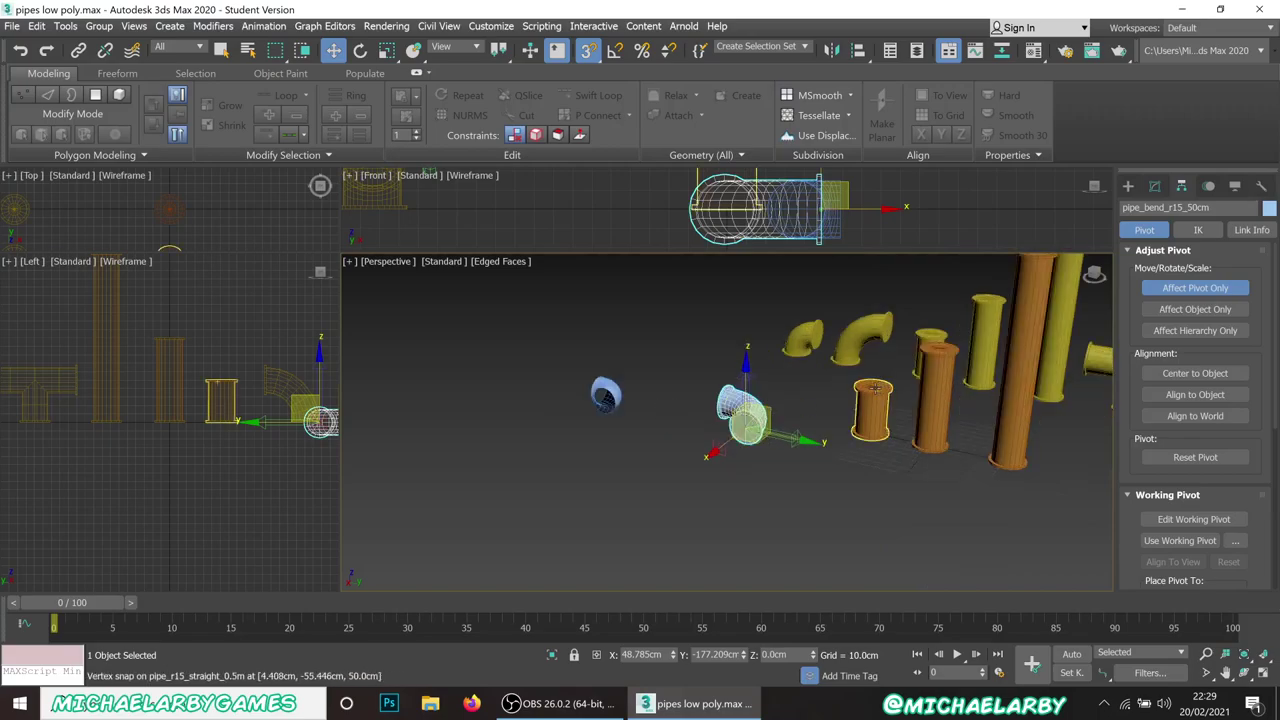
{"action": "key", "text": "z"}
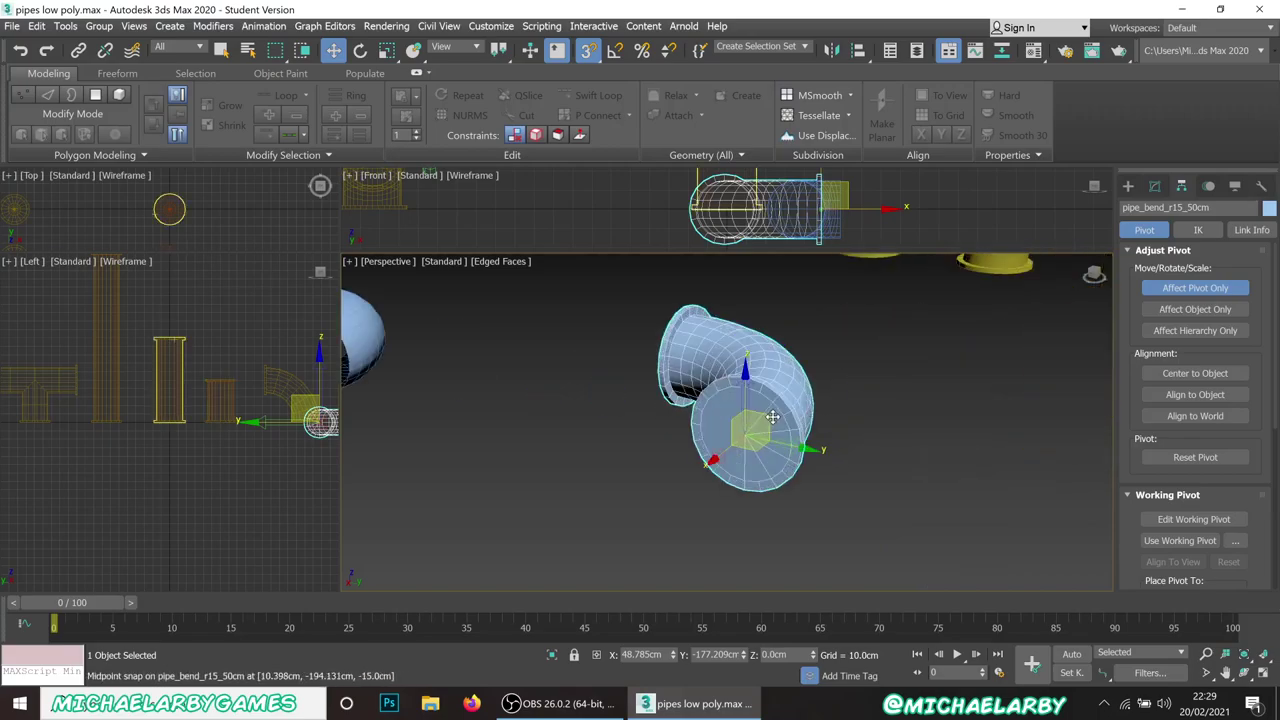
{"action": "left_click", "coordinate": [1222, 290]}
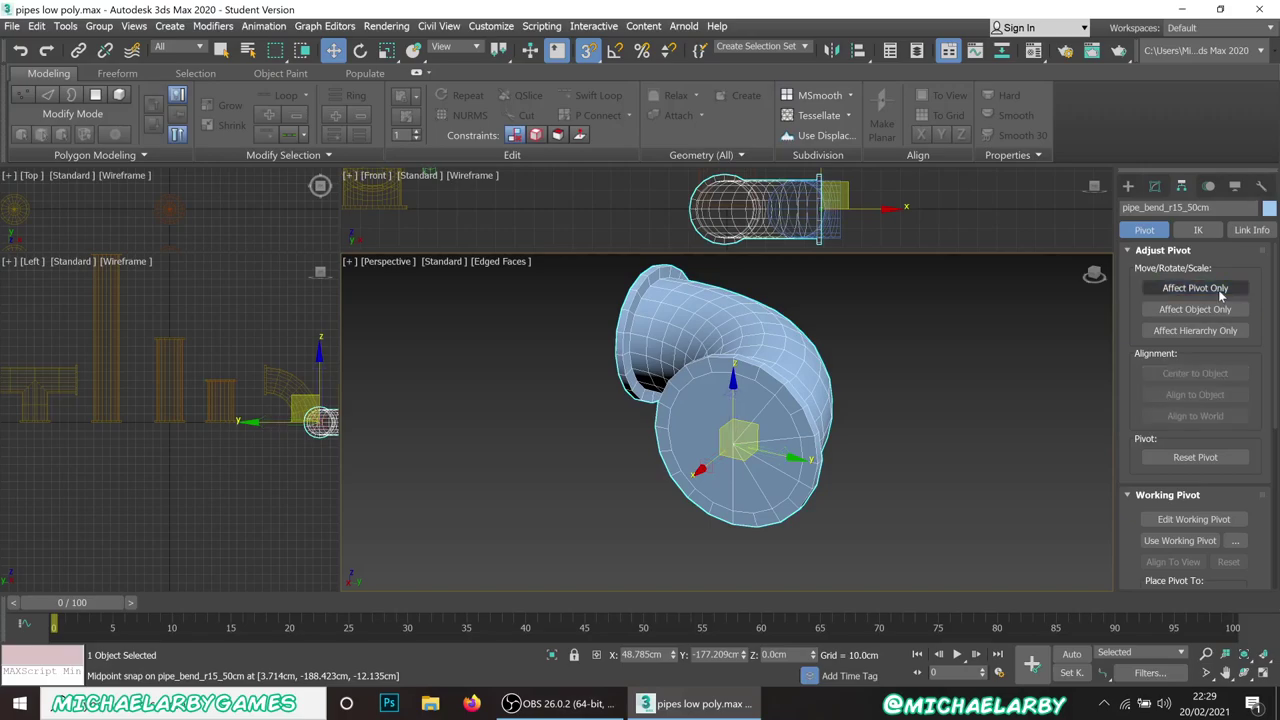
Deselect and reselect the 50 cm bend to check the pivot at the centre of its flange end face
{"action": "left_click", "coordinate": [1148, 195]}
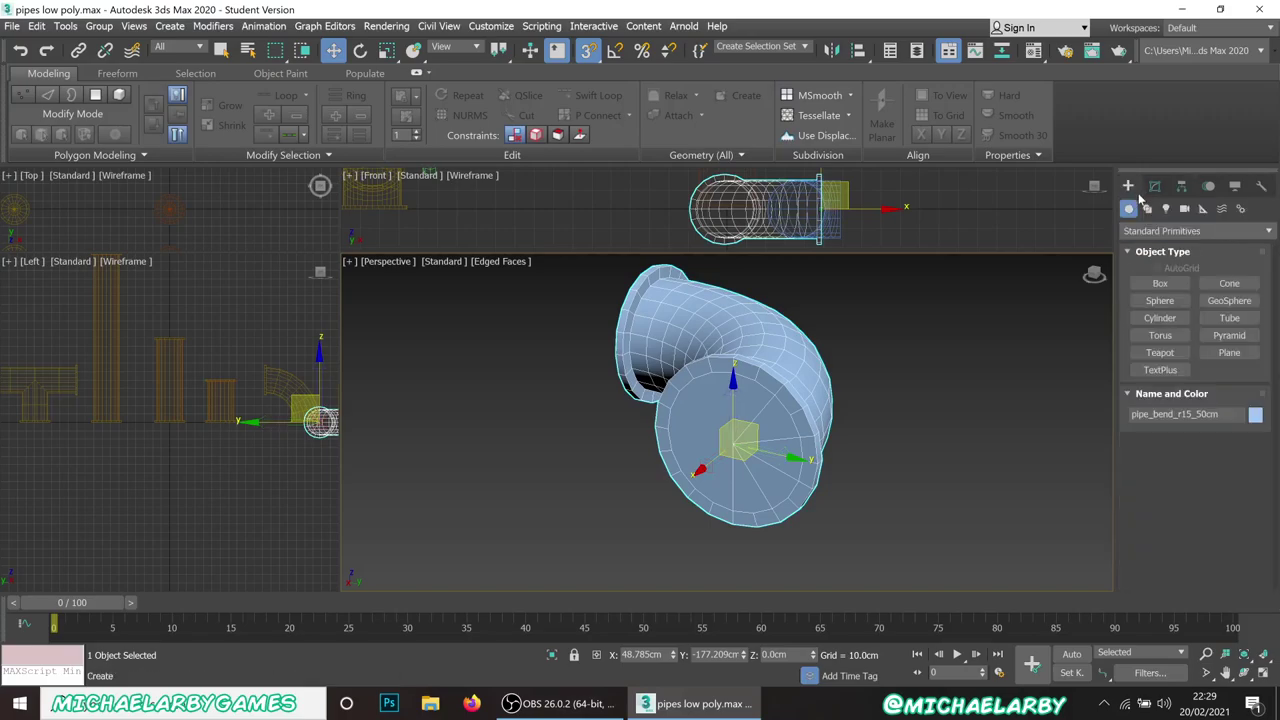
{"action": "scroll", "coordinate": [941, 383], "scroll_direction": "down", "scroll_amount": 4}
{"action": "scroll", "coordinate": [910, 410], "scroll_direction": "up", "scroll_amount": 2}
{"action": "scroll", "coordinate": [910, 410], "scroll_direction": "up", "scroll_amount": 2}
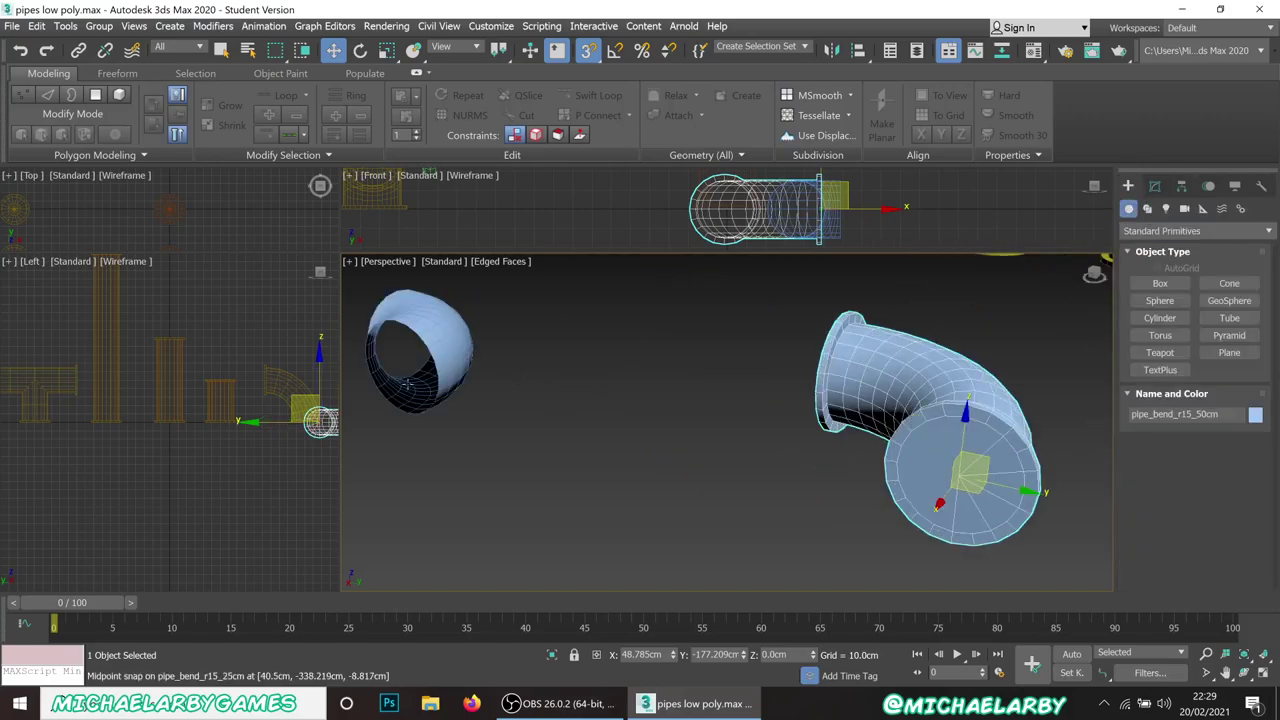
{"action": "left_click", "coordinate": [535, 396]}
{"action": "right_click", "coordinate": [535, 396]}
{"action": "left_click", "coordinate": [515, 387]}
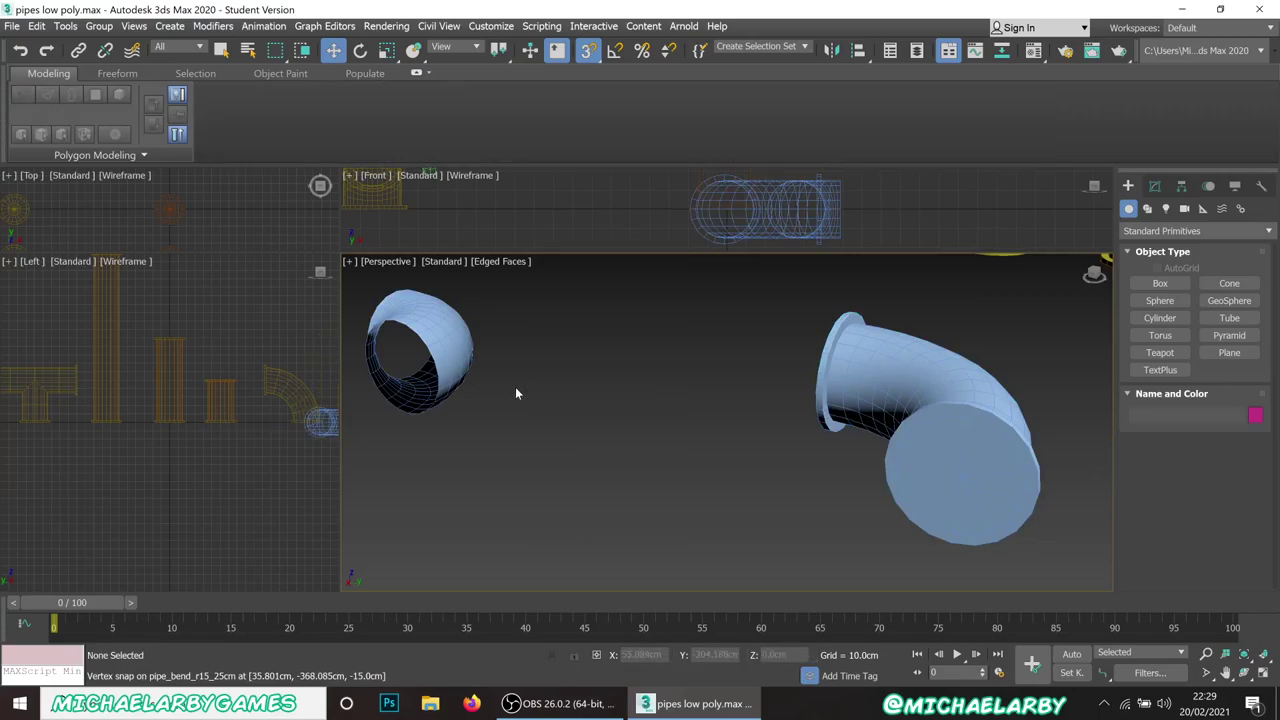
{"action": "left_click", "coordinate": [955, 465]}
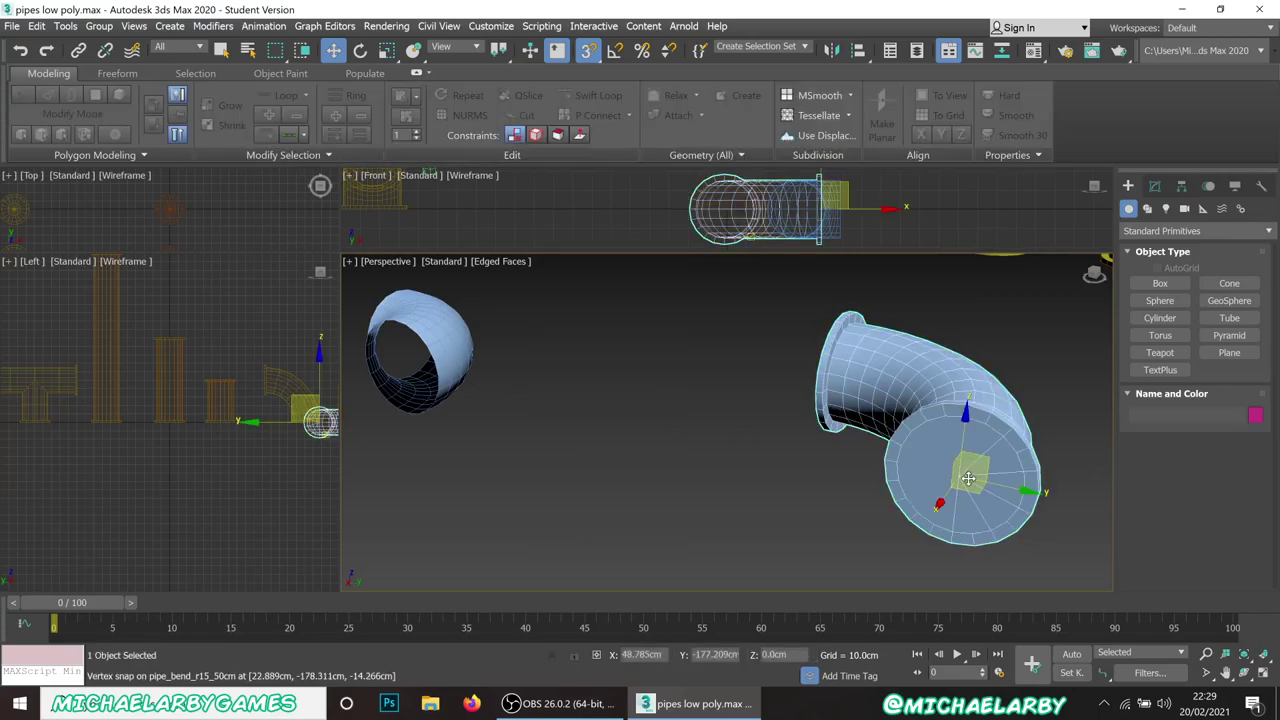
Cap both open end borders of the 25 cm pipe bend
{"action": "scroll", "coordinate": [975, 476], "scroll_direction": "down", "scroll_amount": 3}
{"action": "scroll", "coordinate": [720, 437], "scroll_direction": "up", "scroll_amount": 10}
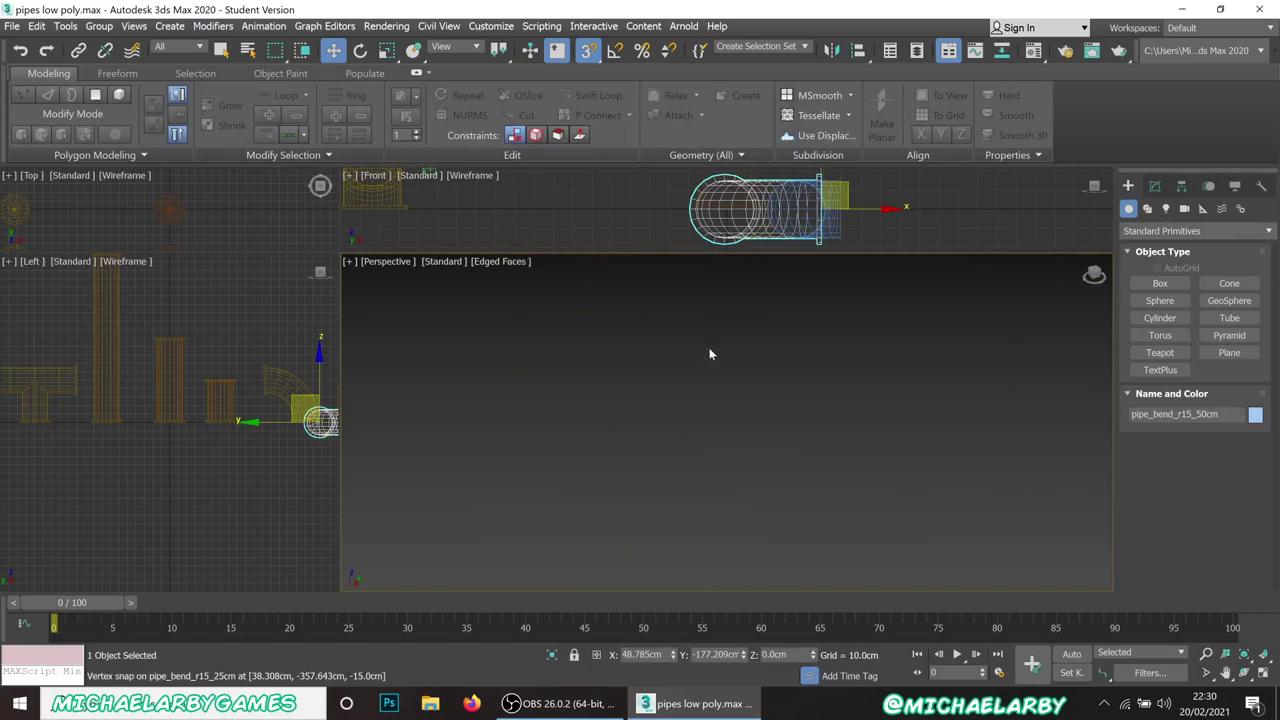
{"action": "scroll", "coordinate": [728, 380], "scroll_direction": "down", "scroll_amount": 5}
{"action": "scroll", "coordinate": [728, 377], "scroll_direction": "up", "scroll_amount": 8}
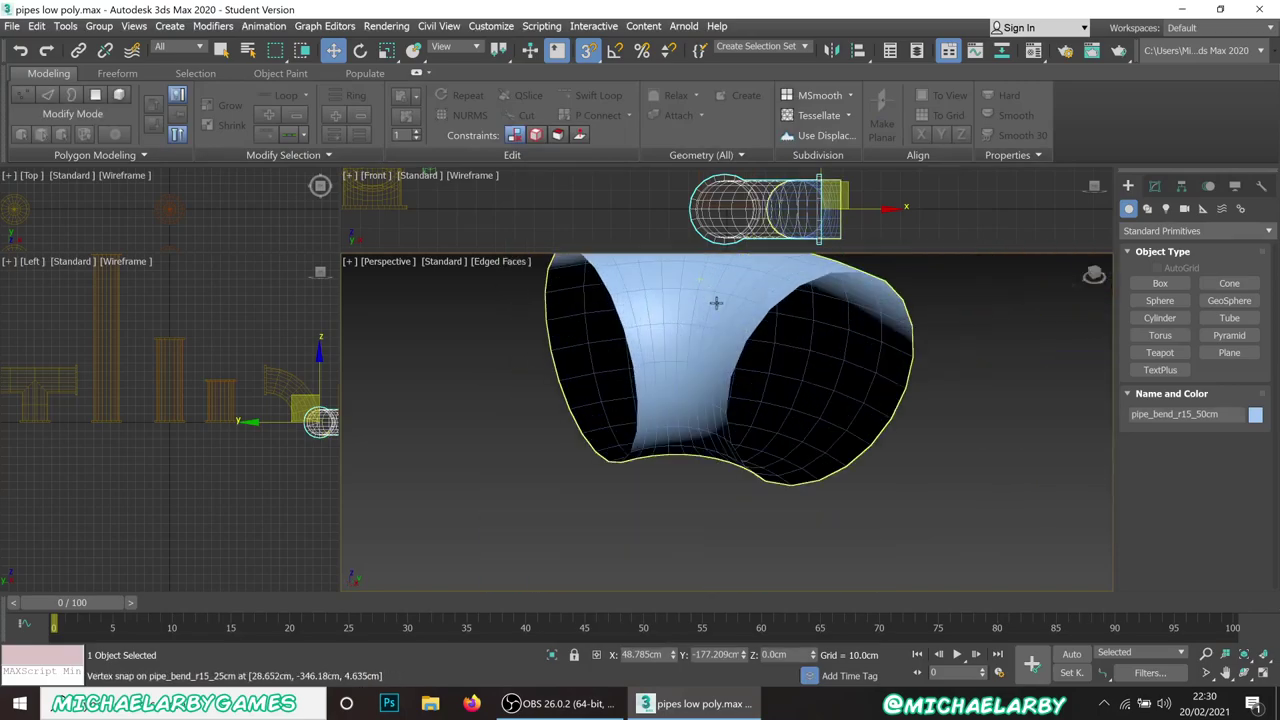
{"action": "left_click", "coordinate": [716, 302]}
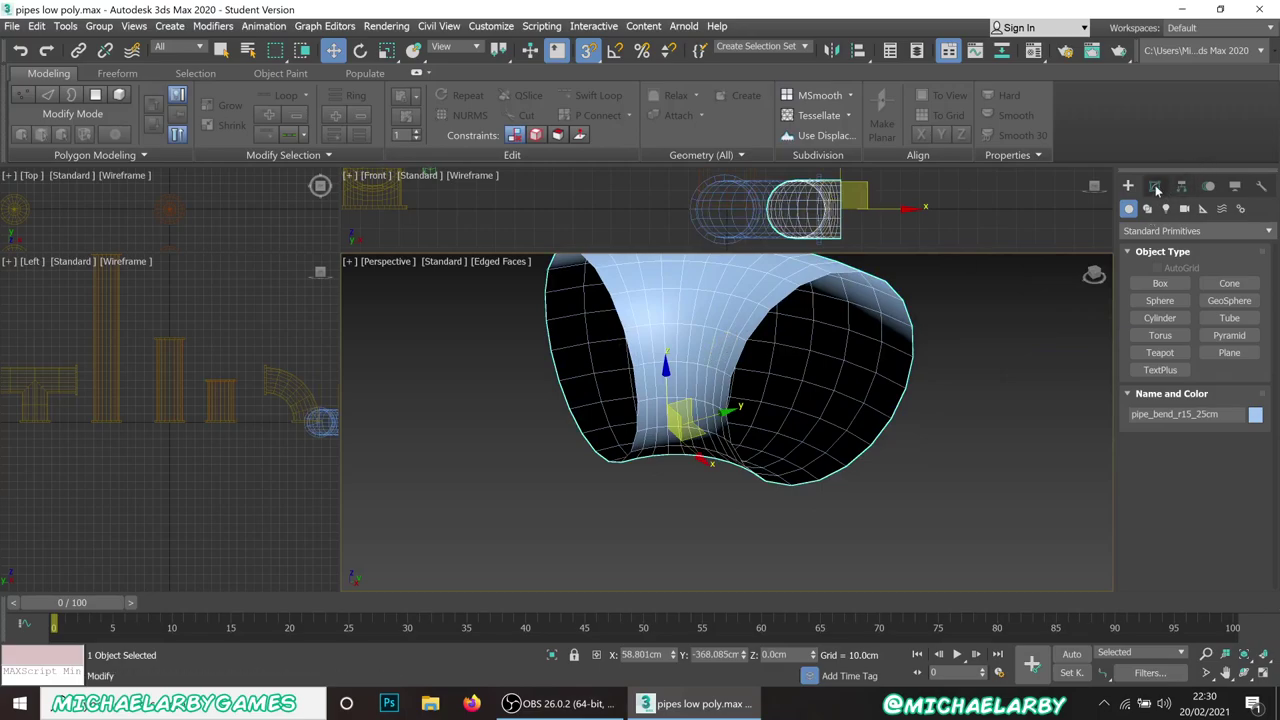
{"action": "left_click", "coordinate": [1155, 187]}
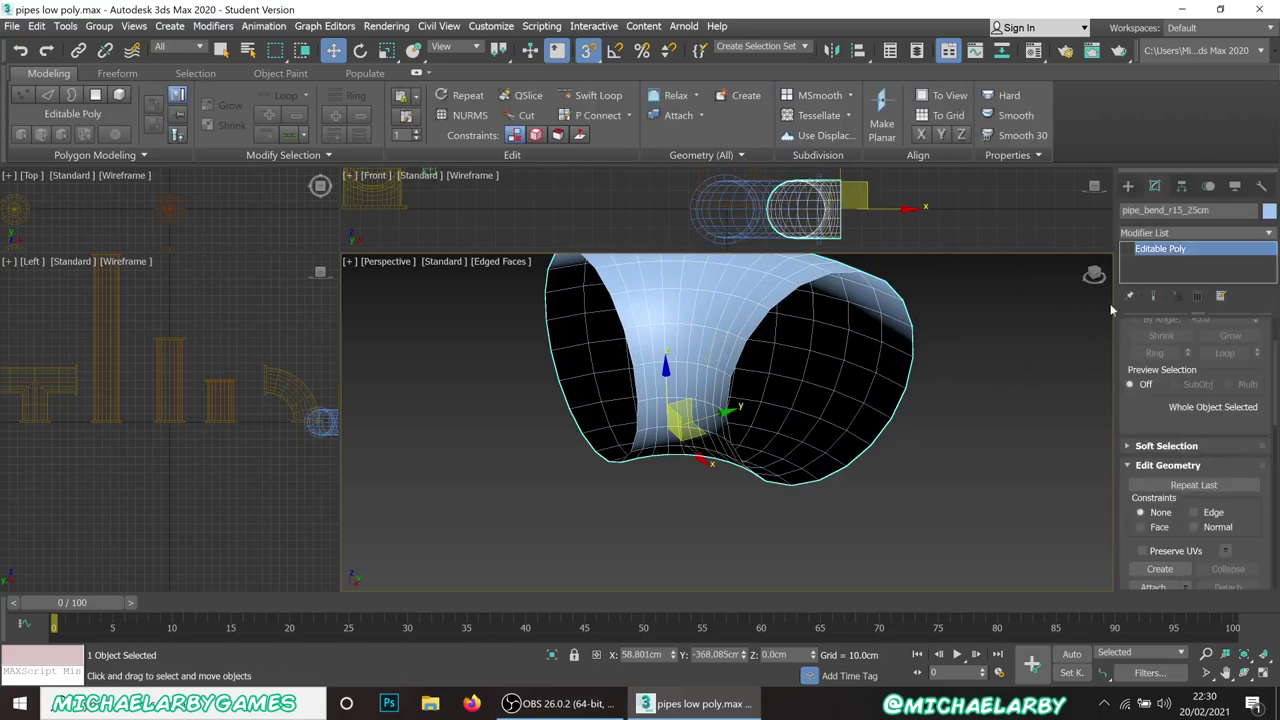
{"action": "left_click", "coordinate": [1187, 349]}
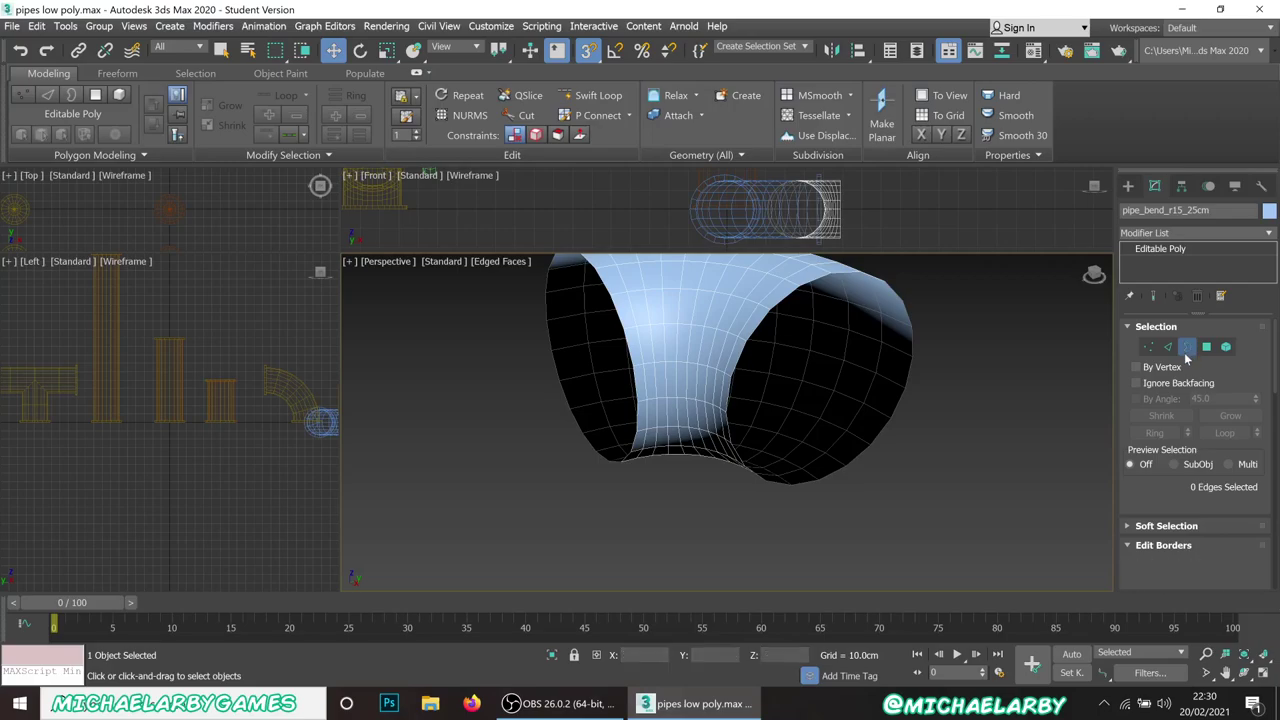
{"action": "left_click", "coordinate": [756, 324]}
{"action": "left_click", "coordinate": [618, 313], "text": "ctrl"}
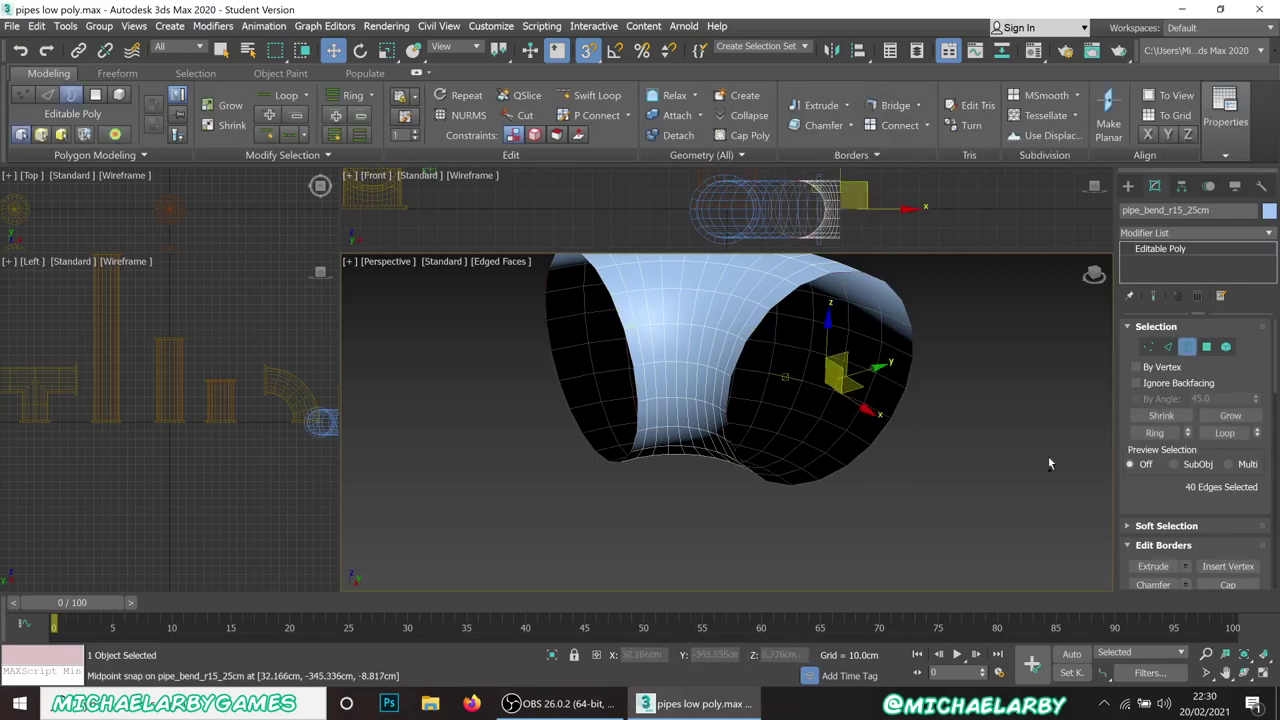
{"action": "scroll", "coordinate": [1220, 520], "scroll_direction": "down", "scroll_amount": 2}
{"action": "left_click", "coordinate": [1226, 536]}
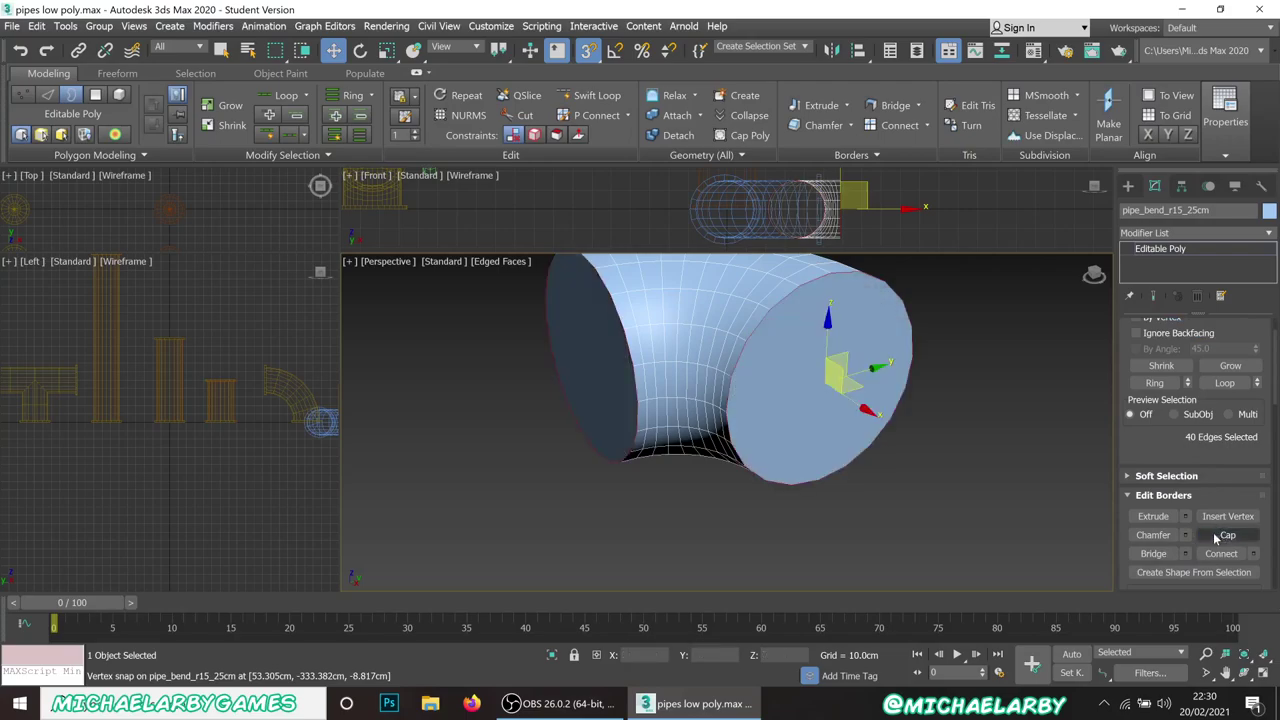
Extrude both end cap polygons of the 25 cm bend by 2 cm
{"action": "scroll", "coordinate": [1186, 408], "scroll_direction": "up", "scroll_amount": 1}
{"action": "scroll", "coordinate": [1187, 409], "scroll_direction": "up", "scroll_amount": 3}
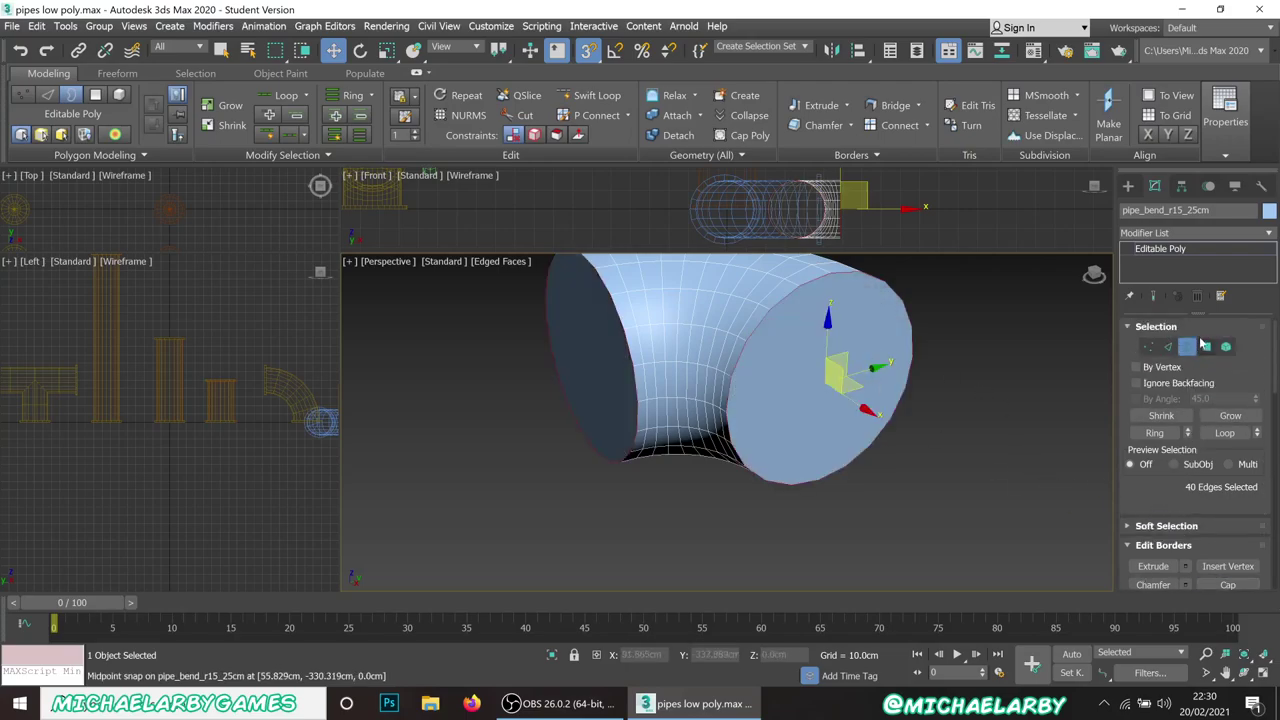
{"action": "left_click", "coordinate": [1206, 346]}
{"action": "left_click", "coordinate": [816, 369]}
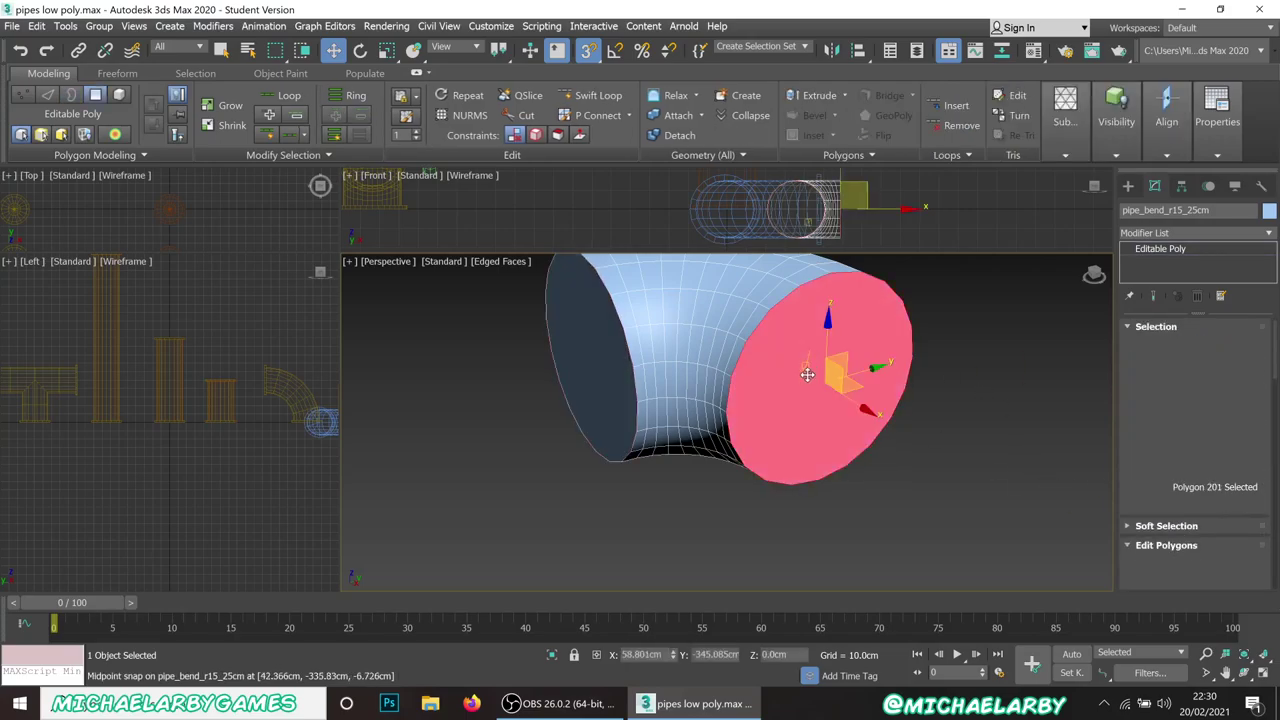
{"action": "left_click", "coordinate": [614, 371], "text": "ctrl"}
{"action": "scroll", "coordinate": [1151, 486], "scroll_direction": "down", "scroll_amount": 5}
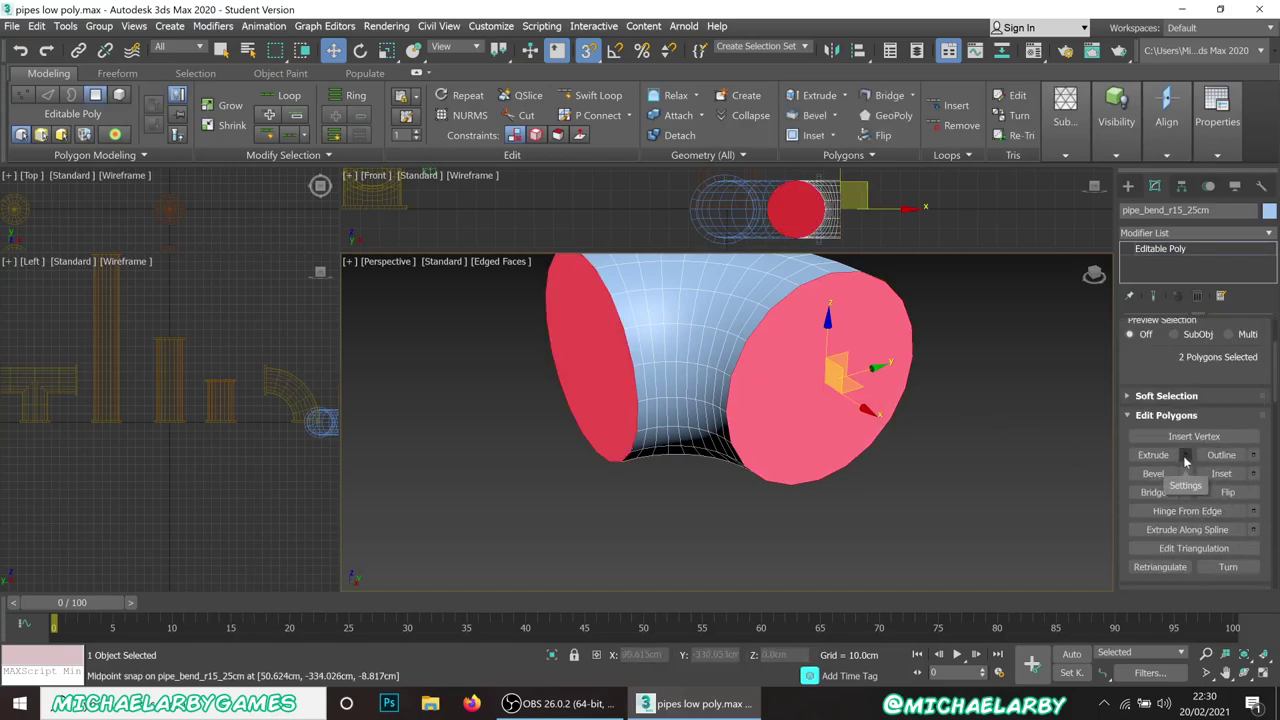
{"action": "left_click", "coordinate": [1185, 455]}
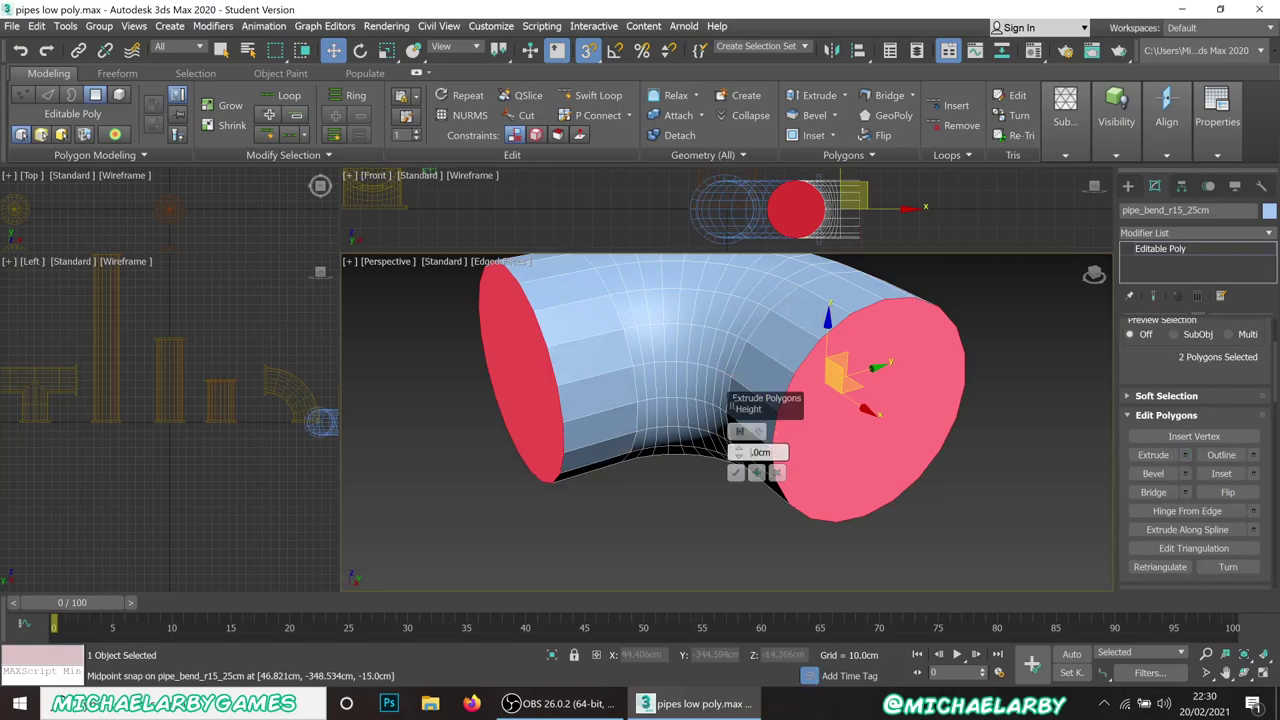
{"action": "scroll", "coordinate": [752, 312], "scroll_direction": "down", "scroll_amount": 2}
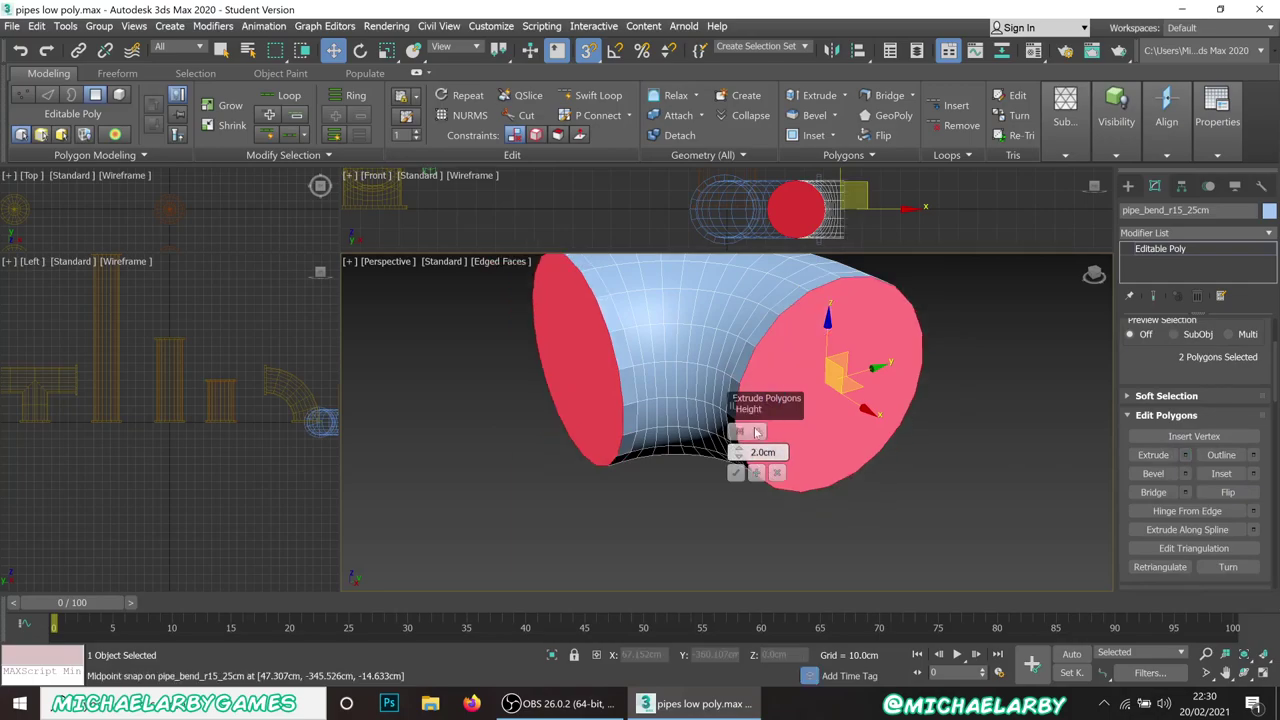
{"action": "left_click", "coordinate": [624, 378], "text": "alt"}
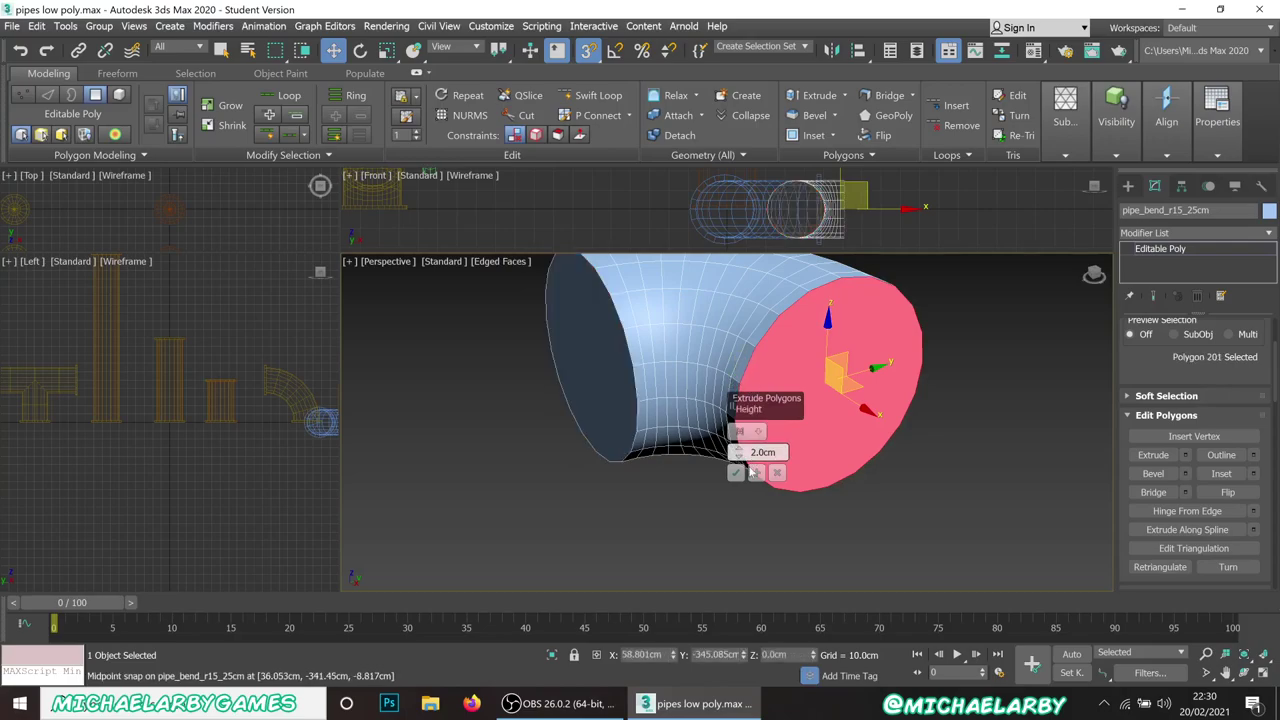
{"action": "left_click", "coordinate": [624, 378]}
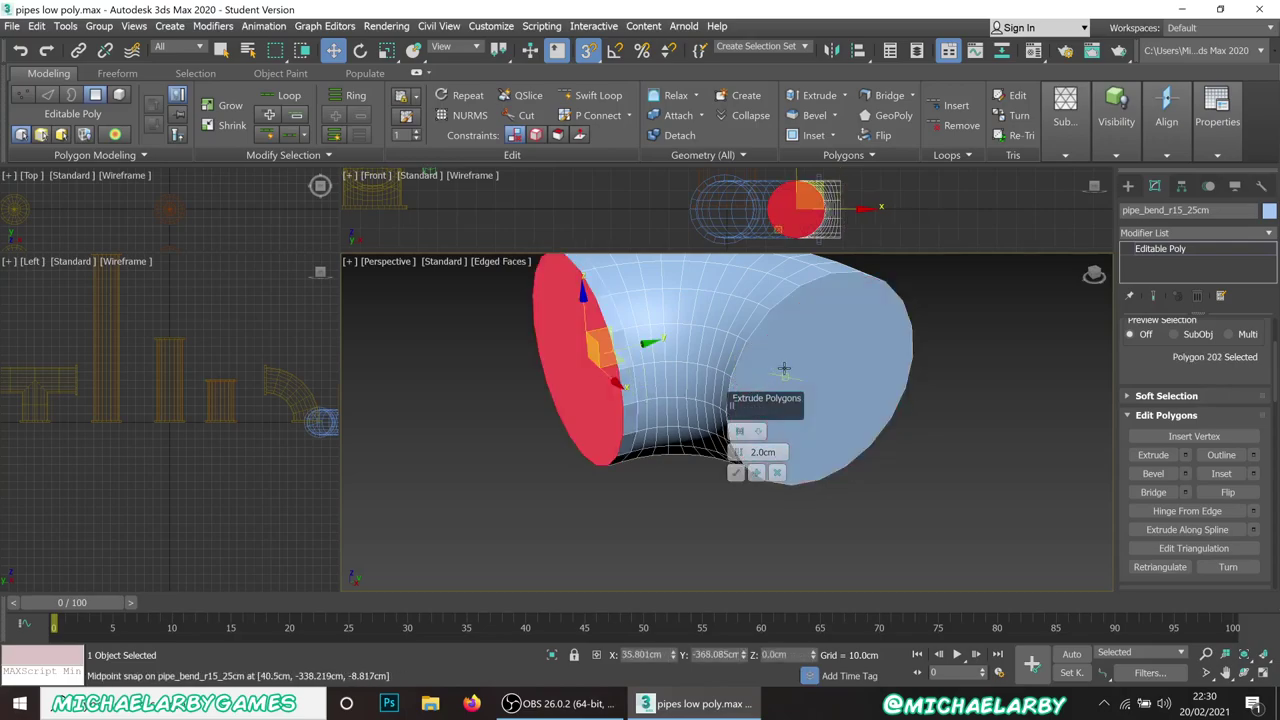
{"action": "left_click", "coordinate": [789, 449], "text": "ctrl"}
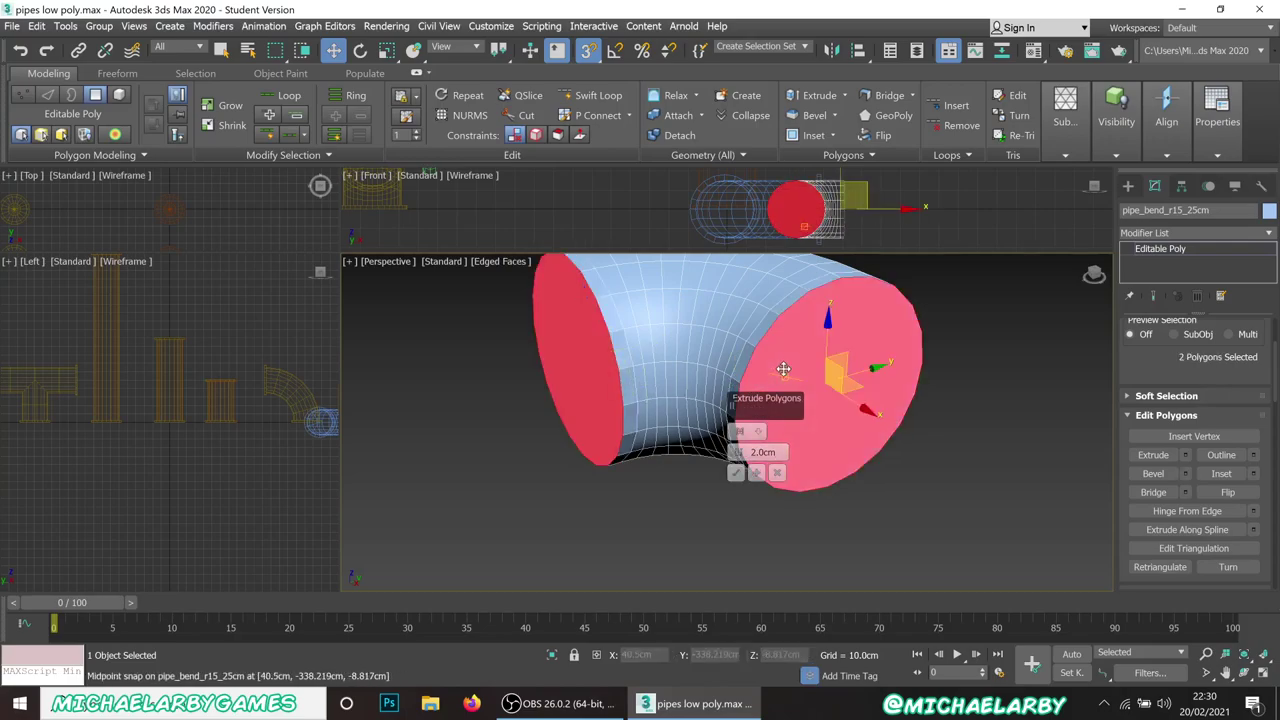
{"action": "left_click", "coordinate": [736, 474]}
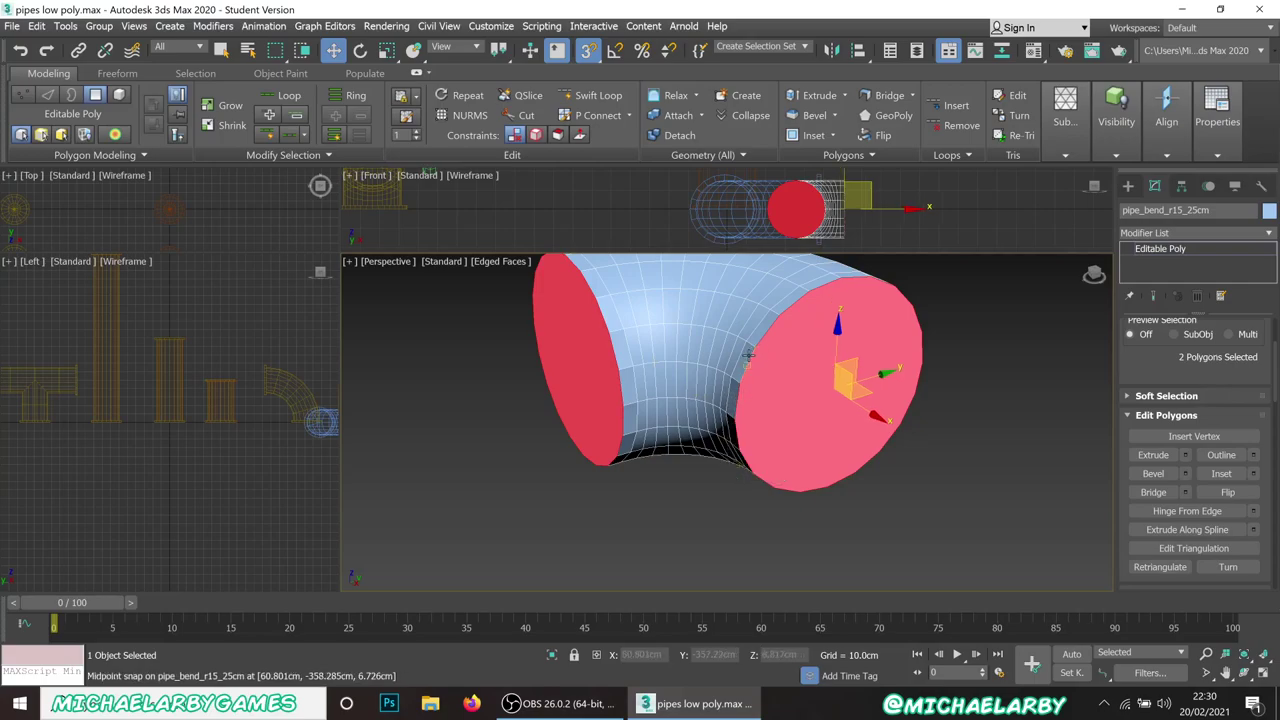
Select the narrow polygon rings around both ends and extrude them 3 cm along Local Normal to form flanges
{"action": "left_click", "coordinate": [752, 355]}
{"action": "left_click", "coordinate": [762, 328], "text": "shift"}
{"action": "left_click", "coordinate": [628, 390], "text": "ctrl"}
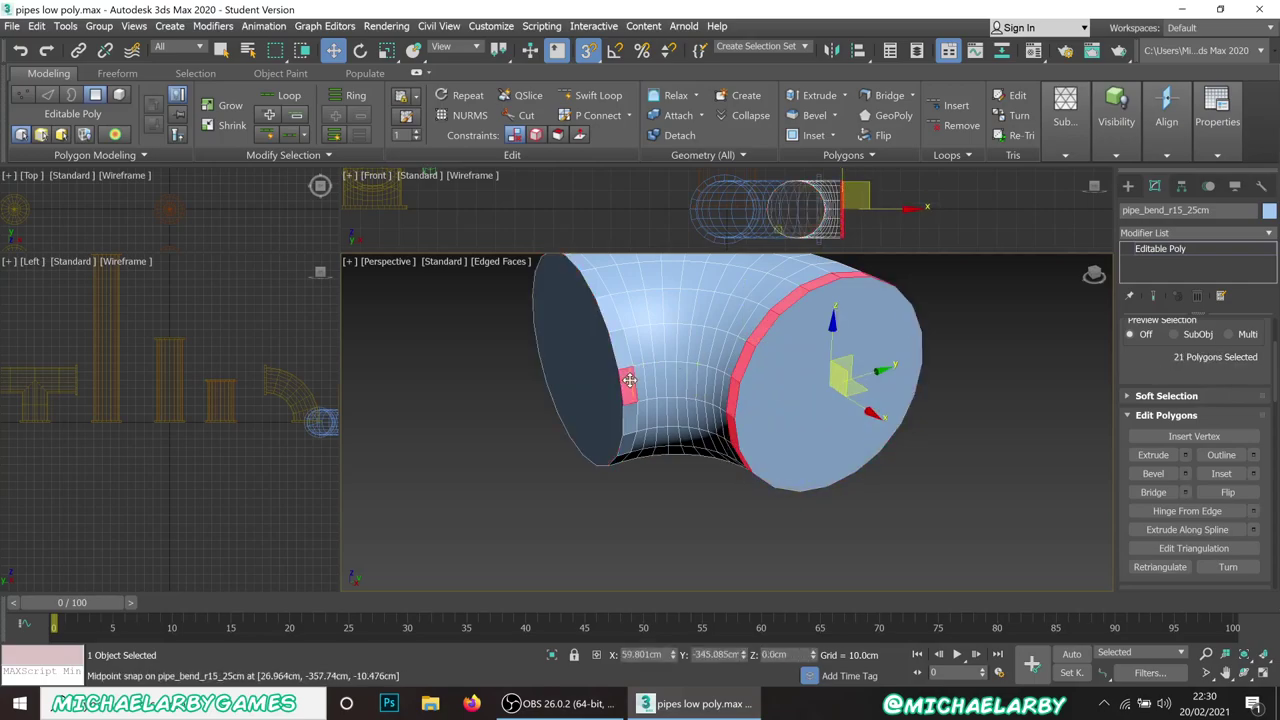
{"action": "left_click", "coordinate": [624, 364], "text": "ctrl+shift"}
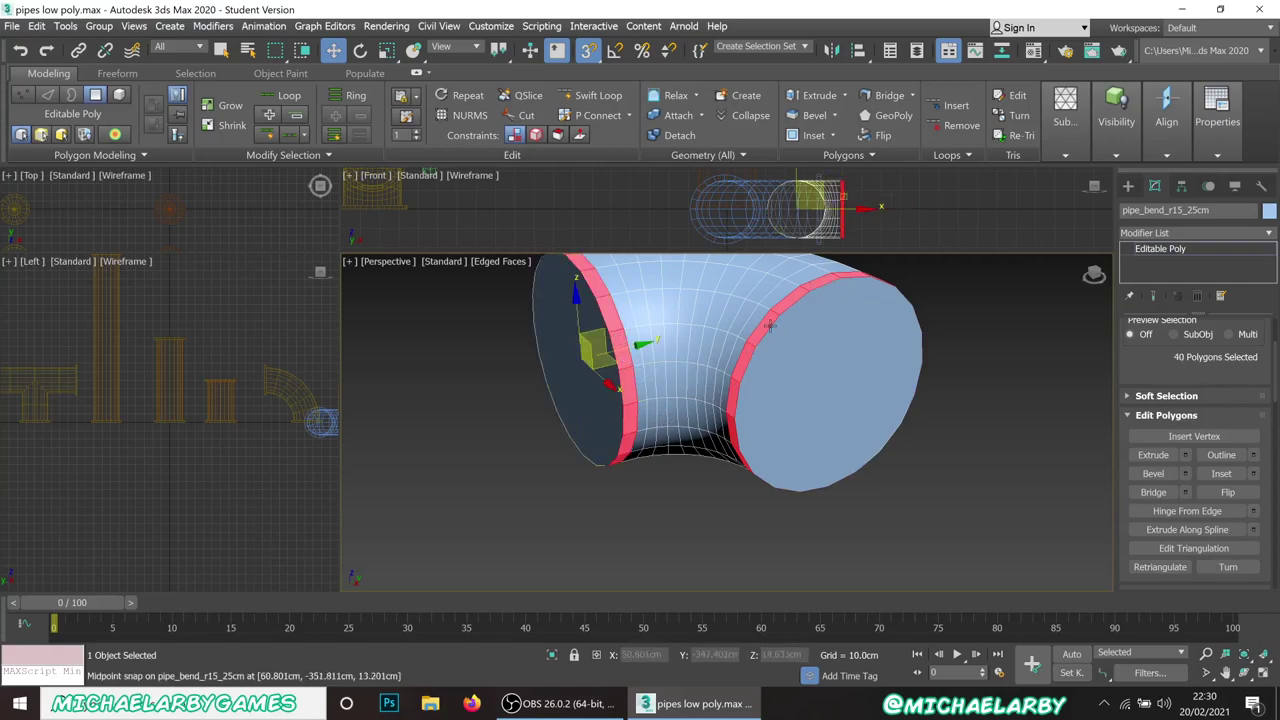
{"action": "left_click", "coordinate": [1185, 455]}
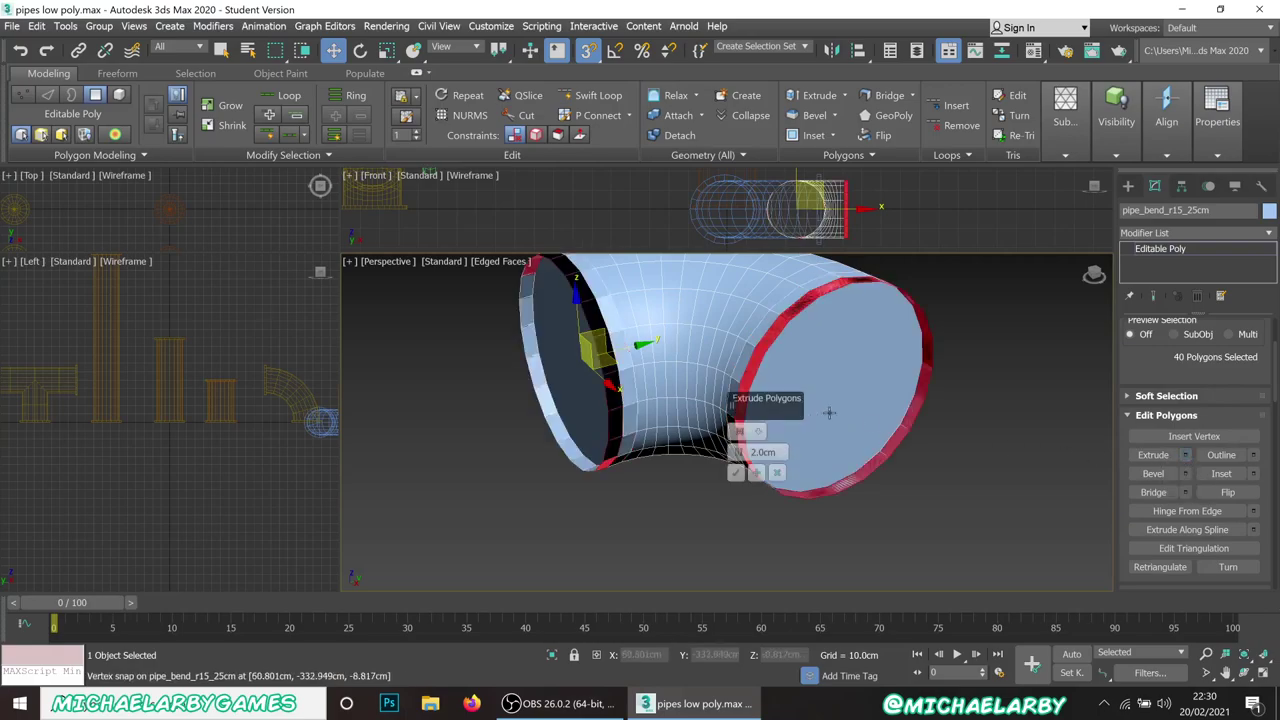
{"action": "left_click", "coordinate": [757, 432]}
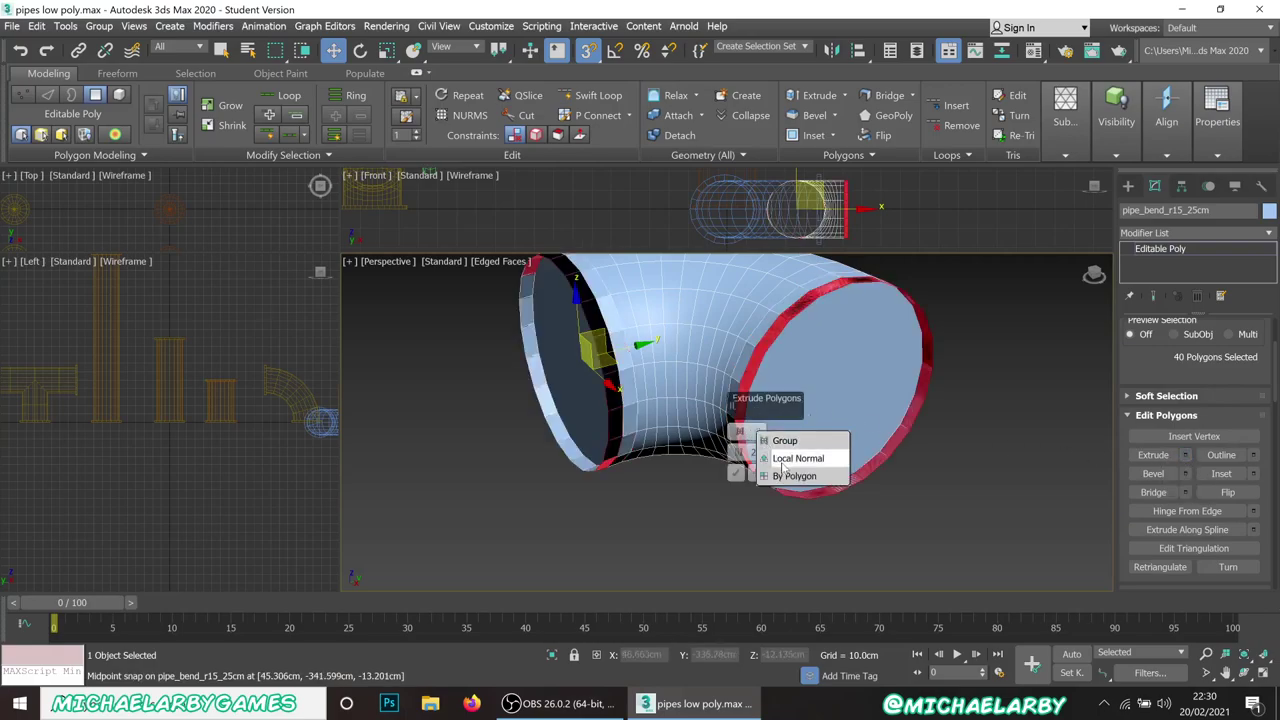
{"action": "left_click", "coordinate": [782, 460]}
{"action": "middle_click_drag", "start_coordinate": [720, 380], "coordinate": [559, 440], "text": "alt"}
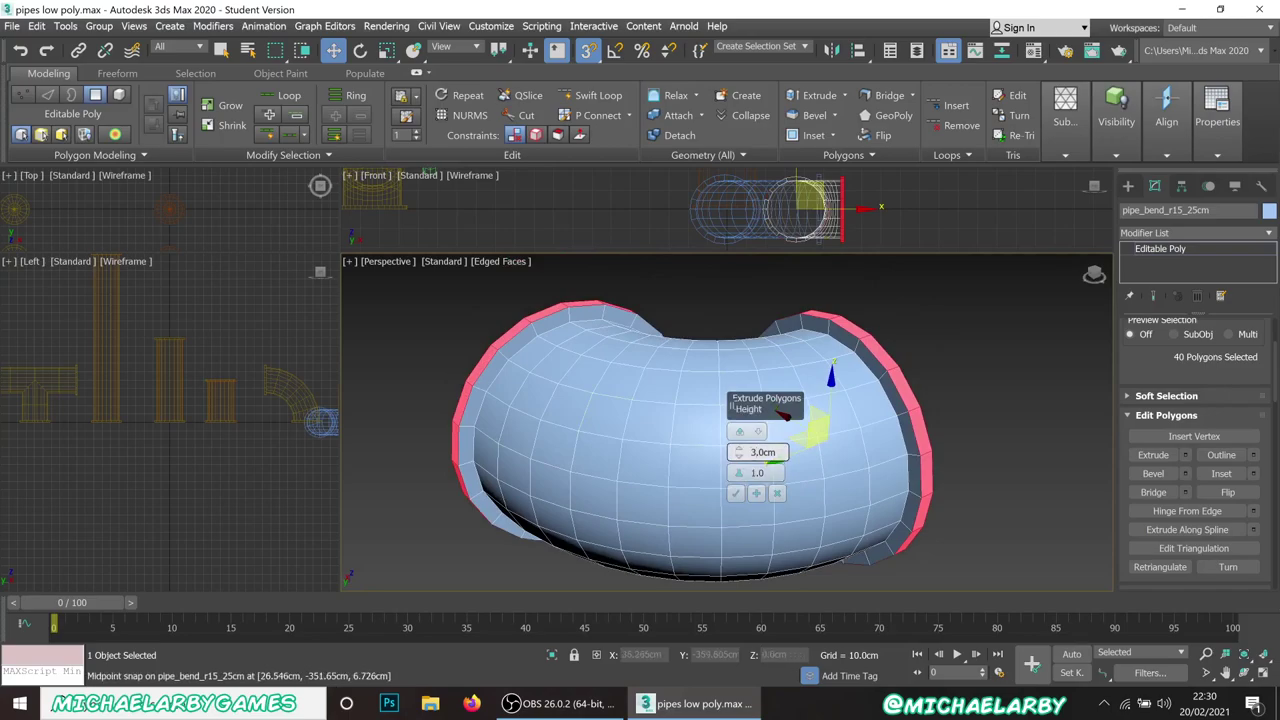
{"action": "left_click", "coordinate": [736, 493]}
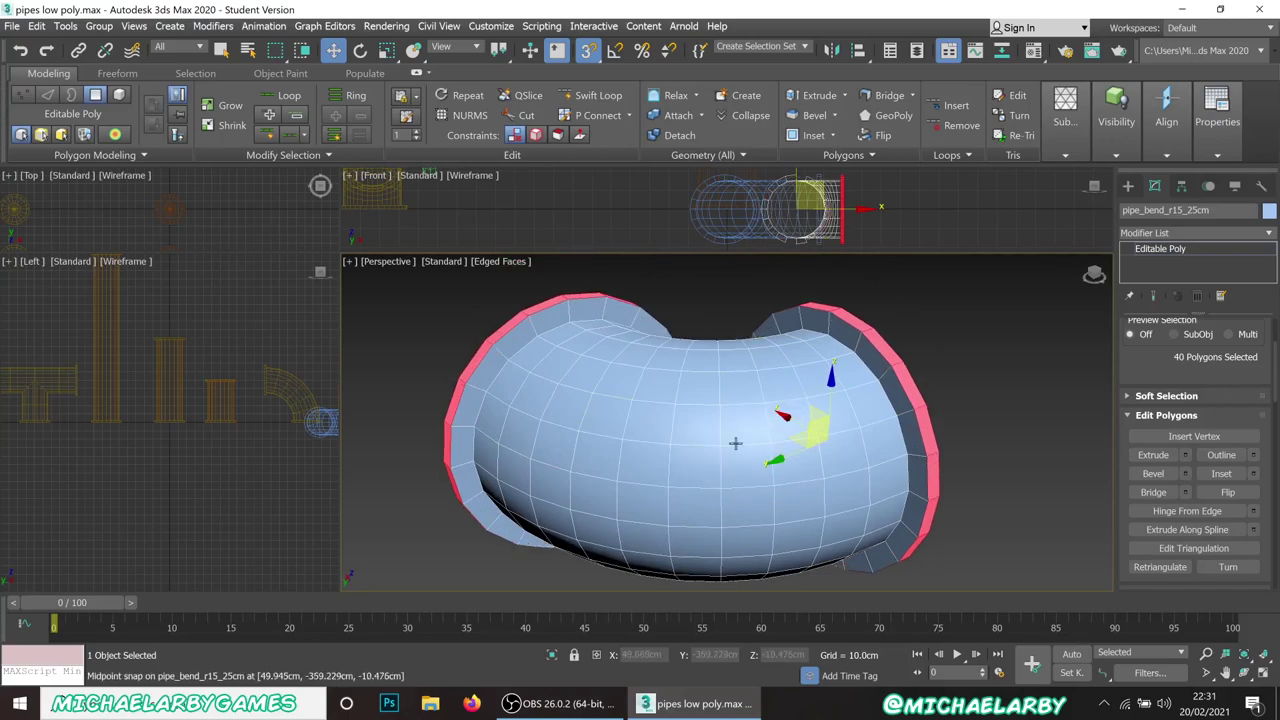
Leave polygon editing, then deselect and reselect the 25 cm bend to check its flanges
{"action": "middle_click_drag", "start_coordinate": [711, 425], "coordinate": [797, 358], "text": "alt"}
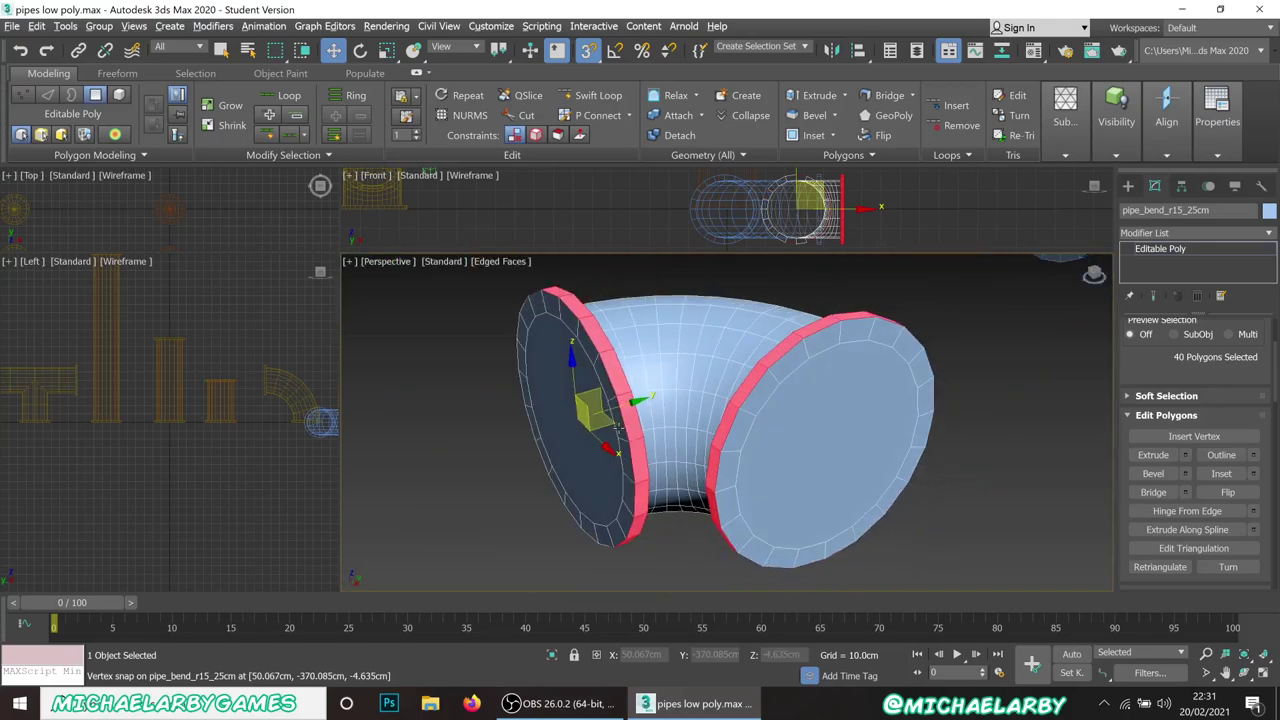
{"action": "scroll", "coordinate": [1205, 480], "scroll_direction": "down", "scroll_amount": 5}
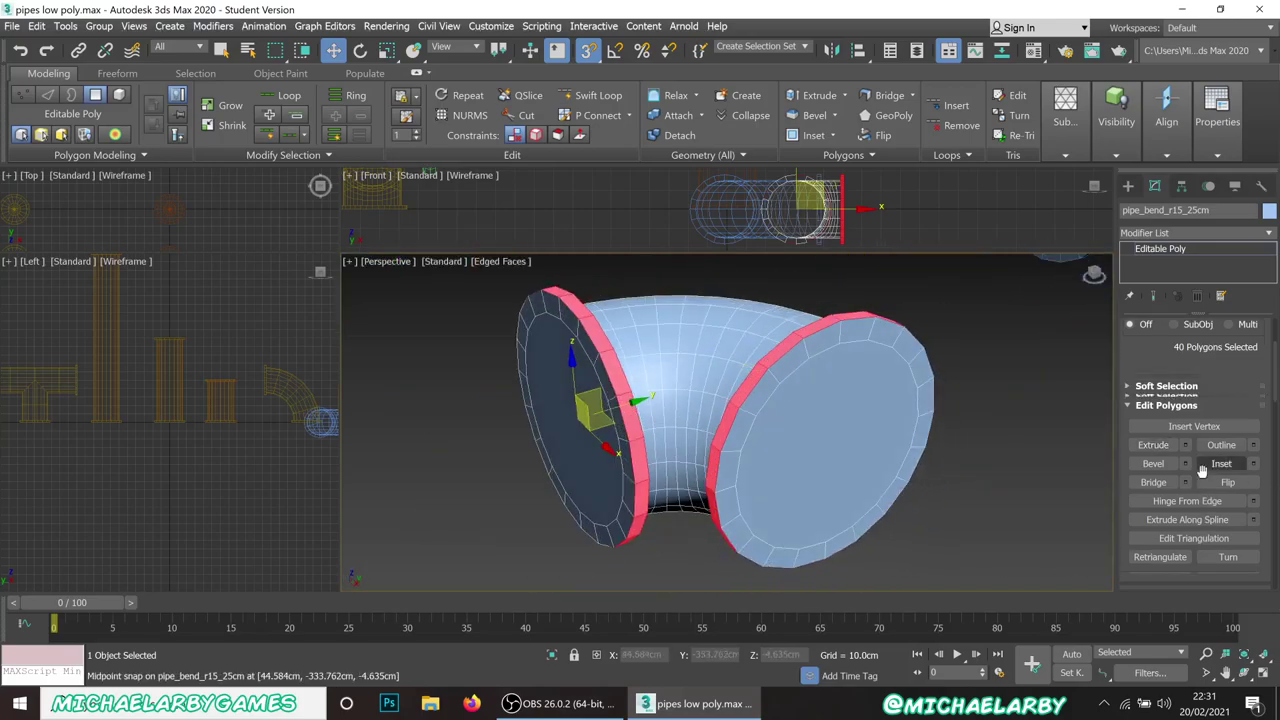
{"action": "scroll", "coordinate": [1205, 480], "scroll_direction": "down", "scroll_amount": 10}
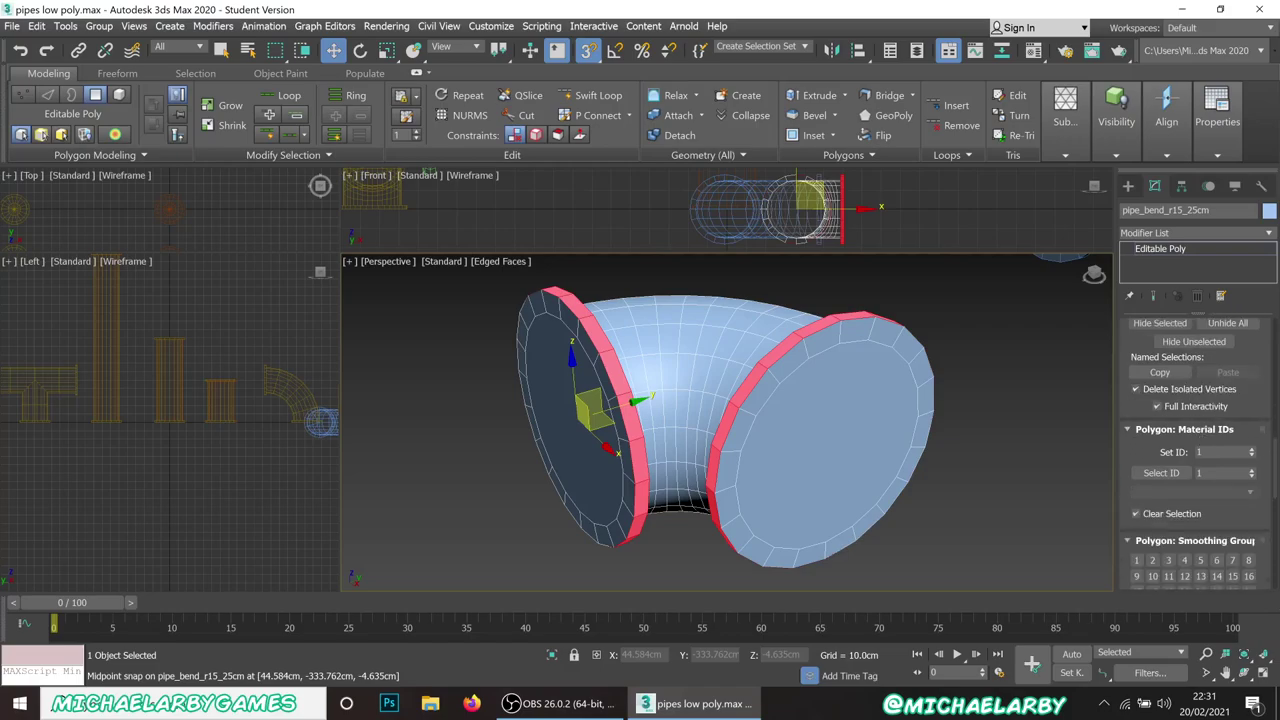
{"action": "scroll", "coordinate": [1151, 524], "scroll_direction": "down", "scroll_amount": 2}
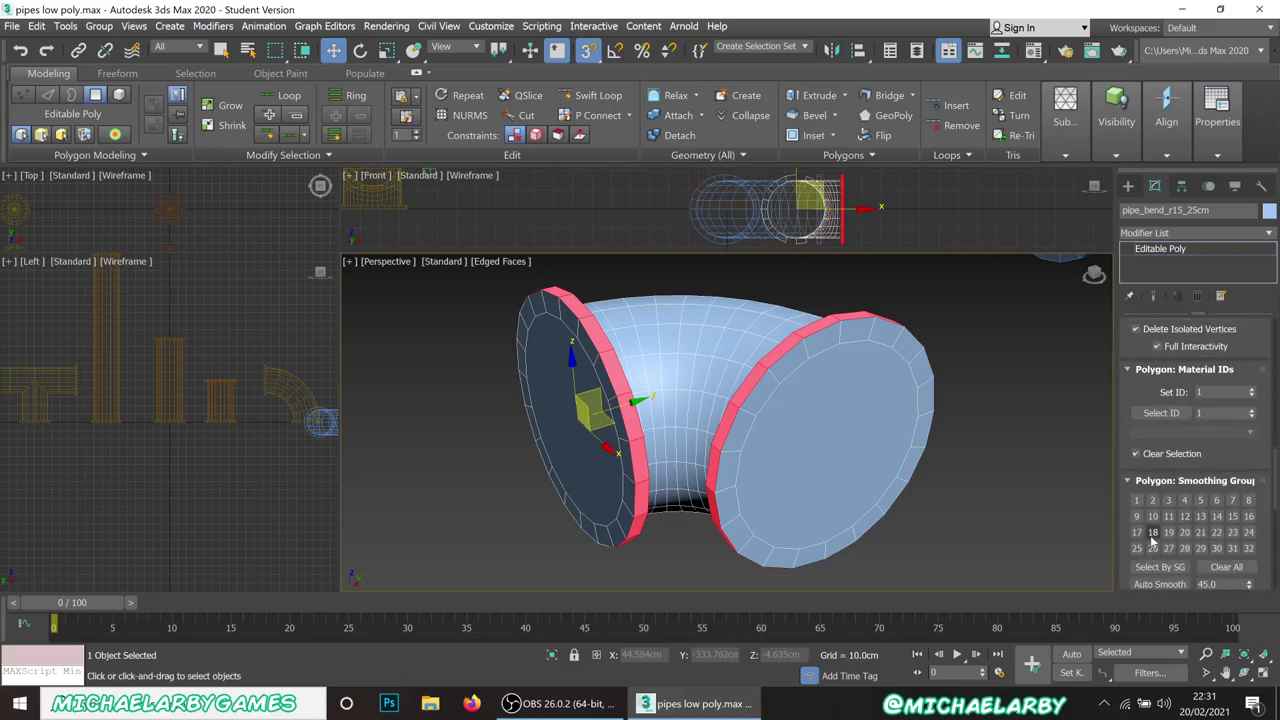
{"action": "right_click", "coordinate": [1006, 429]}
{"action": "left_click", "coordinate": [975, 407]}
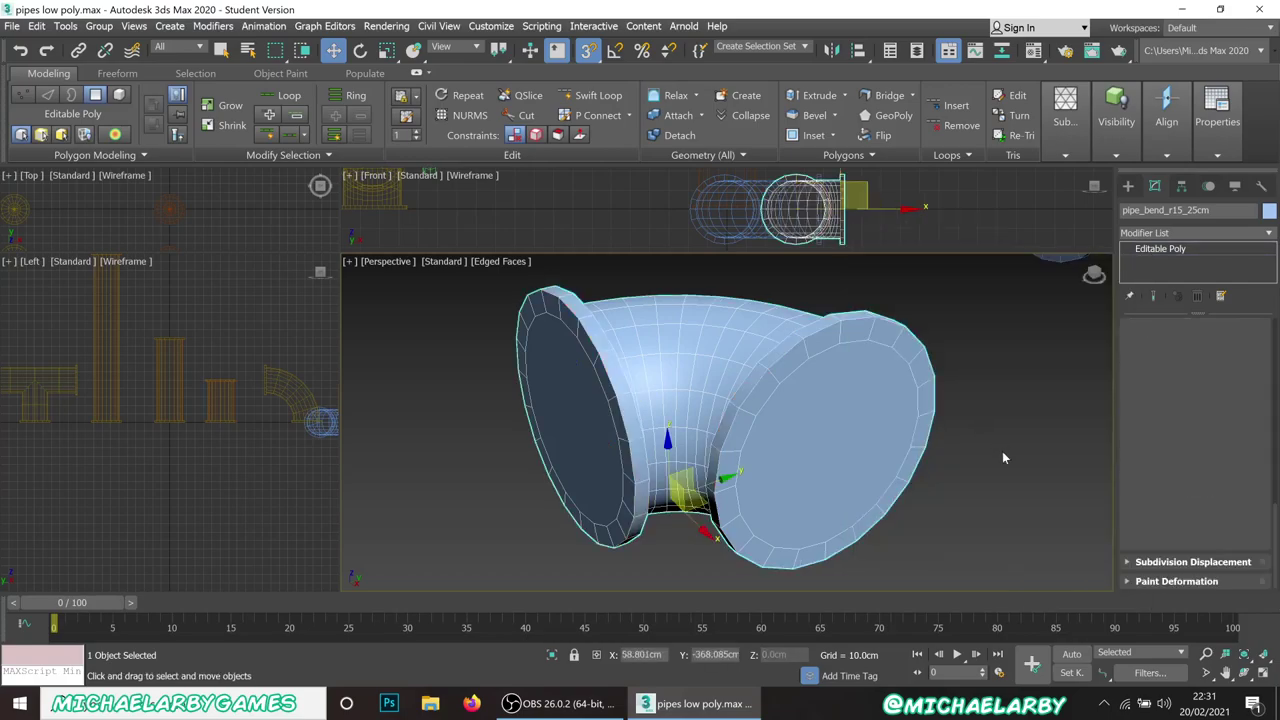
{"action": "left_click", "coordinate": [1004, 457]}
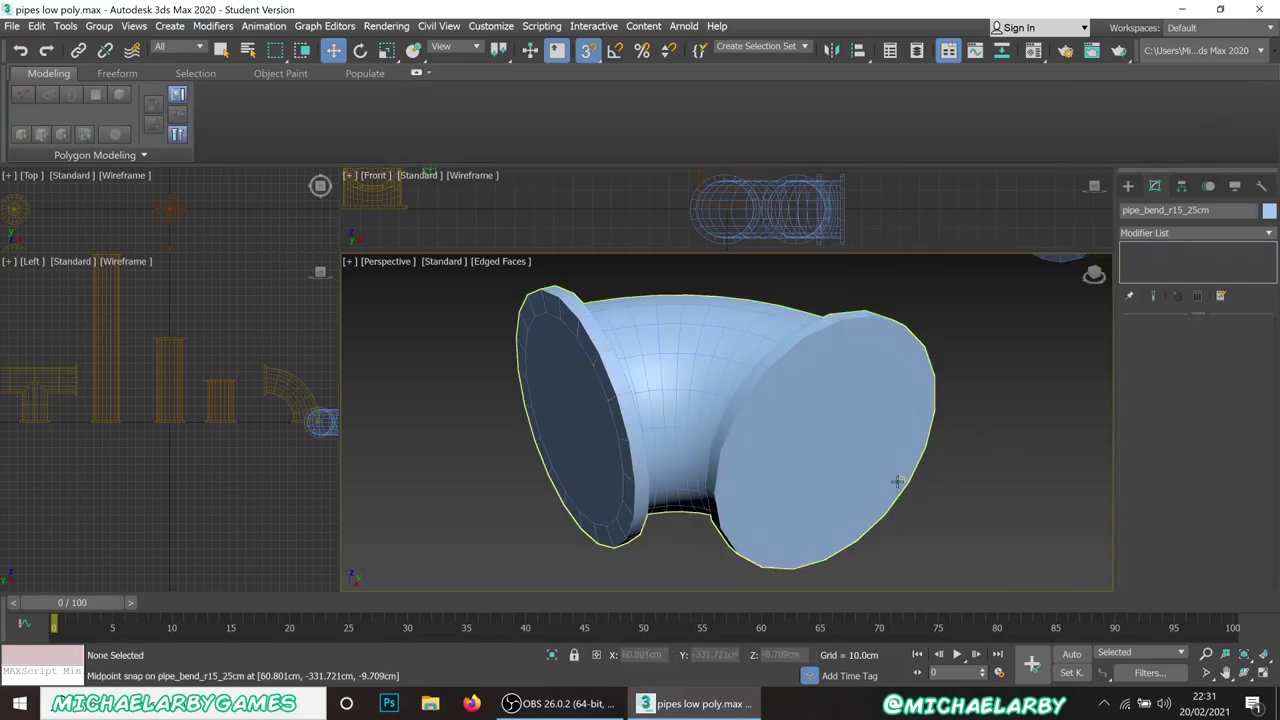
{"action": "left_click", "coordinate": [799, 427]}
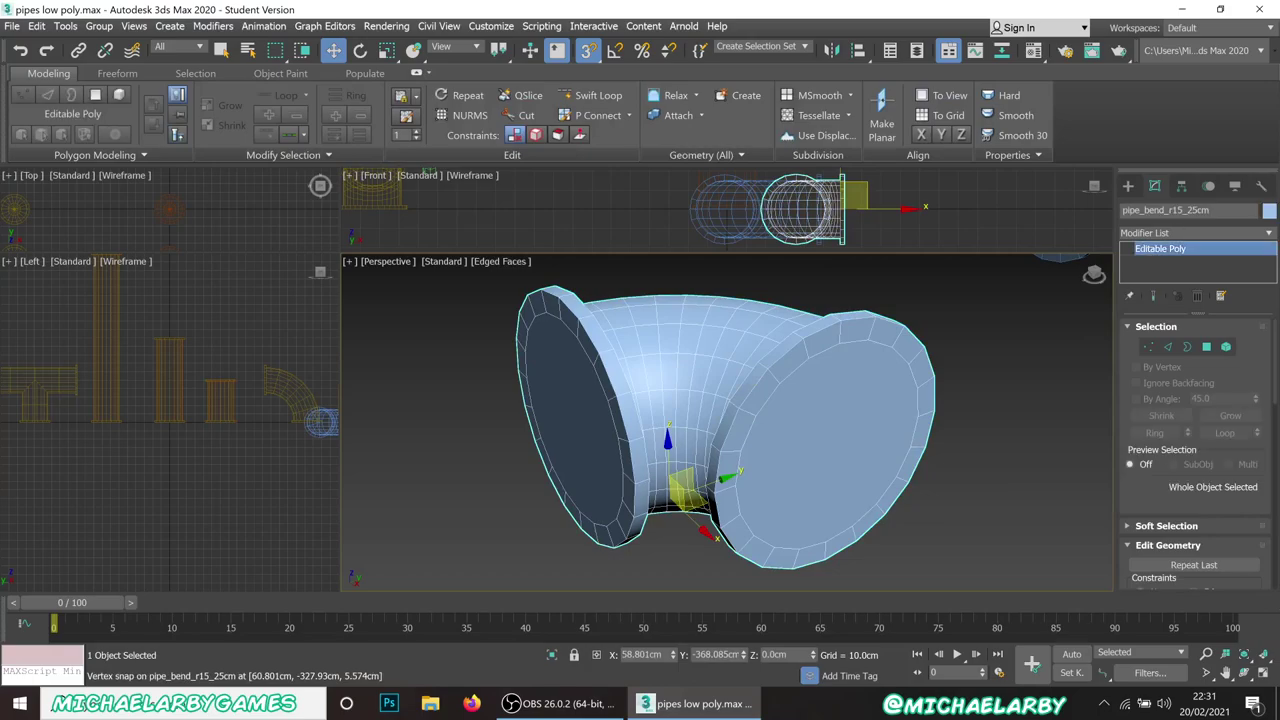
Connect the topmost and bottommost inner-ring vertices of the 25 cm bend's flange end face with an edge
{"action": "left_click", "coordinate": [1150, 347]}
{"action": "left_click", "coordinate": [838, 343]}
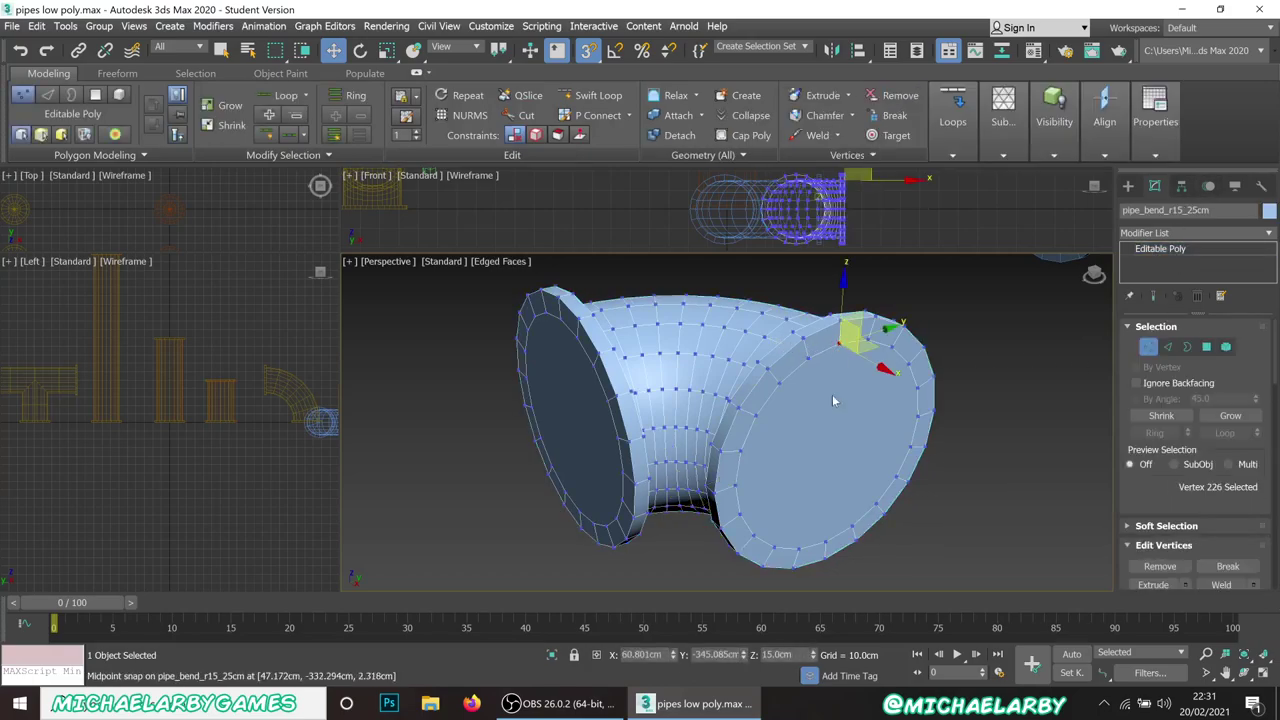
{"action": "middle_click_drag", "start_coordinate": [805, 422], "coordinate": [832, 566], "text": "alt"}
{"action": "left_click", "coordinate": [806, 537], "text": "ctrl"}
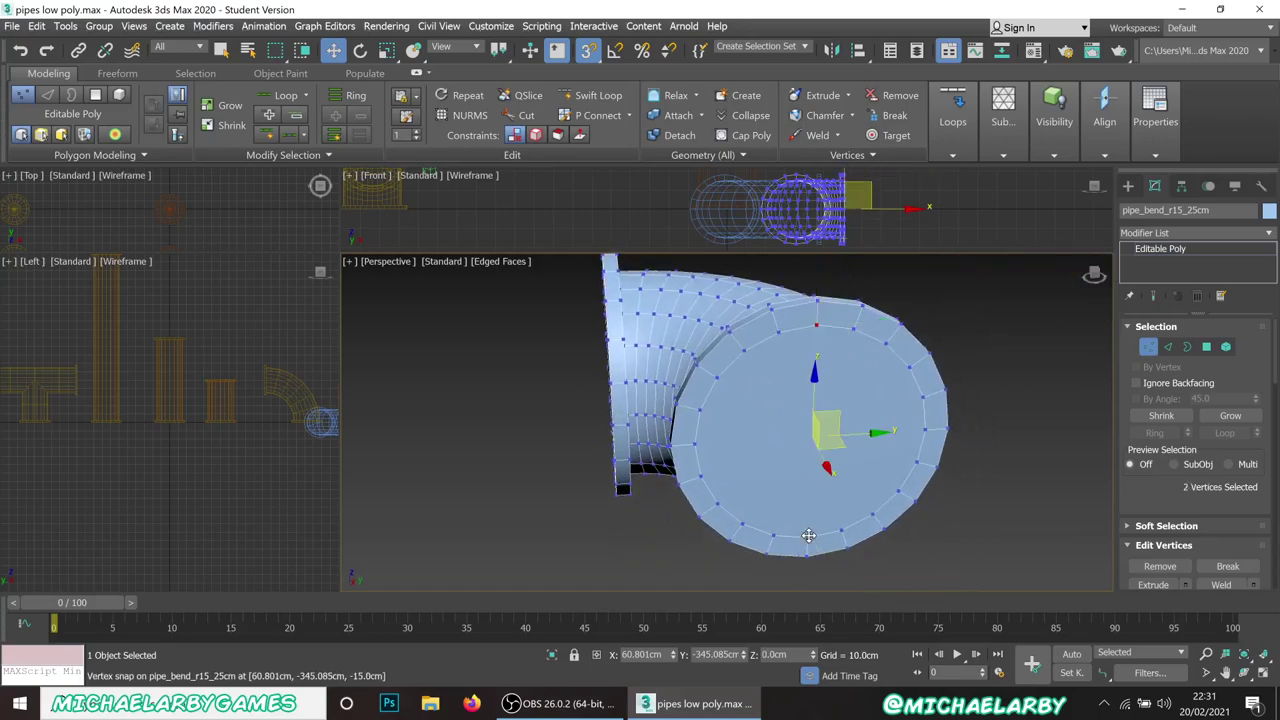
{"action": "scroll", "coordinate": [1195, 490], "scroll_direction": "down", "scroll_amount": 3}
{"action": "left_click", "coordinate": [1200, 497]}
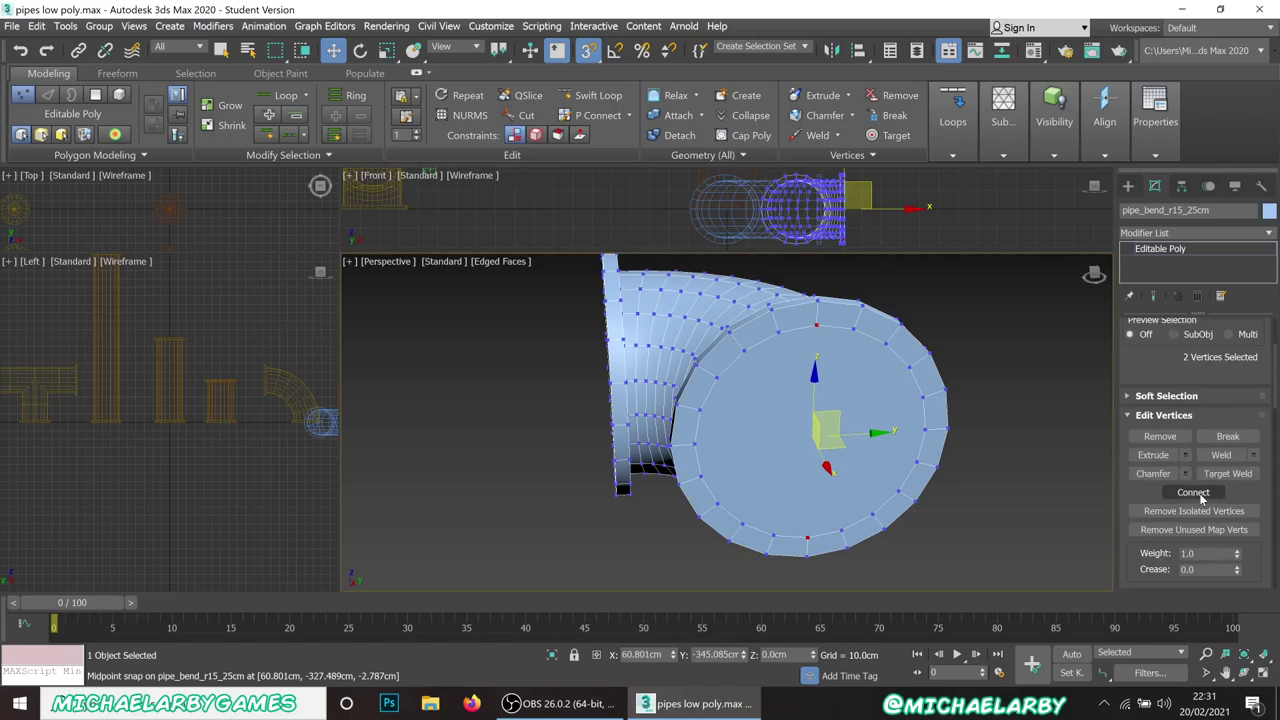
{"action": "left_click", "coordinate": [1200, 494]}
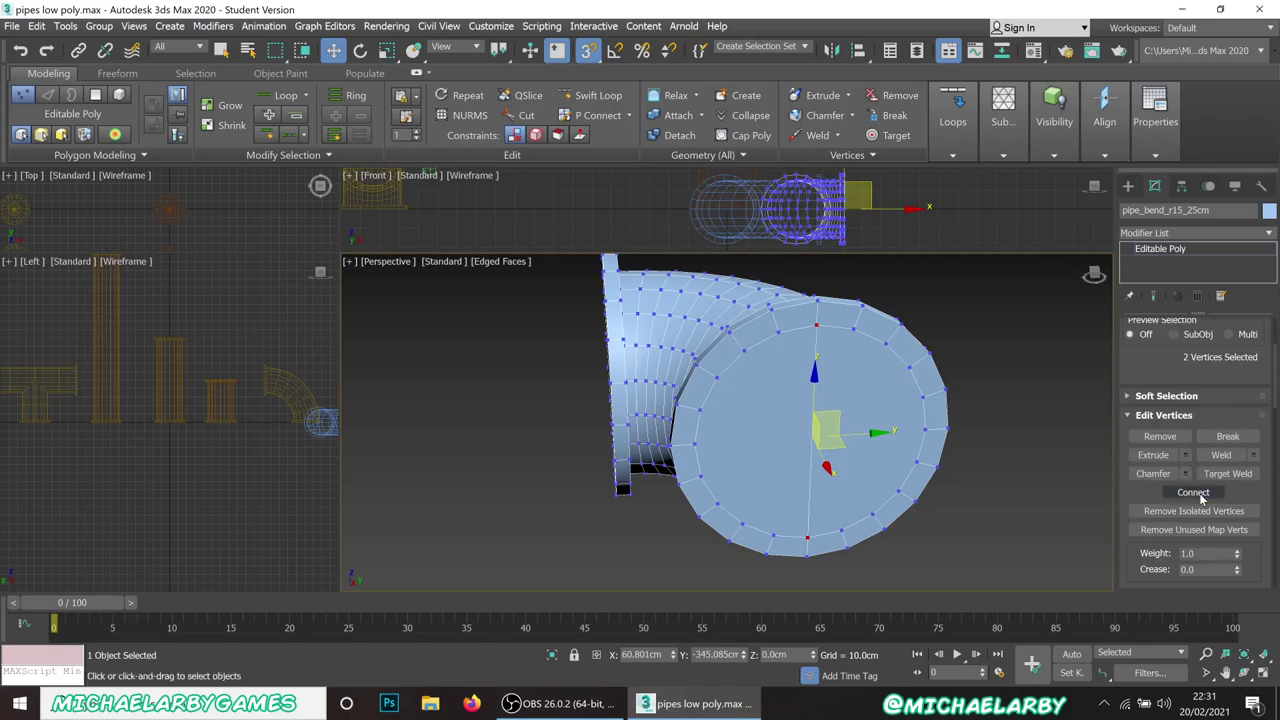
Insert a vertex at the midpoint of the edge crossing the 25 cm bend's flange end face
{"action": "scroll", "coordinate": [1195, 485], "scroll_direction": "up", "scroll_amount": 4}
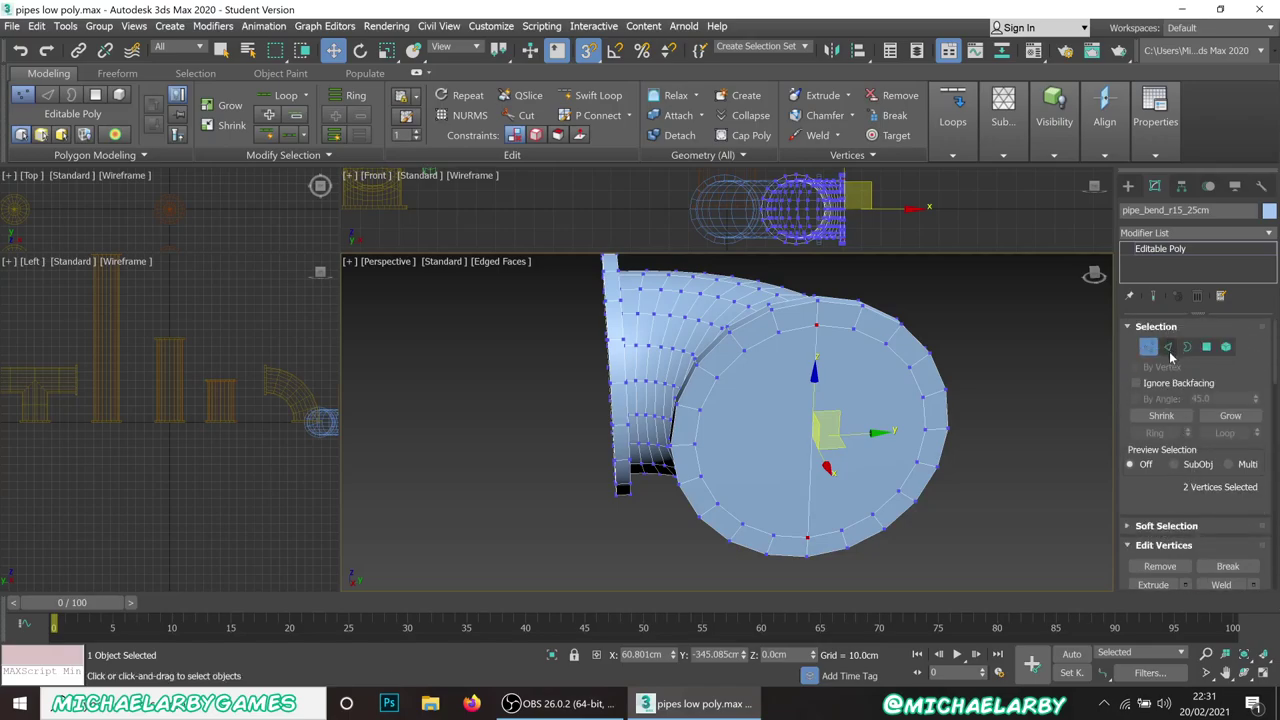
{"action": "left_click", "coordinate": [1168, 347]}
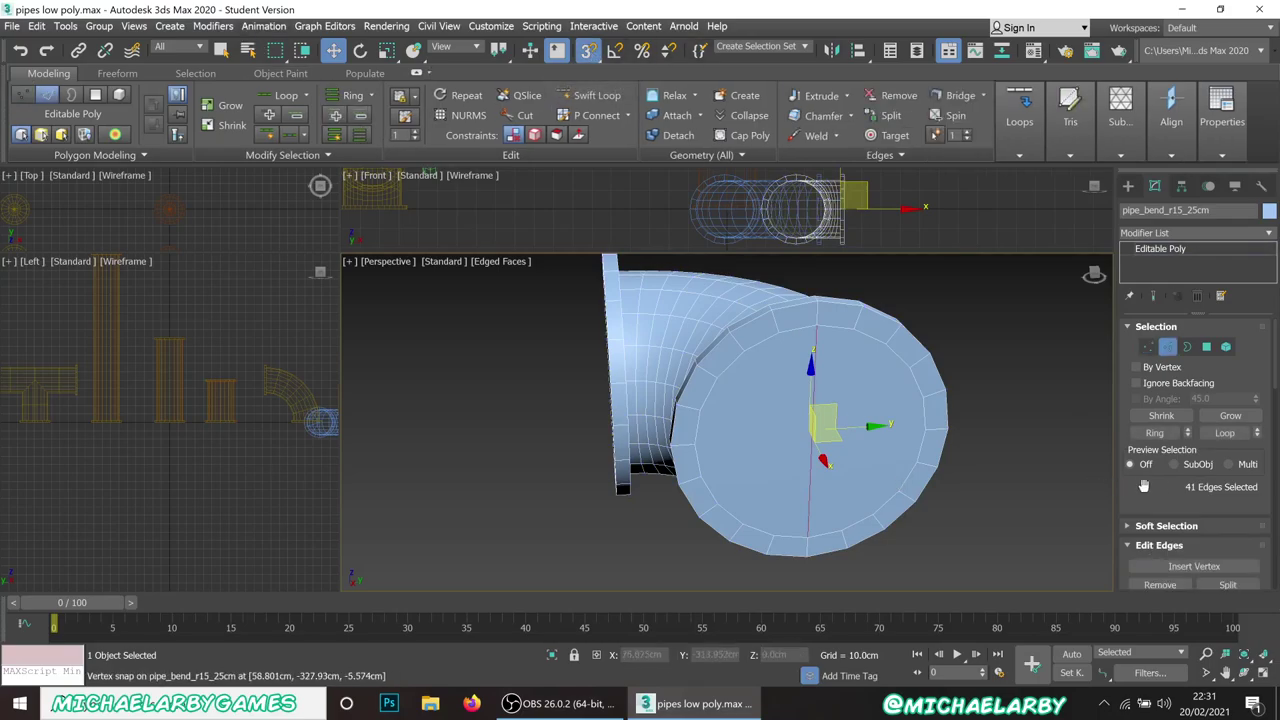
{"action": "scroll", "coordinate": [1145, 488], "scroll_direction": "down", "scroll_amount": 2}
{"action": "left_click", "coordinate": [1193, 506]}
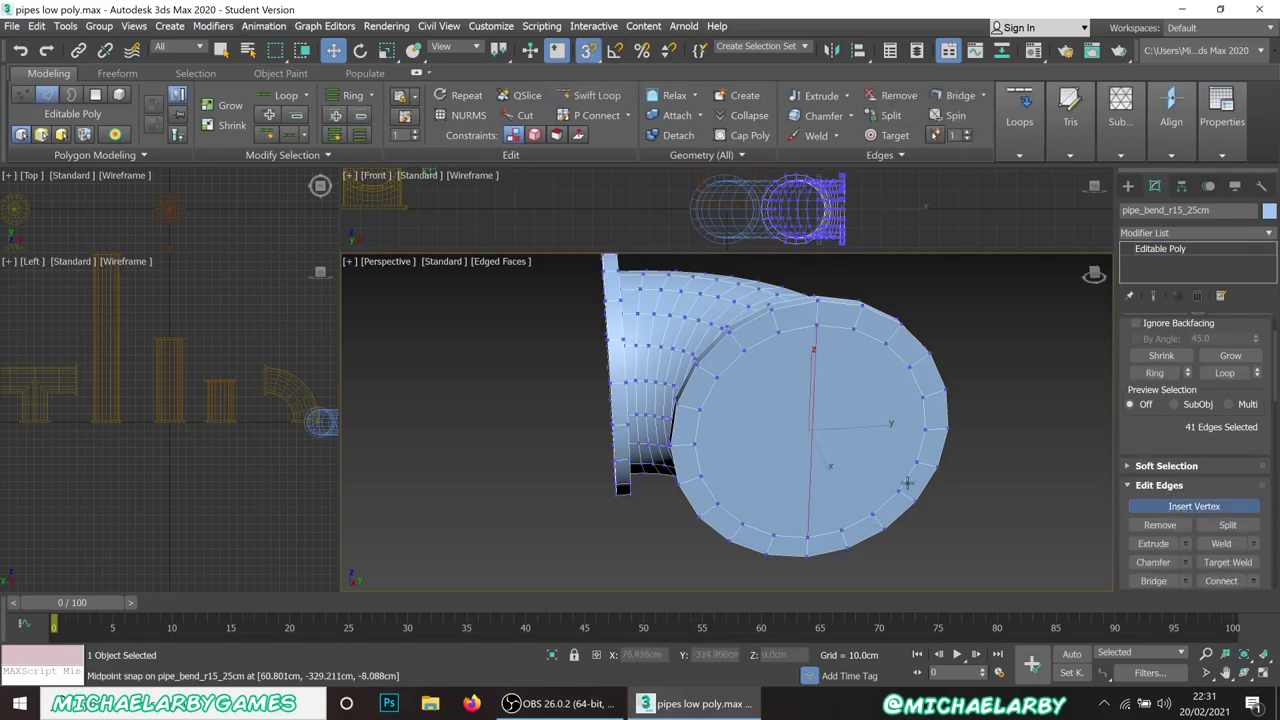
{"action": "scroll", "coordinate": [836, 426], "scroll_direction": "up", "scroll_amount": 4}
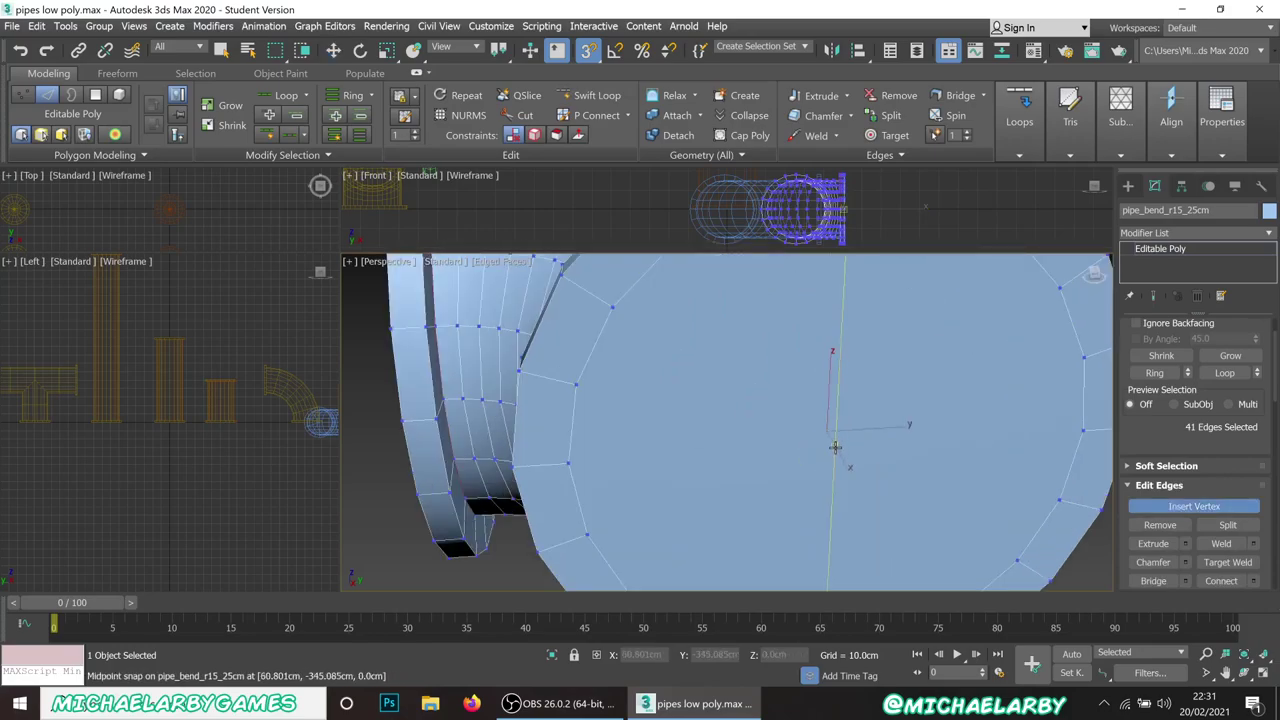
{"action": "right_click", "coordinate": [874, 471]}
{"action": "key", "text": "w"}
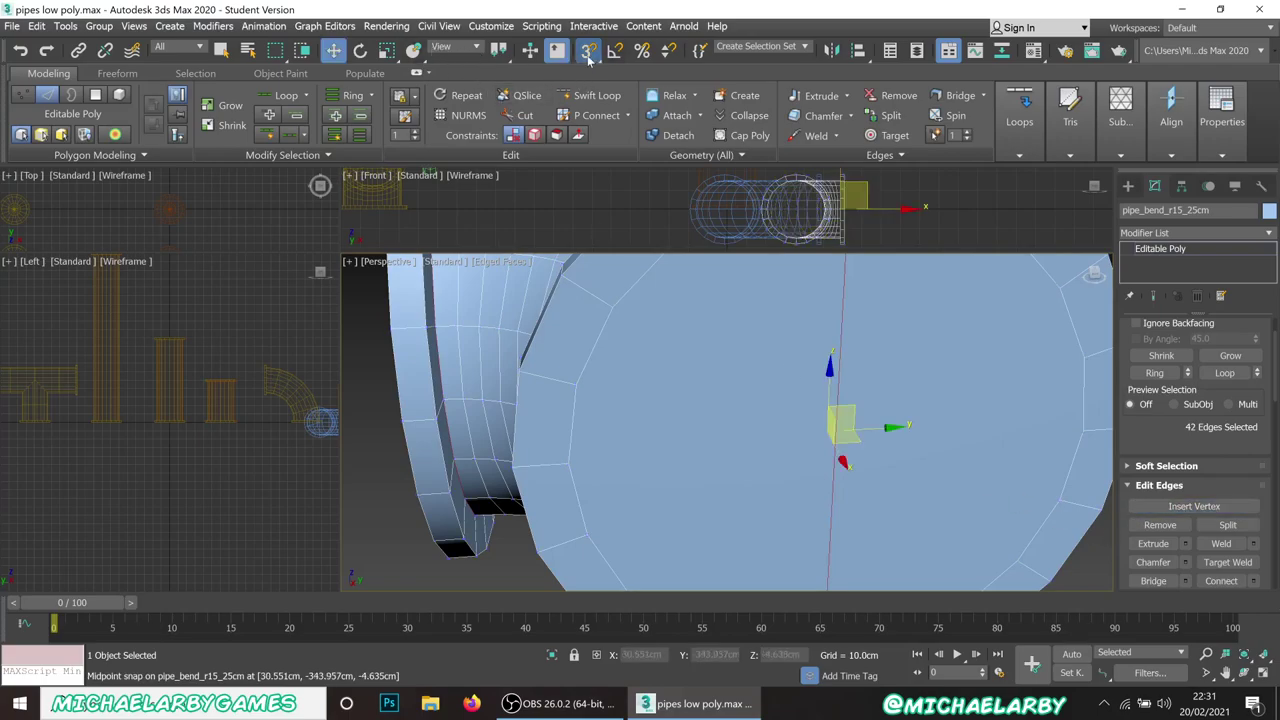
Connect the topmost and bottommost inner-ring vertices of the 25 cm bend's opposite flange end face with an edge
{"action": "scroll", "coordinate": [646, 338], "scroll_direction": "down", "scroll_amount": 5}
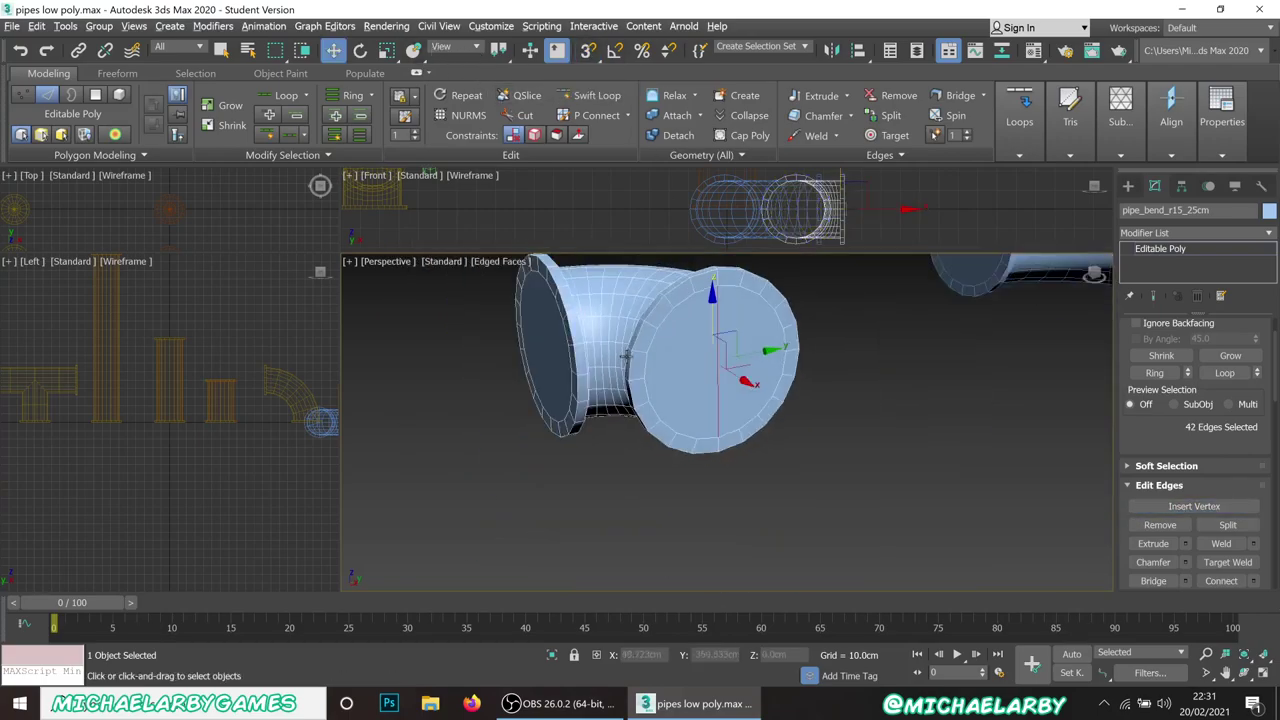
{"action": "middle_click_drag", "start_coordinate": [626, 355], "coordinate": [741, 374], "text": "alt"}
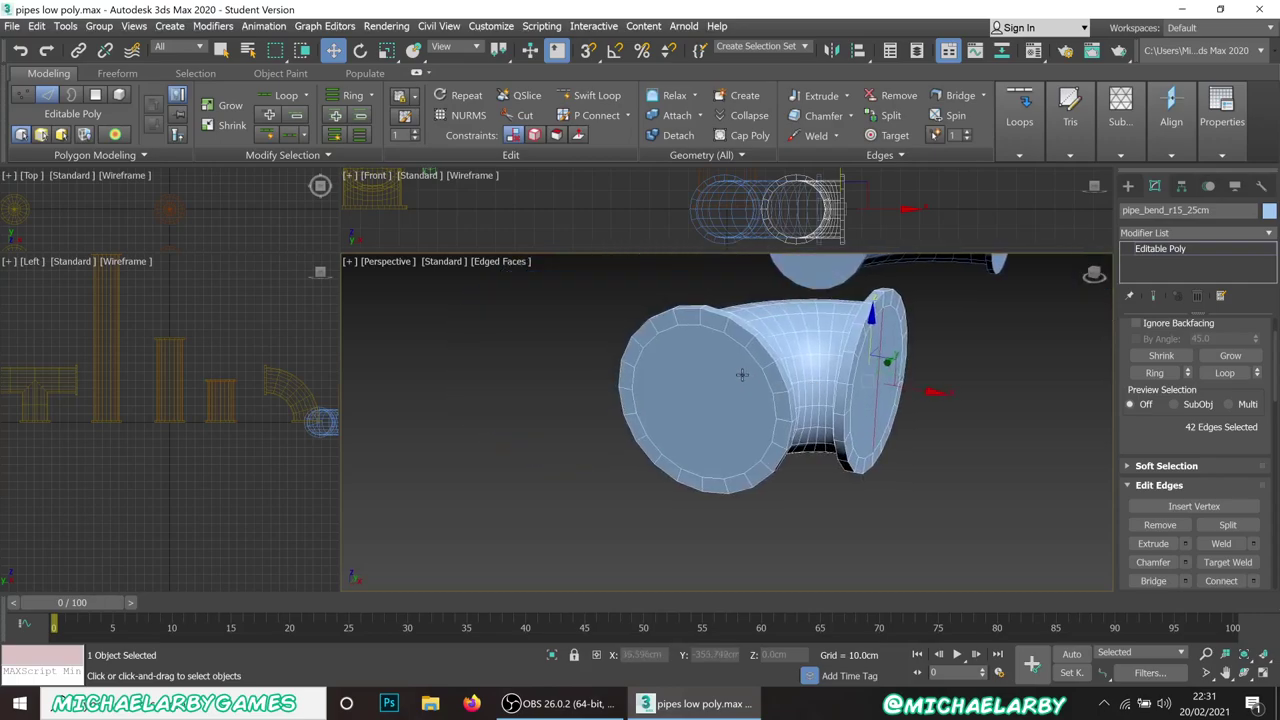
{"action": "scroll", "coordinate": [741, 374], "scroll_direction": "up", "scroll_amount": 3}
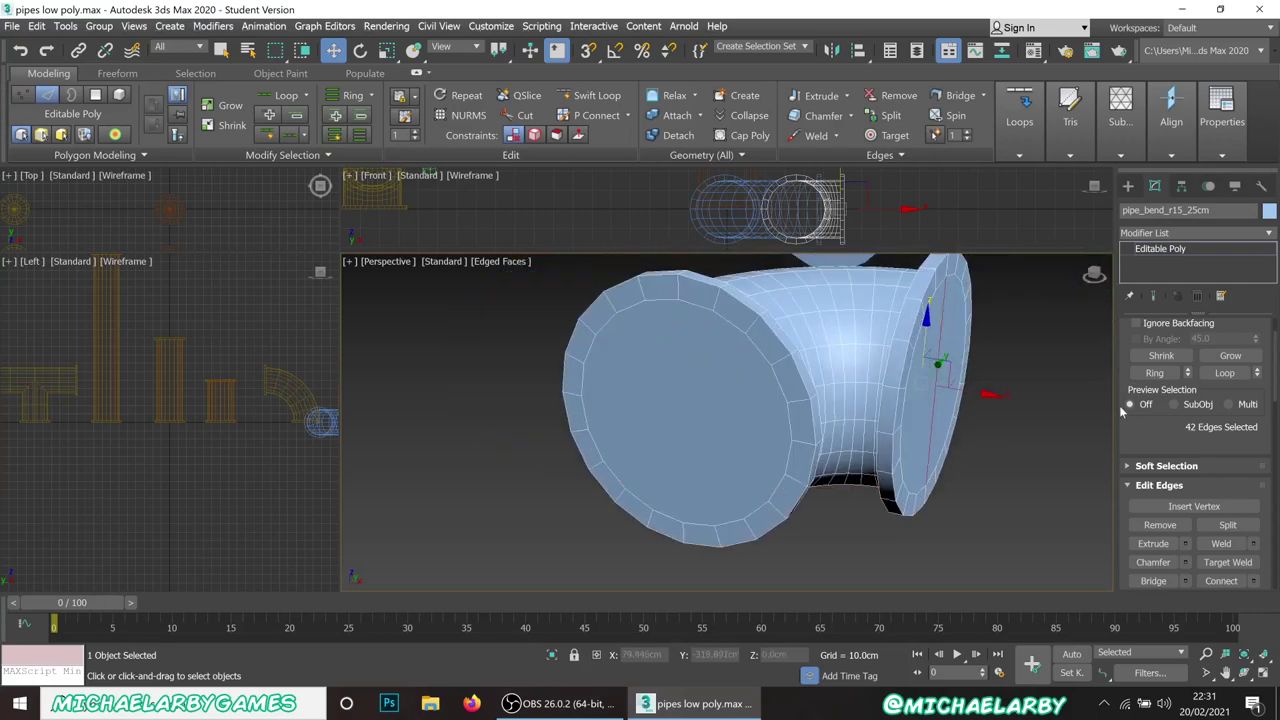
{"action": "scroll", "coordinate": [1130, 412], "scroll_direction": "up", "scroll_amount": 3}
{"action": "left_click", "coordinate": [1148, 346]}
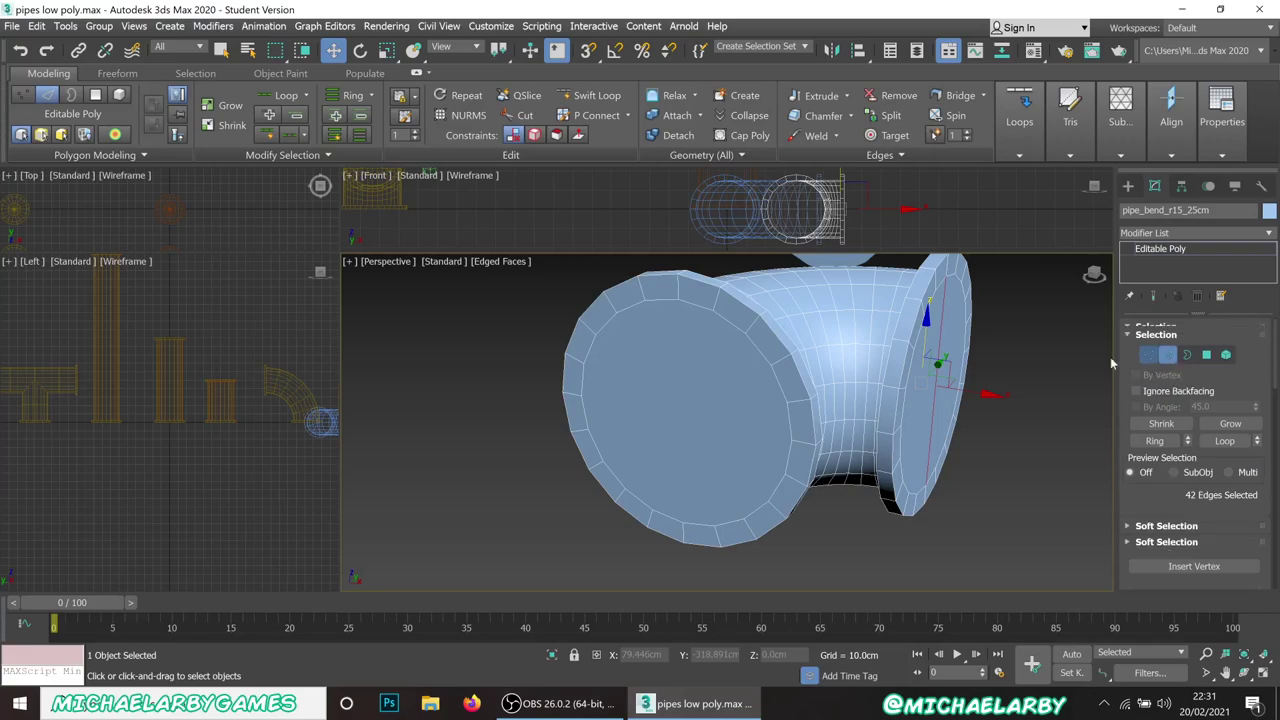
{"action": "left_click", "coordinate": [678, 300]}
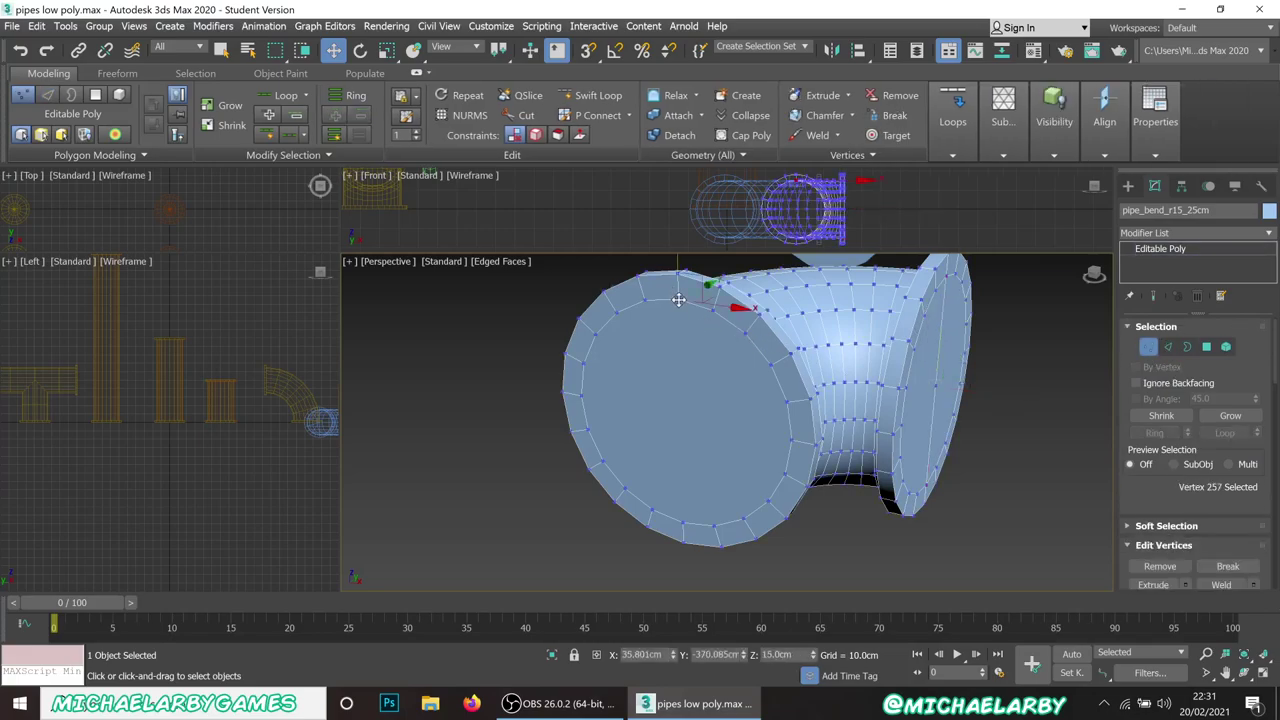
{"action": "left_click", "coordinate": [682, 522], "text": "ctrl"}
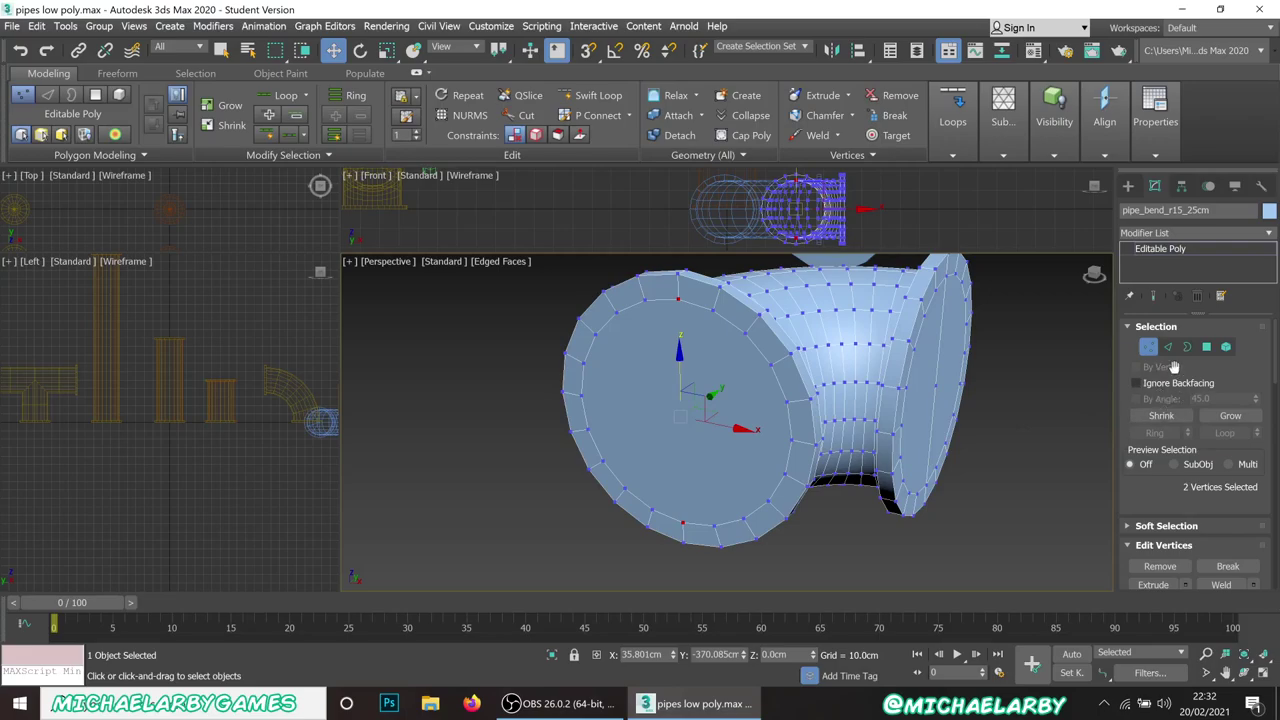
{"action": "scroll", "coordinate": [1187, 369], "scroll_direction": "down", "scroll_amount": 3}
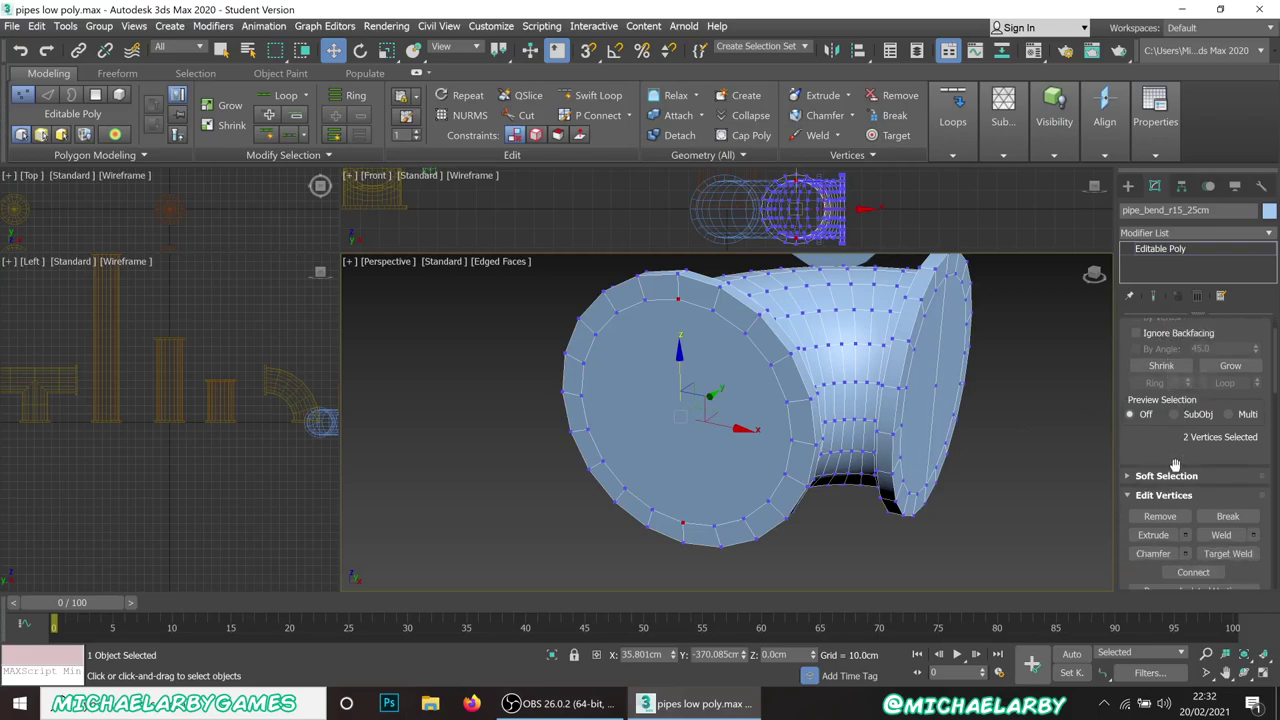
{"action": "scroll", "coordinate": [1129, 405], "scroll_direction": "up", "scroll_amount": 3}
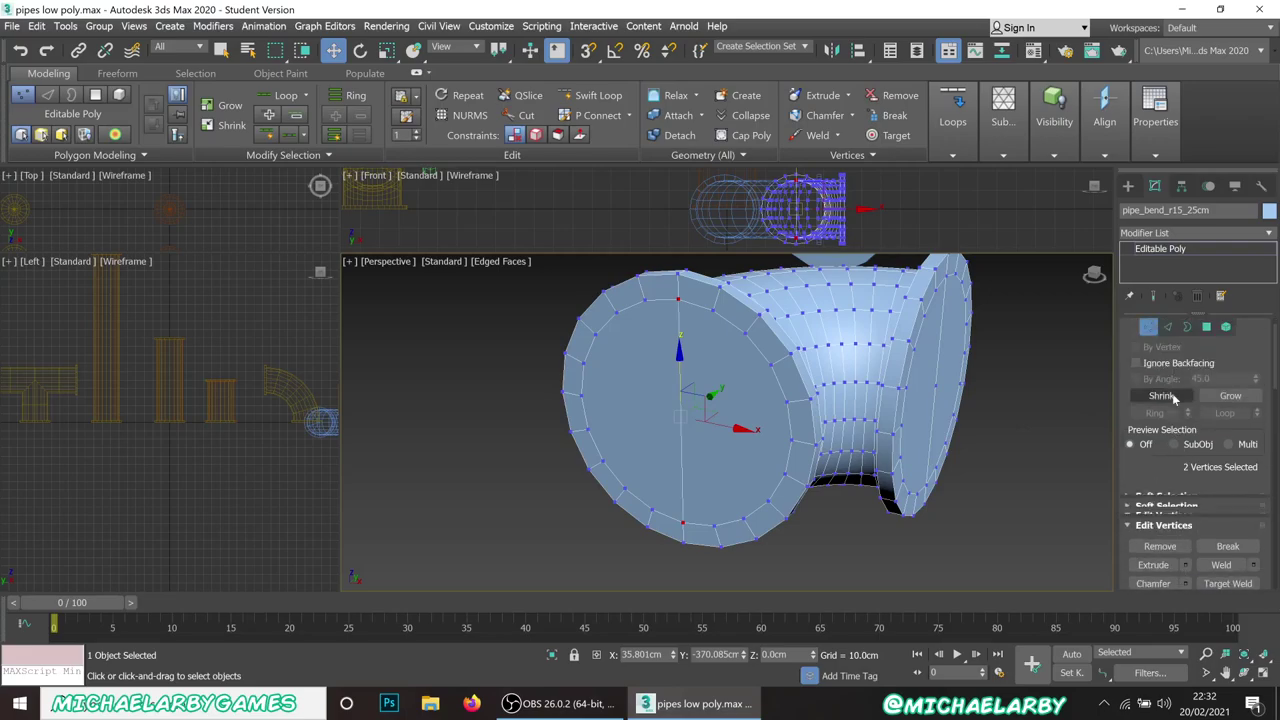
With 3D snapping on, insert a vertex at the midpoint of the dividing edge on the opposite flange end face
{"action": "left_click", "coordinate": [1167, 346]}
{"action": "key", "text": "s"}
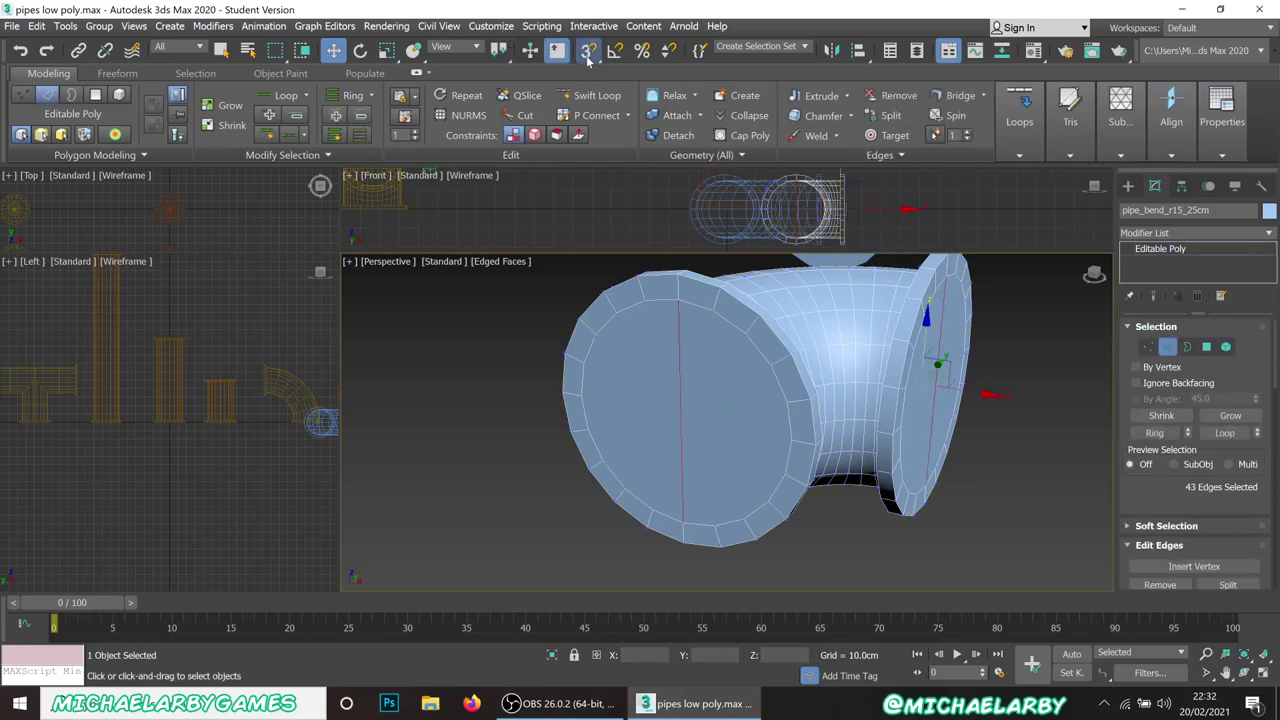
{"action": "scroll", "coordinate": [1161, 489], "scroll_direction": "down", "scroll_amount": 1}
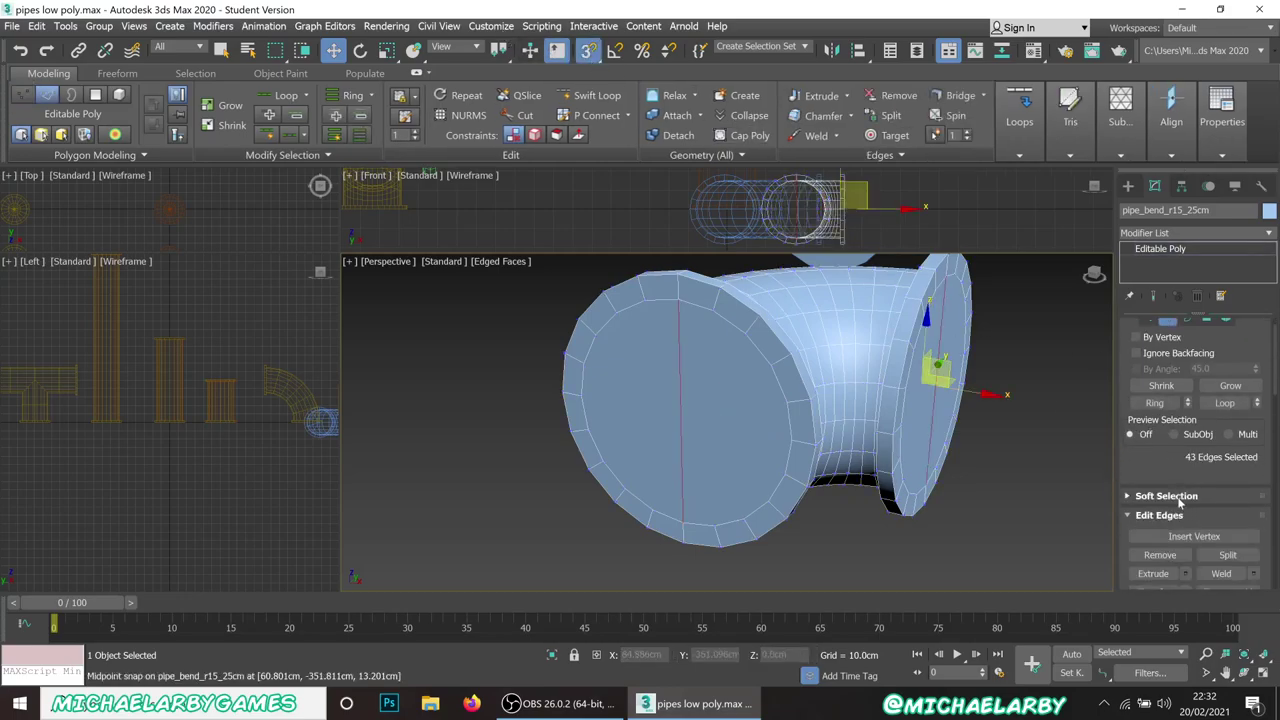
{"action": "left_click", "coordinate": [1192, 536]}
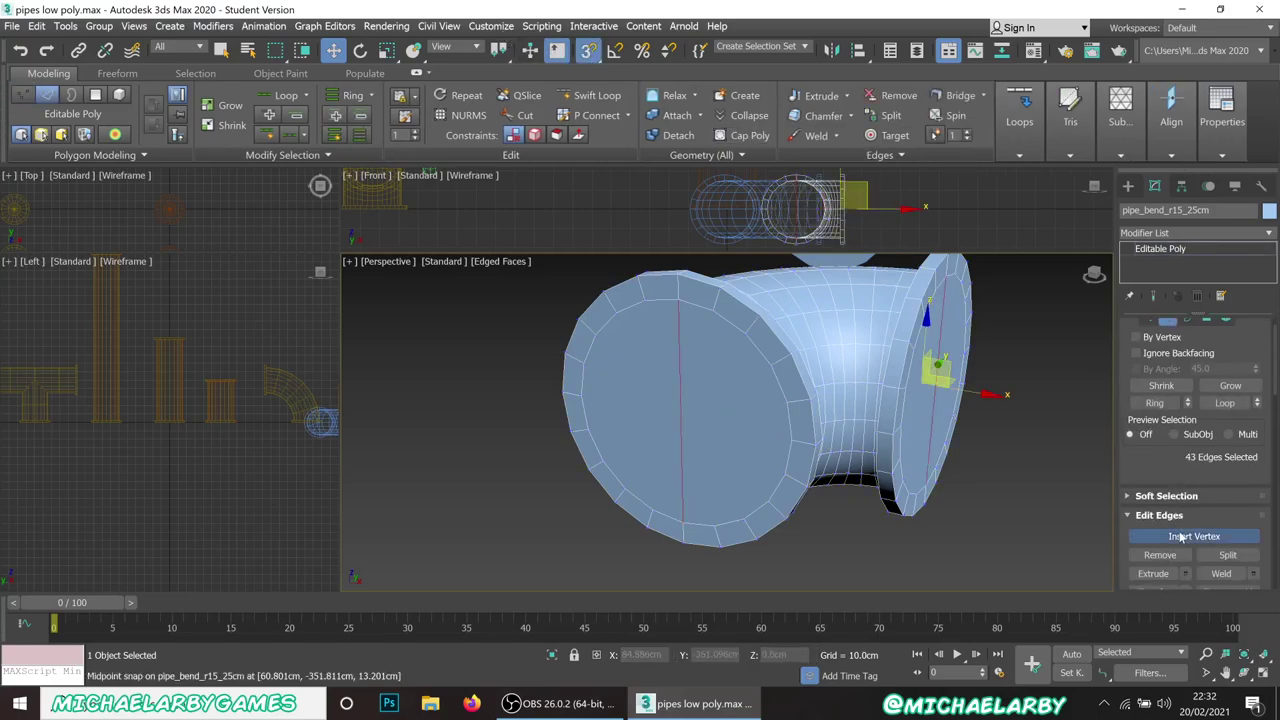
{"action": "left_click", "coordinate": [679, 415]}
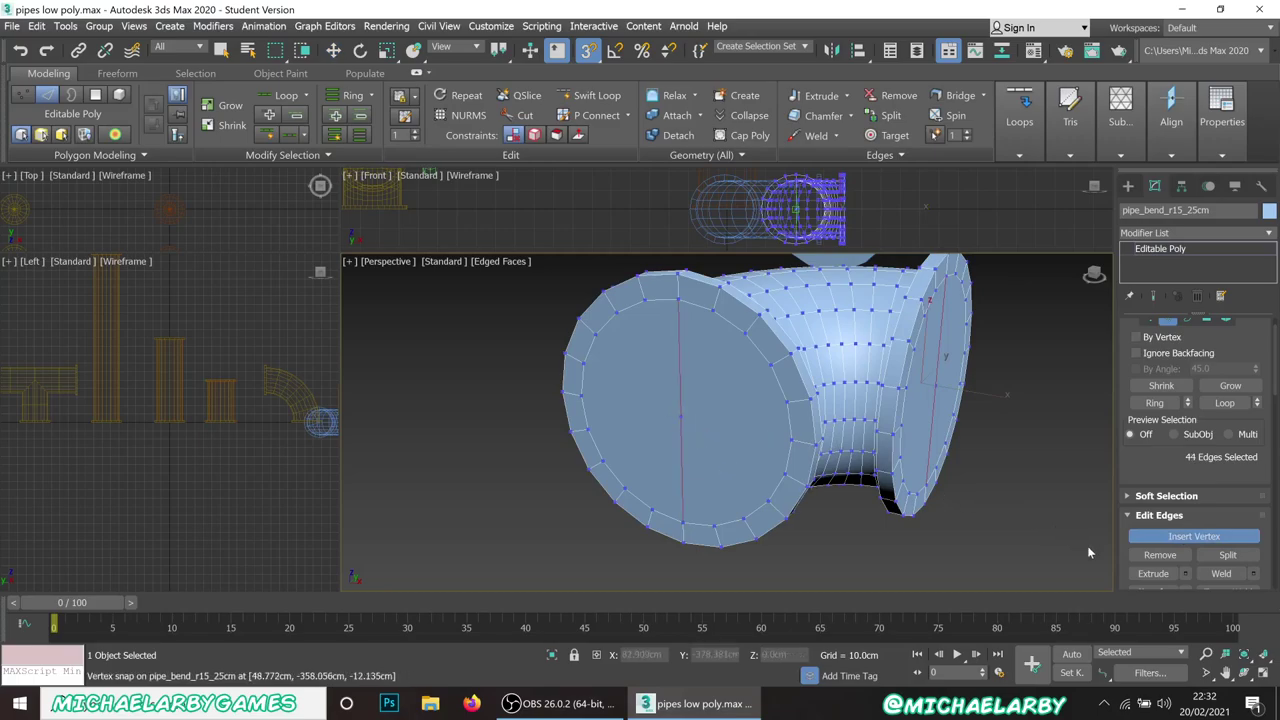
{"action": "left_click", "coordinate": [1194, 537]}
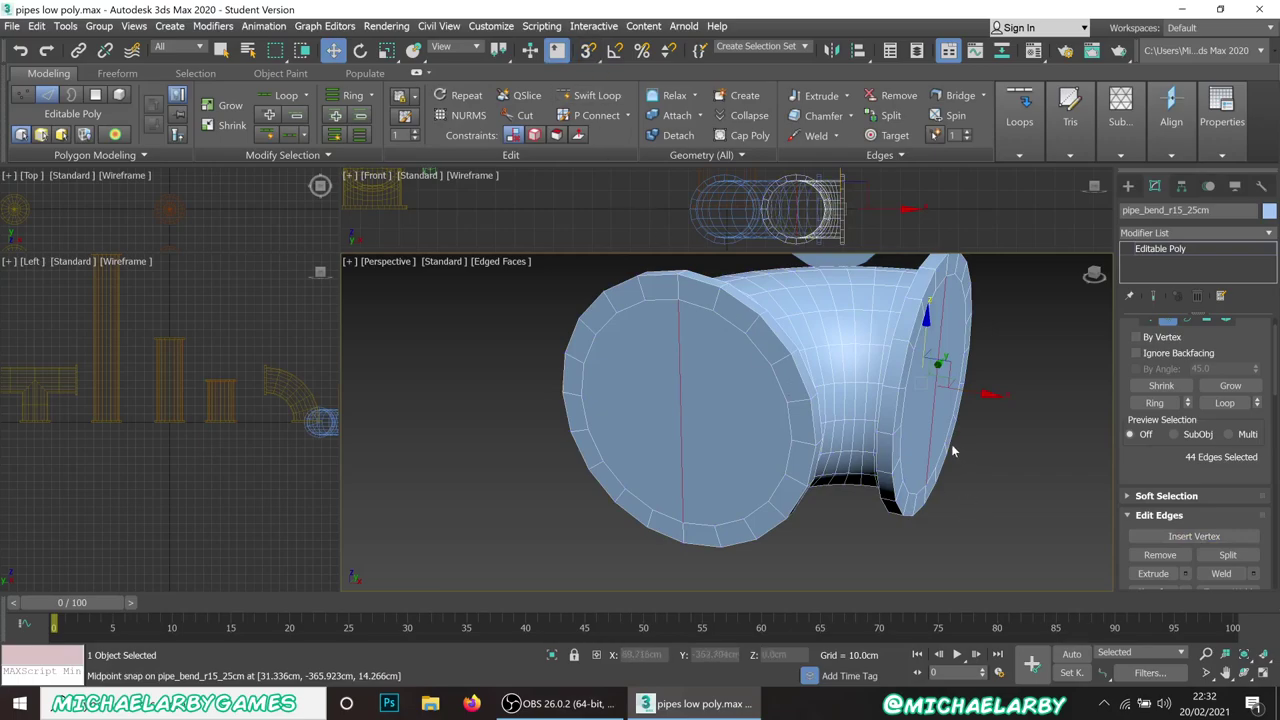
Leave edge editing and reselect the 25 cm bend as a whole object
{"action": "scroll", "coordinate": [968, 518], "scroll_direction": "down", "scroll_amount": 3}
{"action": "middle_click_drag", "start_coordinate": [968, 518], "coordinate": [846, 537], "text": "alt"}
{"action": "right_click", "coordinate": [773, 497]}
{"action": "left_click", "coordinate": [744, 482]}
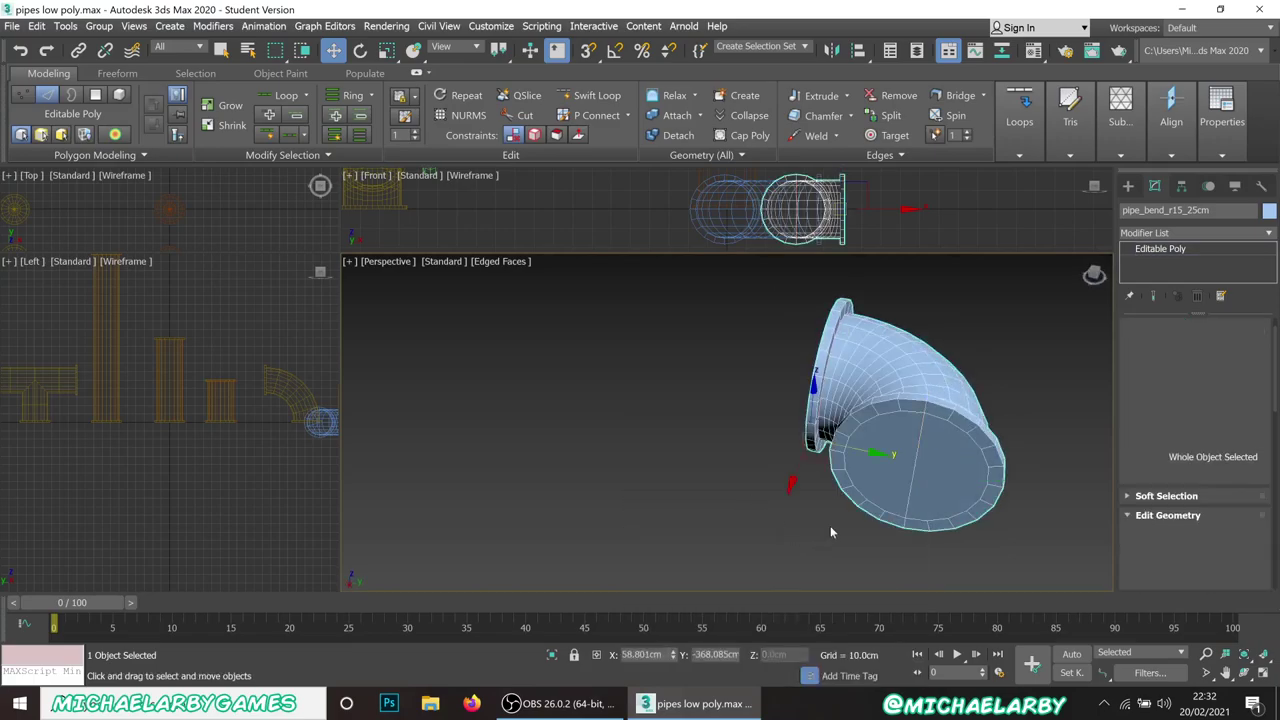
{"action": "left_click", "coordinate": [830, 525]}
{"action": "left_click", "coordinate": [922, 410]}
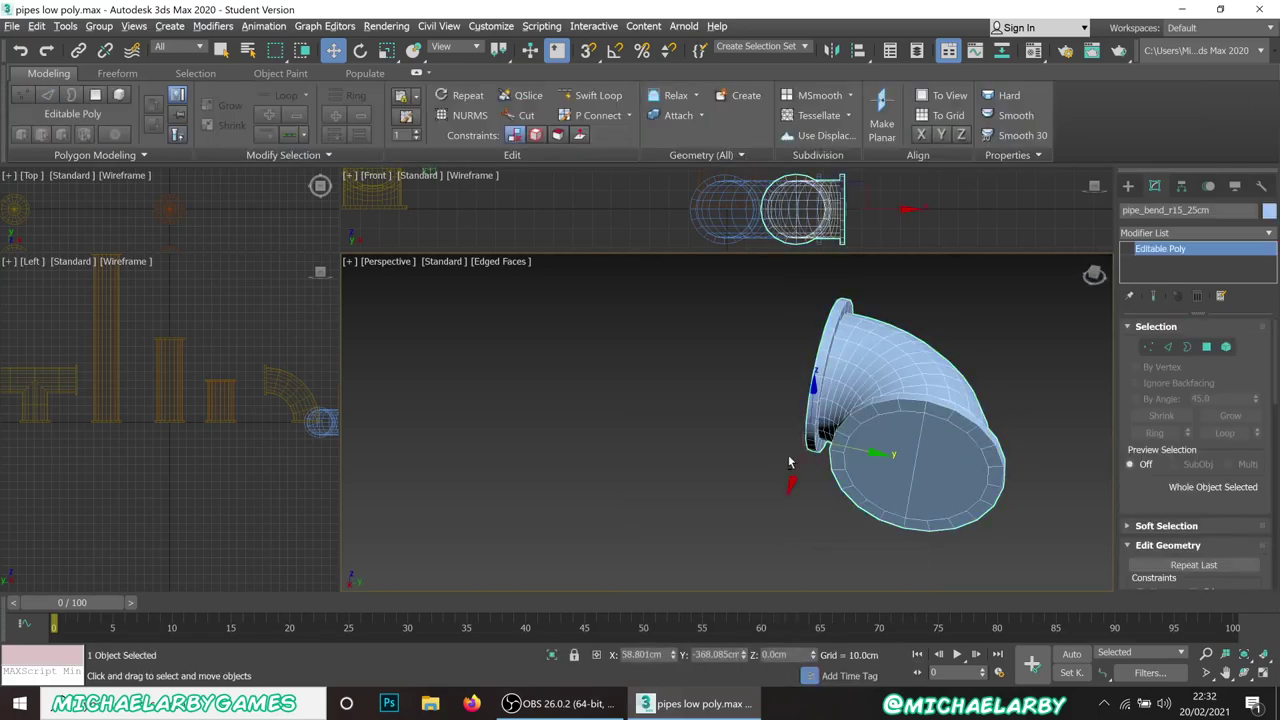
Adjust only the pivot of the 25 cm bend, snapping it to the centre vertex of the first flange end face
{"action": "middle_click_drag", "start_coordinate": [794, 466], "coordinate": [634, 443], "text": "alt"}
{"action": "scroll", "coordinate": [654, 431], "scroll_direction": "up", "scroll_amount": 5}
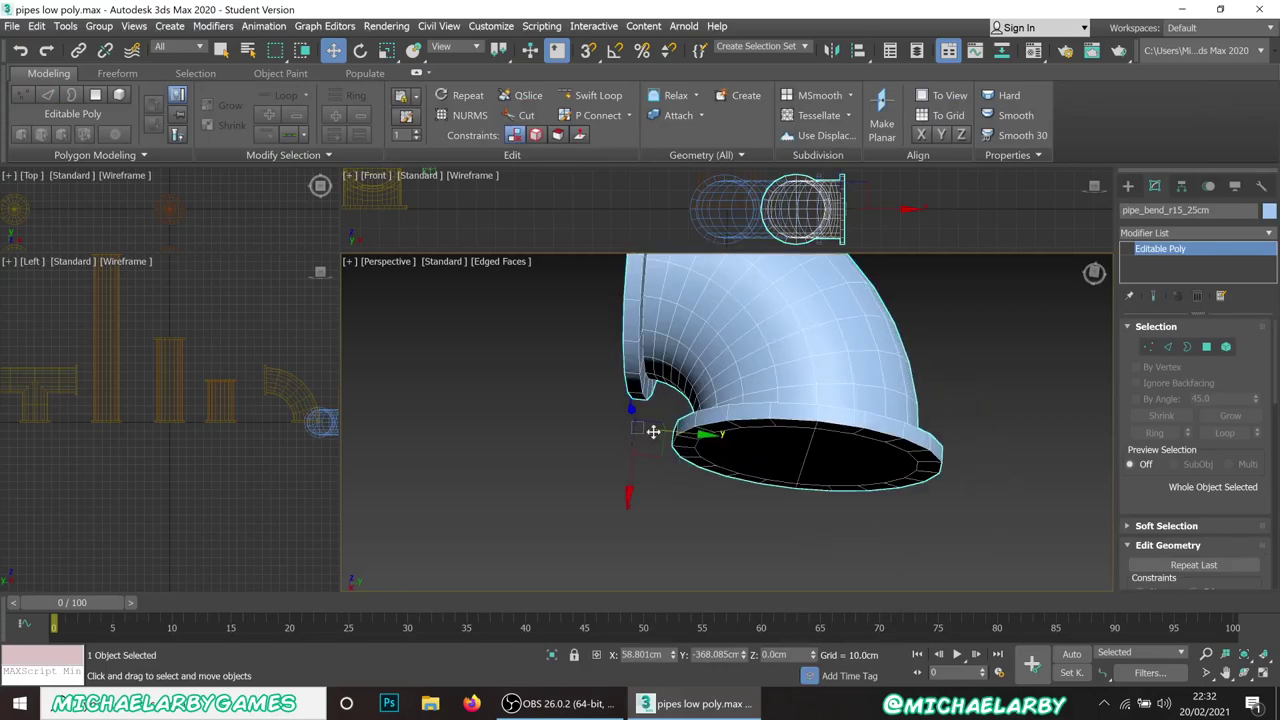
{"action": "left_click", "coordinate": [1181, 186]}
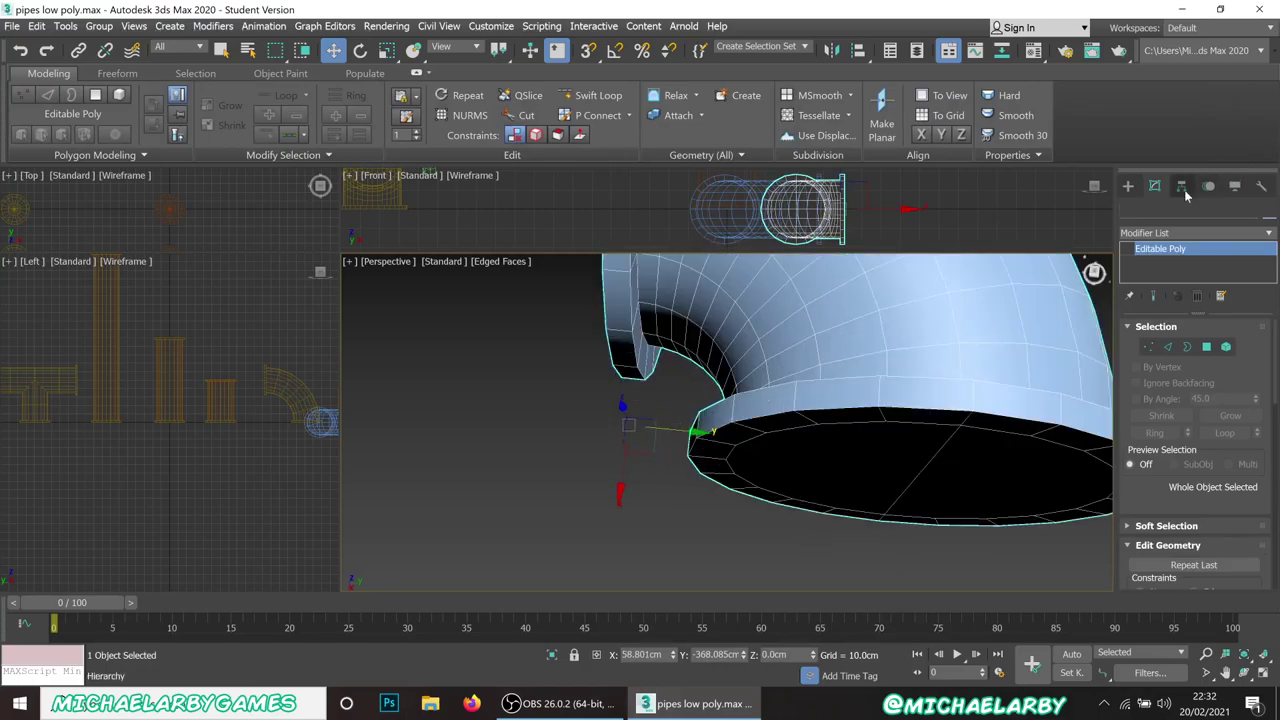
{"action": "left_click", "coordinate": [1195, 288]}
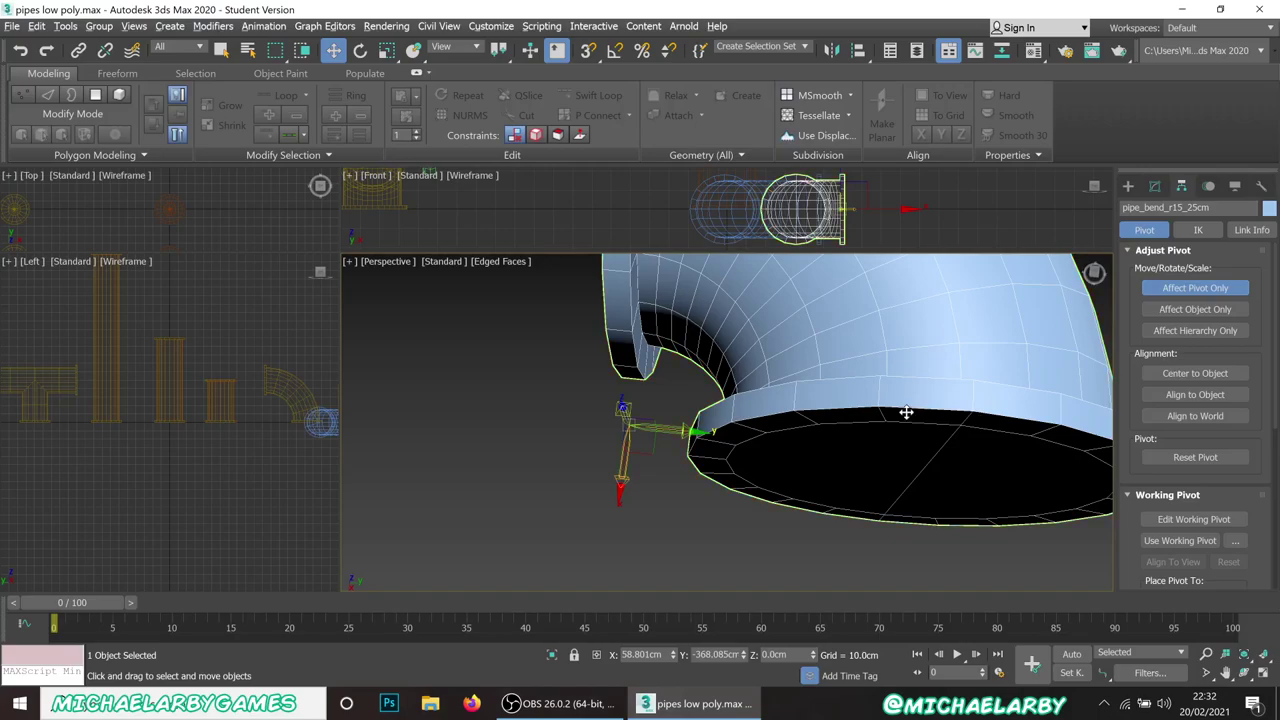
{"action": "middle_click_drag", "start_coordinate": [906, 414], "coordinate": [894, 393], "text": "alt"}
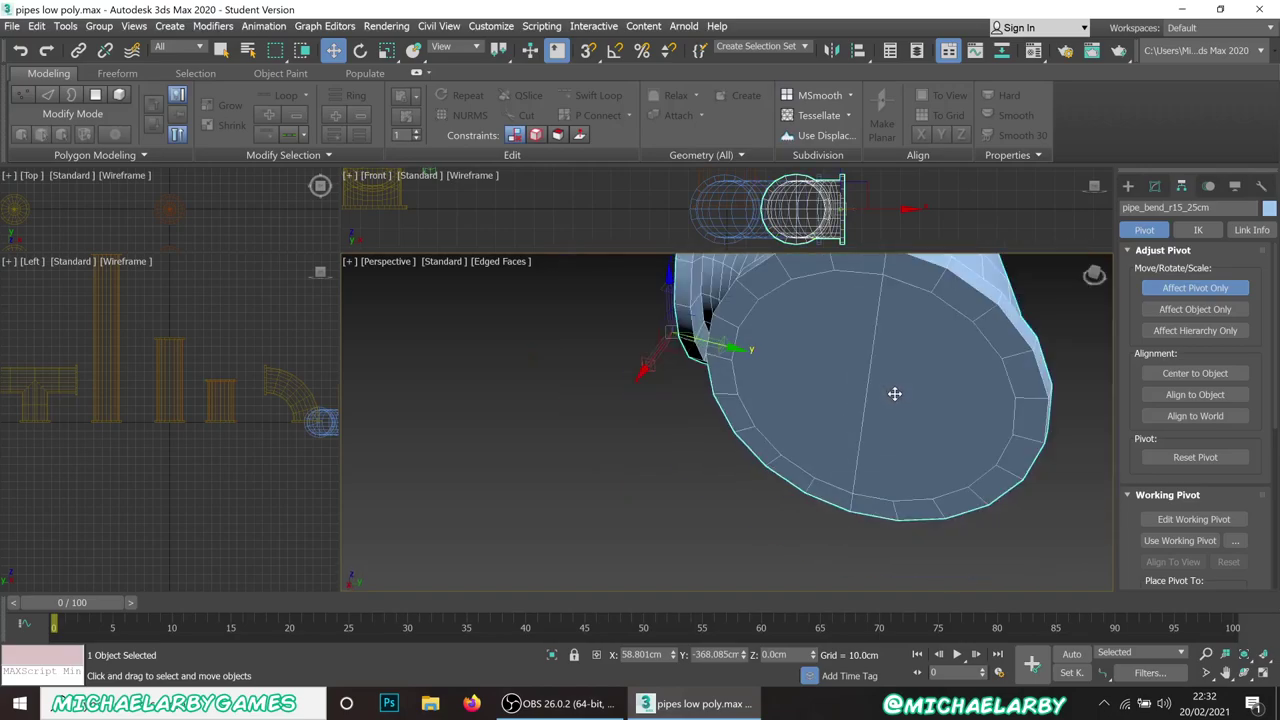
{"action": "left_click", "coordinate": [674, 324]}
{"action": "left_click", "coordinate": [588, 51]}
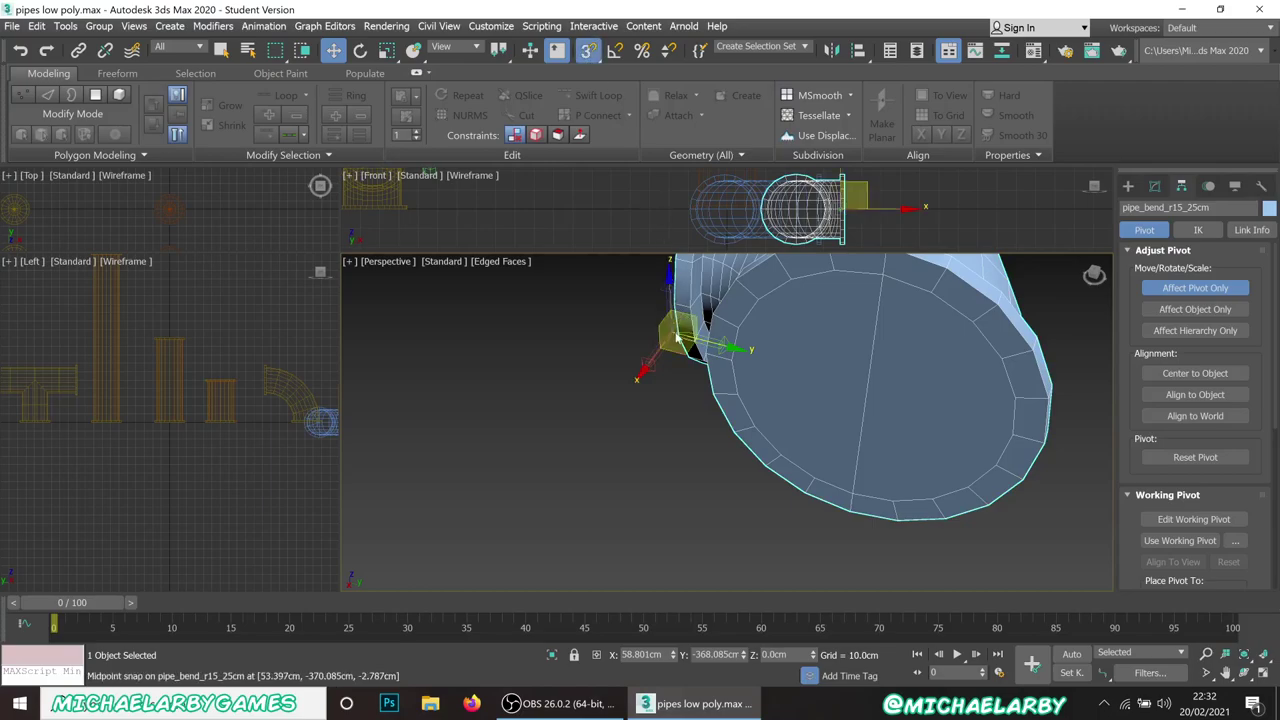
{"action": "left_click_drag", "start_coordinate": [673, 332], "coordinate": [863, 392]}
{"action": "middle_click_drag", "start_coordinate": [863, 392], "coordinate": [907, 399], "text": "alt"}
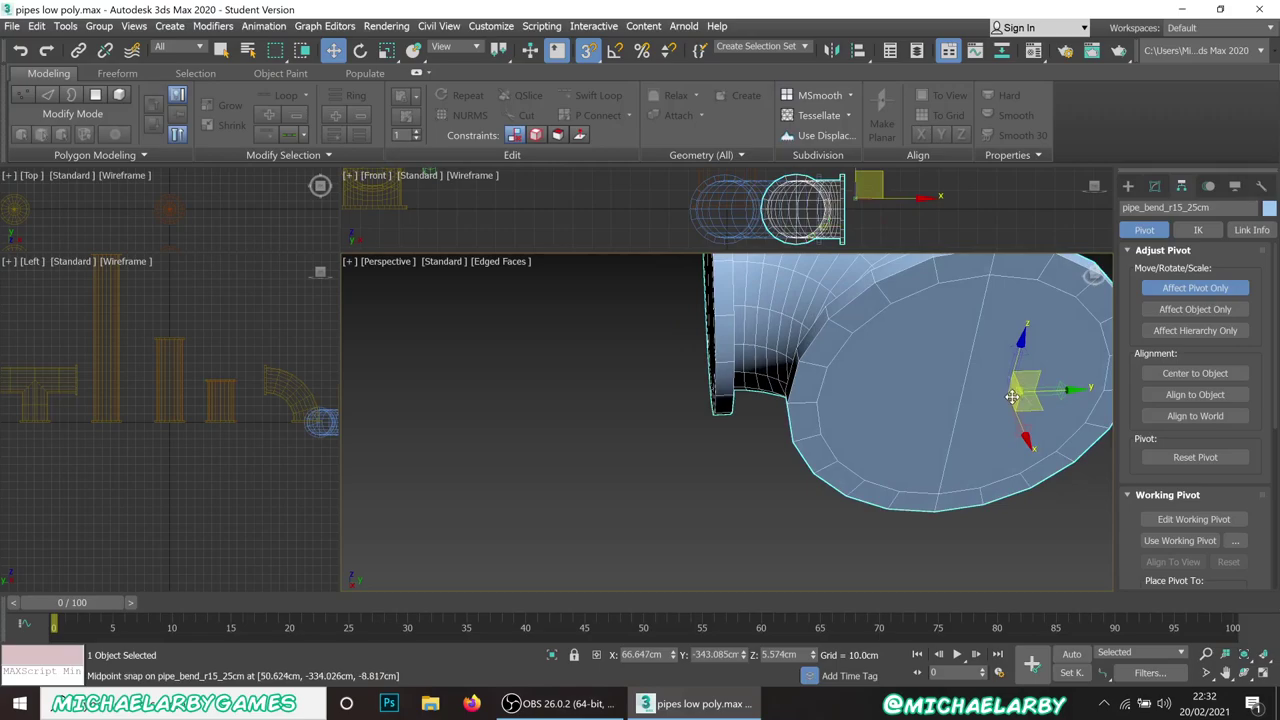
{"action": "left_click_drag", "start_coordinate": [1016, 393], "coordinate": [968, 390]}
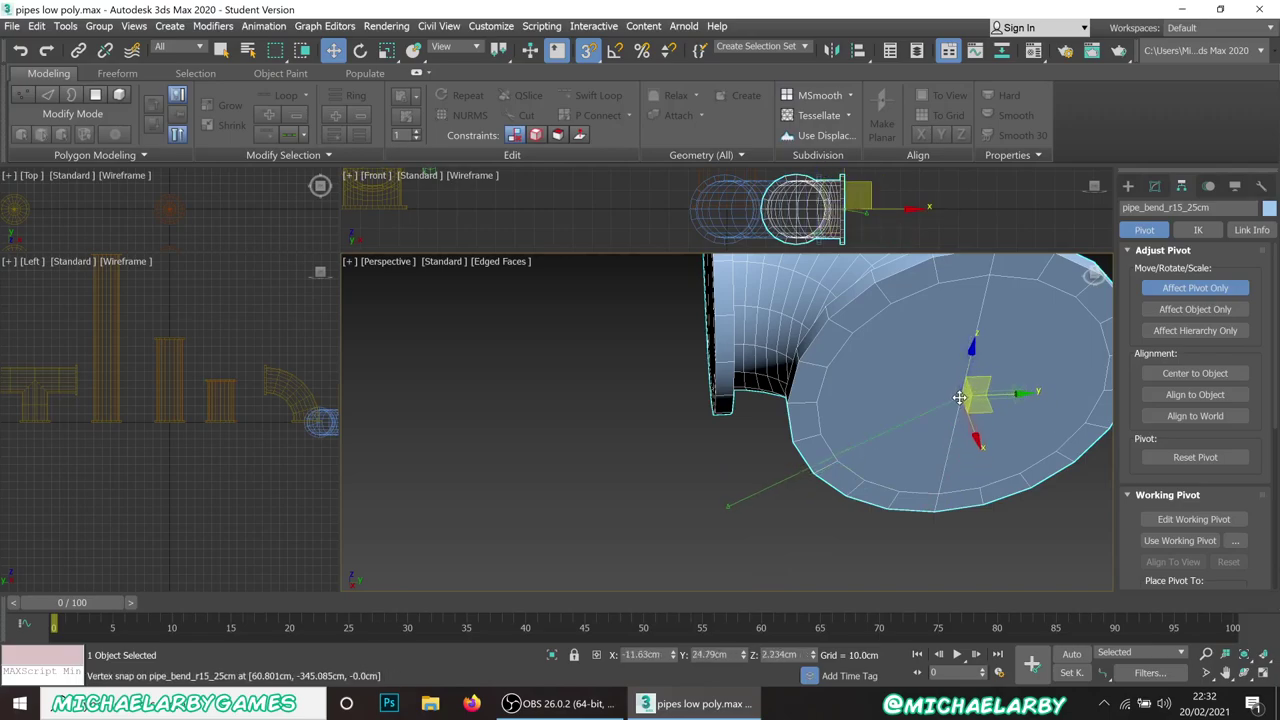
{"action": "middle_click_drag", "start_coordinate": [911, 423], "coordinate": [845, 415], "text": "alt"}
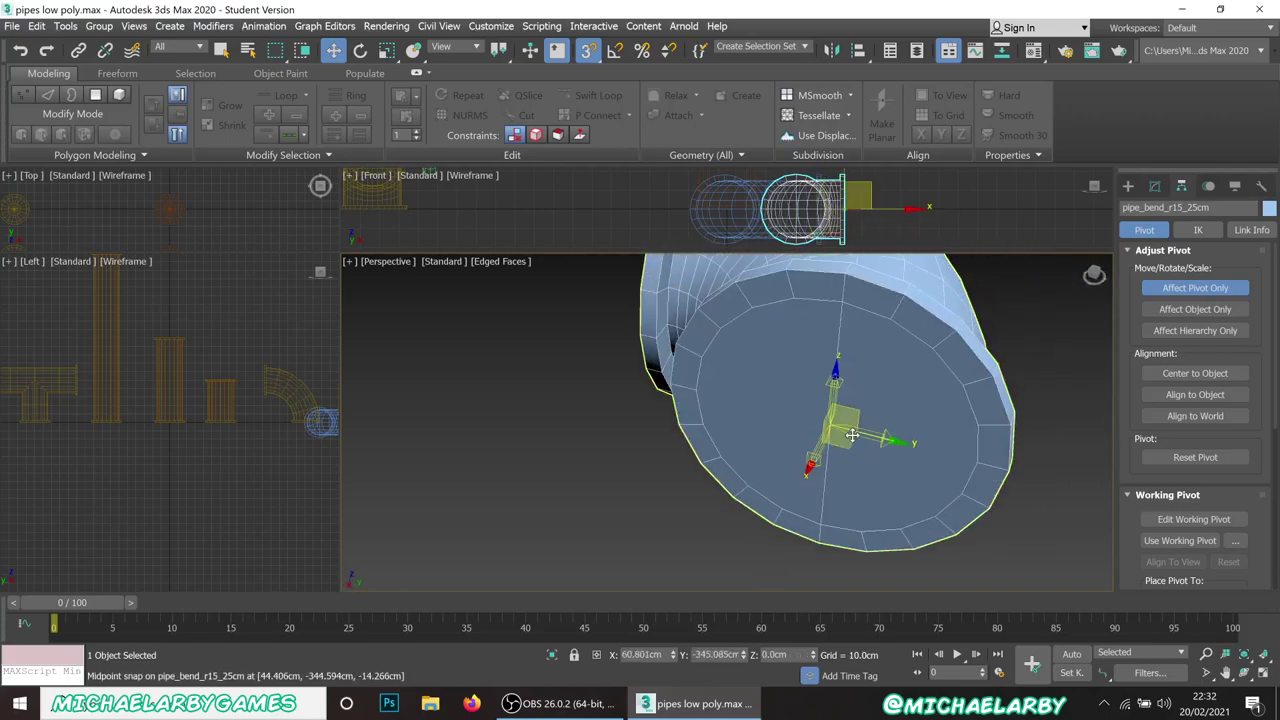
{"action": "left_click", "coordinate": [1178, 288]}
Rotate the 50 cm bend 90 degrees about the Y axis with angle snap on, so it stands on its flange
{"action": "scroll", "coordinate": [703, 380], "scroll_direction": "down", "scroll_amount": 5}
{"action": "scroll", "coordinate": [706, 377], "scroll_direction": "down", "scroll_amount": 5}
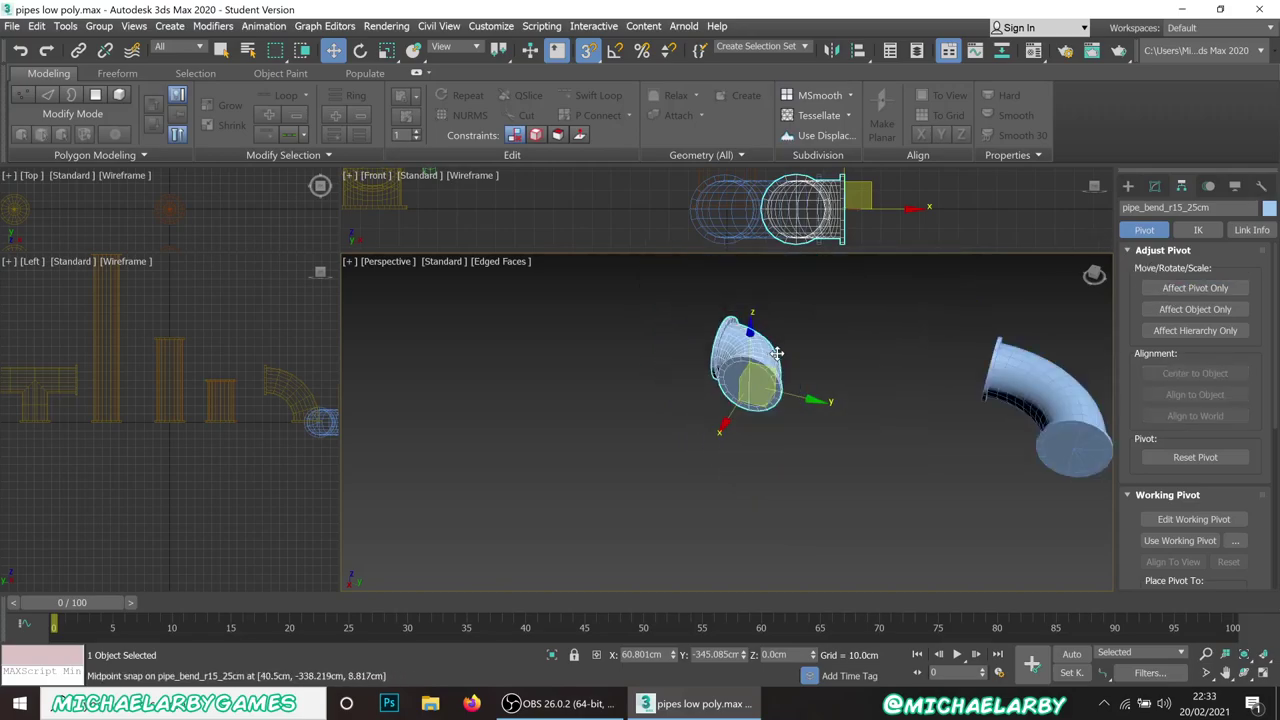
{"action": "middle_click_drag", "start_coordinate": [823, 363], "coordinate": [800, 370], "text": "alt"}
{"action": "middle_click_drag", "start_coordinate": [795, 414], "coordinate": [677, 503]}
{"action": "scroll", "coordinate": [720, 460], "scroll_direction": "up", "scroll_amount": 5}
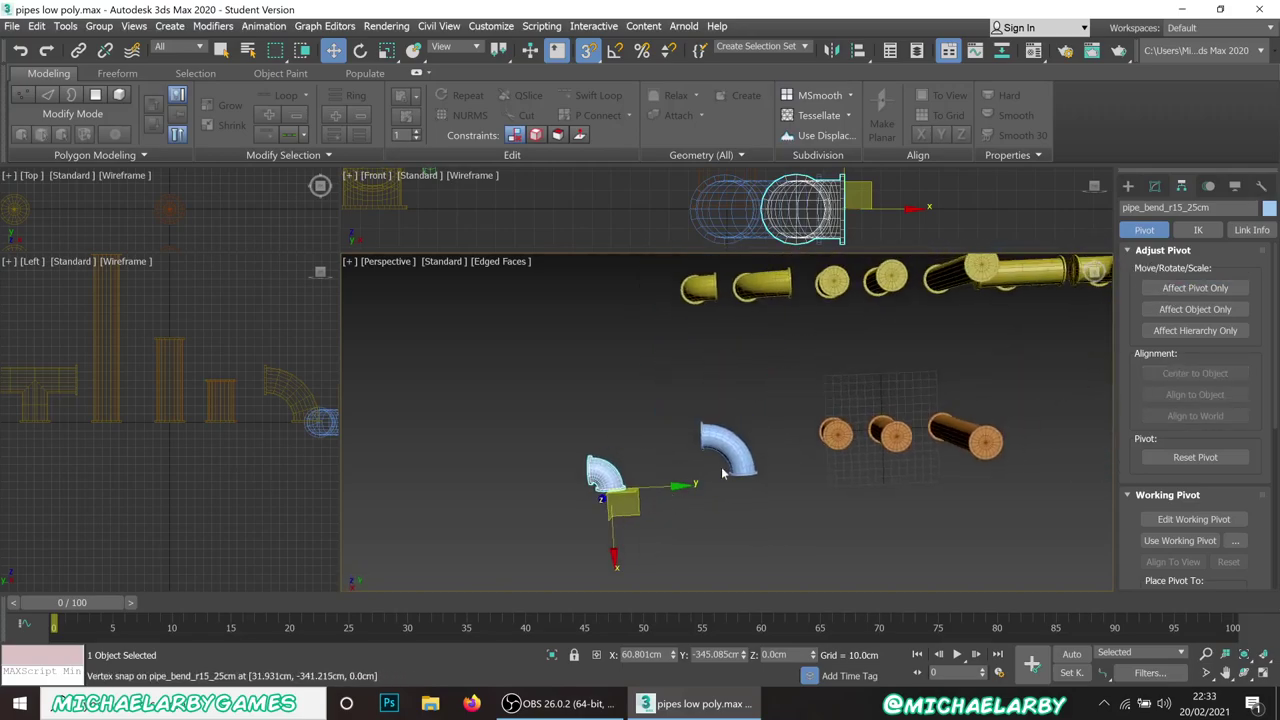
{"action": "right_click", "coordinate": [828, 461]}
{"action": "left_click", "coordinate": [743, 509]}
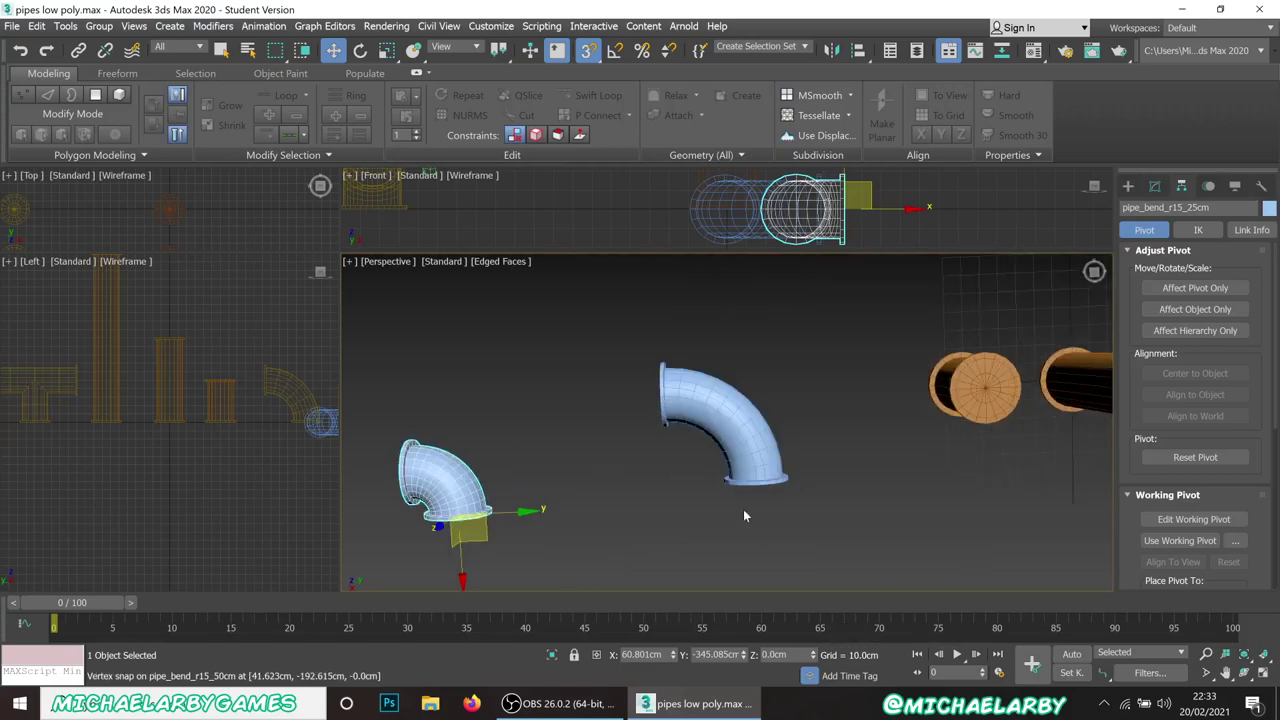
{"action": "left_click", "coordinate": [731, 445]}
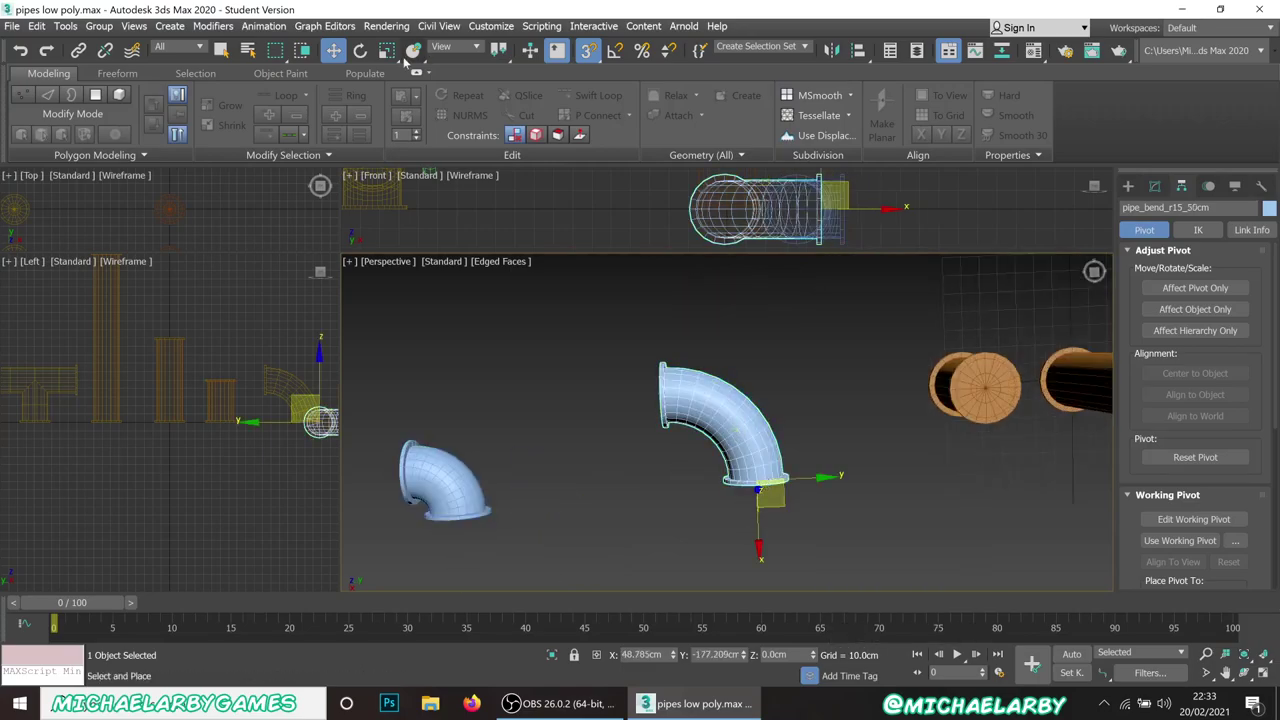
{"action": "left_click", "coordinate": [360, 50]}
{"action": "middle_click_drag", "start_coordinate": [826, 428], "coordinate": [849, 397], "text": "alt"}
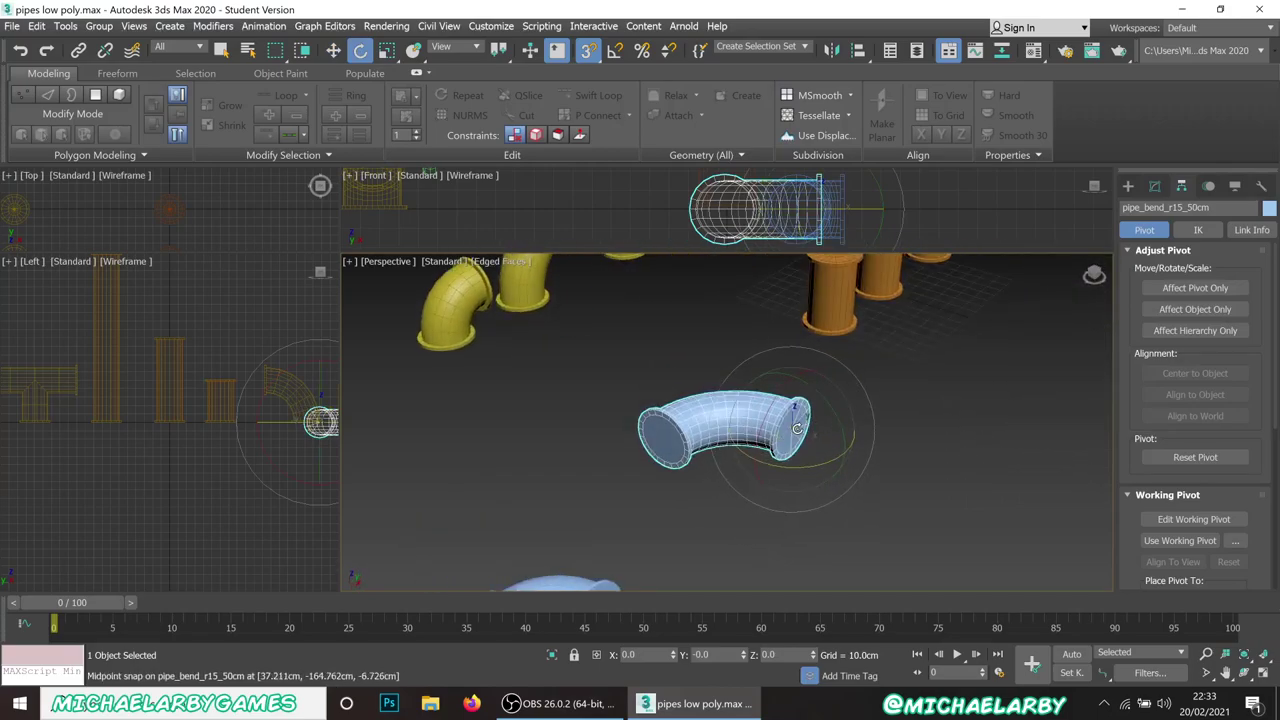
{"action": "left_click_drag", "start_coordinate": [822, 393], "coordinate": [841, 442]}
{"action": "right_click", "coordinate": [842, 443]}
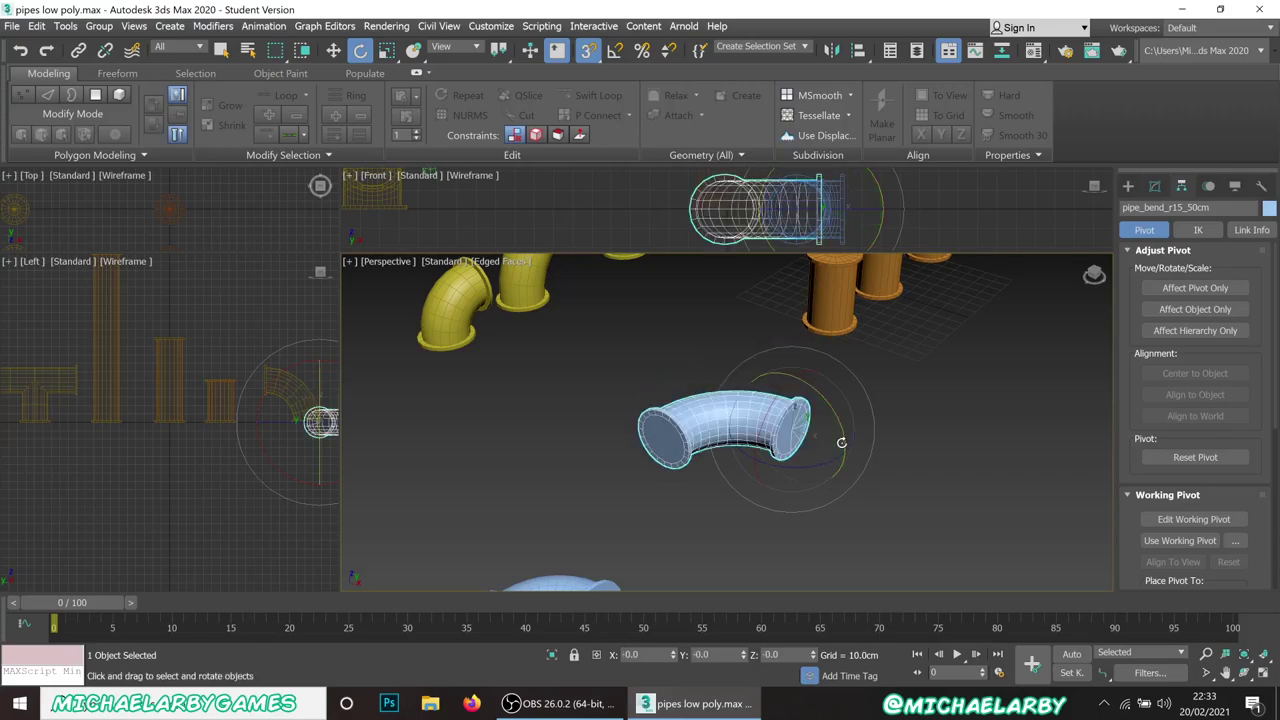
{"action": "left_click", "coordinate": [617, 52]}
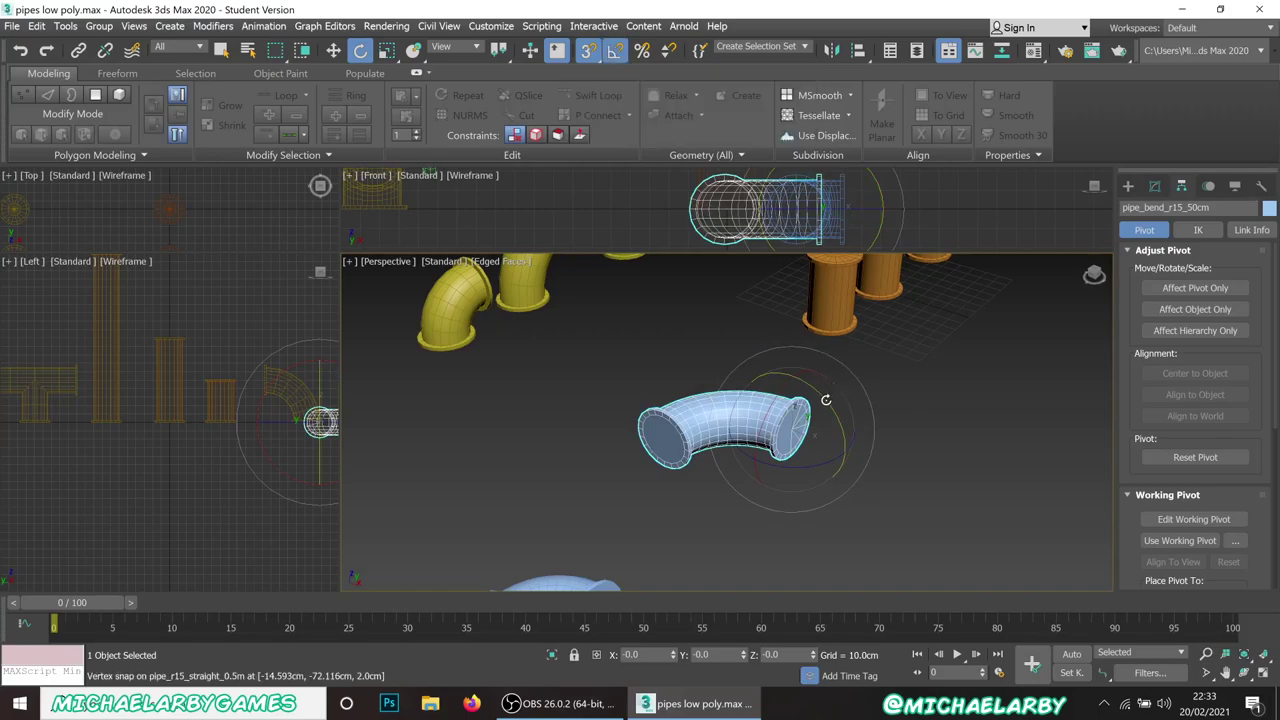
{"action": "left_click_drag", "start_coordinate": [826, 400], "coordinate": [846, 424]}
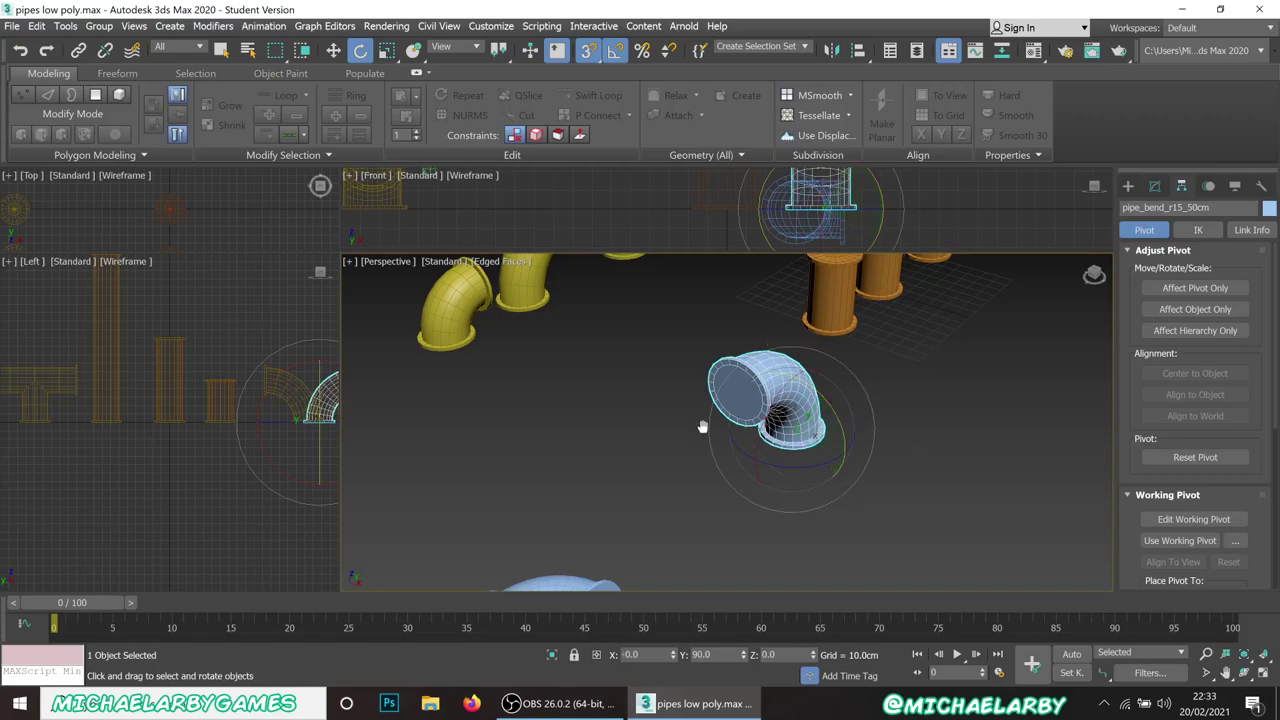
Rotate the 25 cm bend 90 degrees about the Y axis to stand on its flange, and deselect it
{"action": "middle_click_drag", "start_coordinate": [702, 427], "coordinate": [645, 478]}
{"action": "left_click", "coordinate": [645, 478]}
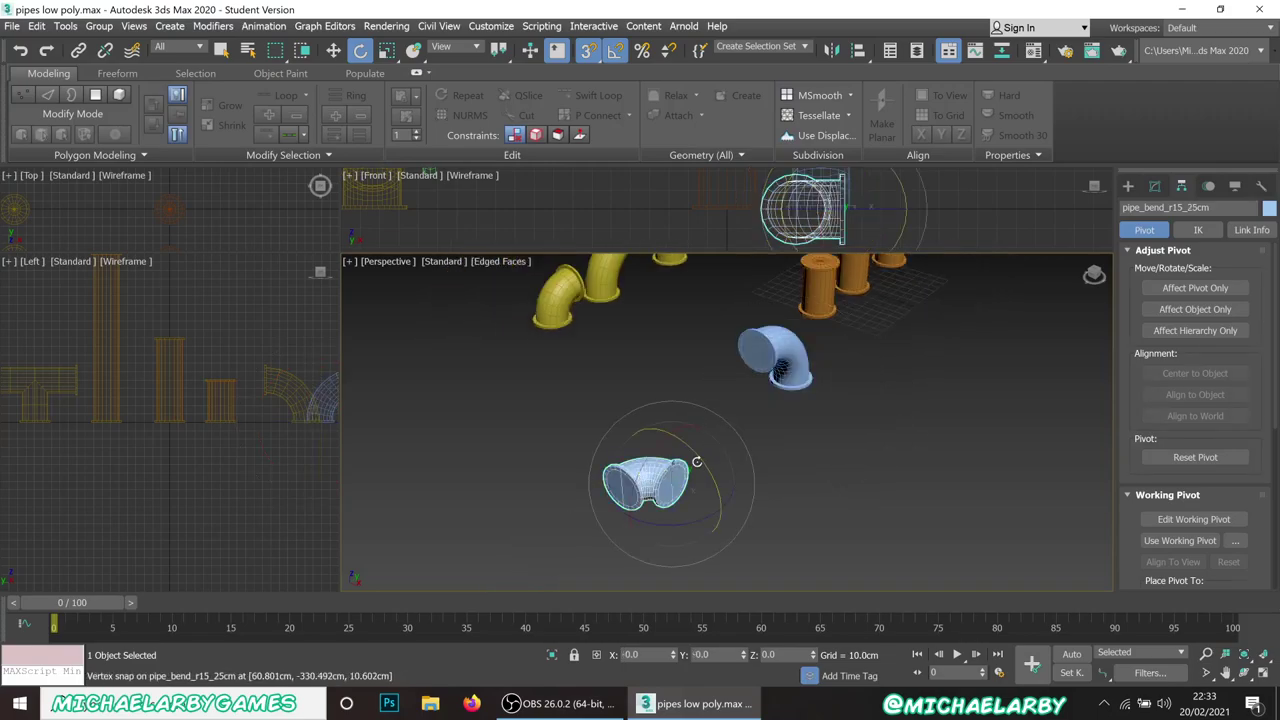
{"action": "left_click_drag", "start_coordinate": [701, 457], "coordinate": [719, 481]}
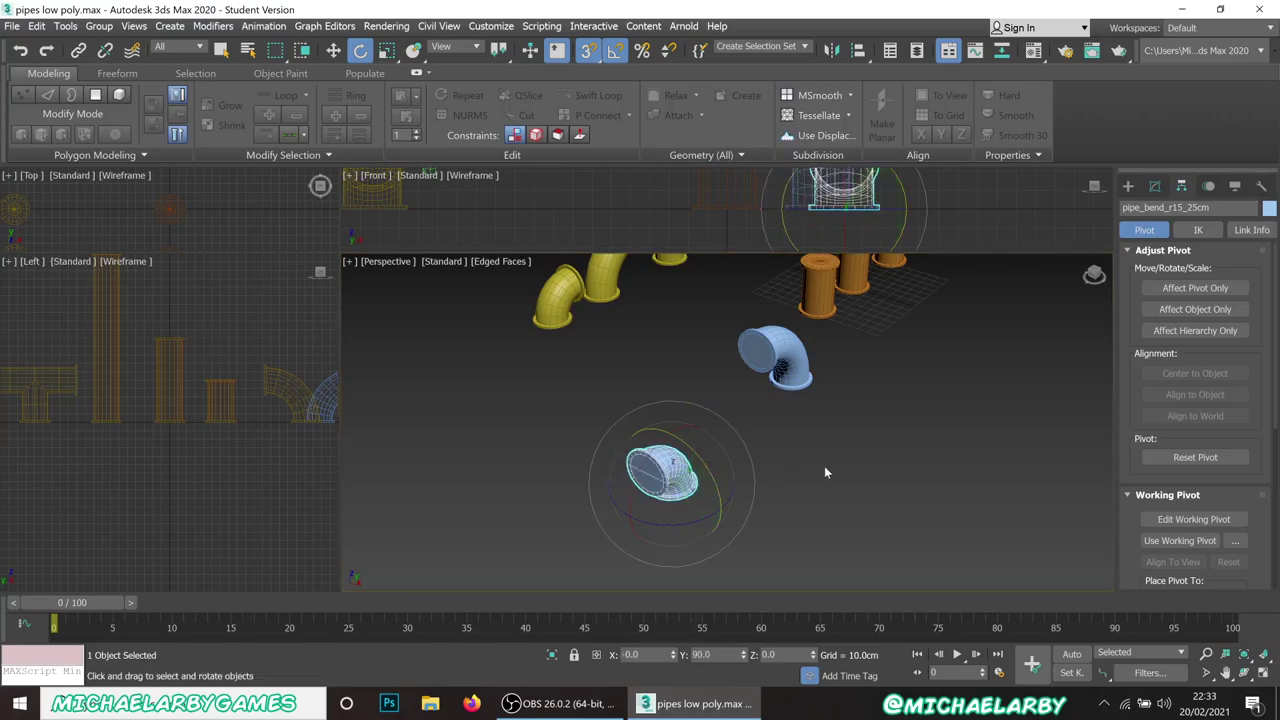
{"action": "left_click", "coordinate": [667, 324]}
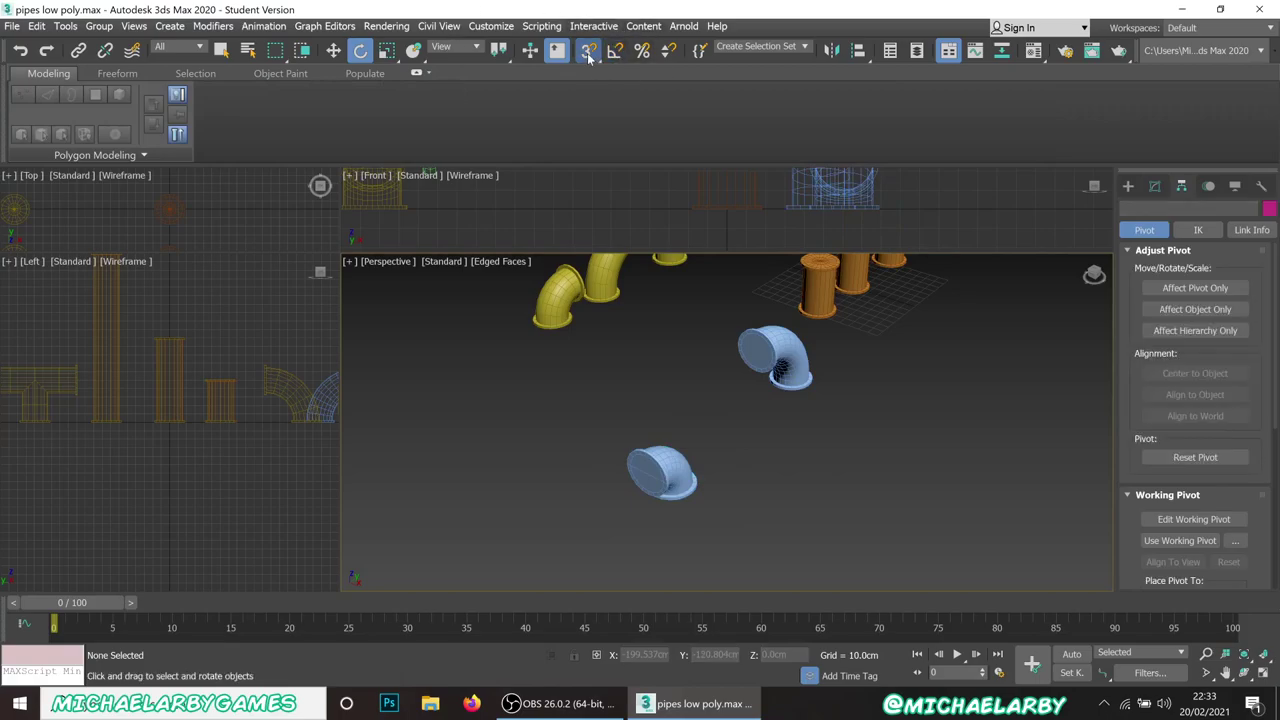
Reset the 50 cm blue pipe bend's Y rotation to zero and set it back to 90 degrees
{"action": "middle_click_drag", "start_coordinate": [727, 291], "coordinate": [766, 272], "text": "alt"}
{"action": "left_click", "coordinate": [650, 481]}
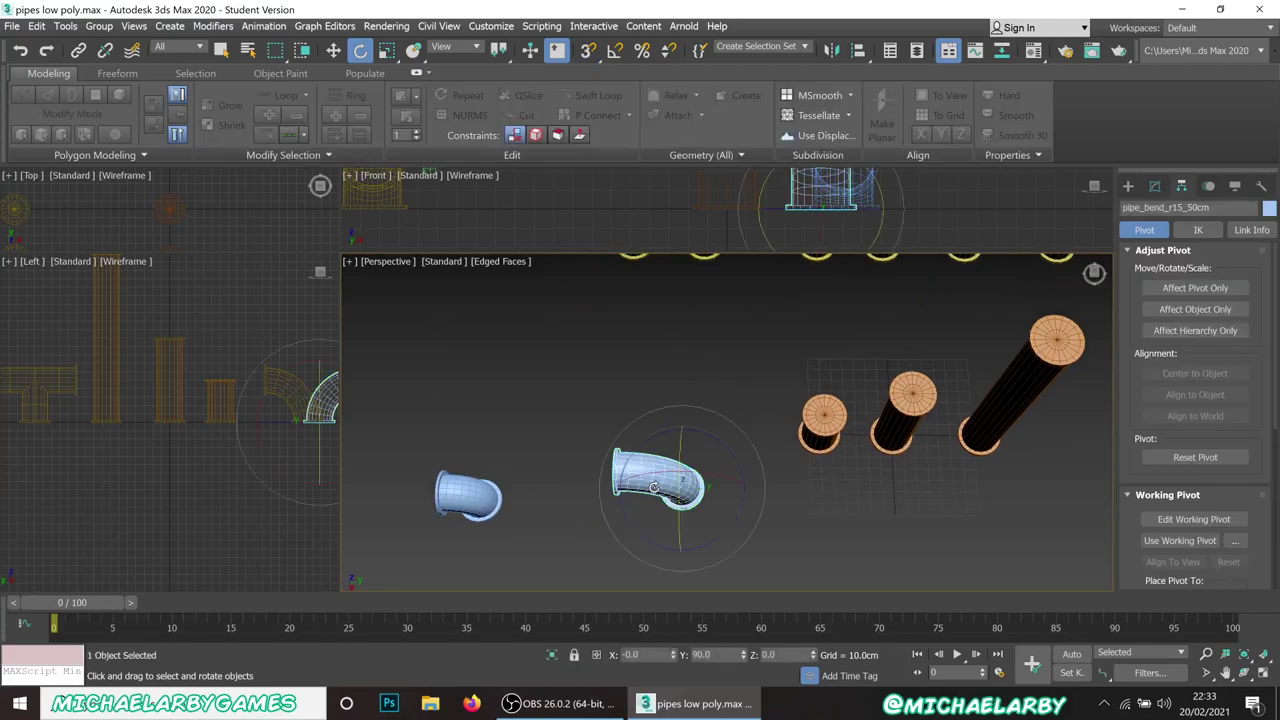
{"action": "right_click", "coordinate": [744, 655]}
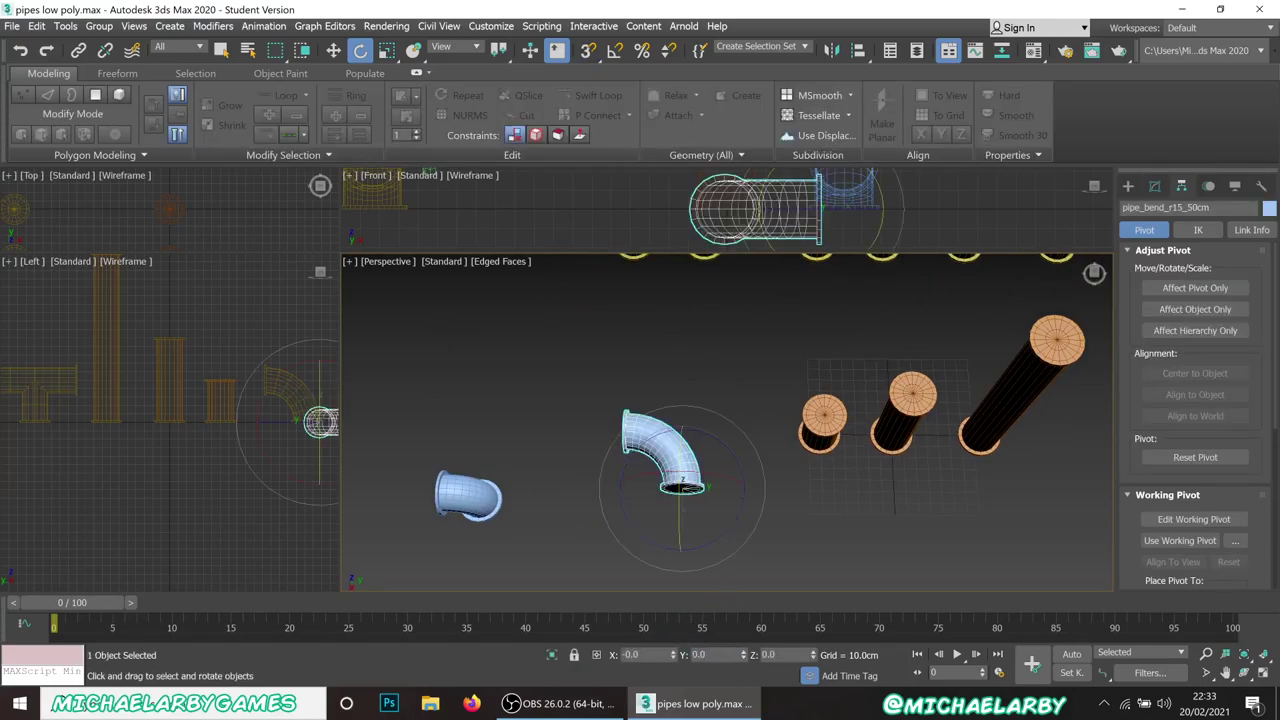
{"action": "type", "text": "90"}
{"action": "key", "text": "Return"}
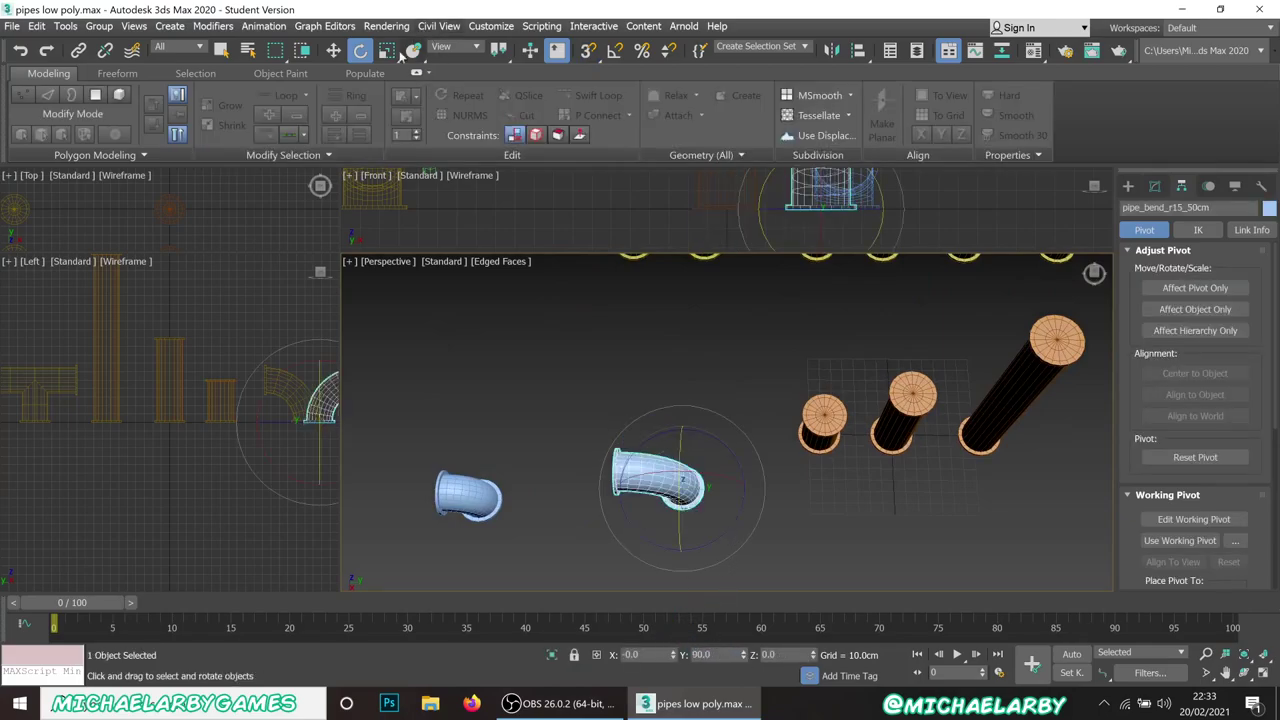
Move the 50 cm blue bend to X 0 and about -124 cm on Y, beside the short orange pipe
{"action": "left_click", "coordinate": [334, 50]}
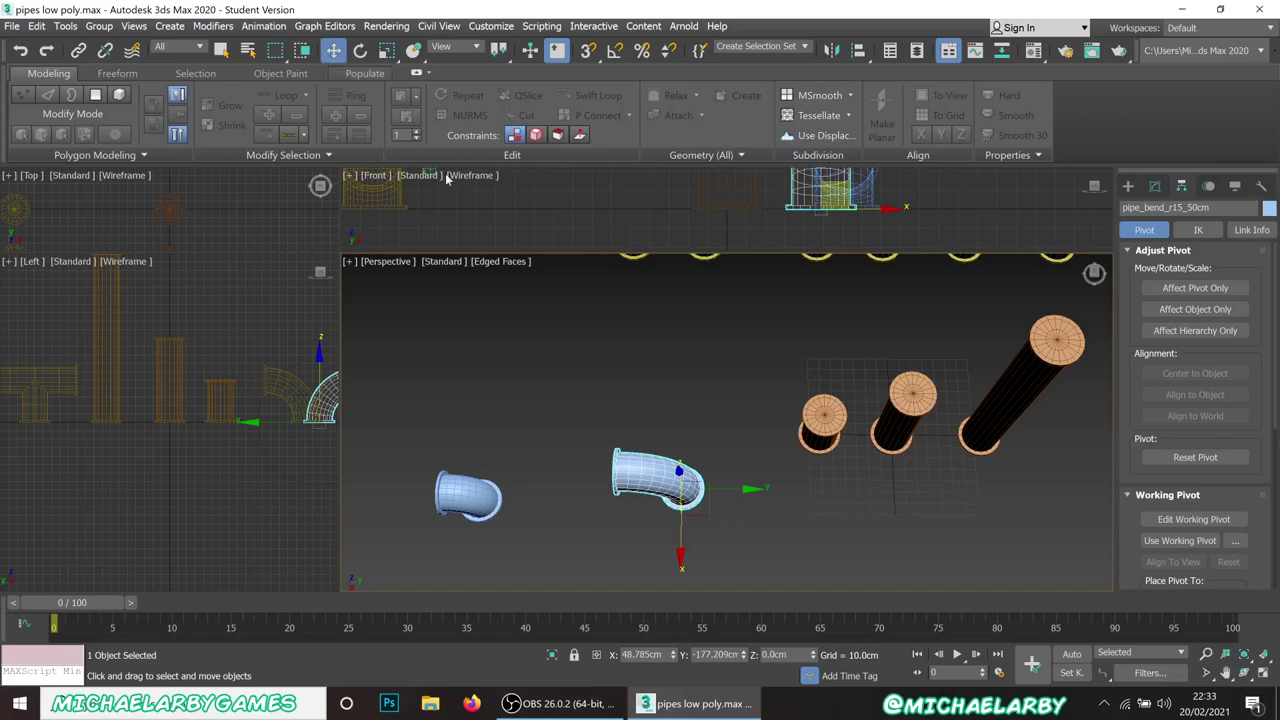
{"action": "right_click", "coordinate": [675, 656]}
{"action": "right_click", "coordinate": [745, 656]}
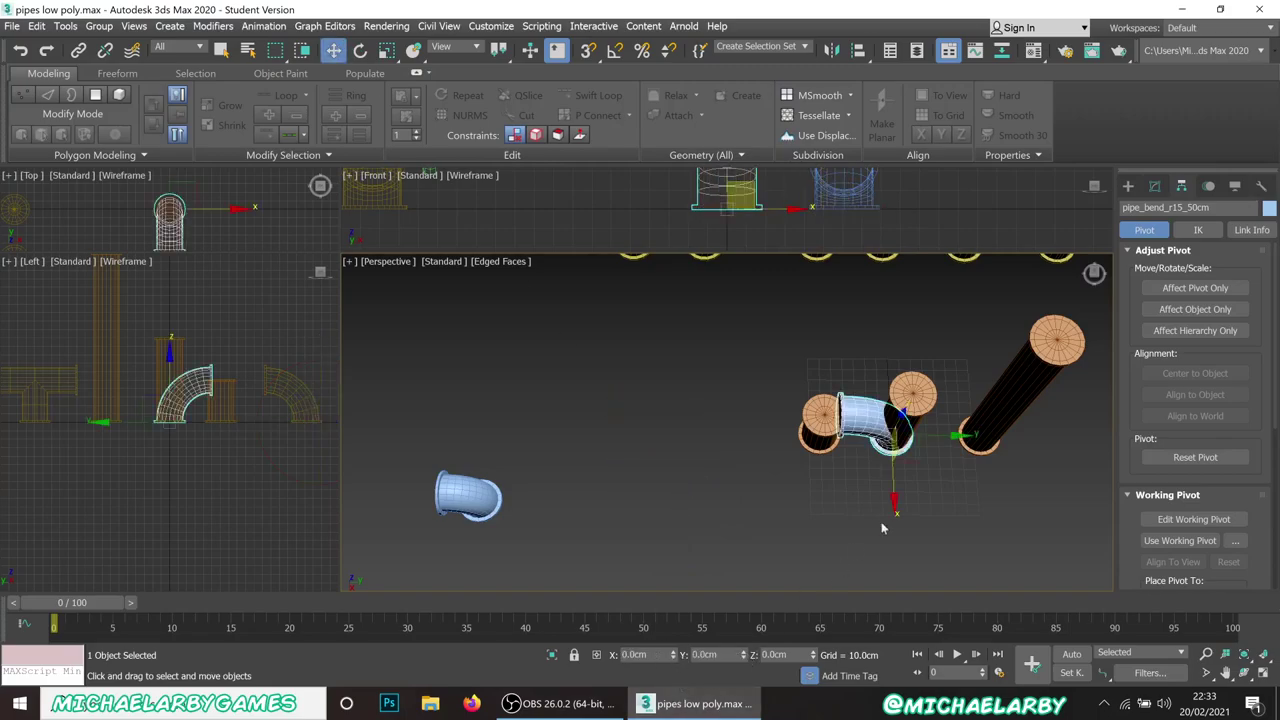
{"action": "left_click_drag", "start_coordinate": [944, 437], "coordinate": [800, 452]}
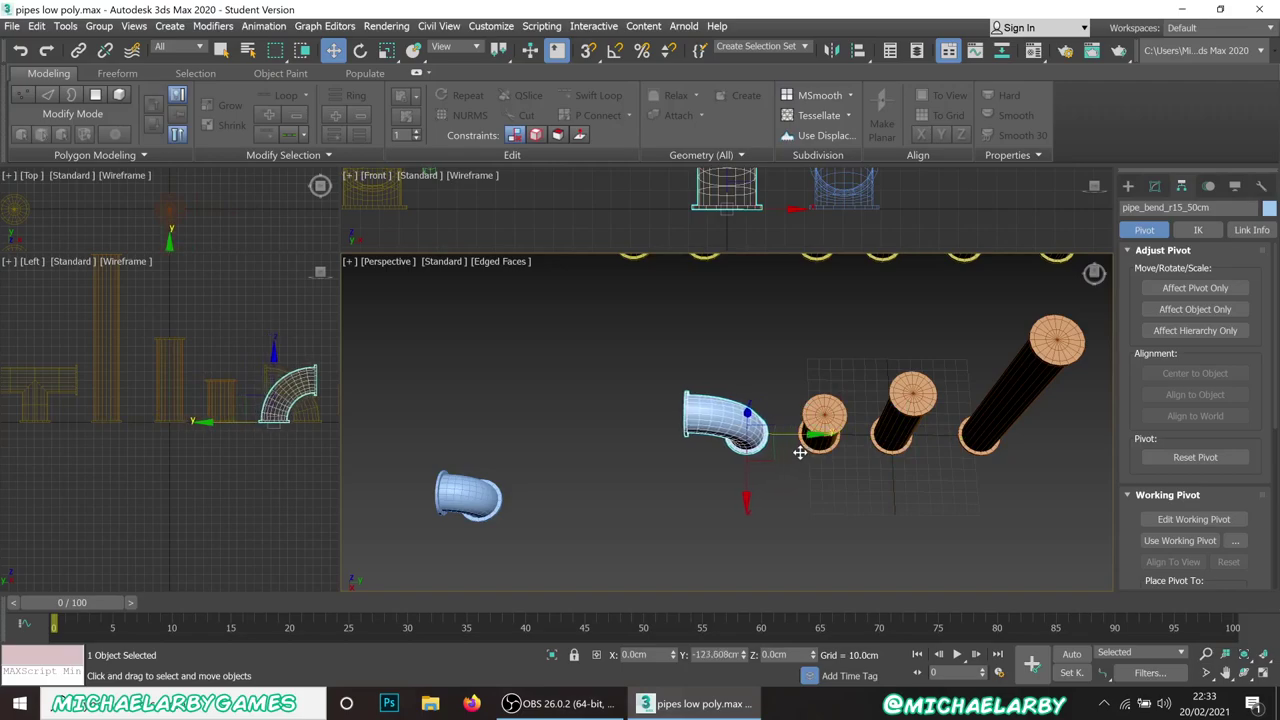
Move the 25 cm blue bend to X 0 and about -219 cm on Y, in line beside the 50 cm bend
{"action": "left_click", "coordinate": [468, 495]}
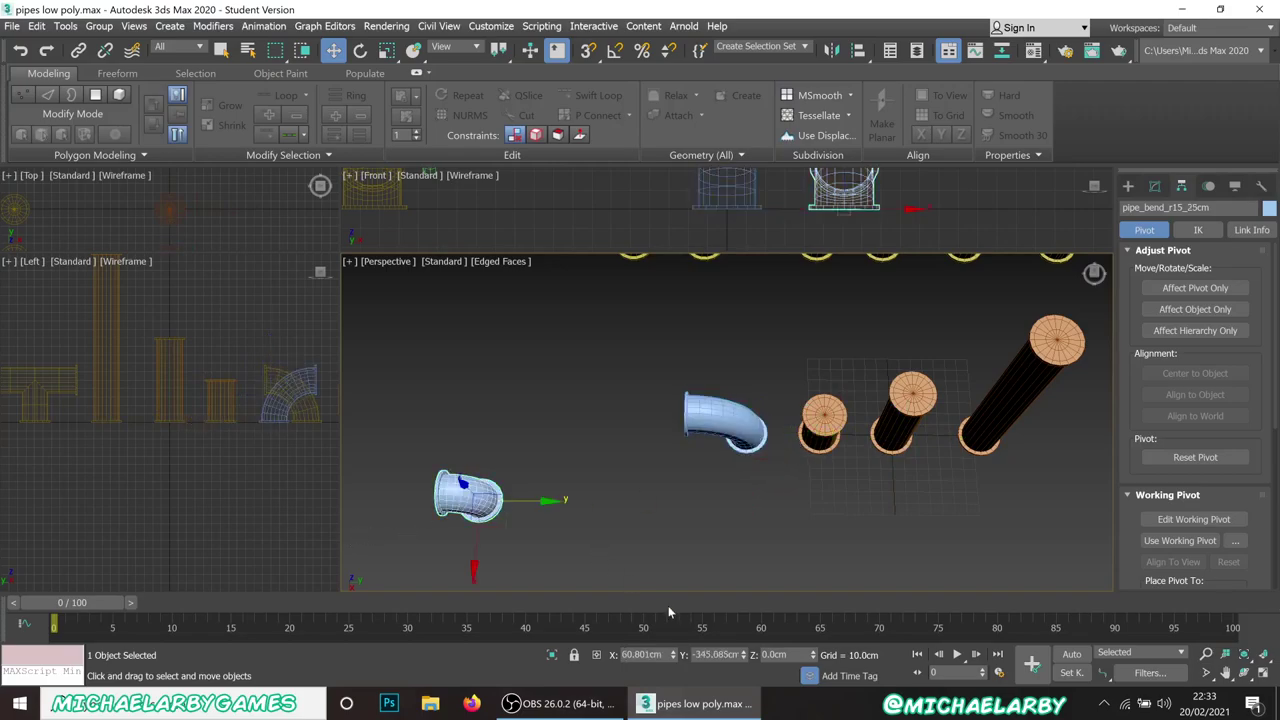
{"action": "right_click", "coordinate": [745, 656]}
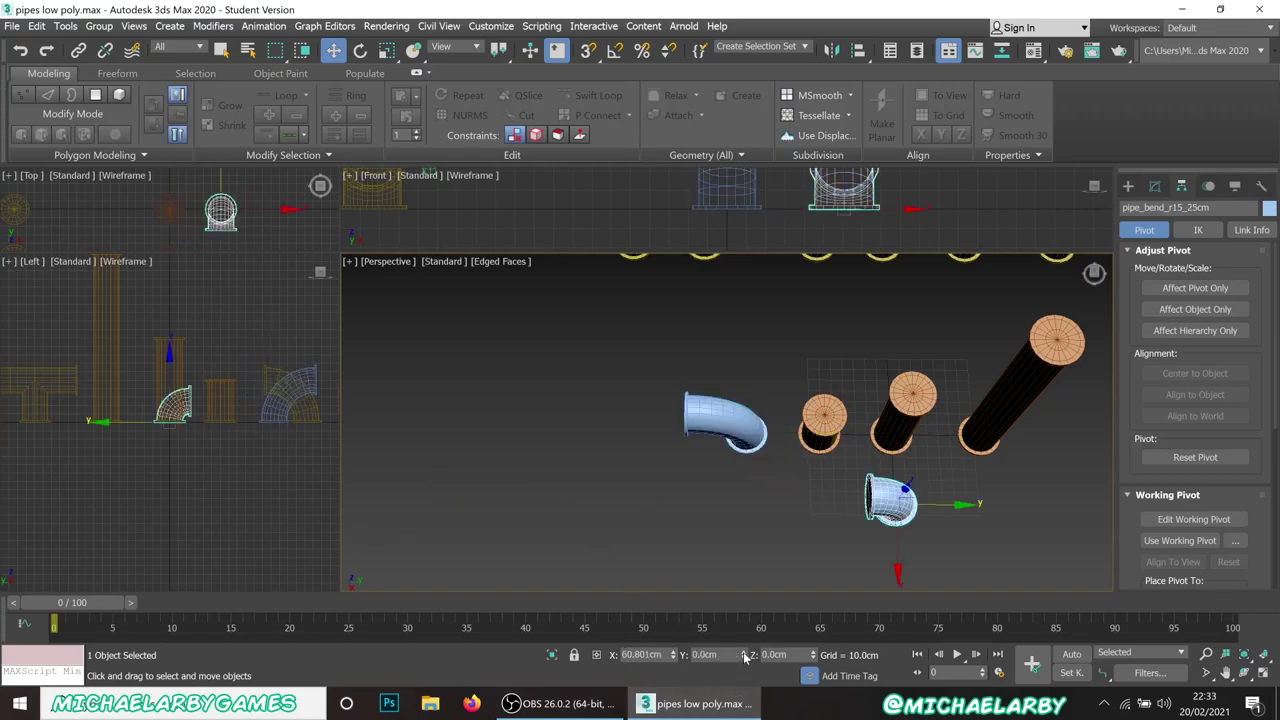
{"action": "right_click", "coordinate": [675, 655]}
{"action": "left_click_drag", "start_coordinate": [944, 437], "coordinate": [686, 465]}
{"action": "middle_click_drag", "start_coordinate": [694, 468], "coordinate": [588, 443], "text": "alt"}
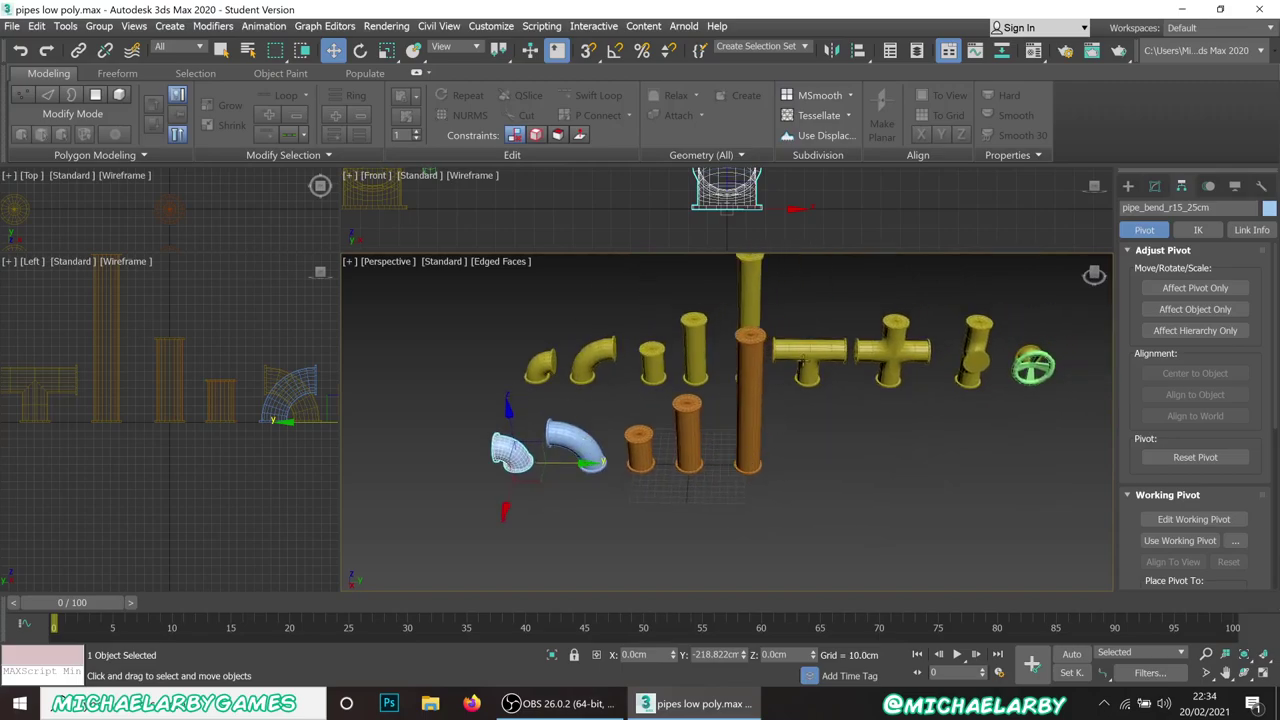
Copy the 1 m straight orange pipe to about 184 cm on Y, naming the copy pipe_r15_t_1m
{"action": "left_click", "coordinate": [808, 350]}
{"action": "scroll", "coordinate": [816, 347], "scroll_direction": "up", "scroll_amount": 4}
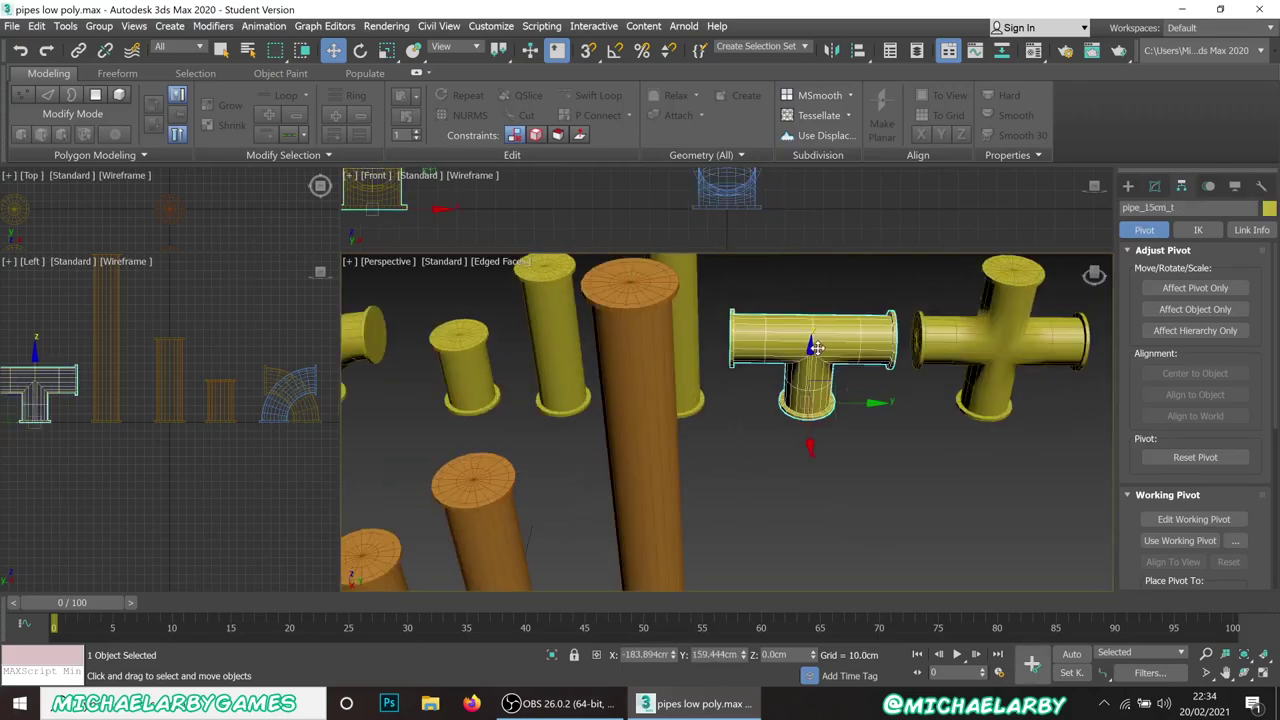
{"action": "scroll", "coordinate": [778, 385], "scroll_direction": "down", "scroll_amount": 3}
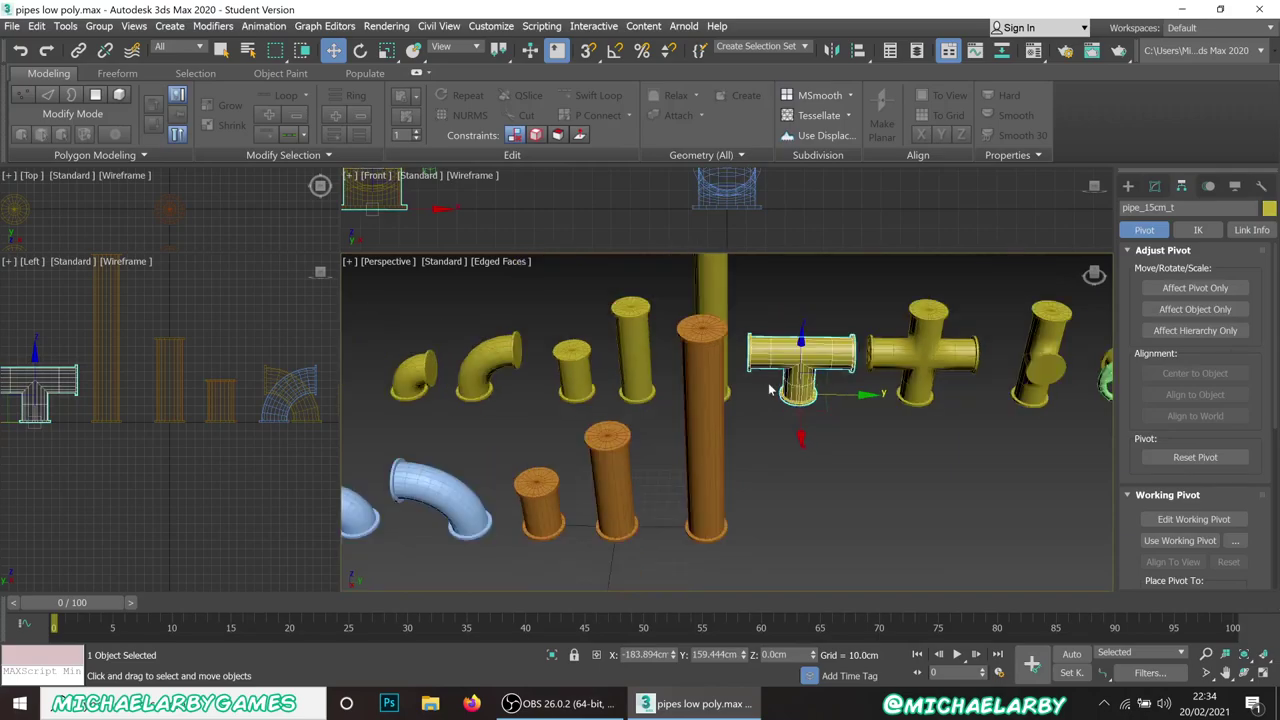
{"action": "left_click", "coordinate": [620, 490]}
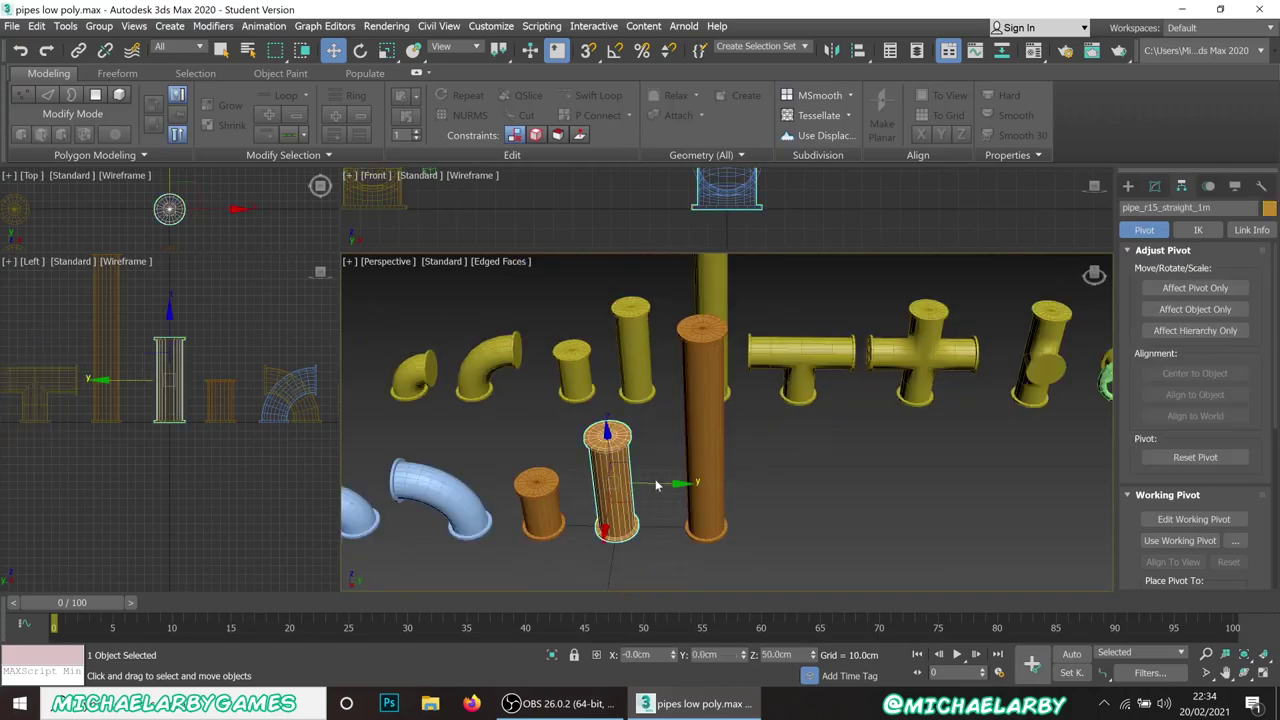
{"action": "left_click_drag", "start_coordinate": [656, 483], "coordinate": [781, 485], "text": "shift"}
{"action": "left_click_drag", "start_coordinate": [884, 491], "coordinate": [907, 489], "text": "shift"}
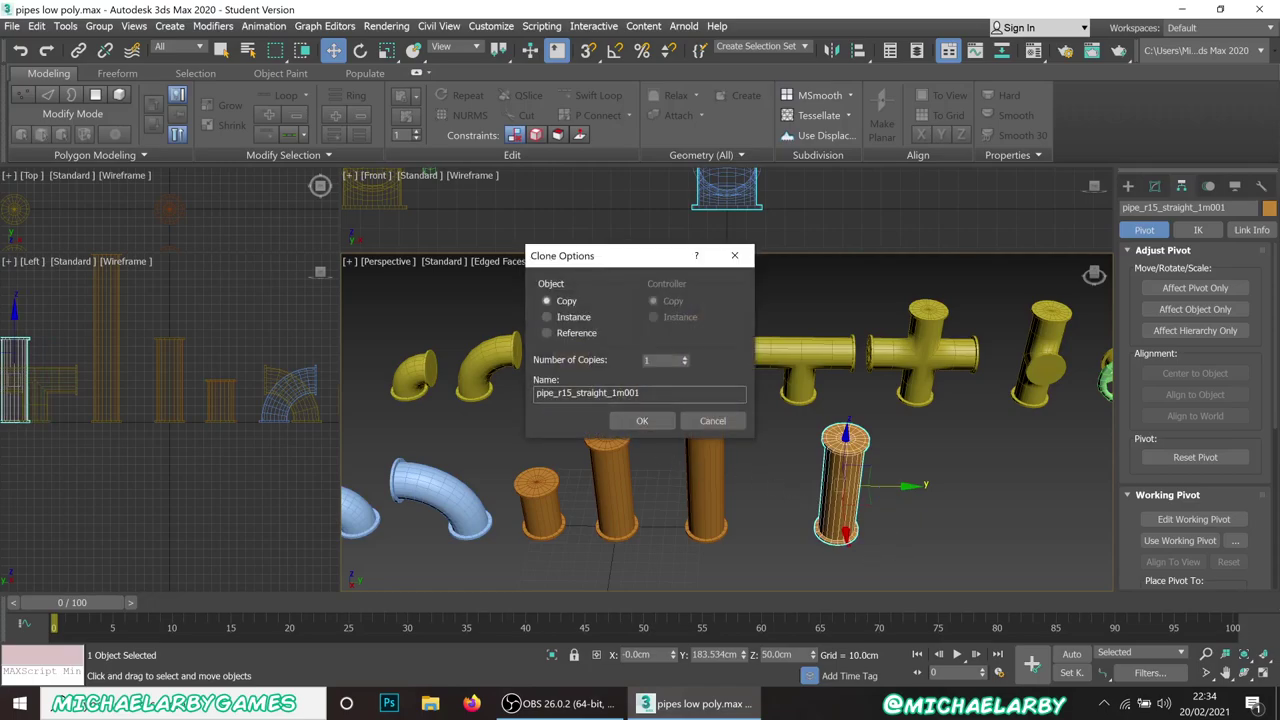
{"action": "double_click", "coordinate": [591, 393]}
{"action": "type", "text": "t"}
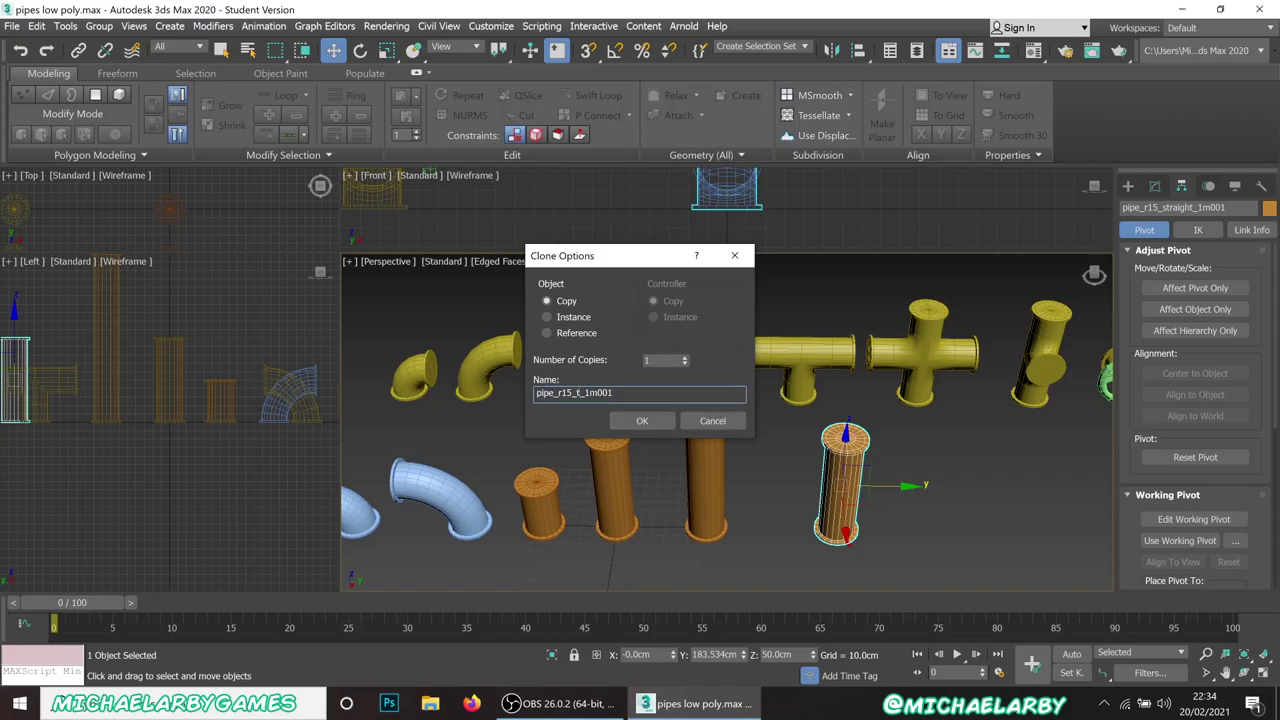
{"action": "left_click_drag", "start_coordinate": [598, 393], "coordinate": [669, 407]}
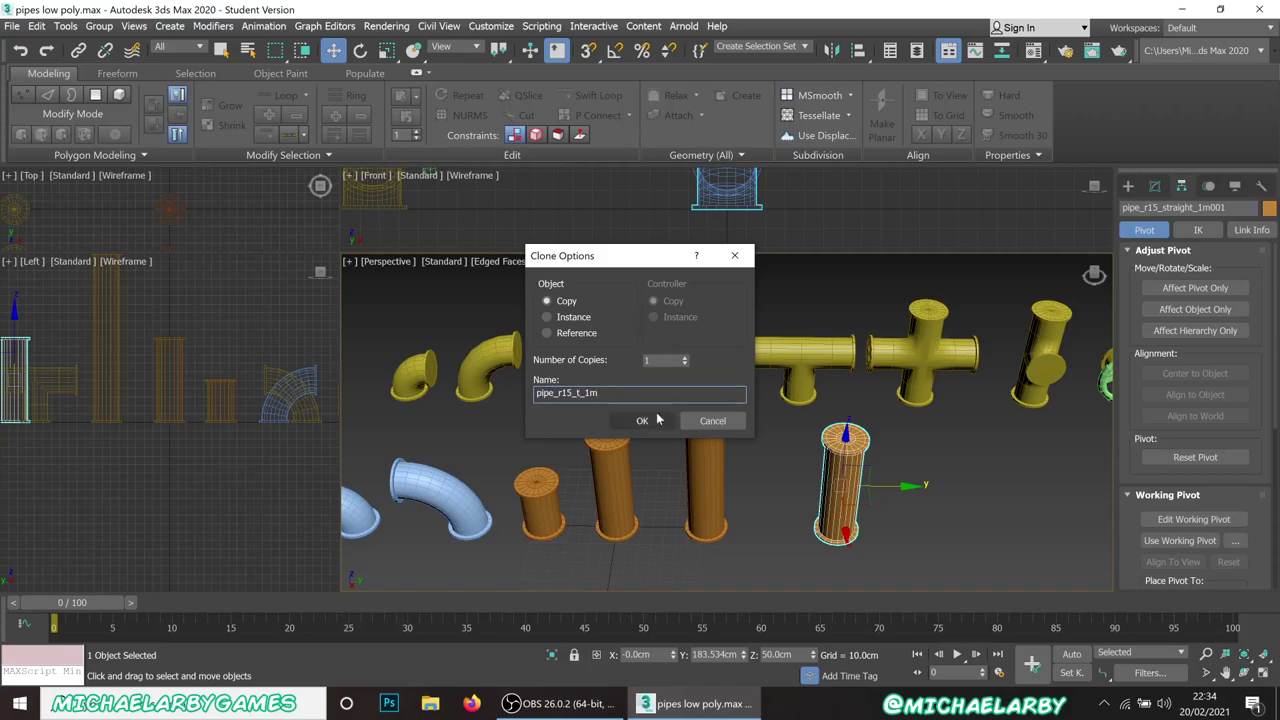
{"action": "left_click", "coordinate": [645, 421]}
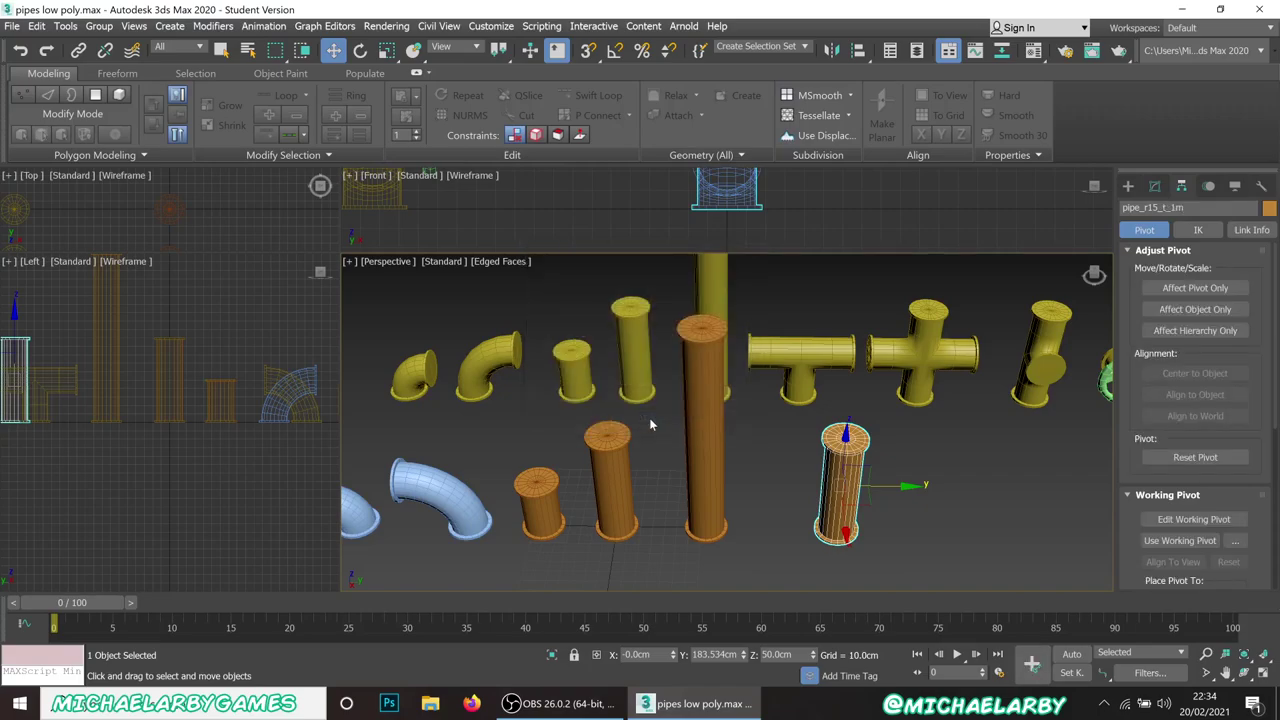
Apply a Symmetry modifier to the copied pipe pipe_r15_t_1m
{"action": "left_click", "coordinate": [902, 519]}
{"action": "left_click", "coordinate": [846, 504]}
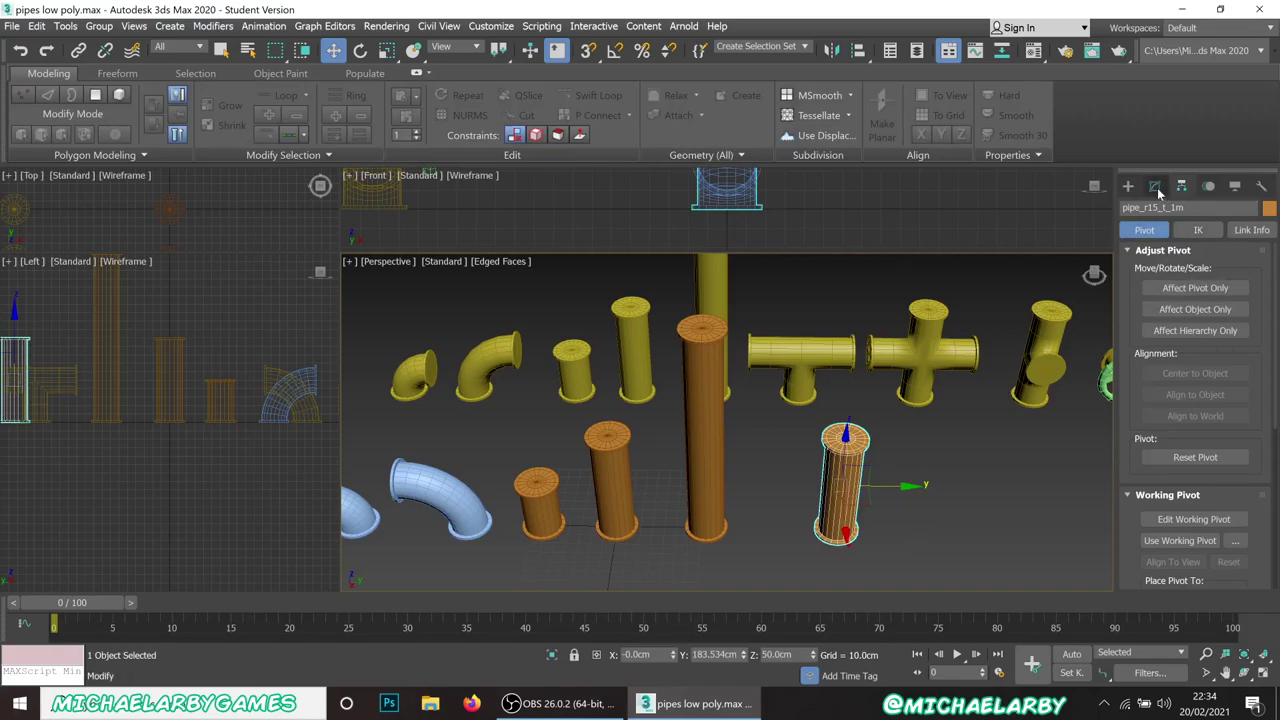
{"action": "left_click", "coordinate": [1157, 188]}
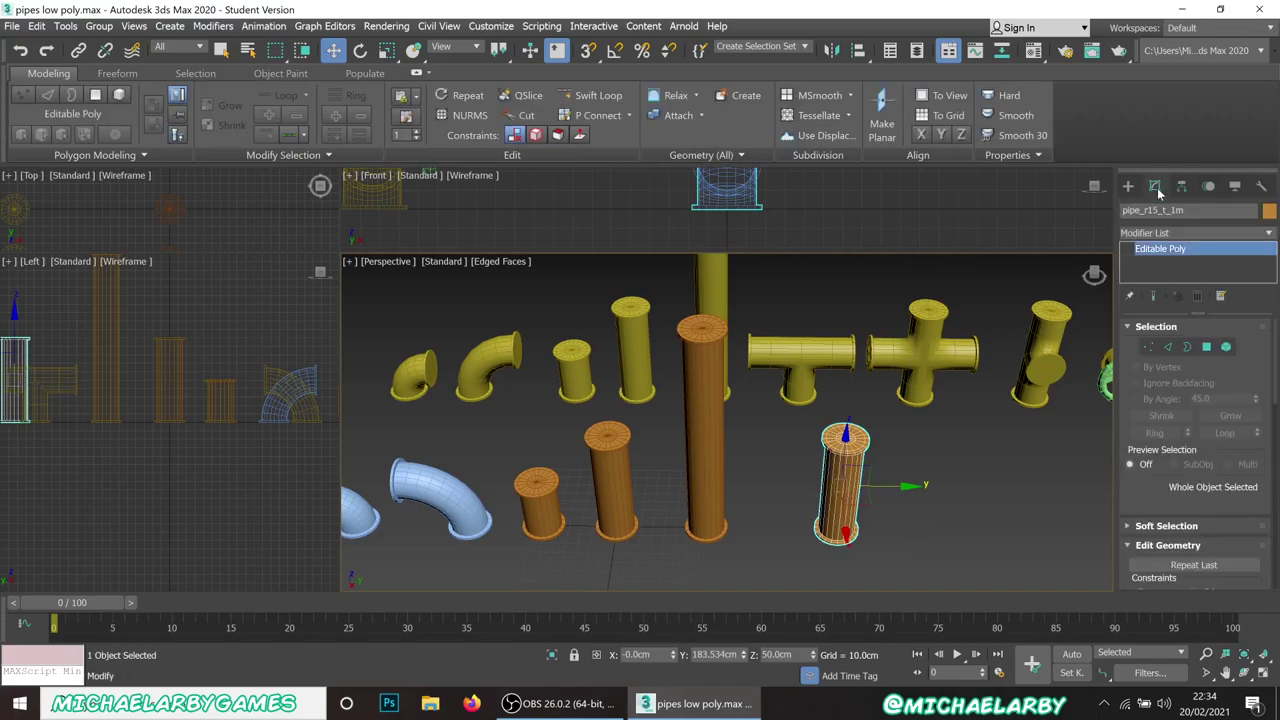
{"action": "left_click", "coordinate": [1270, 234]}
{"action": "left_click_drag", "start_coordinate": [1270, 258], "coordinate": [1245, 632]}
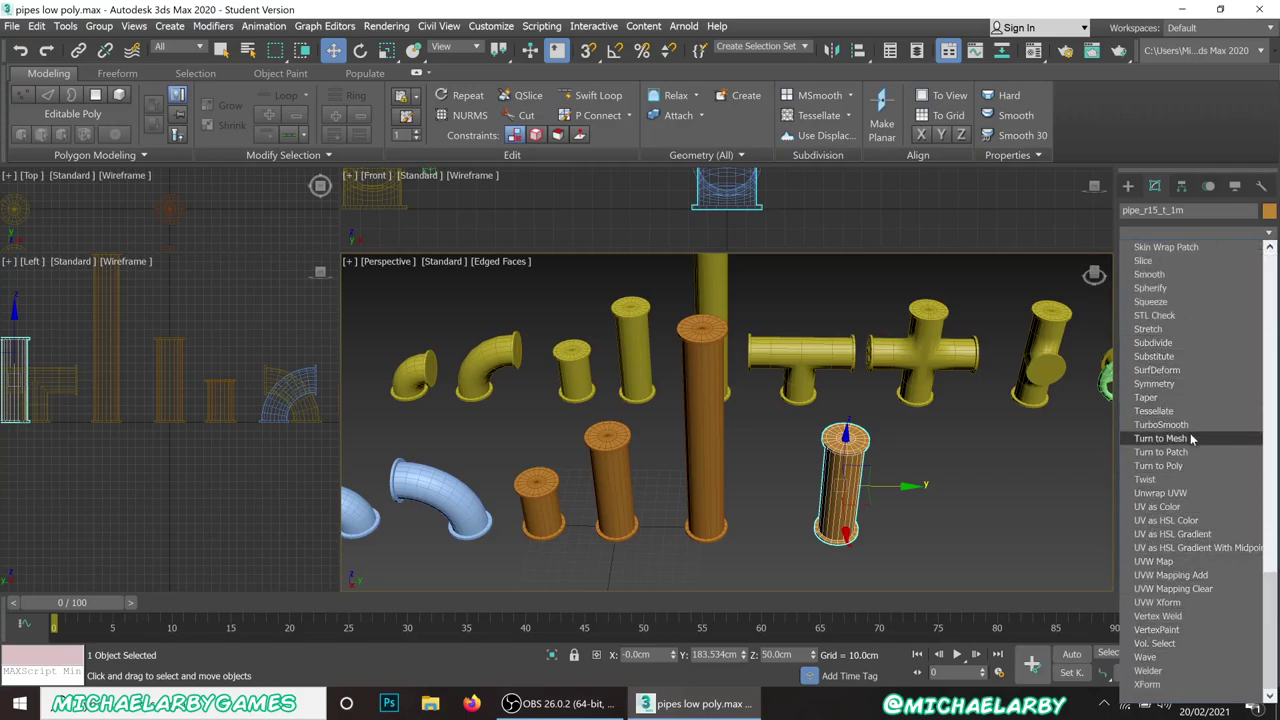
{"action": "left_click", "coordinate": [1183, 383]}
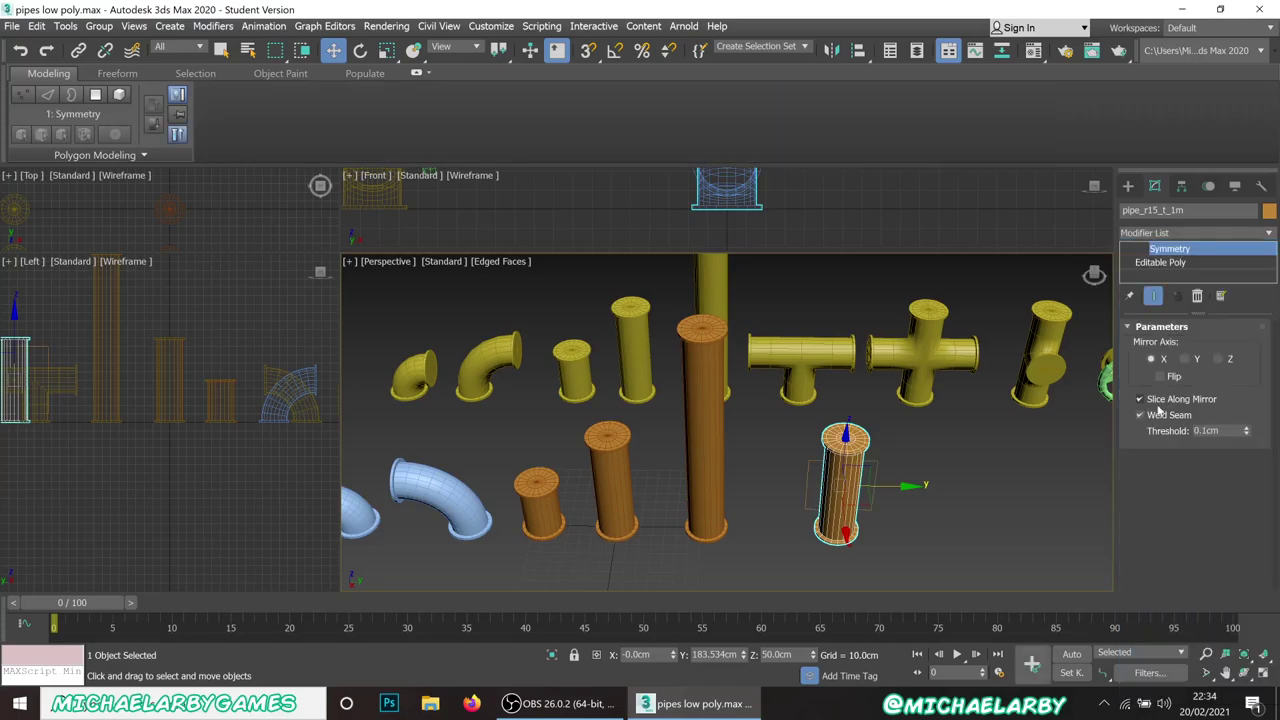
Examine the copied pipe and its Symmetry mirror plane from several angles, comparing it with the yellow reference pipes
{"action": "middle_click_drag", "start_coordinate": [1016, 488], "coordinate": [891, 476], "text": "alt"}
{"action": "scroll", "coordinate": [897, 479], "scroll_direction": "up", "scroll_amount": 2}
{"action": "scroll", "coordinate": [897, 479], "scroll_direction": "down", "scroll_amount": 2}
{"action": "scroll", "coordinate": [773, 467], "scroll_direction": "up", "scroll_amount": 2}
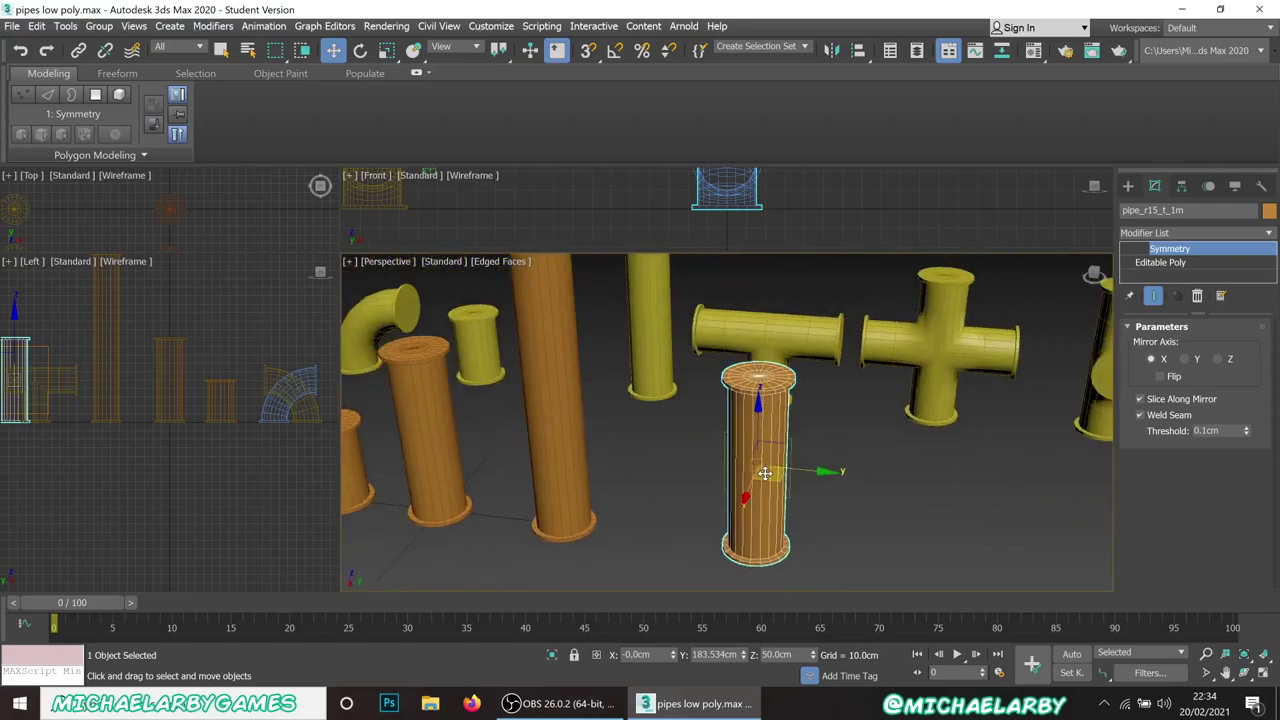
{"action": "scroll", "coordinate": [773, 467], "scroll_direction": "down", "scroll_amount": 3}
{"action": "scroll", "coordinate": [773, 467], "scroll_direction": "down", "scroll_amount": 3}
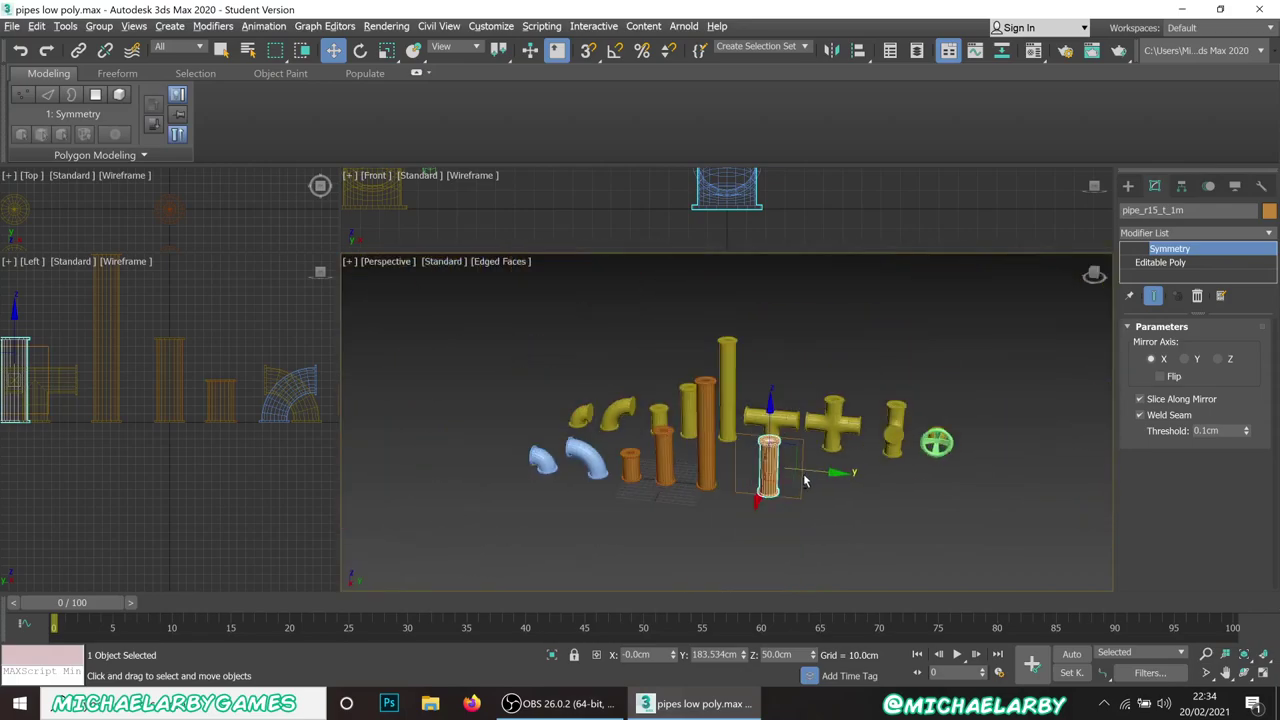
{"action": "middle_click_drag", "start_coordinate": [806, 474], "coordinate": [795, 490], "text": "alt"}
{"action": "scroll", "coordinate": [790, 485], "scroll_direction": "up", "scroll_amount": 3}
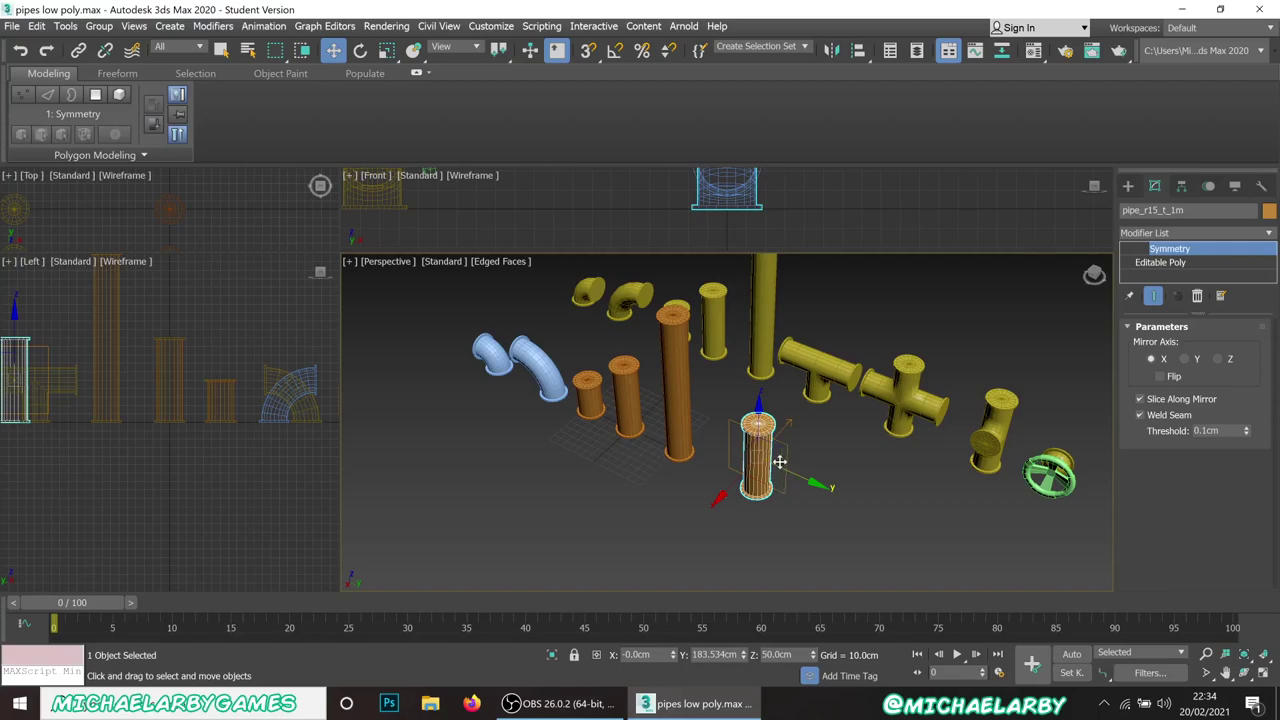
{"action": "scroll", "coordinate": [785, 461], "scroll_direction": "up", "scroll_amount": 2}
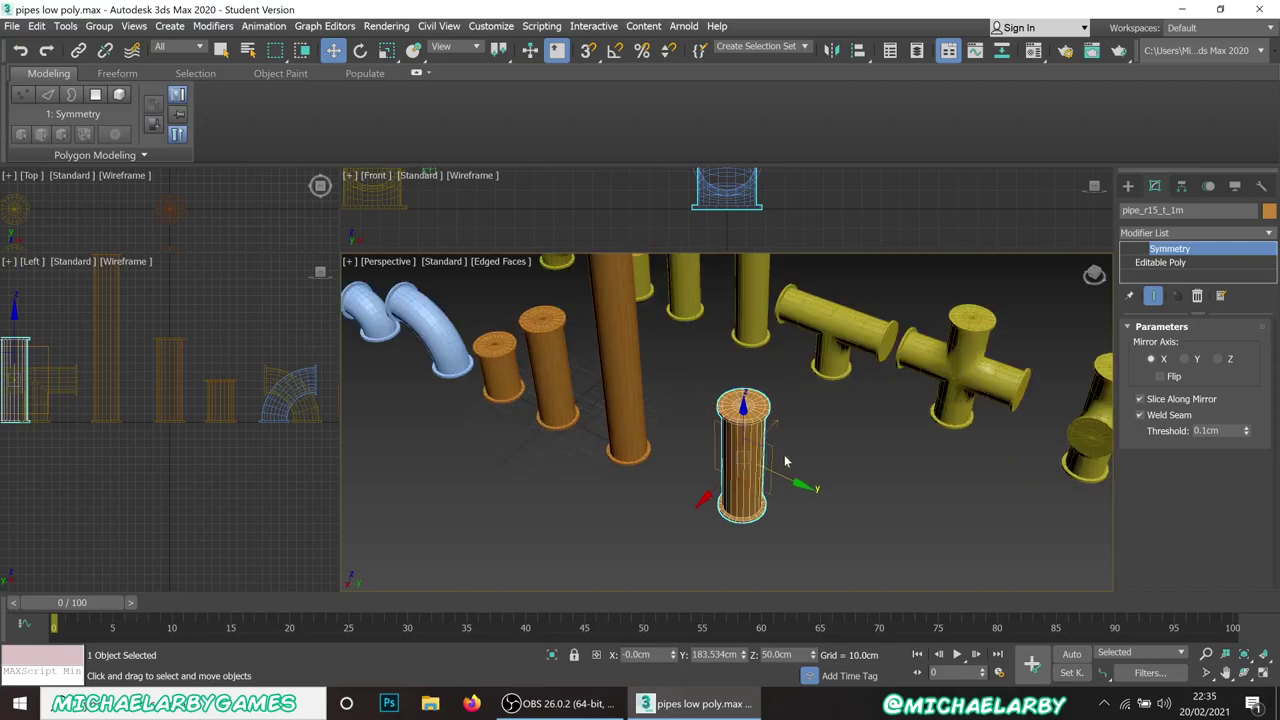
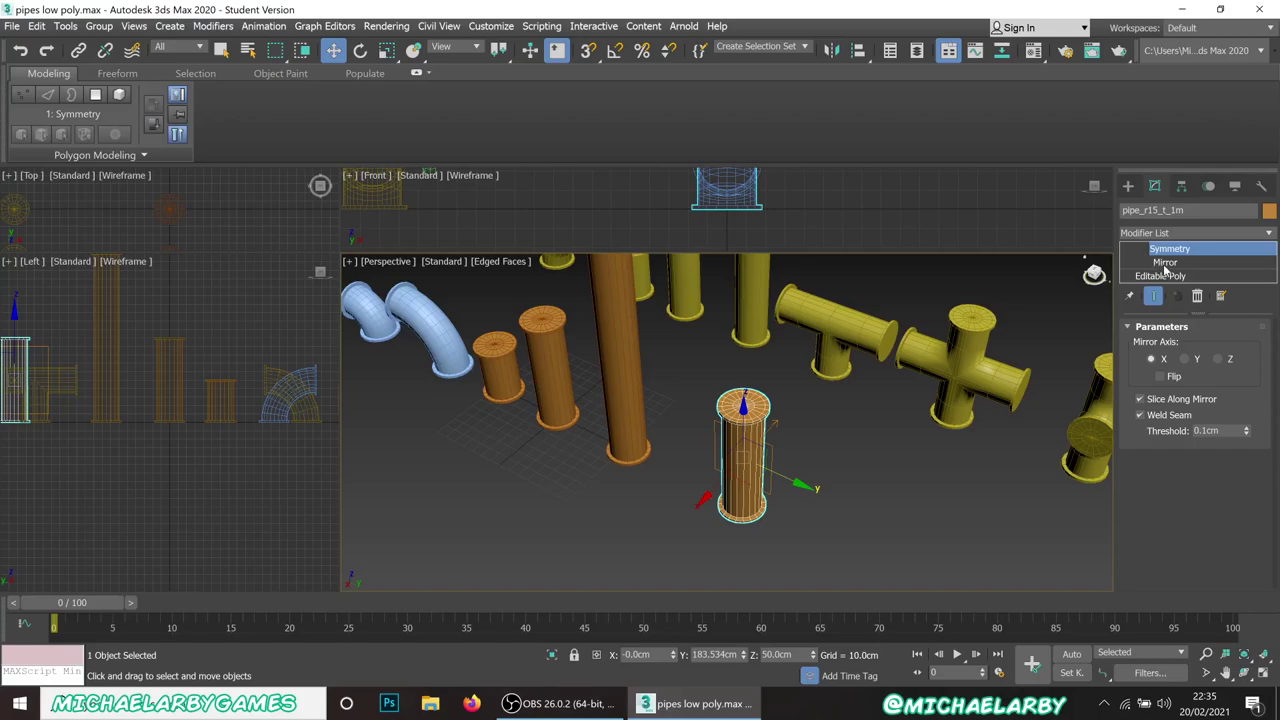
Rotate the Symmetry modifier's mirror plane with angle snap enabled so the straight pipe forms a right-angle elbow
{"action": "left_click", "coordinate": [1165, 264]}
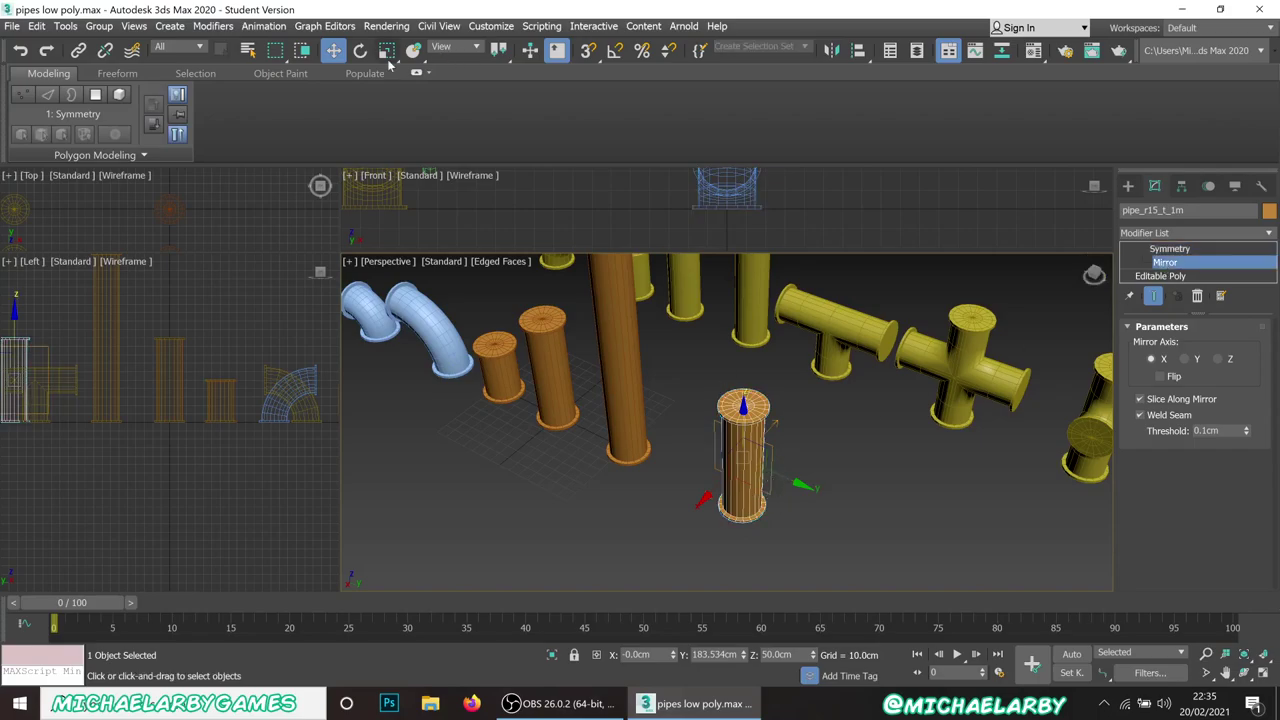
{"action": "left_click", "coordinate": [360, 50]}
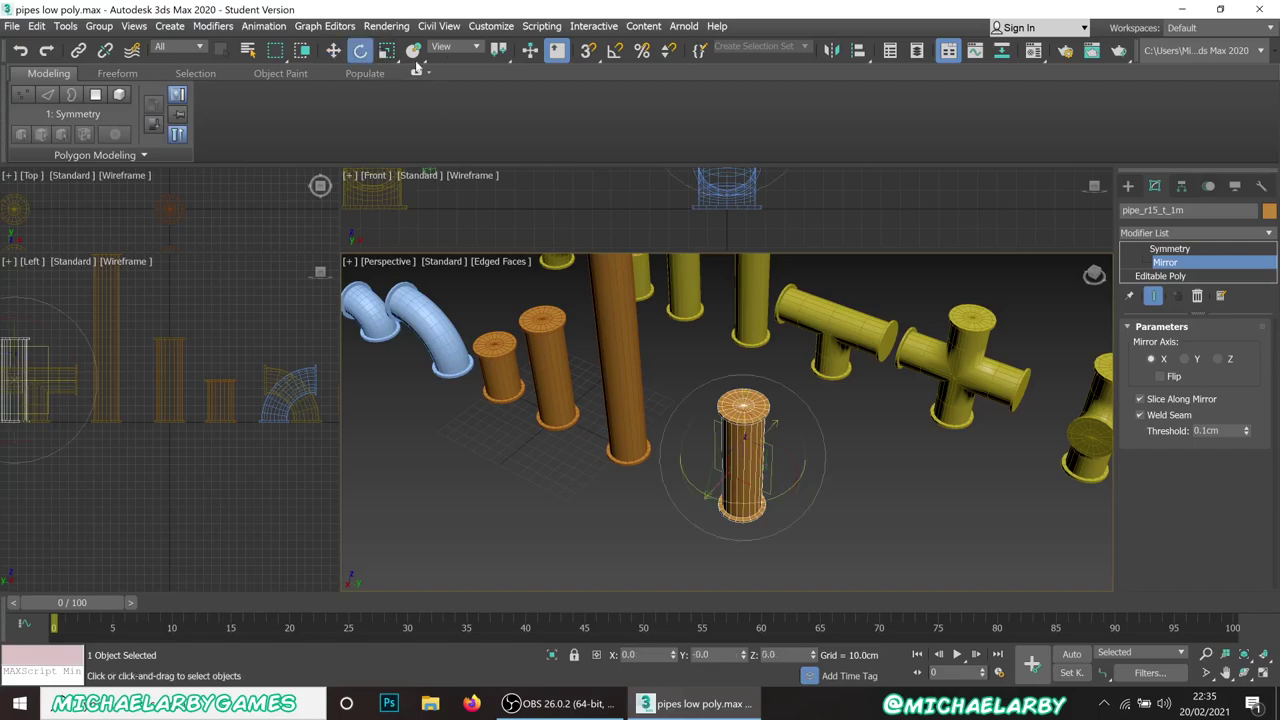
{"action": "left_click", "coordinate": [615, 52]}
{"action": "mouse_move", "coordinate": [718, 442]}
{"action": "middle_mouse_down", "text": "alt"}
{"action": "mouse_move", "coordinate": [692, 430]}
{"action": "mouse_move", "coordinate": [701, 436]}
{"action": "middle_mouse_up", "text": "alt"}
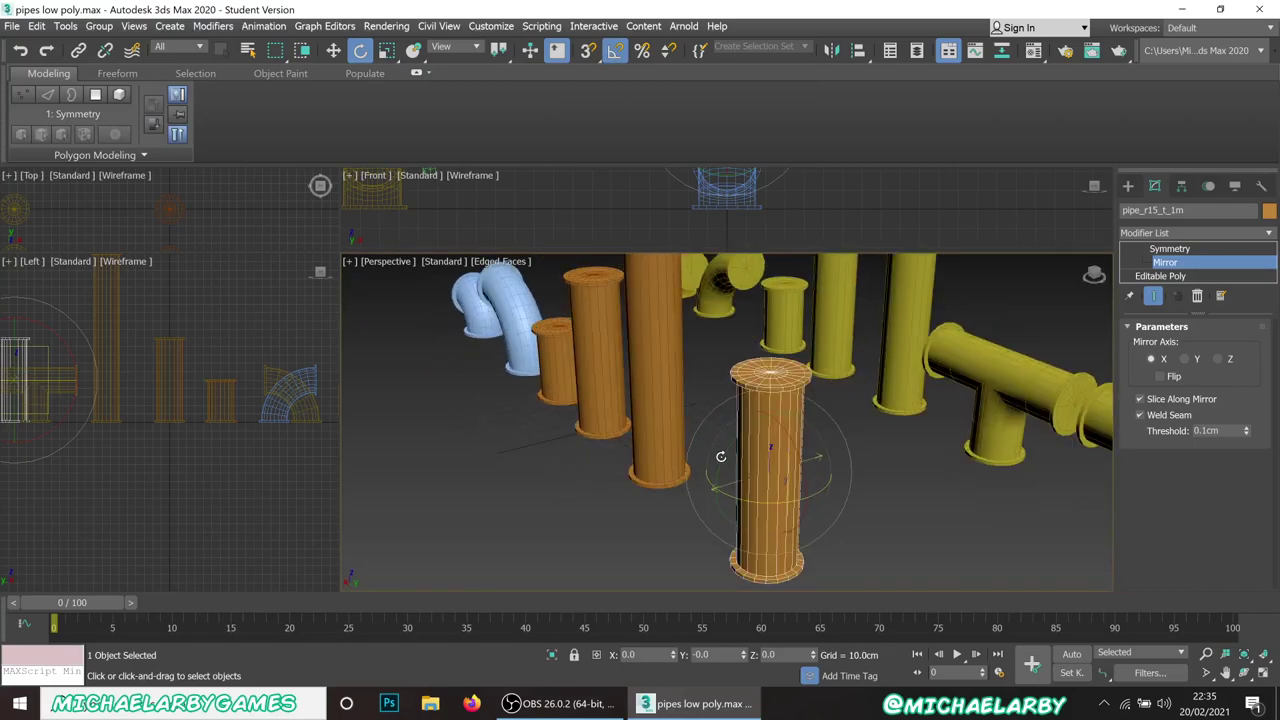
{"action": "mouse_move", "coordinate": [722, 454]}
{"action": "left_mouse_down"}
{"action": "mouse_move", "coordinate": [738, 419]}
{"action": "mouse_move", "coordinate": [714, 463]}
{"action": "mouse_move", "coordinate": [723, 503]}
{"action": "mouse_move", "coordinate": [729, 451]}
{"action": "mouse_move", "coordinate": [715, 468]}
{"action": "left_mouse_up"}
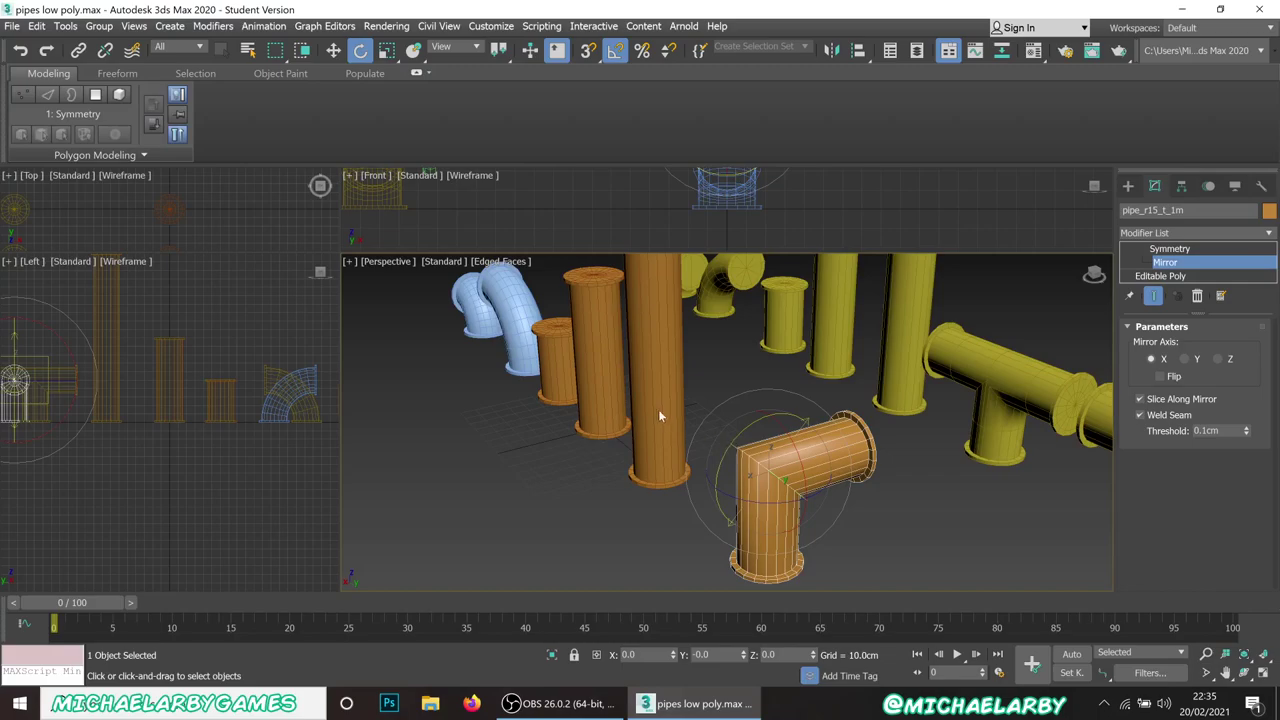
{"action": "mouse_move", "coordinate": [787, 492]}
{"action": "left_mouse_down"}
{"action": "mouse_move", "coordinate": [732, 436]}
{"action": "mouse_move", "coordinate": [820, 506]}
{"action": "mouse_move", "coordinate": [795, 473]}
{"action": "left_mouse_up"}
{"action": "mouse_move", "coordinate": [795, 473]}
{"action": "middle_mouse_down", "text": "alt"}
{"action": "mouse_move", "coordinate": [745, 478]}
{"action": "mouse_move", "coordinate": [760, 450]}
{"action": "mouse_move", "coordinate": [835, 466]}
{"action": "mouse_move", "coordinate": [785, 469]}
{"action": "middle_mouse_up", "text": "alt"}
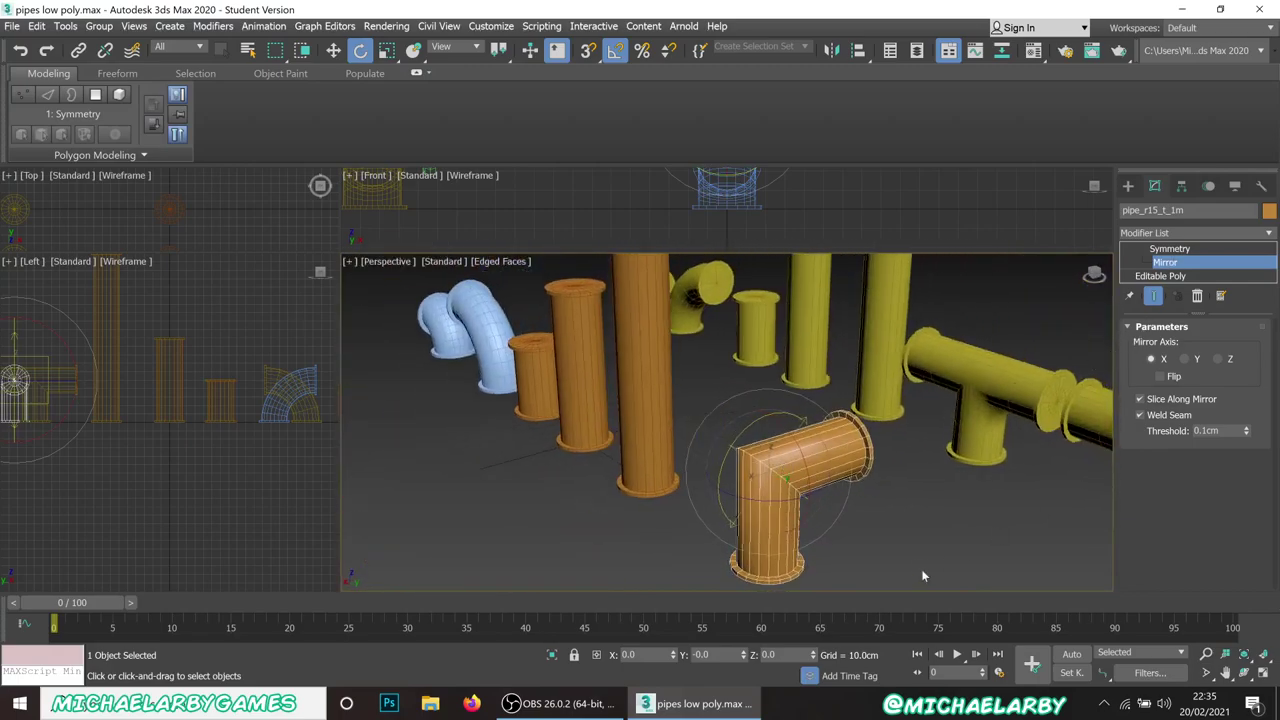
Return to the pipe's top level and convert the mirrored elbow to an Editable Poly
{"action": "right_click", "coordinate": [911, 516]}
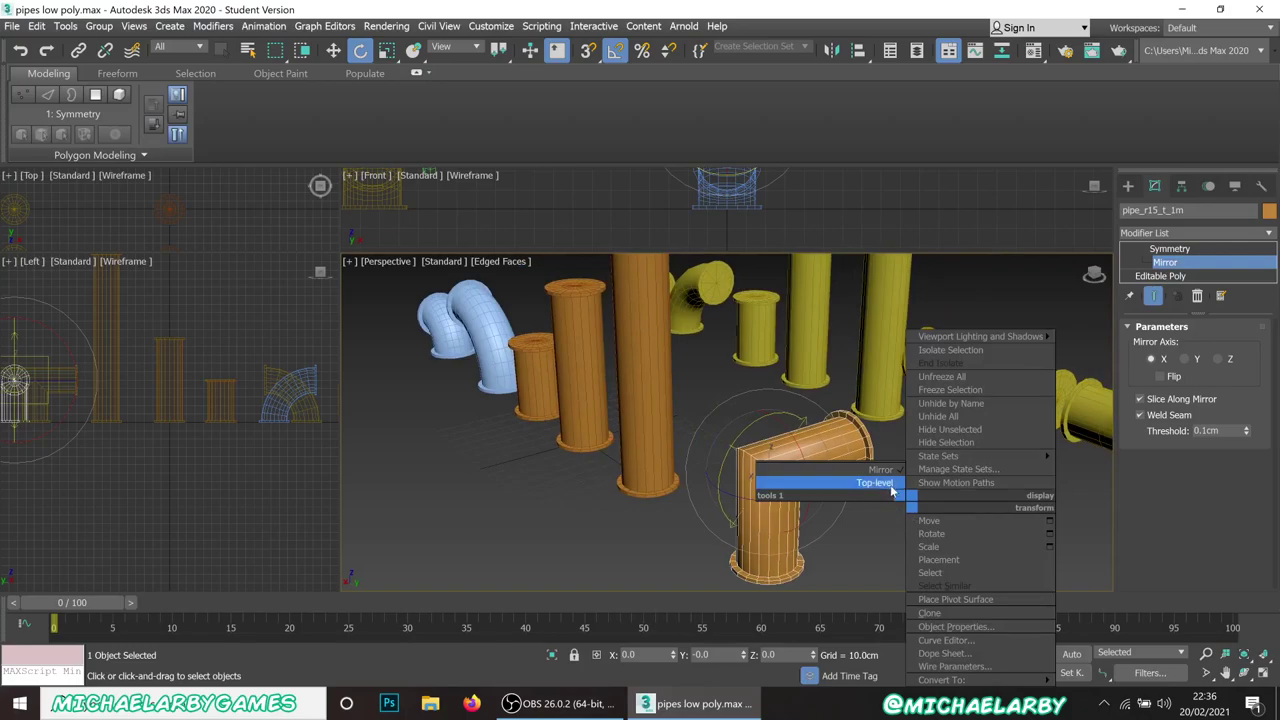
{"action": "left_click", "coordinate": [885, 492]}
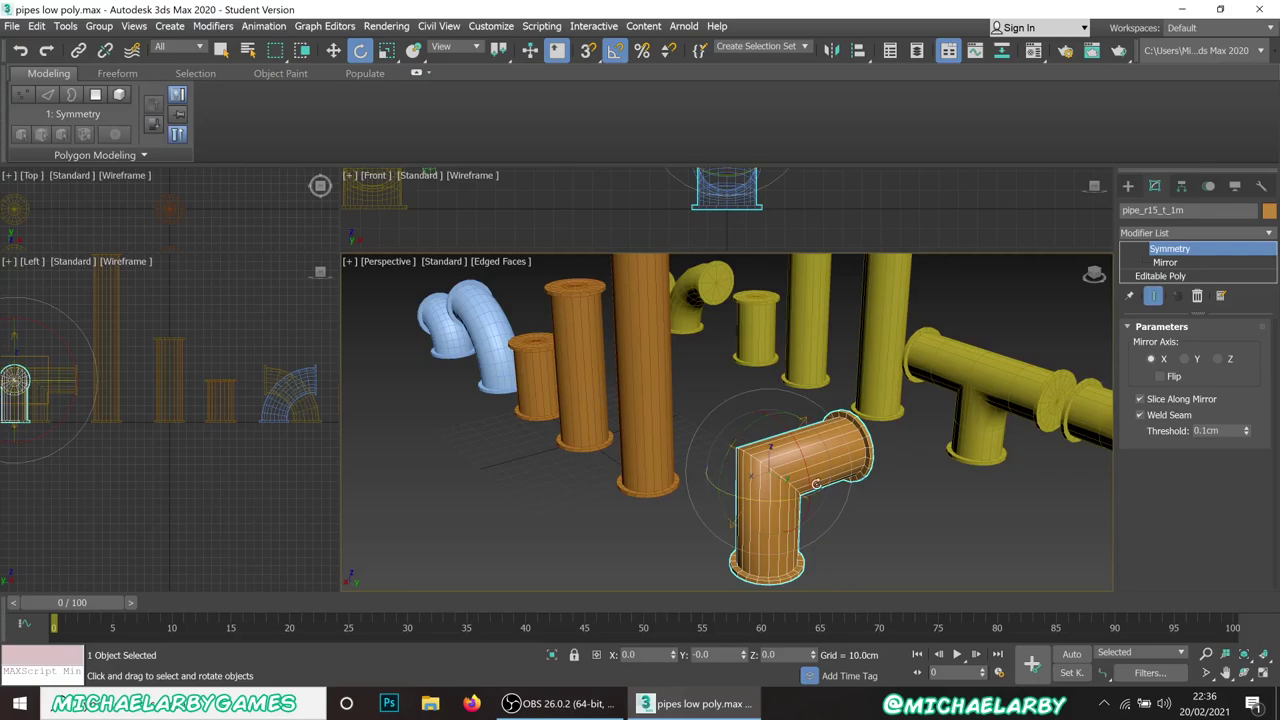
{"action": "right_click", "coordinate": [792, 477]}
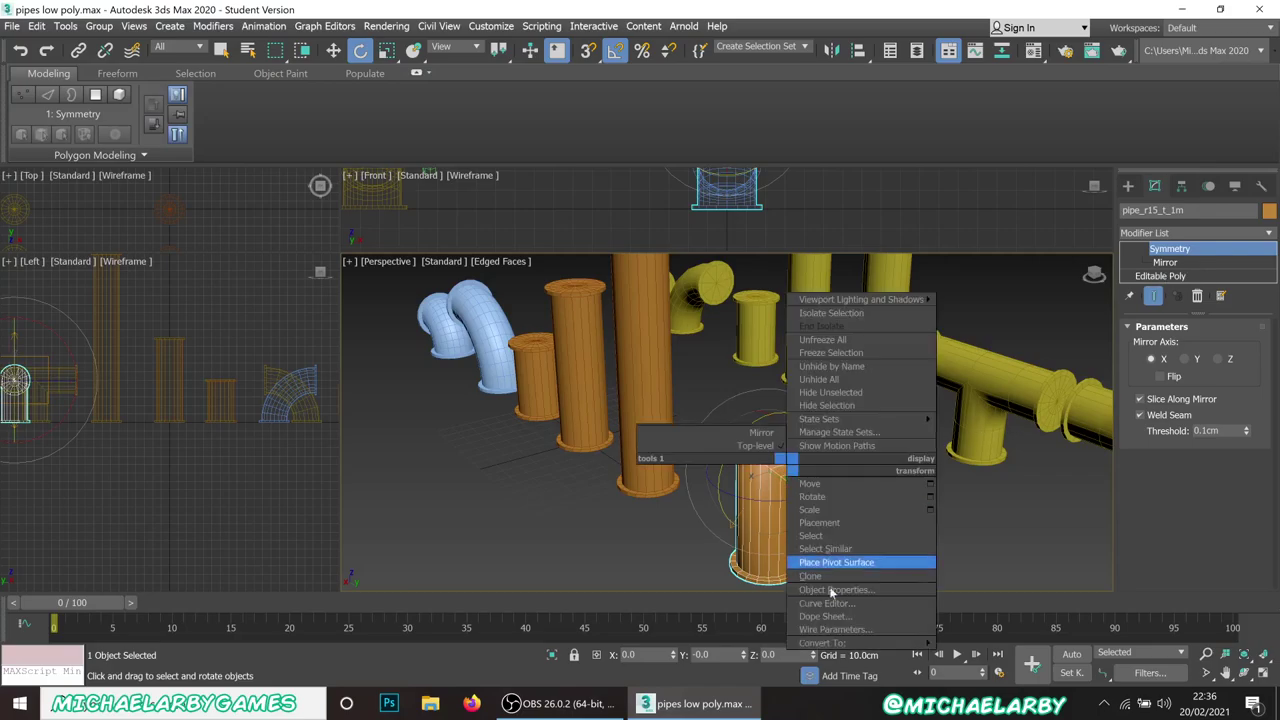
{"action": "mouse_move", "coordinate": [825, 642]}
{"action": "left_click", "coordinate": [962, 656]}
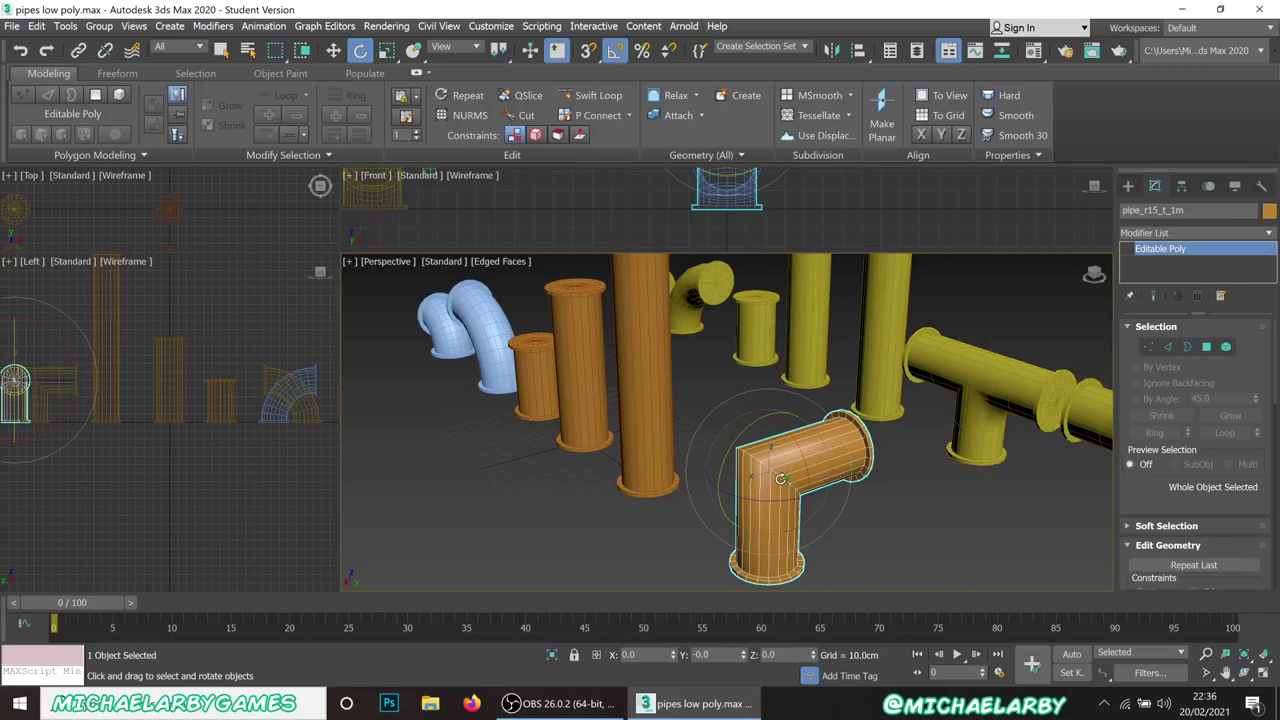
{"action": "mouse_move", "coordinate": [782, 476]}
{"action": "middle_mouse_down", "text": "alt"}
{"action": "mouse_move", "coordinate": [711, 466]}
{"action": "mouse_move", "coordinate": [771, 470]}
{"action": "middle_mouse_up", "text": "alt"}
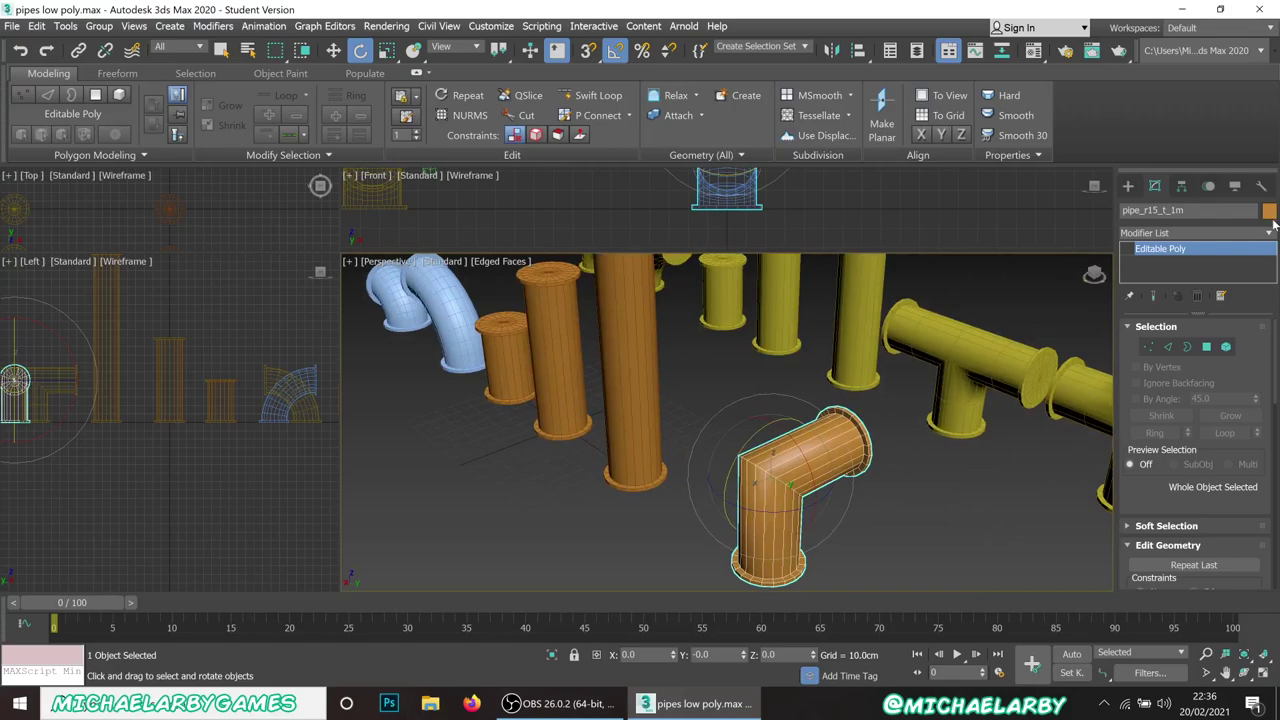
Apply another Symmetry modifier to the right-angle elbow pipe_r15_t_1m
{"action": "middle_click_drag", "start_coordinate": [920, 423], "coordinate": [925, 420], "text": "alt"}
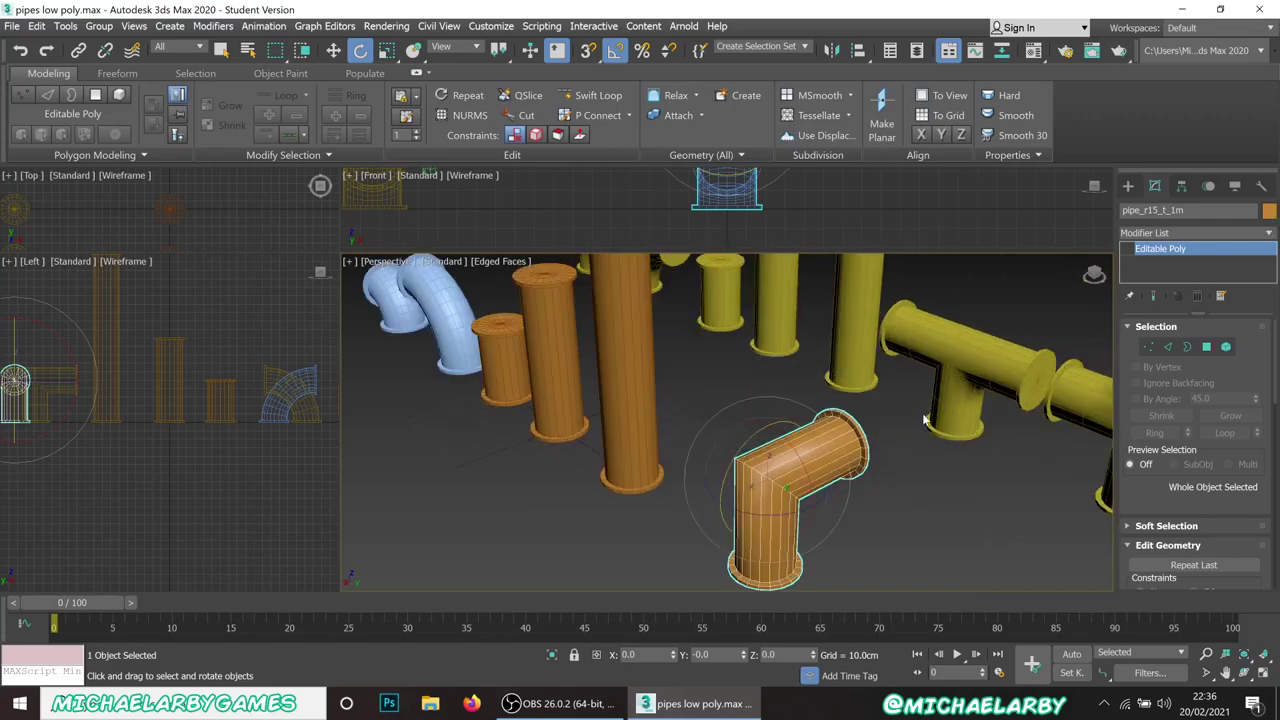
{"action": "left_click", "coordinate": [1270, 236]}
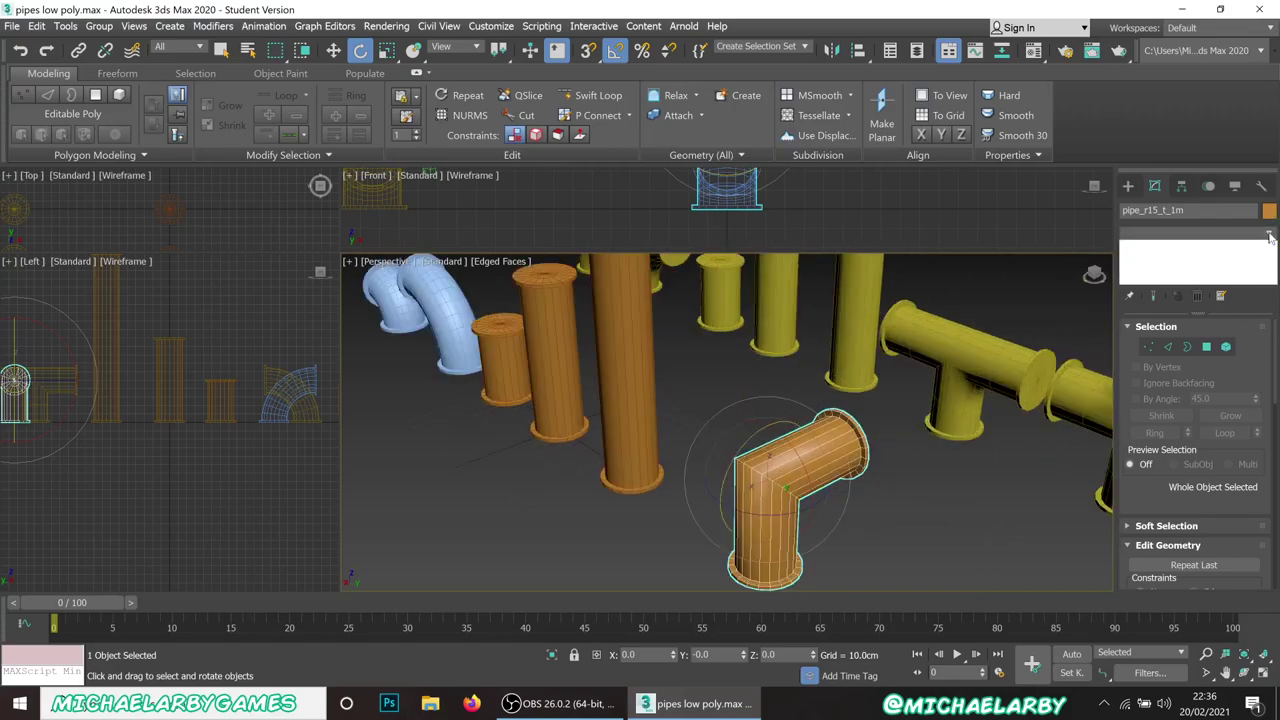
{"action": "scroll", "coordinate": [1236, 572], "scroll_direction": "down", "scroll_amount": 15}
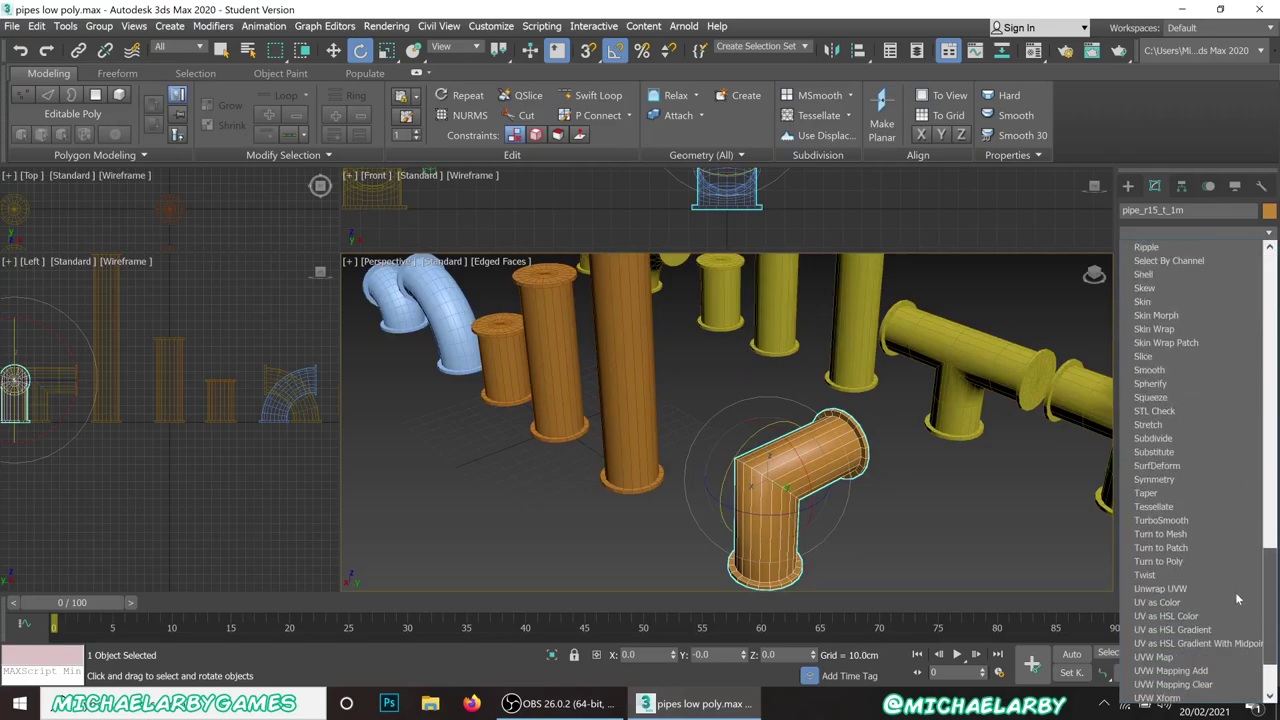
{"action": "scroll", "coordinate": [1235, 592], "scroll_direction": "down", "scroll_amount": 2}
{"action": "left_click", "coordinate": [1168, 465]}
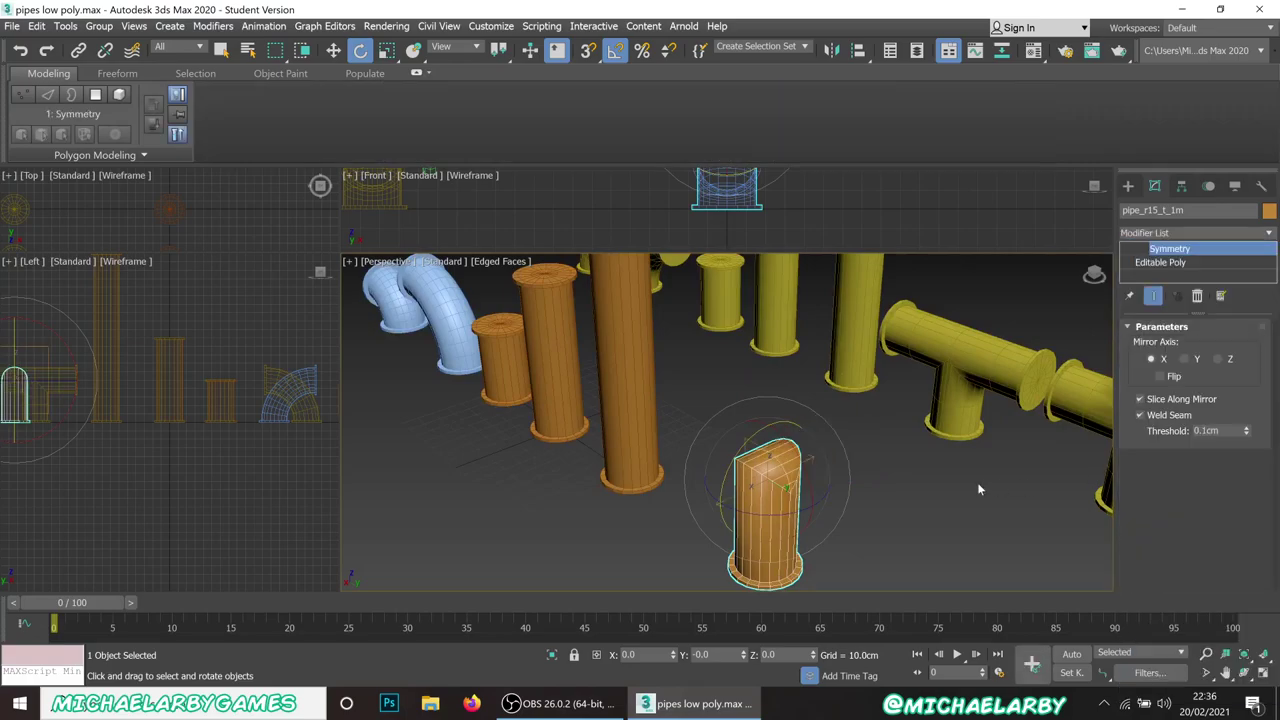
Flip the elbow's symmetry on the X mirror axis so the pipe forms a full T-junction
{"action": "middle_click_drag", "start_coordinate": [875, 478], "coordinate": [859, 400], "text": "alt"}
{"action": "scroll", "coordinate": [859, 400], "scroll_direction": "up", "scroll_amount": 2}
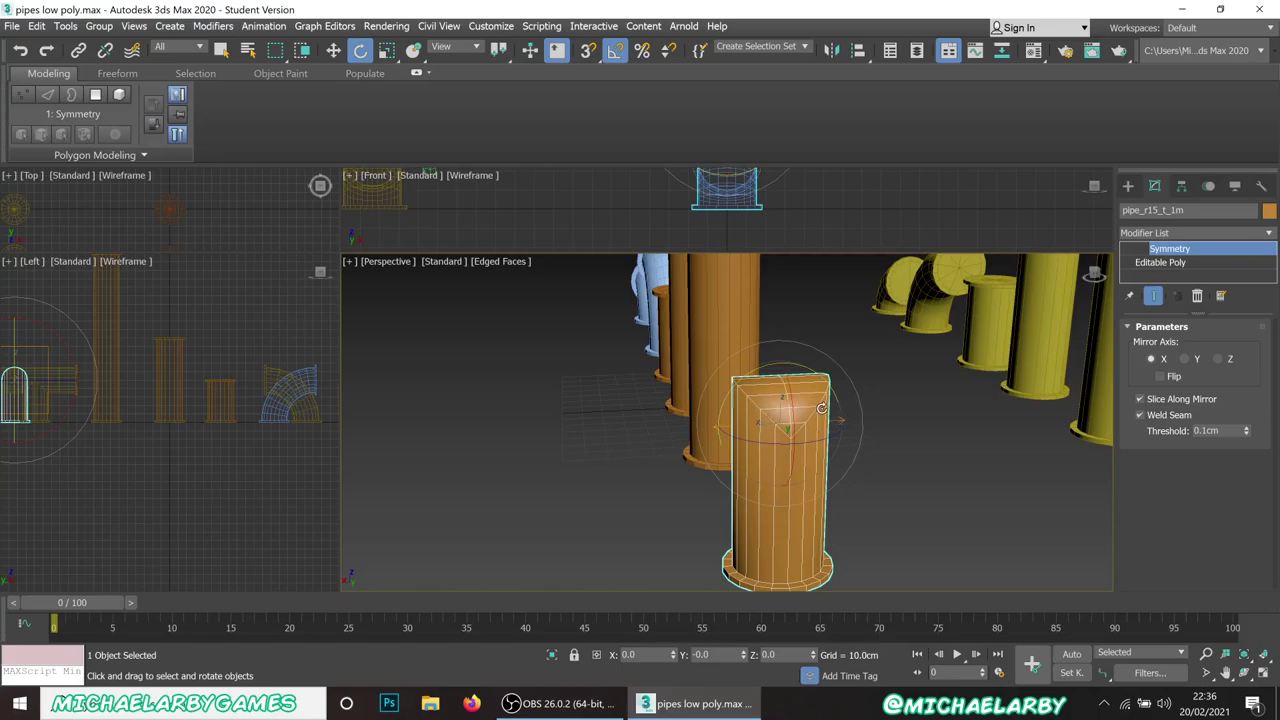
{"action": "left_click", "coordinate": [1161, 376]}
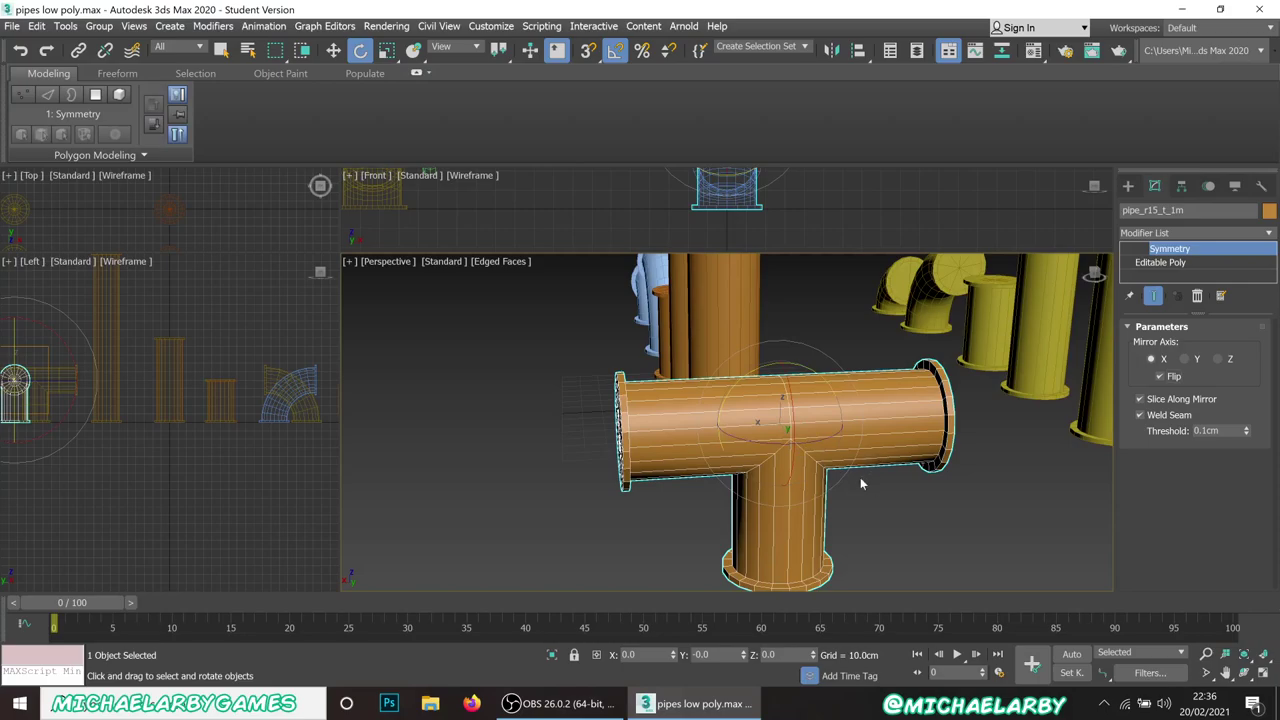
Check the T-junction's seam and end caps, convert the pipe to an Editable Poly, and deselect it
{"action": "scroll", "coordinate": [796, 451], "scroll_direction": "up", "scroll_amount": 3}
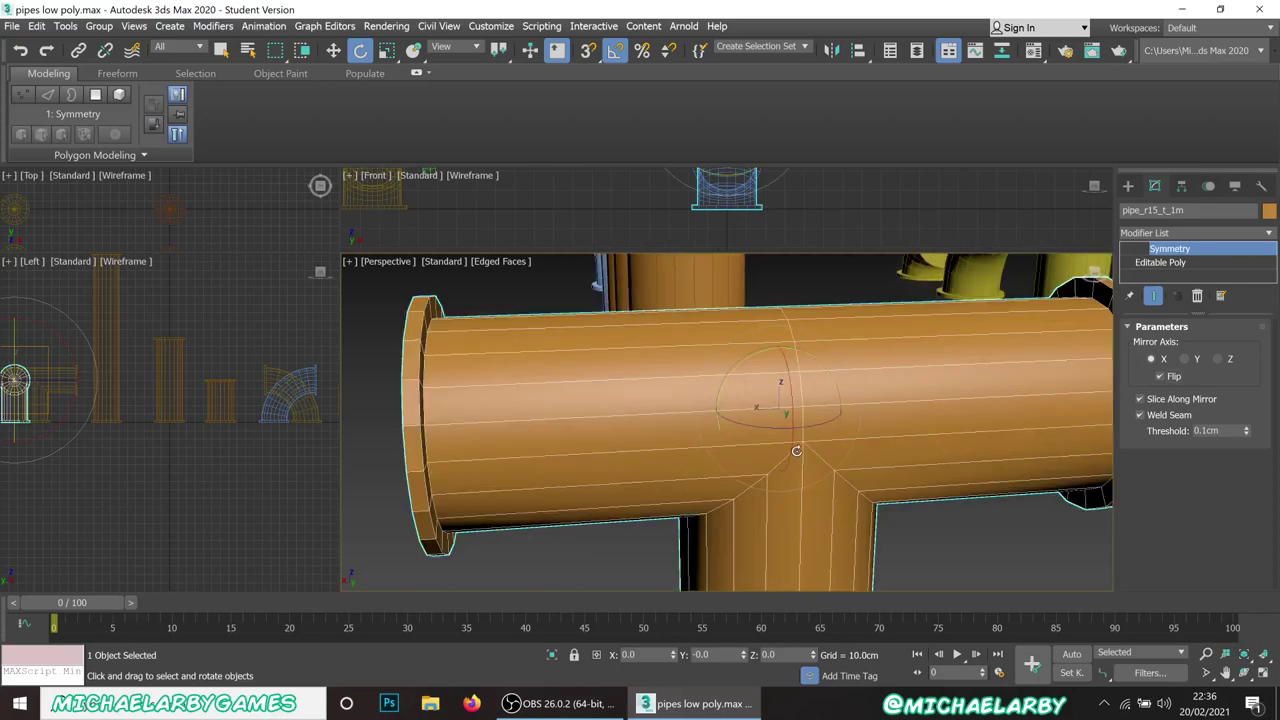
{"action": "middle_click_drag", "start_coordinate": [820, 444], "coordinate": [870, 452], "text": "alt"}
{"action": "middle_click_drag", "start_coordinate": [590, 371], "coordinate": [591, 415]}
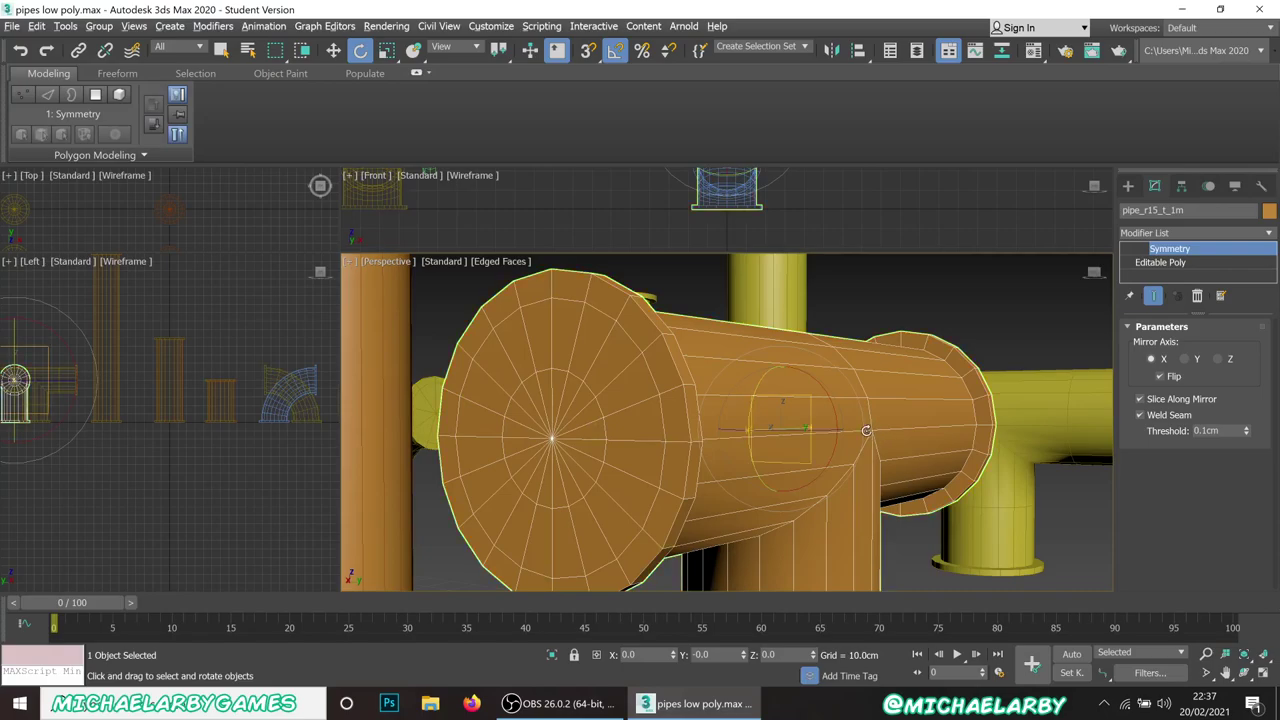
{"action": "middle_click_drag", "start_coordinate": [873, 430], "coordinate": [717, 406], "text": "alt"}
{"action": "scroll", "coordinate": [811, 427], "scroll_direction": "down", "scroll_amount": 5}
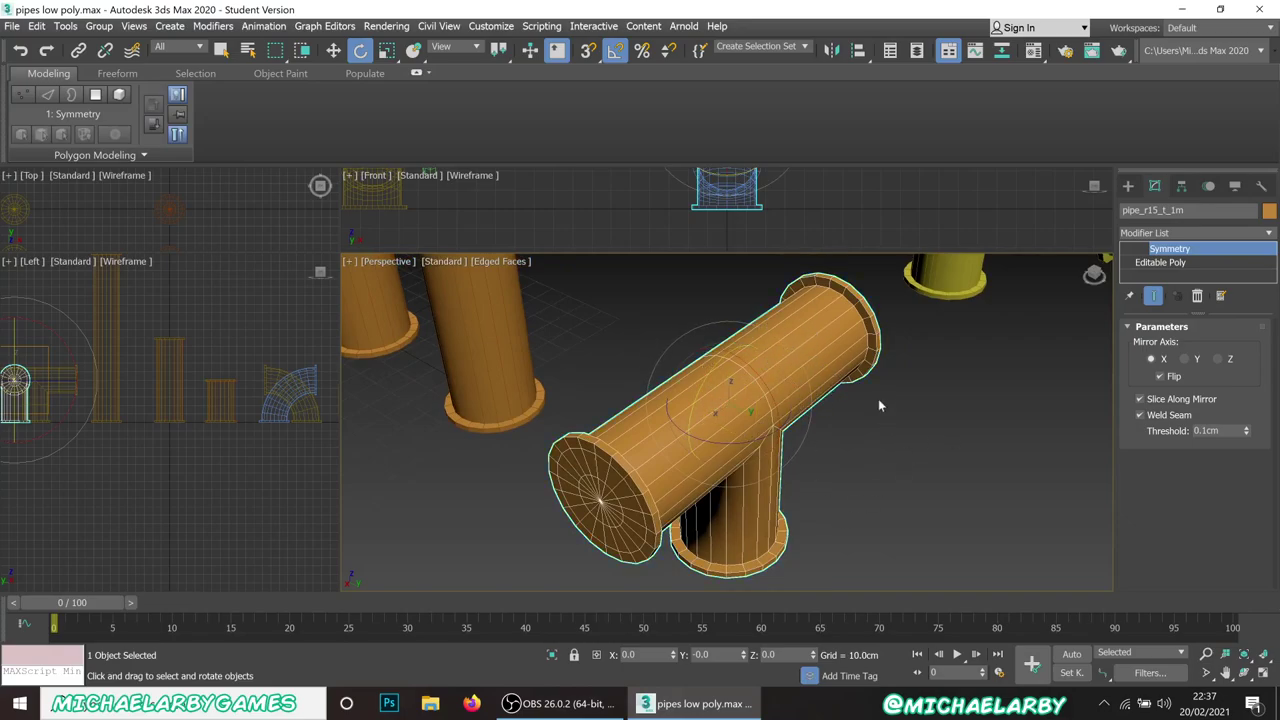
{"action": "right_click", "coordinate": [788, 374]}
{"action": "mouse_move", "coordinate": [850, 558]}
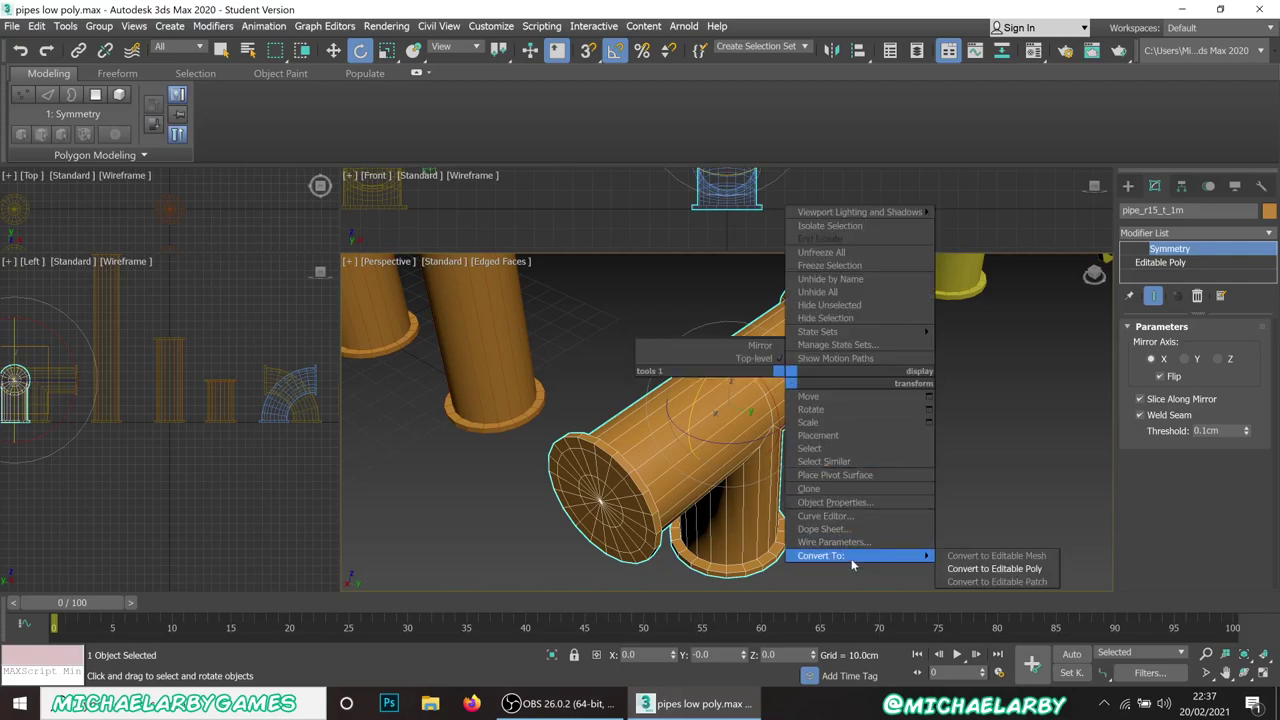
{"action": "left_click", "coordinate": [973, 569]}
{"action": "left_click", "coordinate": [908, 517]}
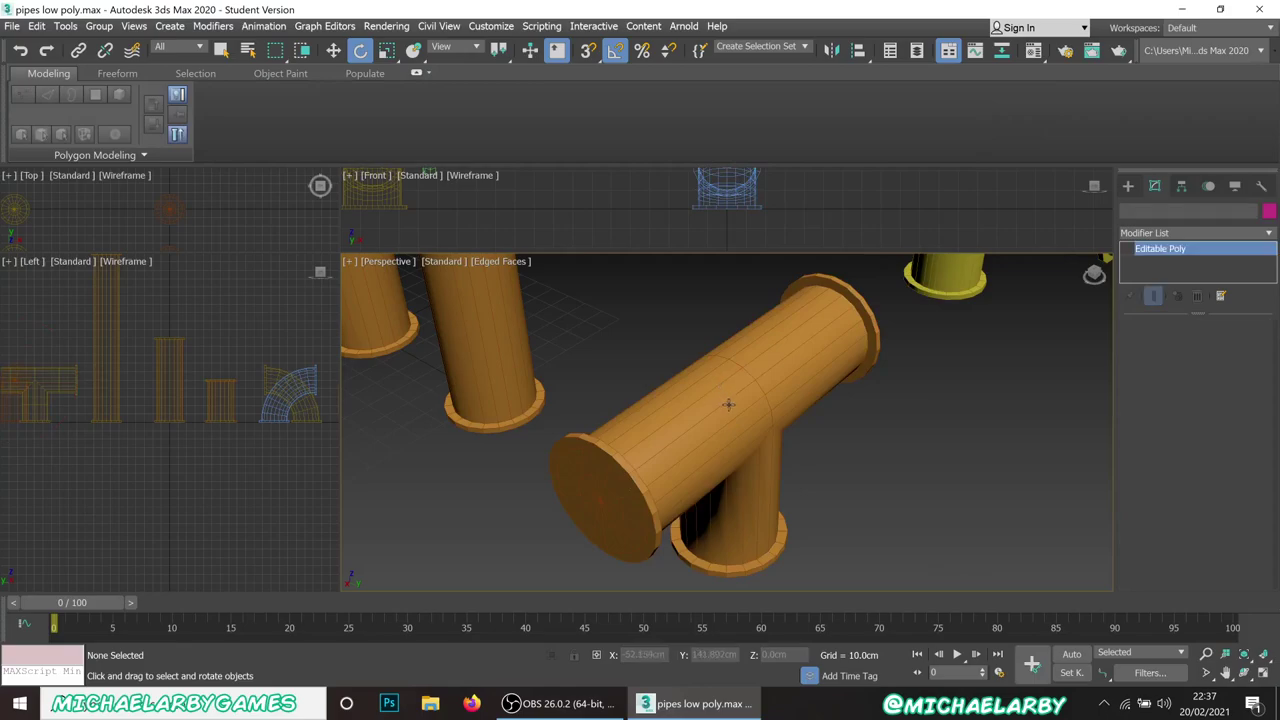
Rotate the T-junction -90 degrees about the Z axis to match the yellow T reference's orientation
{"action": "left_click", "coordinate": [706, 424]}
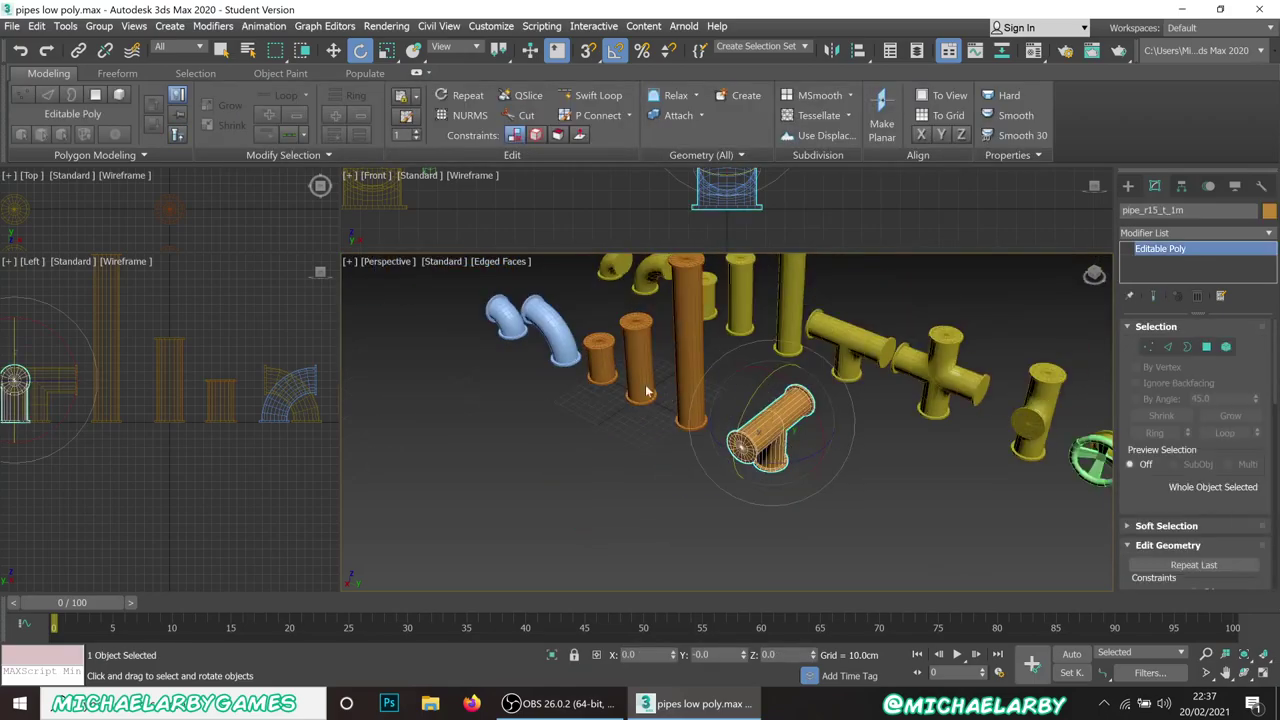
{"action": "left_click", "coordinate": [560, 328]}
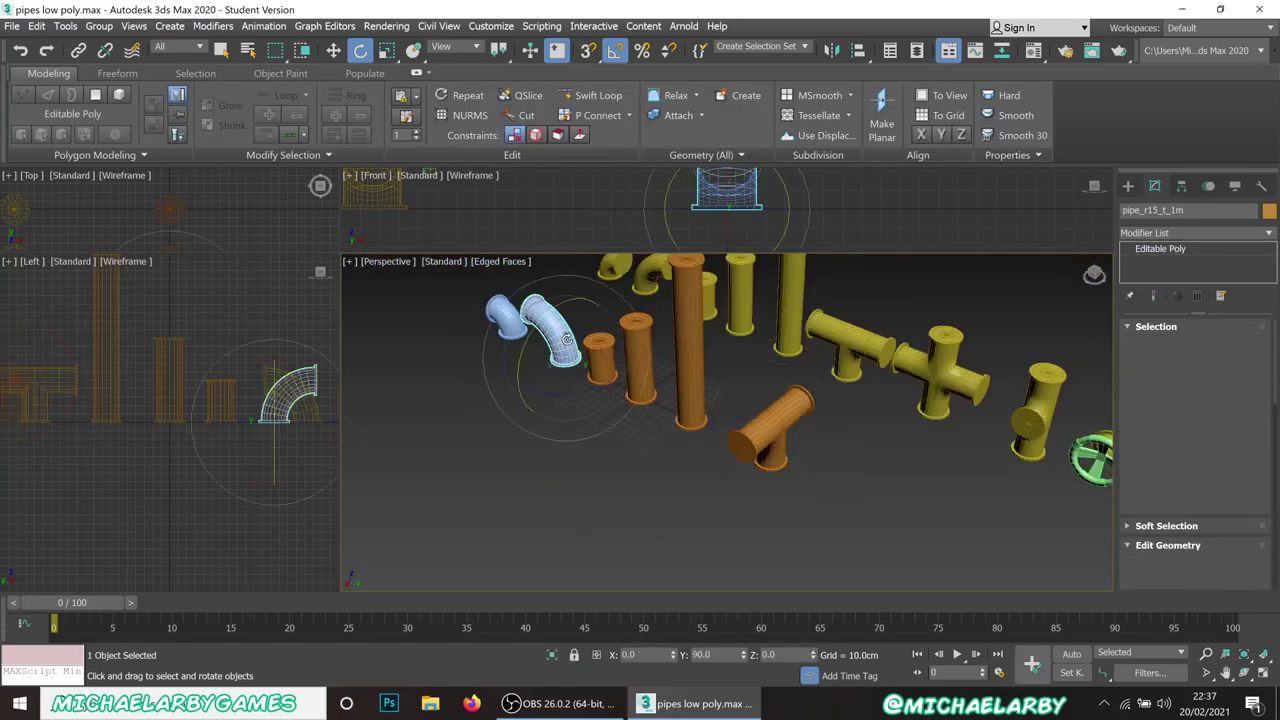
{"action": "scroll", "coordinate": [776, 410], "scroll_direction": "up", "scroll_amount": 2}
{"action": "scroll", "coordinate": [775, 427], "scroll_direction": "up", "scroll_amount": 2}
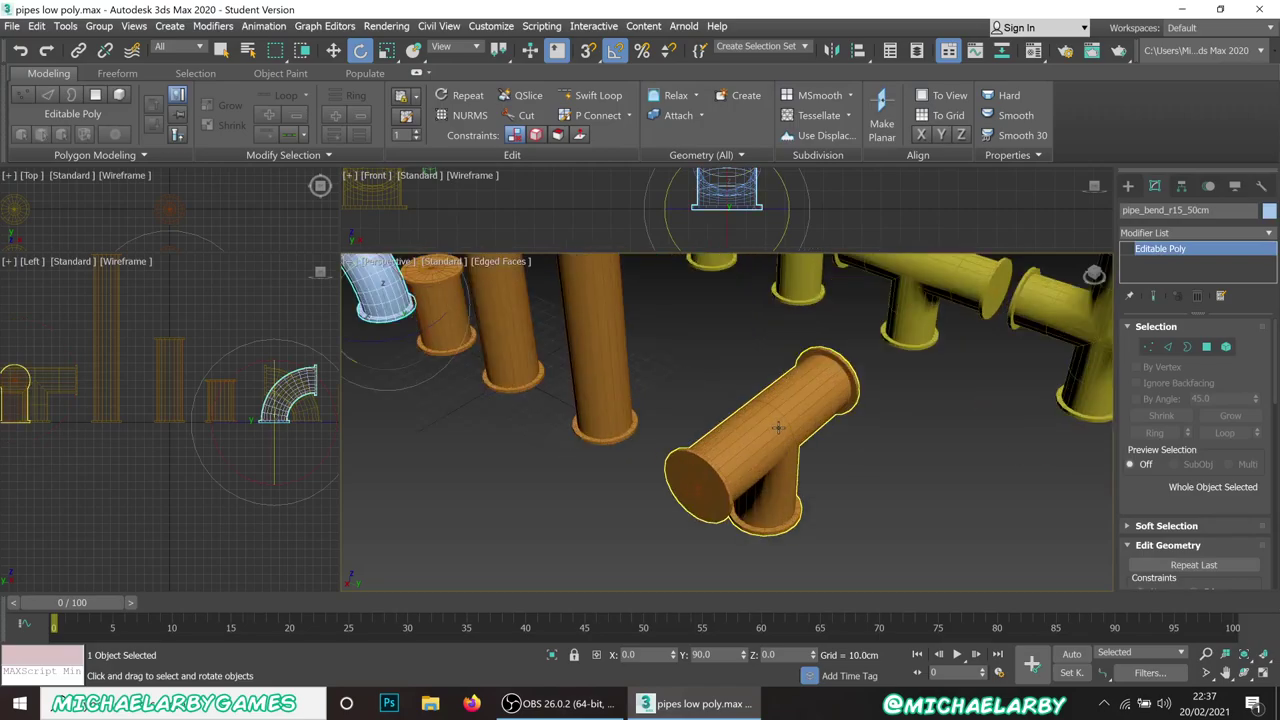
{"action": "scroll", "coordinate": [776, 429], "scroll_direction": "down", "scroll_amount": 2}
{"action": "left_click", "coordinate": [790, 453]}
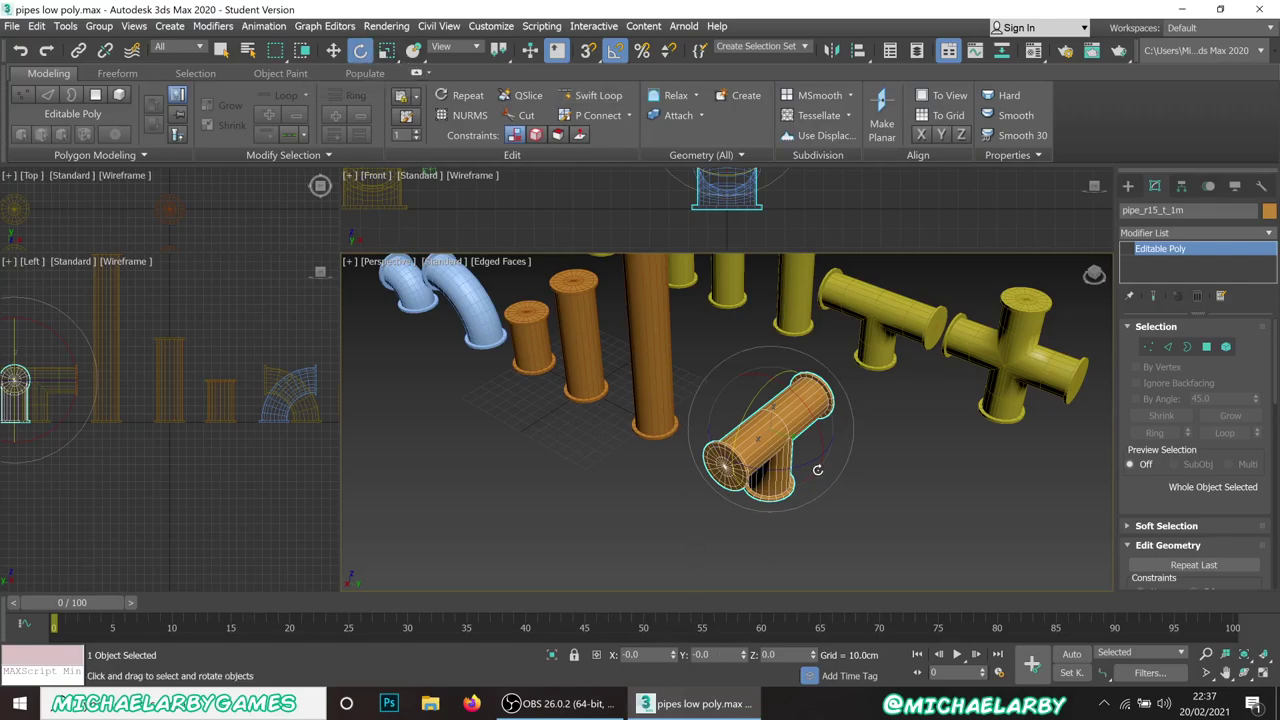
{"action": "left_click_drag", "start_coordinate": [806, 464], "coordinate": [783, 470]}
{"action": "left_click", "coordinate": [879, 527]}
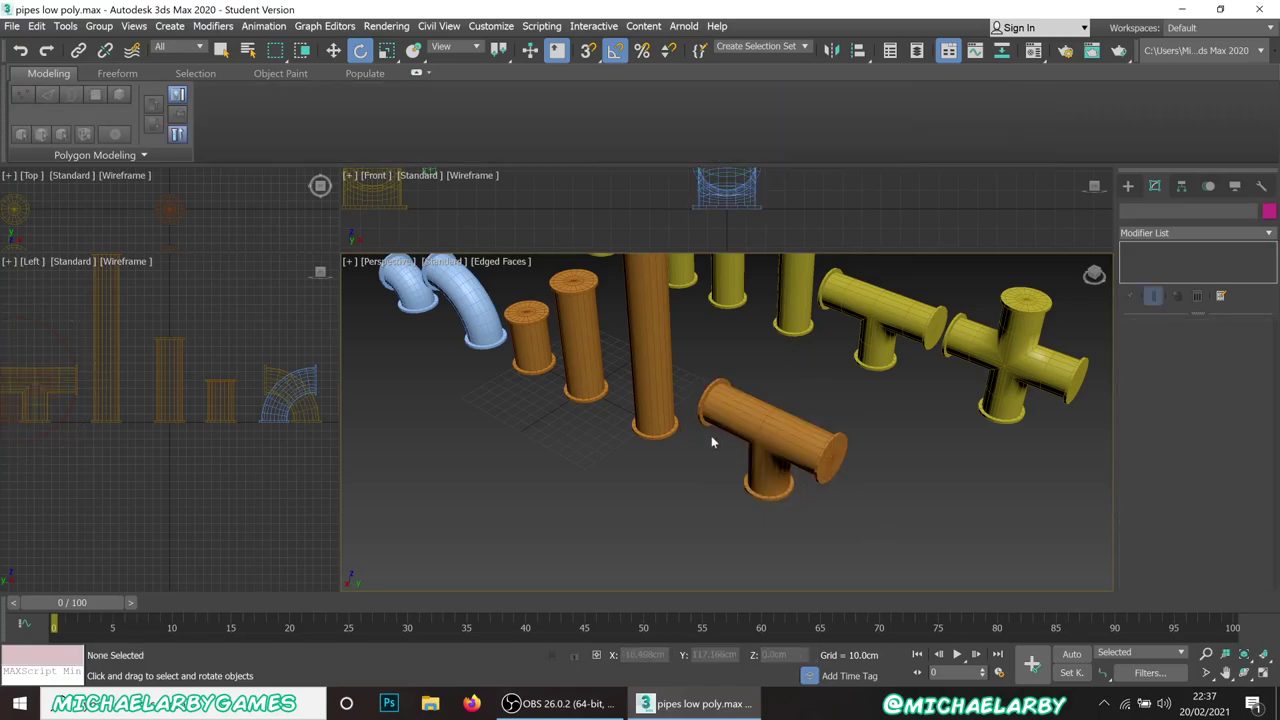
Copy the T-junction about 135 cm along the Y axis as a single copy named pipe_r15_cross_1m
{"action": "middle_click_drag", "start_coordinate": [711, 435], "coordinate": [500, 463], "text": "alt"}
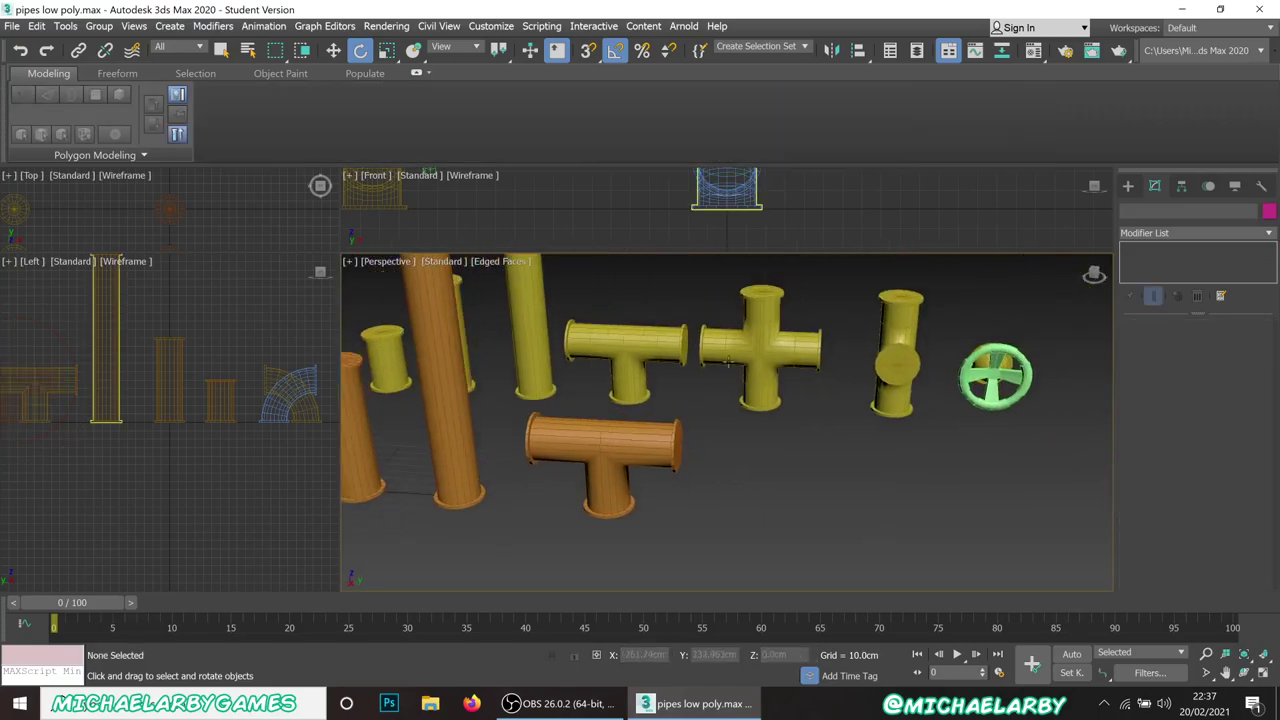
{"action": "left_click", "coordinate": [778, 344]}
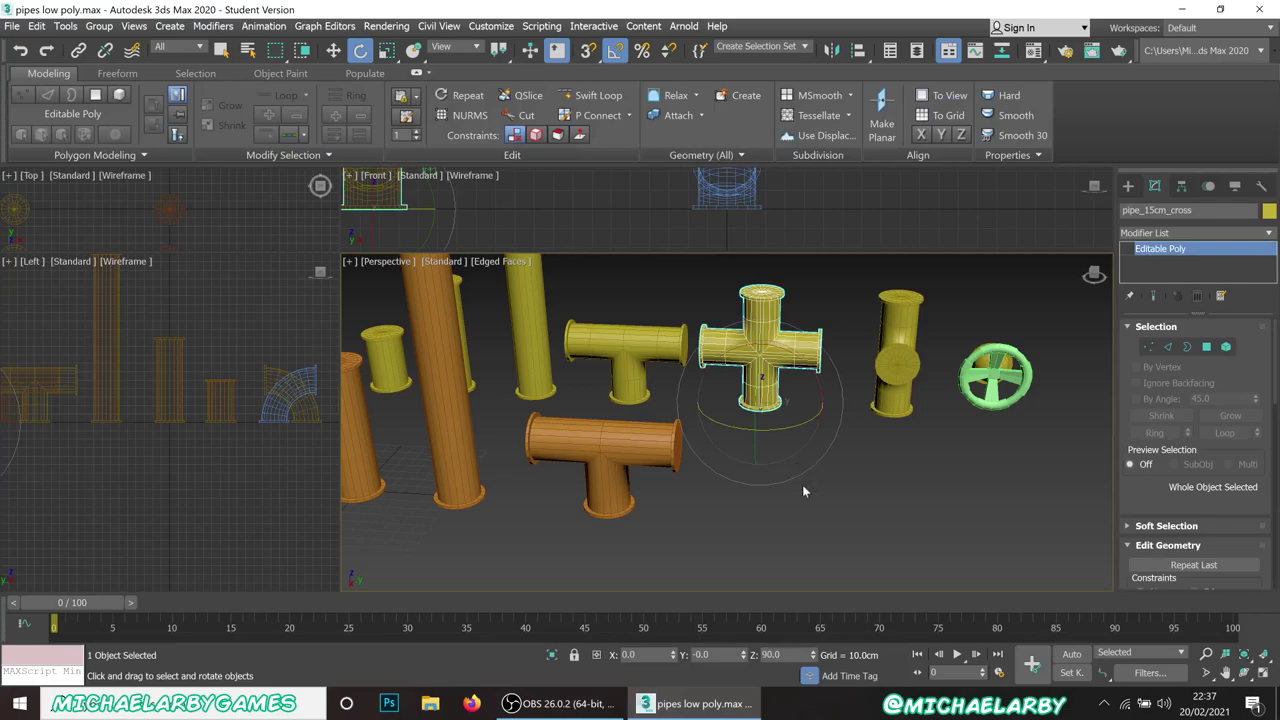
{"action": "left_click", "coordinate": [636, 485]}
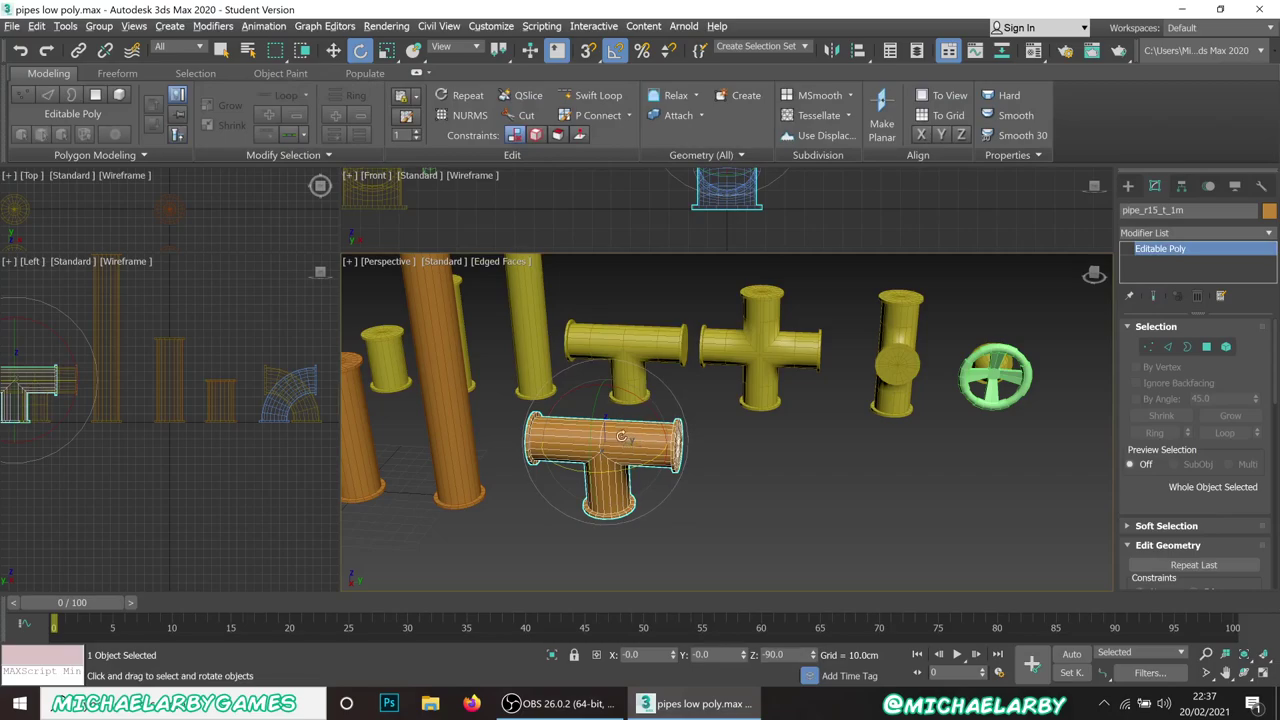
{"action": "mouse_move", "coordinate": [621, 437]}
{"action": "middle_mouse_down", "text": "alt"}
{"action": "mouse_move", "coordinate": [600, 425]}
{"action": "mouse_move", "coordinate": [640, 450]}
{"action": "mouse_move", "coordinate": [605, 430]}
{"action": "mouse_move", "coordinate": [625, 440]}
{"action": "middle_mouse_up", "text": "alt"}
{"action": "scroll", "coordinate": [625, 440], "scroll_direction": "up", "scroll_amount": 2}
{"action": "scroll", "coordinate": [629, 439], "scroll_direction": "down", "scroll_amount": 1}
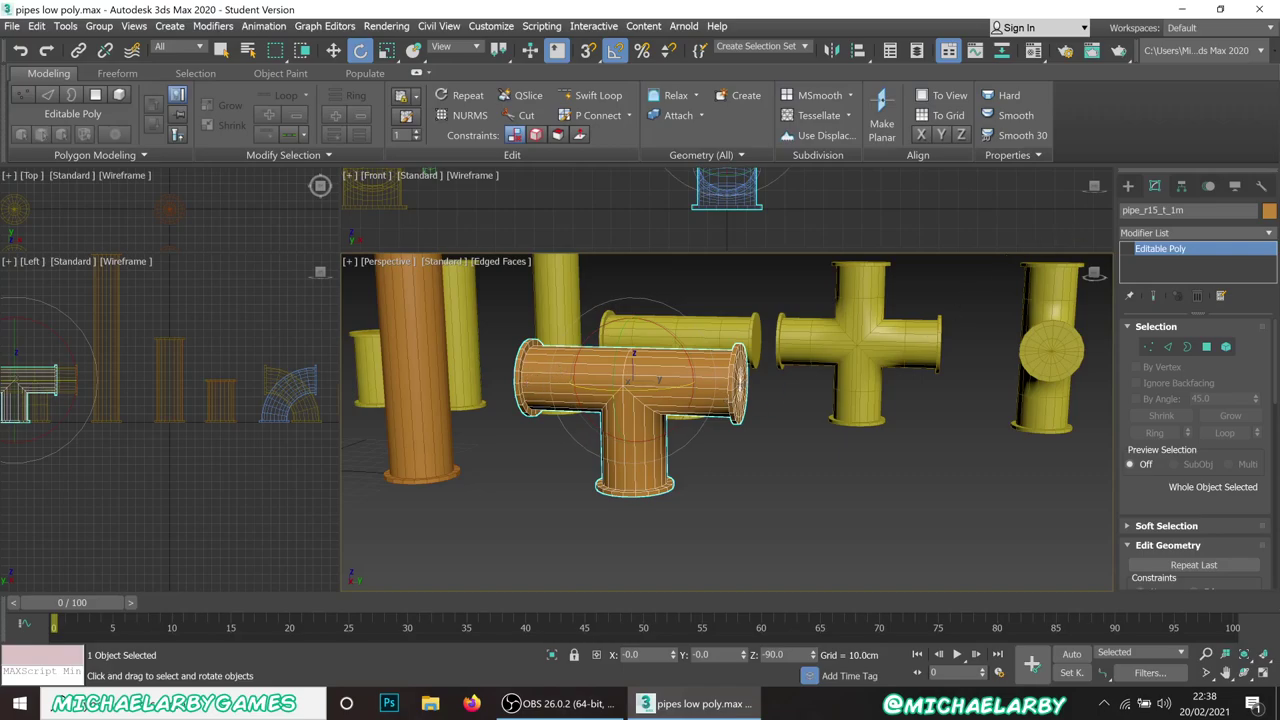
{"action": "left_click", "coordinate": [336, 55]}
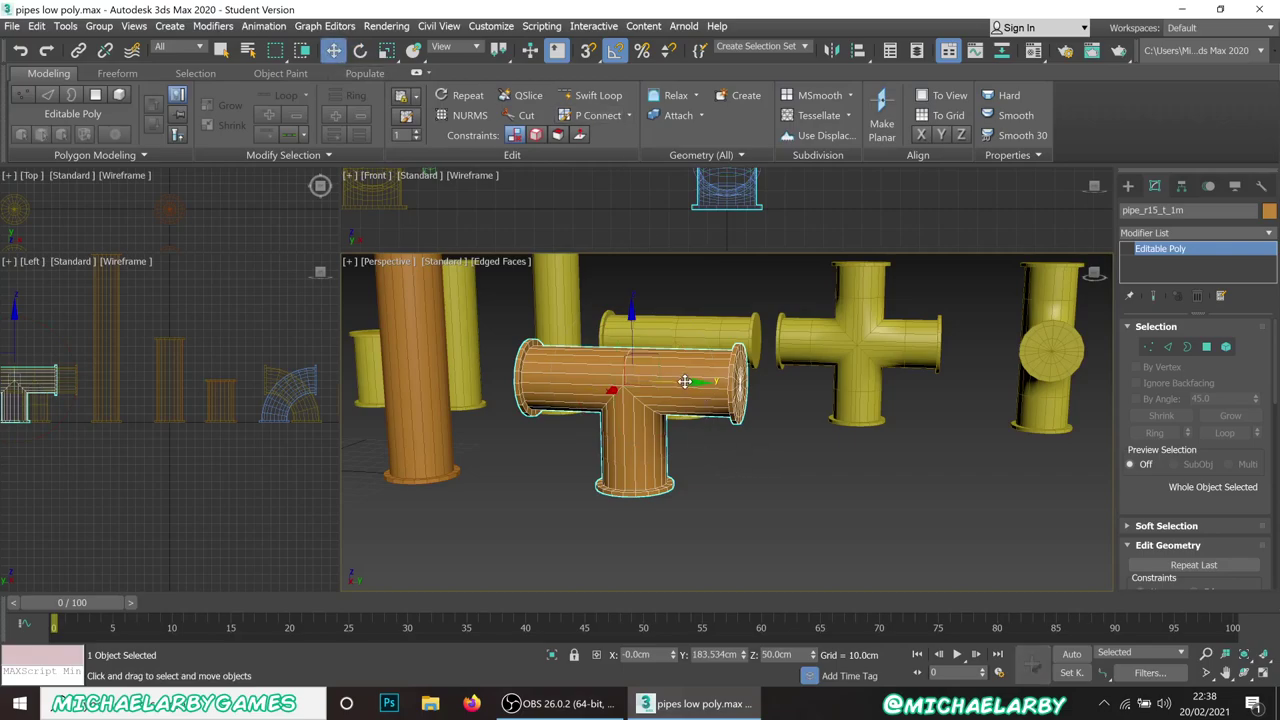
{"action": "mouse_move", "coordinate": [687, 396]}
{"action": "left_mouse_down", "text": "shift"}
{"action": "mouse_move", "coordinate": [900, 388]}
{"action": "mouse_move", "coordinate": [984, 411]}
{"action": "left_mouse_up", "text": "shift"}
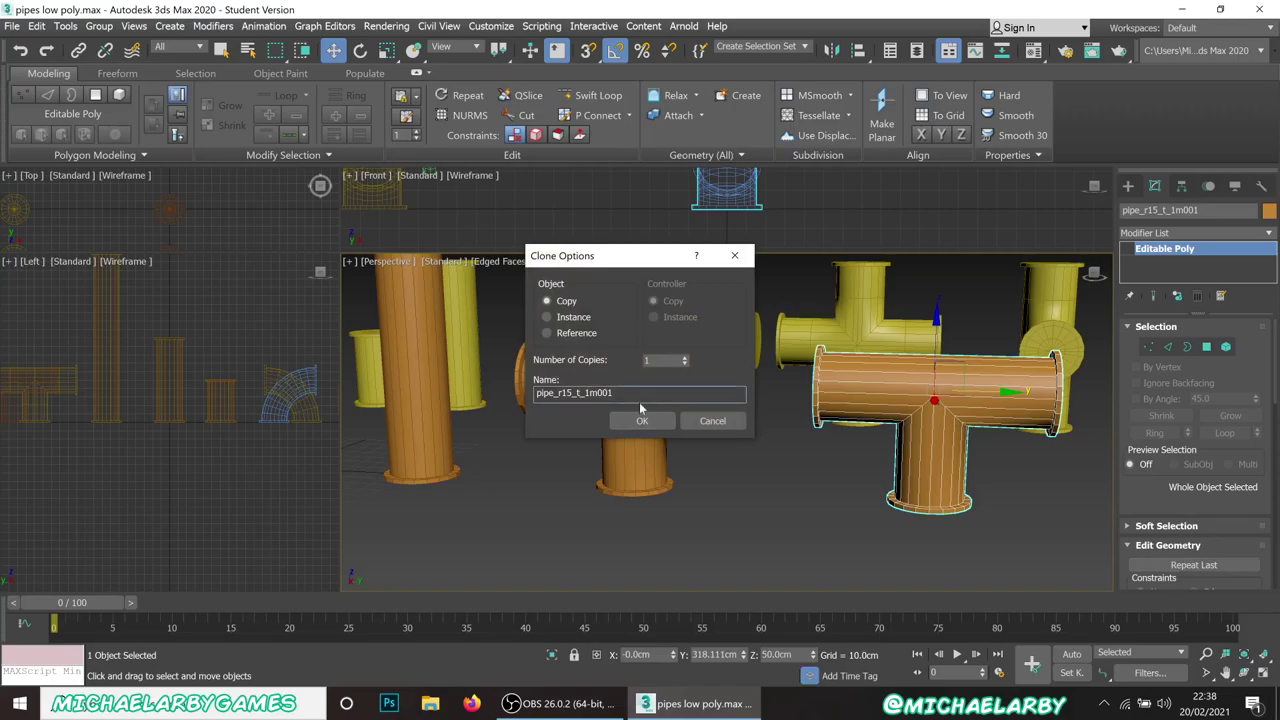
{"action": "key", "text": "BackSpace"}
{"action": "type", "text": "cross"}
{"action": "left_click", "coordinate": [642, 420]}
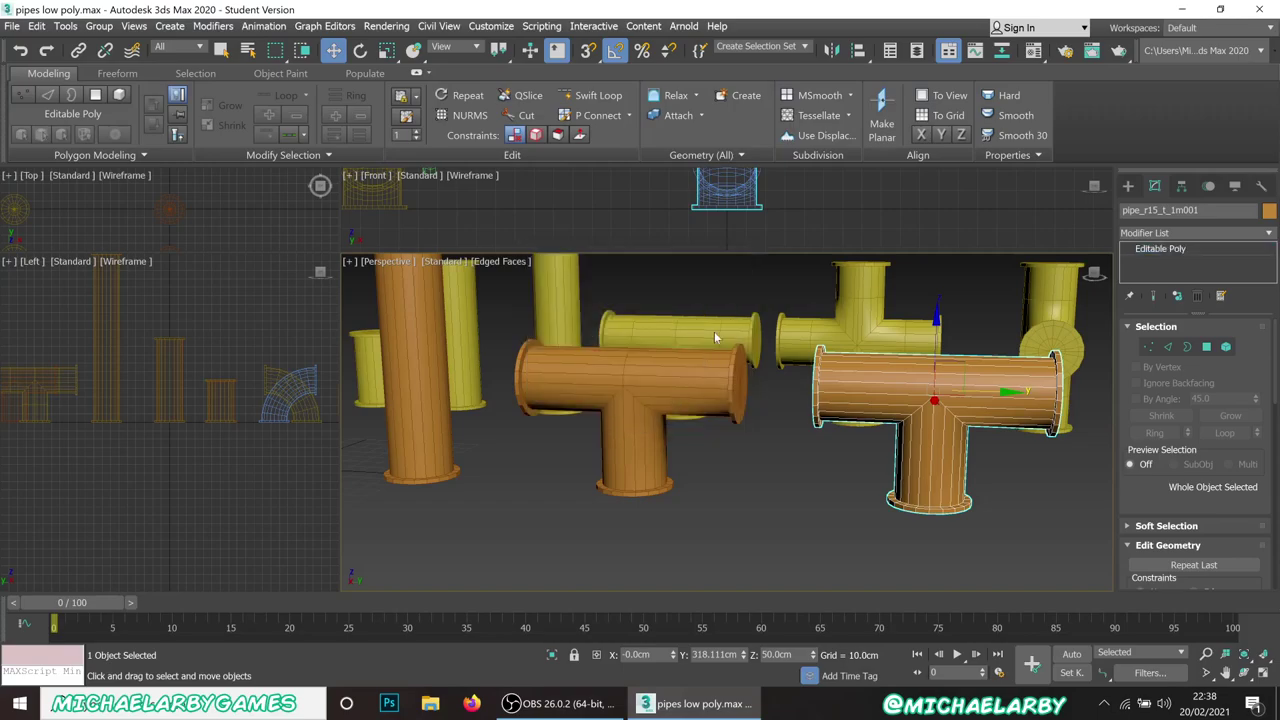
Apply a Symmetry modifier to the copied T-junction pipe_r15_cross_1m
{"action": "middle_click_drag", "start_coordinate": [806, 400], "coordinate": [776, 485]}
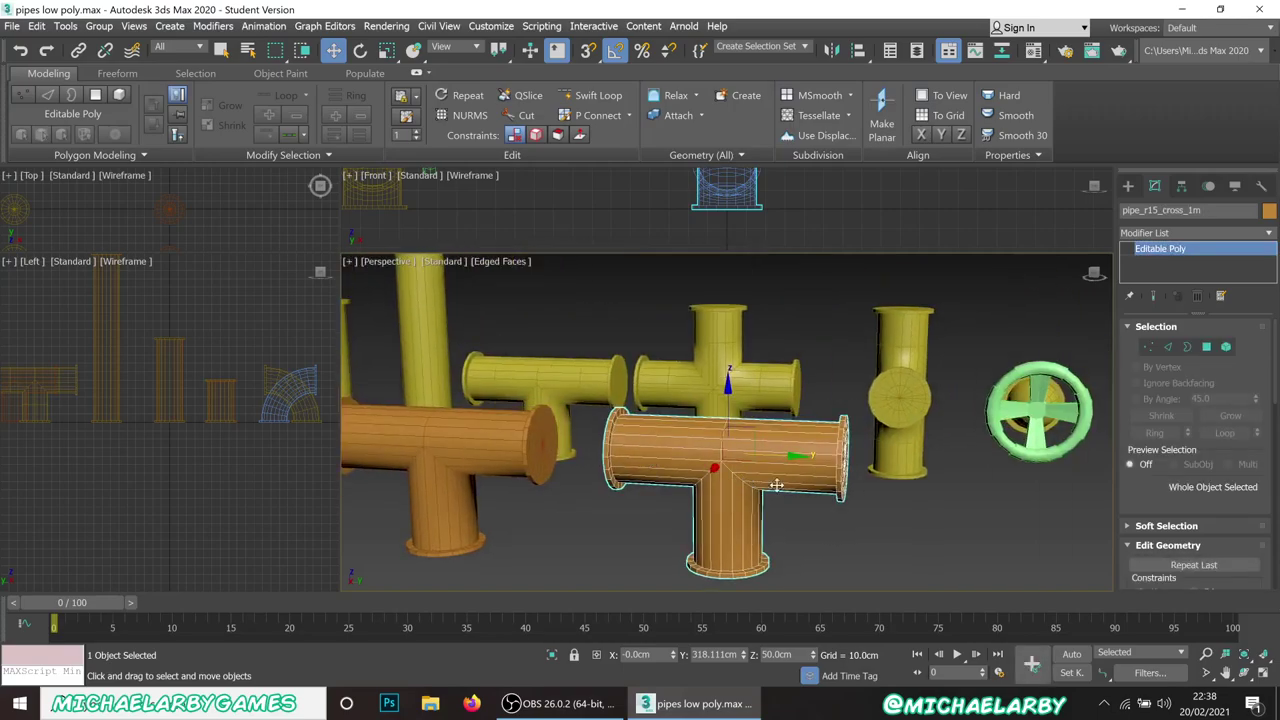
{"action": "left_click", "coordinate": [1160, 248]}
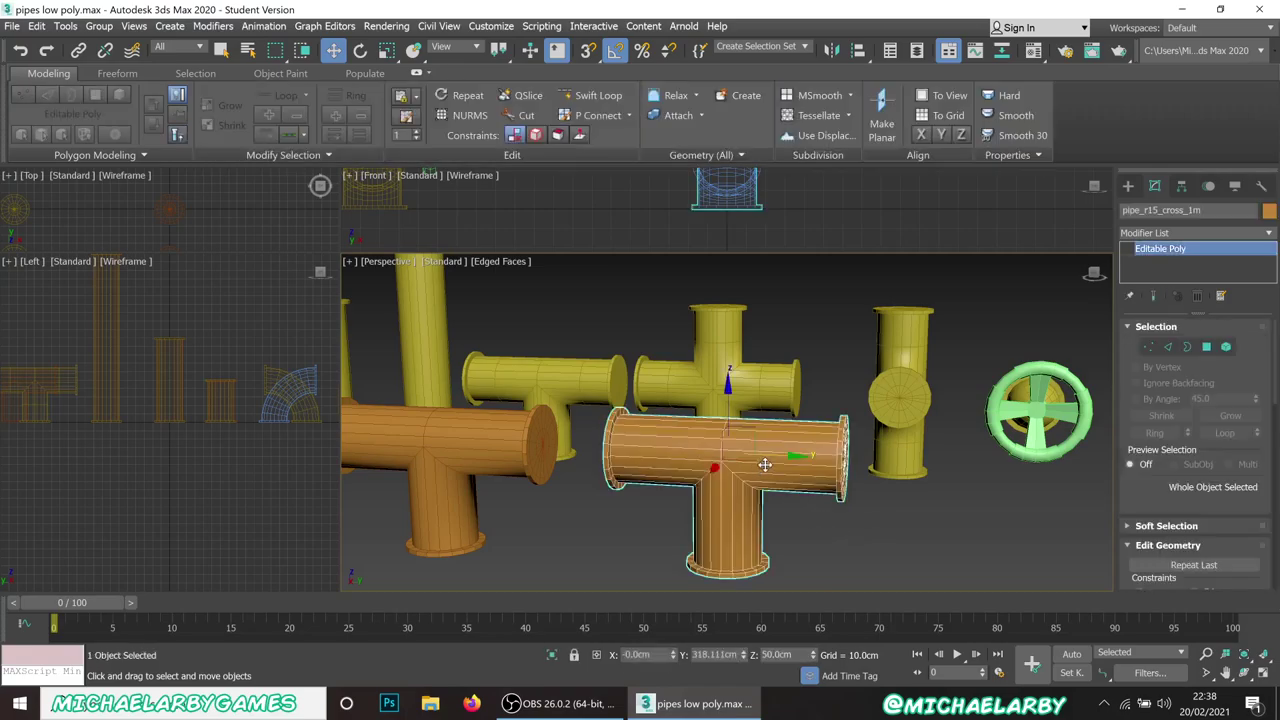
{"action": "left_click", "coordinate": [1270, 236]}
{"action": "left_click_drag", "start_coordinate": [1270, 300], "coordinate": [1270, 534]}
{"action": "scroll", "coordinate": [1190, 520], "scroll_direction": "down", "scroll_amount": 5}
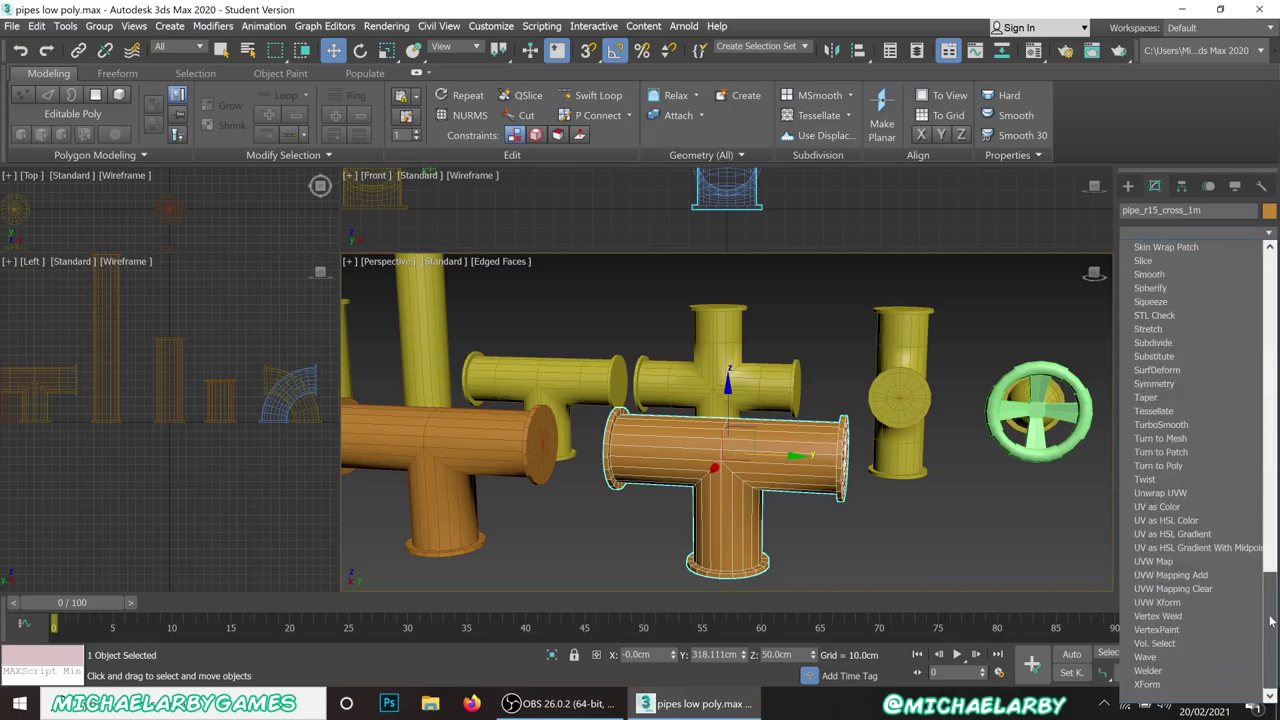
{"action": "left_click", "coordinate": [1150, 392]}
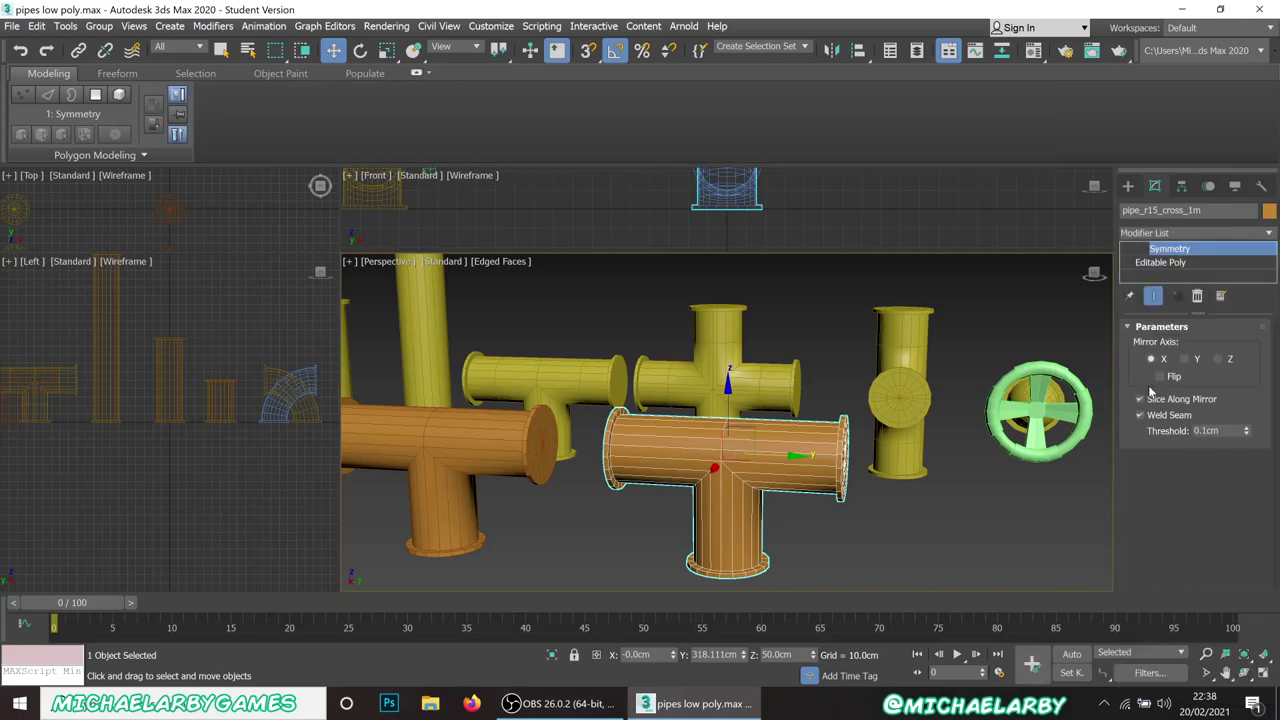
Set the symmetry's mirror axis to Z and flip it so the copied T-junction forms a four-way cross
{"action": "middle_click_drag", "start_coordinate": [734, 486], "coordinate": [722, 441], "text": "alt"}
{"action": "scroll", "coordinate": [754, 430], "scroll_direction": "down", "scroll_amount": 3}
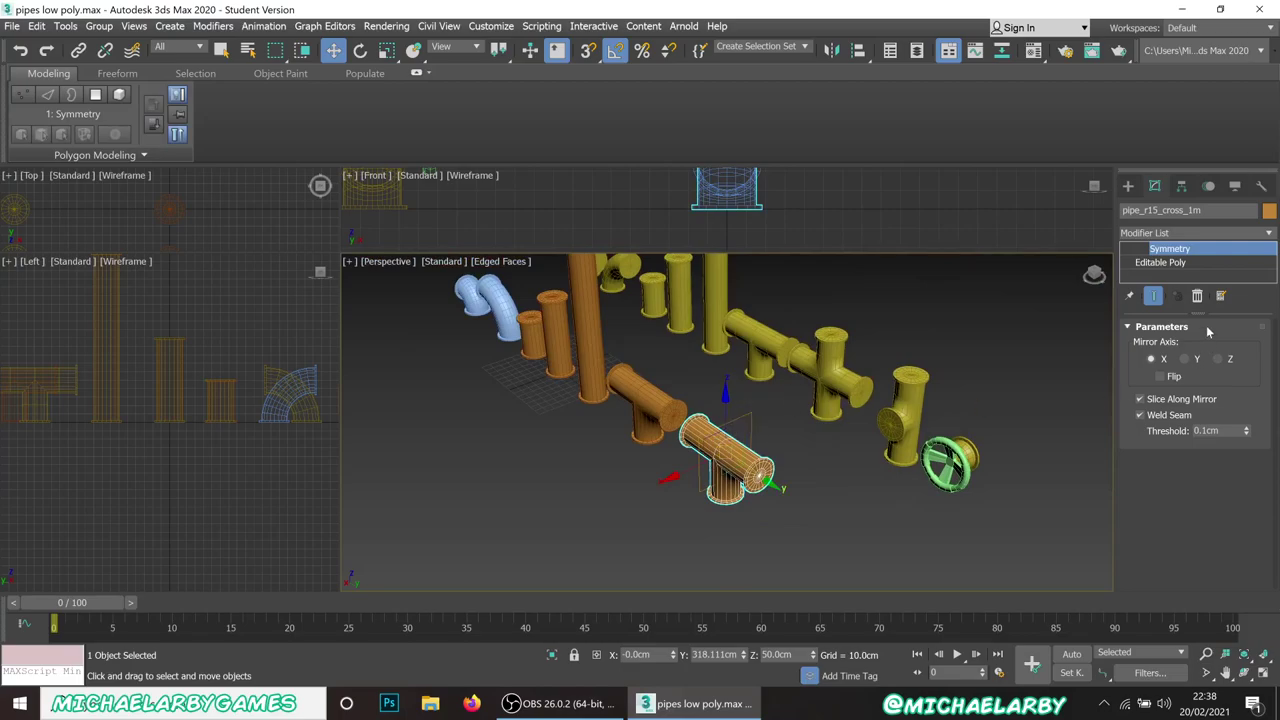
{"action": "left_click", "coordinate": [1185, 361]}
{"action": "left_click", "coordinate": [1218, 360]}
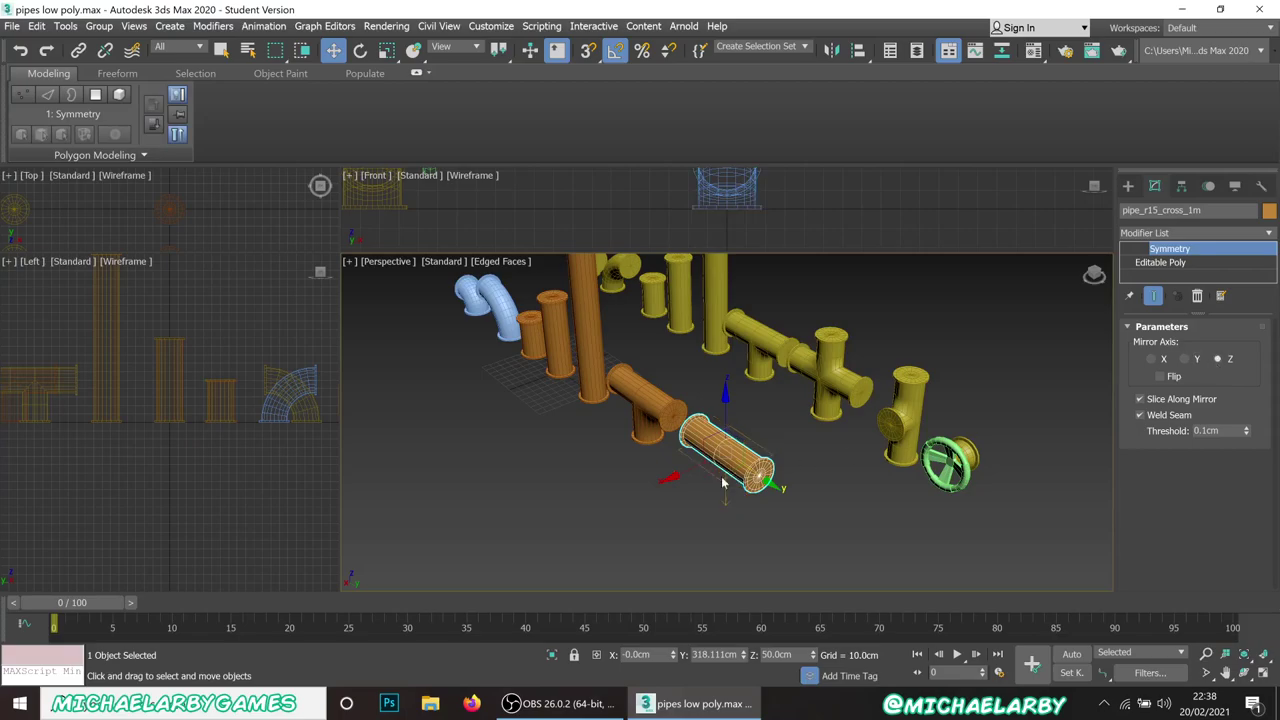
{"action": "scroll", "coordinate": [722, 470], "scroll_direction": "up", "scroll_amount": 2}
{"action": "scroll", "coordinate": [722, 445], "scroll_direction": "up", "scroll_amount": 2}
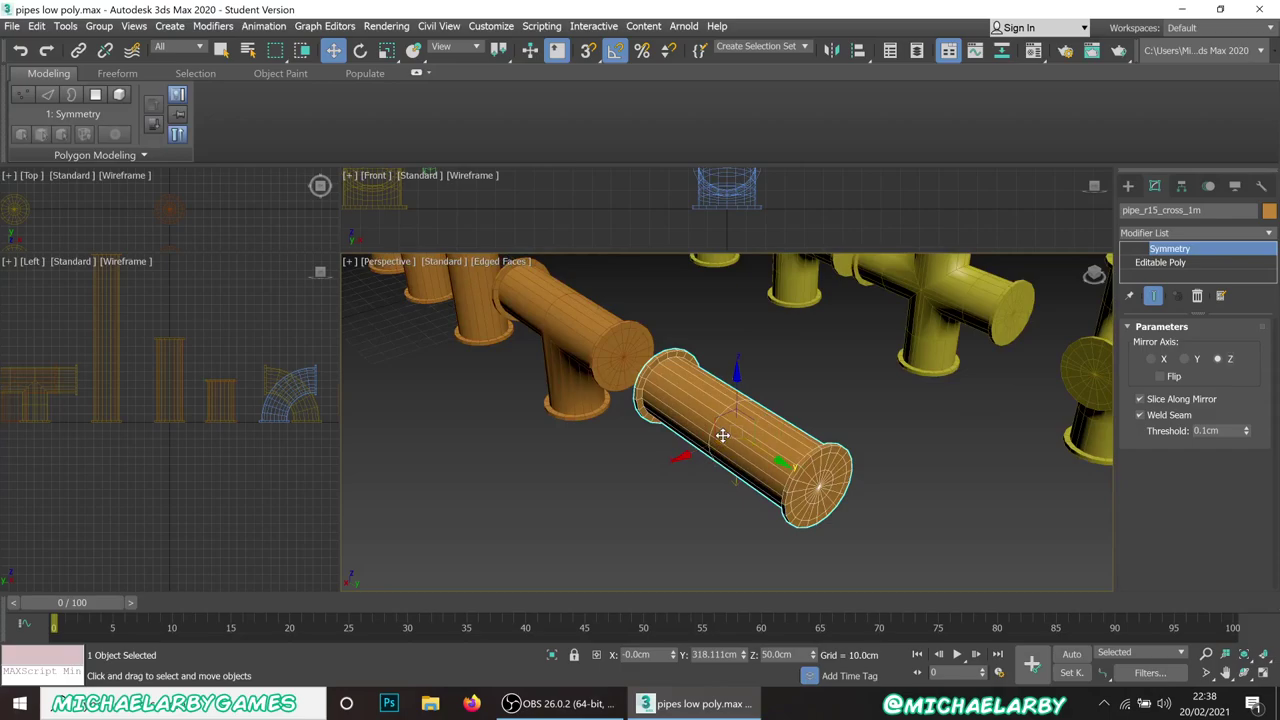
{"action": "scroll", "coordinate": [722, 436], "scroll_direction": "down", "scroll_amount": 4}
{"action": "middle_click_drag", "start_coordinate": [722, 436], "coordinate": [712, 478], "text": "alt"}
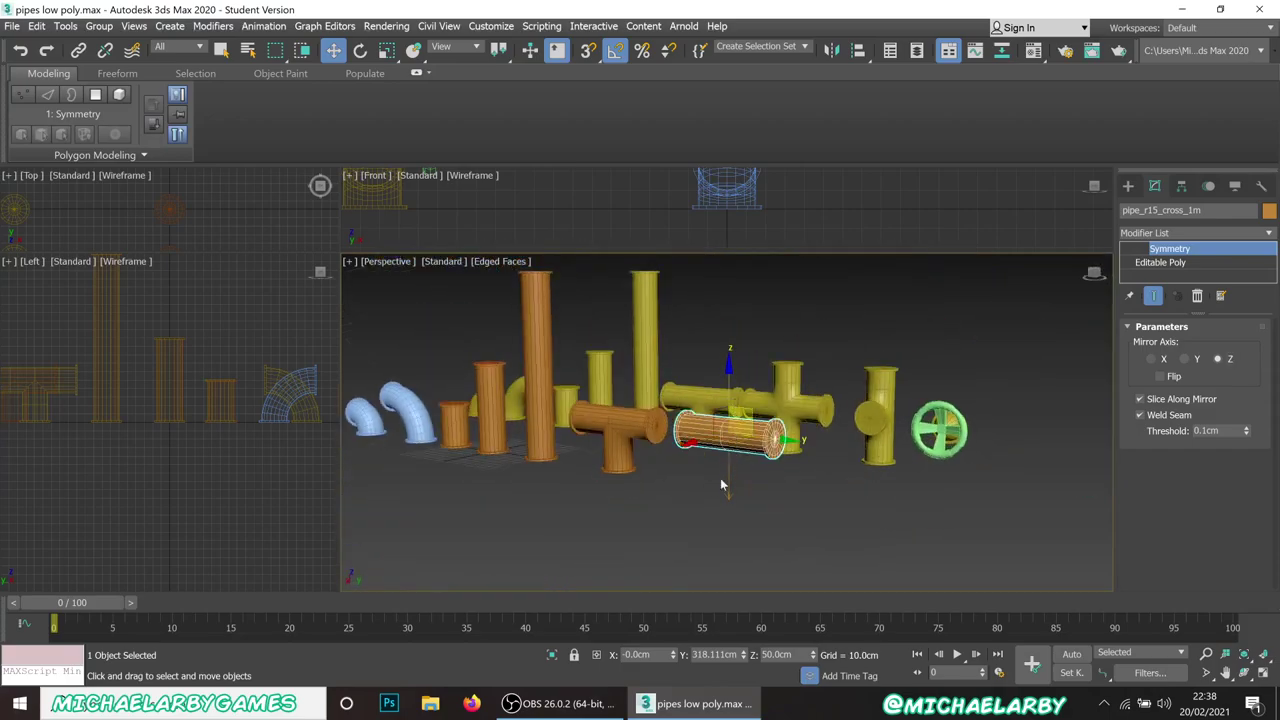
{"action": "left_click", "coordinate": [1160, 376]}
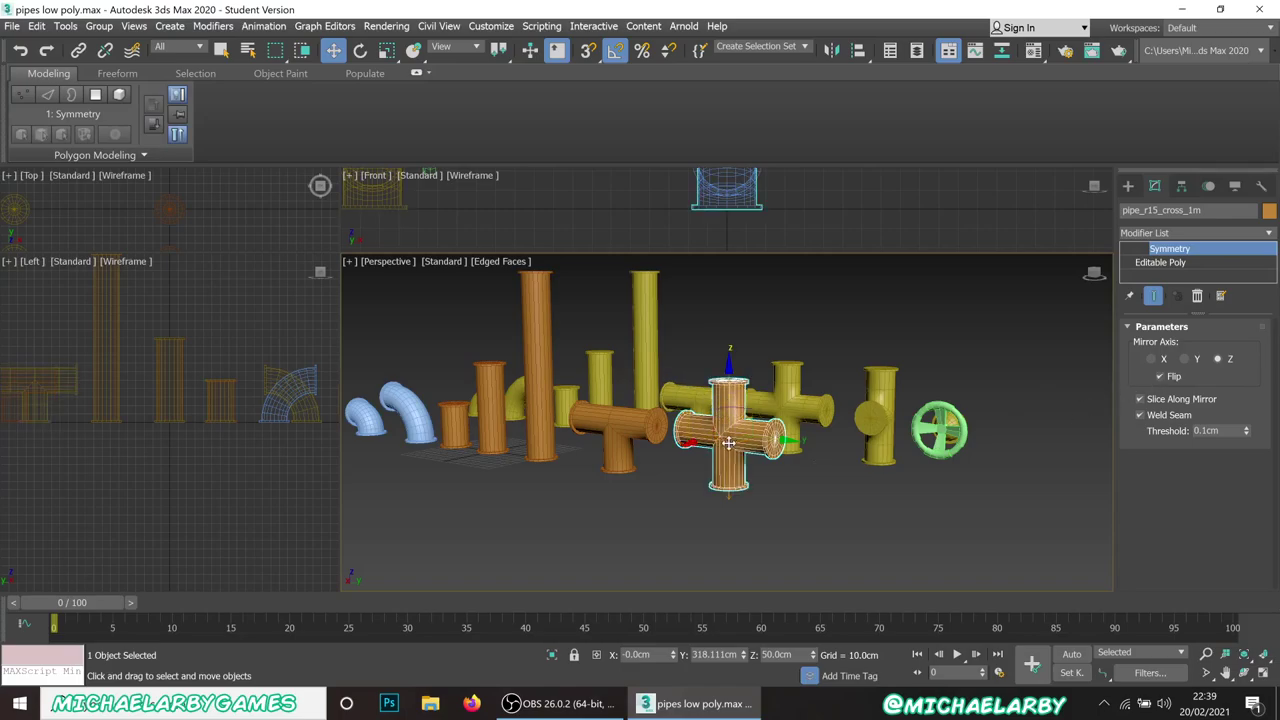
Examine the cross pipe's mirrored centre joint up close
{"action": "middle_click_drag", "start_coordinate": [729, 444], "coordinate": [748, 466], "text": "alt"}
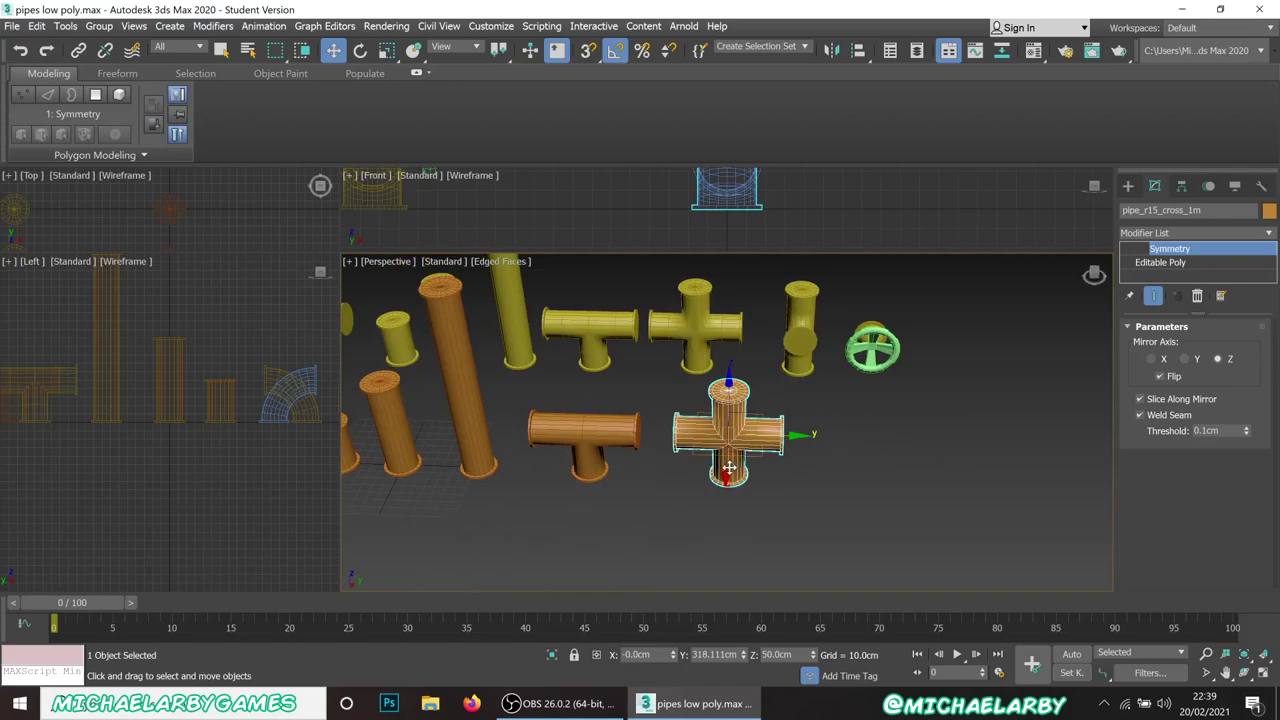
{"action": "key", "text": "z"}
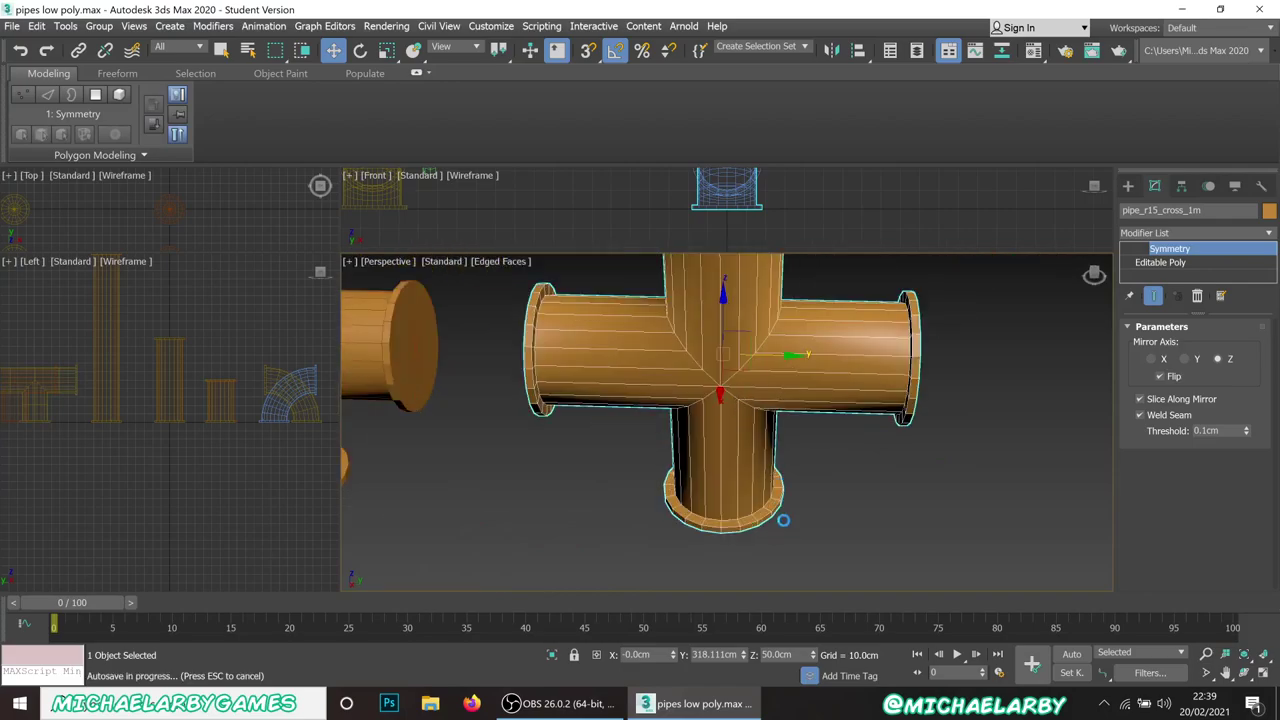
{"action": "right_click", "coordinate": [855, 490]}
{"action": "left_click", "coordinate": [834, 491]}
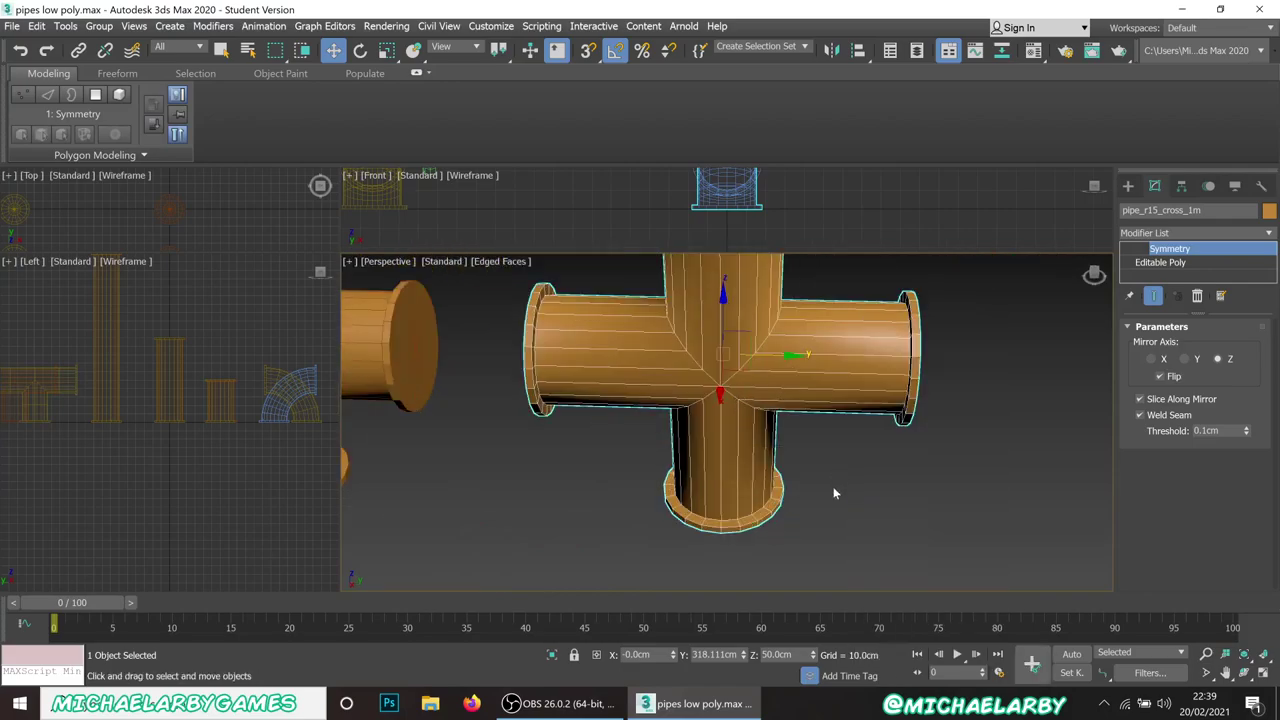
Examine the shading at the four-way cross's centre joint with and without edged faces, comparing it with the neighbouring pipes
{"action": "left_click", "coordinate": [780, 534]}
{"action": "scroll", "coordinate": [822, 466], "scroll_direction": "down", "scroll_amount": 3}
{"action": "scroll", "coordinate": [700, 440], "scroll_direction": "down", "scroll_amount": 3}
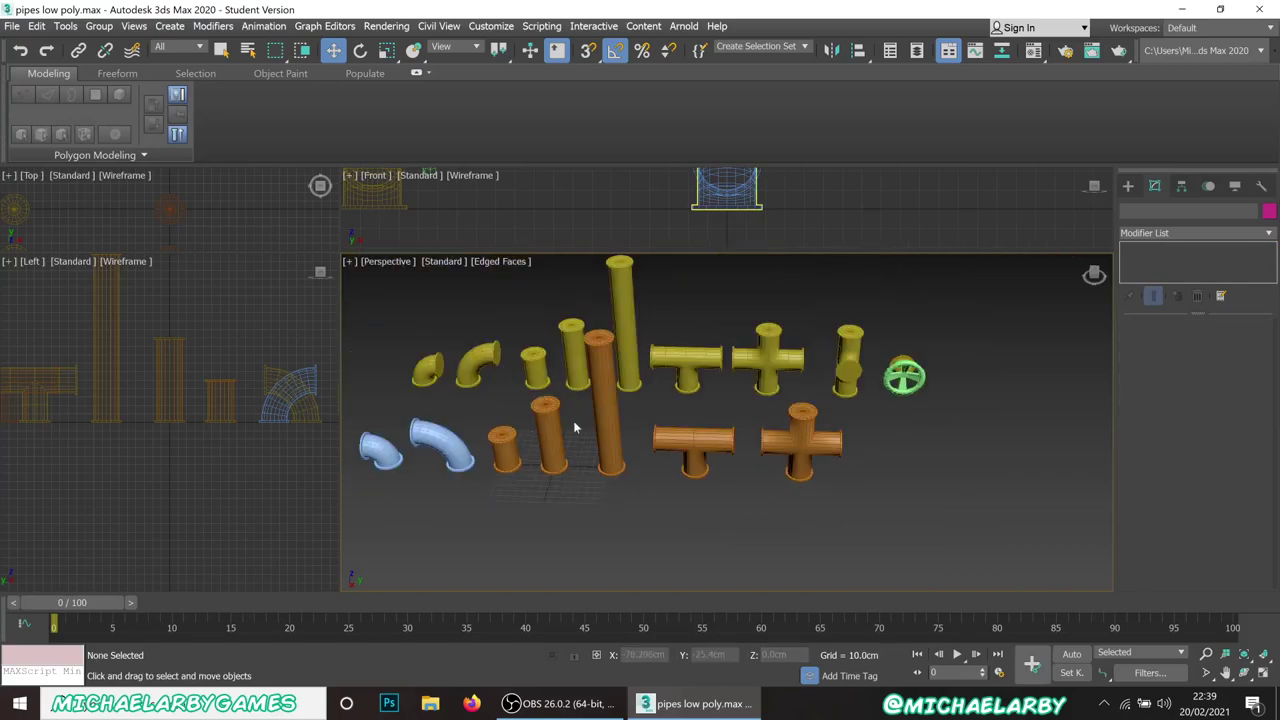
{"action": "scroll", "coordinate": [590, 410], "scroll_direction": "up", "scroll_amount": 3}
{"action": "scroll", "coordinate": [600, 400], "scroll_direction": "down", "scroll_amount": 3}
{"action": "scroll", "coordinate": [772, 405], "scroll_direction": "up", "scroll_amount": 4}
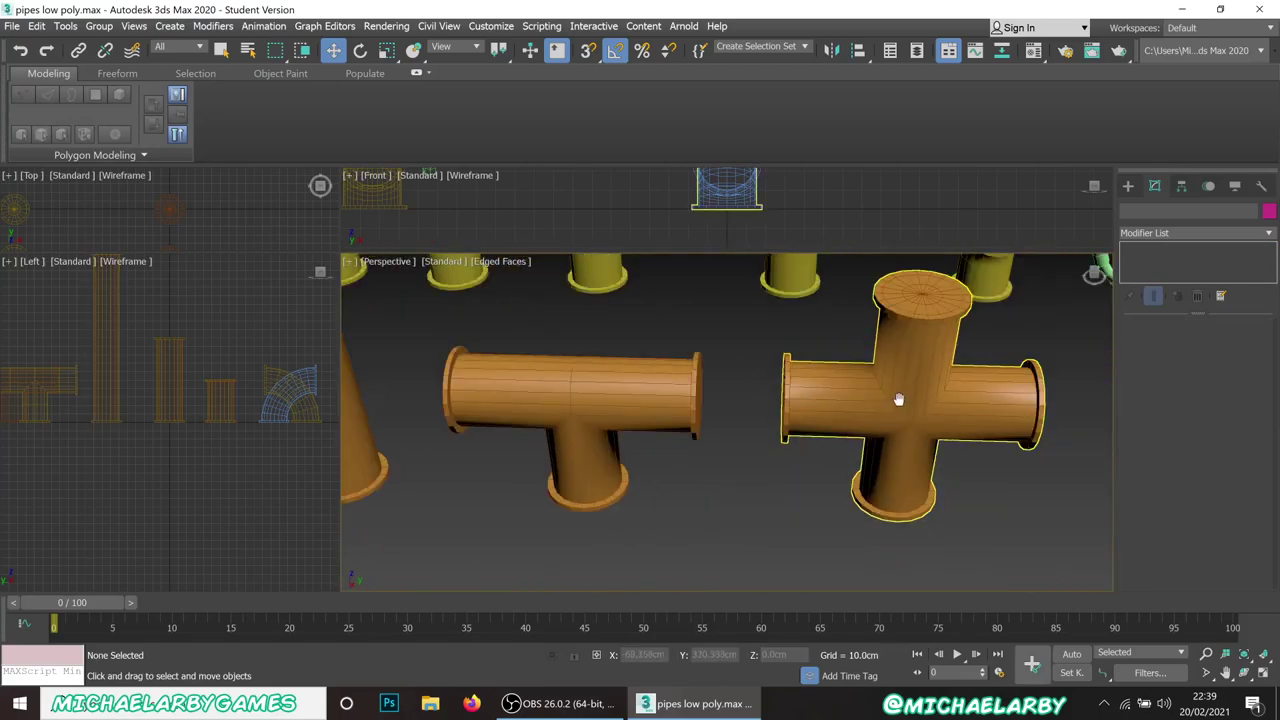
{"action": "scroll", "coordinate": [785, 400], "scroll_direction": "up", "scroll_amount": 5}
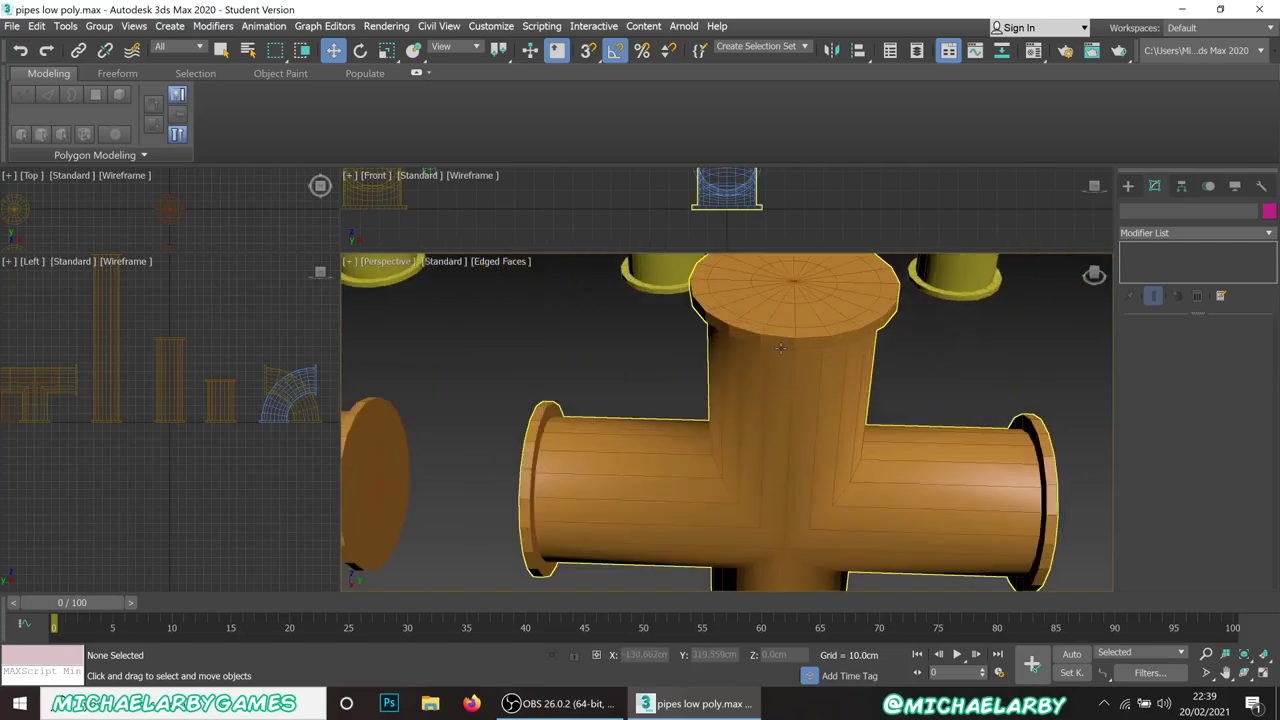
{"action": "key", "text": "F4"}
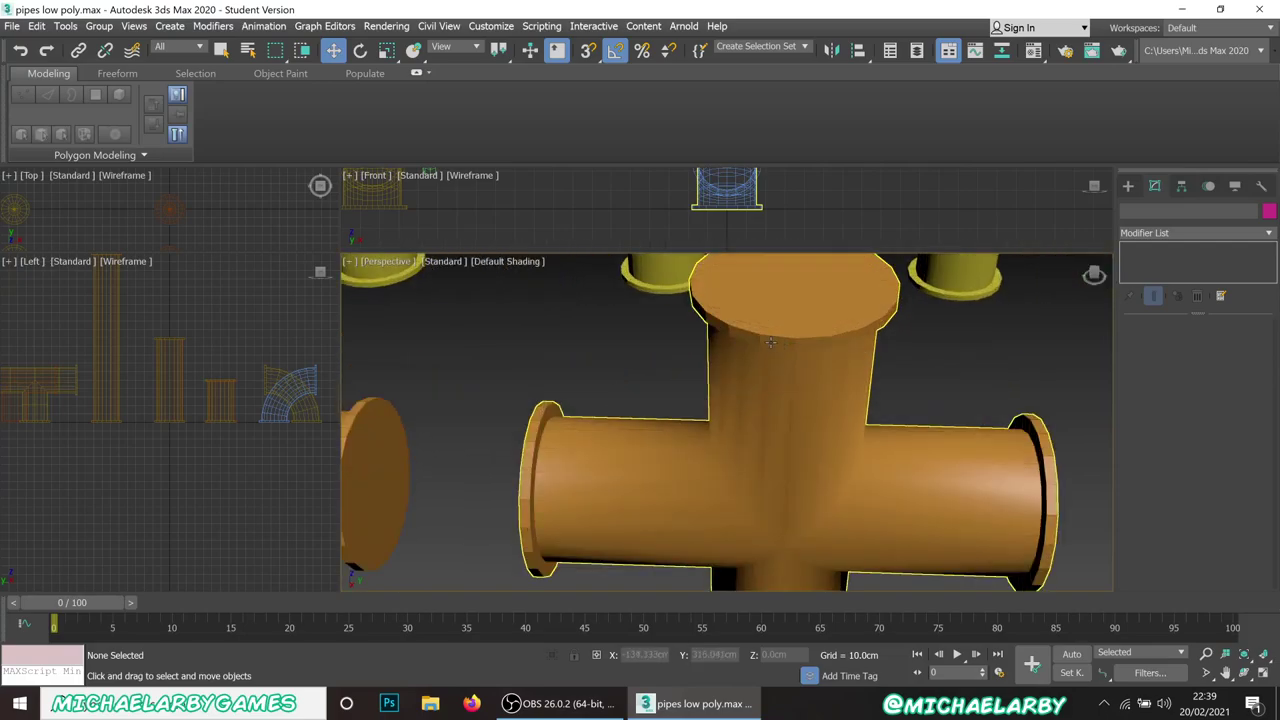
{"action": "key", "text": "F4"}
{"action": "scroll", "coordinate": [770, 342], "scroll_direction": "down", "scroll_amount": 3}
{"action": "scroll", "coordinate": [748, 400], "scroll_direction": "down", "scroll_amount": 2}
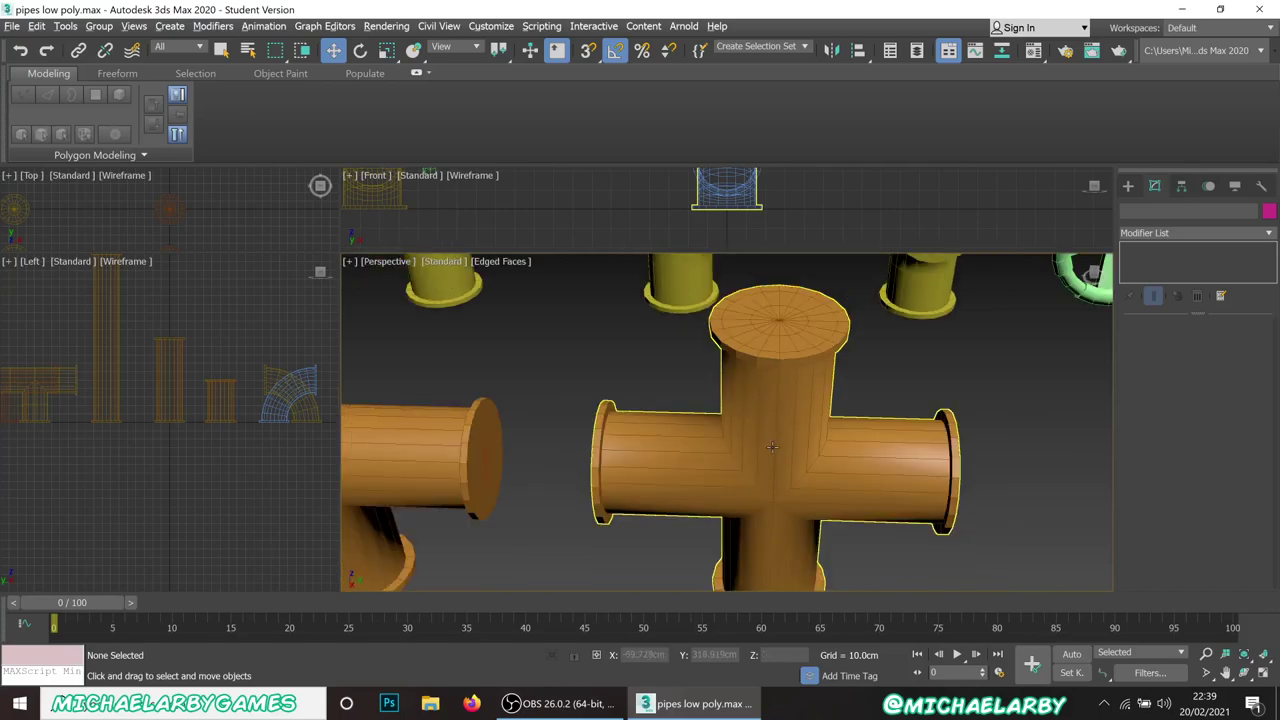
{"action": "middle_click_drag", "start_coordinate": [772, 447], "coordinate": [724, 580], "text": "alt"}
{"action": "scroll", "coordinate": [745, 455], "scroll_direction": "up", "scroll_amount": 3}
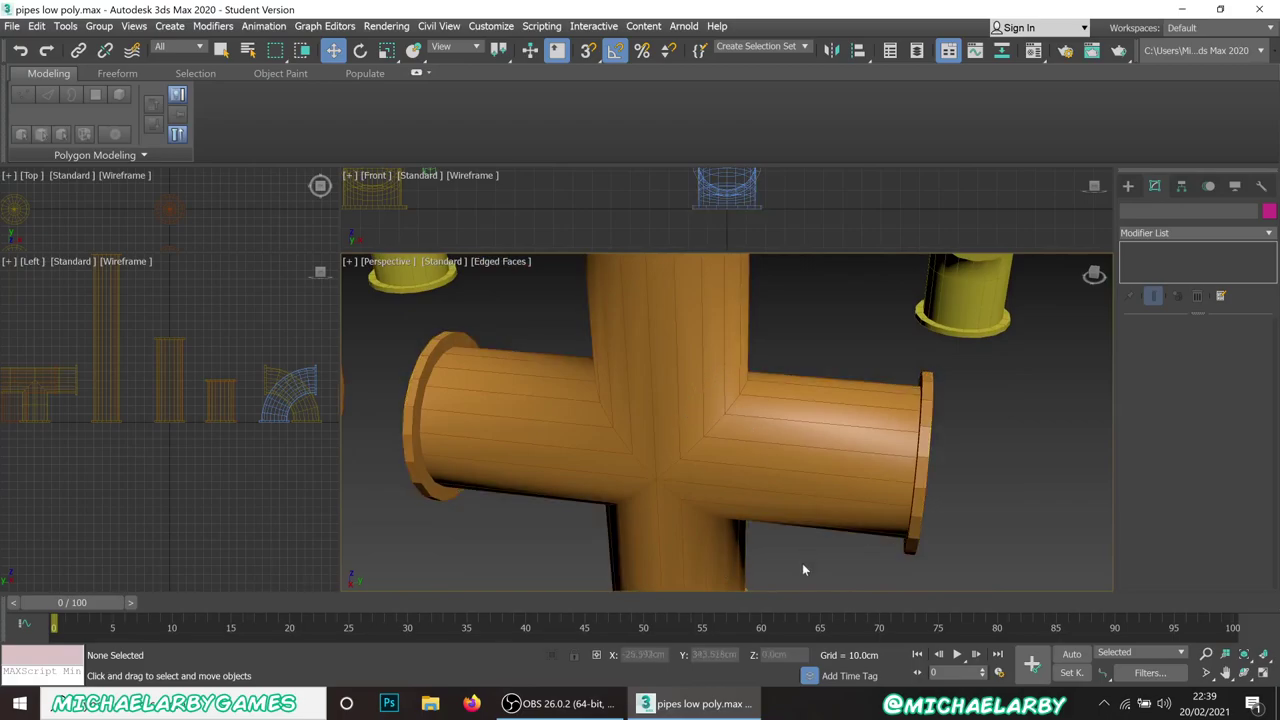
Turn off edged faces in the perspective view and convert pipe_r15_cross_1m to an Editable Poly
{"action": "left_click", "coordinate": [651, 437]}
{"action": "key", "text": "F4"}
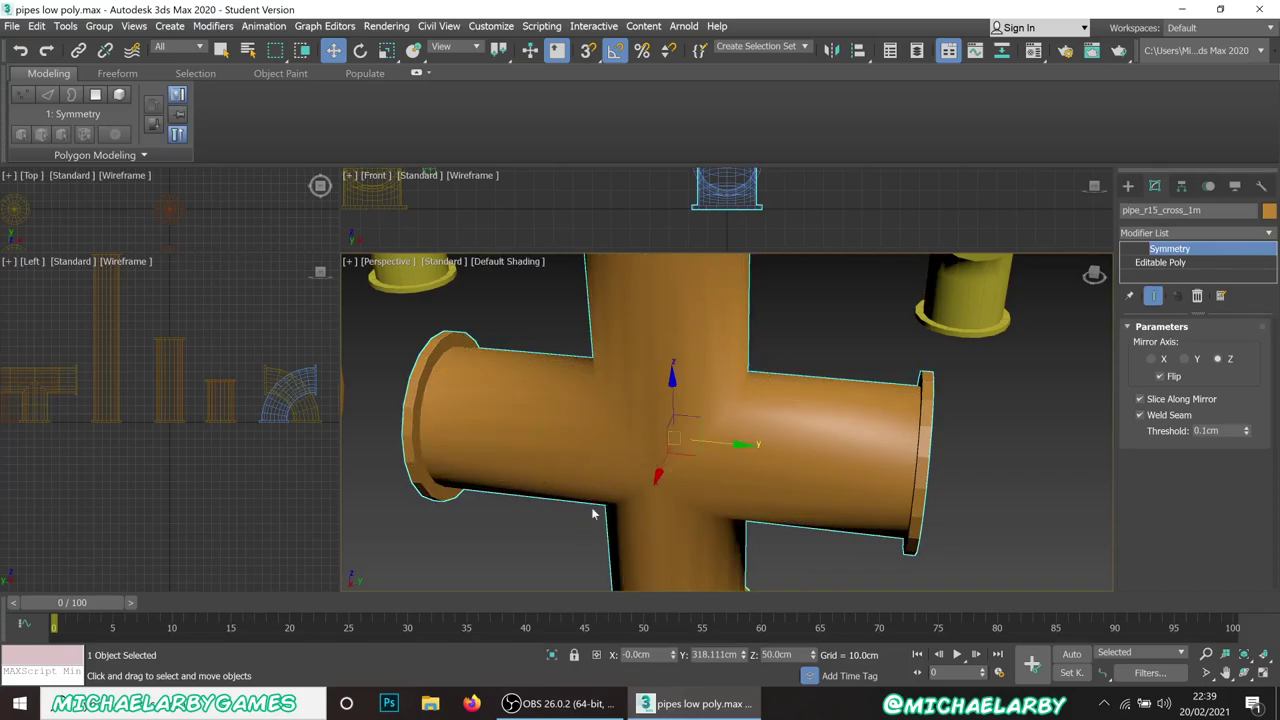
{"action": "scroll", "coordinate": [600, 433], "scroll_direction": "down", "scroll_amount": 3}
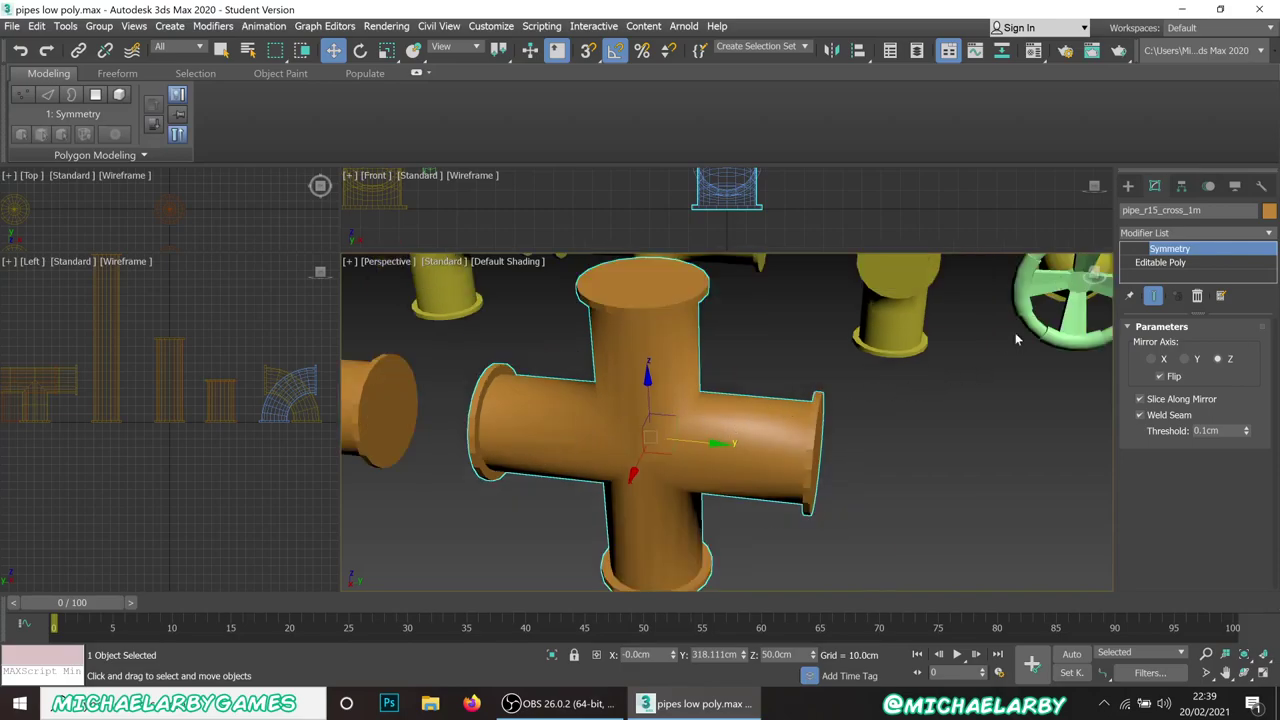
{"action": "right_click", "coordinate": [663, 421]}
{"action": "mouse_move", "coordinate": [737, 593]}
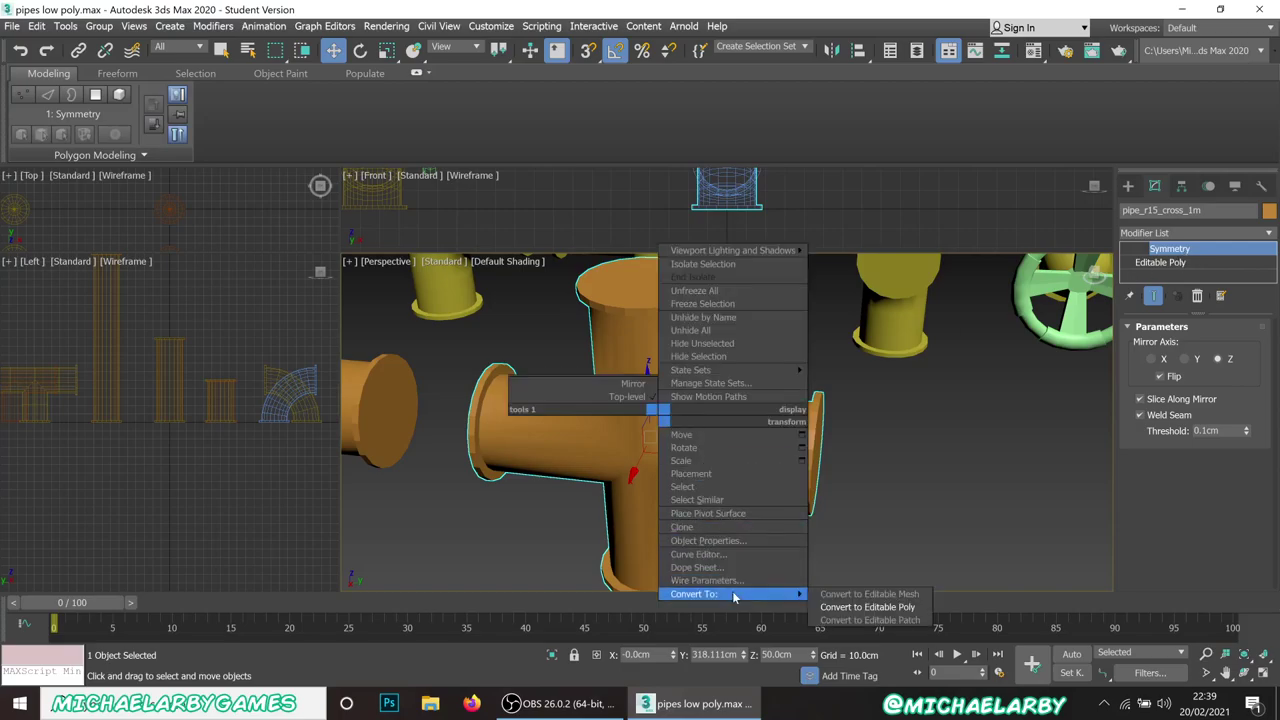
{"action": "left_click", "coordinate": [866, 607]}
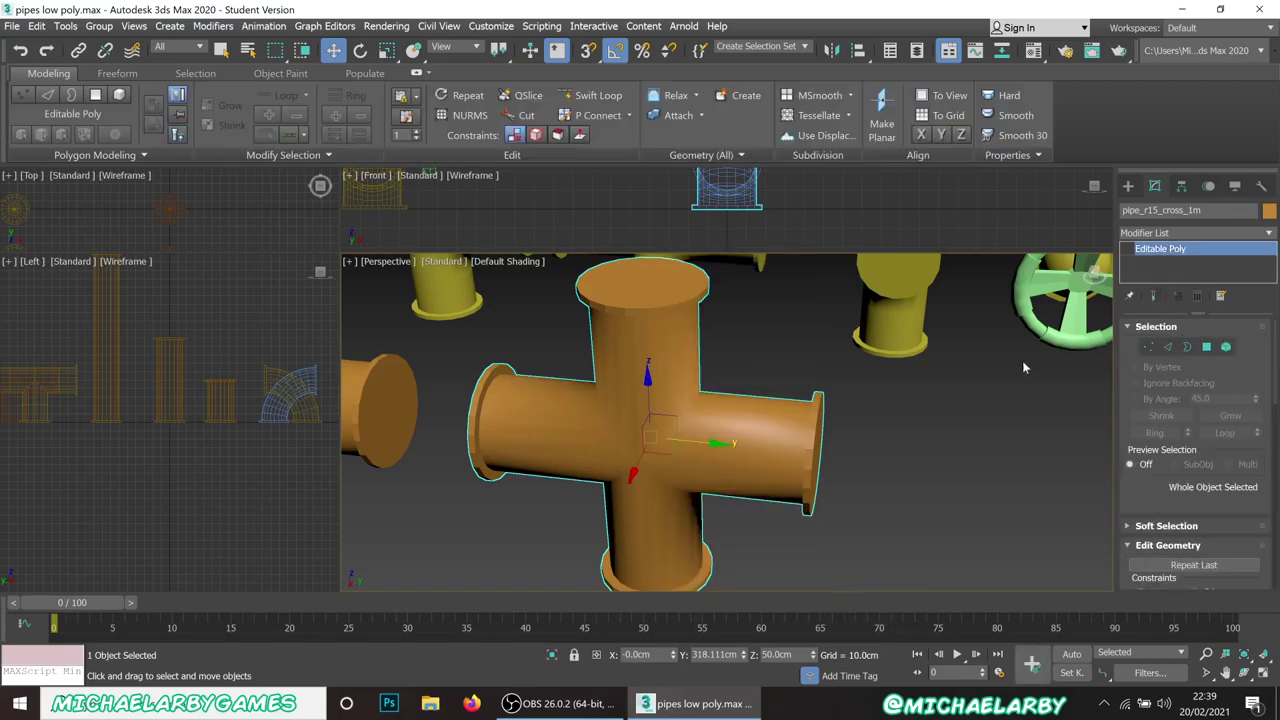
Assign the outer rim polygons of the cross's four flanges to smoothing group 26, then clear the polygon selection
{"action": "left_click", "coordinate": [1206, 346]}
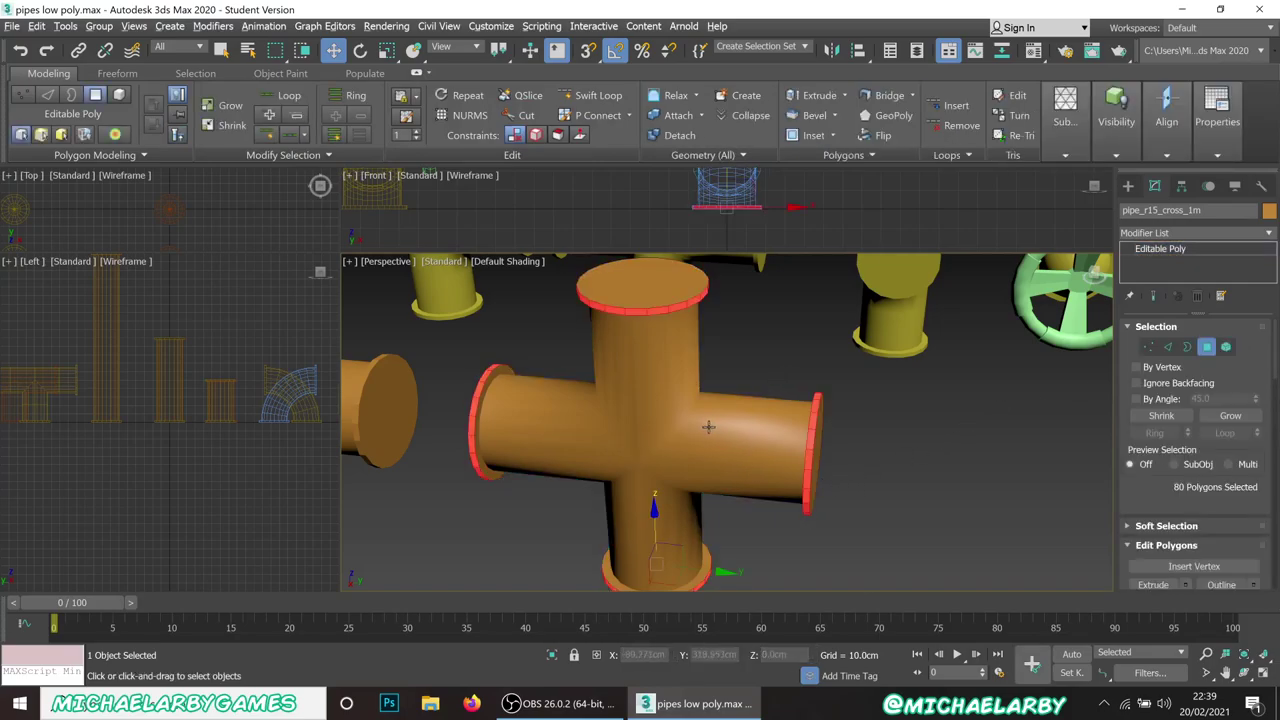
{"action": "middle_click_drag", "start_coordinate": [709, 427], "coordinate": [648, 438], "text": "alt"}
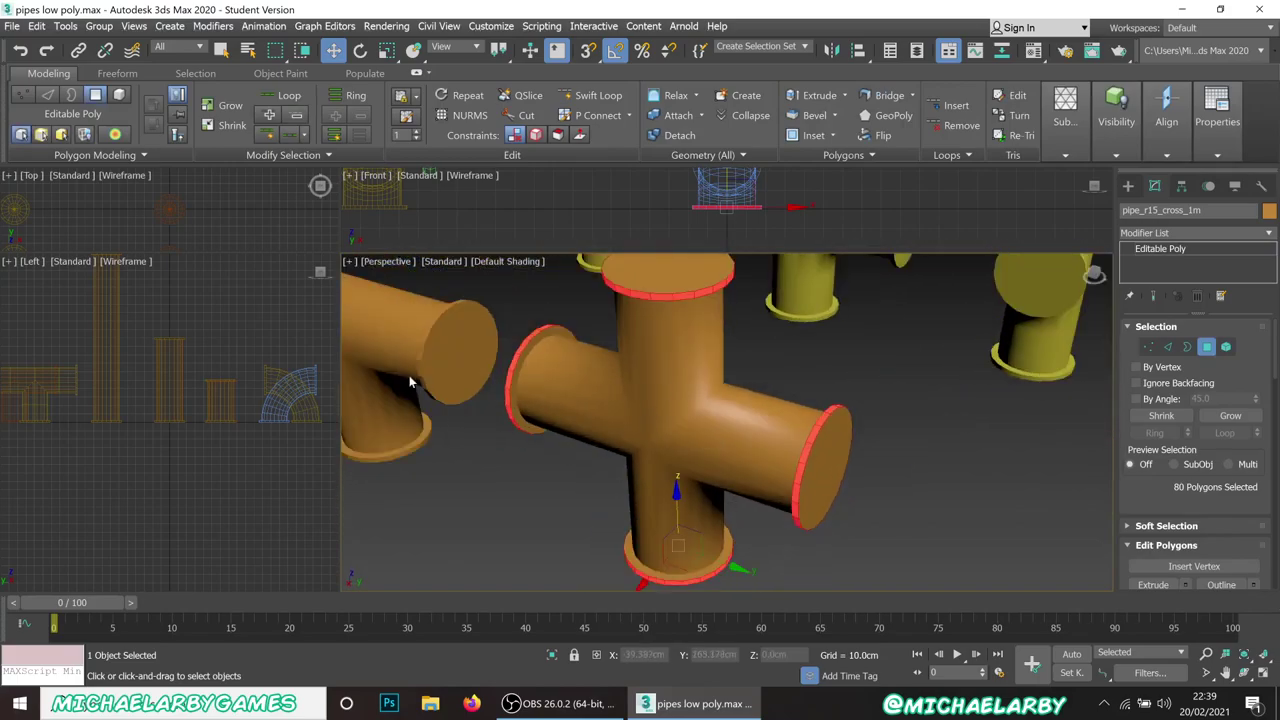
{"action": "scroll", "coordinate": [657, 414], "scroll_direction": "up", "scroll_amount": 2}
{"action": "scroll", "coordinate": [1208, 485], "scroll_direction": "down", "scroll_amount": 5}
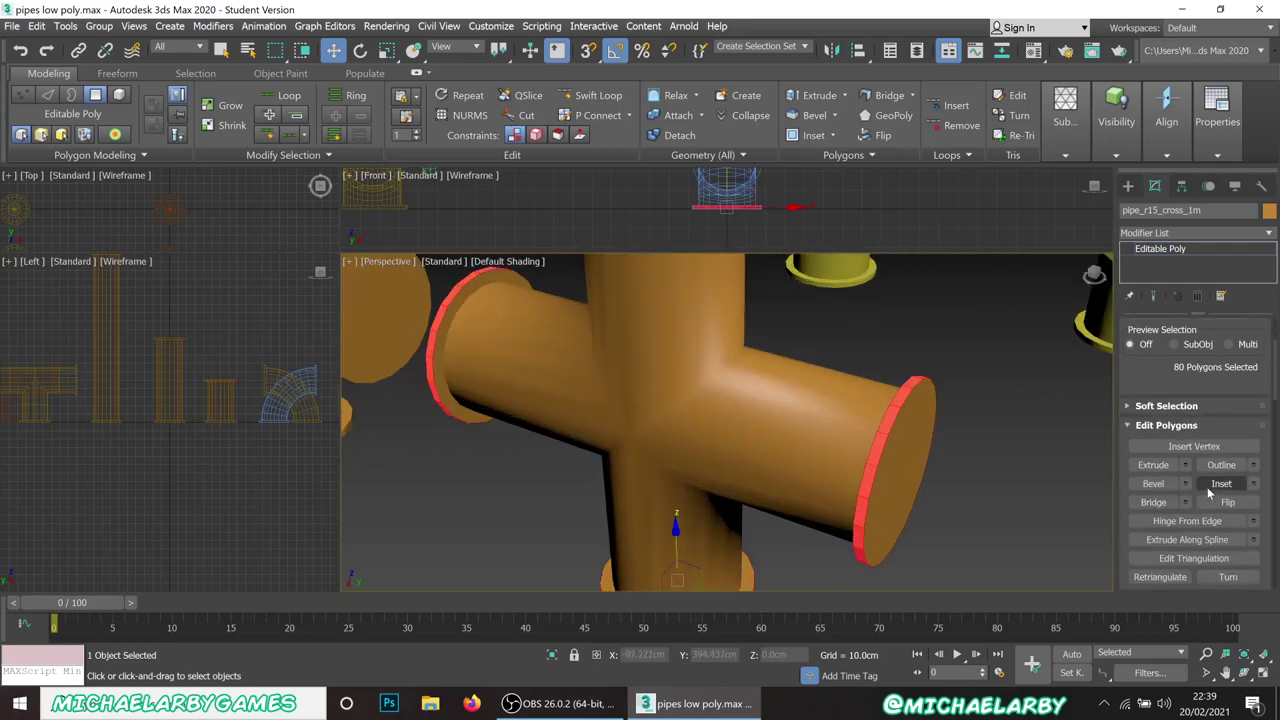
{"action": "scroll", "coordinate": [1208, 493], "scroll_direction": "down", "scroll_amount": 8}
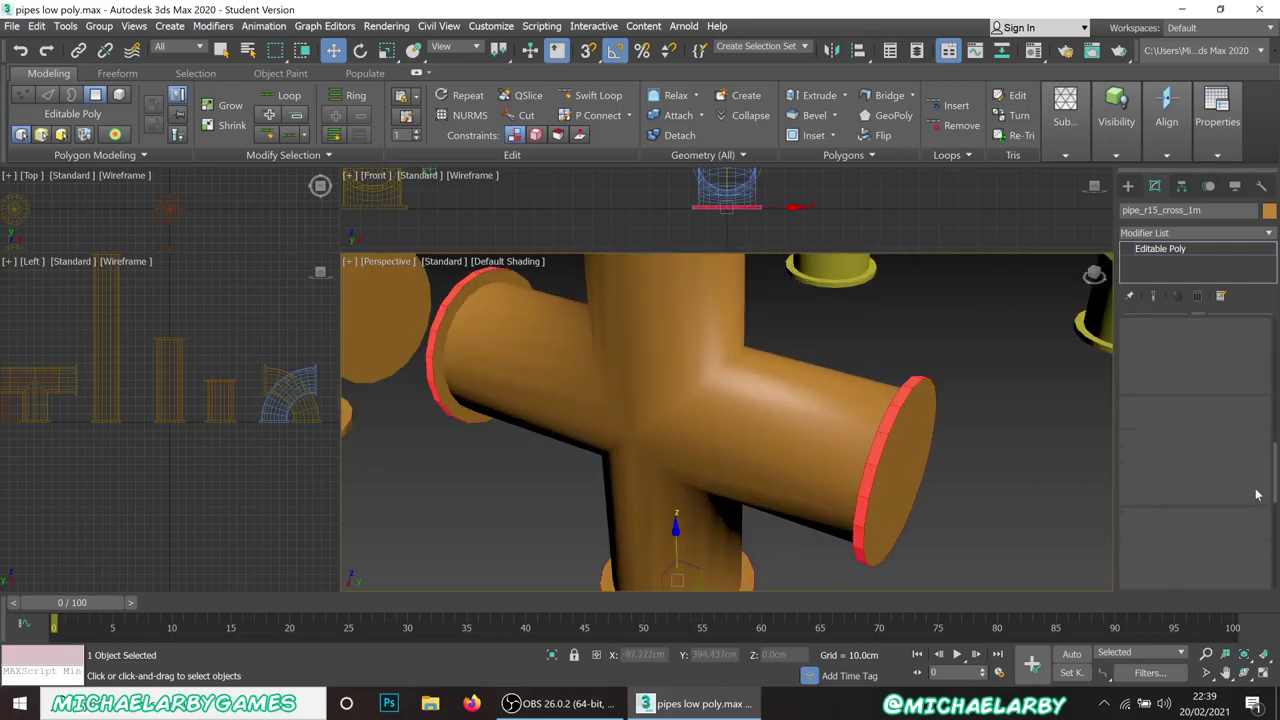
{"action": "scroll", "coordinate": [1265, 531], "scroll_direction": "up", "scroll_amount": 5}
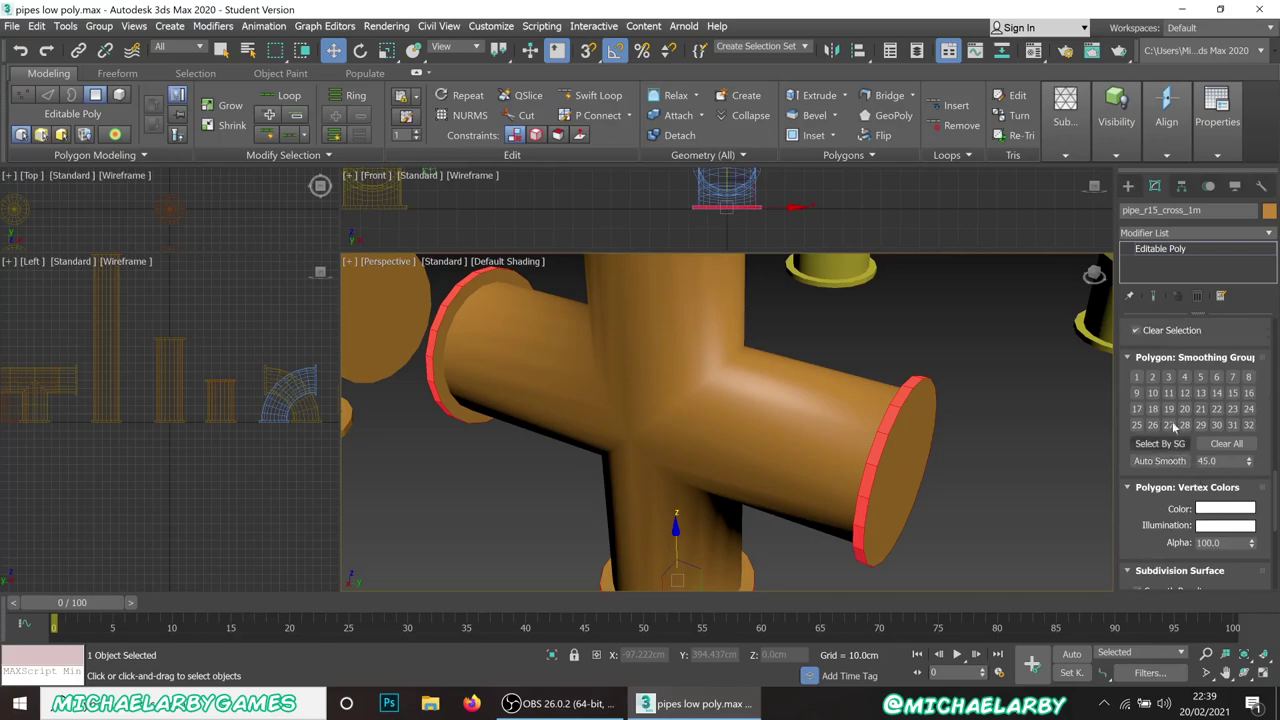
{"action": "left_click", "coordinate": [1154, 425]}
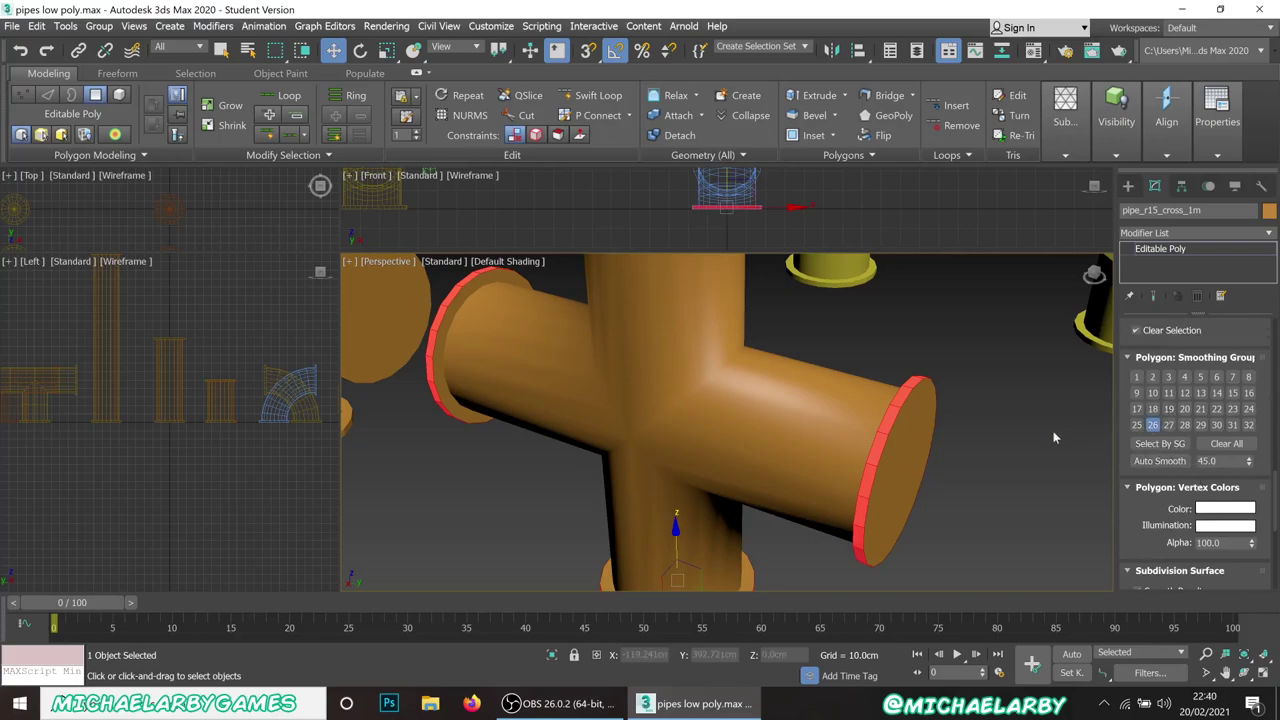
{"action": "left_click", "coordinate": [982, 436]}
Add the cross's left arm polygons to smoothing group 25 and its right arm polygons to smoothing group 28
{"action": "scroll", "coordinate": [800, 465], "scroll_direction": "down", "scroll_amount": 3}
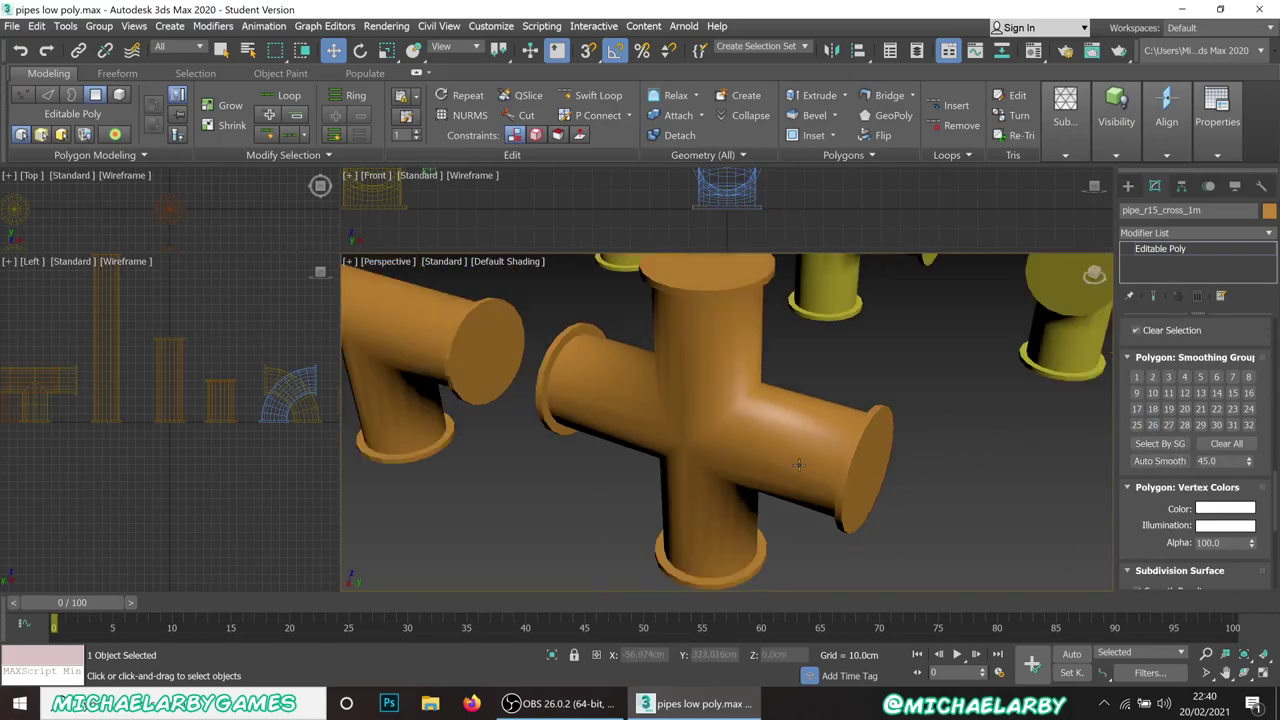
{"action": "middle_click_drag", "start_coordinate": [698, 443], "coordinate": [682, 438], "text": "alt"}
{"action": "left_click_drag", "start_coordinate": [599, 492], "coordinate": [599, 492]}
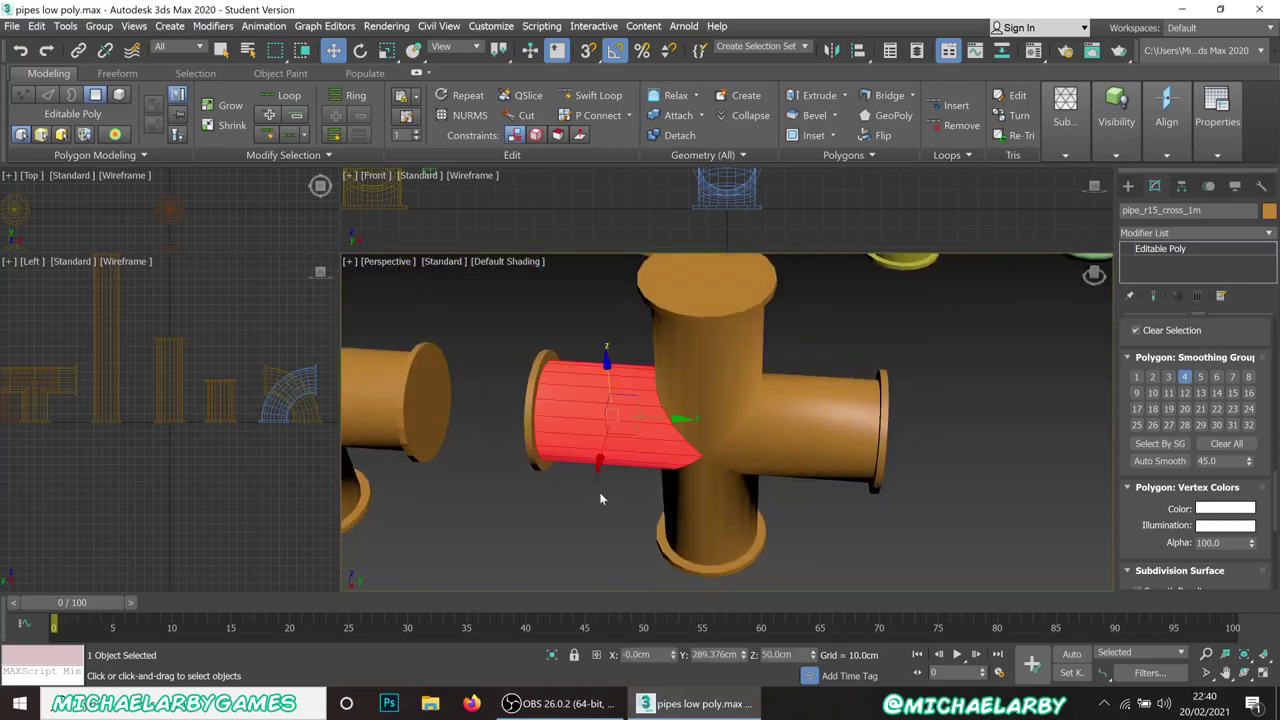
{"action": "left_click", "coordinate": [1138, 425]}
{"action": "left_click_drag", "start_coordinate": [773, 505], "coordinate": [786, 505]}
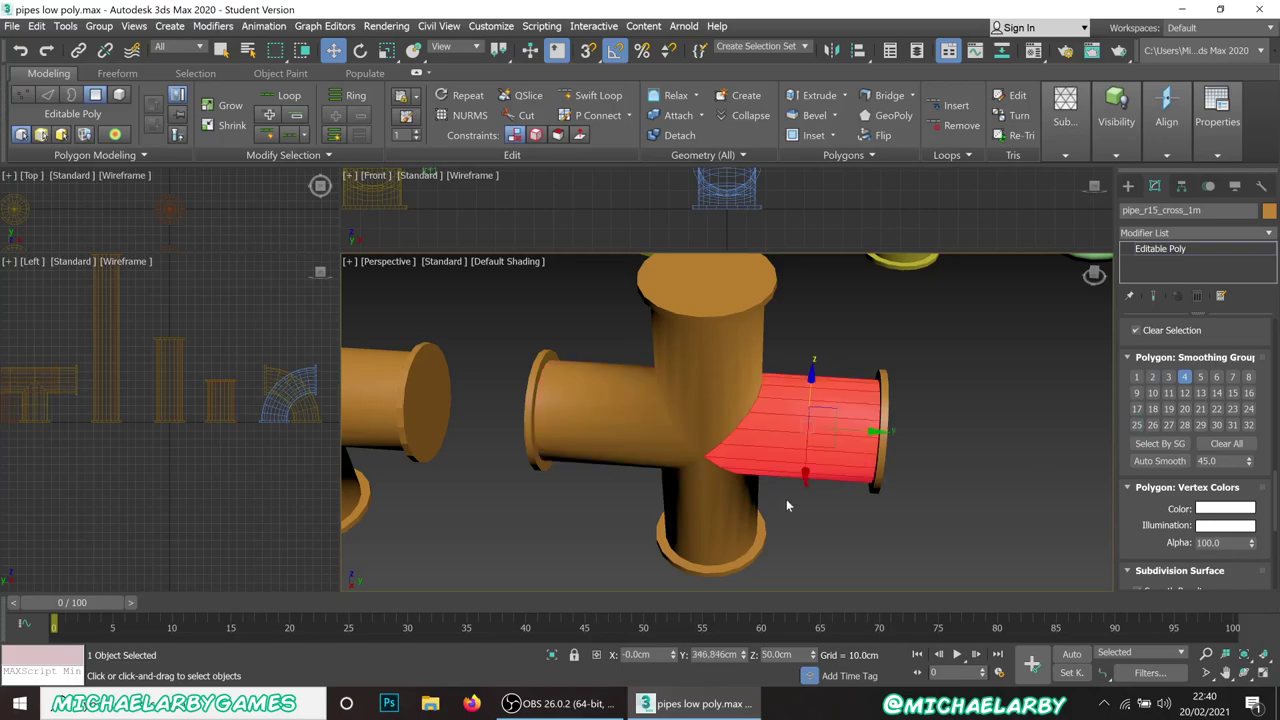
{"action": "left_click", "coordinate": [1185, 425]}
Add the cross's upper arm polygons to smoothing group 32 and its lower arm polygons to smoothing group 8
{"action": "left_click_drag", "start_coordinate": [800, 341], "coordinate": [802, 336]}
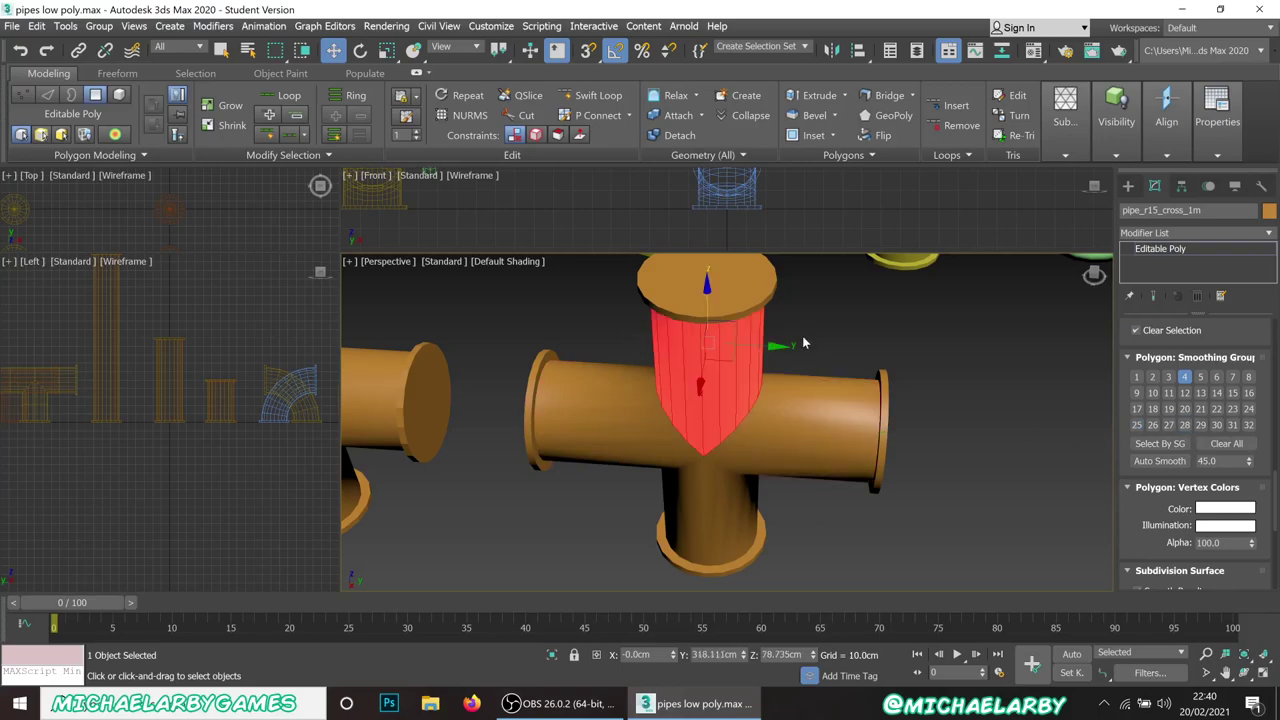
{"action": "left_click", "coordinate": [1248, 425]}
{"action": "middle_click_drag", "start_coordinate": [655, 530], "coordinate": [628, 498], "text": "alt"}
{"action": "left_click_drag", "start_coordinate": [771, 464], "coordinate": [771, 466]}
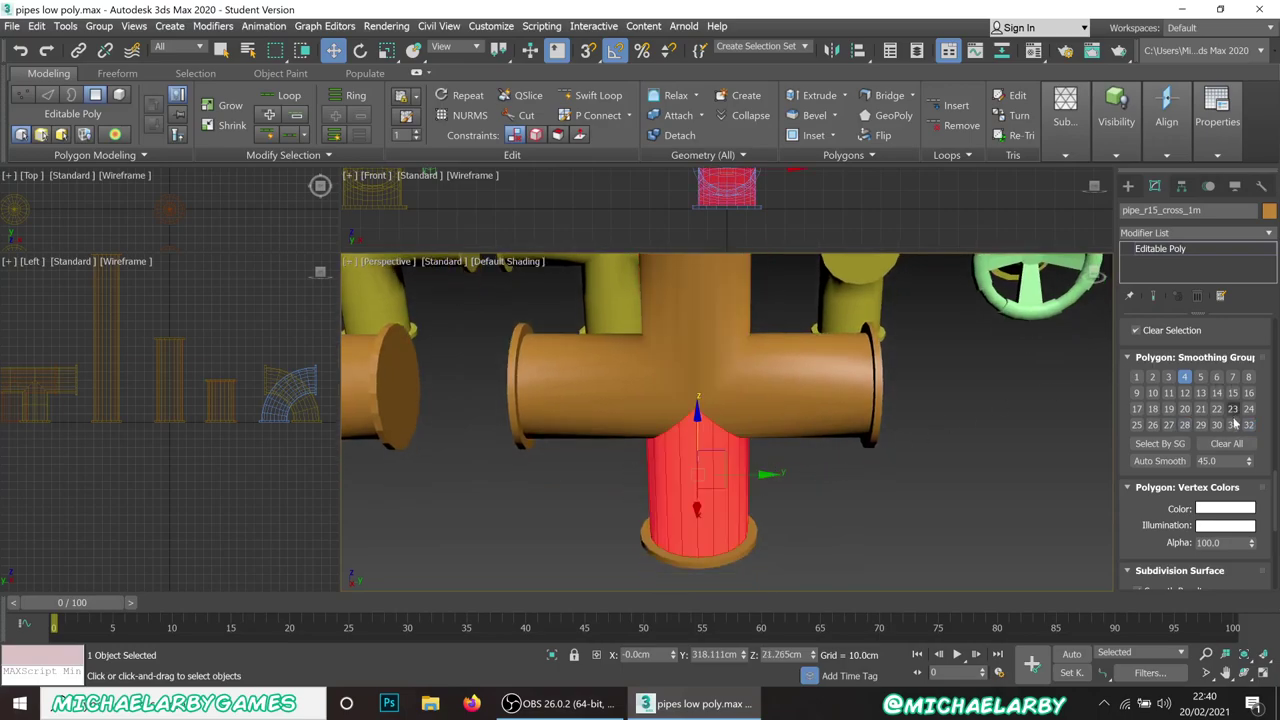
{"action": "left_click", "coordinate": [871, 497]}
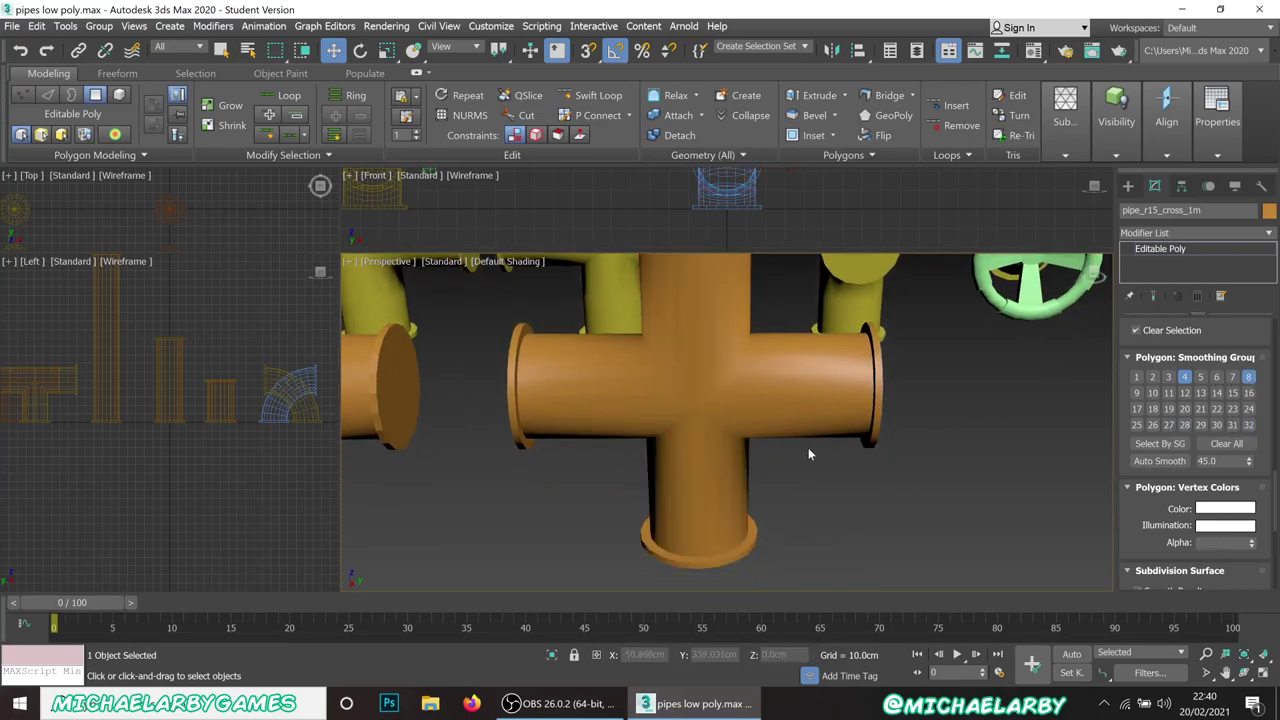
Leave polygon editing on the cross and select the T-junction pipe_r15_t_1m, showing edged faces in the perspective view
{"action": "middle_click_drag", "start_coordinate": [808, 449], "coordinate": [590, 428], "text": "alt"}
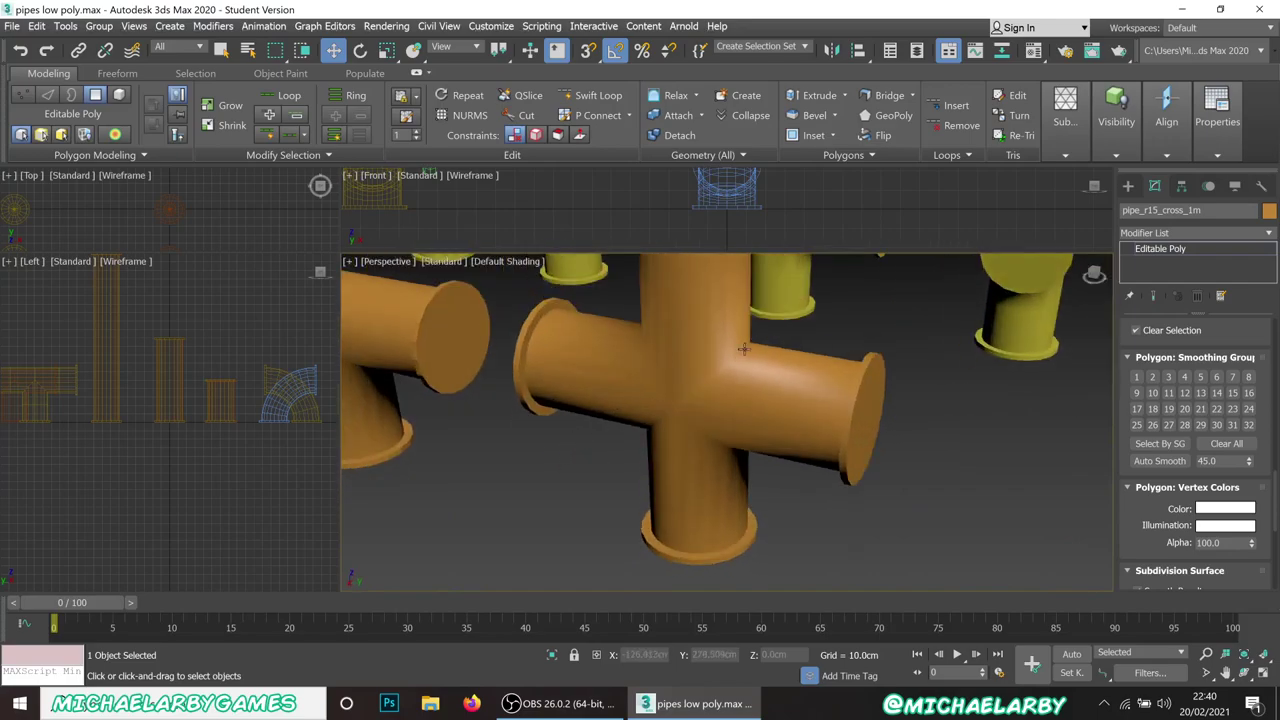
{"action": "middle_click_drag", "start_coordinate": [608, 395], "coordinate": [578, 456], "text": "alt"}
{"action": "right_click", "coordinate": [576, 452]}
{"action": "left_click", "coordinate": [528, 437]}
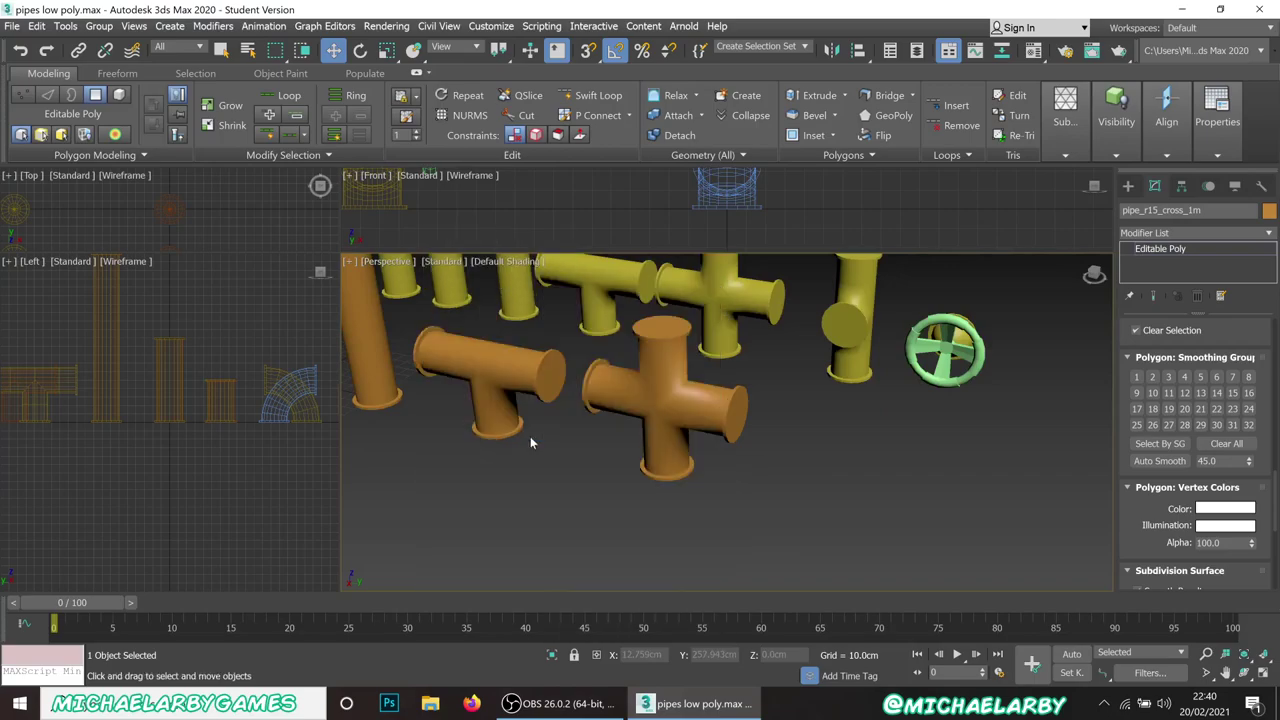
{"action": "left_click", "coordinate": [490, 370]}
{"action": "key", "text": "z"}
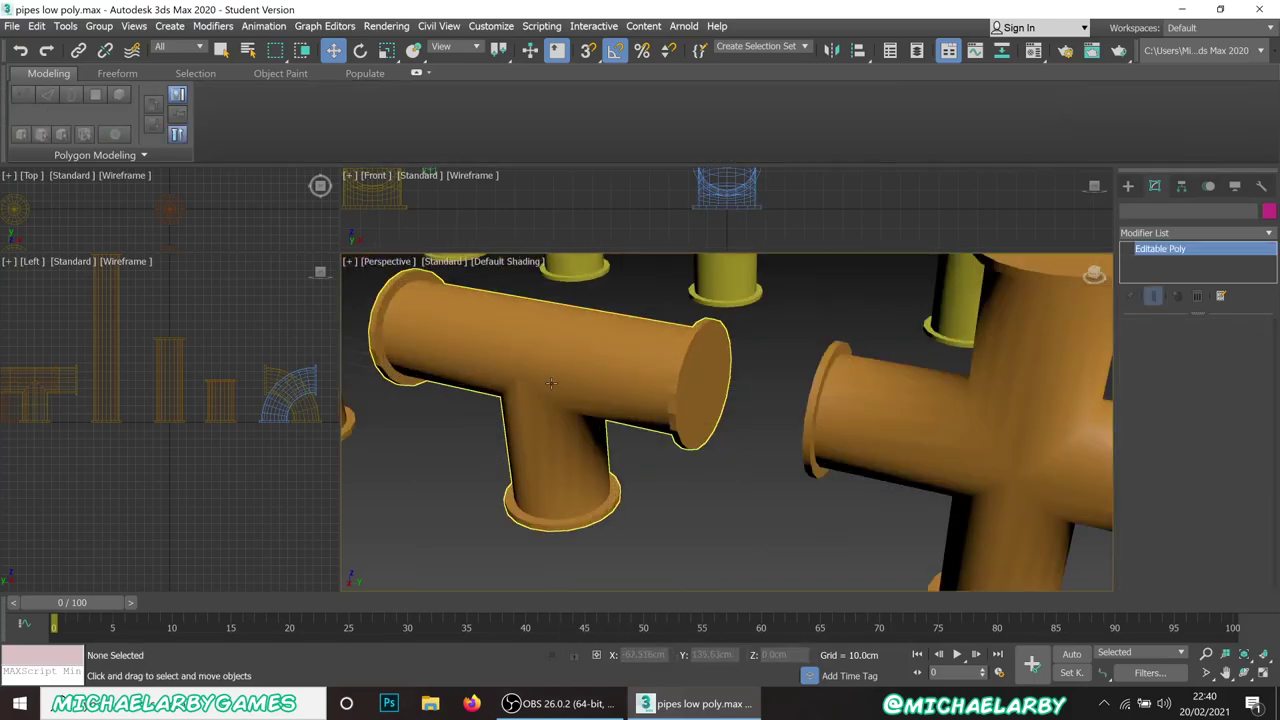
{"action": "key", "text": "F4"}
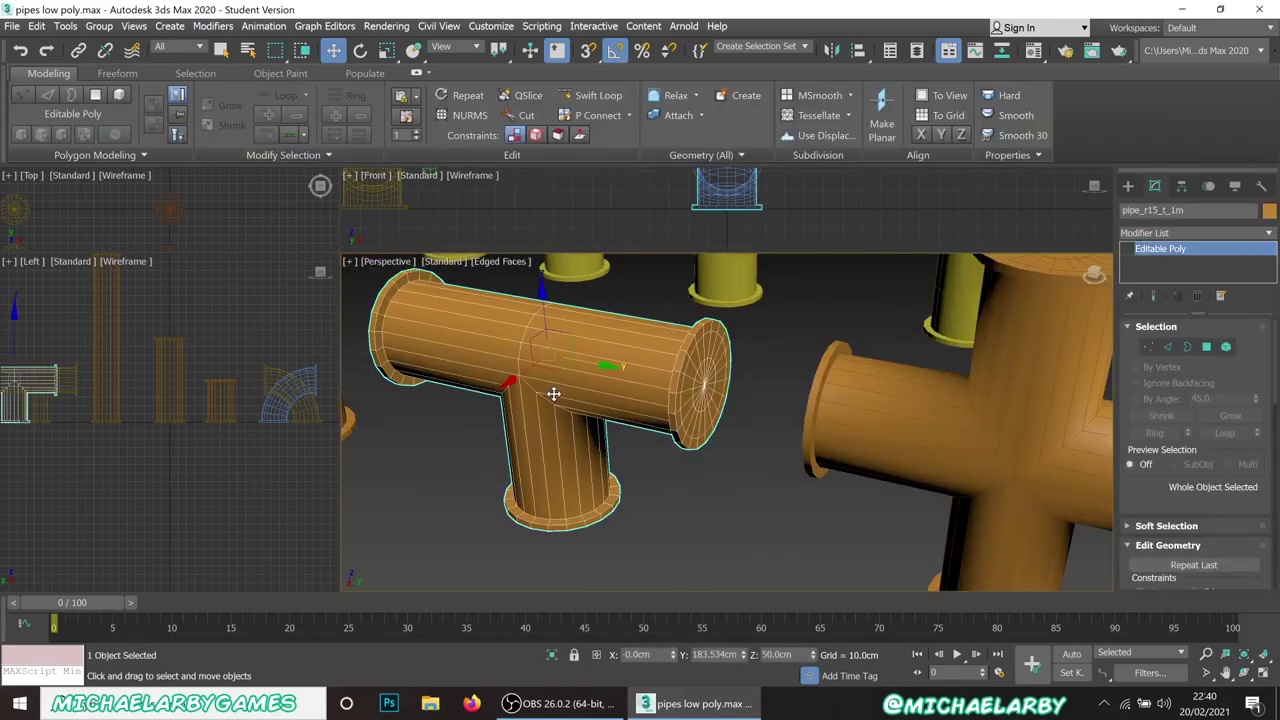
{"action": "scroll", "coordinate": [557, 390], "scroll_direction": "up", "scroll_amount": 3}
{"action": "scroll", "coordinate": [600, 380], "scroll_direction": "down", "scroll_amount": 2}
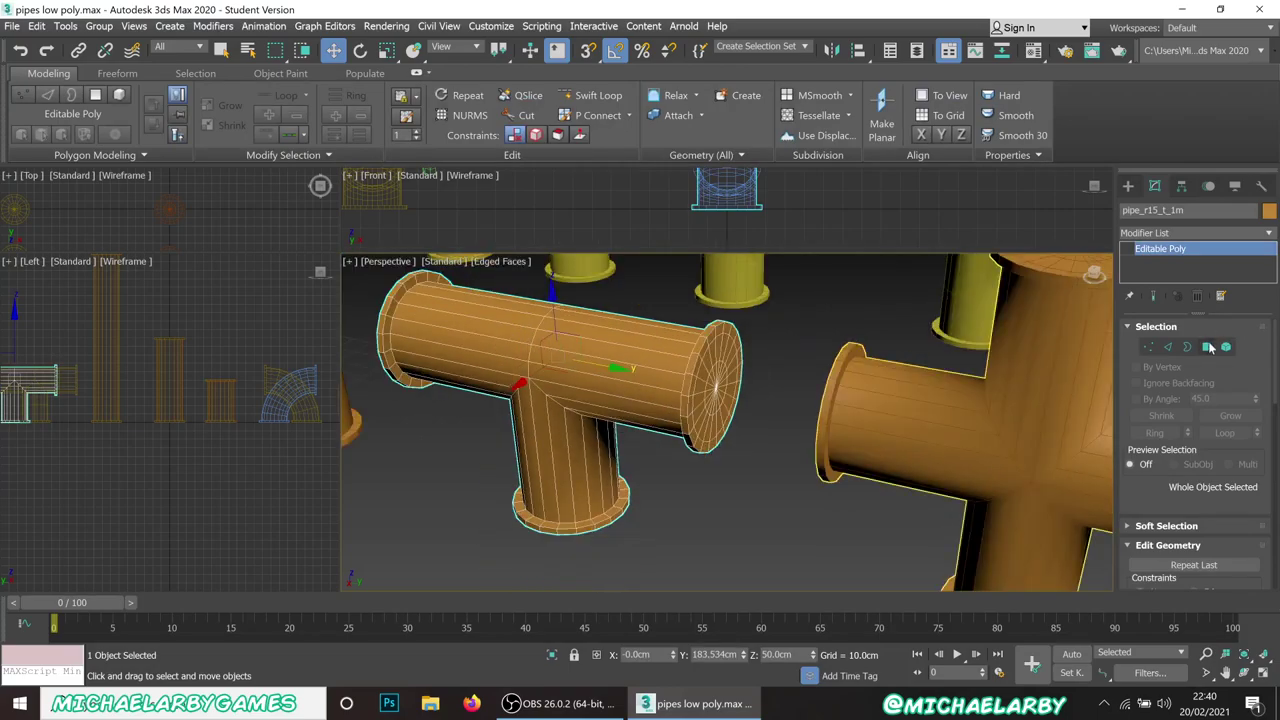
Select the full loops of outer rim polygons on the T-junction's right and lower flanges
{"action": "left_click", "coordinate": [1207, 347]}
{"action": "left_click", "coordinate": [1207, 347]}
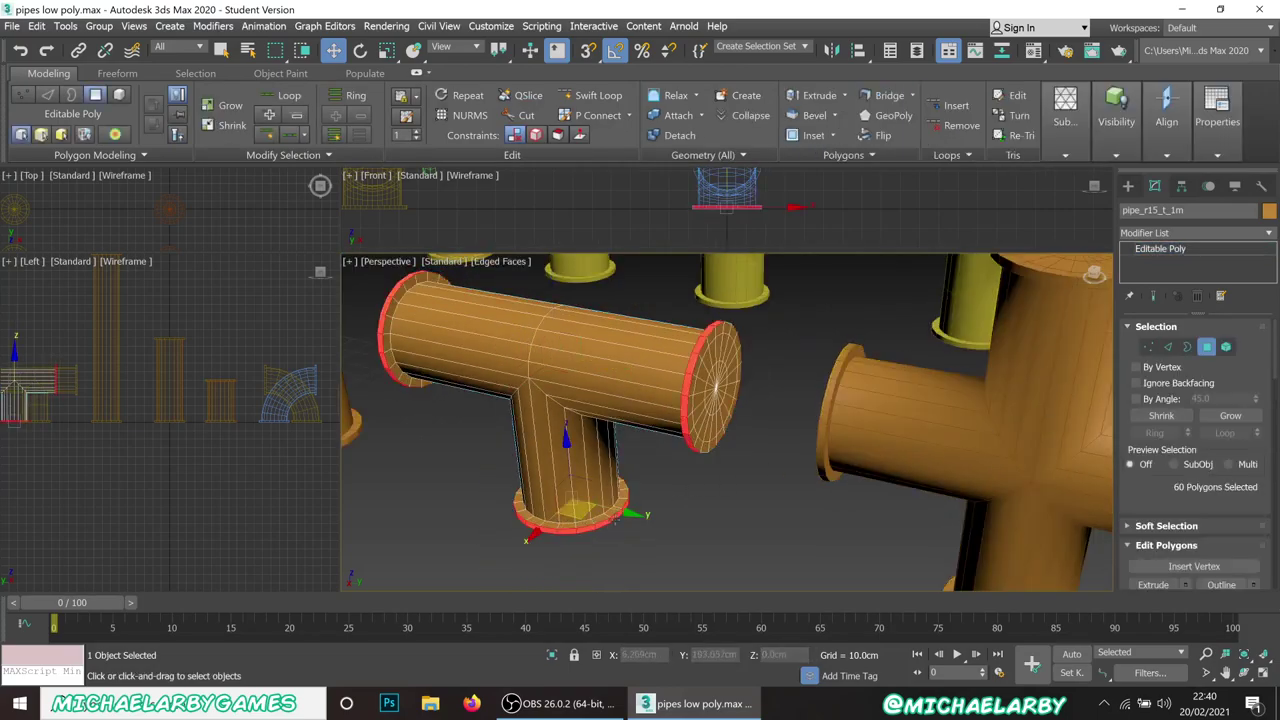
{"action": "scroll", "coordinate": [669, 385], "scroll_direction": "up", "scroll_amount": 3}
{"action": "left_click", "coordinate": [703, 390]}
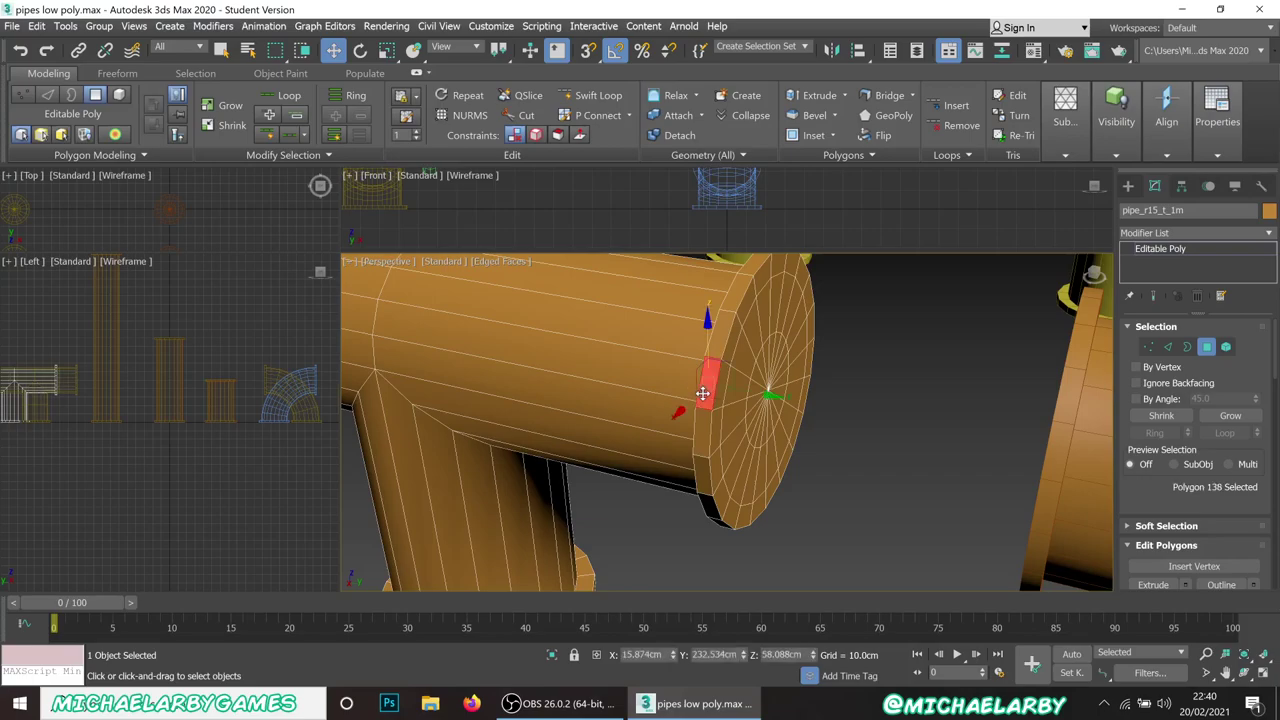
{"action": "left_click", "coordinate": [702, 434], "text": "shift"}
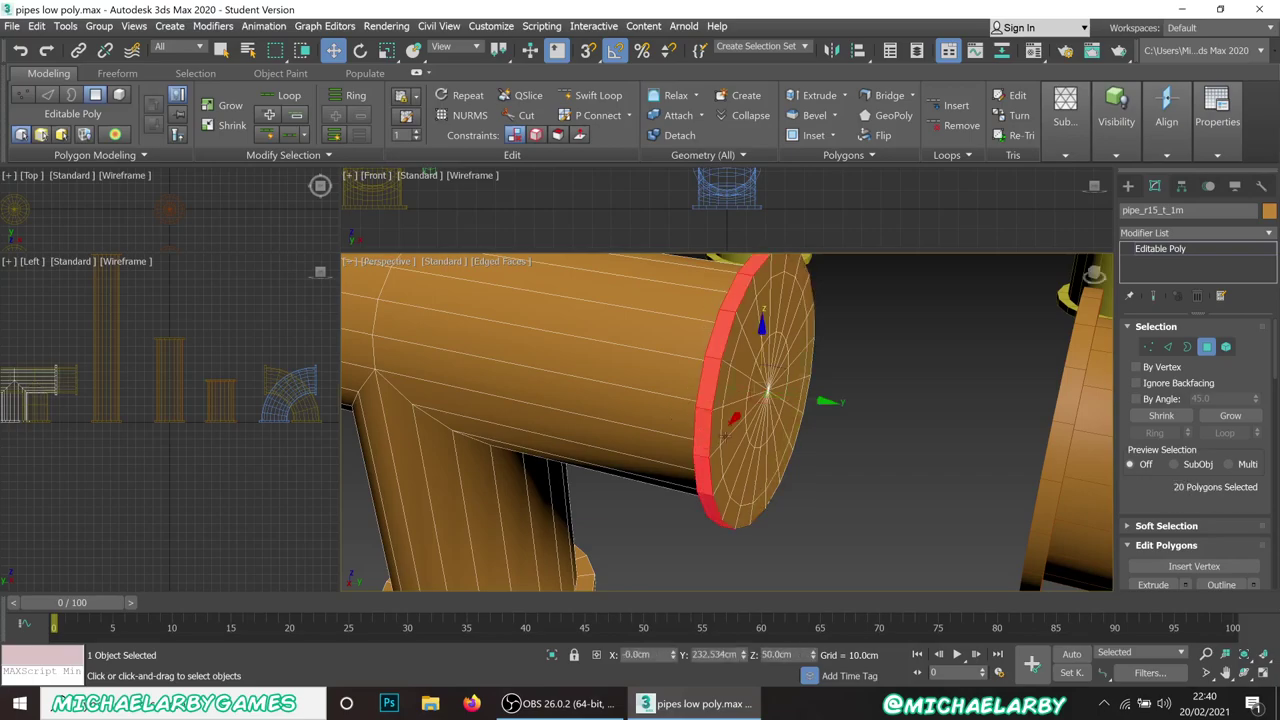
{"action": "scroll", "coordinate": [850, 472], "scroll_direction": "down", "scroll_amount": 5}
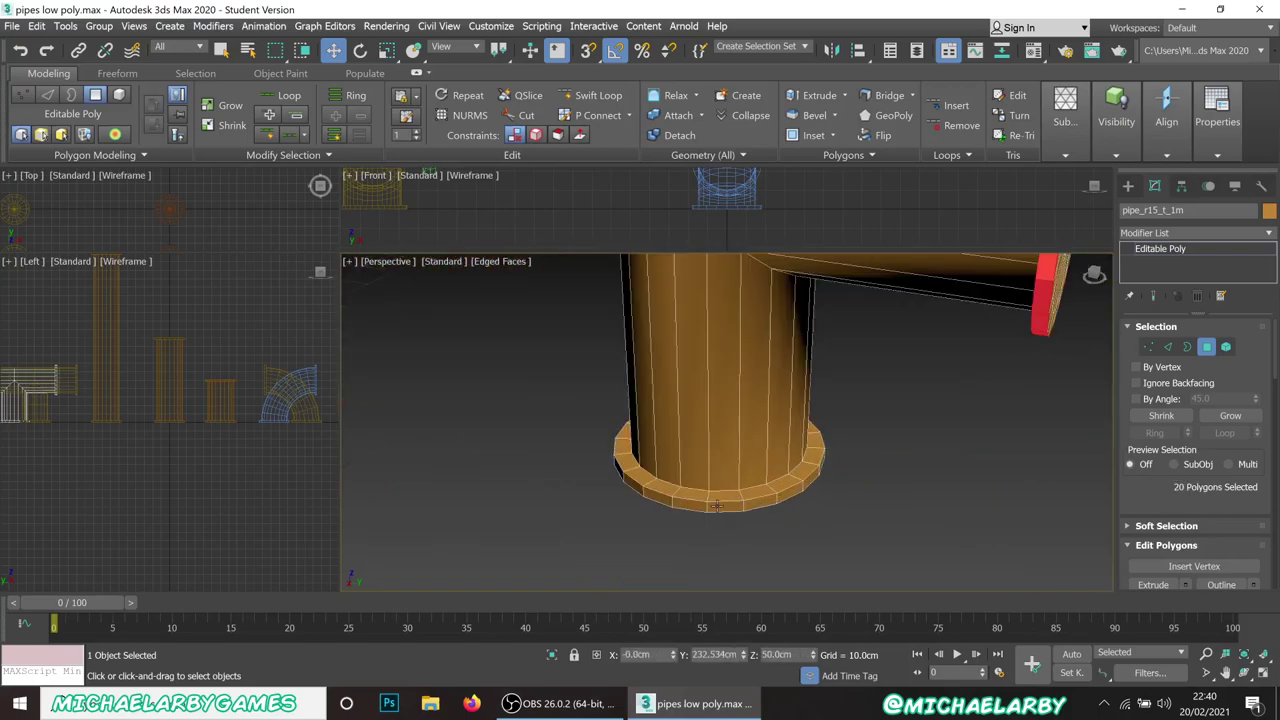
{"action": "left_click", "coordinate": [712, 508], "text": "ctrl"}
{"action": "left_click", "coordinate": [699, 512], "text": "shift"}
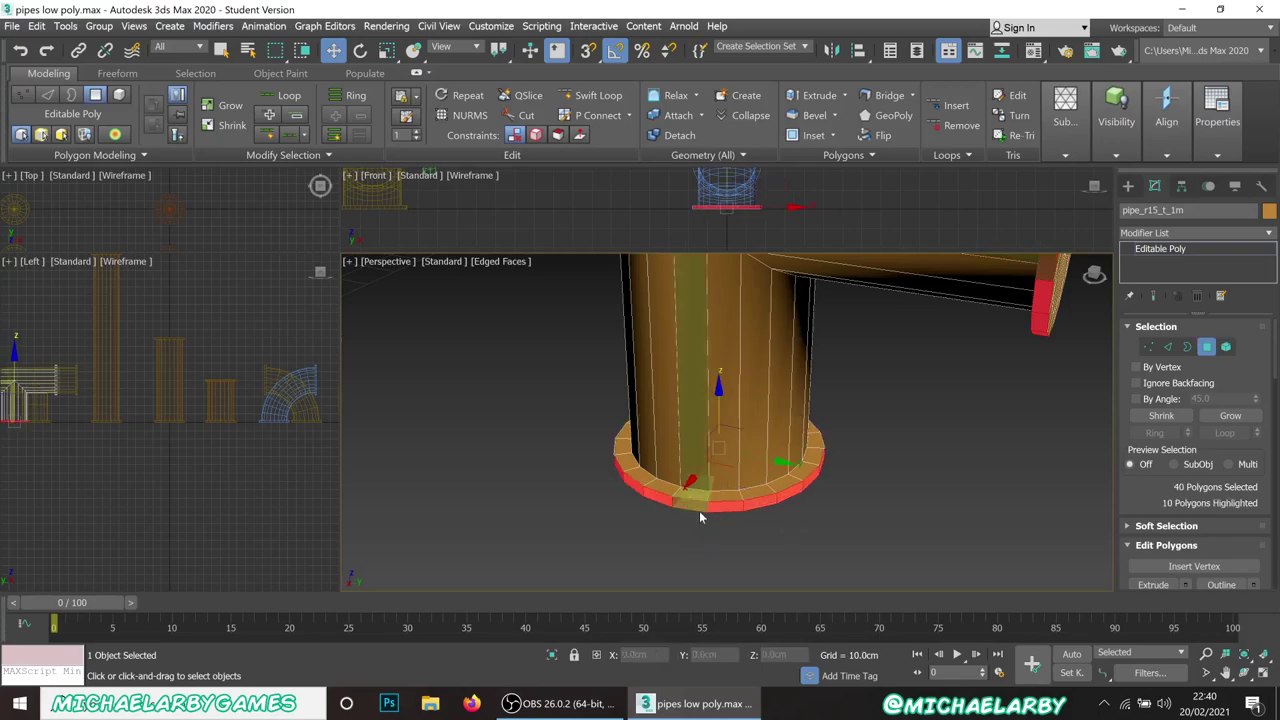
Add the loop of outer rim polygons on the T-junction's left flange to the selection
{"action": "scroll", "coordinate": [716, 534], "scroll_direction": "down", "scroll_amount": 3}
{"action": "scroll", "coordinate": [520, 295], "scroll_direction": "up", "scroll_amount": 4}
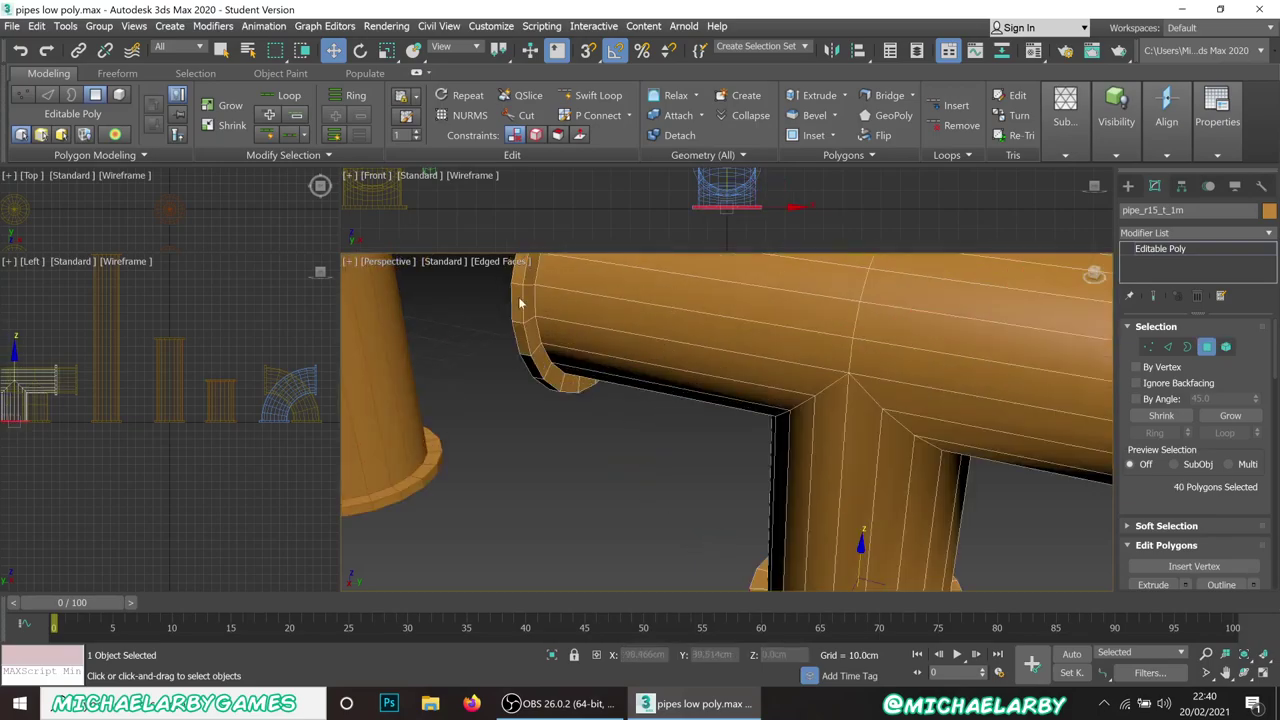
{"action": "middle_click_drag", "start_coordinate": [520, 303], "coordinate": [530, 318], "text": "alt"}
{"action": "left_click", "coordinate": [531, 318], "text": "ctrl"}
{"action": "left_click", "coordinate": [549, 389], "text": "shift"}
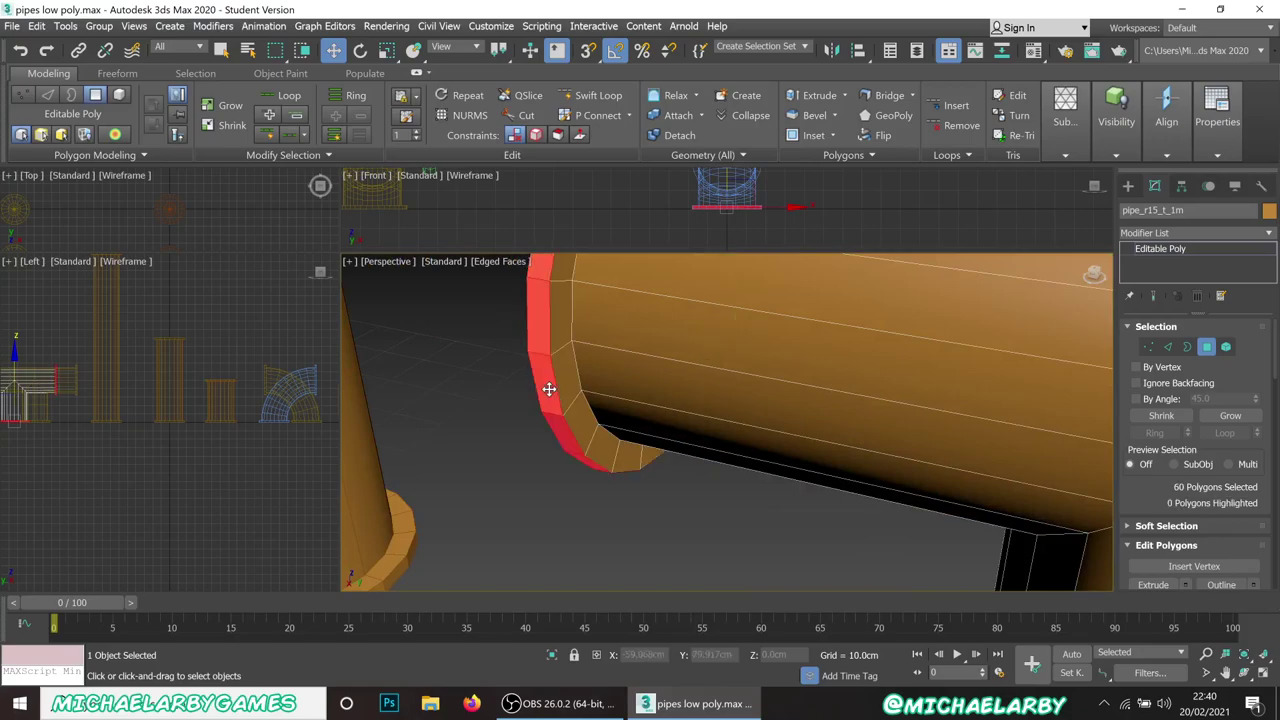
{"action": "scroll", "coordinate": [648, 425], "scroll_direction": "down", "scroll_amount": 6}
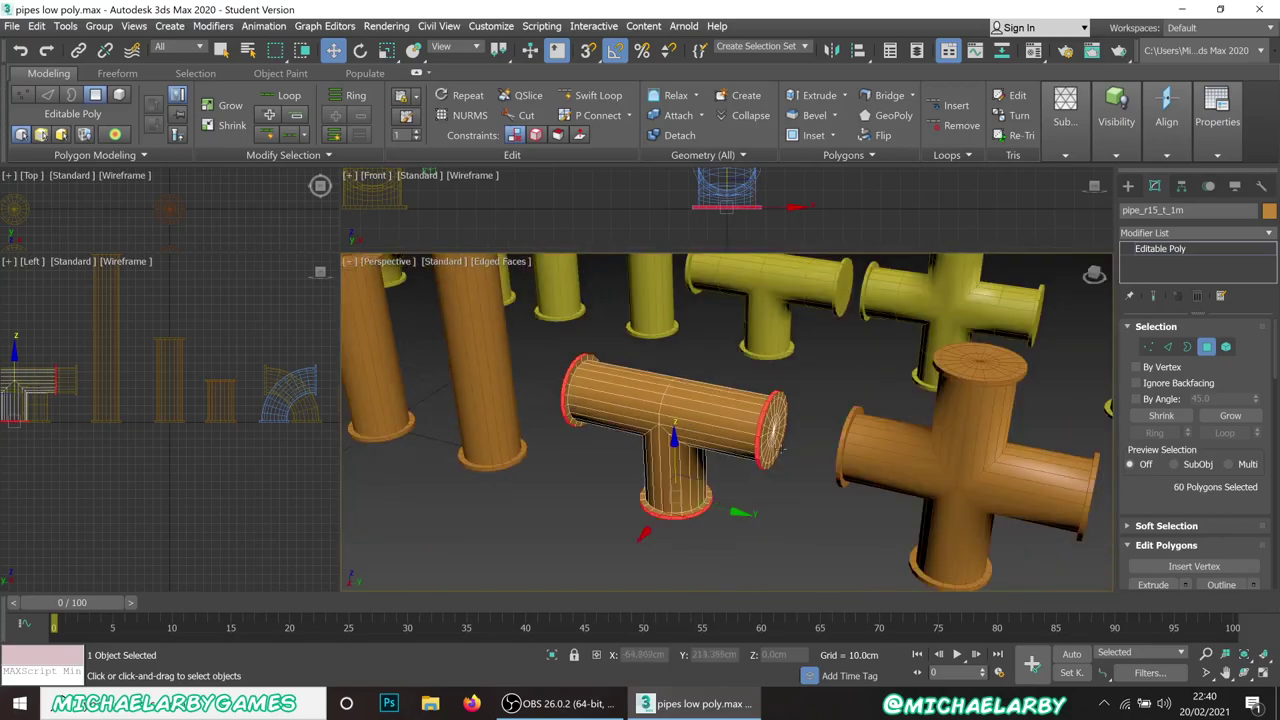
Assign the selected flange rim polygons of the T-junction to smoothing group 14, leave polygon editing and deselect the pipe
{"action": "scroll", "coordinate": [752, 430], "scroll_direction": "up", "scroll_amount": 2}
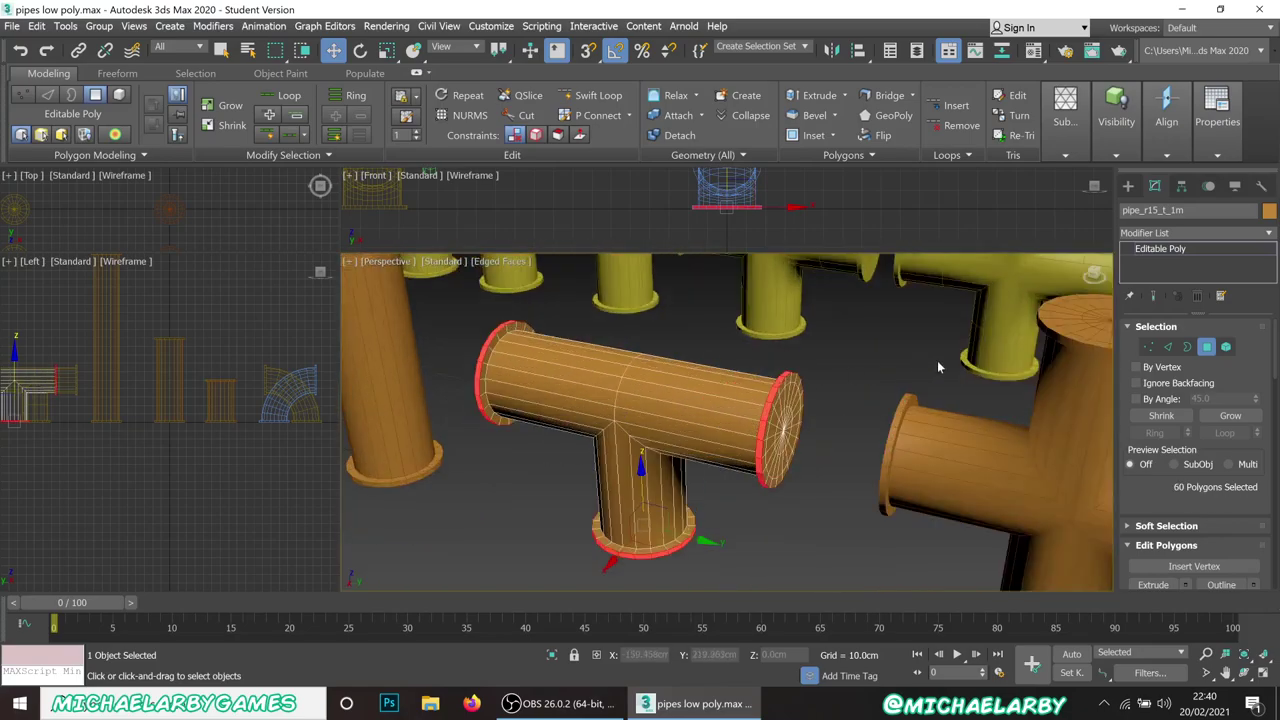
{"action": "scroll", "coordinate": [1222, 465], "scroll_direction": "down", "scroll_amount": 5}
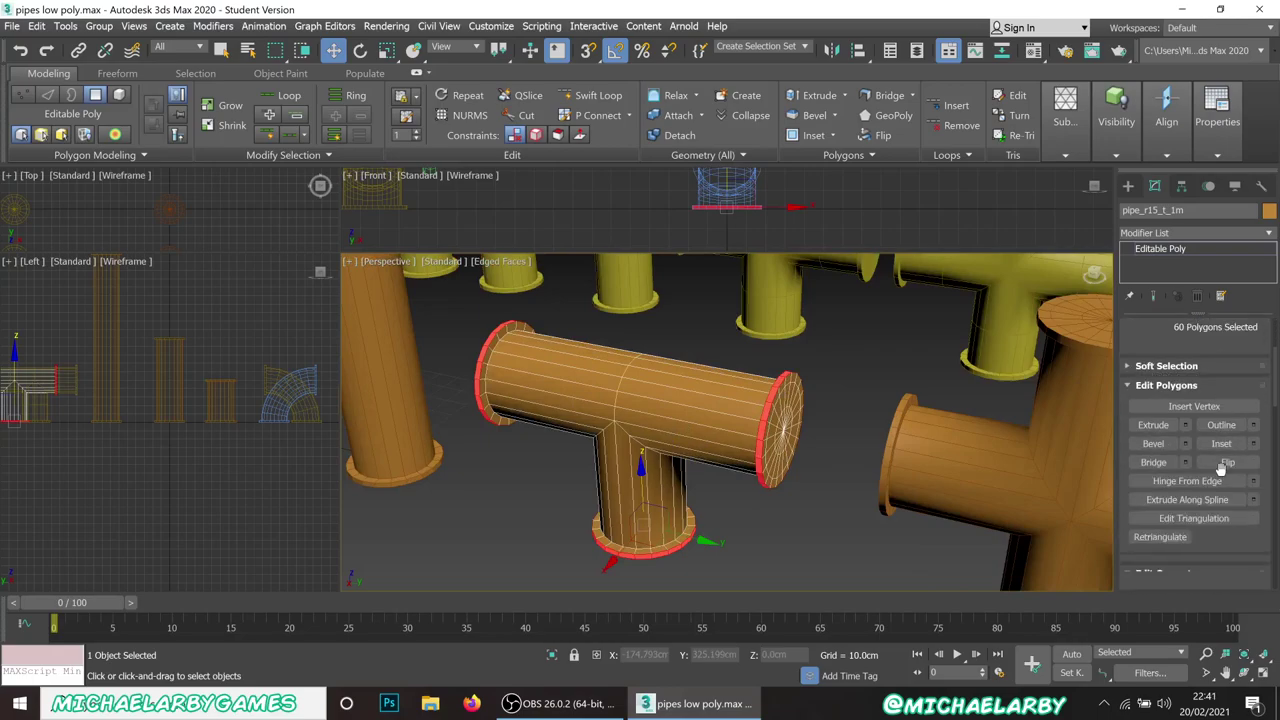
{"action": "scroll", "coordinate": [1218, 462], "scroll_direction": "down", "scroll_amount": 10}
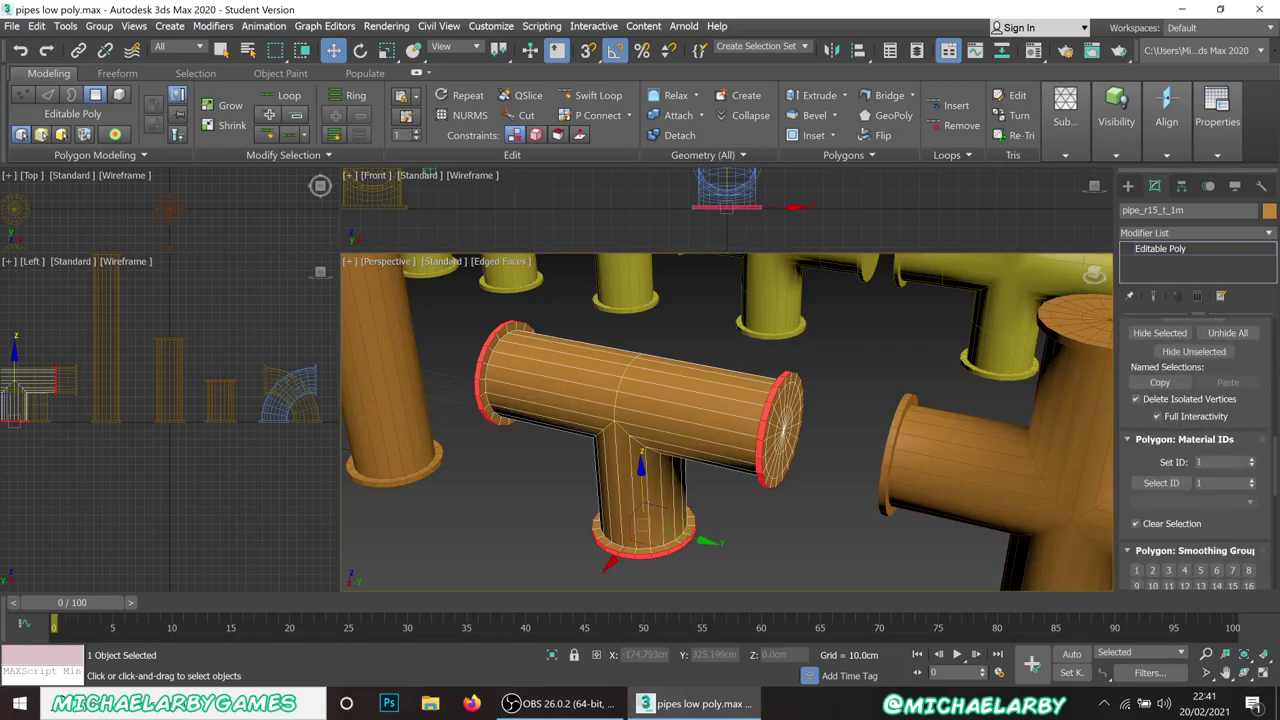
{"action": "scroll", "coordinate": [1208, 523], "scroll_direction": "down", "scroll_amount": 2}
{"action": "left_click", "coordinate": [1216, 536]}
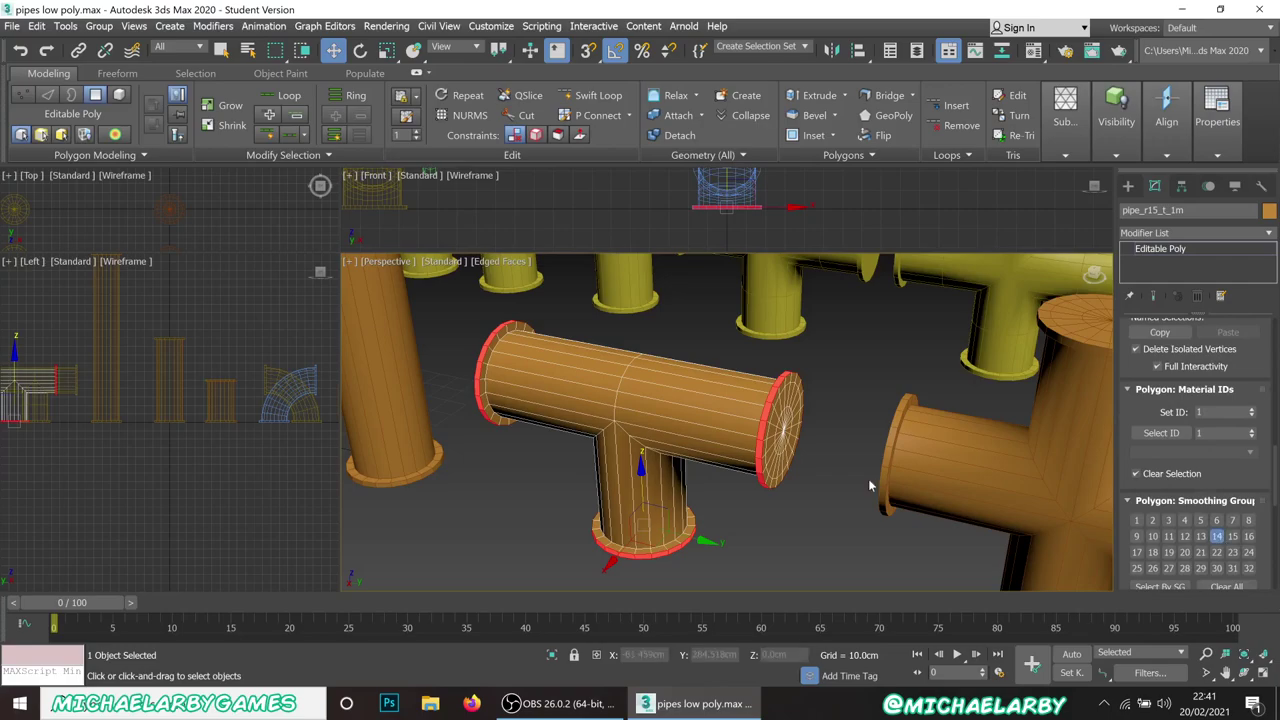
{"action": "left_click", "coordinate": [803, 514]}
{"action": "right_click", "coordinate": [803, 506]}
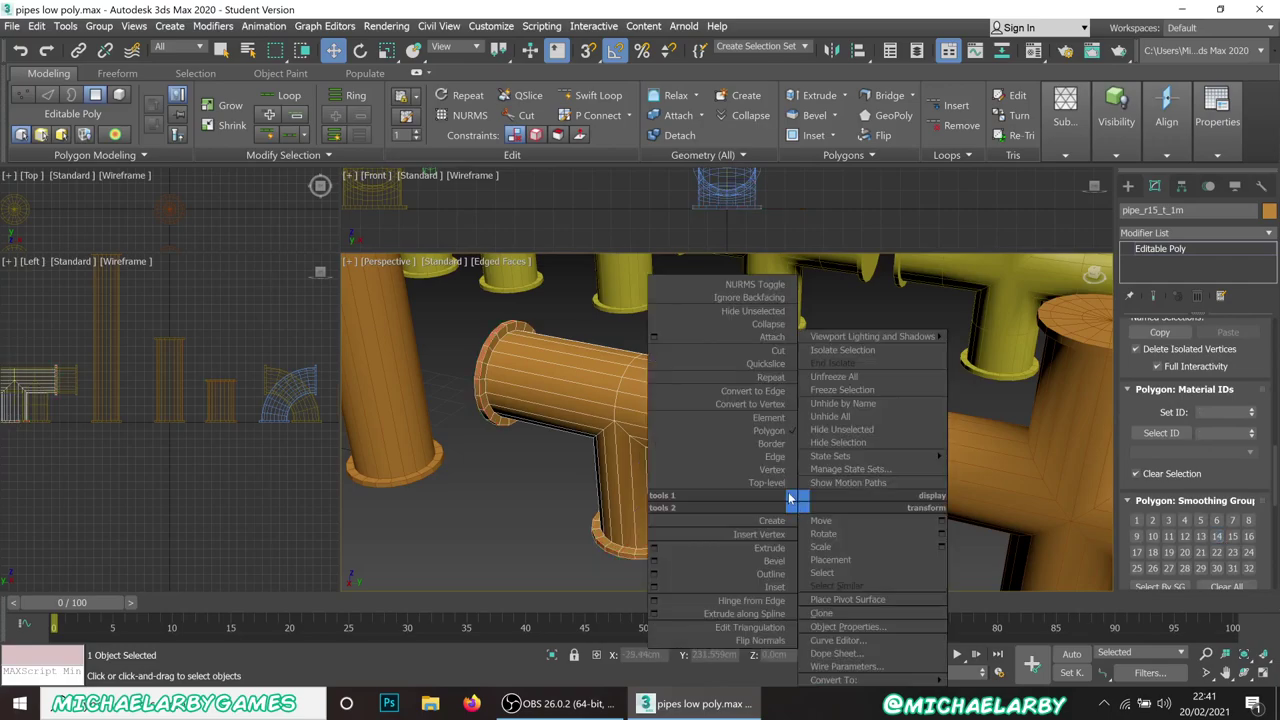
{"action": "left_click", "coordinate": [779, 488]}
{"action": "left_click", "coordinate": [804, 516]}
Examine the yellow valve pipe pipe_15cm_valve from several sides, comparing it with the rows of other pipe pieces
{"action": "scroll", "coordinate": [813, 481], "scroll_direction": "down", "scroll_amount": 5}
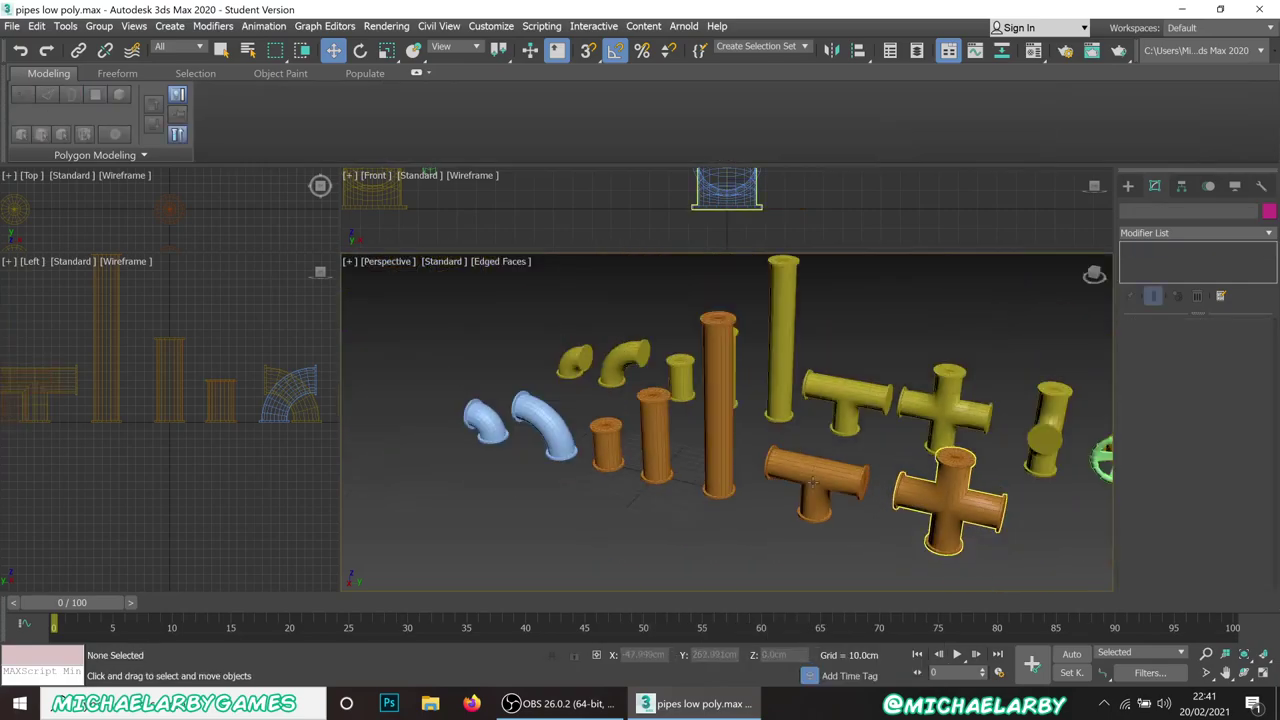
{"action": "scroll", "coordinate": [724, 316], "scroll_direction": "up", "scroll_amount": 3}
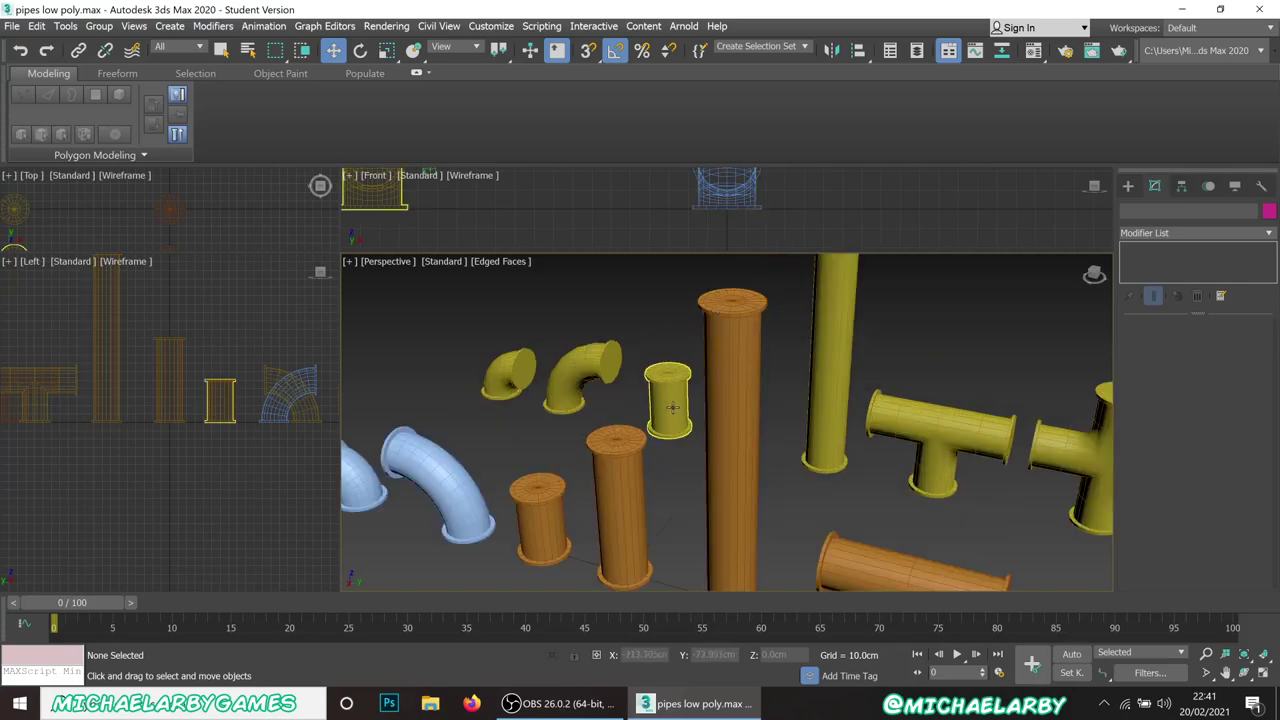
{"action": "scroll", "coordinate": [680, 430], "scroll_direction": "down", "scroll_amount": 5}
{"action": "scroll", "coordinate": [691, 440], "scroll_direction": "up", "scroll_amount": 2}
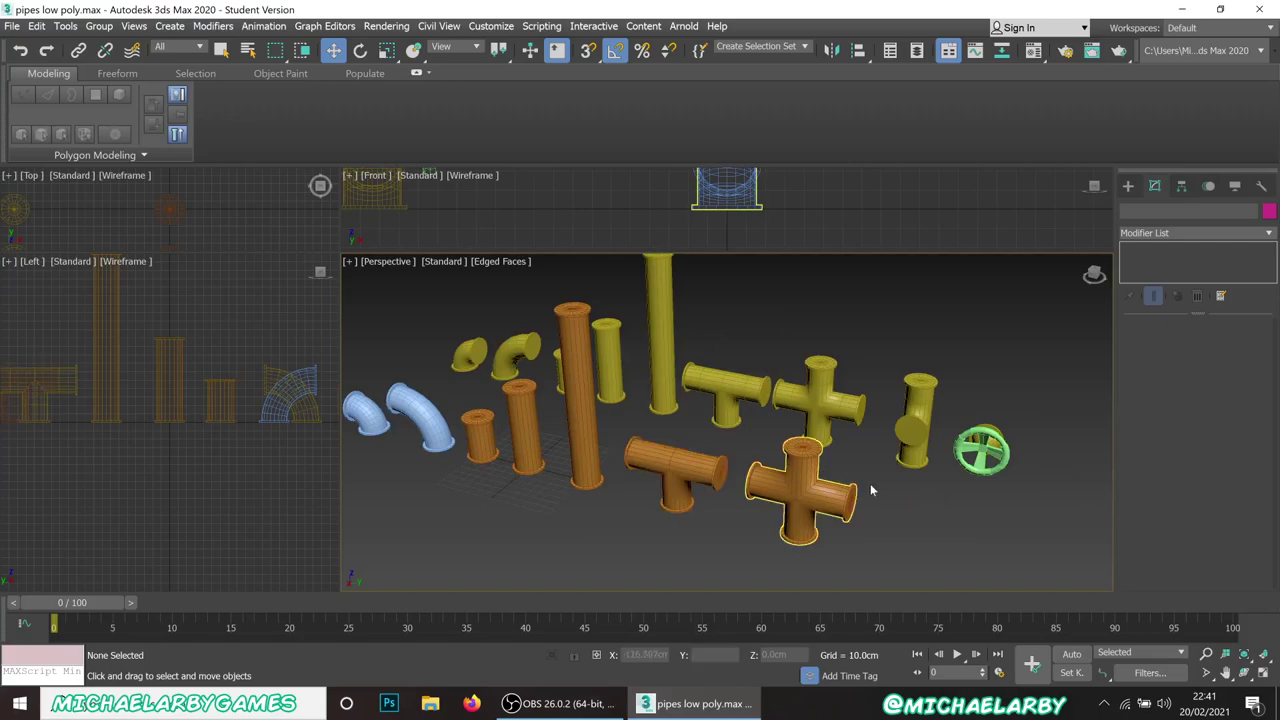
{"action": "scroll", "coordinate": [900, 480], "scroll_direction": "up", "scroll_amount": 4}
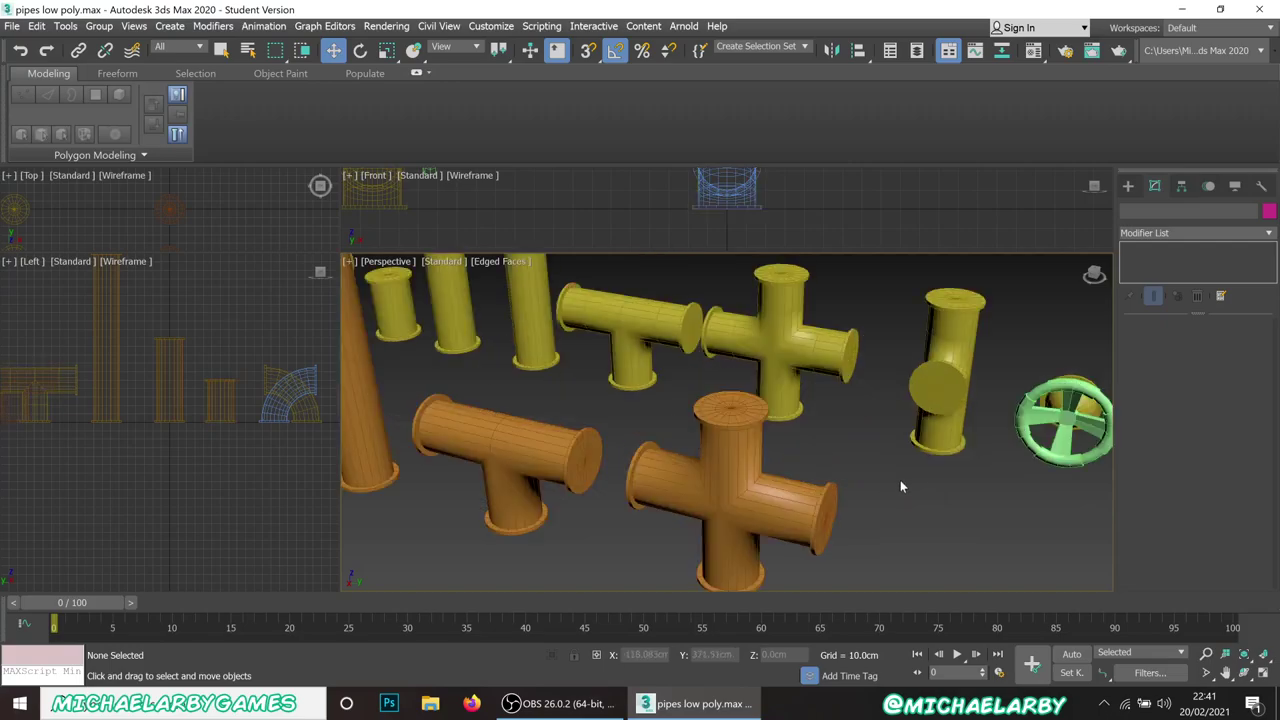
{"action": "left_click", "coordinate": [961, 354]}
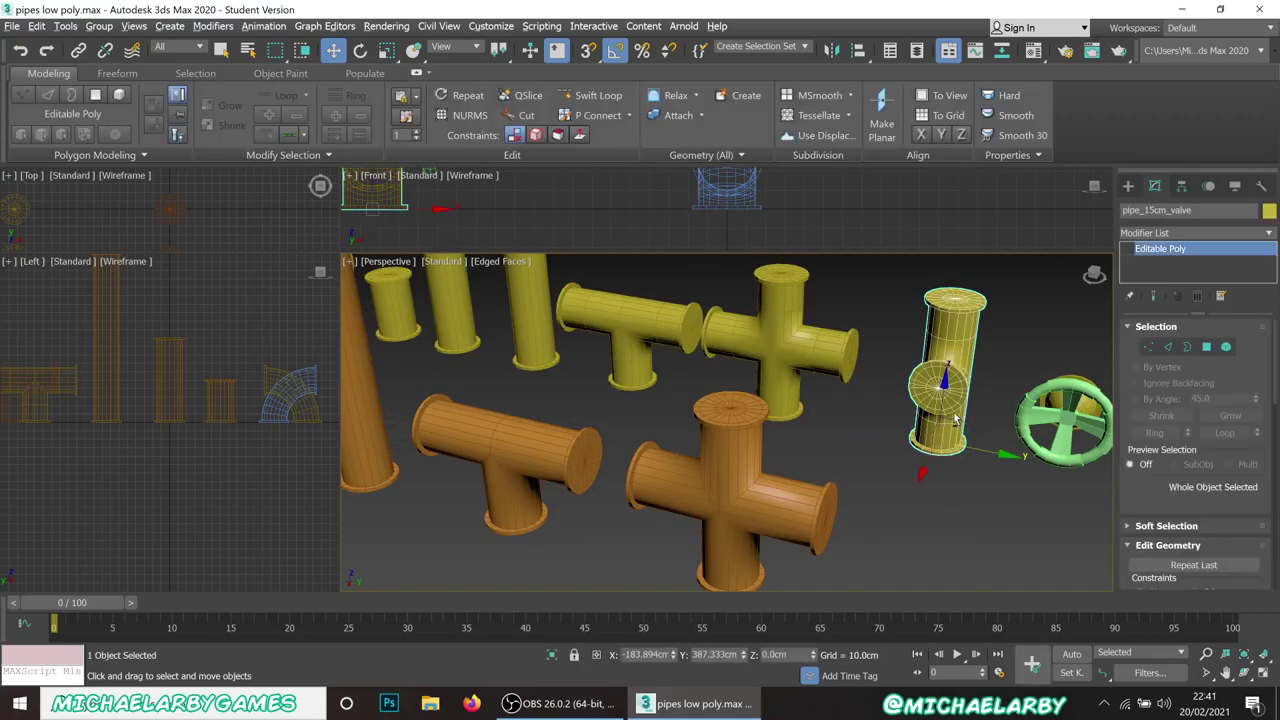
{"action": "middle_click_drag", "start_coordinate": [968, 415], "coordinate": [800, 400], "text": "alt"}
{"action": "scroll", "coordinate": [786, 391], "scroll_direction": "up", "scroll_amount": 3}
{"action": "scroll", "coordinate": [786, 391], "scroll_direction": "up", "scroll_amount": 2}
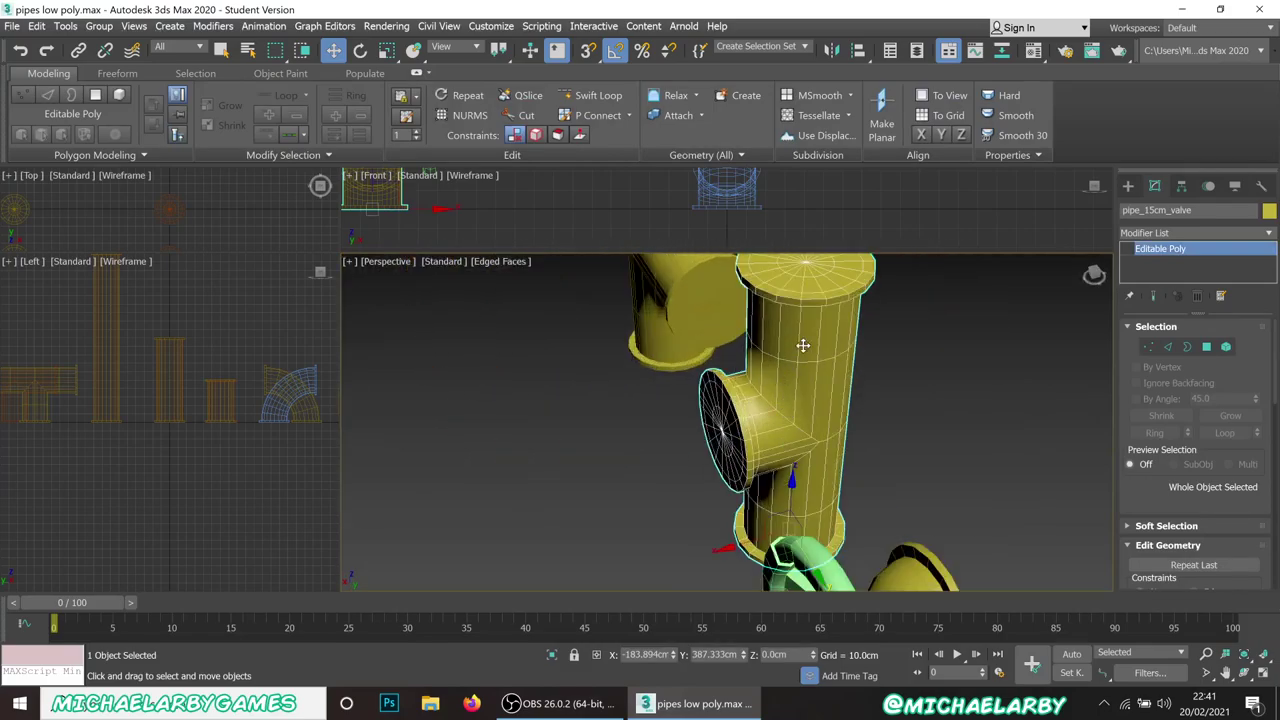
{"action": "scroll", "coordinate": [800, 430], "scroll_direction": "down", "scroll_amount": 1}
{"action": "scroll", "coordinate": [803, 425], "scroll_direction": "down", "scroll_amount": 3}
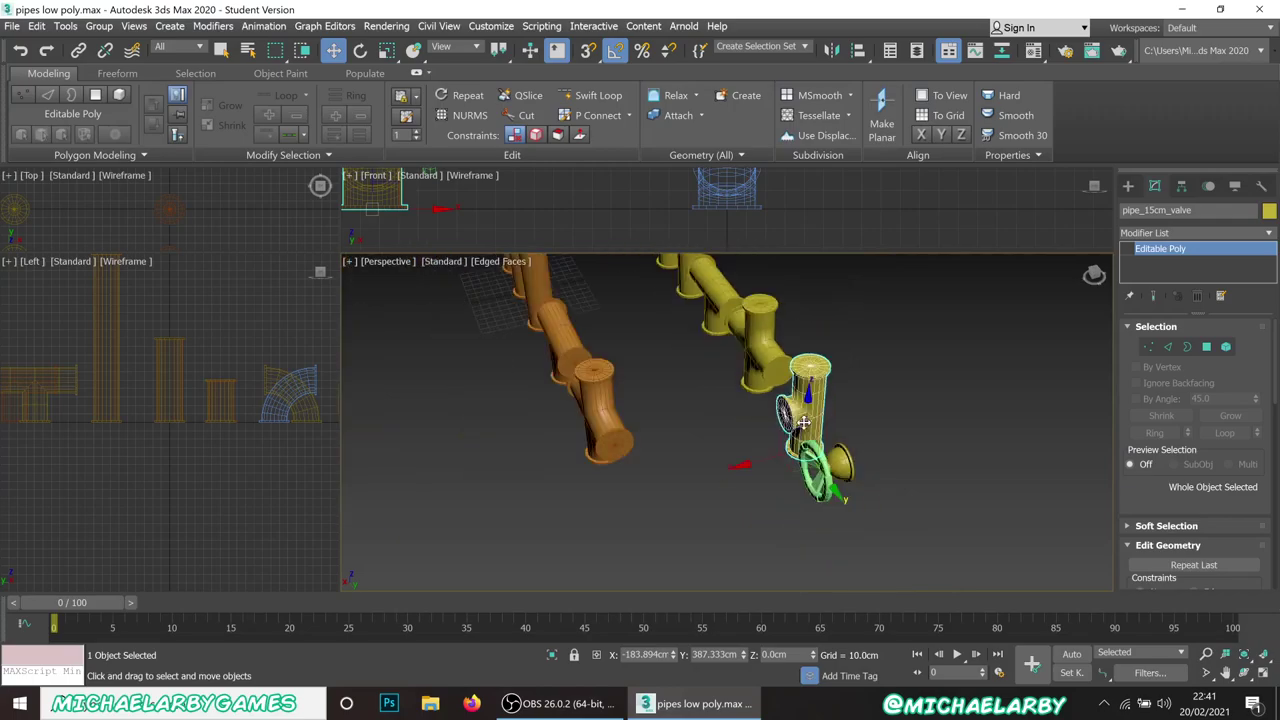
{"action": "middle_click_drag", "start_coordinate": [636, 434], "coordinate": [650, 426], "text": "alt"}
{"action": "scroll", "coordinate": [655, 422], "scroll_direction": "up", "scroll_amount": 2}
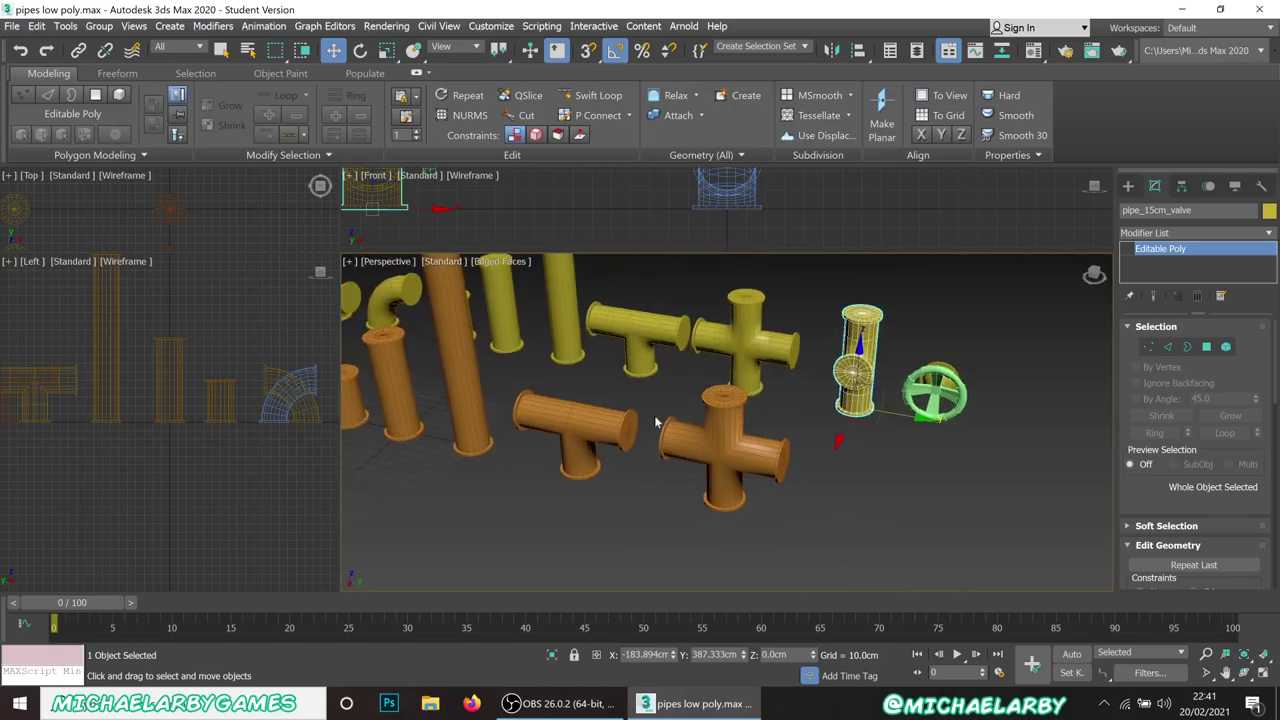
Clone the orange T-junction along Y past the cross as a single copy named pipe_r15_valvepiece_1m
{"action": "left_click", "coordinate": [585, 425]}
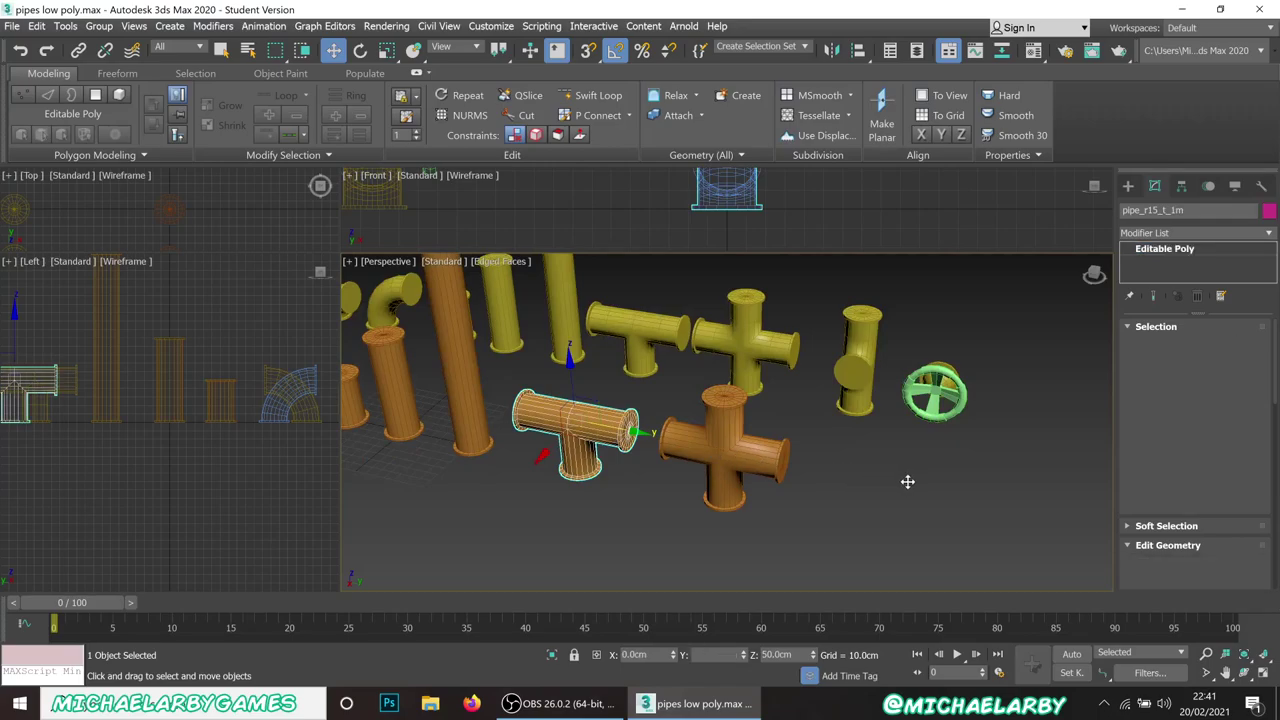
{"action": "mouse_move", "coordinate": [610, 435]}
{"action": "left_mouse_down", "text": "shift"}
{"action": "mouse_move", "coordinate": [915, 510]}
{"action": "mouse_move", "coordinate": [927, 500]}
{"action": "left_mouse_up", "text": "shift"}
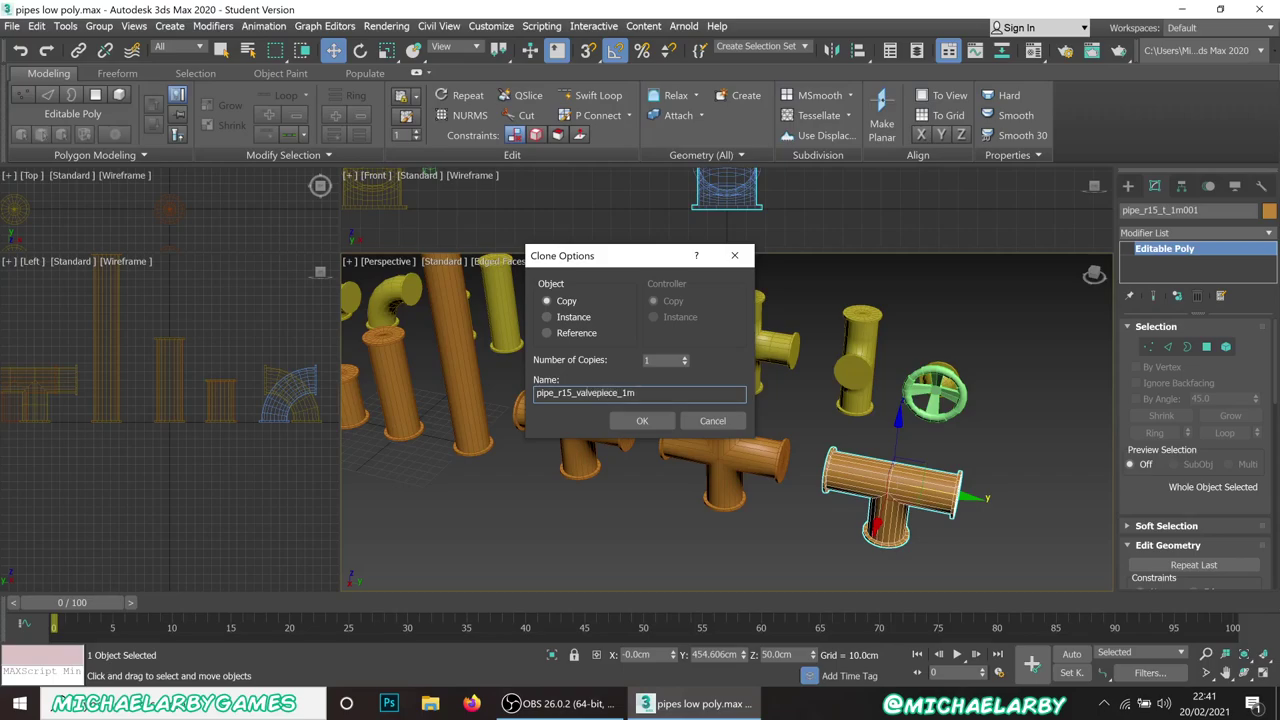
{"action": "left_click", "coordinate": [642, 420]}
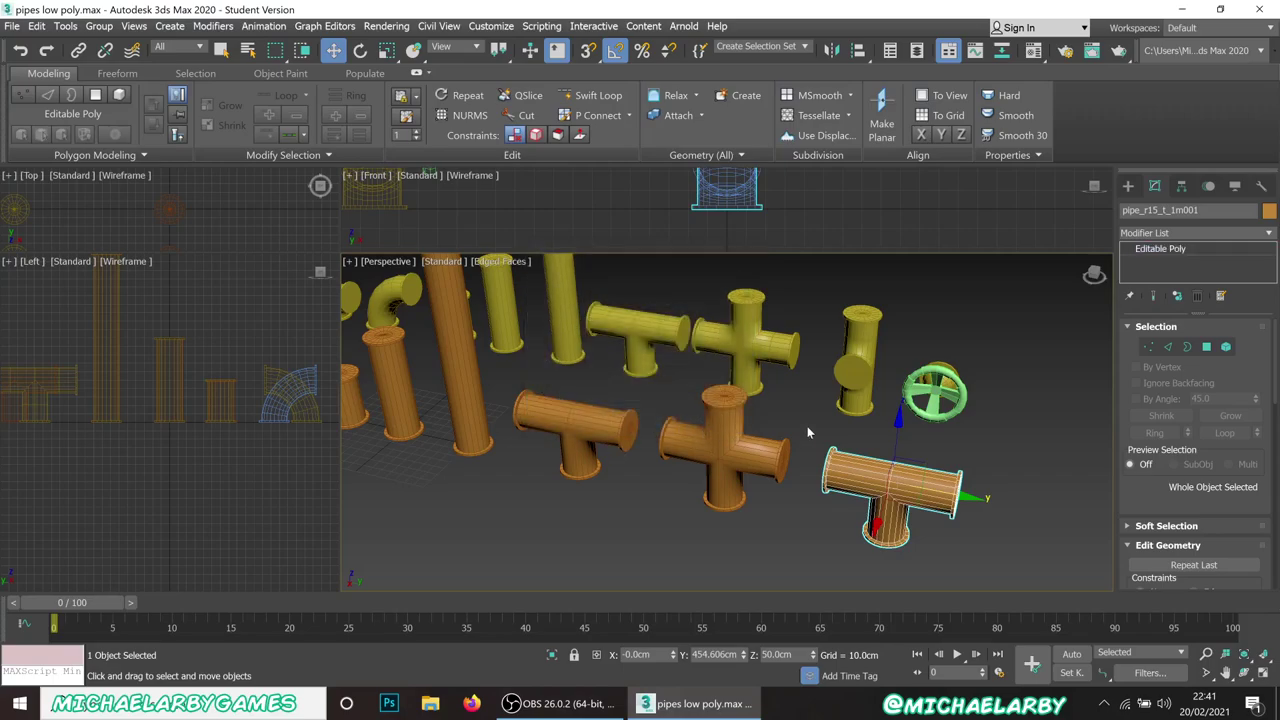
Rotate the valve piece 90 degrees about Z, and tip it to a Y rotation of -90 degrees so its main run stands upright
{"action": "left_click", "coordinate": [858, 462]}
{"action": "key", "text": "e"}
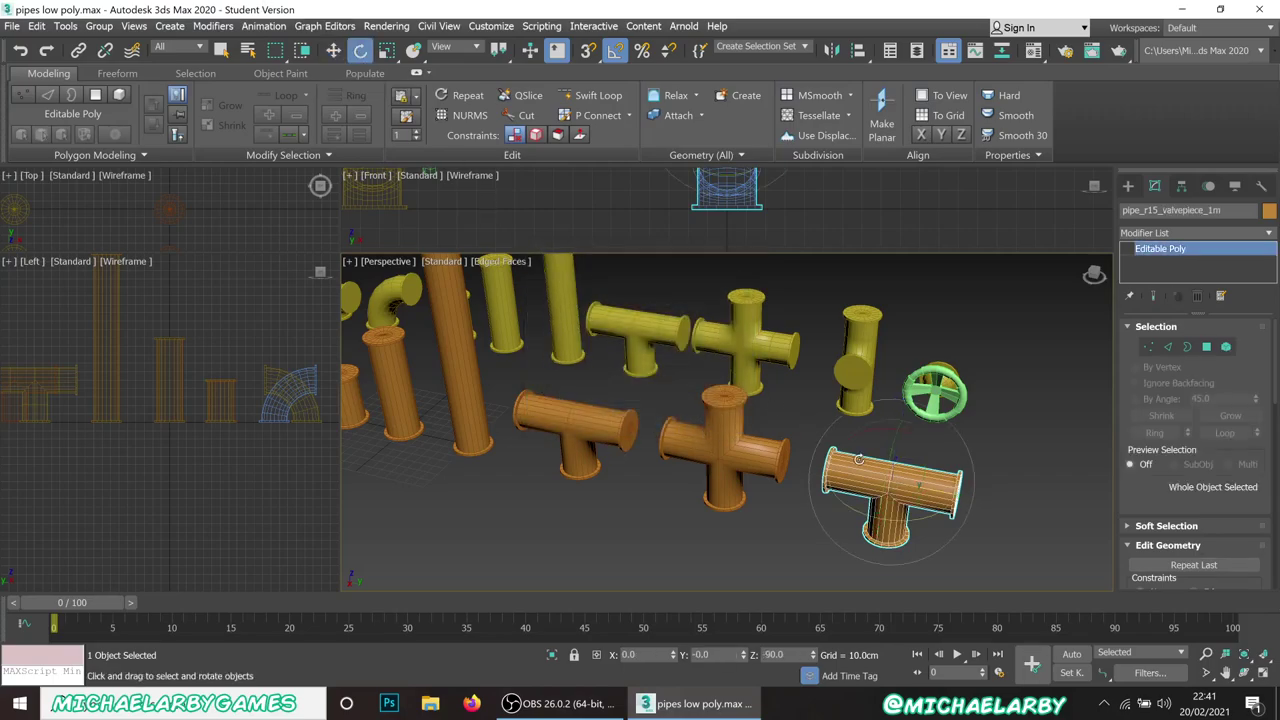
{"action": "left_click_drag", "start_coordinate": [854, 510], "coordinate": [888, 505]}
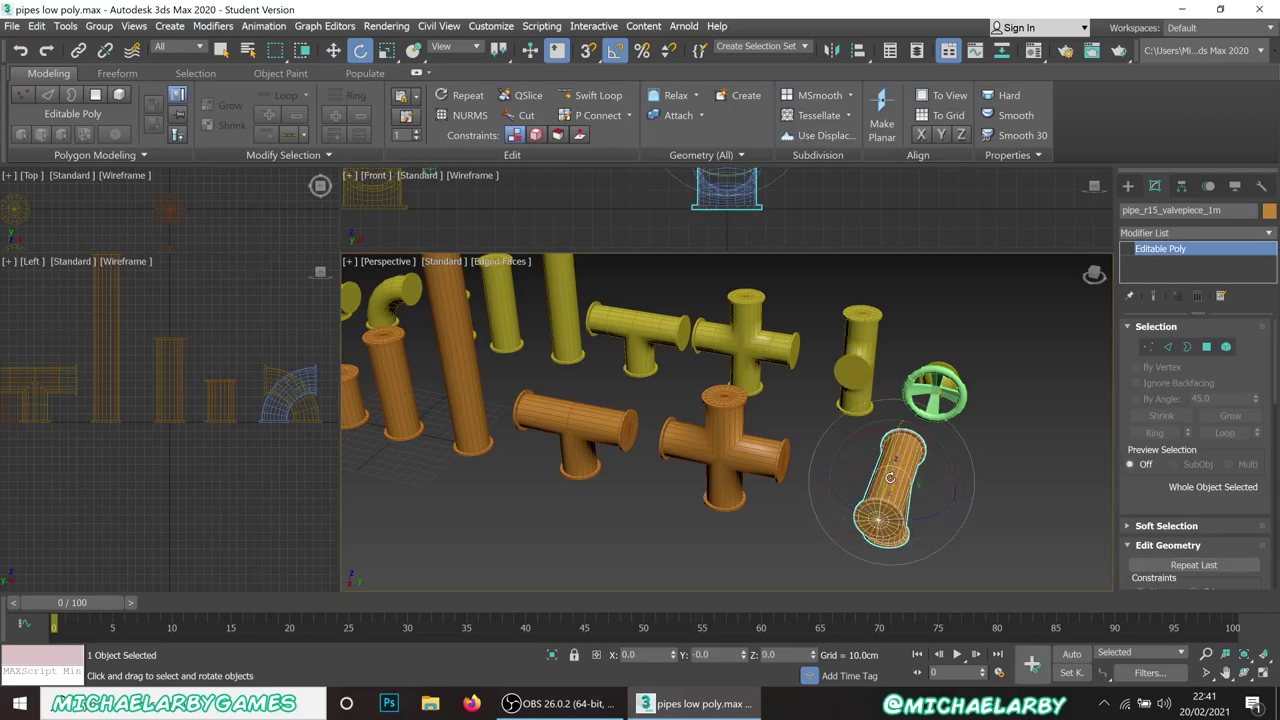
{"action": "middle_click_drag", "start_coordinate": [888, 505], "coordinate": [871, 460], "text": "alt"}
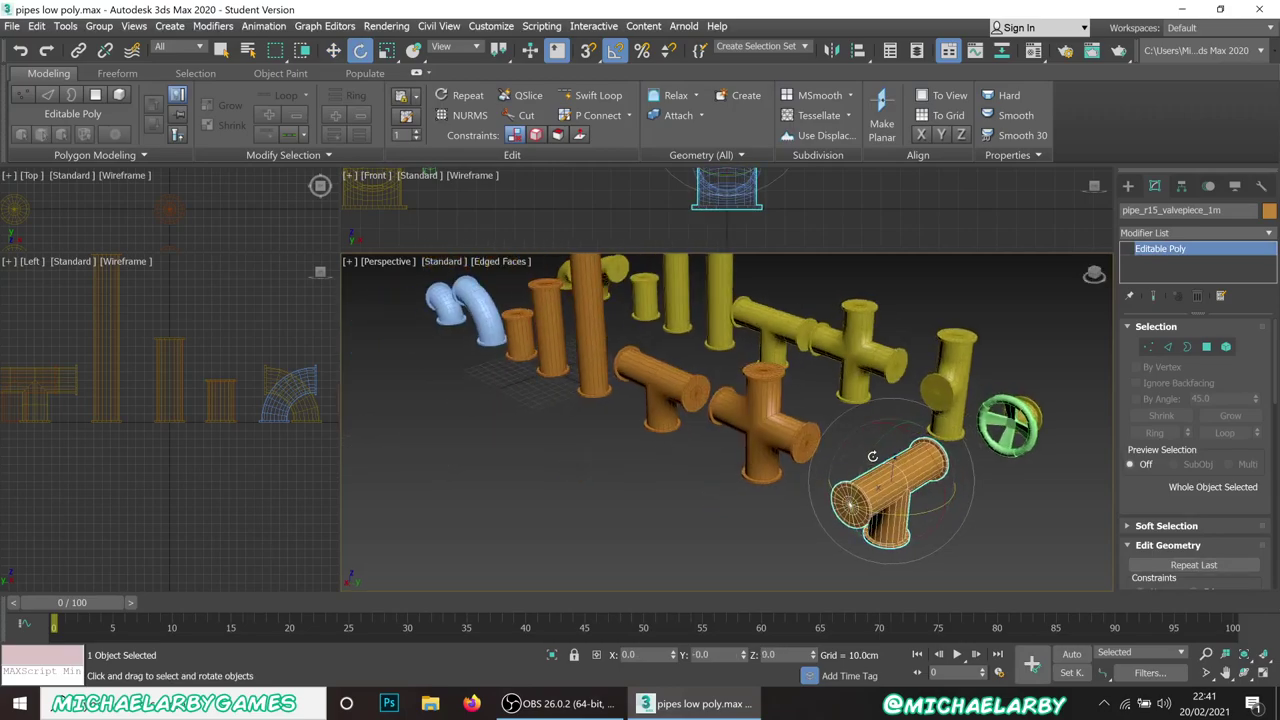
{"action": "mouse_move", "coordinate": [871, 460]}
{"action": "left_mouse_down"}
{"action": "mouse_move", "coordinate": [902, 433]}
{"action": "mouse_move", "coordinate": [885, 448]}
{"action": "left_mouse_up"}
{"action": "middle_click_drag", "start_coordinate": [886, 457], "coordinate": [568, 440], "text": "alt"}
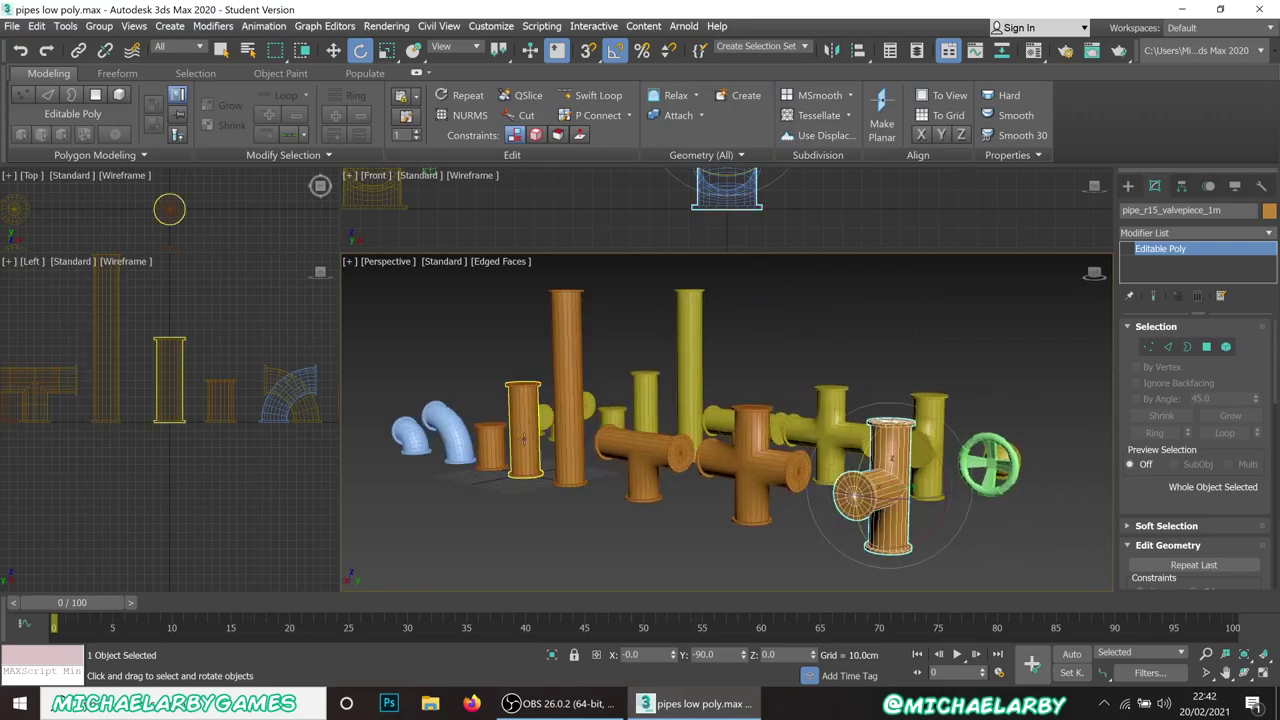
{"action": "middle_click_drag", "start_coordinate": [878, 498], "coordinate": [820, 492], "text": "alt"}
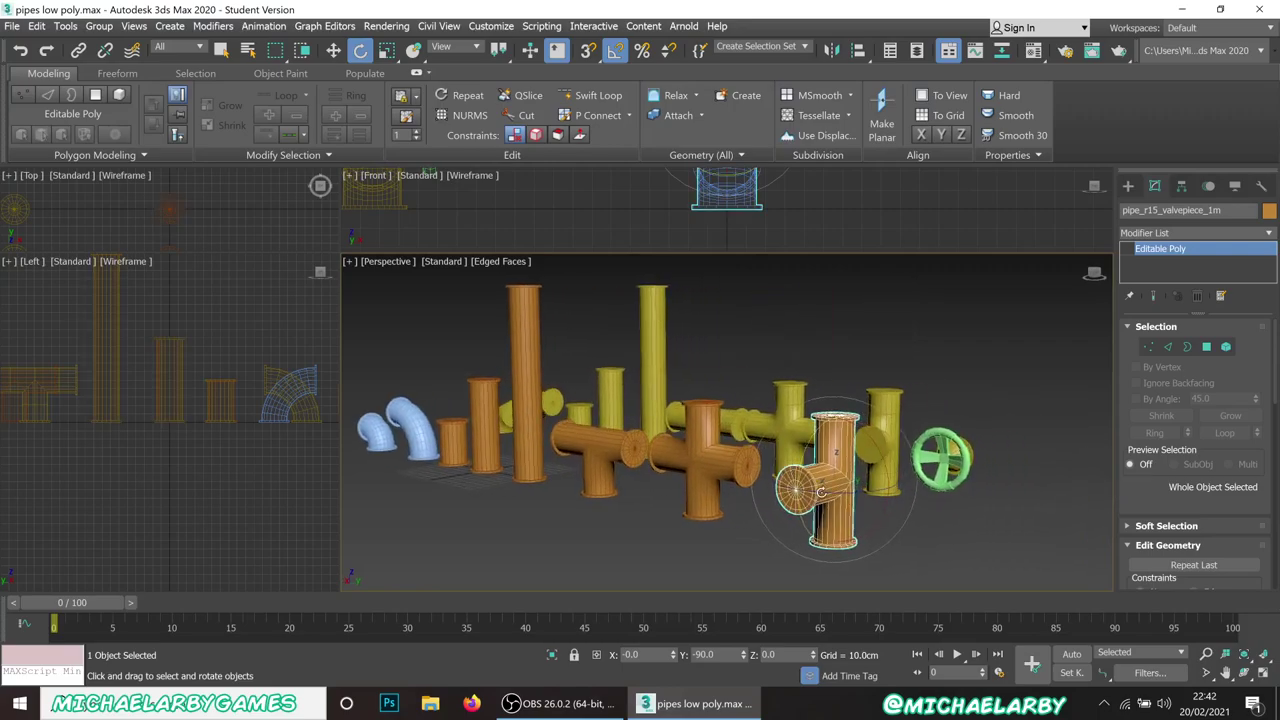
Select all vertices of the end flange on the valve piece's side branch, ready to be moved
{"action": "scroll", "coordinate": [820, 492], "scroll_direction": "up", "scroll_amount": 2}
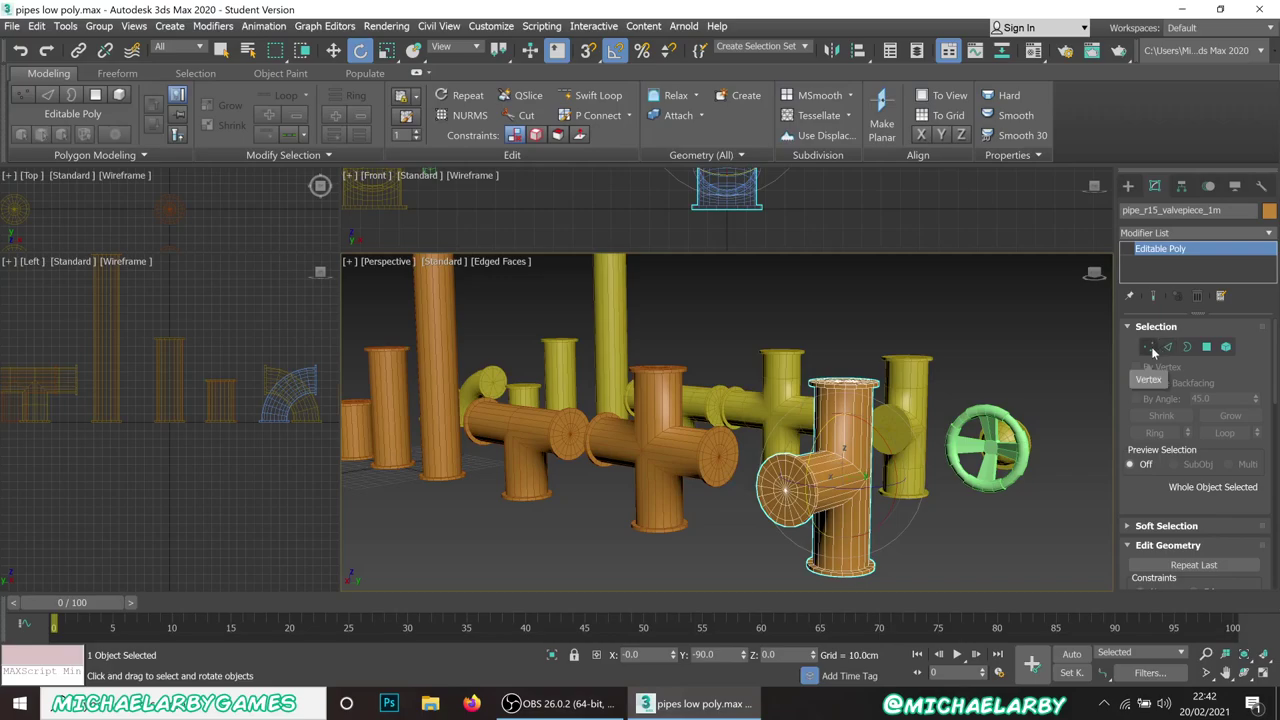
{"action": "left_click", "coordinate": [1149, 347]}
{"action": "middle_click_drag", "start_coordinate": [850, 440], "coordinate": [694, 451], "text": "alt"}
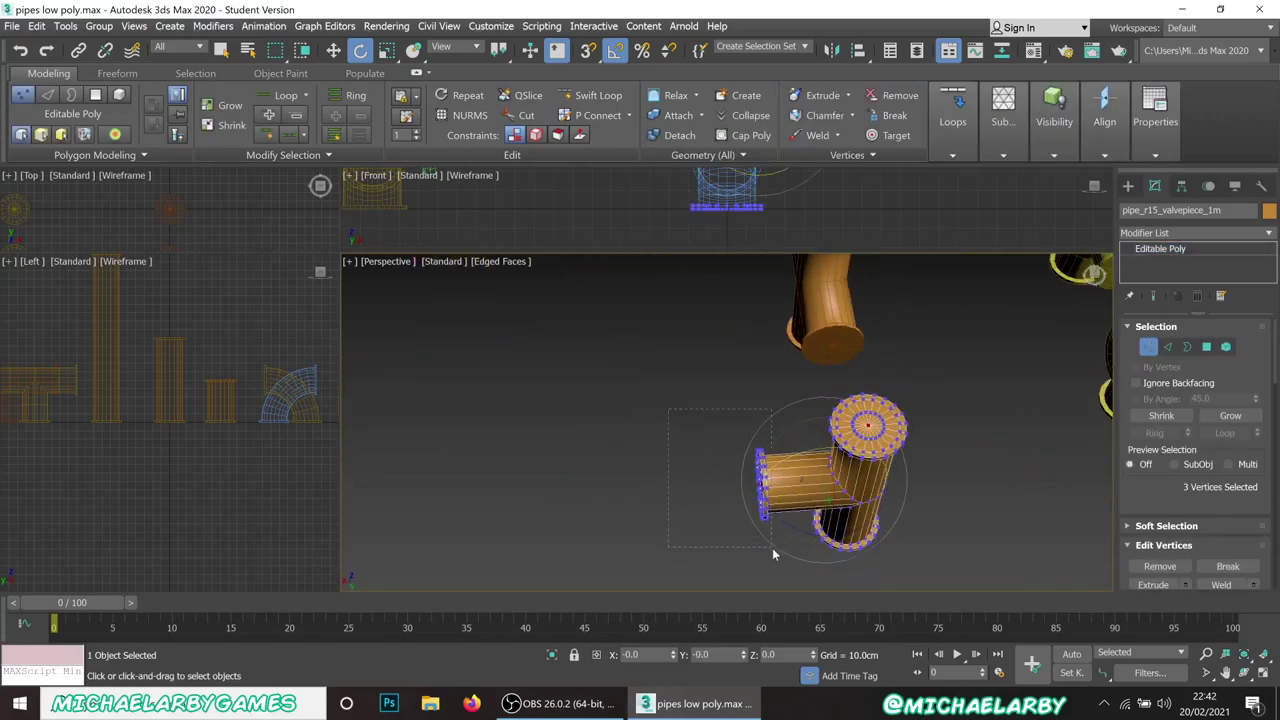
{"action": "left_click_drag", "start_coordinate": [772, 548], "coordinate": [773, 549]}
{"action": "middle_click_drag", "start_coordinate": [782, 503], "coordinate": [752, 455], "text": "alt"}
{"action": "key", "text": "w"}
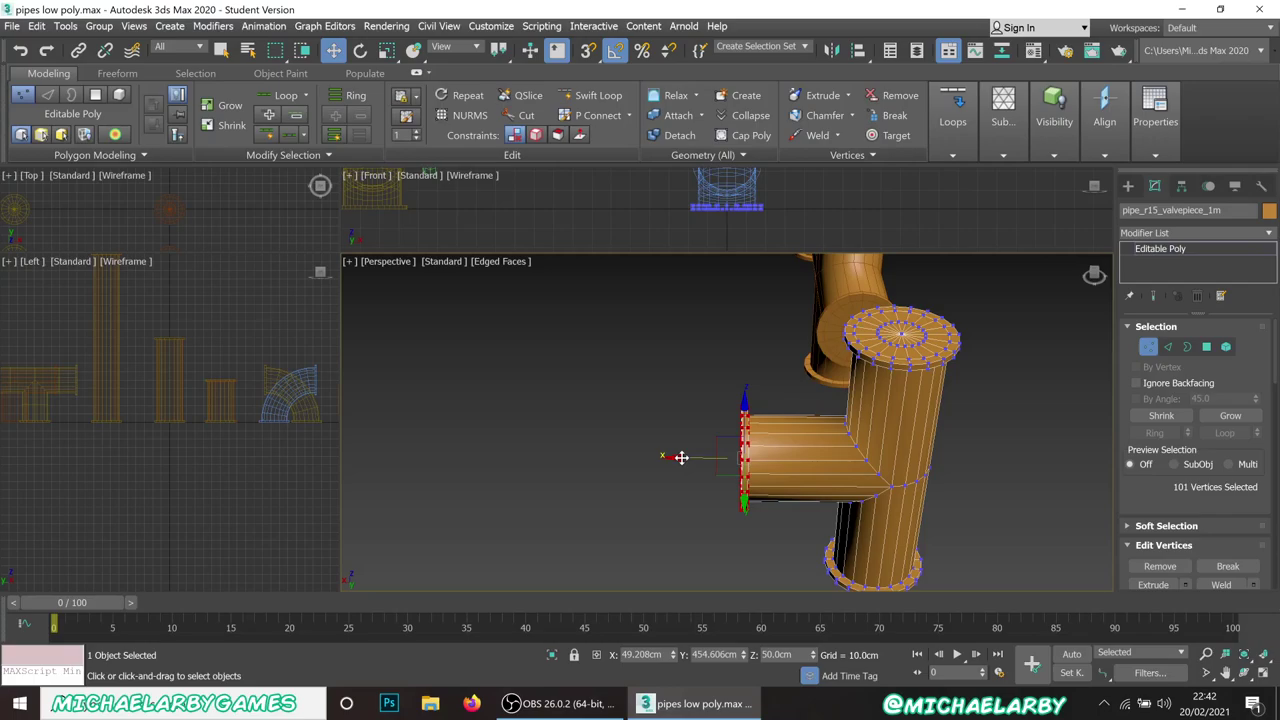
Shorten the side branch by setting the selected flange vertices' absolute world X position to 25 cm
{"action": "right_click", "coordinate": [333, 50]}
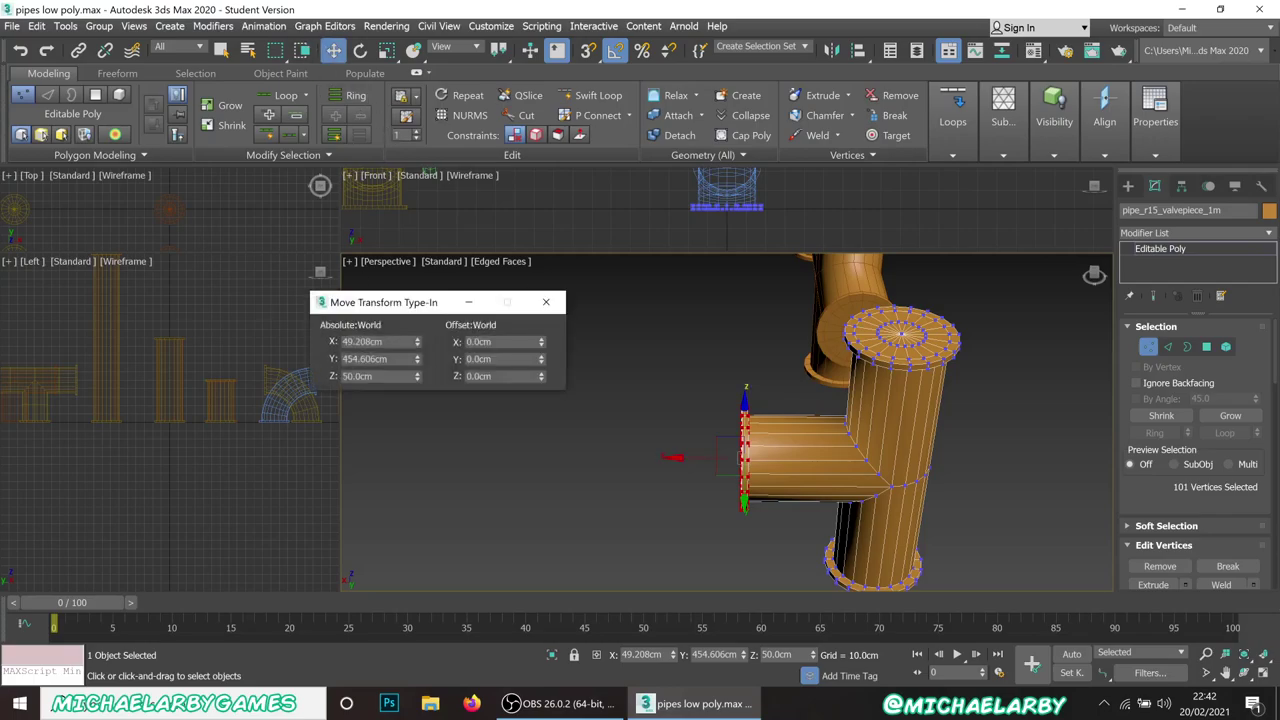
{"action": "left_click_drag", "start_coordinate": [417, 345], "coordinate": [418, 412]}
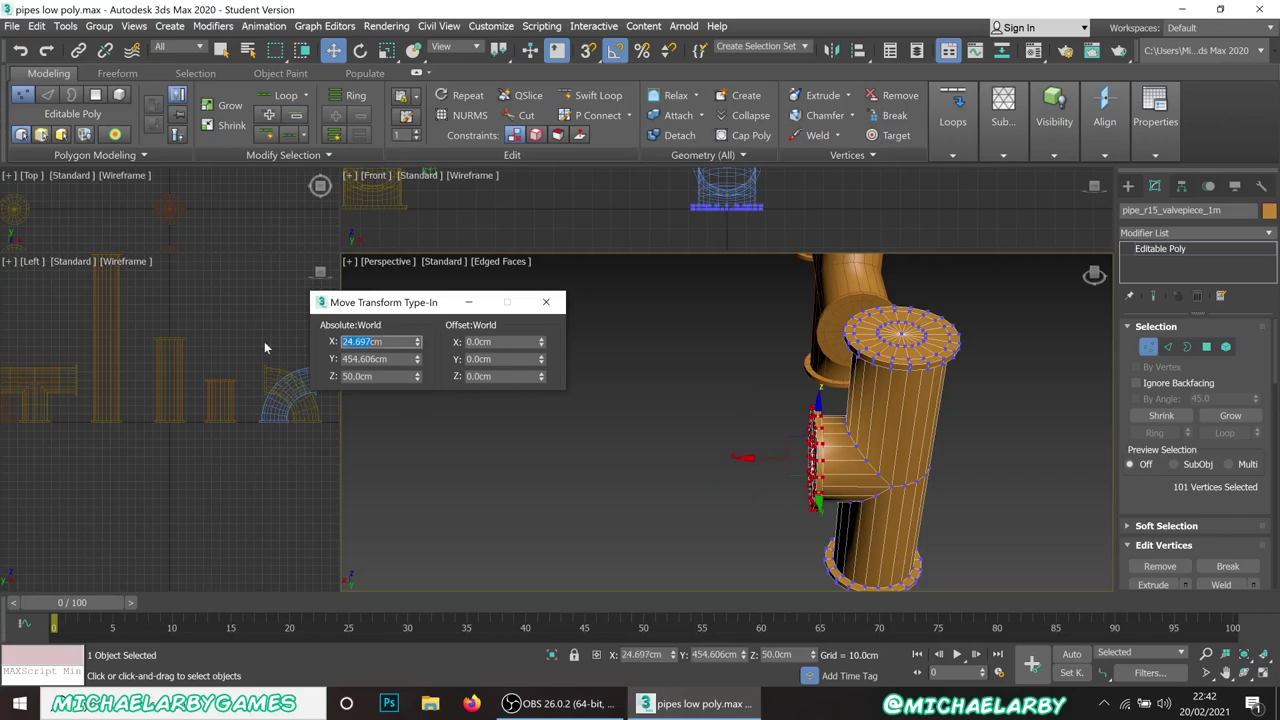
{"action": "type", "text": "25"}
{"action": "key", "text": "Return"}
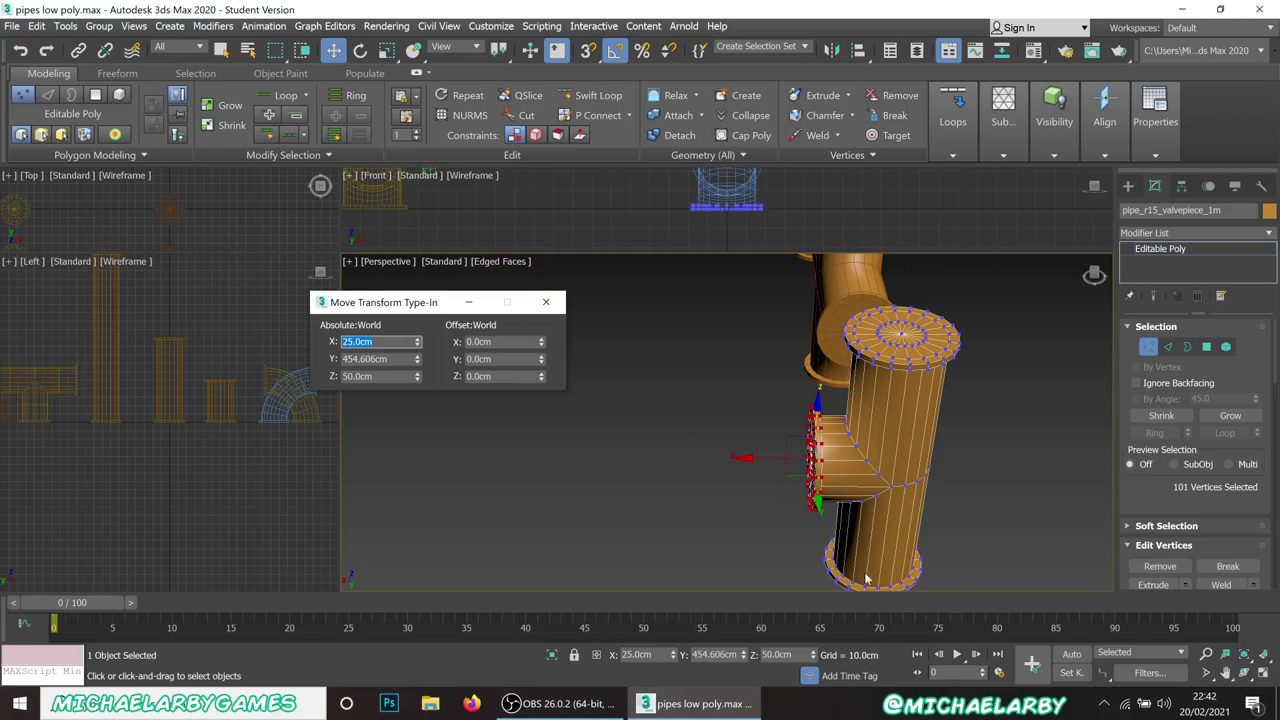
{"action": "scroll", "coordinate": [784, 516], "scroll_direction": "down", "scroll_amount": 5}
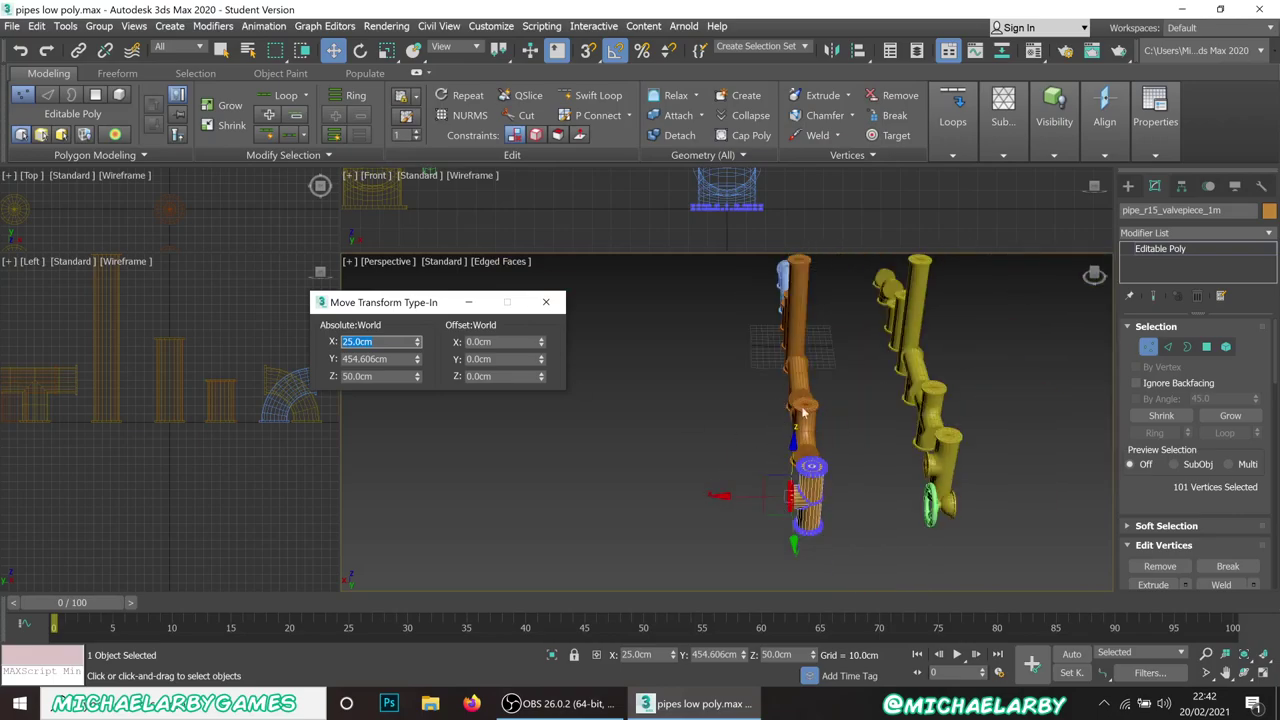
{"action": "scroll", "coordinate": [750, 509], "scroll_direction": "up", "scroll_amount": 6}
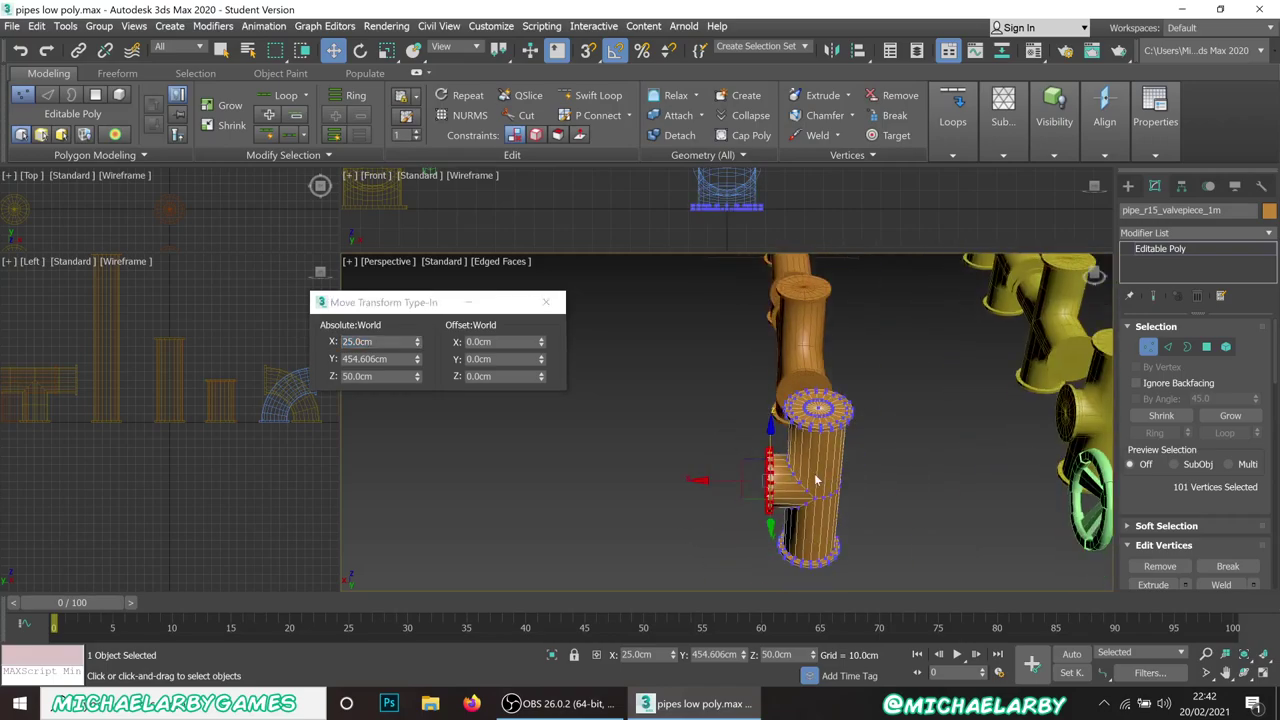
{"action": "scroll", "coordinate": [803, 471], "scroll_direction": "up", "scroll_amount": 2}
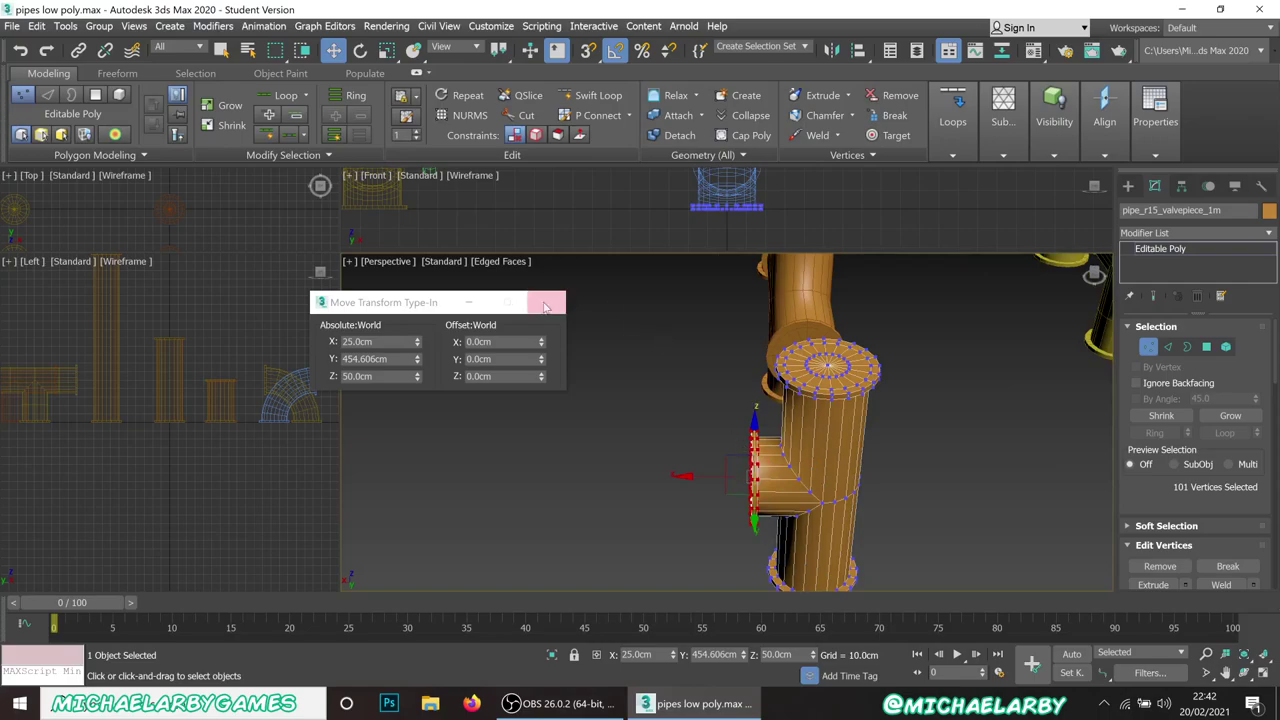
{"action": "left_click", "coordinate": [546, 302]}
Examine the green valve wheel and its domed mount, and leave vertex editing on the valve piece with nothing selected
{"action": "left_click", "coordinate": [614, 463]}
{"action": "middle_click_drag", "start_coordinate": [652, 410], "coordinate": [911, 423], "text": "alt"}
{"action": "scroll", "coordinate": [699, 426], "scroll_direction": "down", "scroll_amount": 3}
{"action": "scroll", "coordinate": [835, 454], "scroll_direction": "up", "scroll_amount": 3}
{"action": "scroll", "coordinate": [835, 454], "scroll_direction": "down", "scroll_amount": 2}
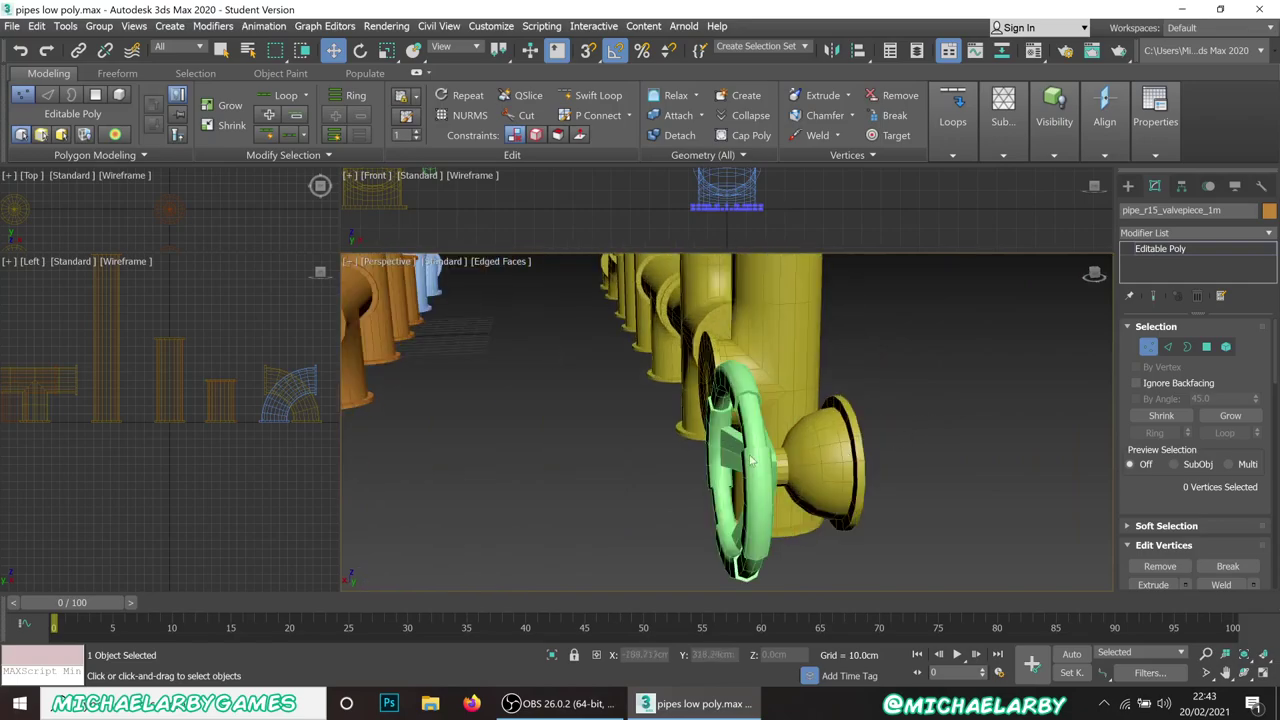
{"action": "scroll", "coordinate": [719, 460], "scroll_direction": "down", "scroll_amount": 4}
{"action": "mouse_move", "coordinate": [719, 460]}
{"action": "middle_mouse_down", "text": "alt"}
{"action": "mouse_move", "coordinate": [588, 478]}
{"action": "mouse_move", "coordinate": [623, 480]}
{"action": "mouse_move", "coordinate": [714, 438]}
{"action": "middle_mouse_up", "text": "alt"}
{"action": "right_click", "coordinate": [712, 436]}
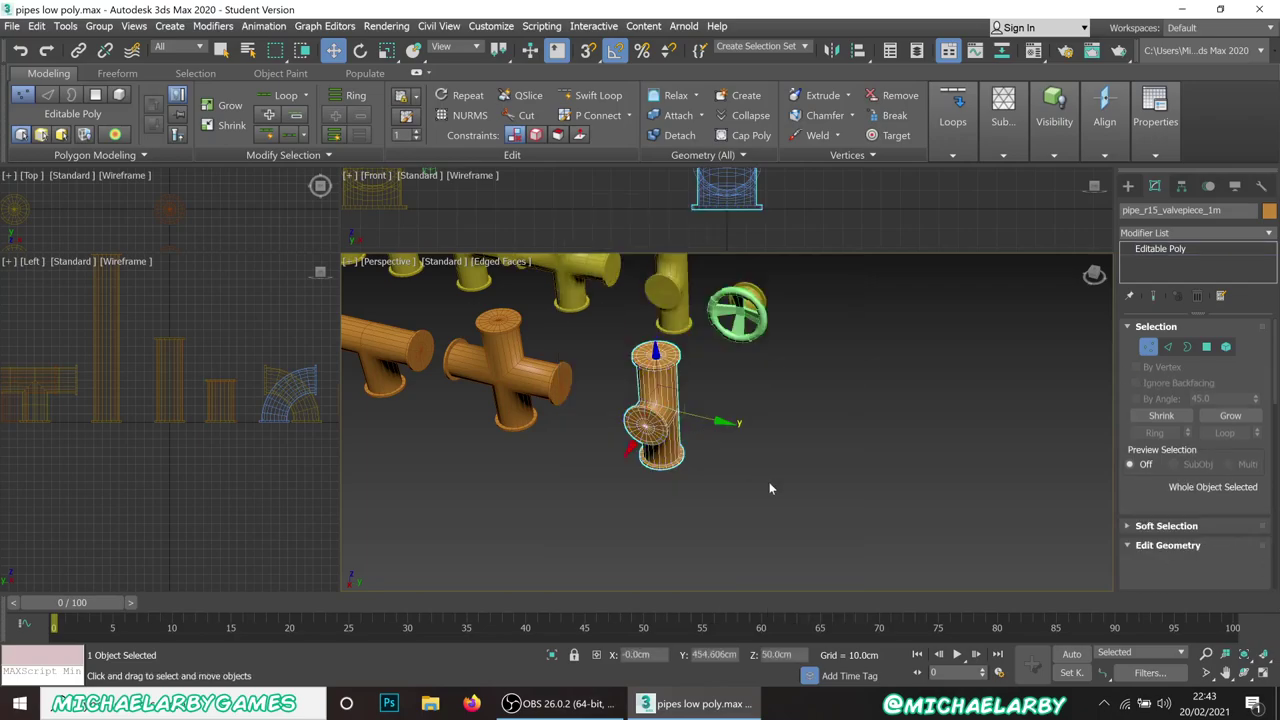
{"action": "left_click", "coordinate": [740, 485]}
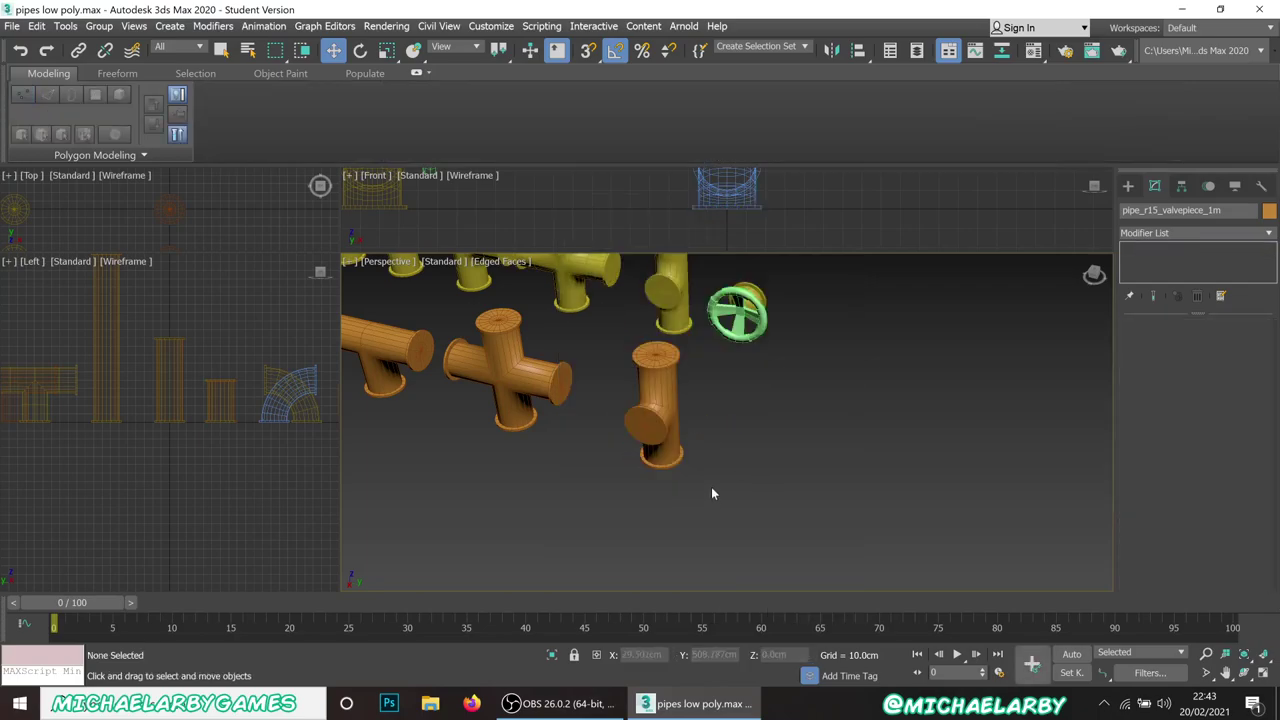
Create a sphere with a radius of about 25.5 cm on the ground beside the orange valve piece
{"action": "left_click", "coordinate": [1127, 187]}
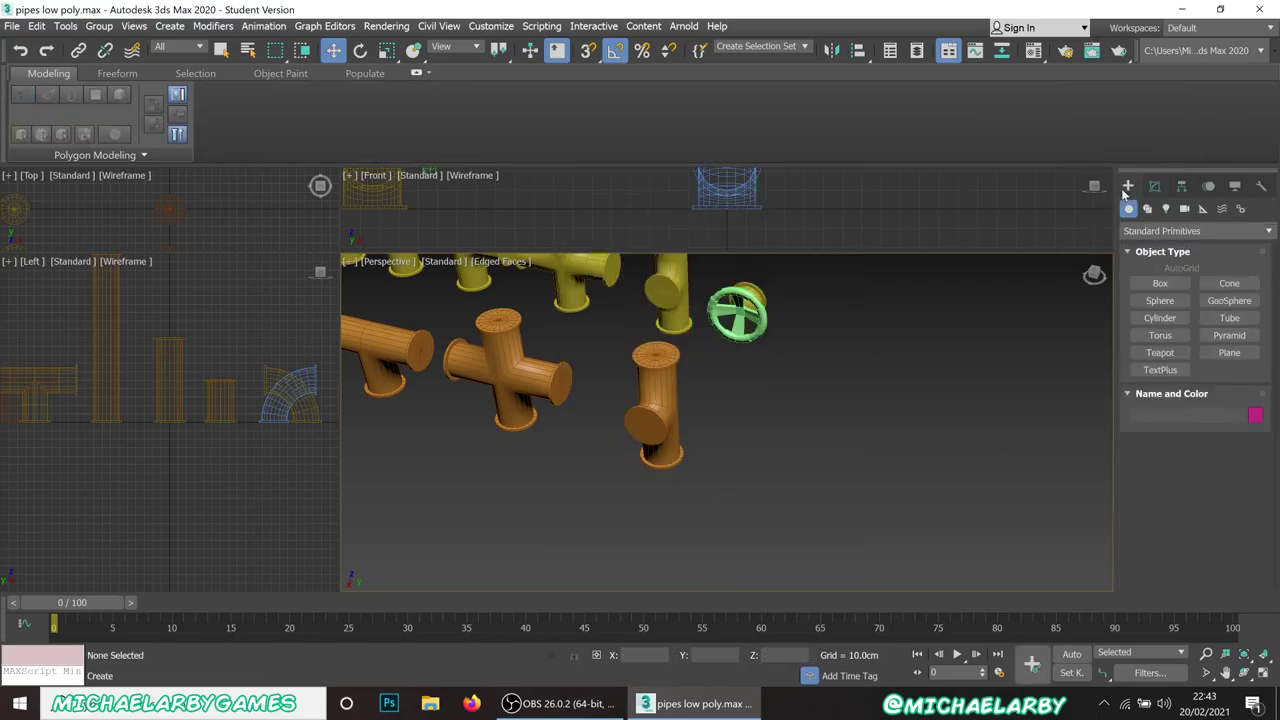
{"action": "left_click", "coordinate": [1160, 301]}
{"action": "left_click_drag", "start_coordinate": [749, 477], "coordinate": [825, 495]}
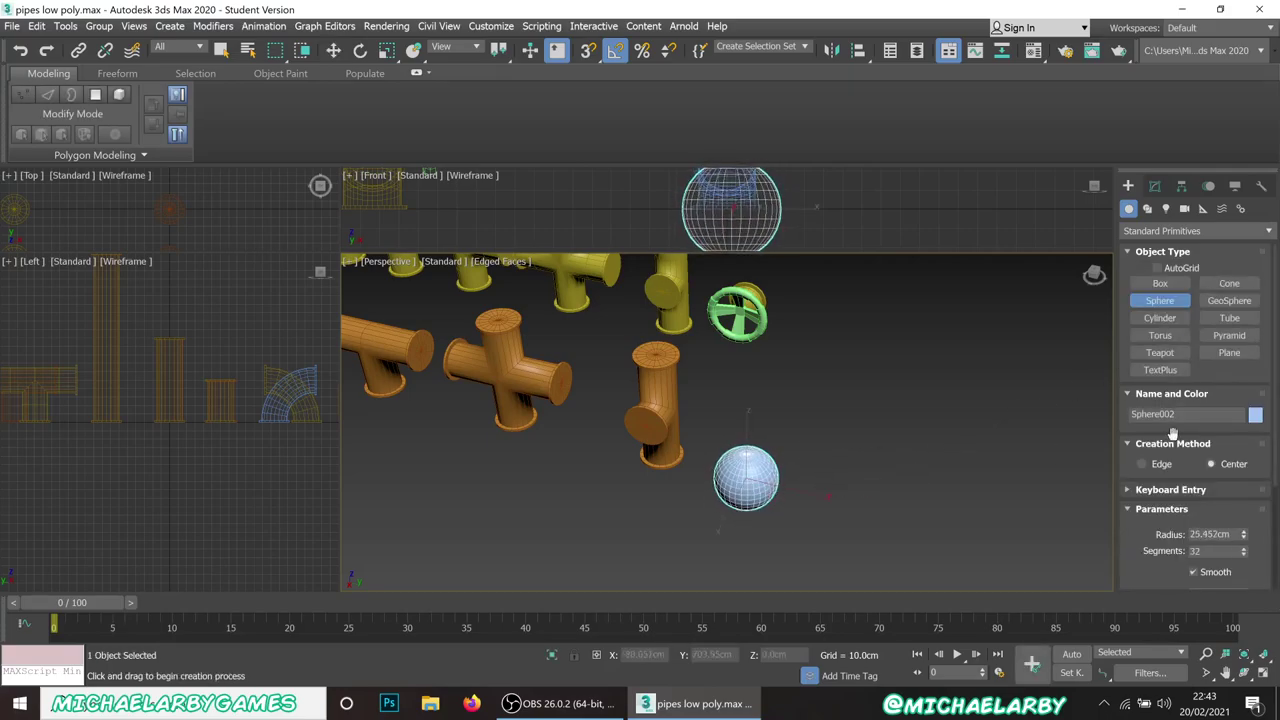
Set the new sphere's radius to 15 cm and its segments to 20
{"action": "scroll", "coordinate": [1160, 268], "scroll_direction": "down", "scroll_amount": 2}
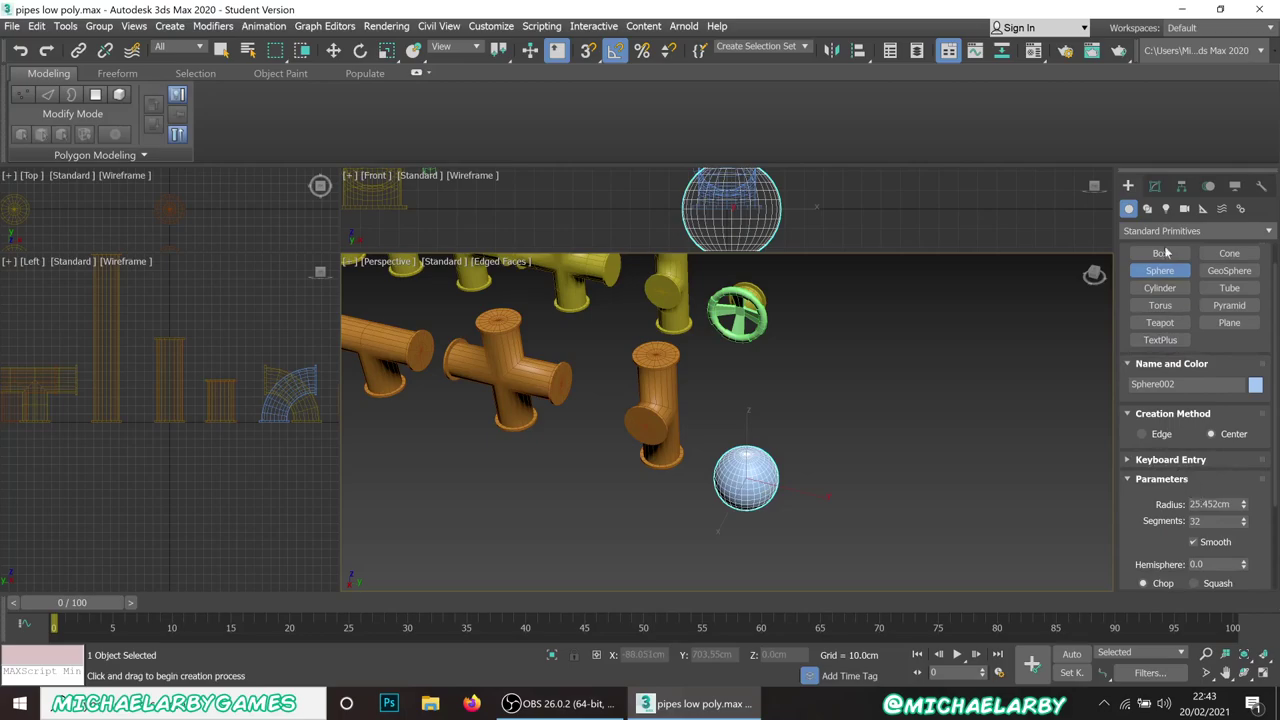
{"action": "left_click", "coordinate": [1155, 185]}
{"action": "double_click", "coordinate": [1210, 352]}
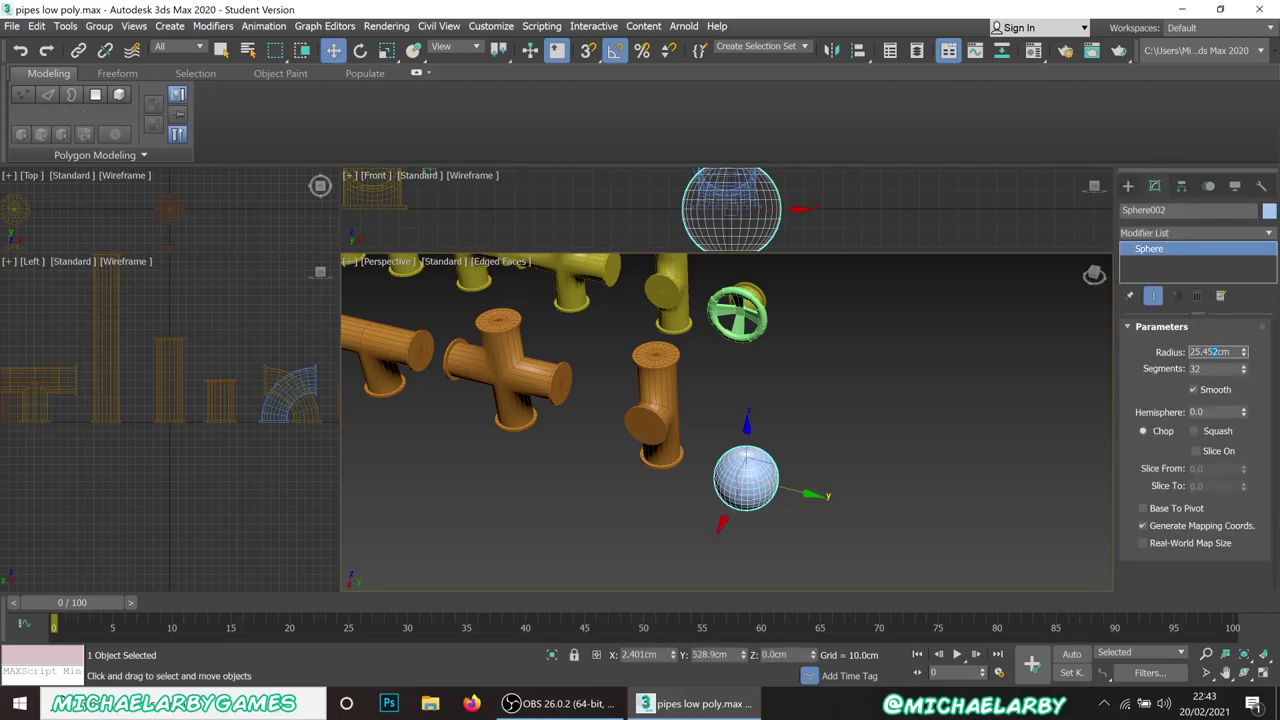
{"action": "type", "text": "15"}
{"action": "key", "text": "Return"}
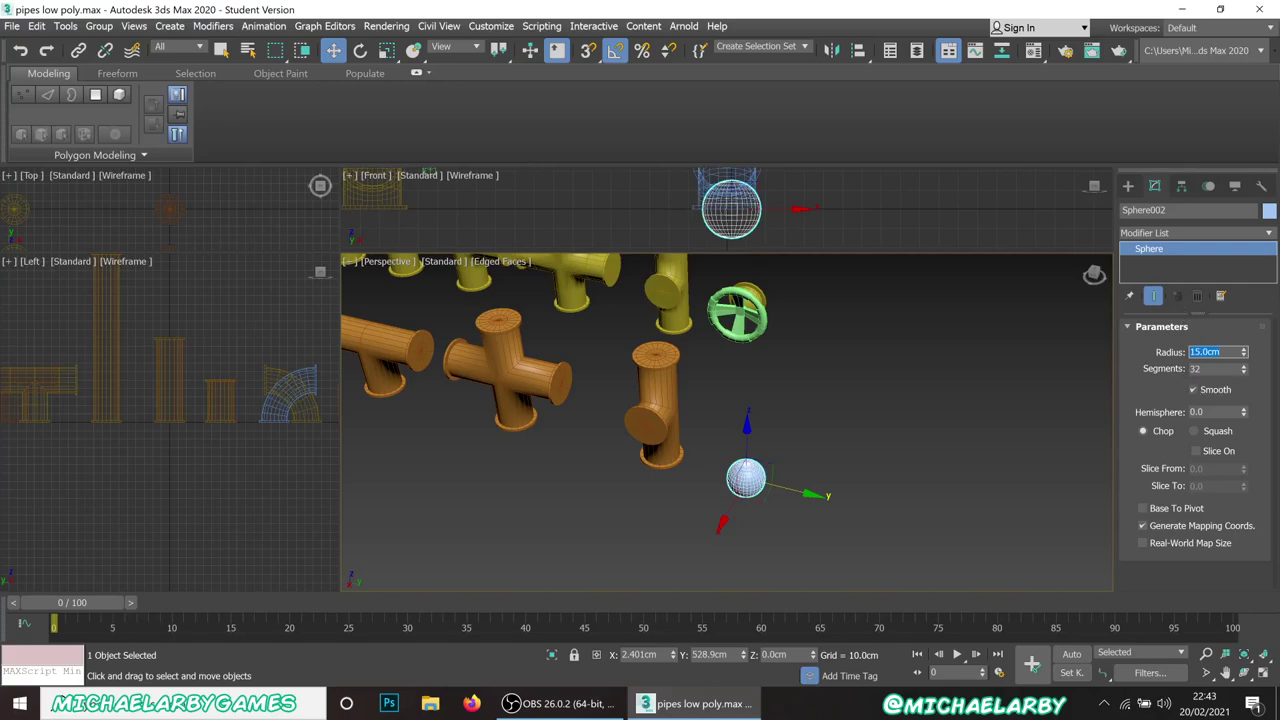
{"action": "key", "text": "Tab"}
{"action": "type", "text": "20"}
{"action": "key", "text": "Return"}
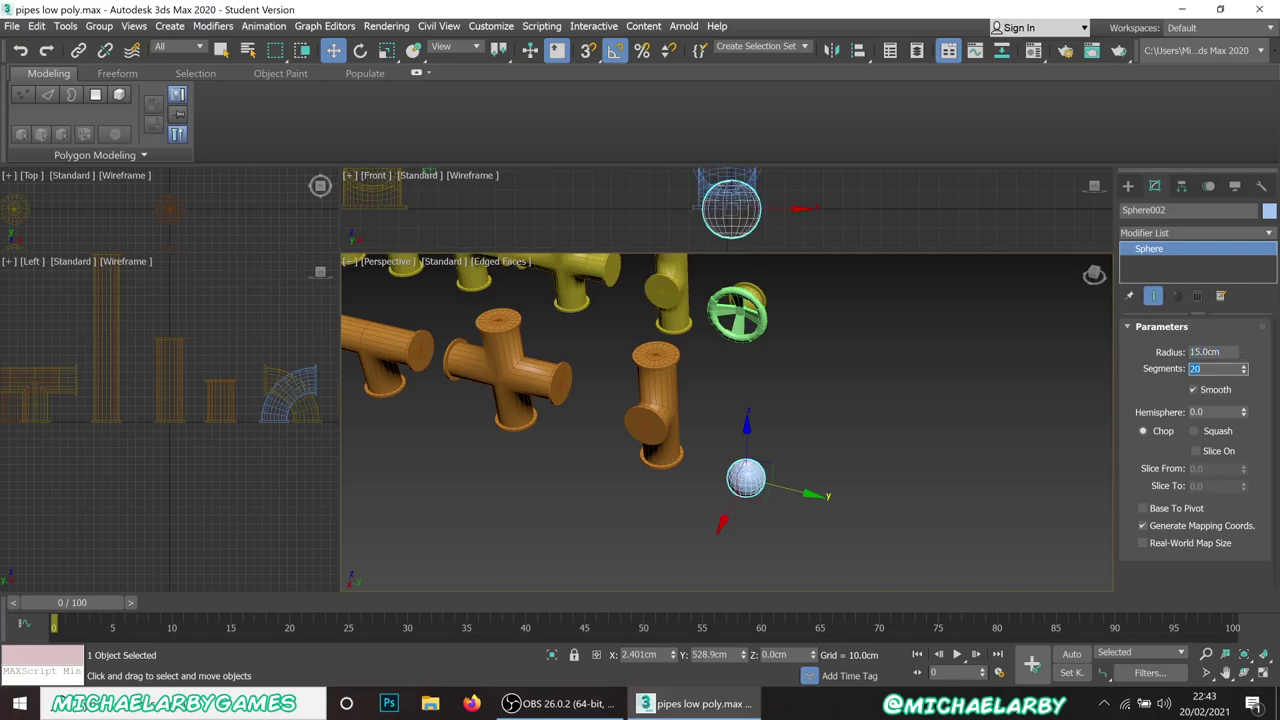
Cut the sphere down to a dome with a hemisphere value of 0.5
{"action": "scroll", "coordinate": [745, 485], "scroll_direction": "up", "scroll_amount": 2}
{"action": "scroll", "coordinate": [750, 470], "scroll_direction": "up", "scroll_amount": 2}
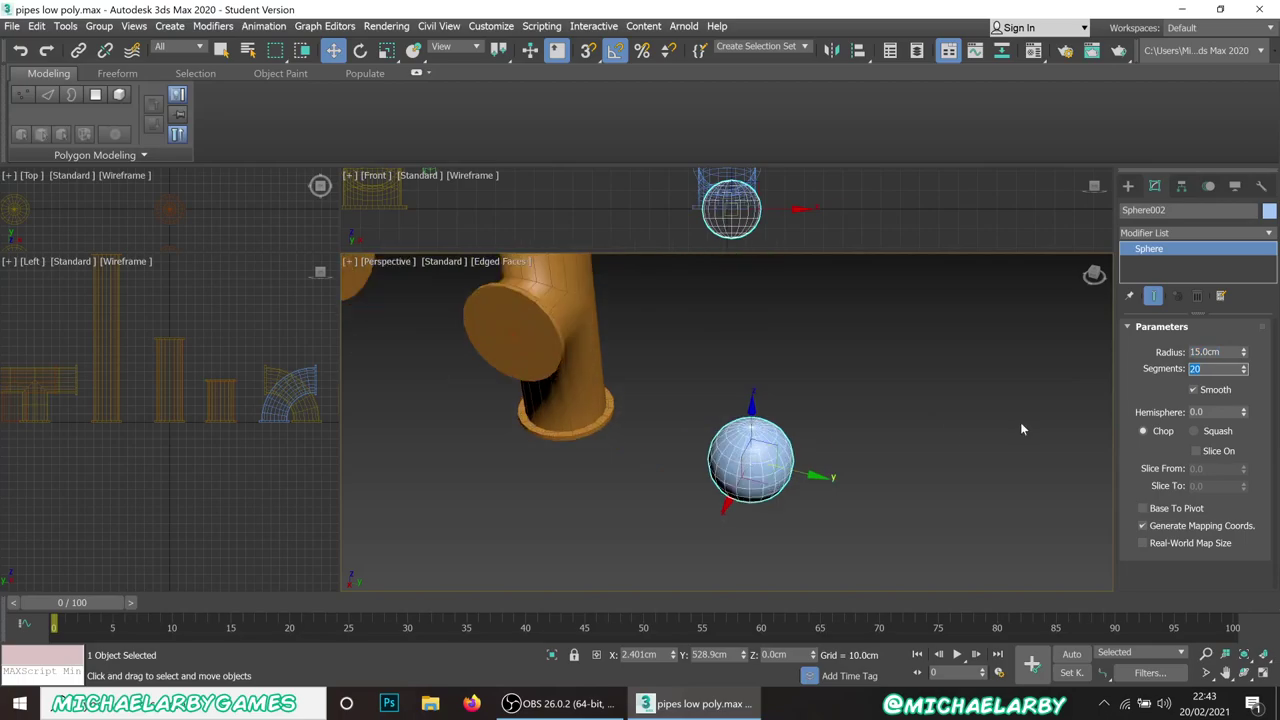
{"action": "key", "text": "Tab"}
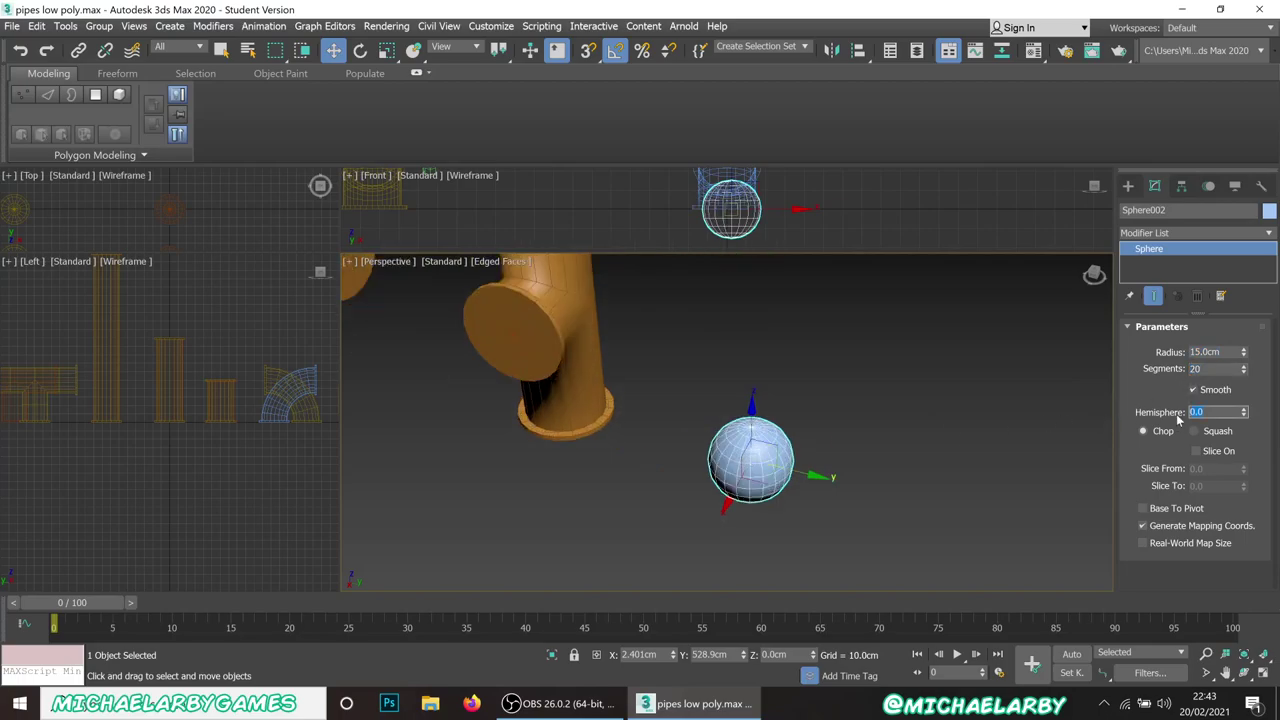
{"action": "type", "text": ".5"}
{"action": "key", "text": "Return"}
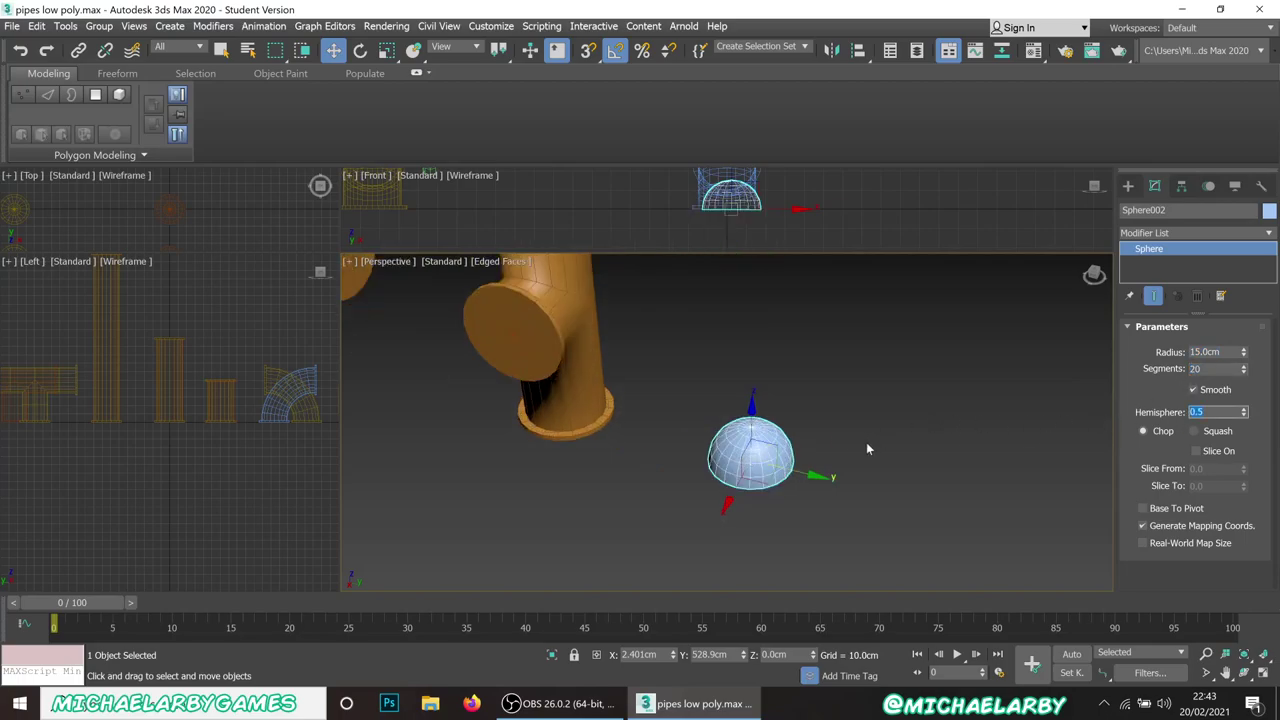
Try a hemisphere value of 0.575 on the dome and reset it to 0.5
{"action": "middle_click_drag", "start_coordinate": [855, 421], "coordinate": [1024, 382], "text": "alt"}
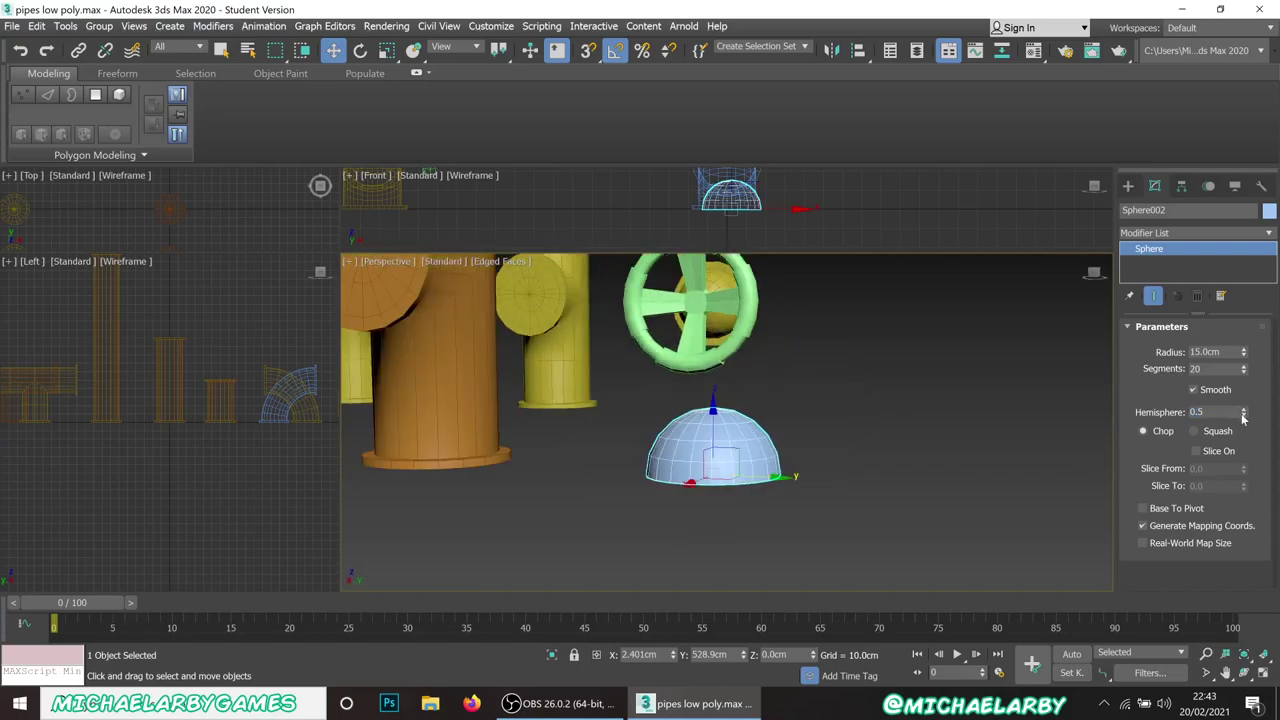
{"action": "mouse_move", "coordinate": [1243, 418]}
{"action": "left_mouse_down"}
{"action": "mouse_move", "coordinate": [1243, 392]}
{"action": "mouse_move", "coordinate": [1238, 425]}
{"action": "mouse_move", "coordinate": [1241, 405]}
{"action": "left_mouse_up"}
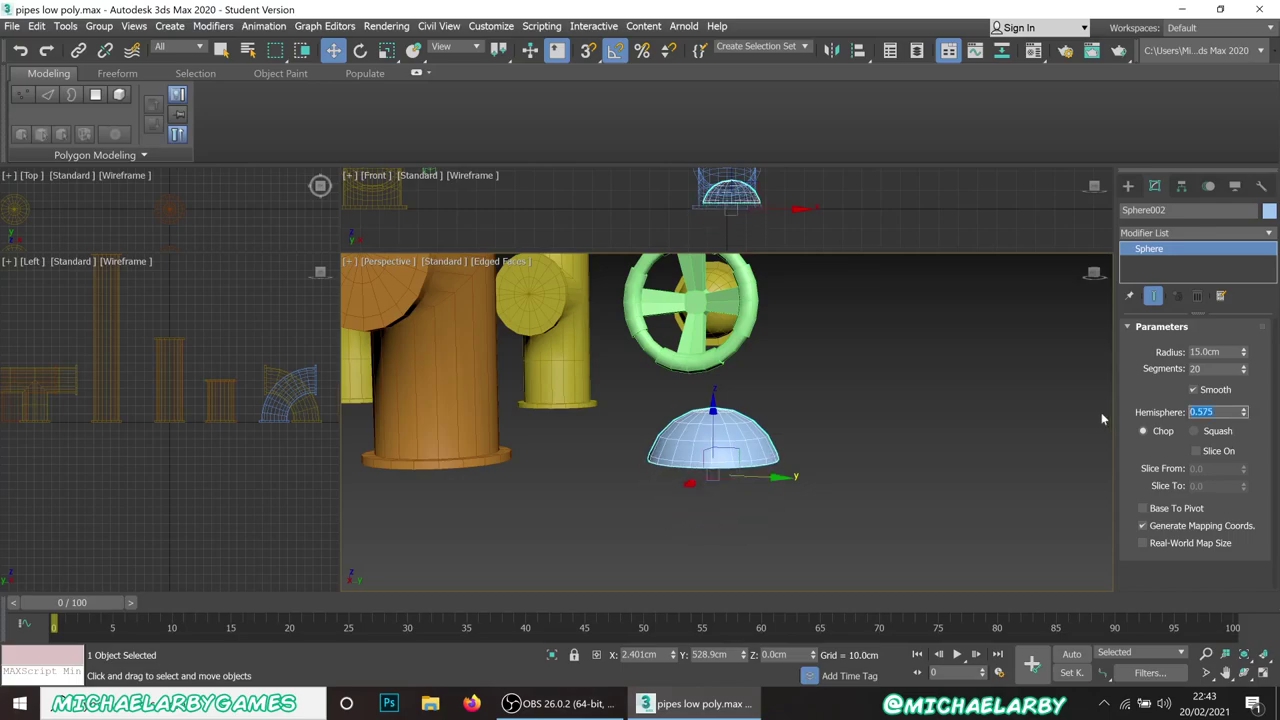
{"action": "type", "text": ".5"}
{"action": "key", "text": "Return"}
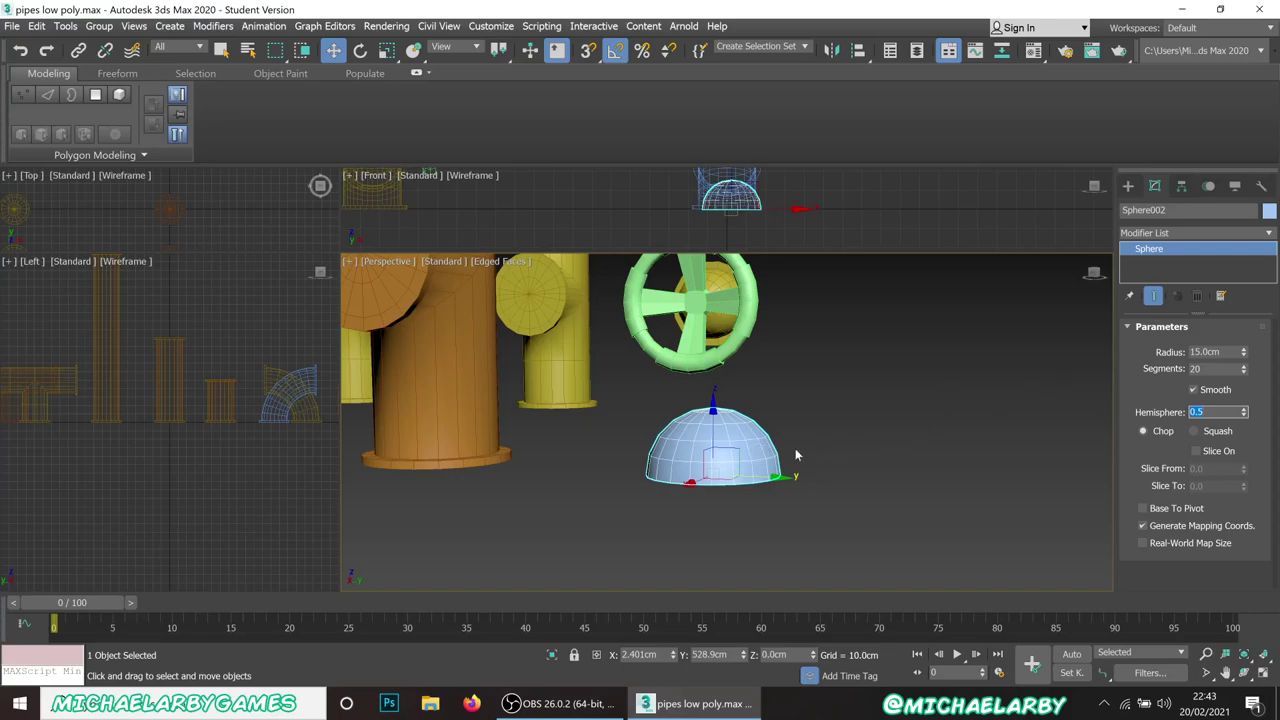
Convert the dome to an Editable Poly
{"action": "right_click", "coordinate": [760, 451]}
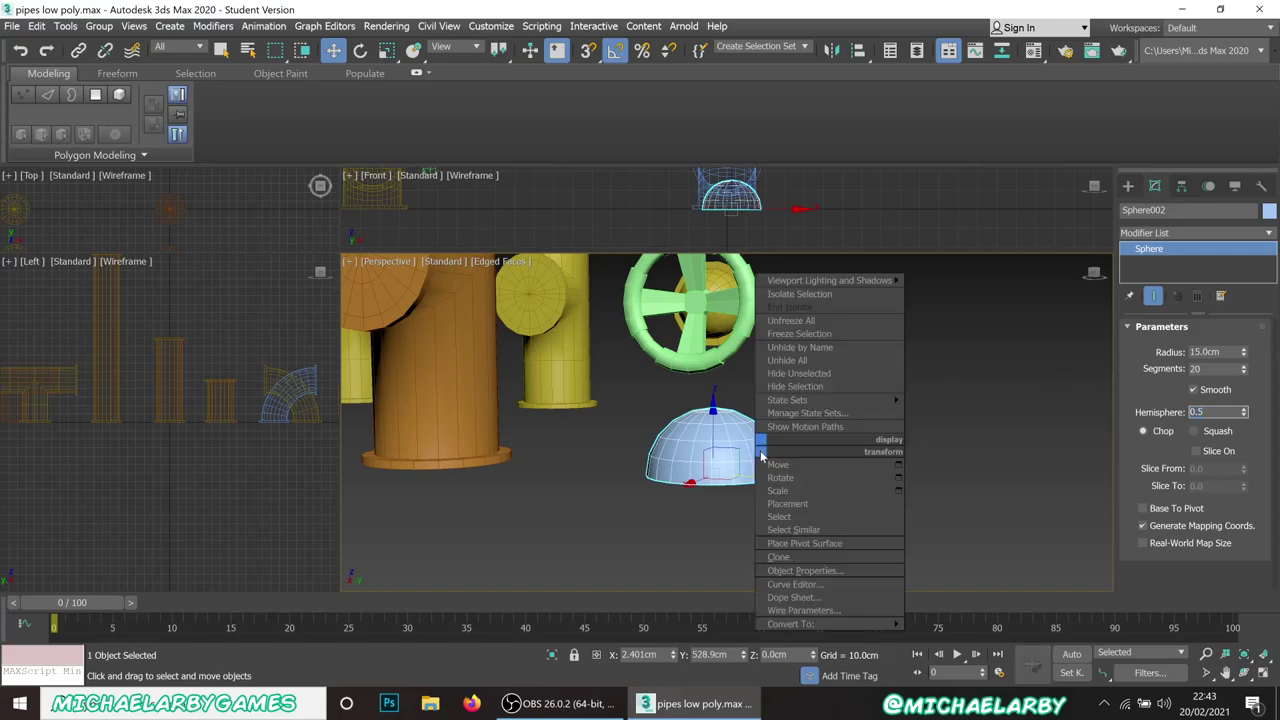
{"action": "mouse_move", "coordinate": [836, 624]}
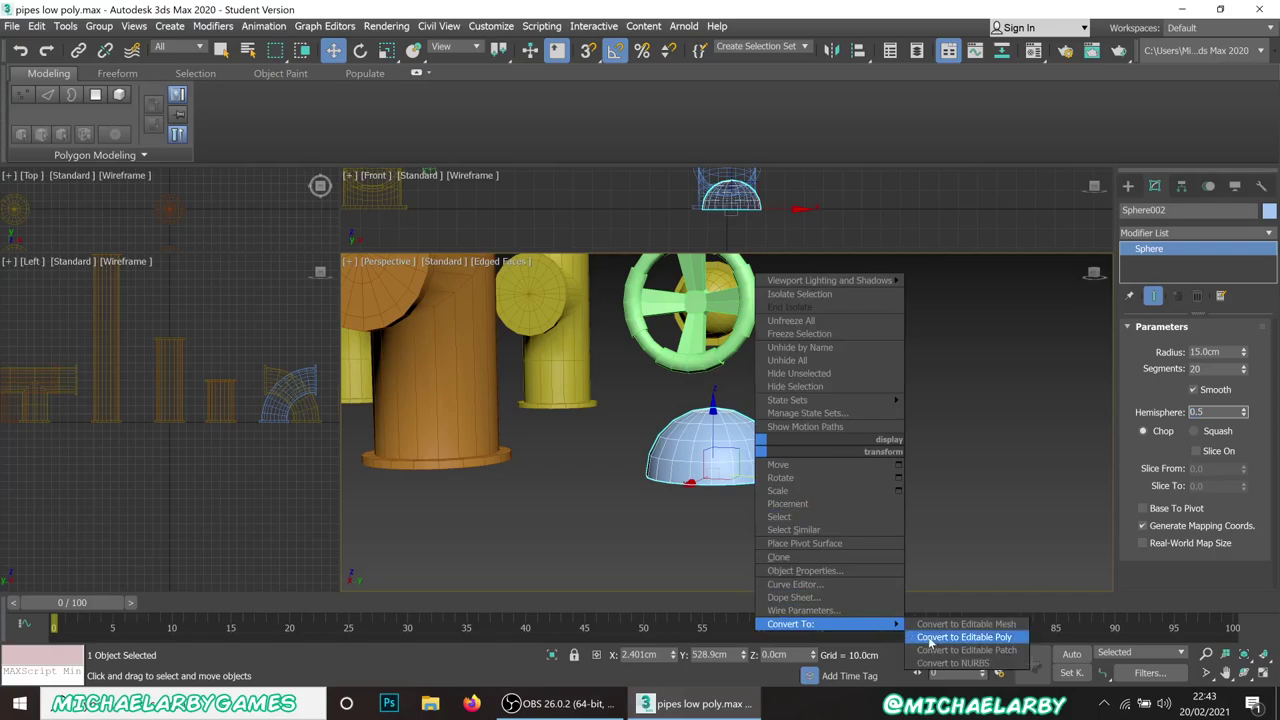
{"action": "left_click", "coordinate": [964, 637]}
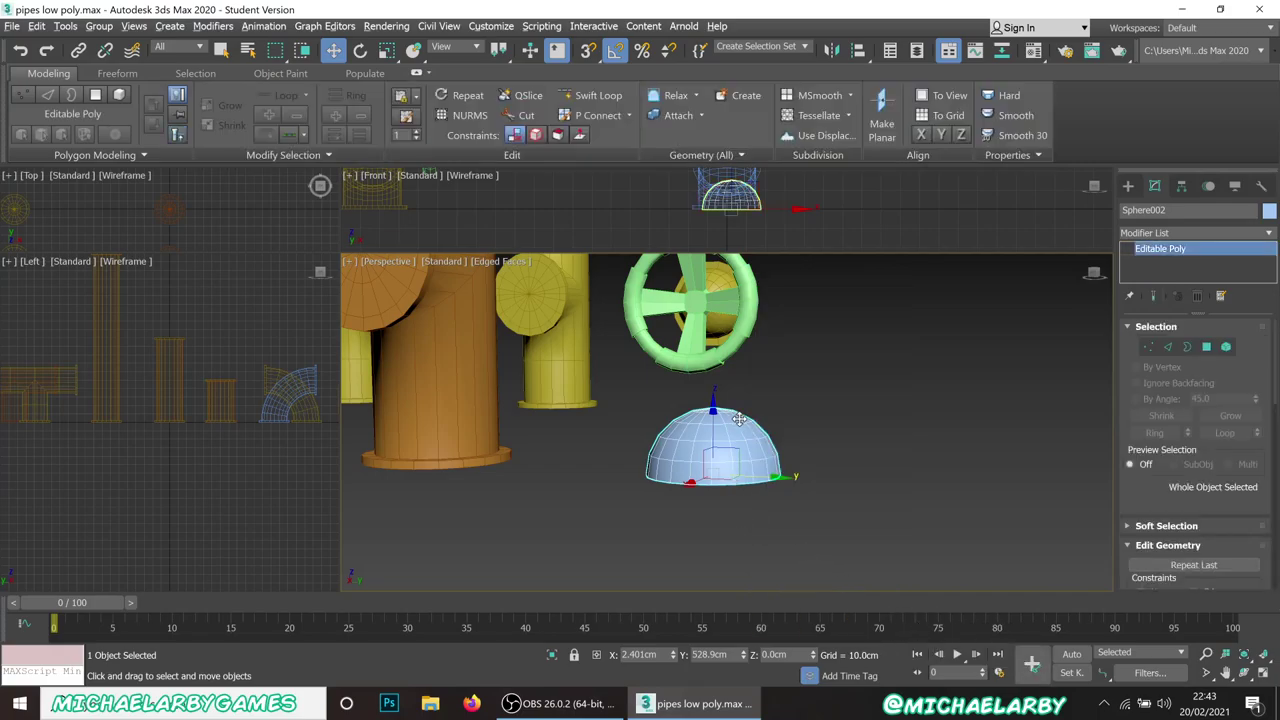
Raise the vertex at the dome's apex slightly along Z to a height of about 15.3 cm
{"action": "key", "text": "1"}
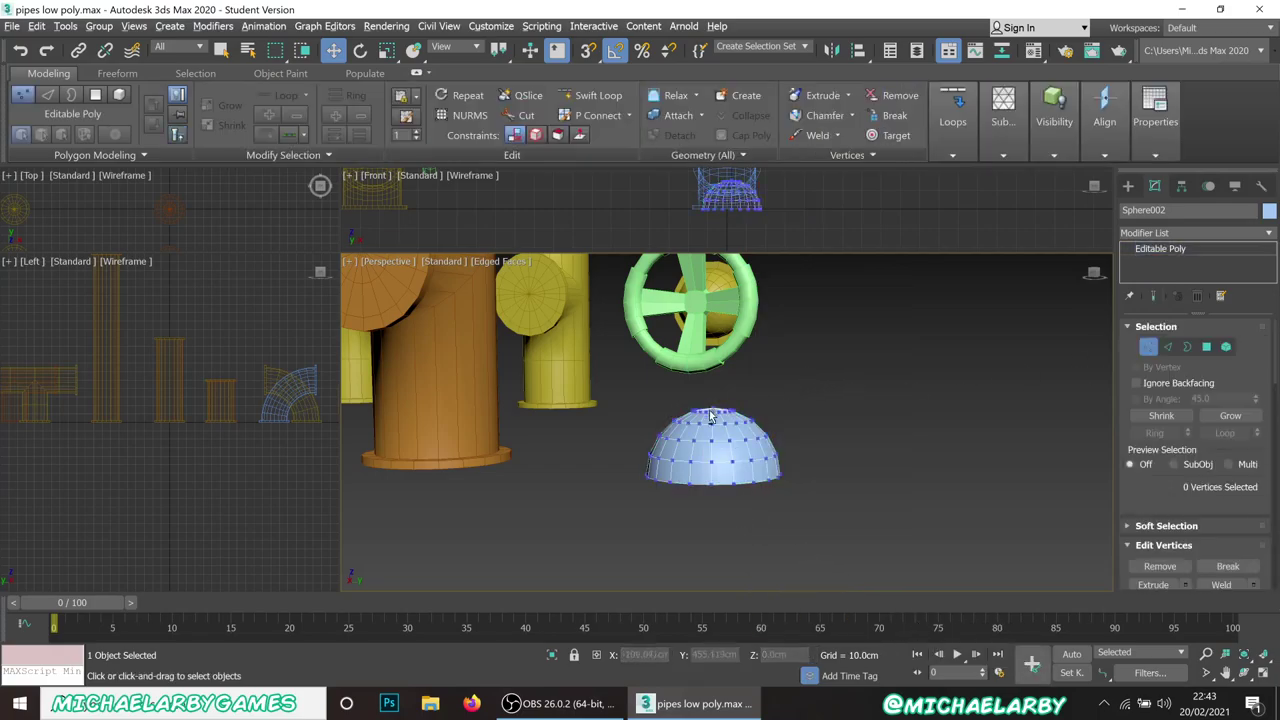
{"action": "scroll", "coordinate": [716, 430], "scroll_direction": "up", "scroll_amount": 5}
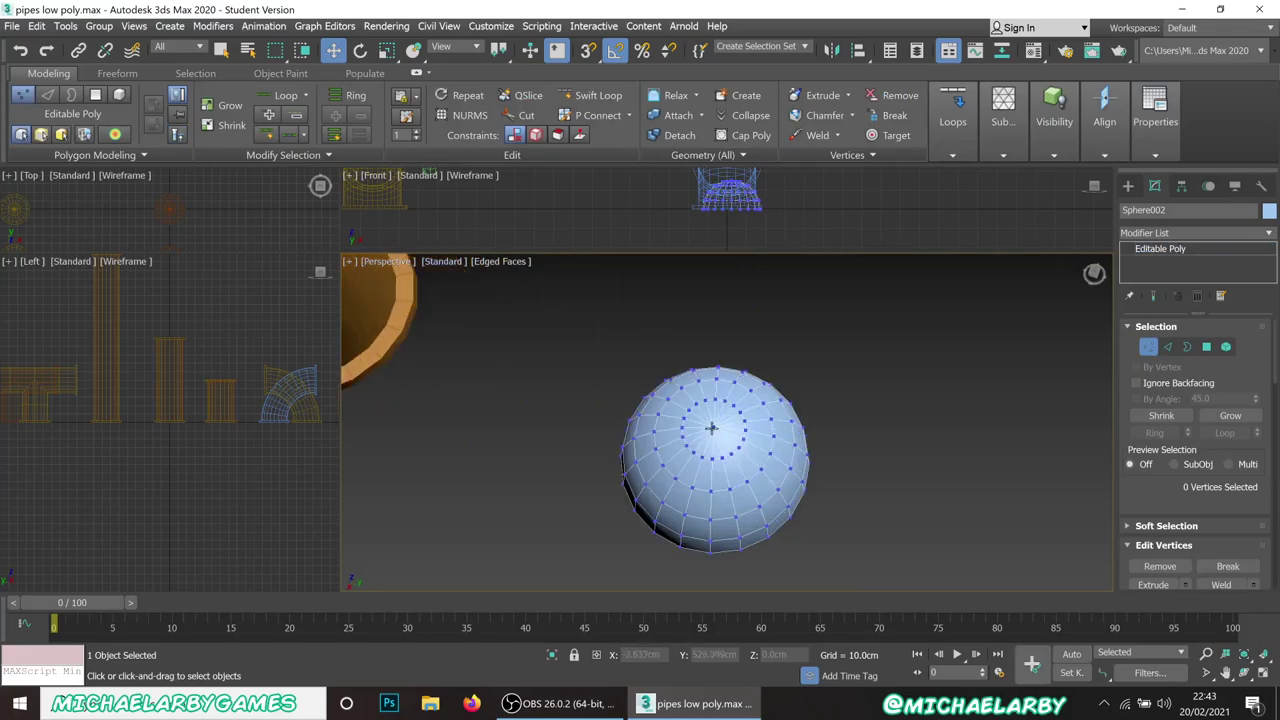
{"action": "left_click", "coordinate": [714, 431]}
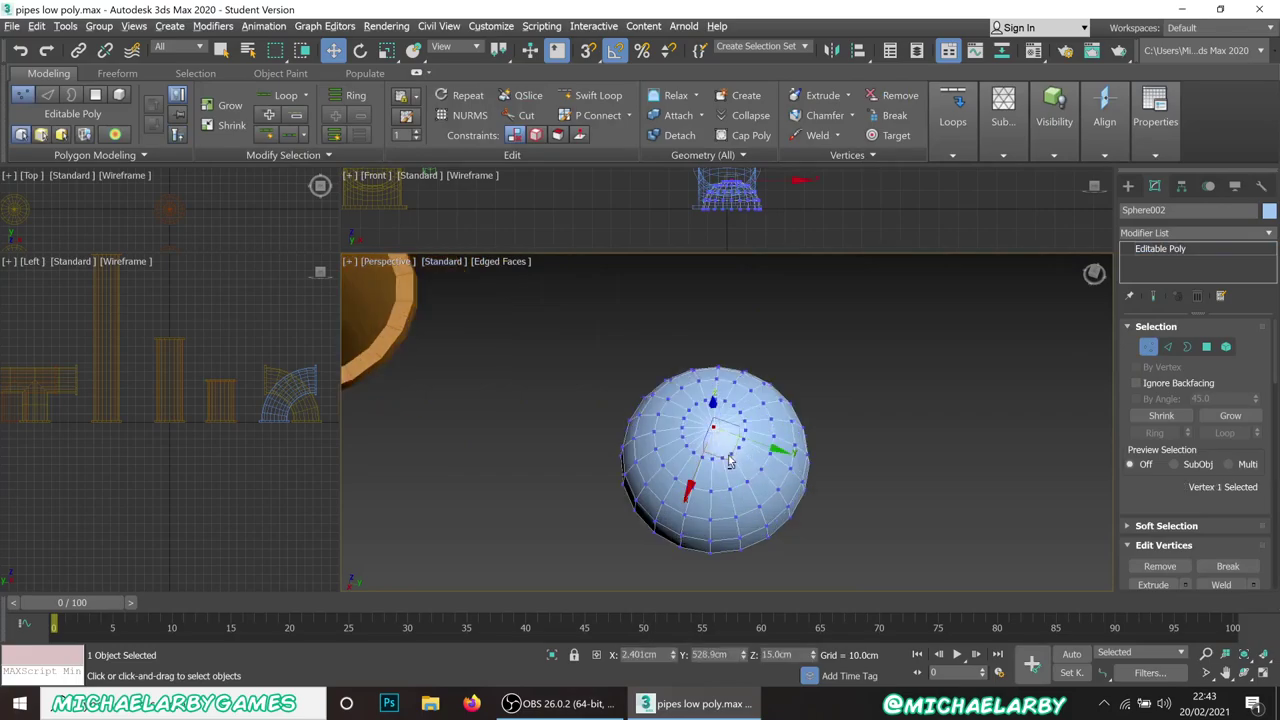
{"action": "middle_click_drag", "start_coordinate": [733, 455], "coordinate": [746, 413], "text": "alt"}
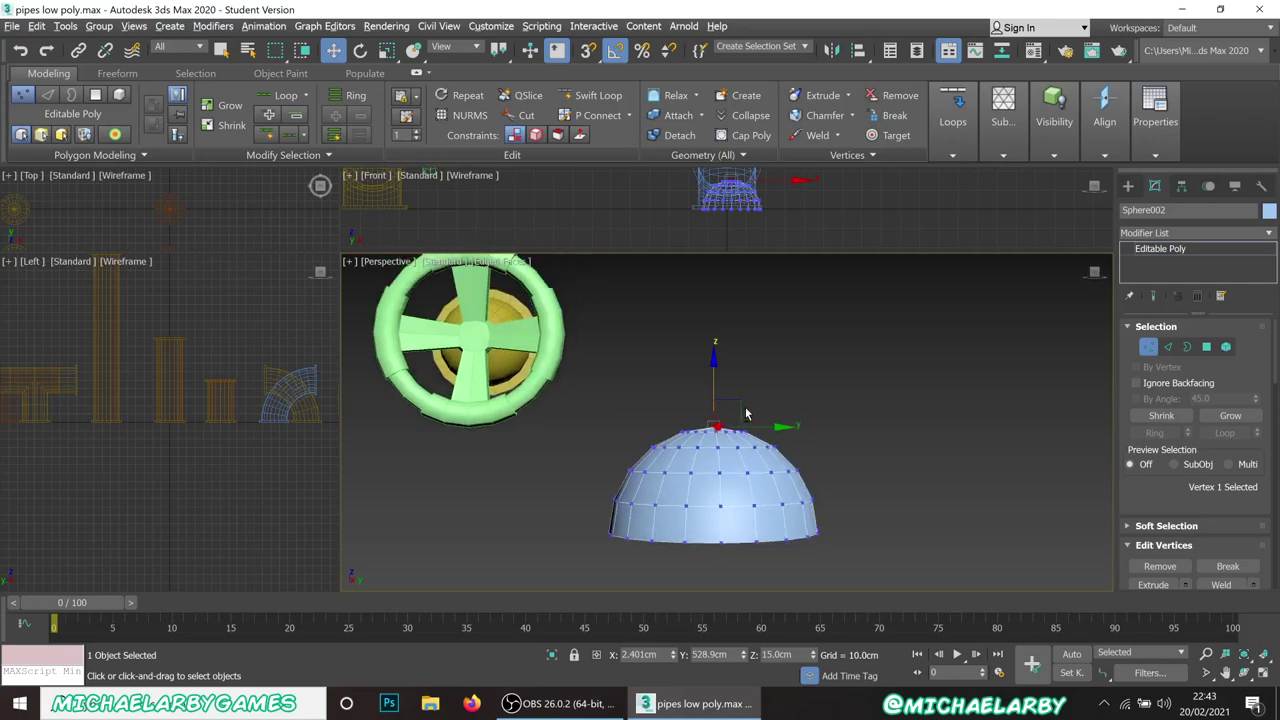
{"action": "scroll", "coordinate": [745, 413], "scroll_direction": "up", "scroll_amount": 3}
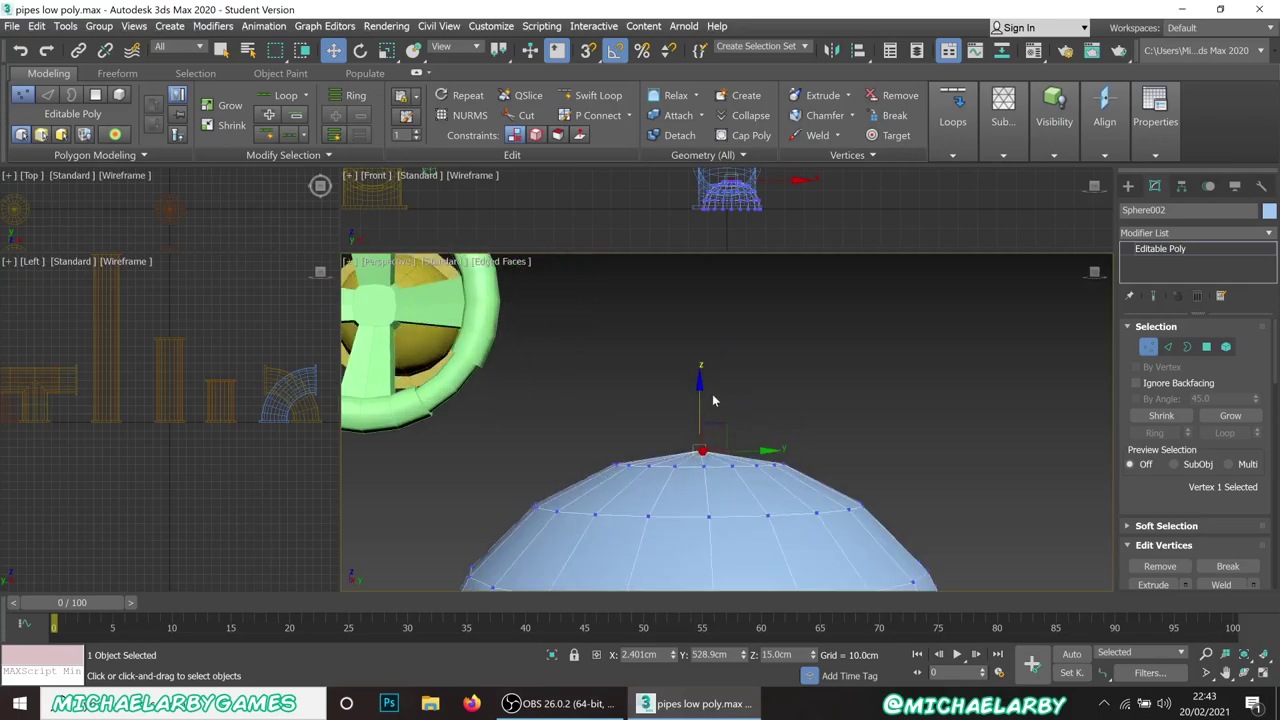
{"action": "mouse_move", "coordinate": [700, 399]}
{"action": "left_mouse_down"}
{"action": "mouse_move", "coordinate": [698, 418]}
{"action": "mouse_move", "coordinate": [698, 395]}
{"action": "left_mouse_up"}
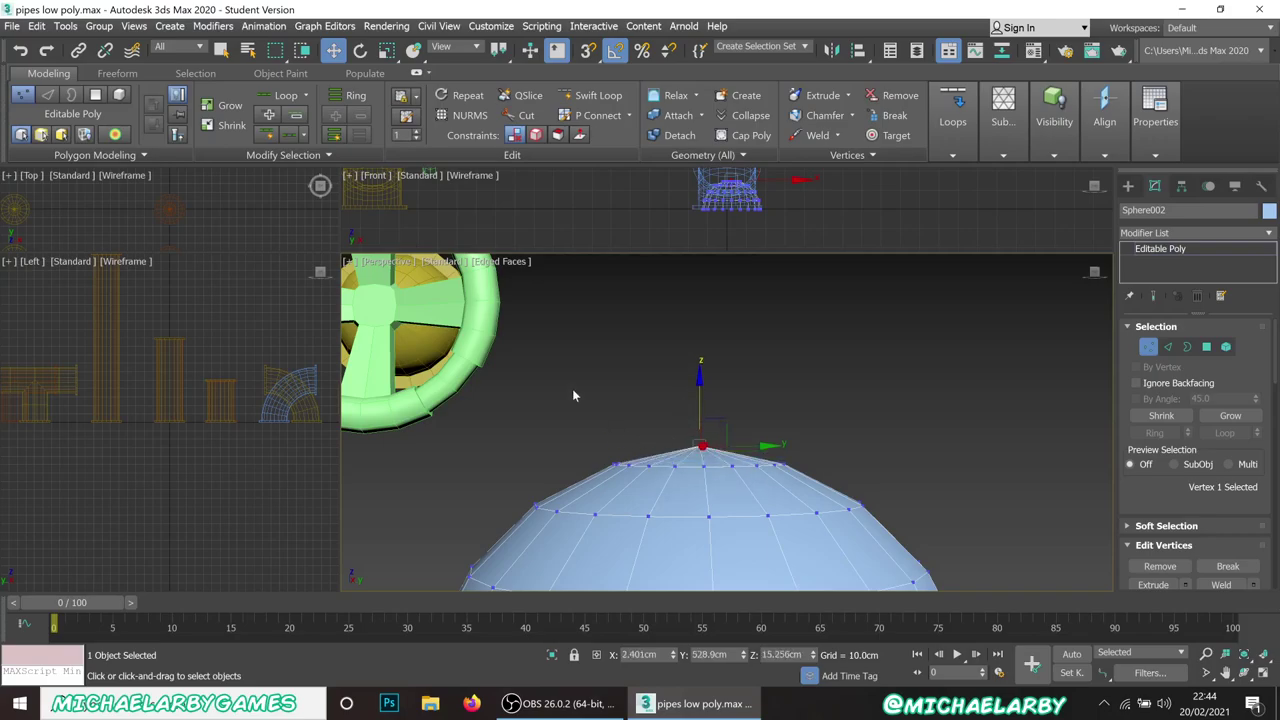
Grow the selection from the apex to the surrounding vertex ring and make those vertices planar in Z
{"action": "key", "text": "ctrl+Page_Up"}
{"action": "middle_click_drag", "start_coordinate": [798, 485], "coordinate": [748, 432], "text": "alt"}
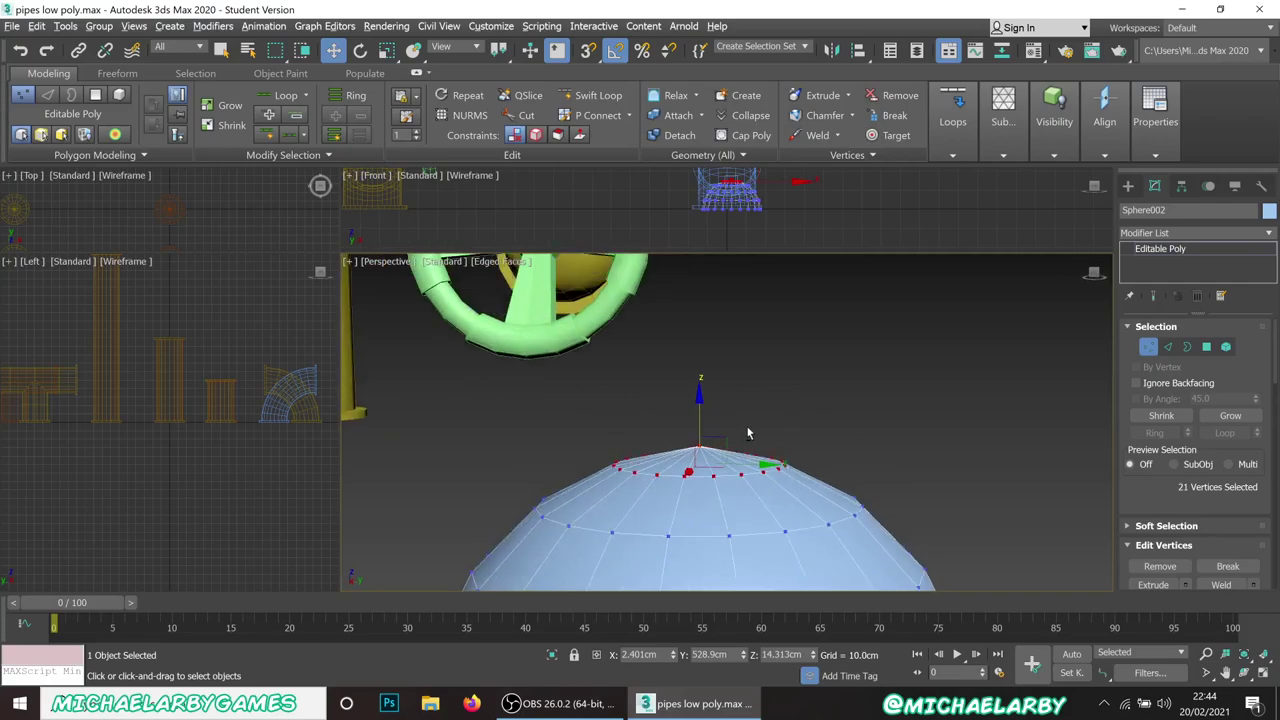
{"action": "scroll", "coordinate": [1245, 494], "scroll_direction": "down", "scroll_amount": 2}
{"action": "scroll", "coordinate": [1240, 490], "scroll_direction": "down", "scroll_amount": 5}
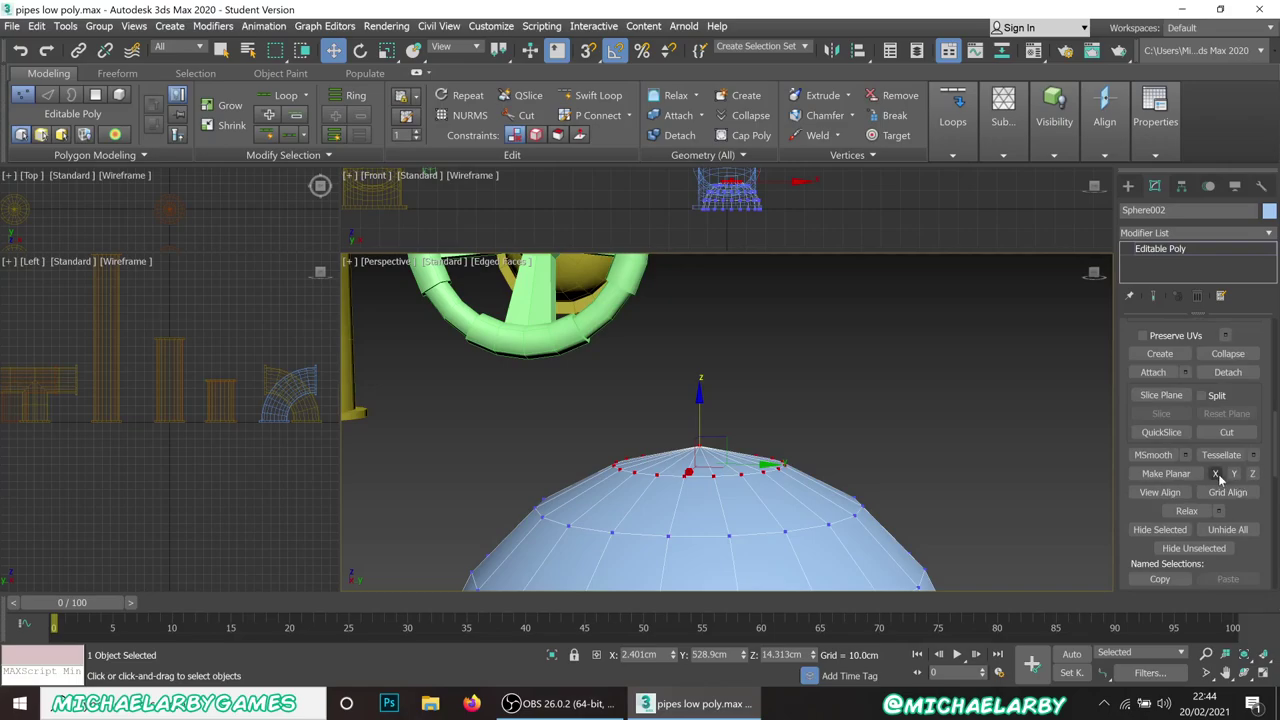
{"action": "left_click", "coordinate": [1253, 474]}
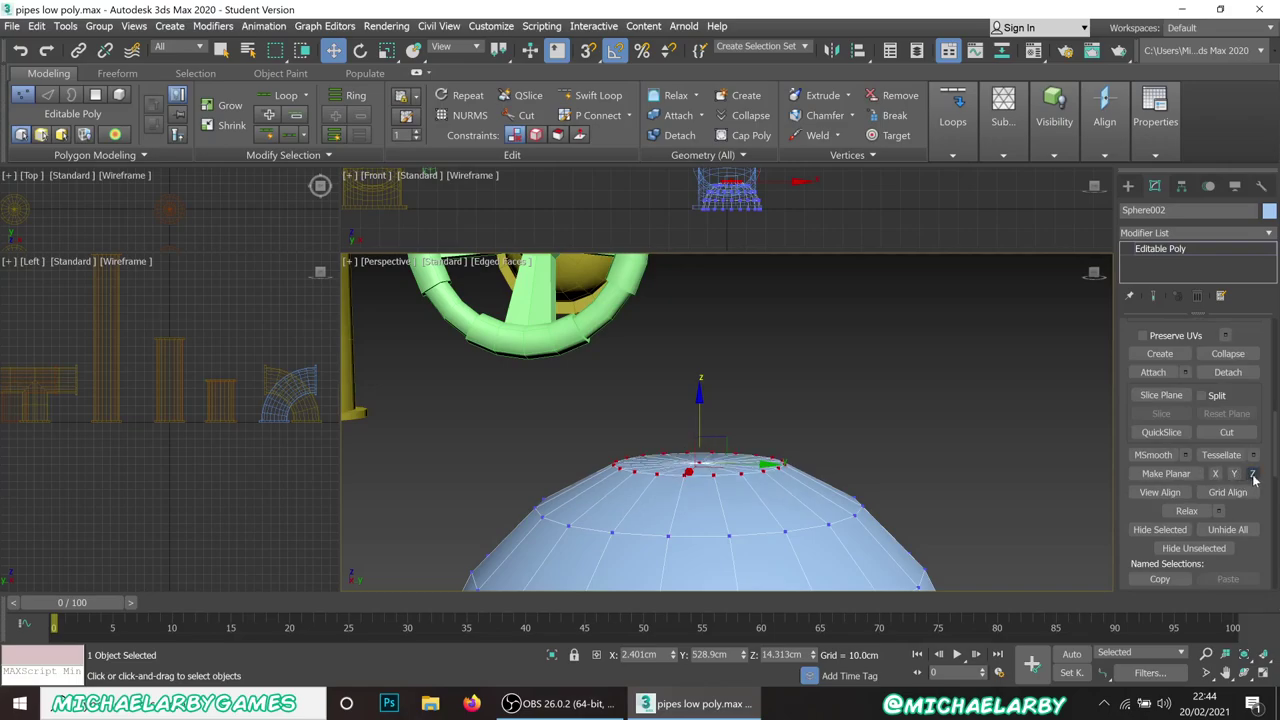
Extrude all polygons of the dome's flattened top cap by 3 cm and leave polygon editing
{"action": "middle_click_drag", "start_coordinate": [694, 458], "coordinate": [697, 505], "text": "alt"}
{"action": "left_click", "coordinate": [713, 474]}
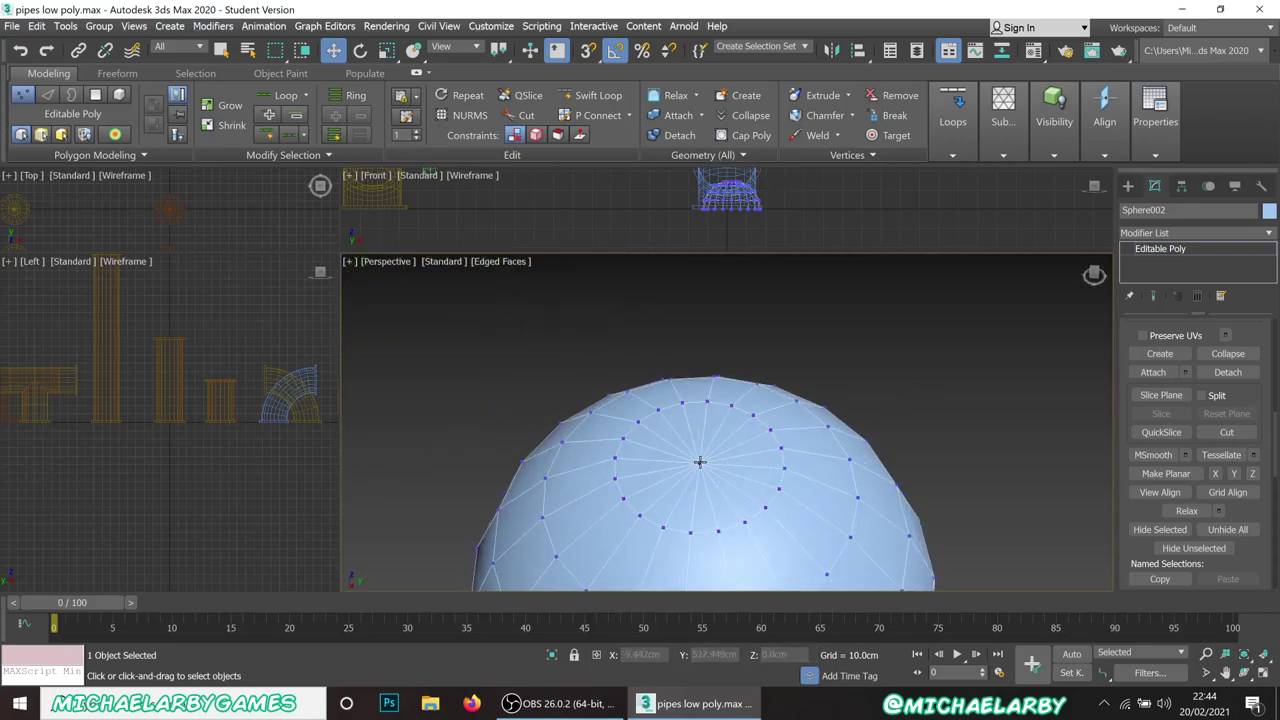
{"action": "left_click", "coordinate": [700, 461]}
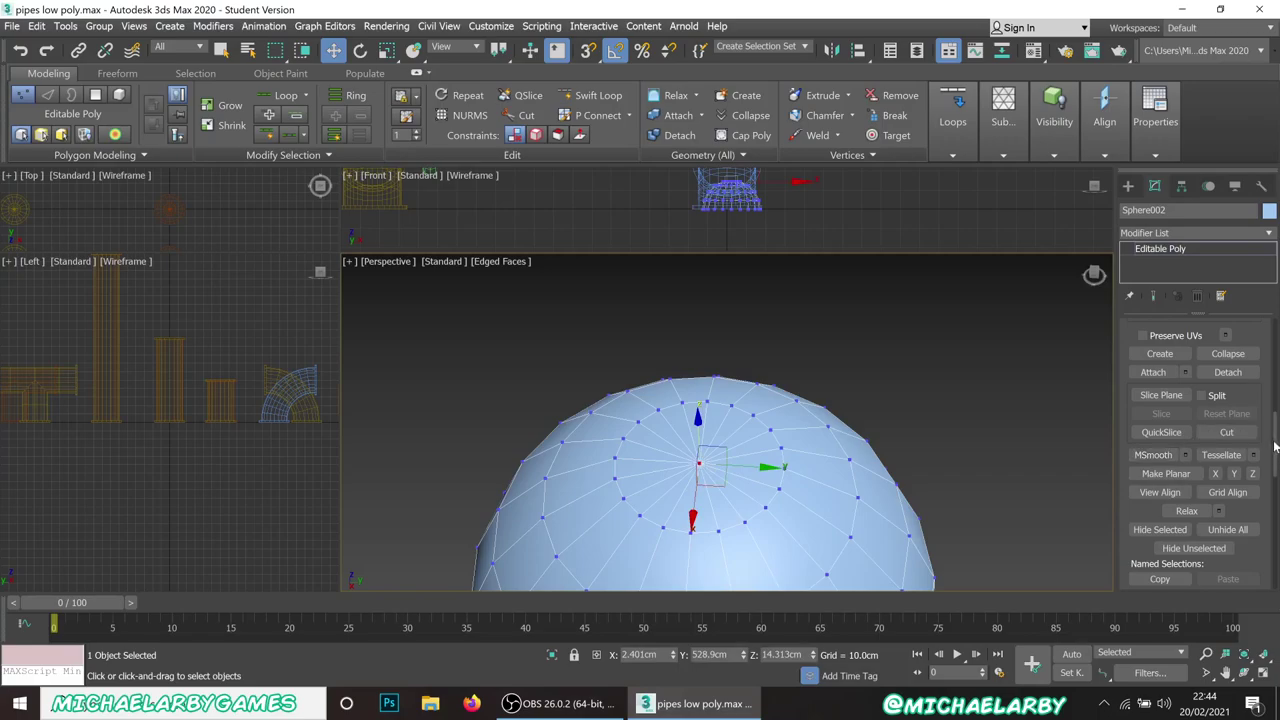
{"action": "left_click_drag", "start_coordinate": [1274, 447], "coordinate": [1275, 355]}
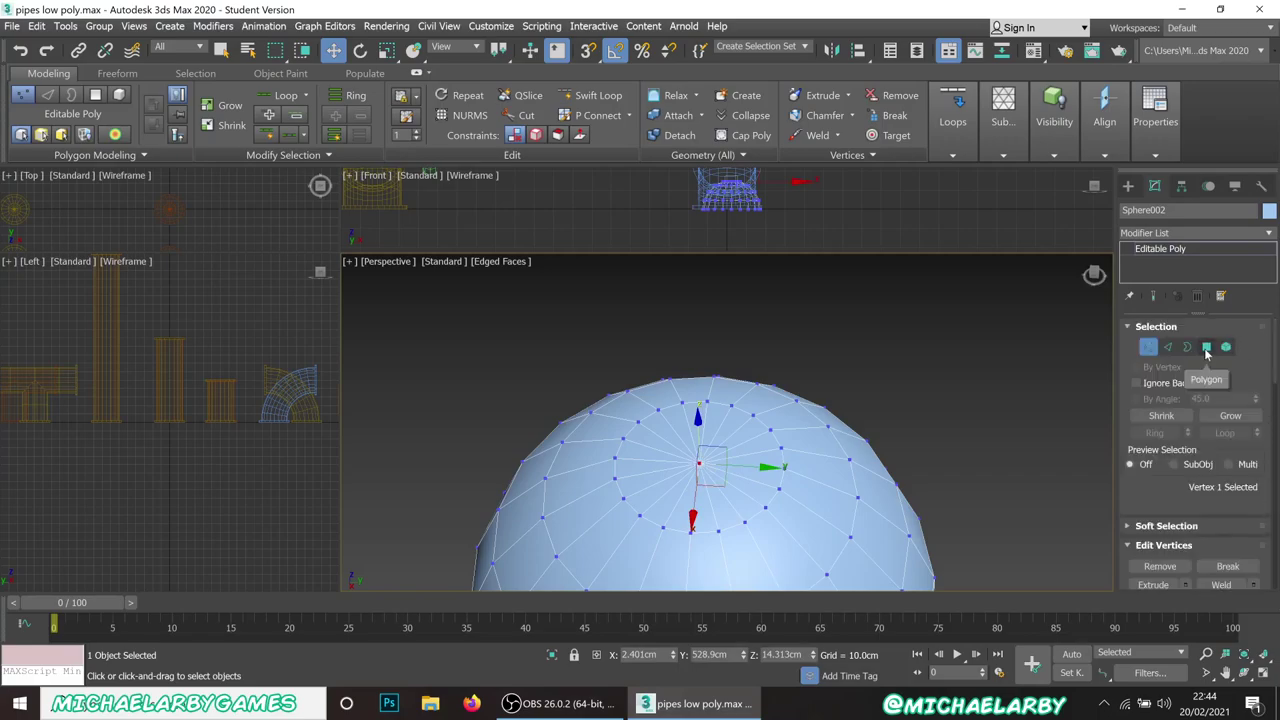
{"action": "left_click", "coordinate": [1206, 347], "text": "ctrl"}
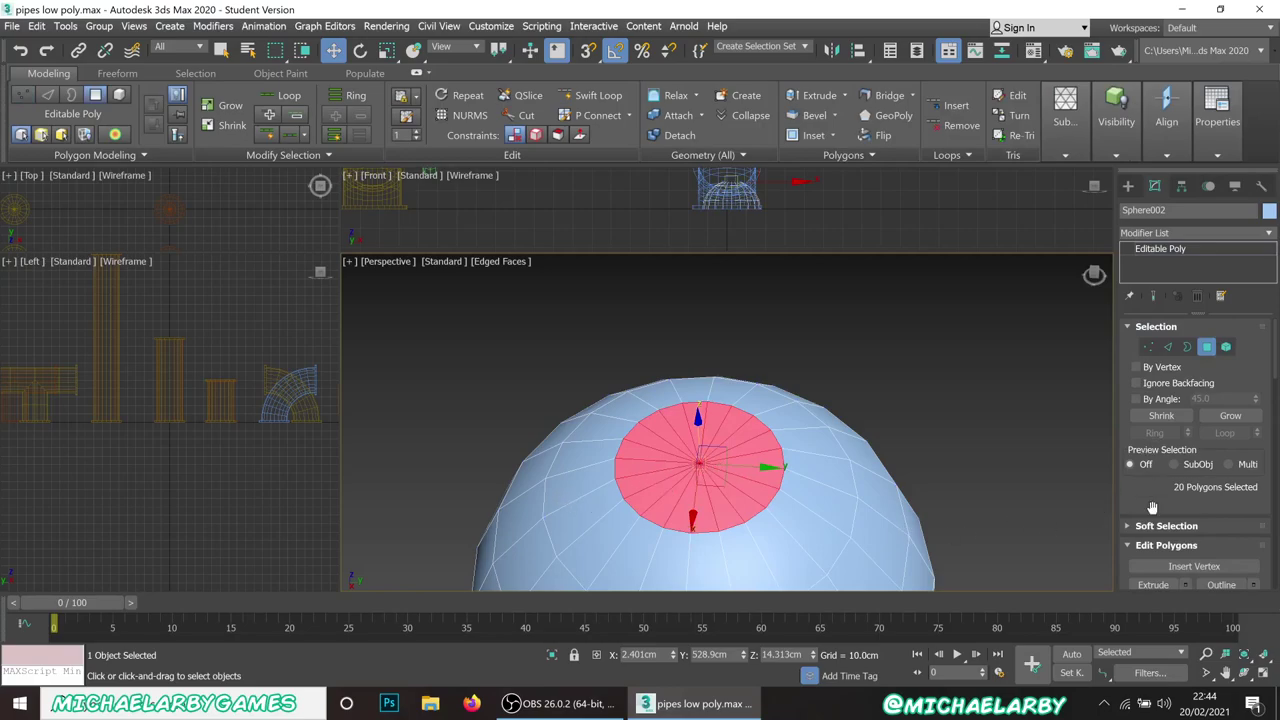
{"action": "scroll", "coordinate": [1152, 508], "scroll_direction": "down", "scroll_amount": 2}
{"action": "left_click", "coordinate": [1185, 515]}
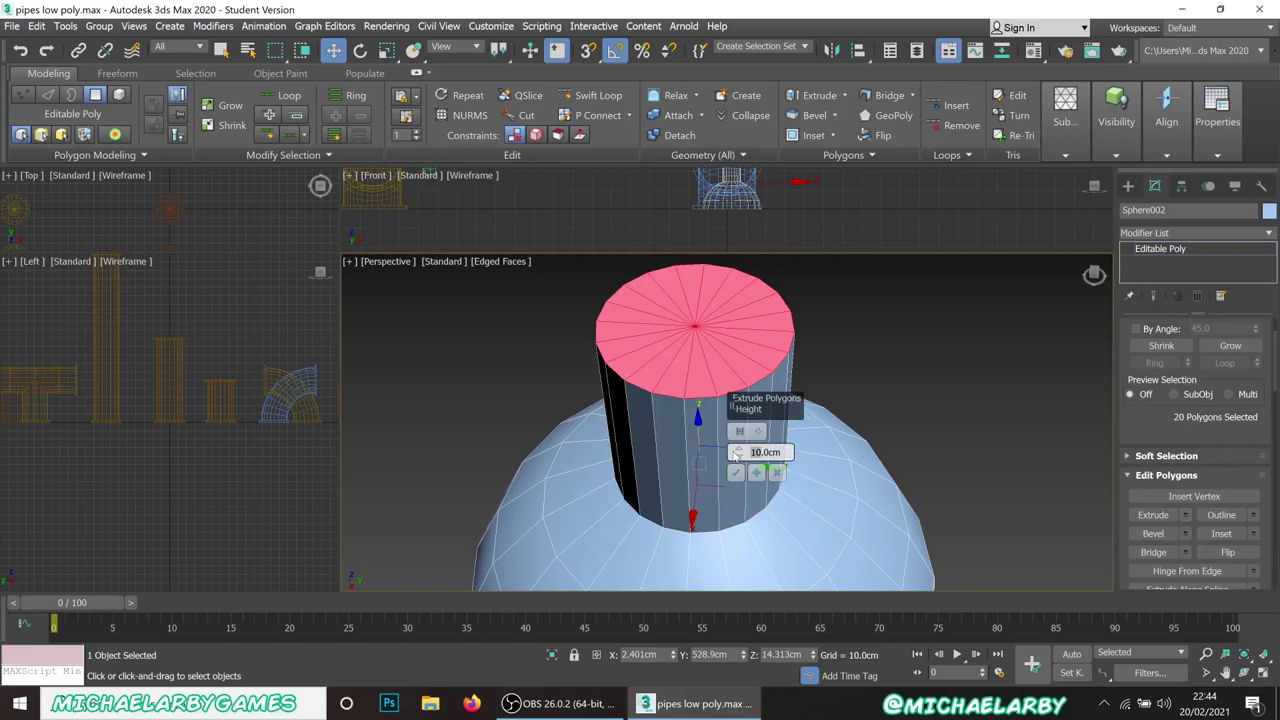
{"action": "type", "text": "3"}
{"action": "left_click", "coordinate": [737, 473]}
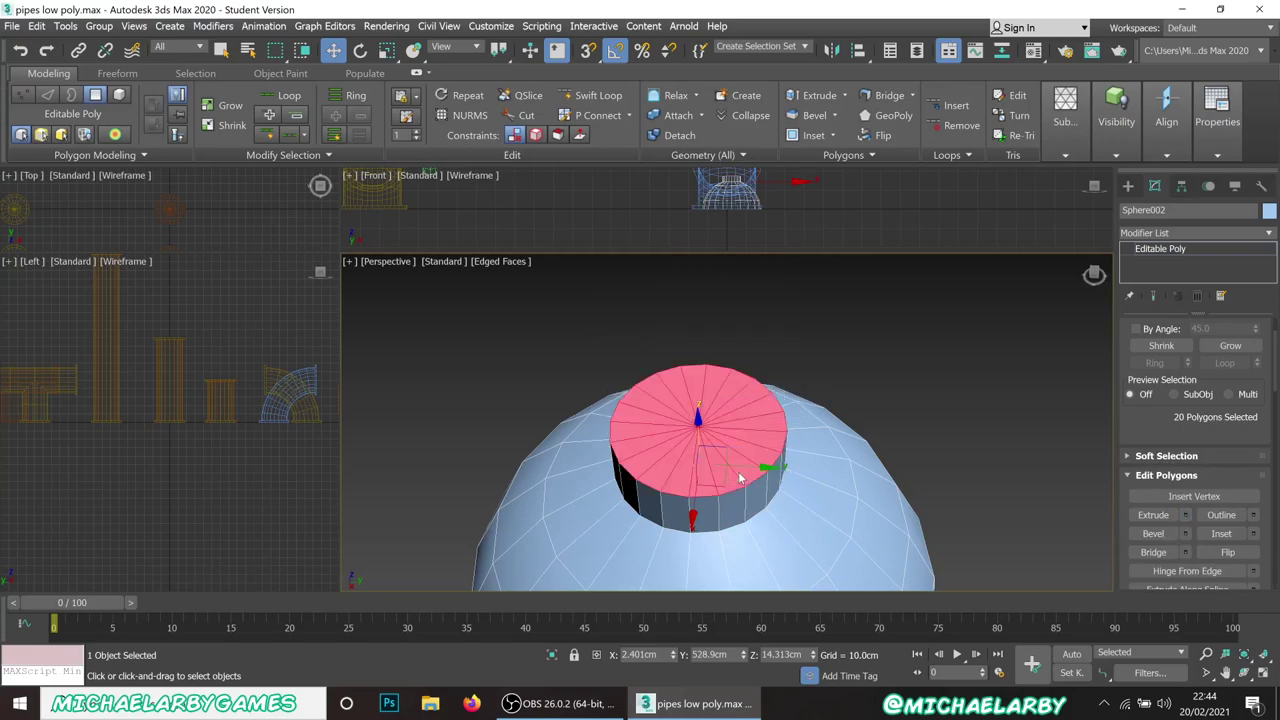
{"action": "middle_click_drag", "start_coordinate": [806, 412], "coordinate": [888, 427], "text": "alt"}
{"action": "right_click", "coordinate": [885, 426]}
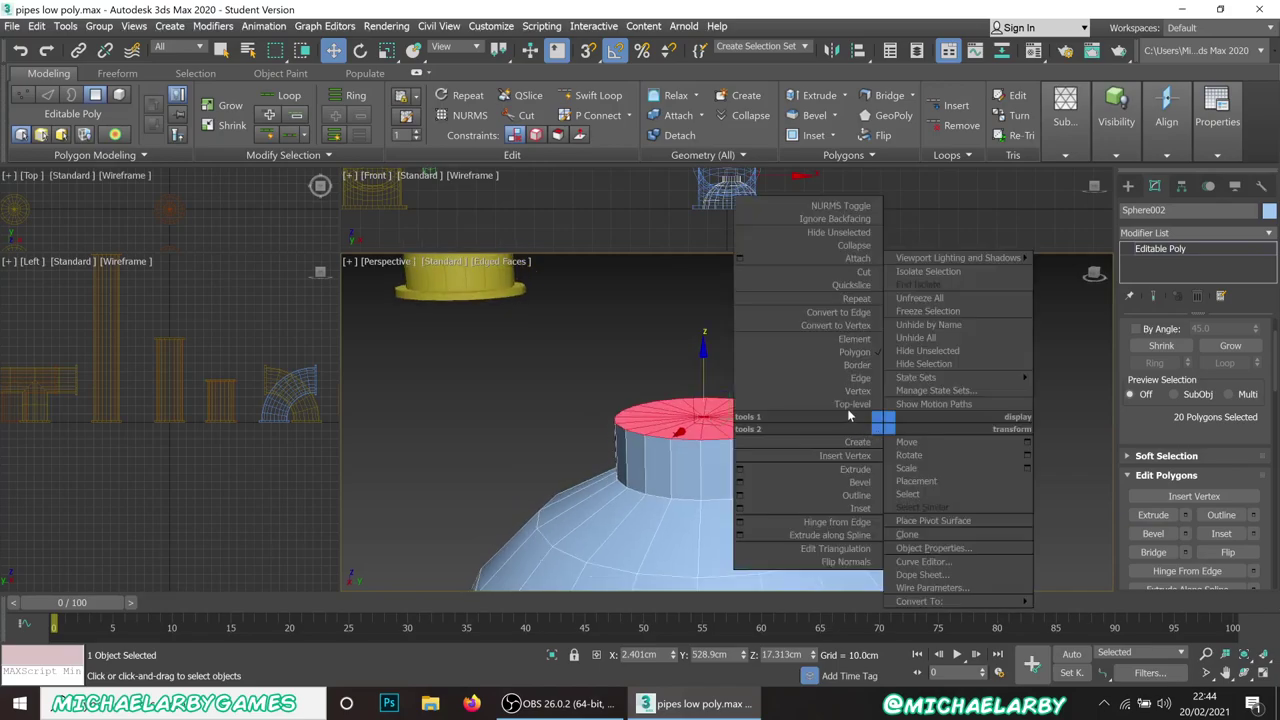
{"action": "left_click", "coordinate": [850, 404]}
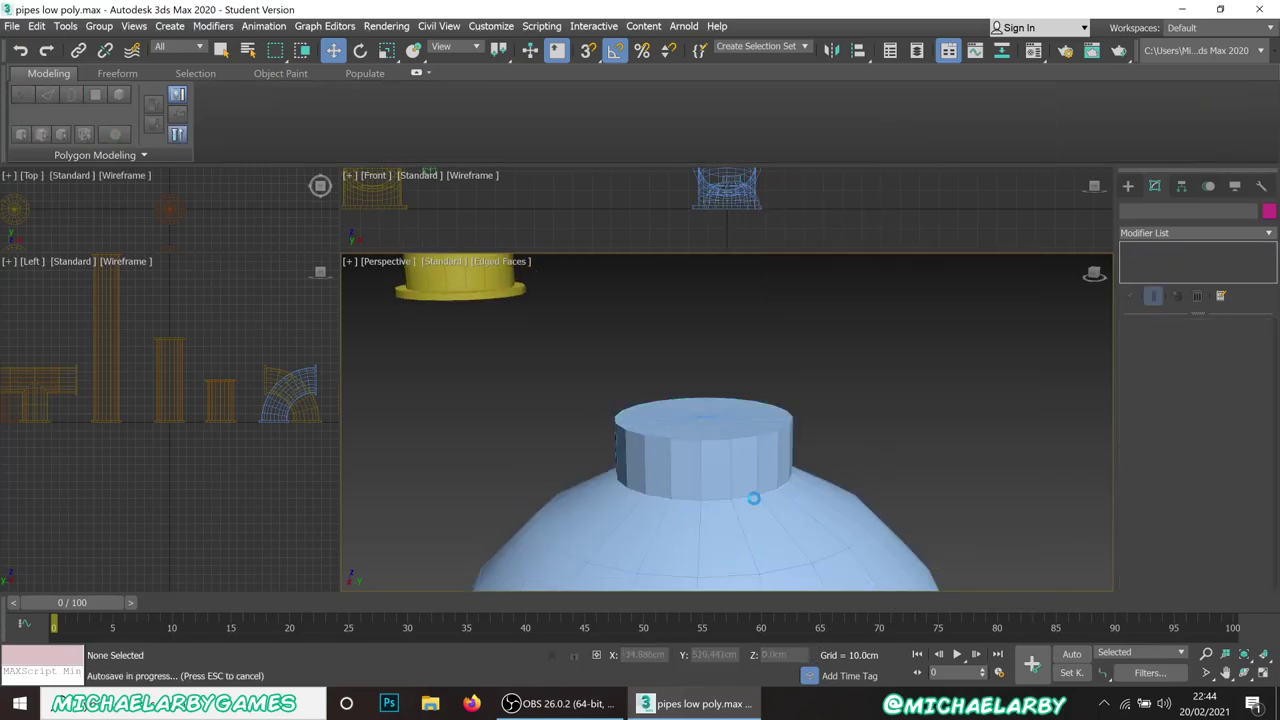
Assign smoothing group 11 to the ring of side polygons around the dome's neck
{"action": "left_click", "coordinate": [700, 478]}
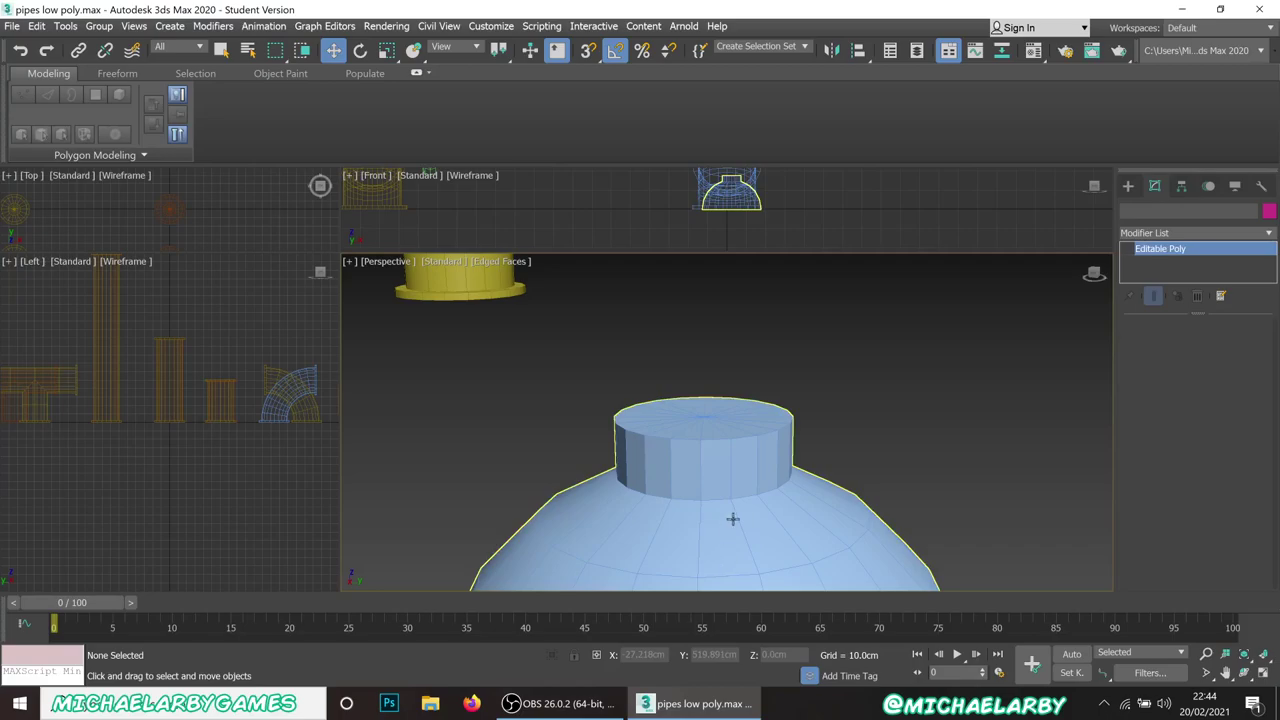
{"action": "left_click", "coordinate": [733, 518]}
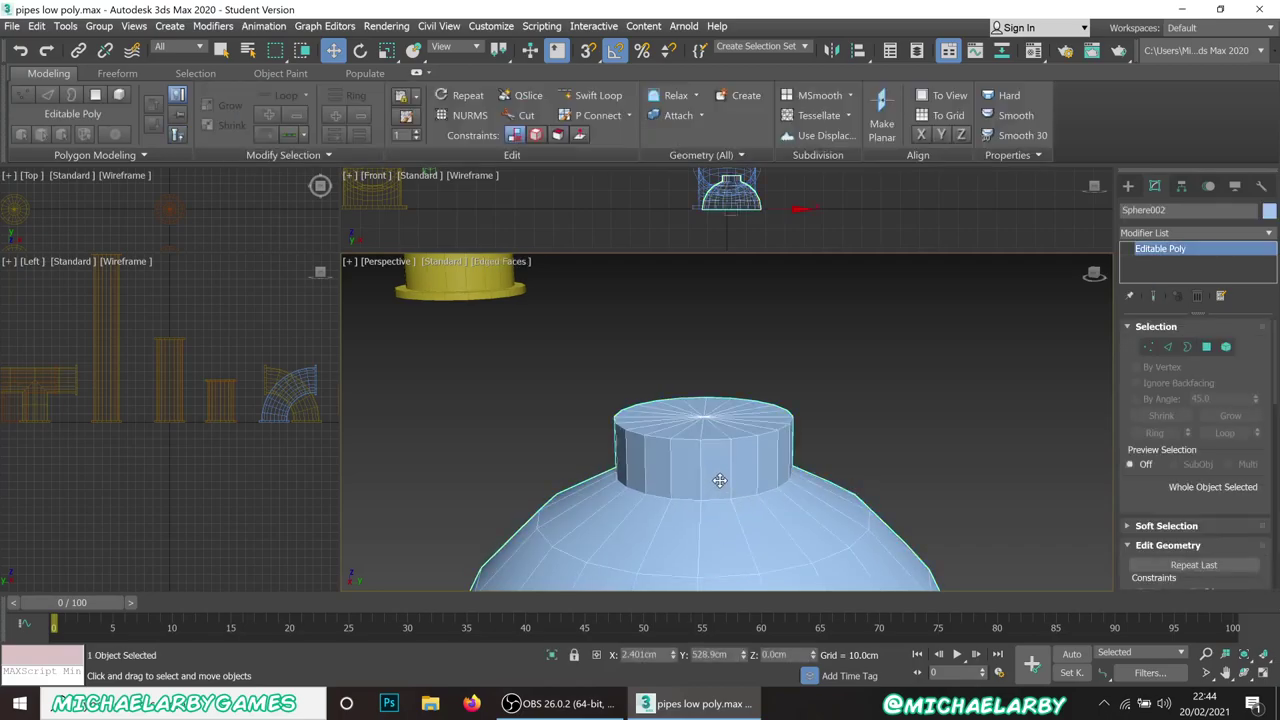
{"action": "left_click", "coordinate": [1206, 347]}
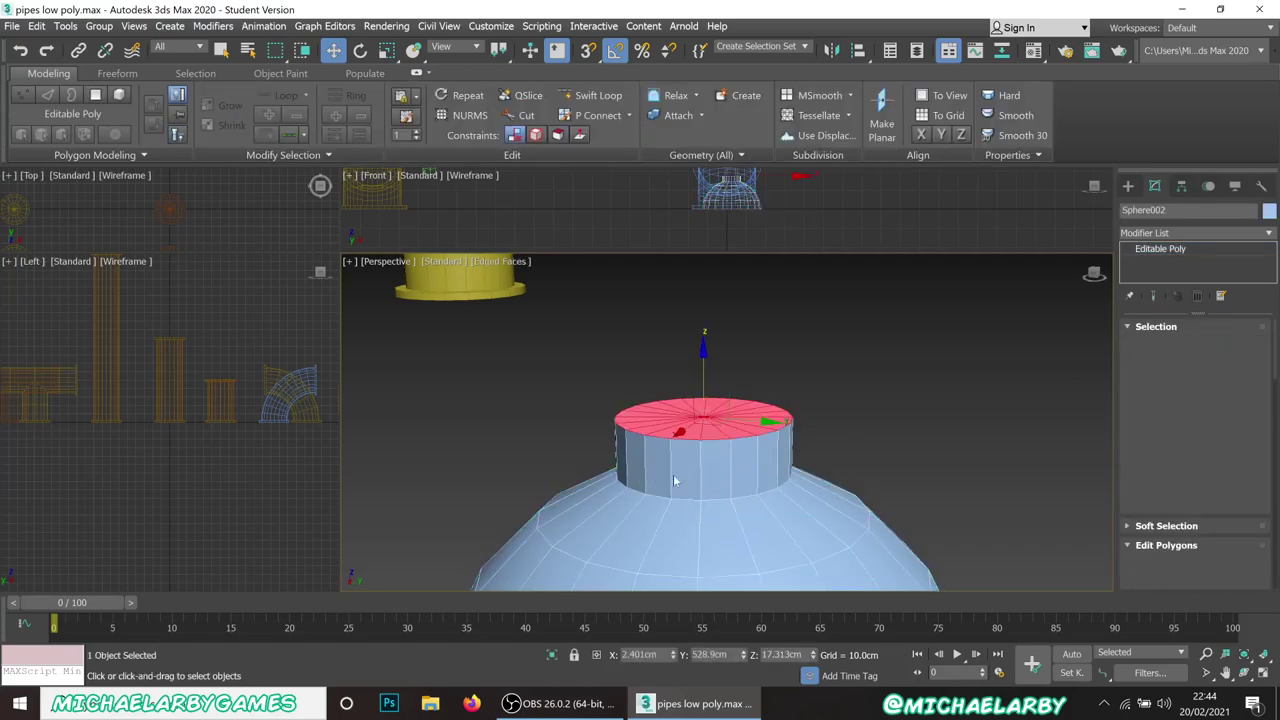
{"action": "left_click", "coordinate": [723, 469]}
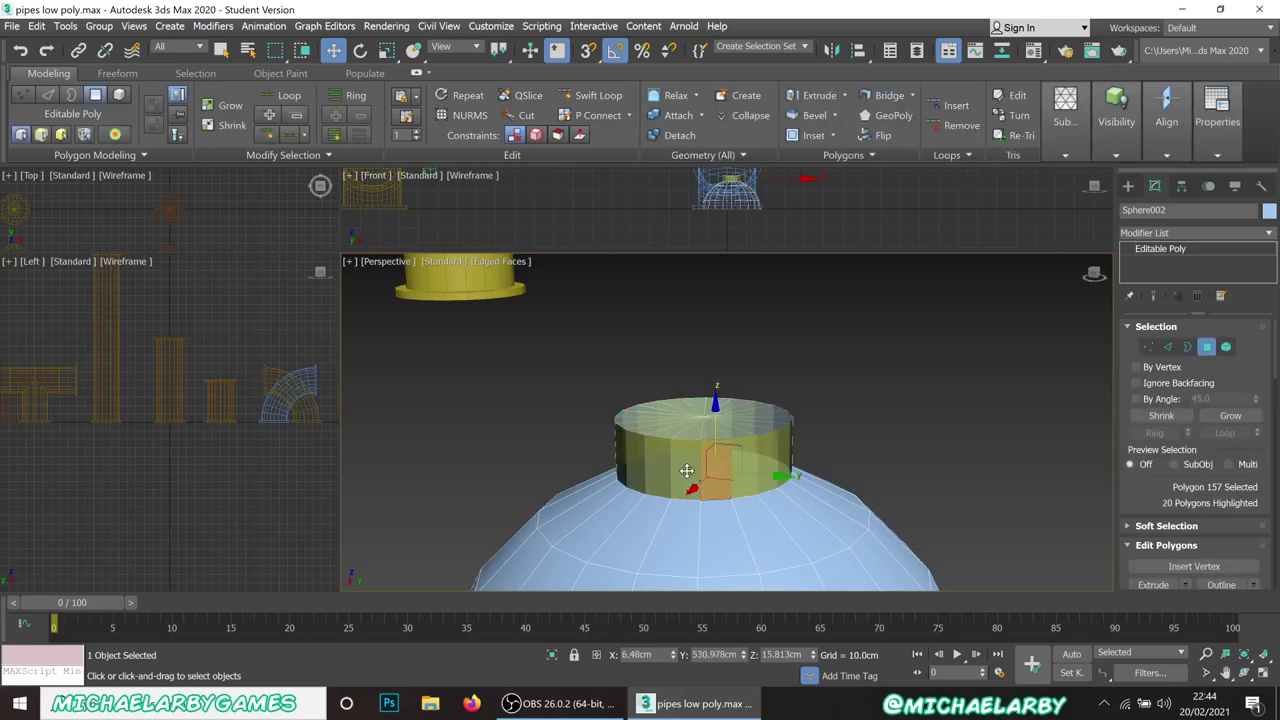
{"action": "left_click", "coordinate": [687, 471], "text": "shift"}
{"action": "scroll", "coordinate": [1145, 482], "scroll_direction": "down", "scroll_amount": 10}
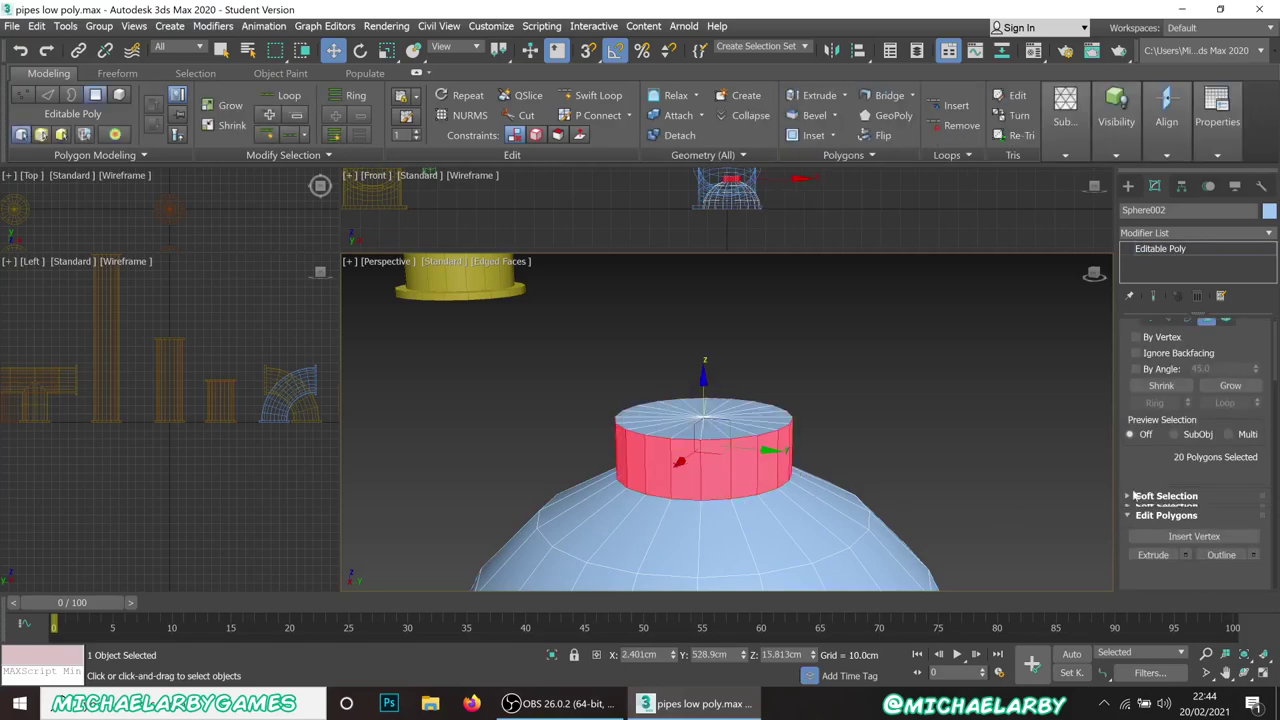
{"action": "scroll", "coordinate": [1145, 481], "scroll_direction": "down", "scroll_amount": 8}
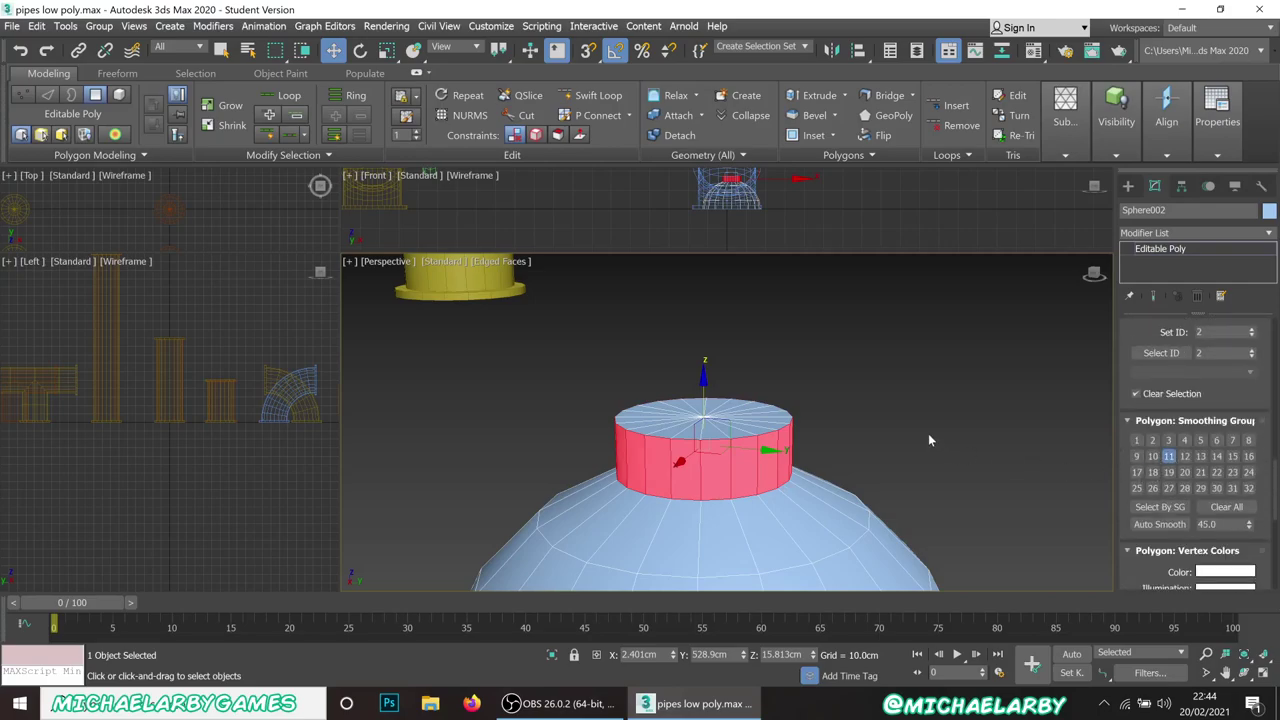
{"action": "left_click", "coordinate": [855, 442]}
Select all polygons of the dome's flat underside from its centre vertex and extrude them downward by 2 cm
{"action": "scroll", "coordinate": [767, 440], "scroll_direction": "down", "scroll_amount": 5}
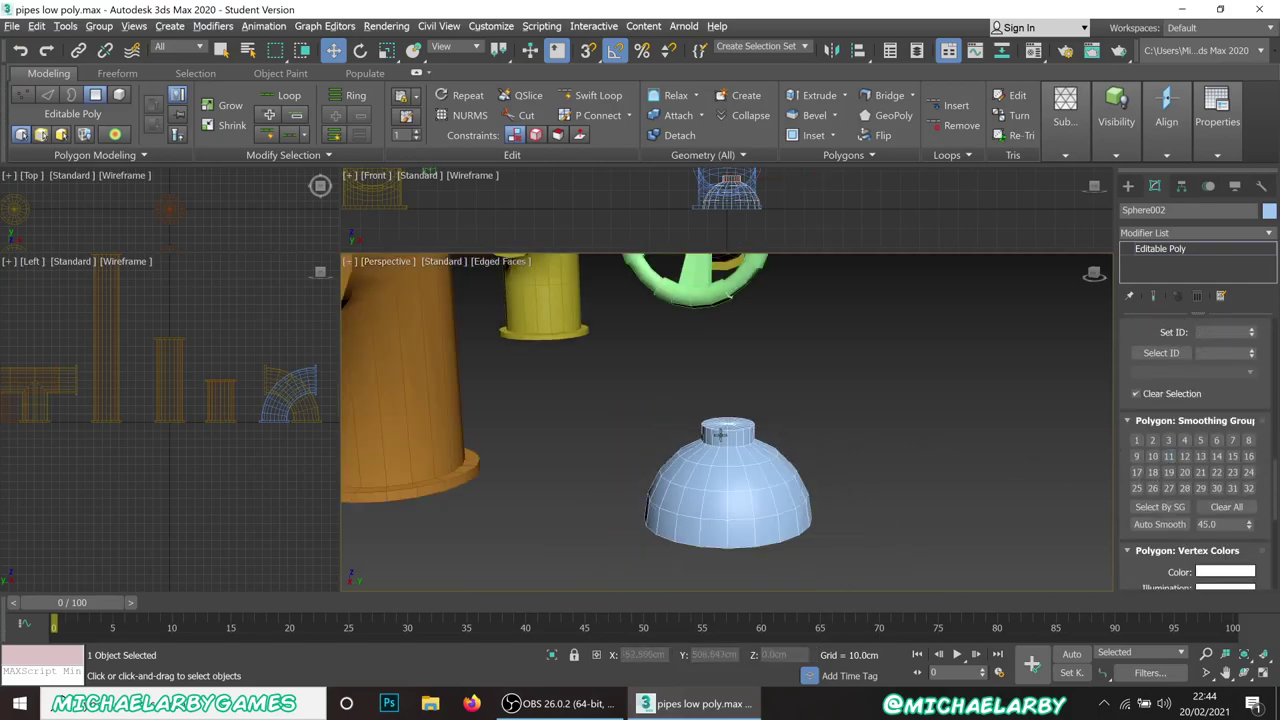
{"action": "middle_click_drag", "start_coordinate": [718, 432], "coordinate": [706, 349], "text": "alt"}
{"action": "scroll", "coordinate": [730, 438], "scroll_direction": "up", "scroll_amount": 4}
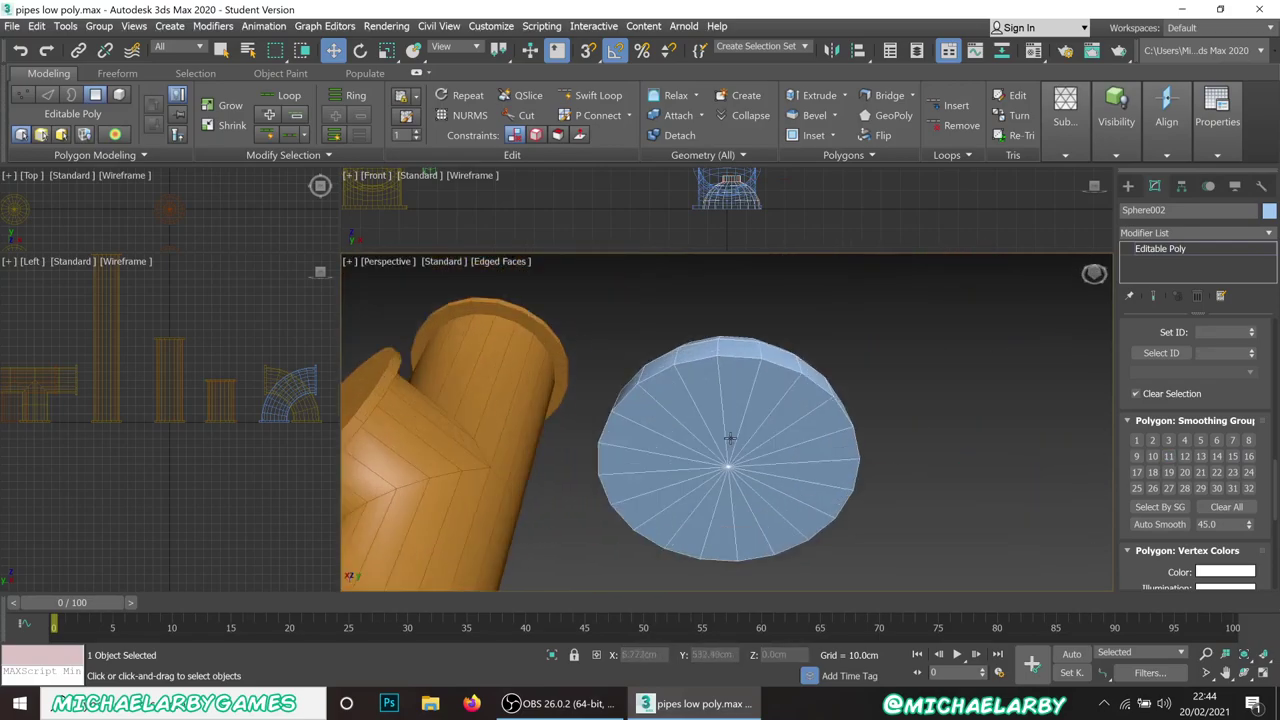
{"action": "scroll", "coordinate": [730, 438], "scroll_direction": "up", "scroll_amount": 2}
{"action": "scroll", "coordinate": [780, 450], "scroll_direction": "down", "scroll_amount": 5}
{"action": "scroll", "coordinate": [1240, 443], "scroll_direction": "up", "scroll_amount": 3}
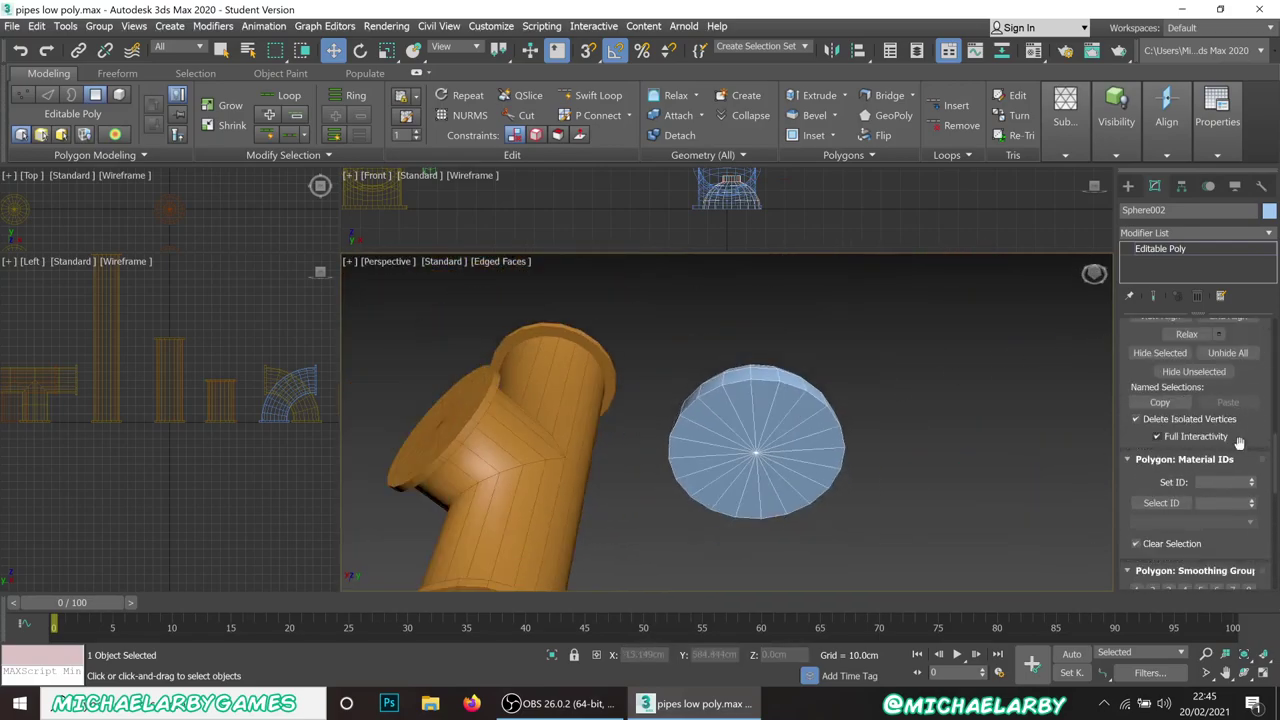
{"action": "scroll", "coordinate": [1220, 400], "scroll_direction": "up", "scroll_amount": 5}
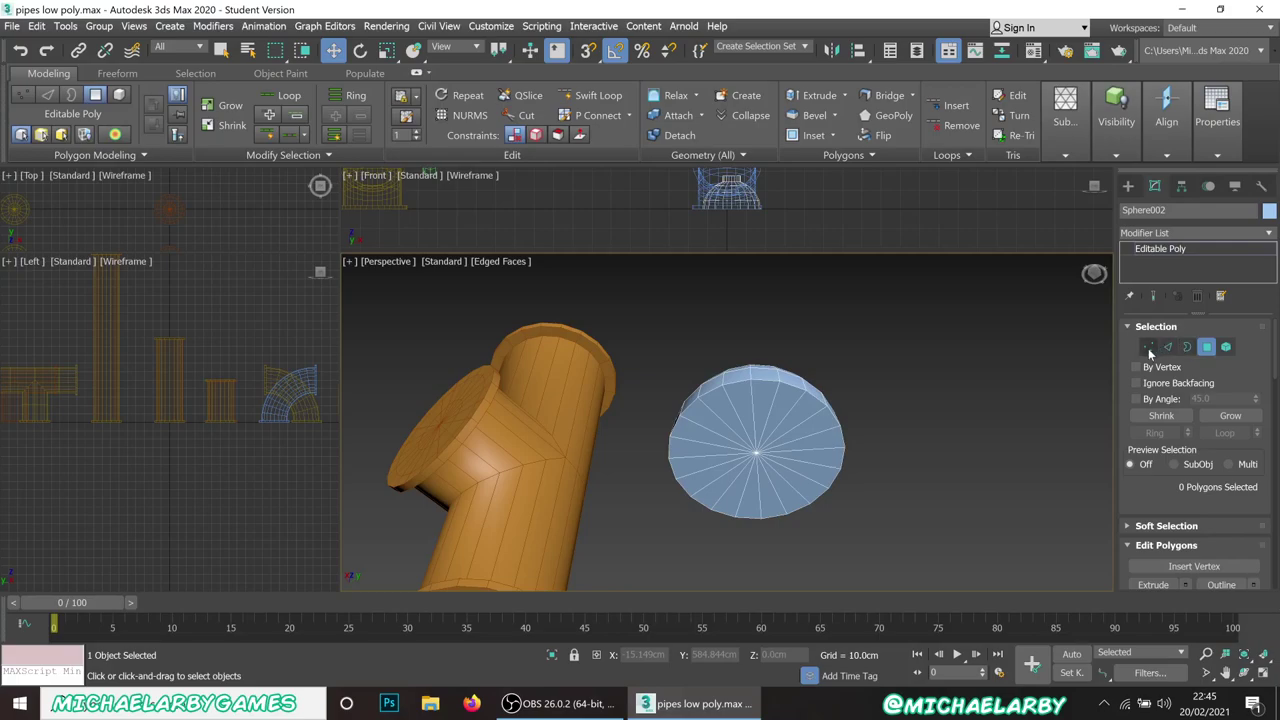
{"action": "left_click", "coordinate": [1148, 348]}
{"action": "left_click", "coordinate": [756, 457]}
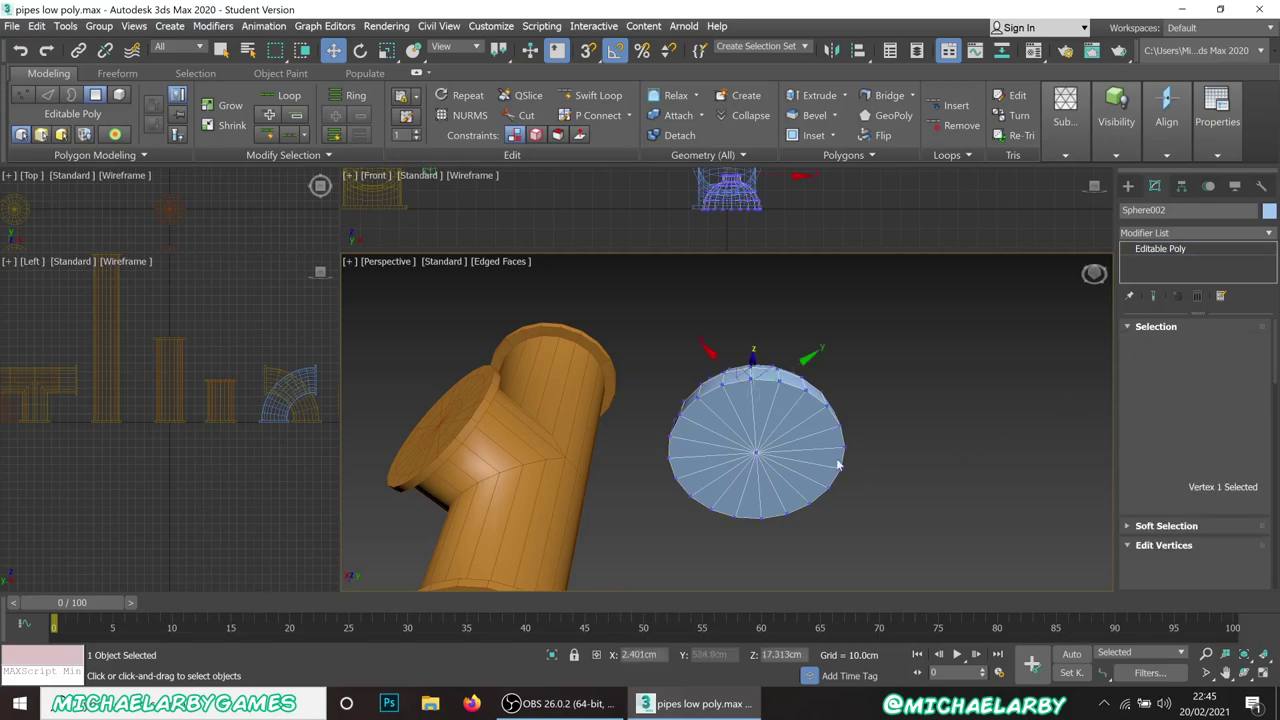
{"action": "left_click", "coordinate": [755, 452]}
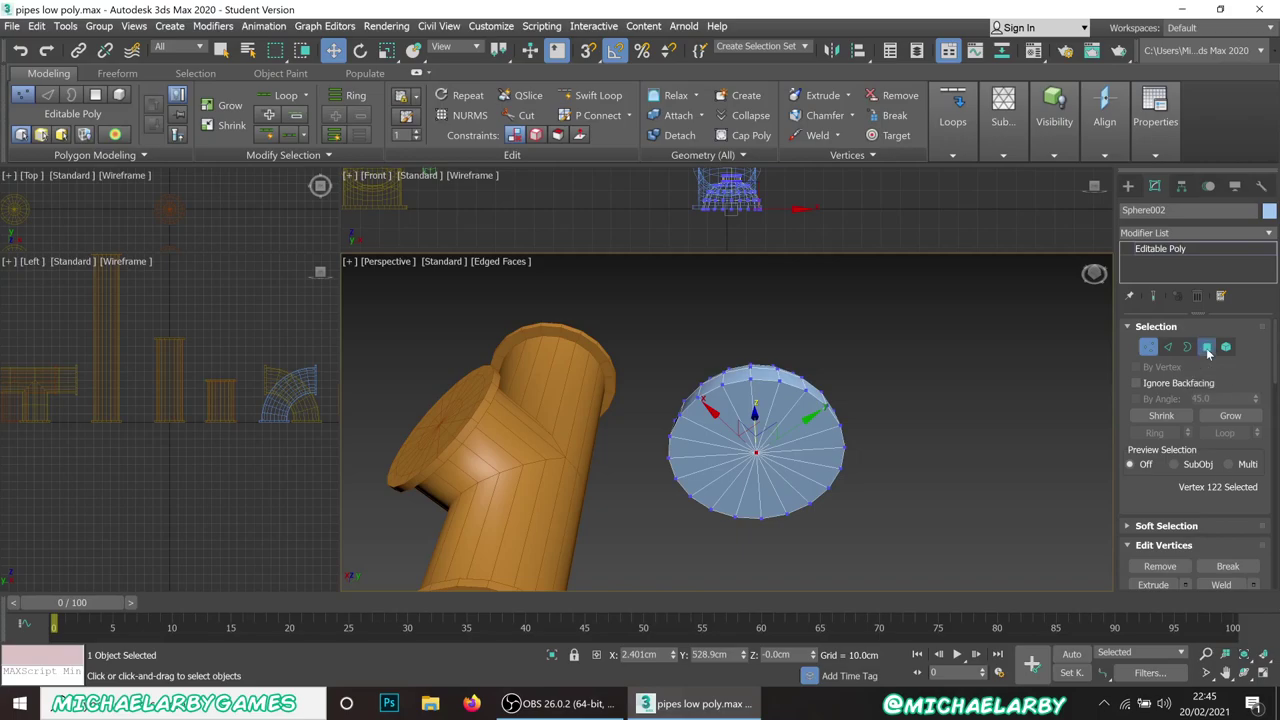
{"action": "left_click", "coordinate": [1206, 348], "text": "ctrl"}
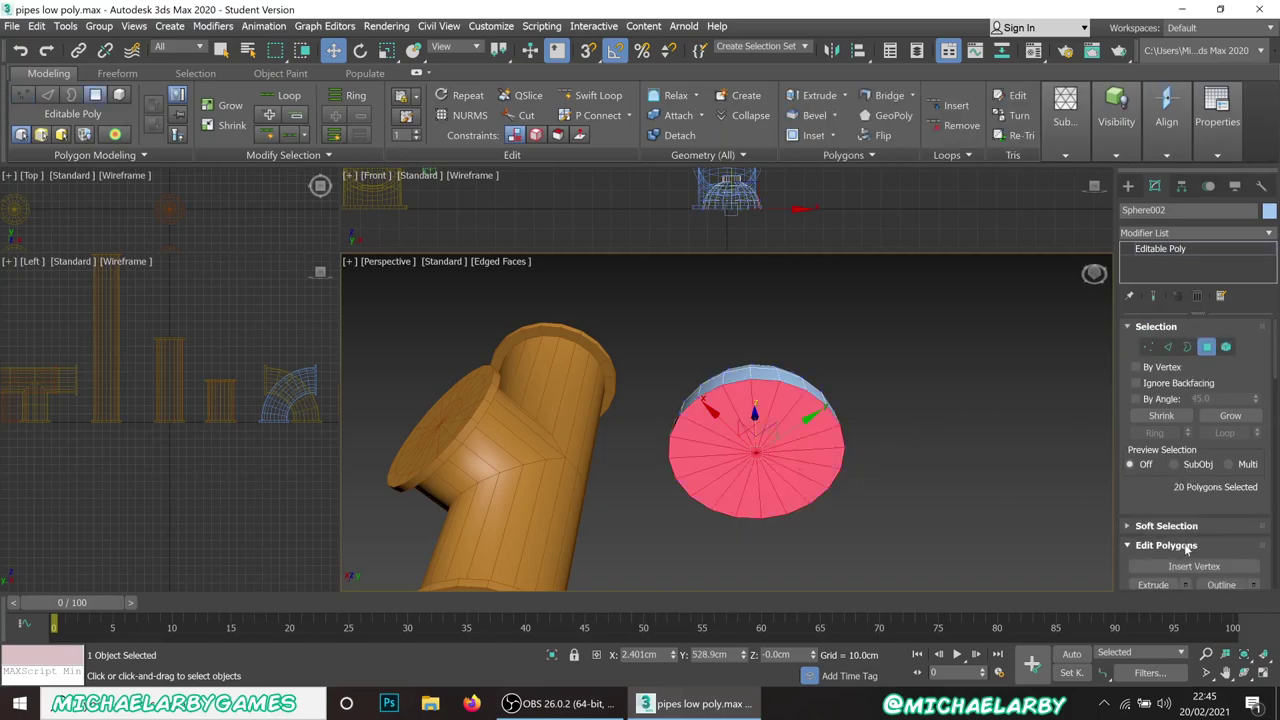
{"action": "scroll", "coordinate": [1188, 547], "scroll_direction": "down", "scroll_amount": 1}
{"action": "left_click", "coordinate": [1186, 545]}
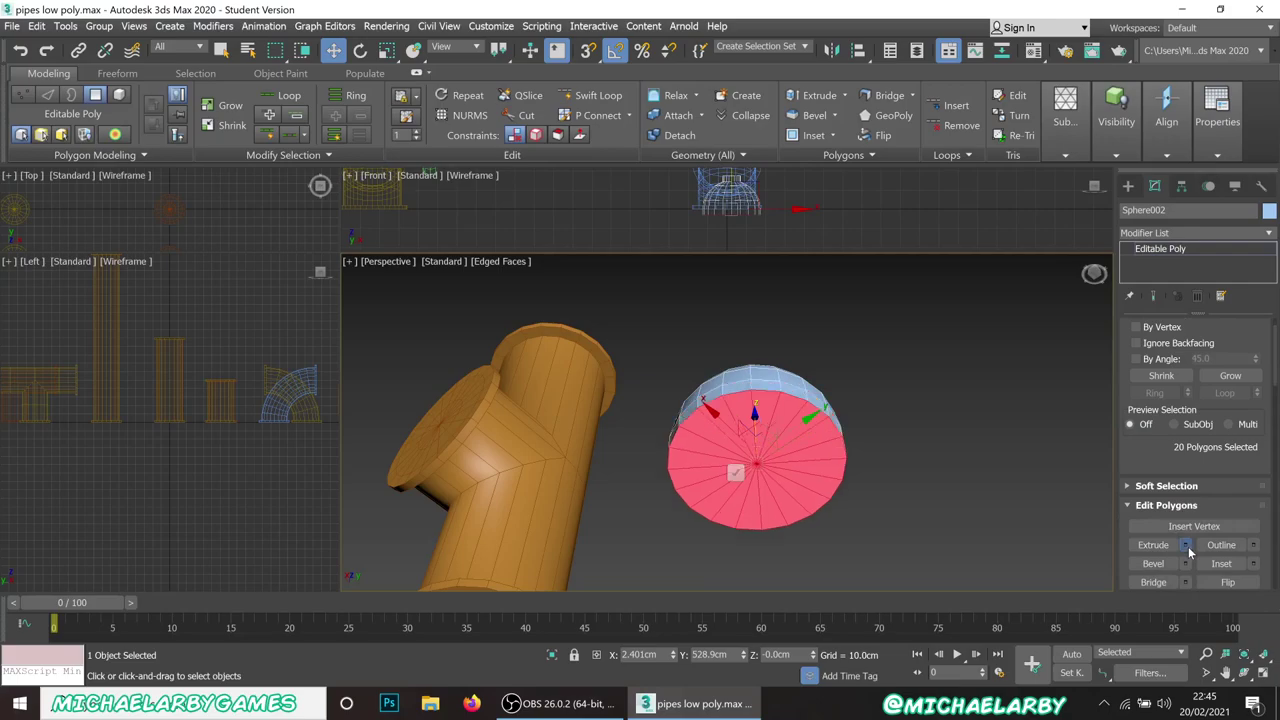
{"action": "middle_click_drag", "start_coordinate": [843, 444], "coordinate": [851, 476], "text": "alt"}
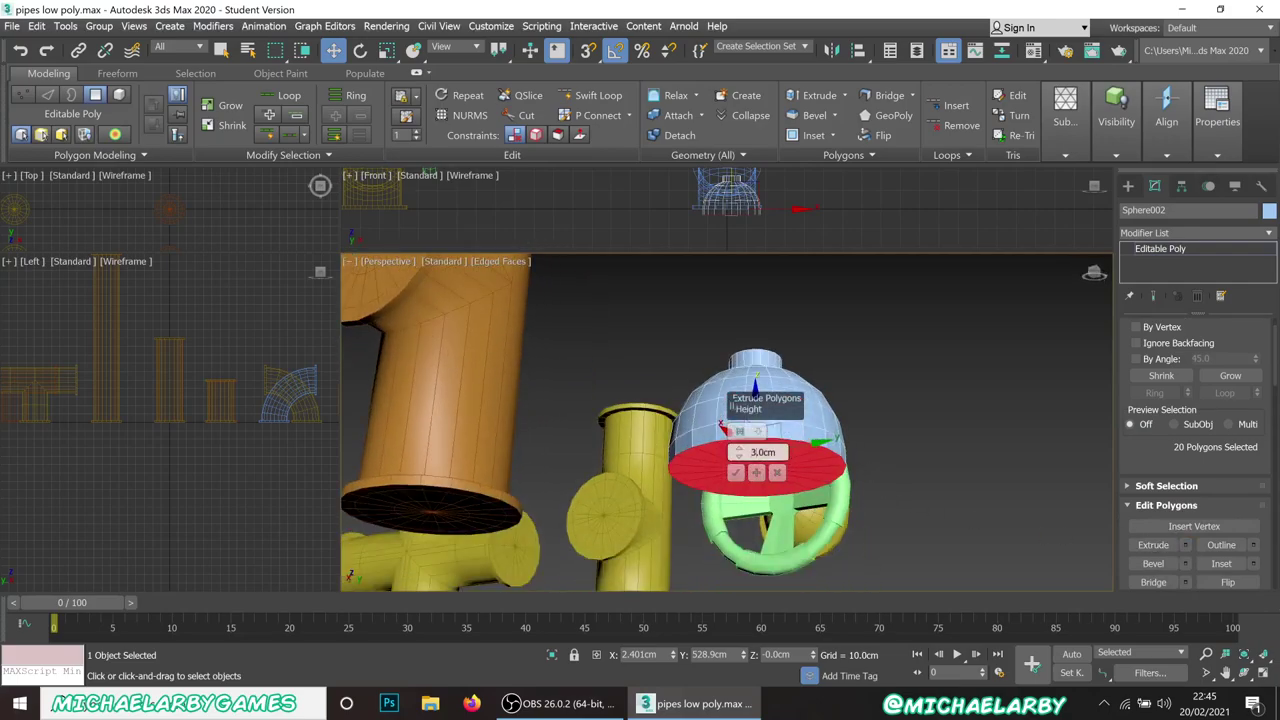
{"action": "left_click", "coordinate": [735, 473]}
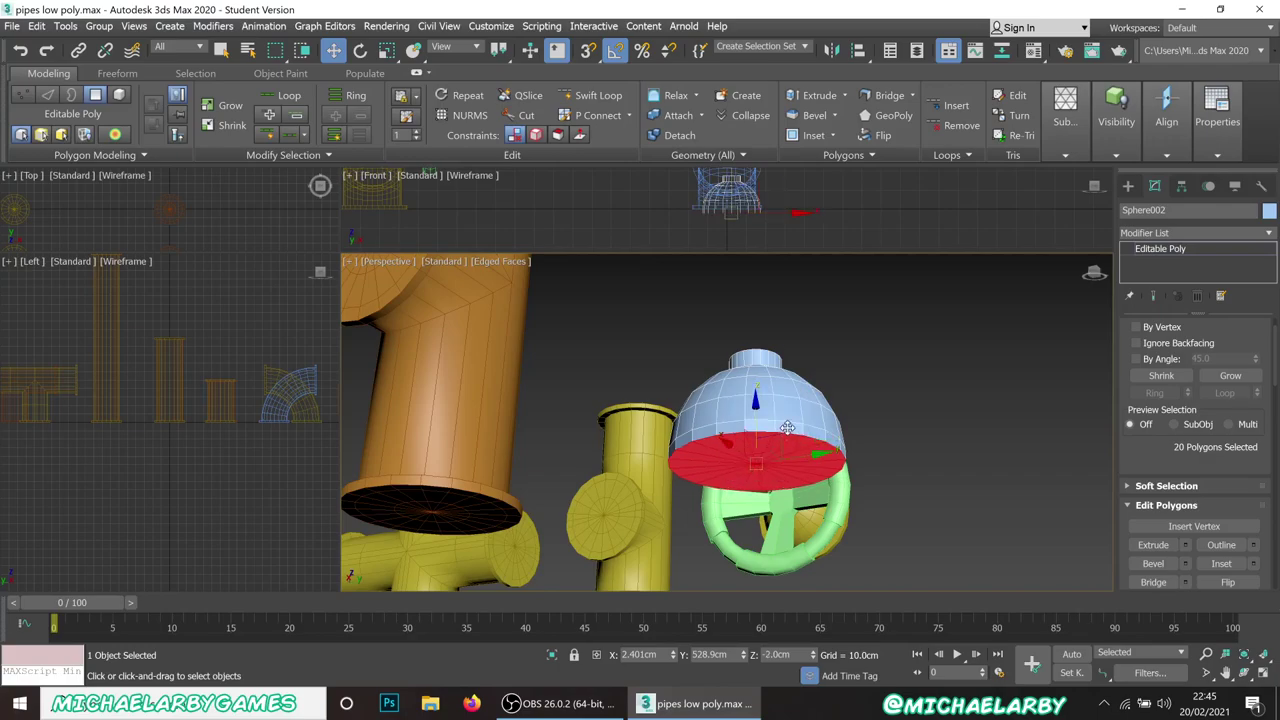
Extrude the ring of side polygons around the dome's base outward by 3 cm with Local Normal to form a flange
{"action": "left_click_drag", "start_coordinate": [787, 427], "coordinate": [788, 418]}
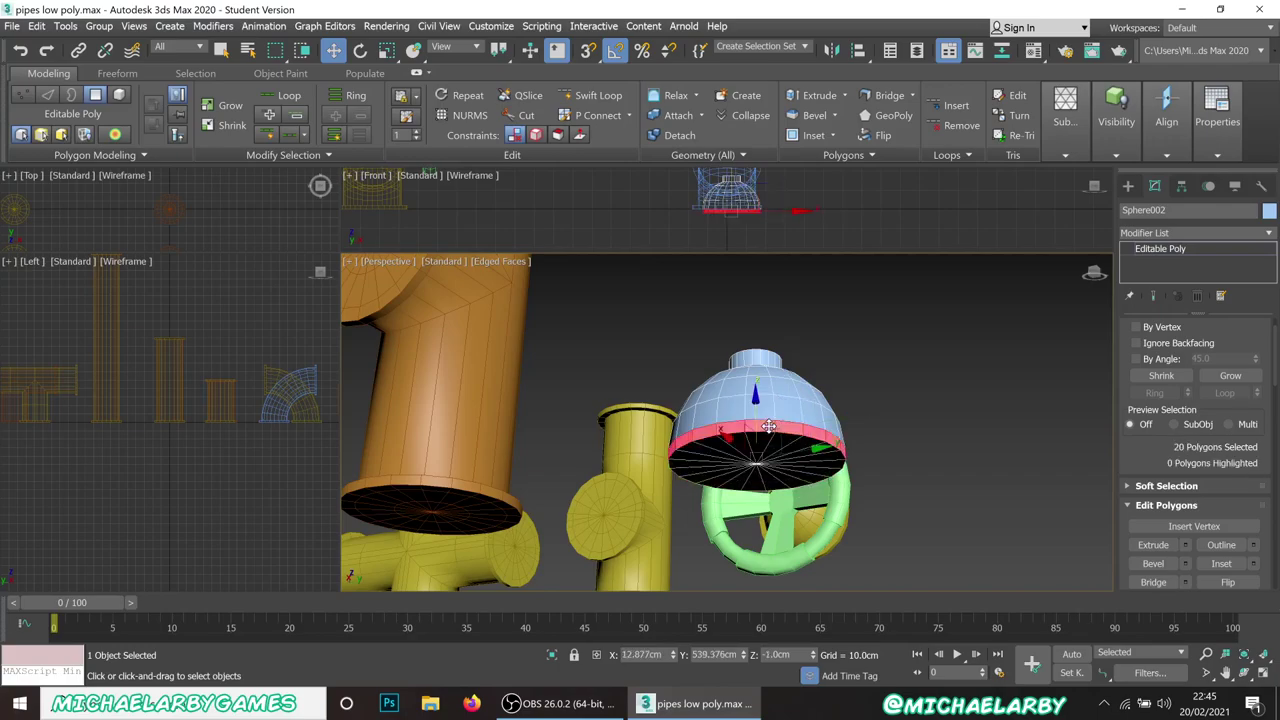
{"action": "left_click", "coordinate": [1185, 545]}
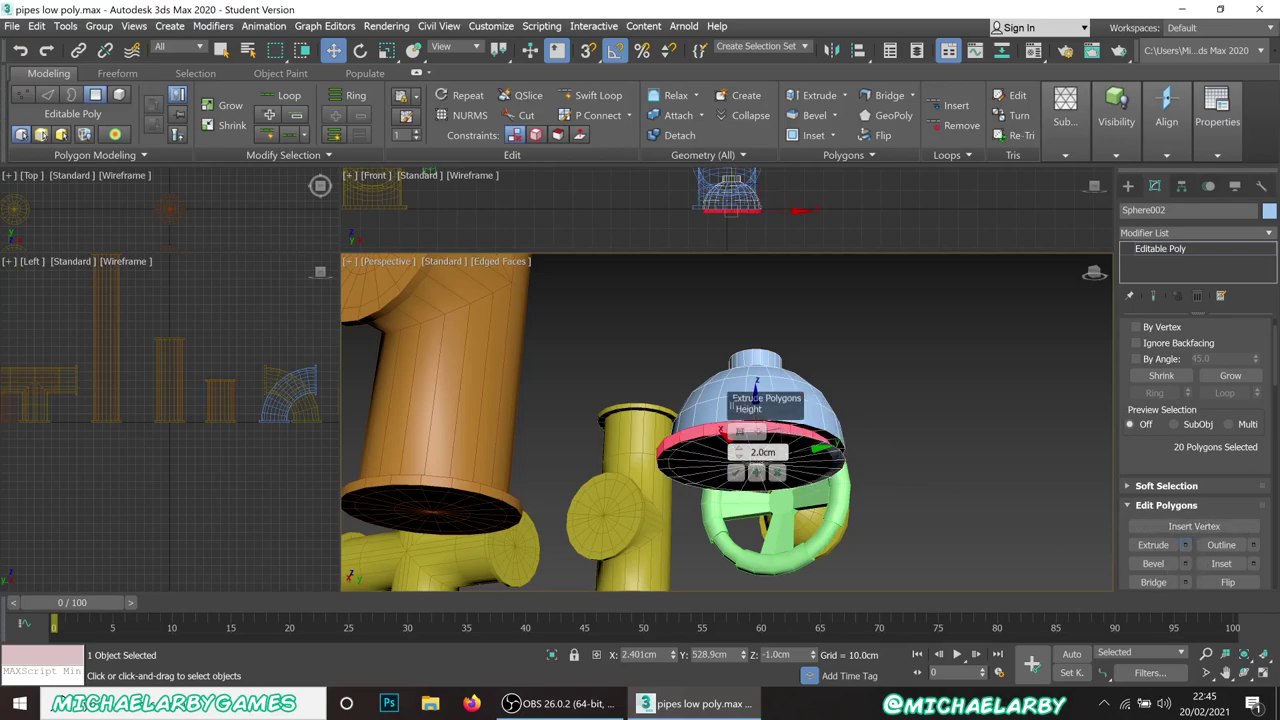
{"action": "middle_click_drag", "start_coordinate": [795, 446], "coordinate": [733, 437], "text": "alt"}
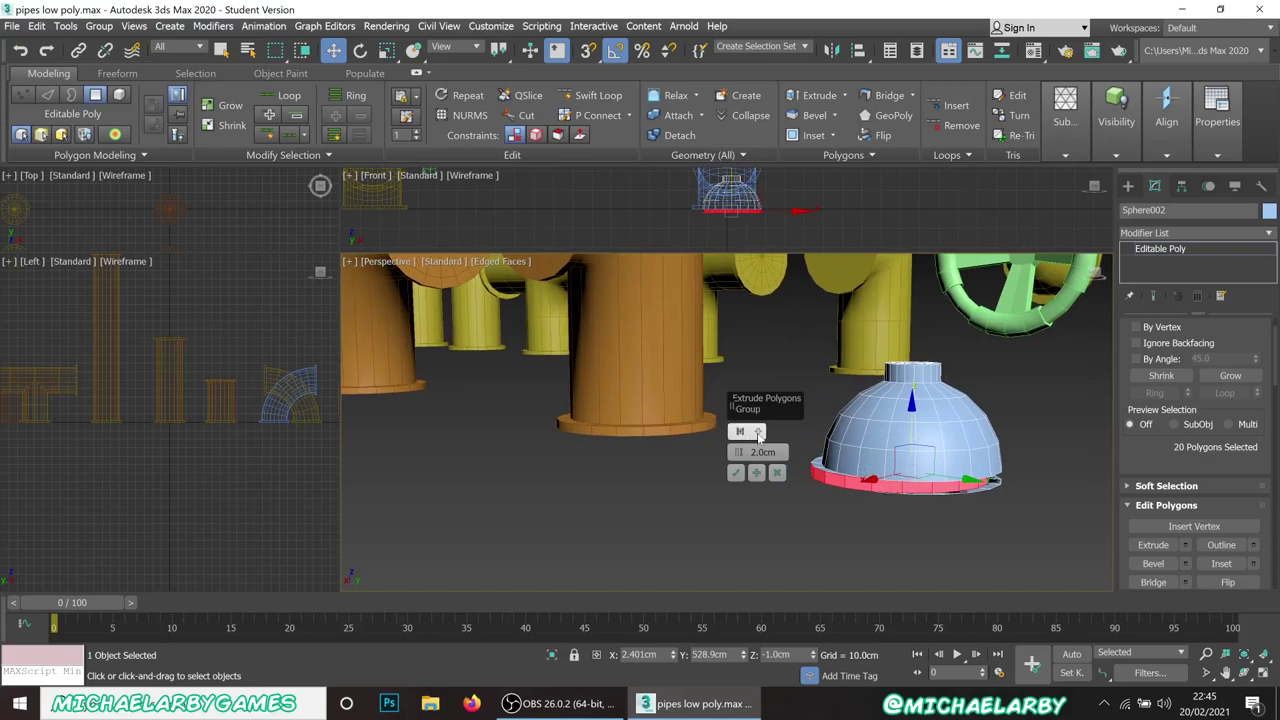
{"action": "left_click", "coordinate": [738, 431]}
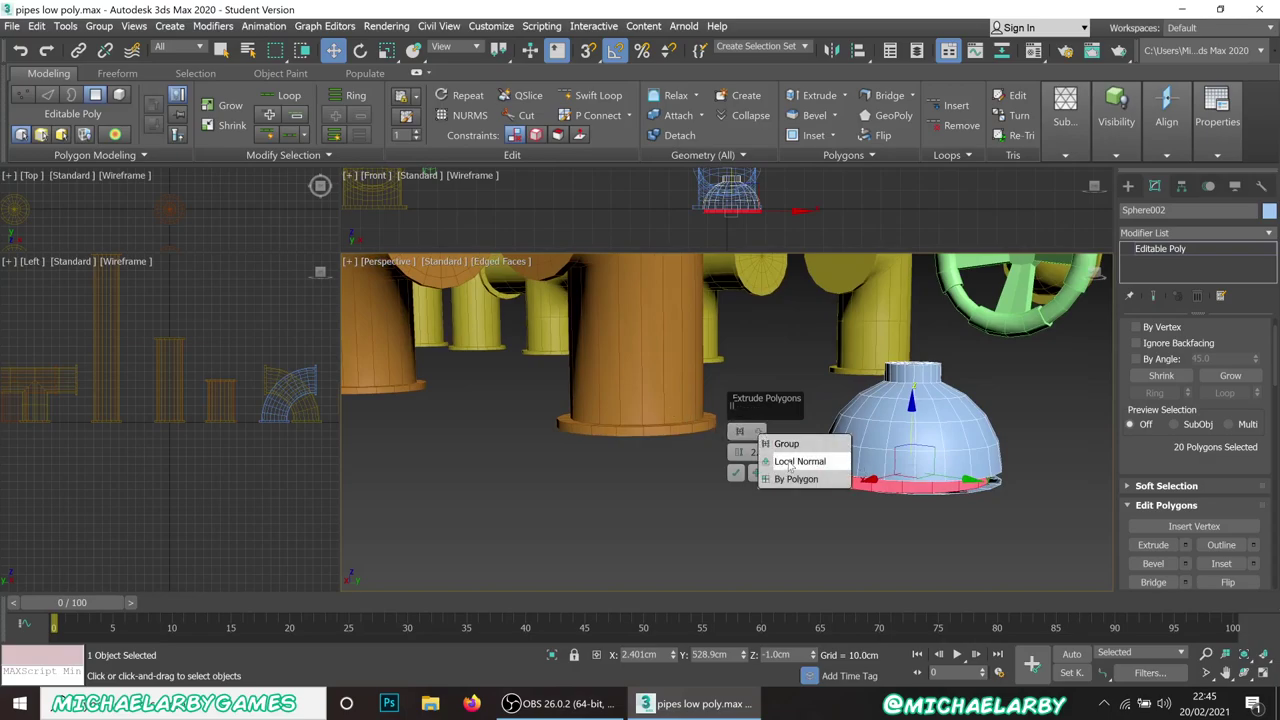
{"action": "left_click", "coordinate": [790, 462]}
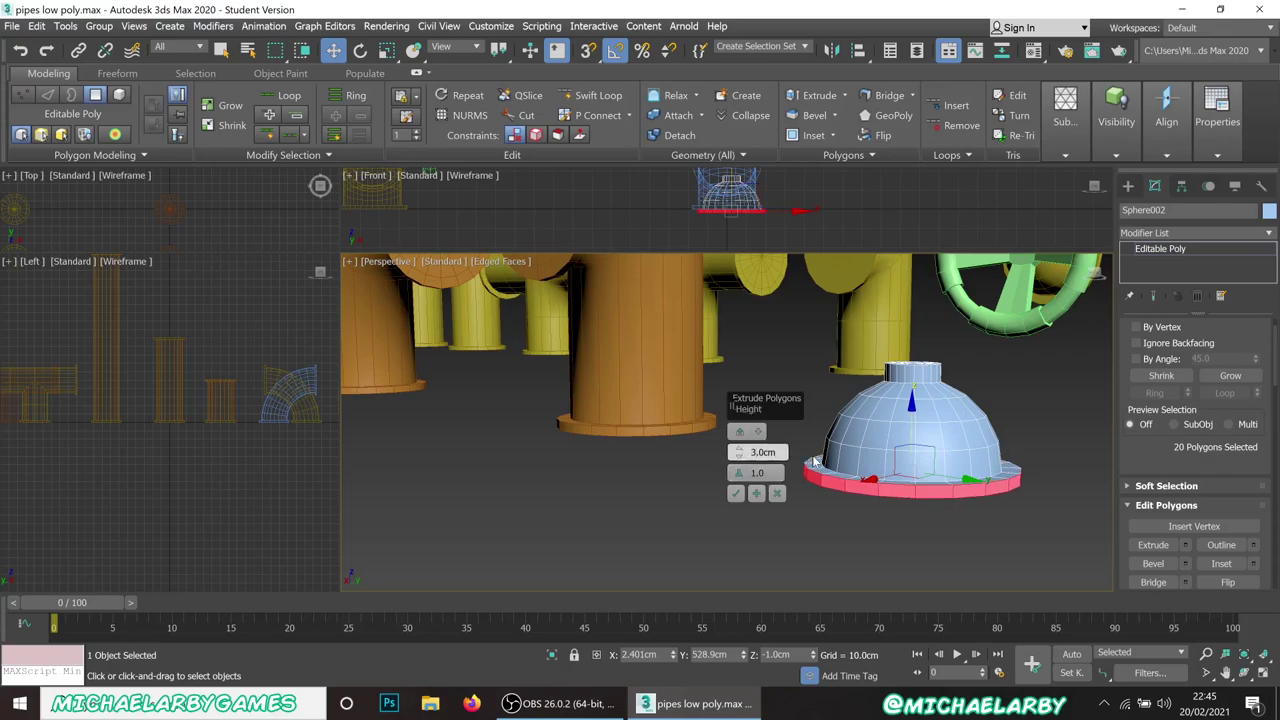
{"action": "left_click", "coordinate": [737, 493]}
{"action": "left_click", "coordinate": [819, 506]}
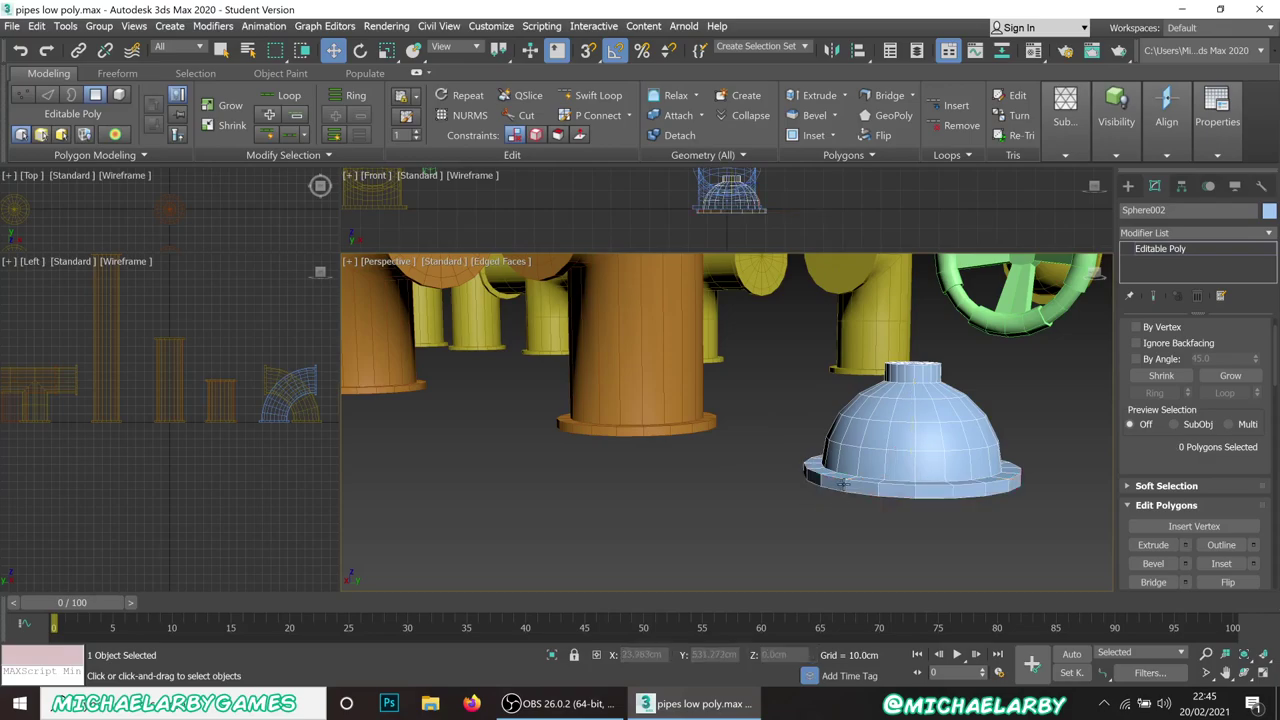
Assign smoothing group 23 to the flange's outer ring of polygons and return to object level
{"action": "left_click", "coordinate": [852, 486]}
{"action": "left_click", "coordinate": [868, 487], "text": "shift"}
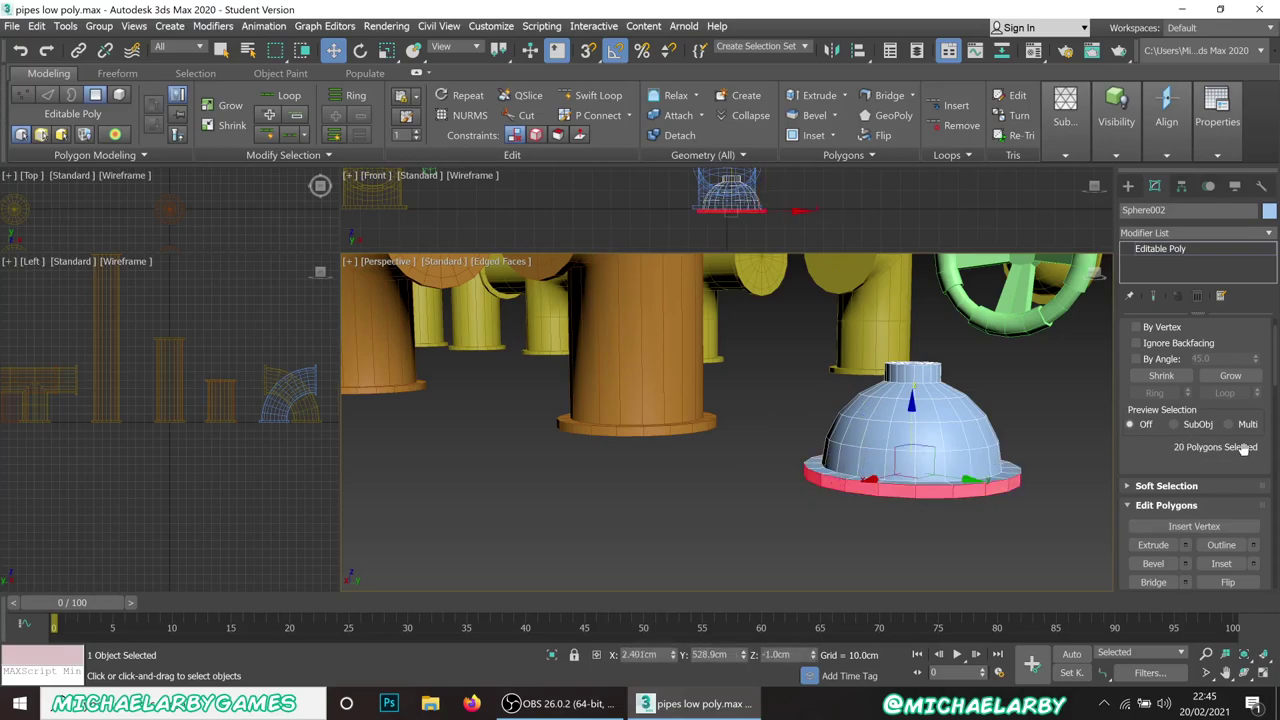
{"action": "scroll", "coordinate": [1240, 420], "scroll_direction": "down", "scroll_amount": 10}
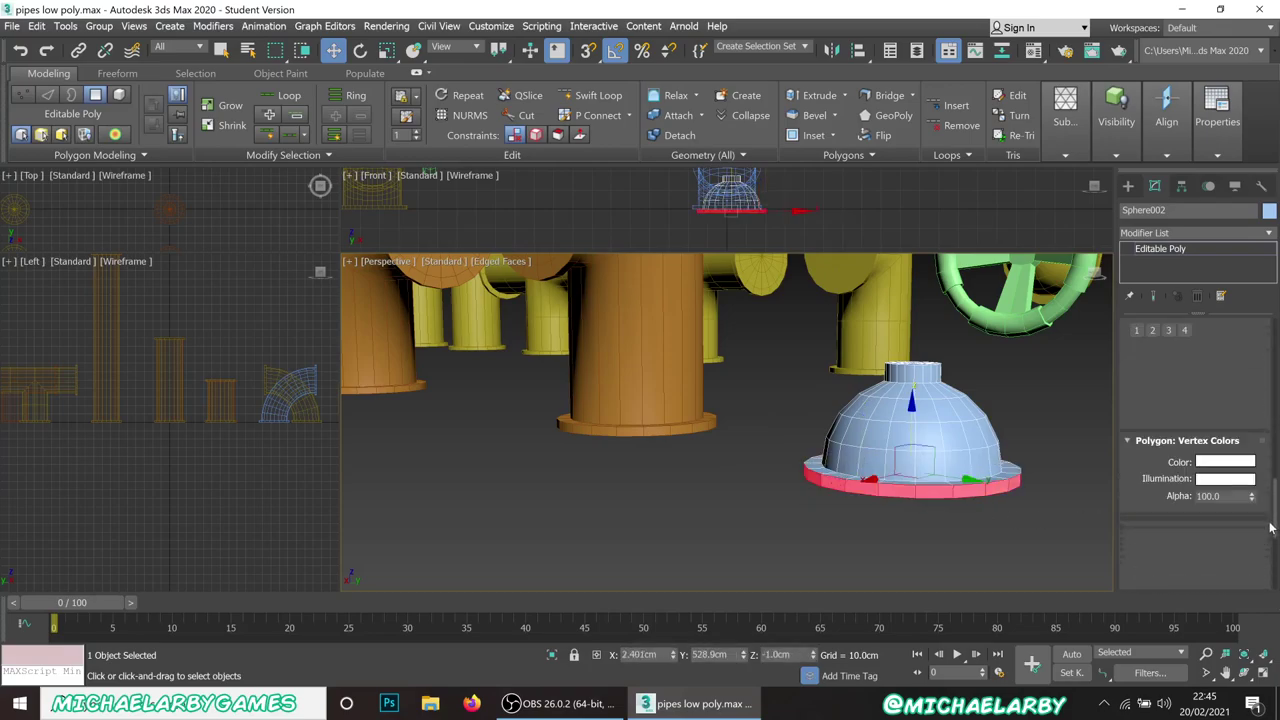
{"action": "left_click", "coordinate": [1232, 400]}
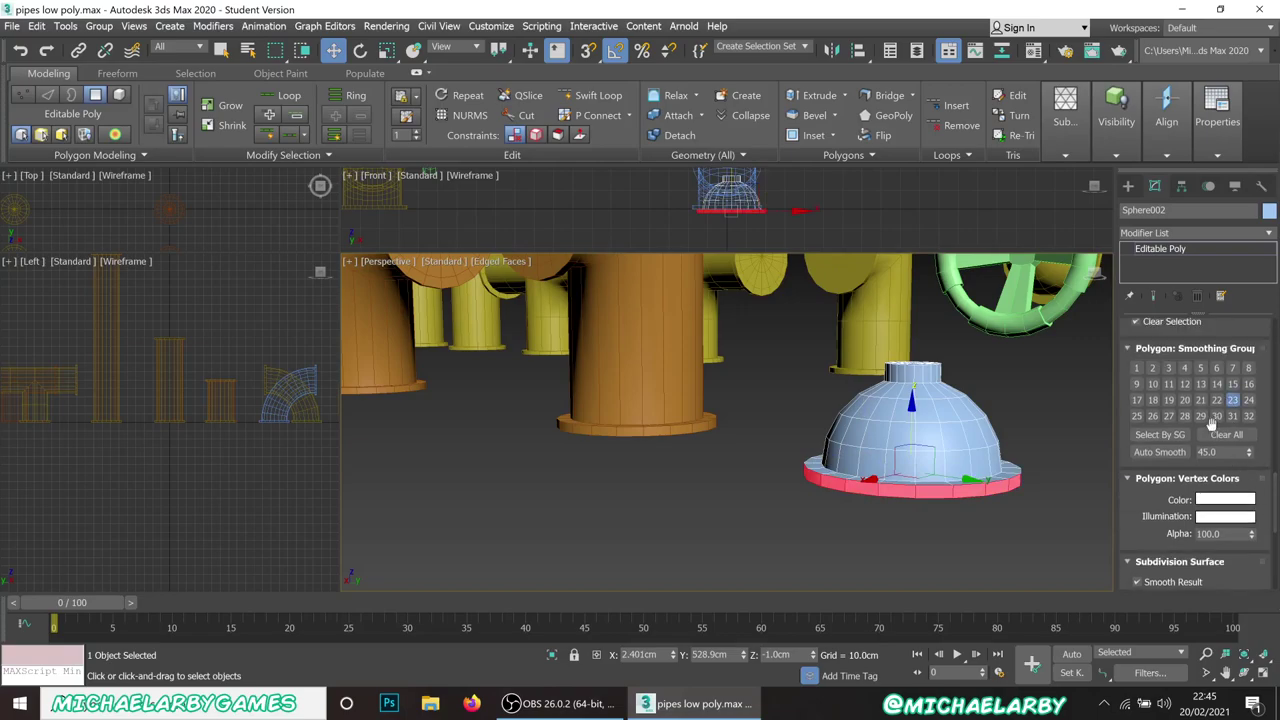
{"action": "left_click", "coordinate": [834, 501]}
{"action": "right_click", "coordinate": [840, 502]}
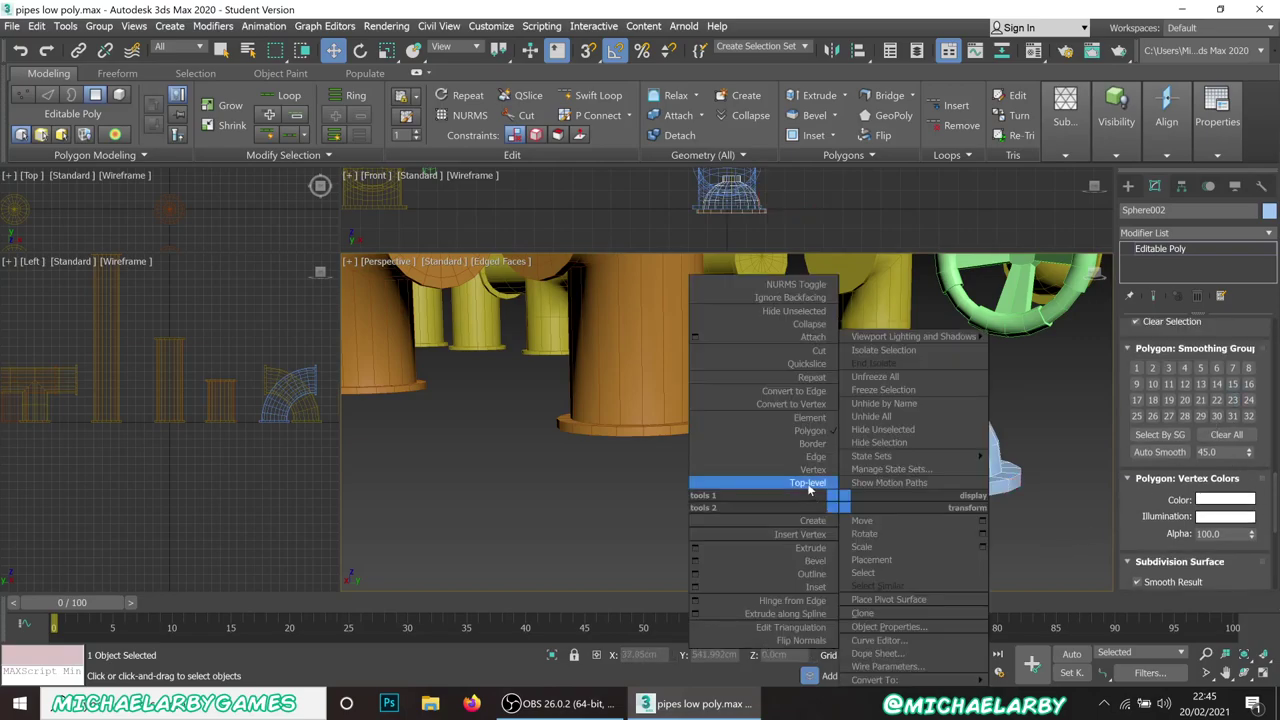
{"action": "left_click", "coordinate": [807, 484]}
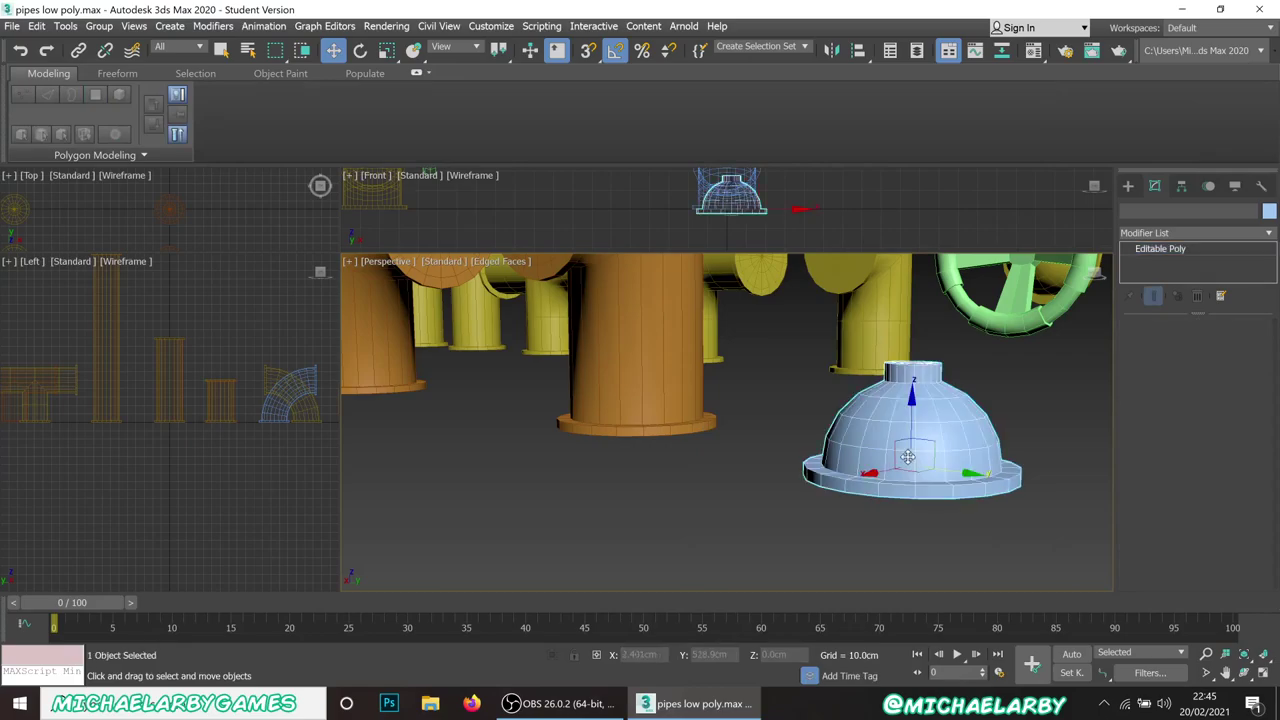
Rotate the flanged dome by -5° about Z and tip it 90° onto its side so that its neck faces horizontally
{"action": "key", "text": "e"}
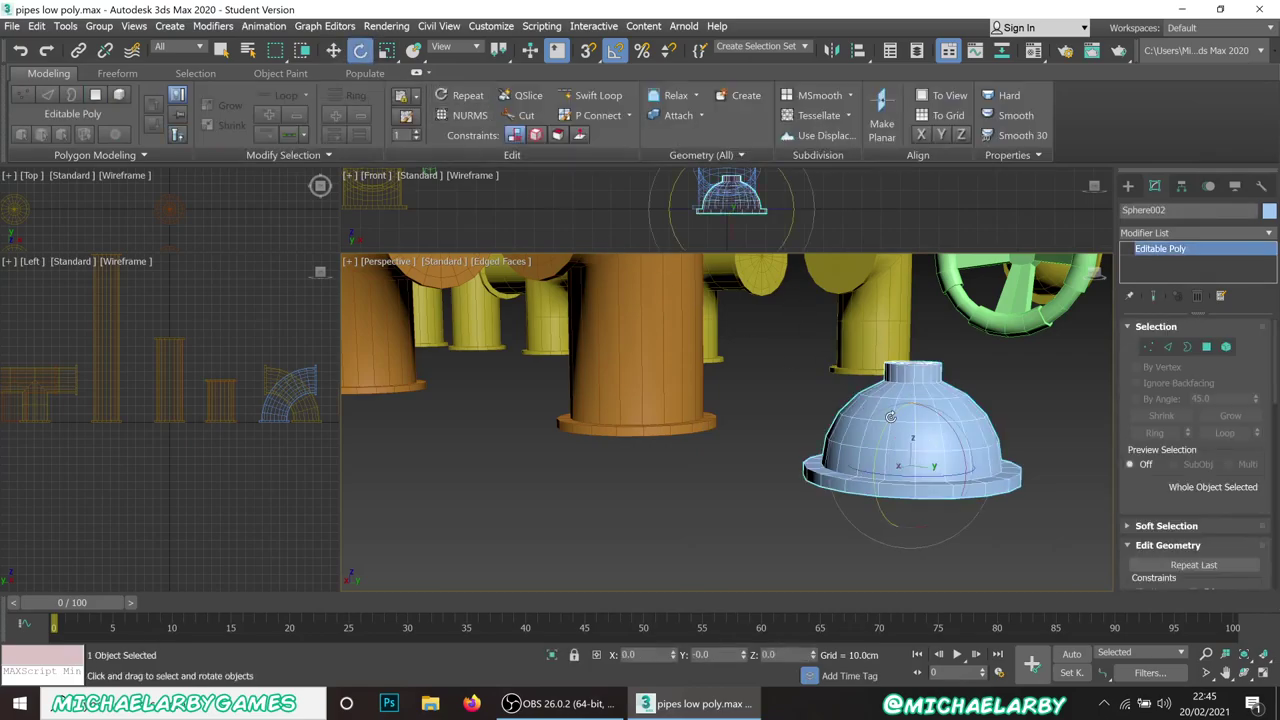
{"action": "middle_click_drag", "start_coordinate": [881, 397], "coordinate": [857, 430], "text": "alt"}
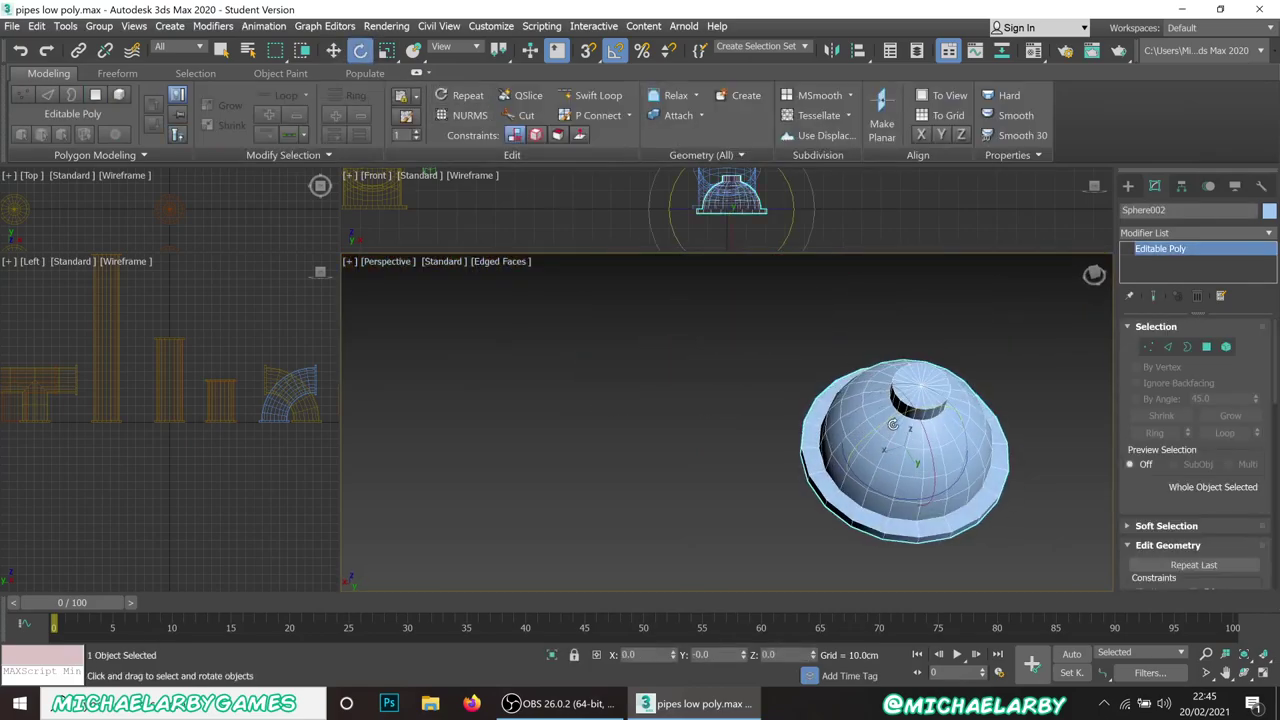
{"action": "left_click_drag", "start_coordinate": [888, 418], "coordinate": [860, 421]}
{"action": "right_click", "coordinate": [860, 421]}
{"action": "scroll", "coordinate": [795, 452], "scroll_direction": "down", "scroll_amount": 4}
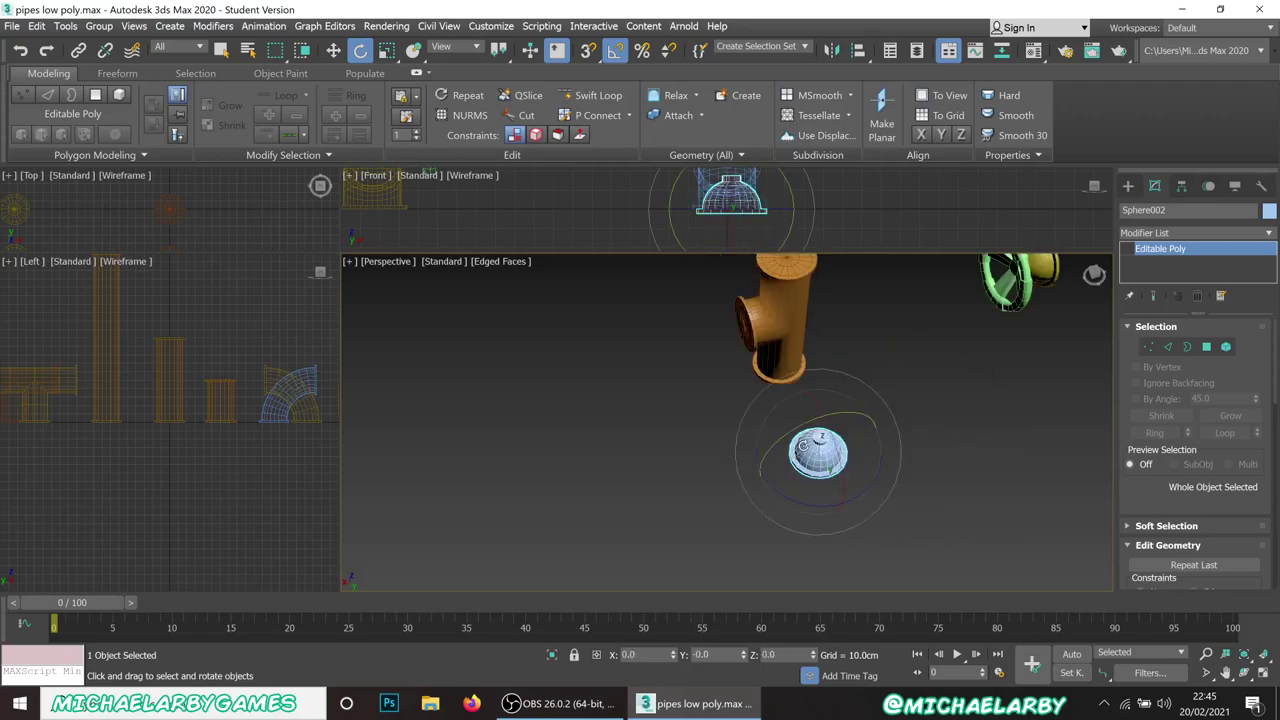
{"action": "left_click", "coordinate": [745, 447]}
{"action": "left_click", "coordinate": [800, 444]}
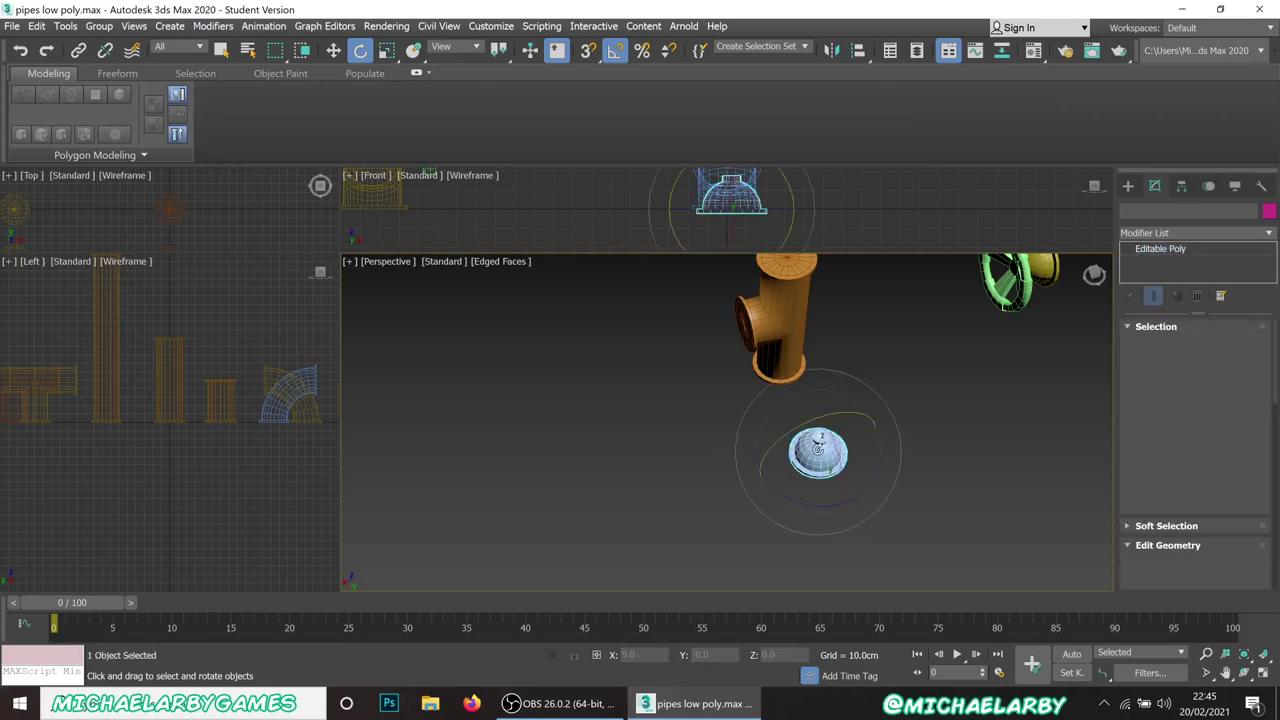
{"action": "left_click_drag", "start_coordinate": [779, 440], "coordinate": [771, 457]}
{"action": "right_click", "coordinate": [790, 500]}
{"action": "left_click_drag", "start_coordinate": [790, 500], "coordinate": [797, 503]}
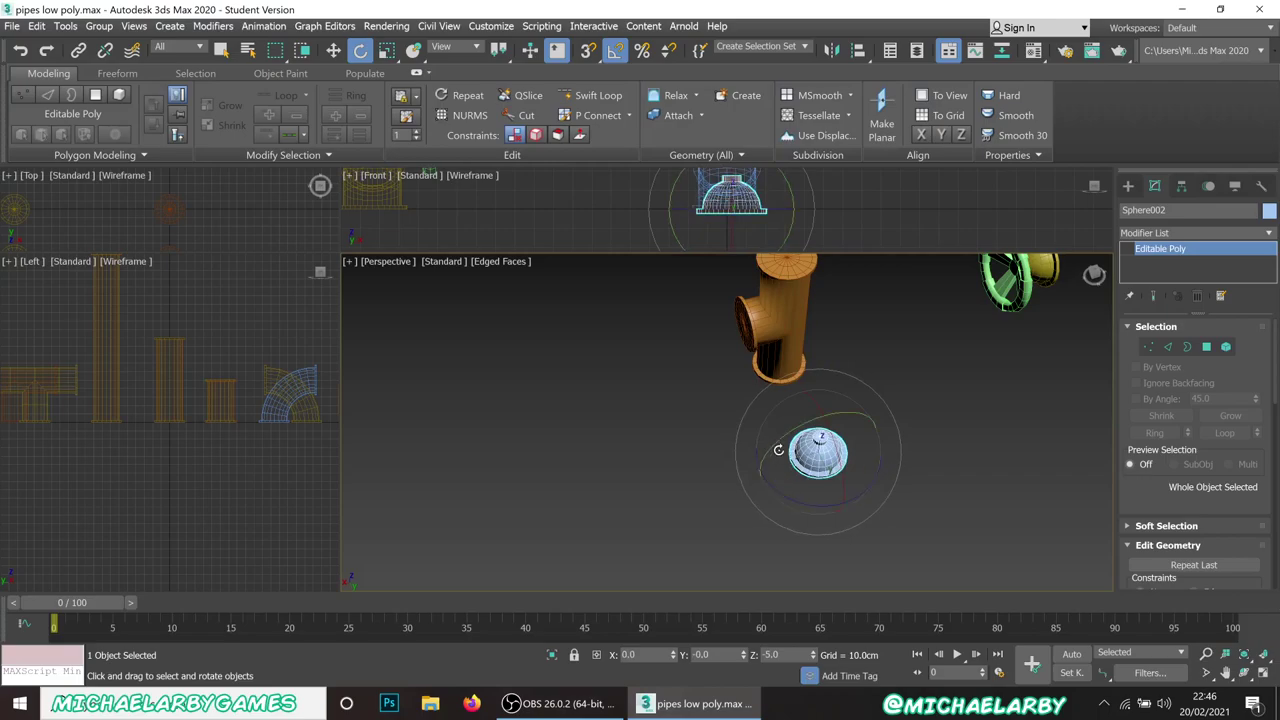
{"action": "left_click_drag", "start_coordinate": [776, 450], "coordinate": [727, 448]}
{"action": "middle_click_drag", "start_coordinate": [727, 448], "coordinate": [775, 450]}
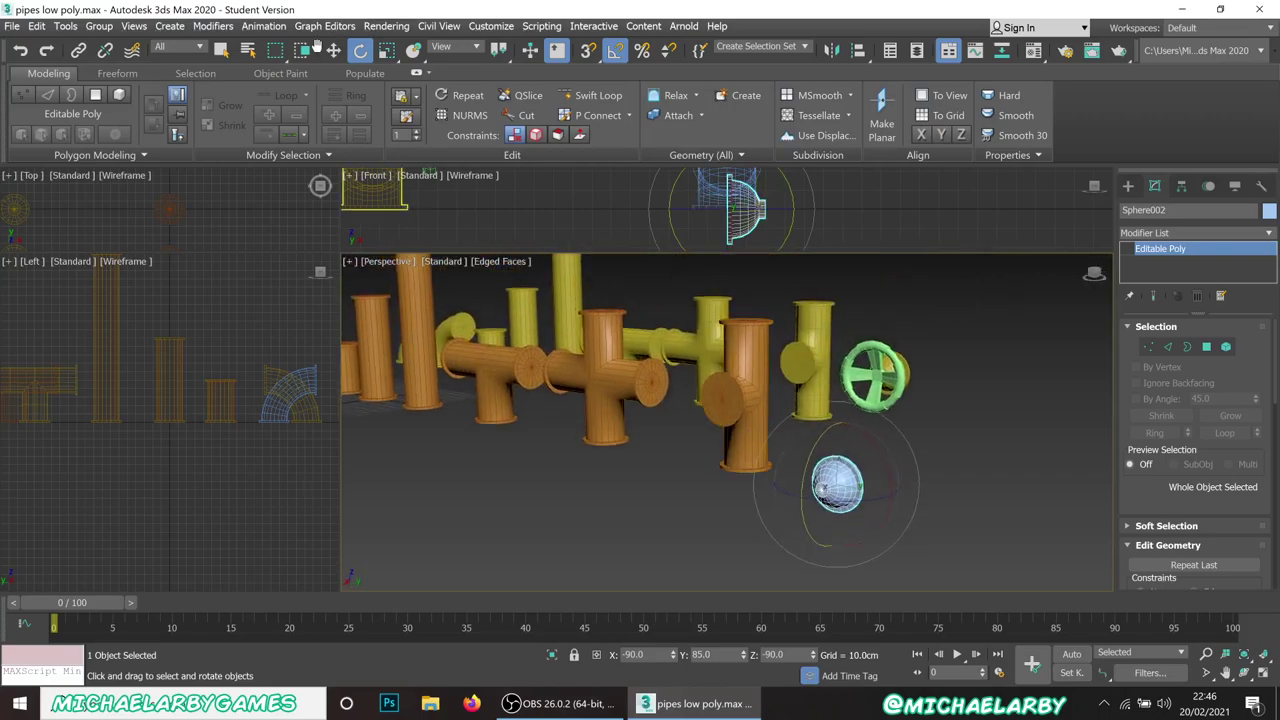
Raise the flanged dome to the T-pipe's branch height and place it in the empty space beside the pipe
{"action": "left_click", "coordinate": [334, 52]}
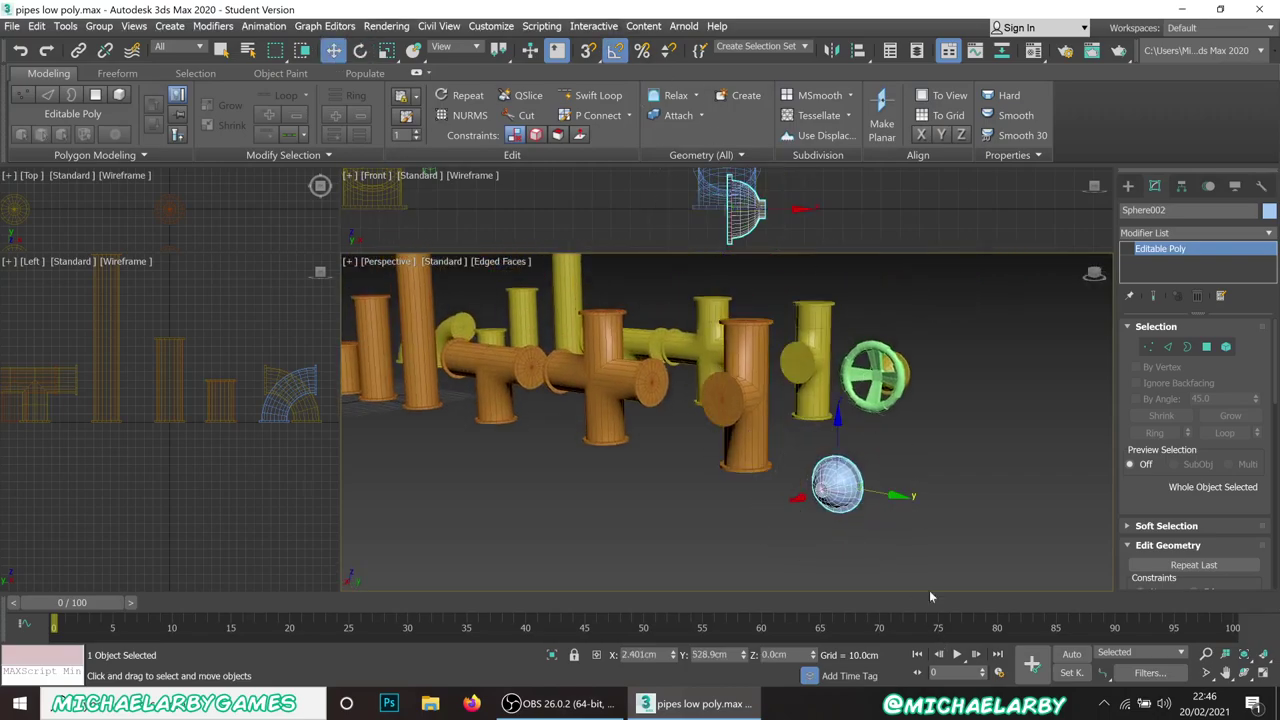
{"action": "left_click_drag", "start_coordinate": [854, 460], "coordinate": [655, 413]}
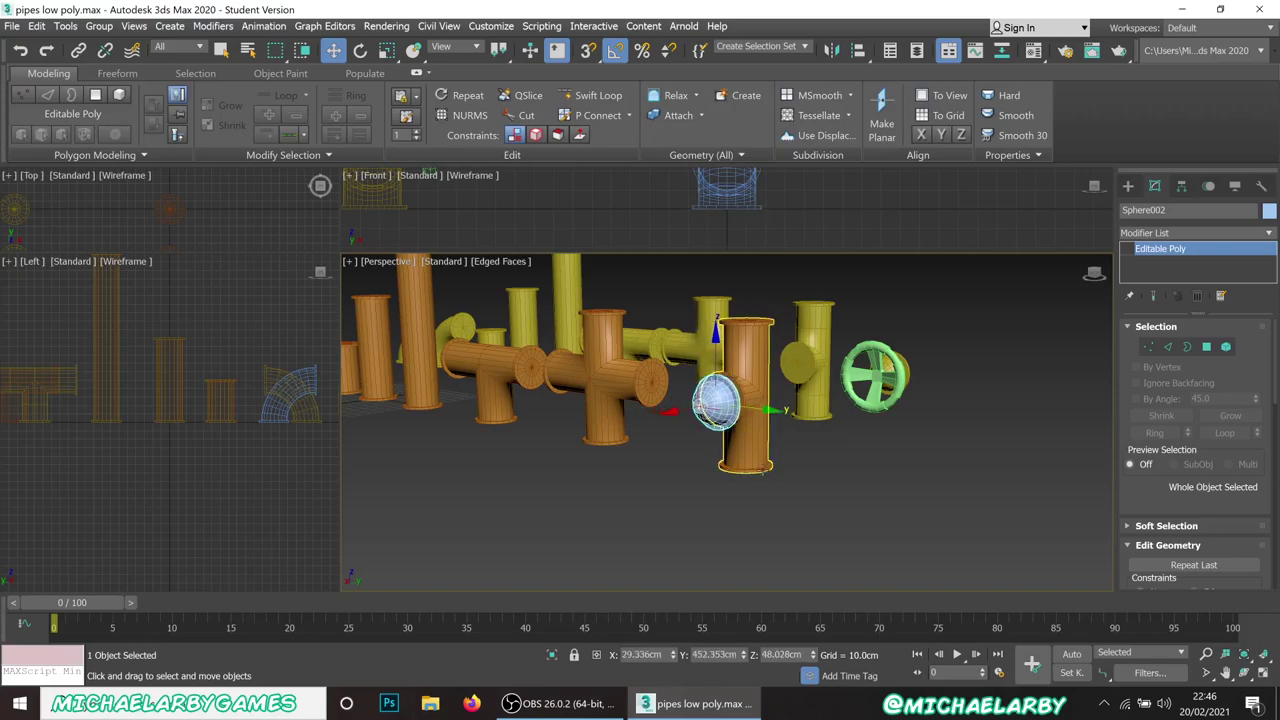
{"action": "mouse_move", "coordinate": [740, 500]}
{"action": "middle_mouse_down", "text": "alt"}
{"action": "mouse_move", "coordinate": [701, 507]}
{"action": "mouse_move", "coordinate": [779, 499]}
{"action": "mouse_move", "coordinate": [760, 513]}
{"action": "middle_mouse_up", "text": "alt"}
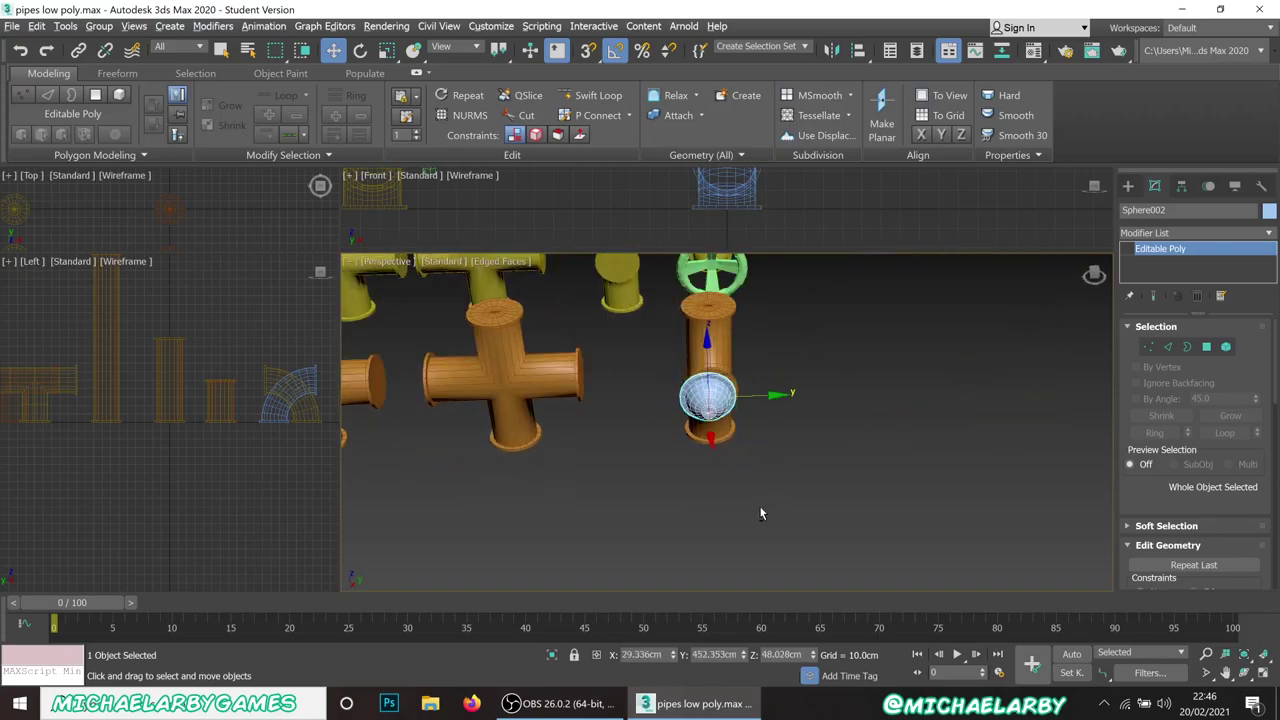
{"action": "left_click_drag", "start_coordinate": [762, 397], "coordinate": [920, 399]}
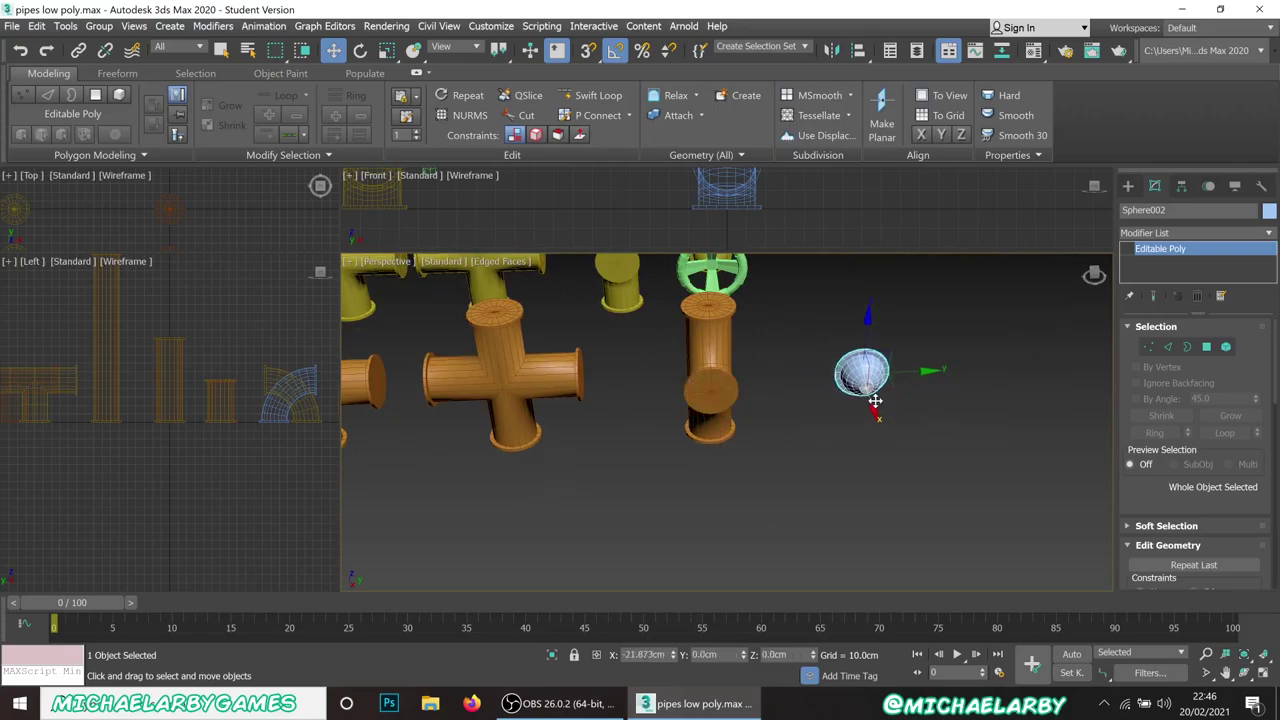
Examine the existing green valve wheel as a reference for the new wheel
{"action": "left_click", "coordinate": [816, 463]}
{"action": "scroll", "coordinate": [790, 430], "scroll_direction": "down", "scroll_amount": 5}
{"action": "scroll", "coordinate": [736, 360], "scroll_direction": "up", "scroll_amount": 6}
{"action": "scroll", "coordinate": [736, 365], "scroll_direction": "up", "scroll_amount": 2}
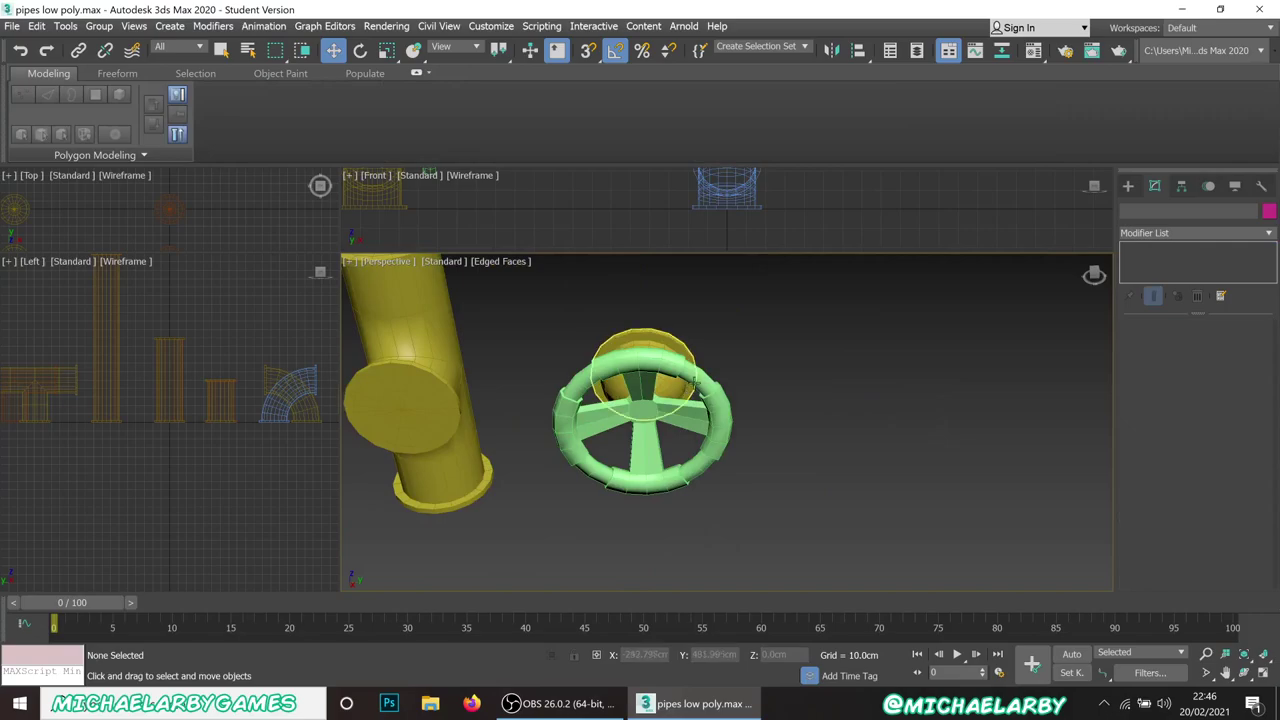
{"action": "left_click", "coordinate": [700, 382]}
{"action": "scroll", "coordinate": [718, 350], "scroll_direction": "down", "scroll_amount": 5}
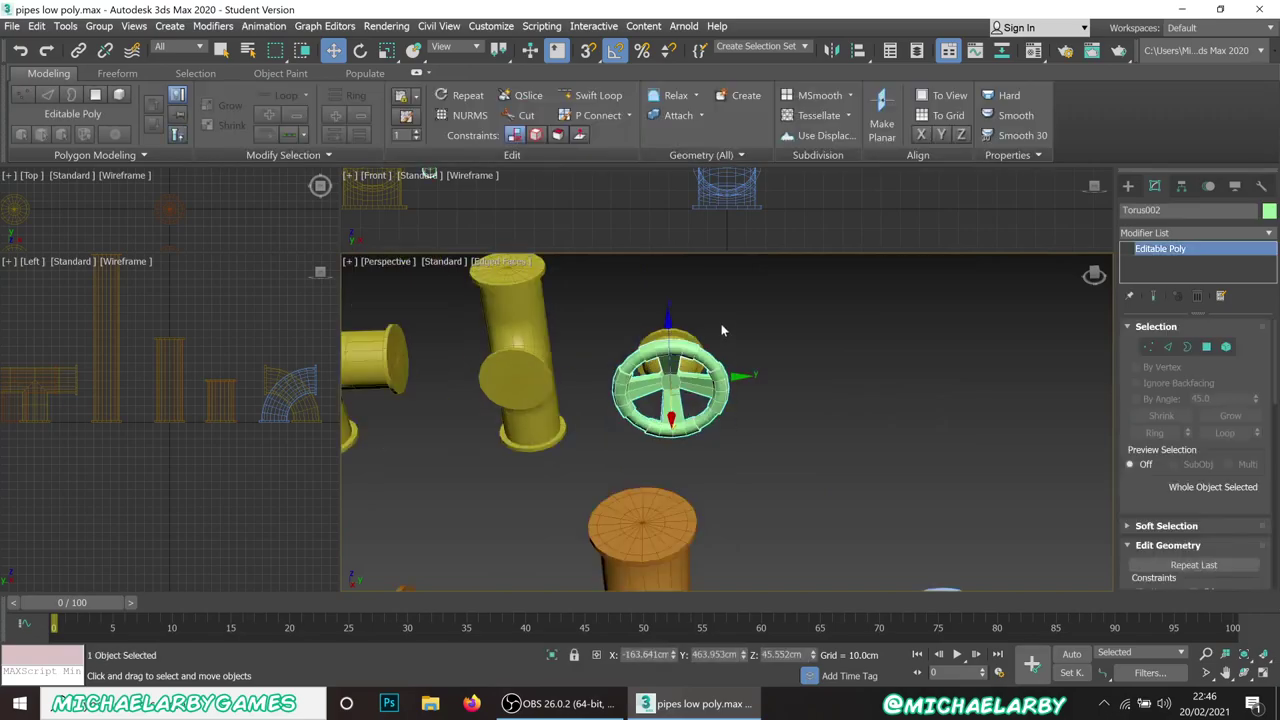
{"action": "scroll", "coordinate": [737, 511], "scroll_direction": "up", "scroll_amount": 3}
{"action": "left_click", "coordinate": [1127, 187]}
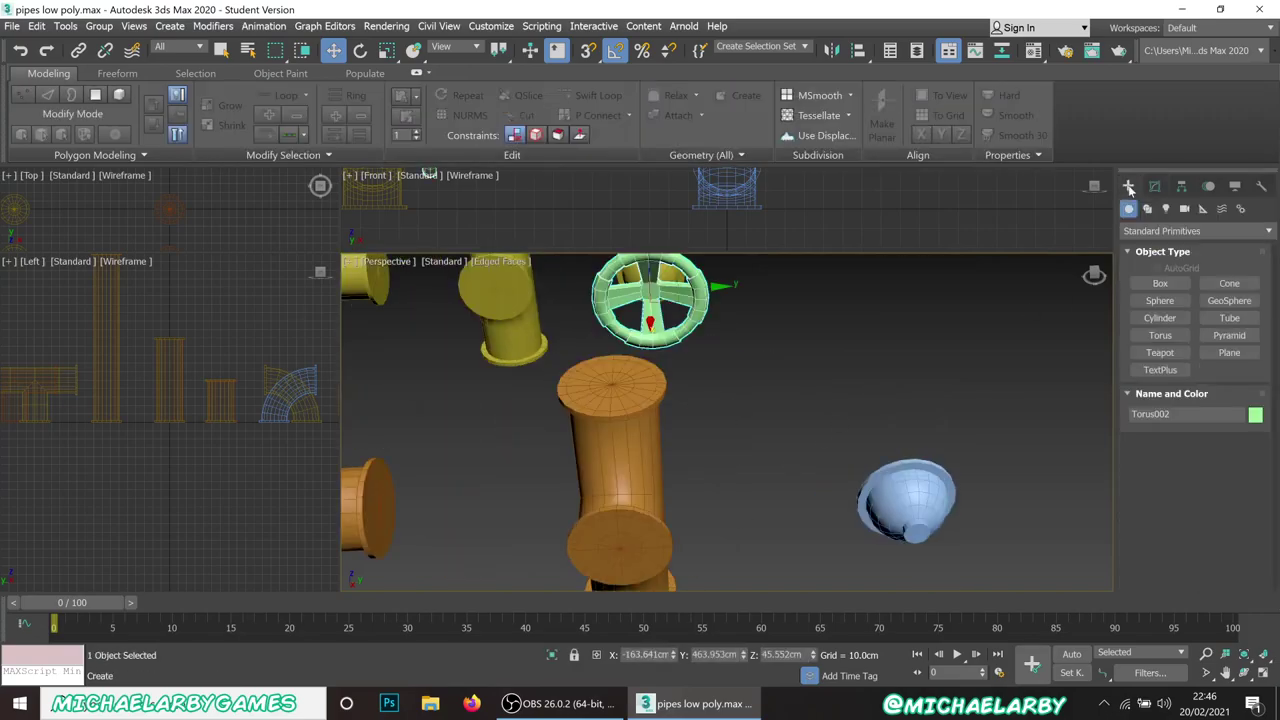
Rename the flanged dome as pipe_r15_valvecap, basing the name on that of the T-pipe valve piece
{"action": "left_click", "coordinate": [913, 511]}
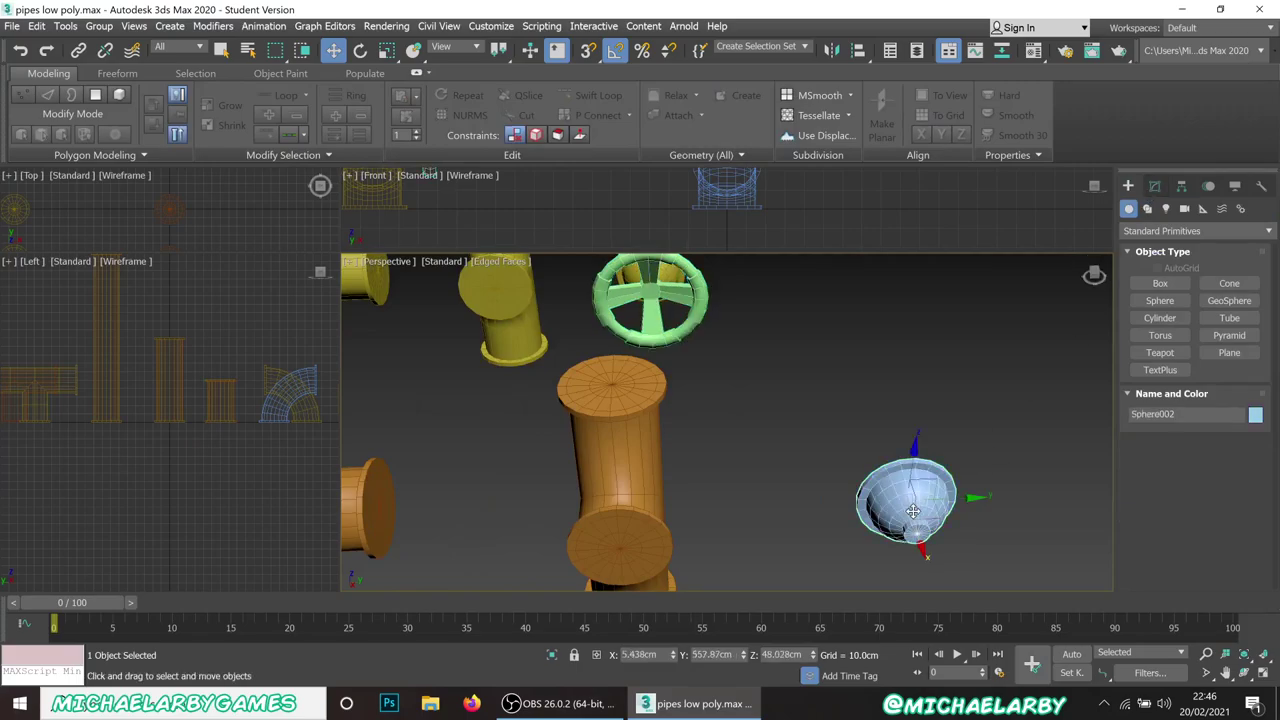
{"action": "left_click", "coordinate": [643, 497]}
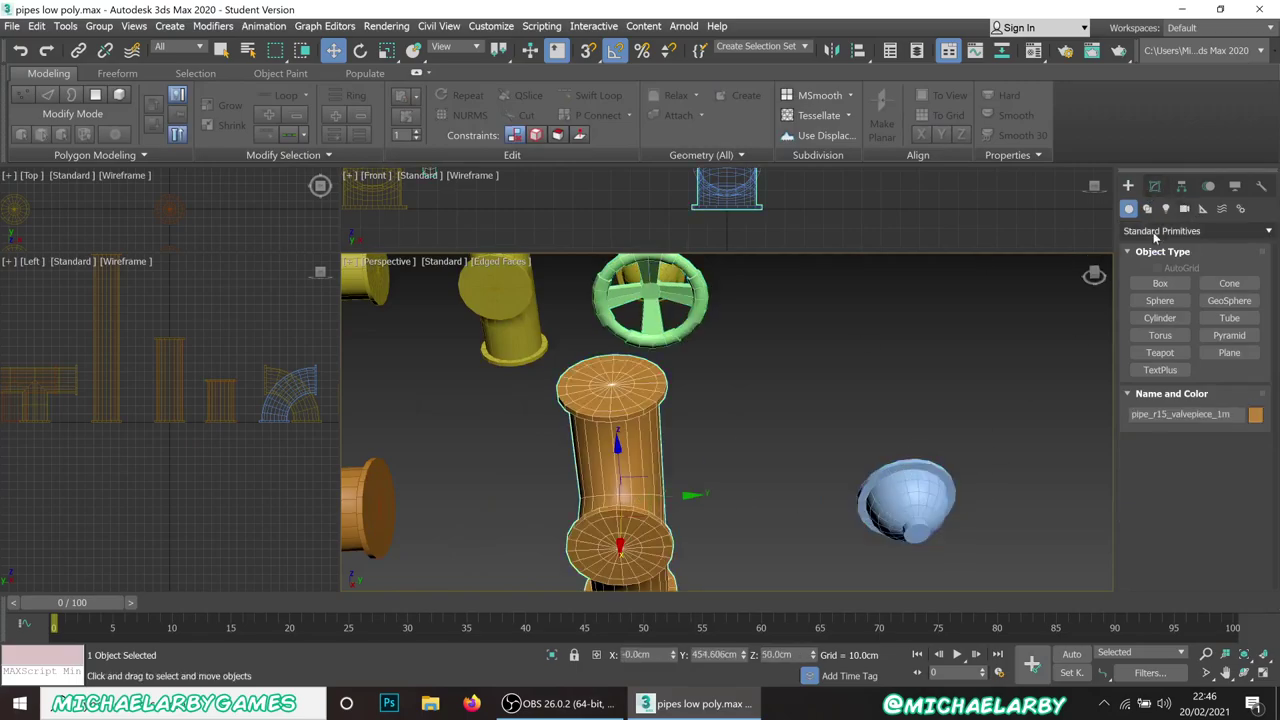
{"action": "left_click", "coordinate": [1156, 187]}
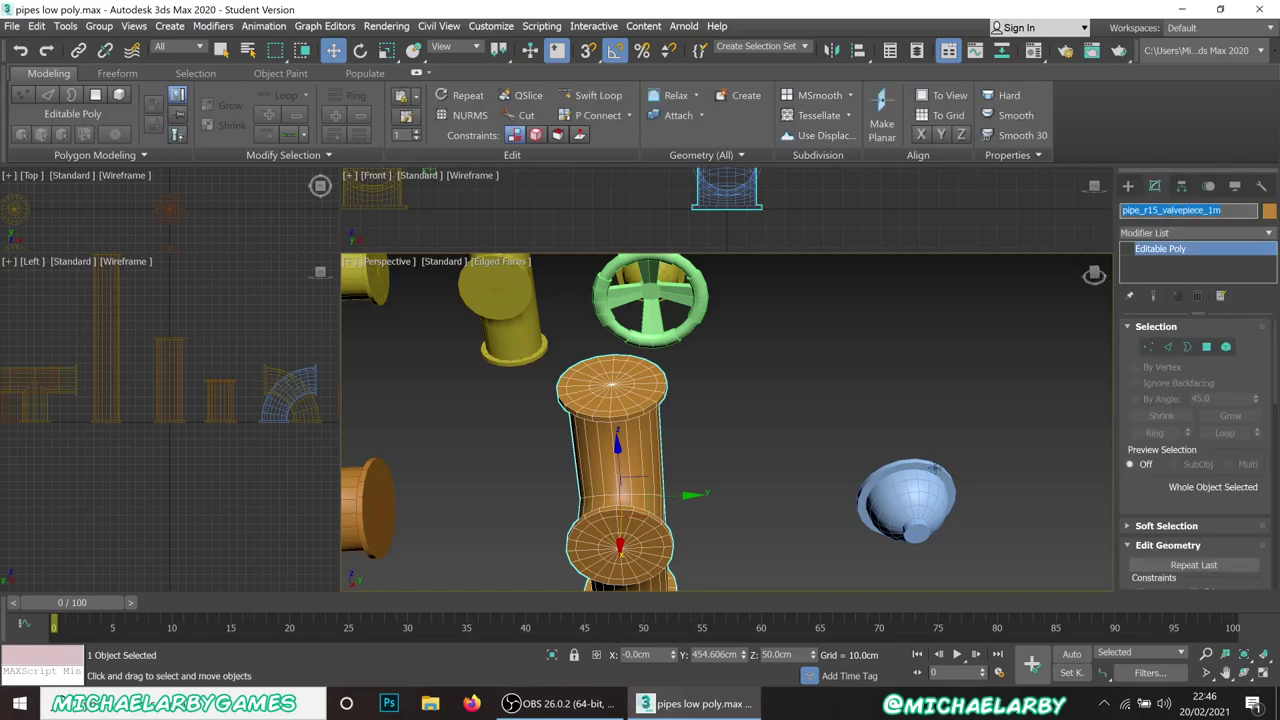
{"action": "left_click", "coordinate": [920, 489]}
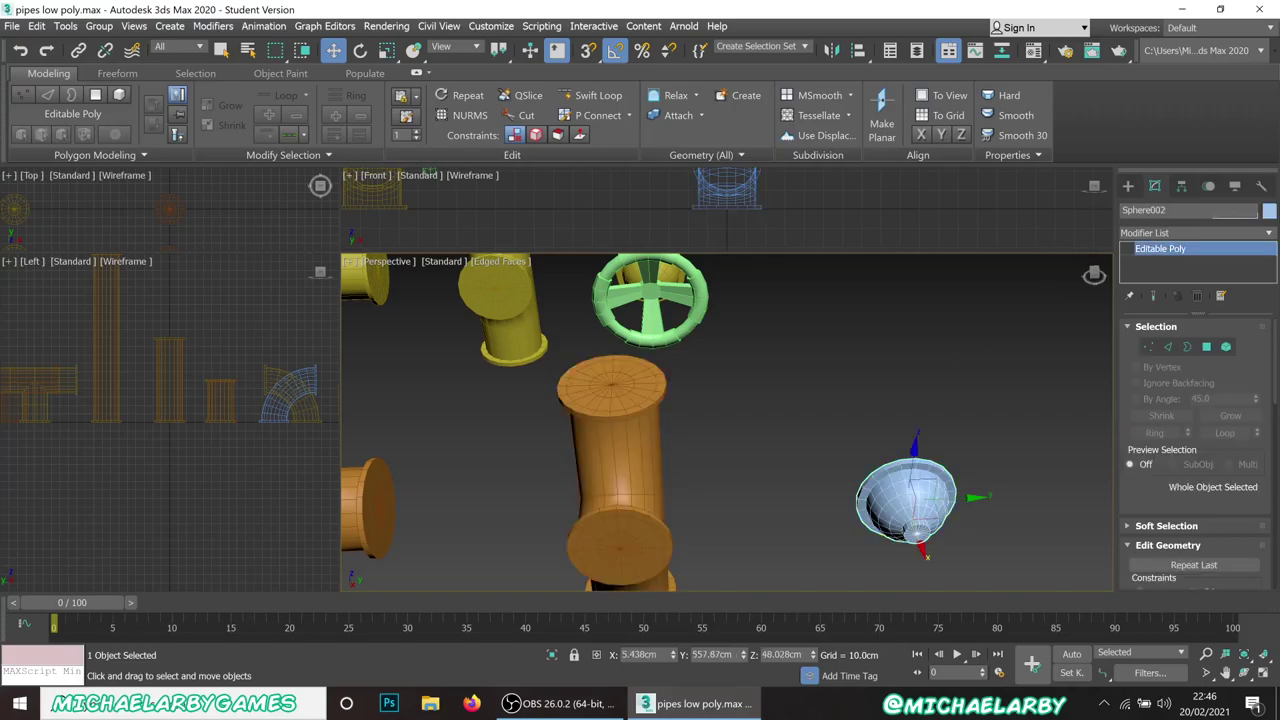
{"action": "type", "text": "pipe_r15_valvepiece_1m"}
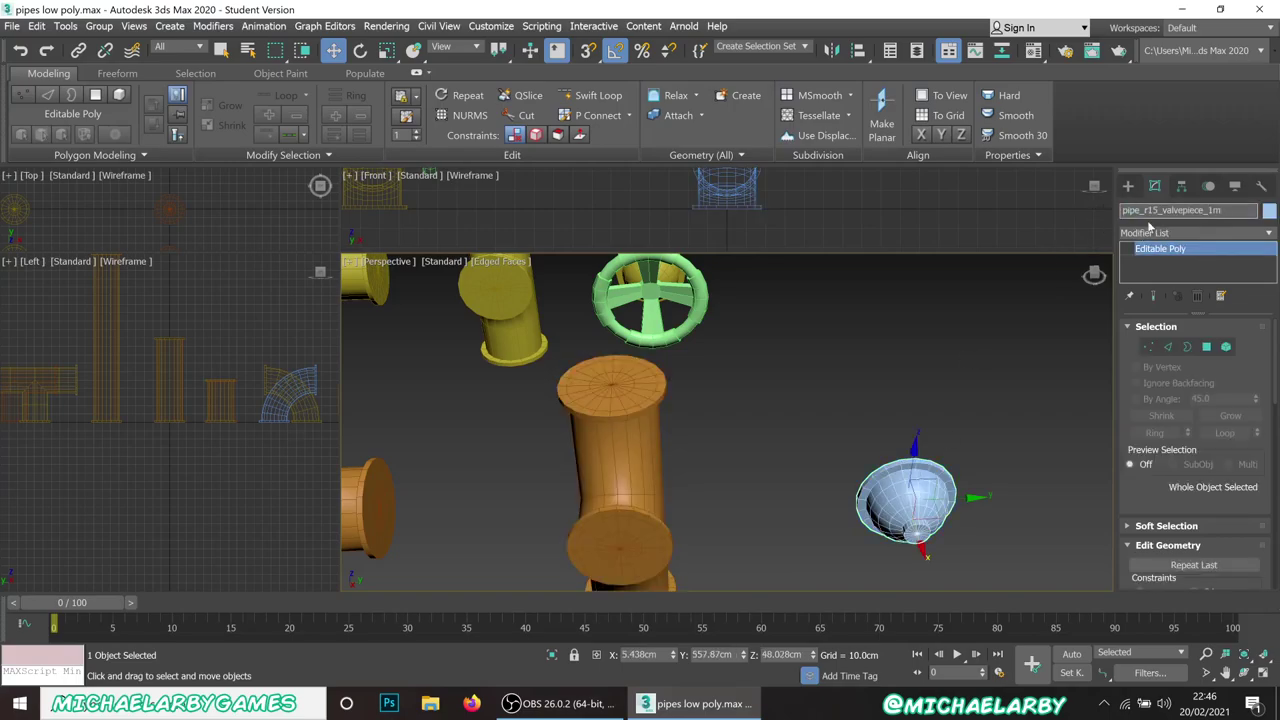
{"action": "key", "text": "Return"}
{"action": "key", "text": "Return"}
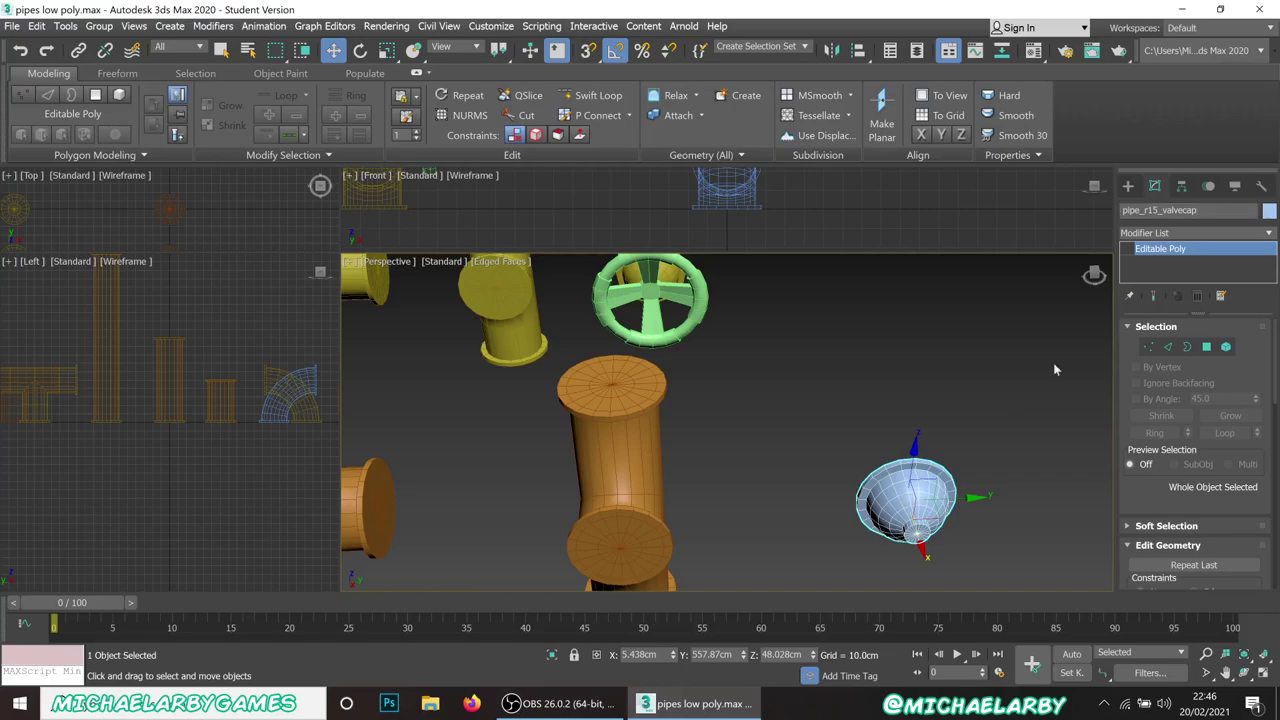
Create a torus beside the valve cap with Radius 1 about 39 cm and Radius 2 about 9.6 cm
{"action": "left_click", "coordinate": [852, 406]}
{"action": "scroll", "coordinate": [785, 423], "scroll_direction": "down", "scroll_amount": 5}
{"action": "scroll", "coordinate": [803, 437], "scroll_direction": "up", "scroll_amount": 3}
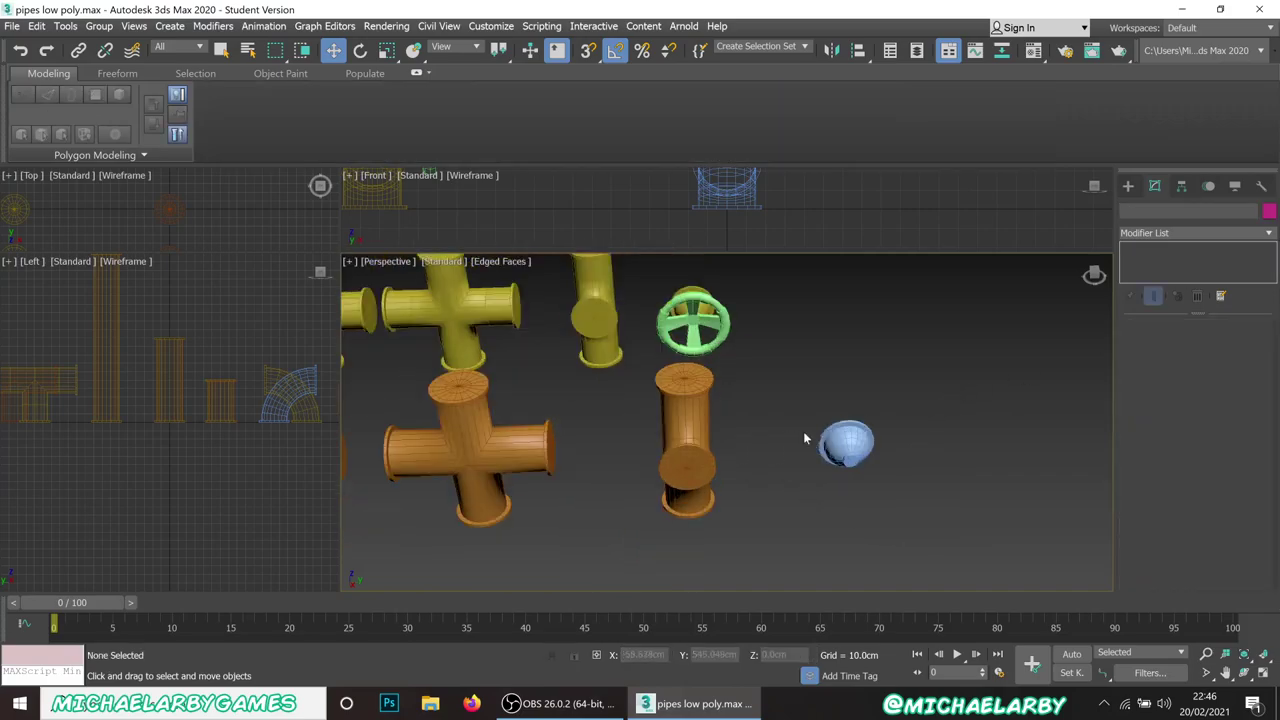
{"action": "left_click", "coordinate": [1131, 187]}
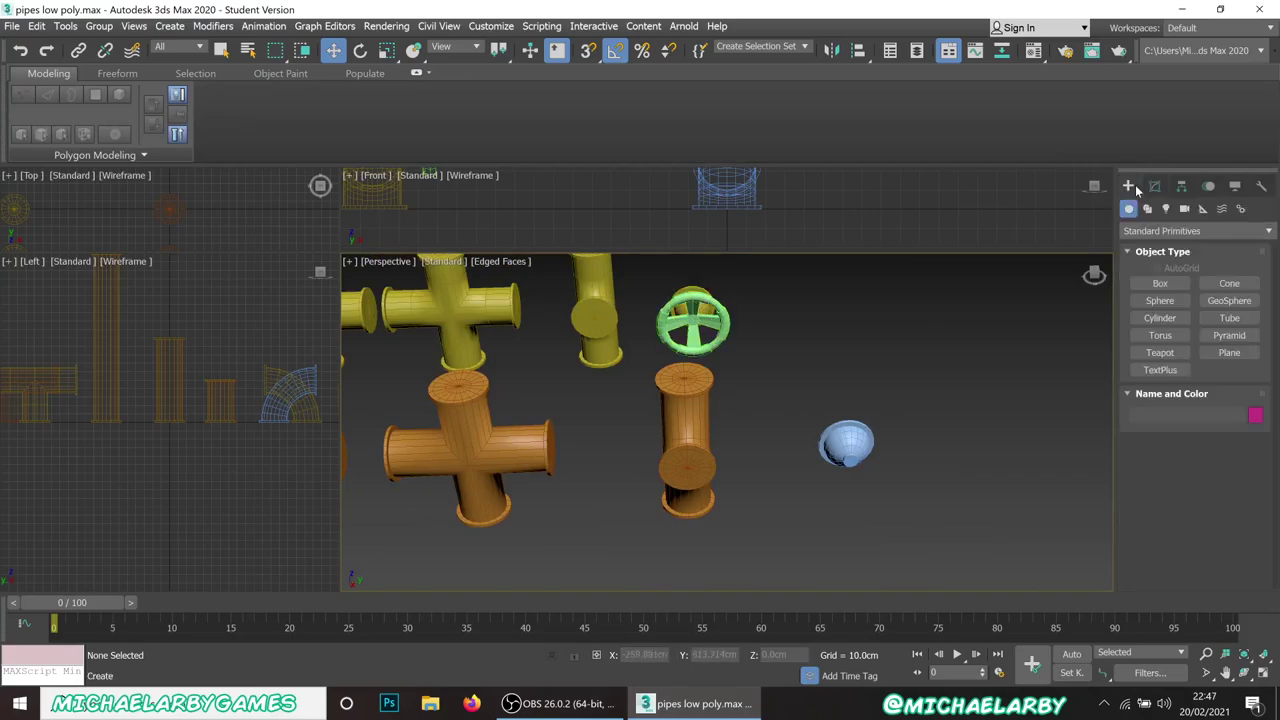
{"action": "left_click", "coordinate": [1162, 335]}
{"action": "middle_click_drag", "start_coordinate": [1011, 501], "coordinate": [883, 456]}
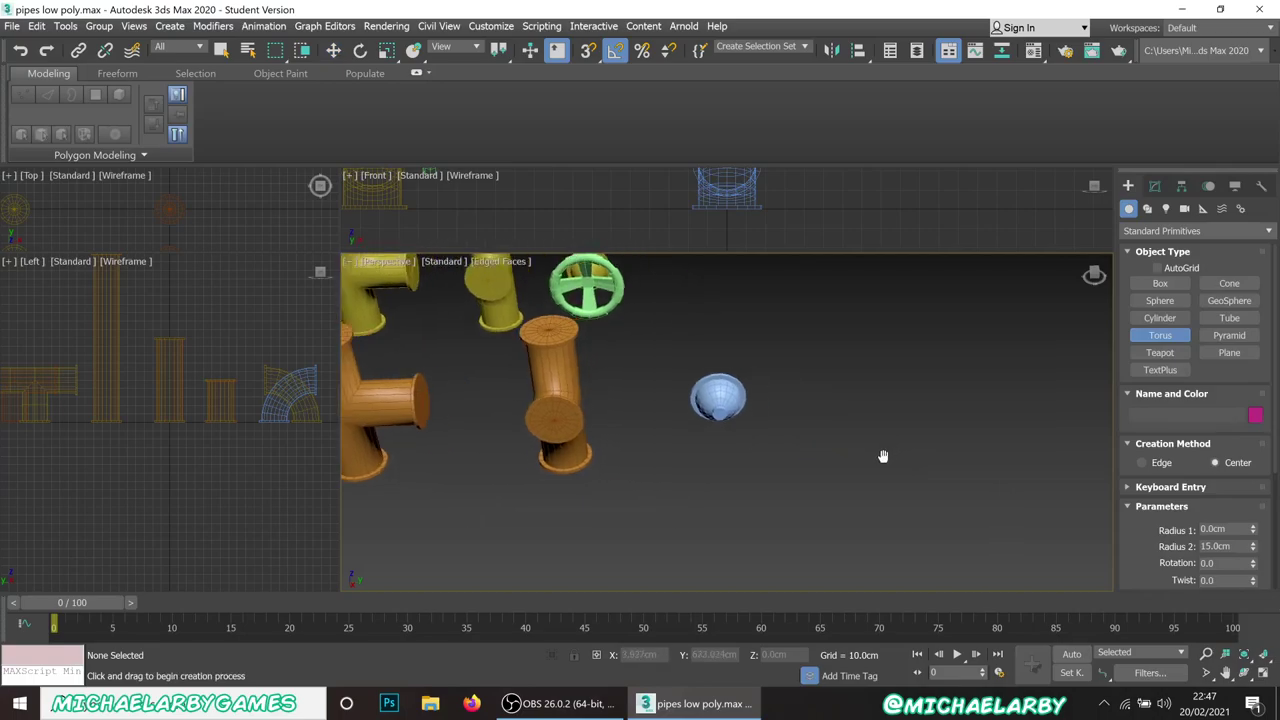
{"action": "left_click_drag", "start_coordinate": [810, 470], "coordinate": [887, 507]}
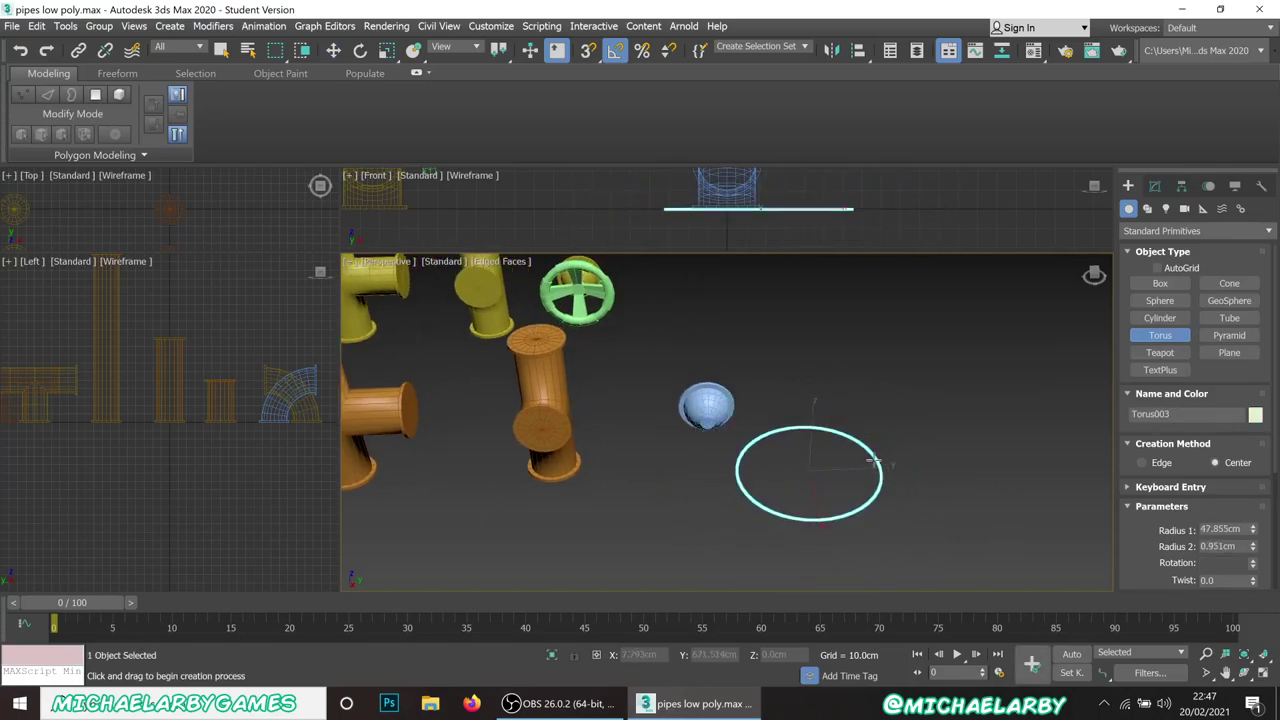
{"action": "left_click", "coordinate": [926, 480]}
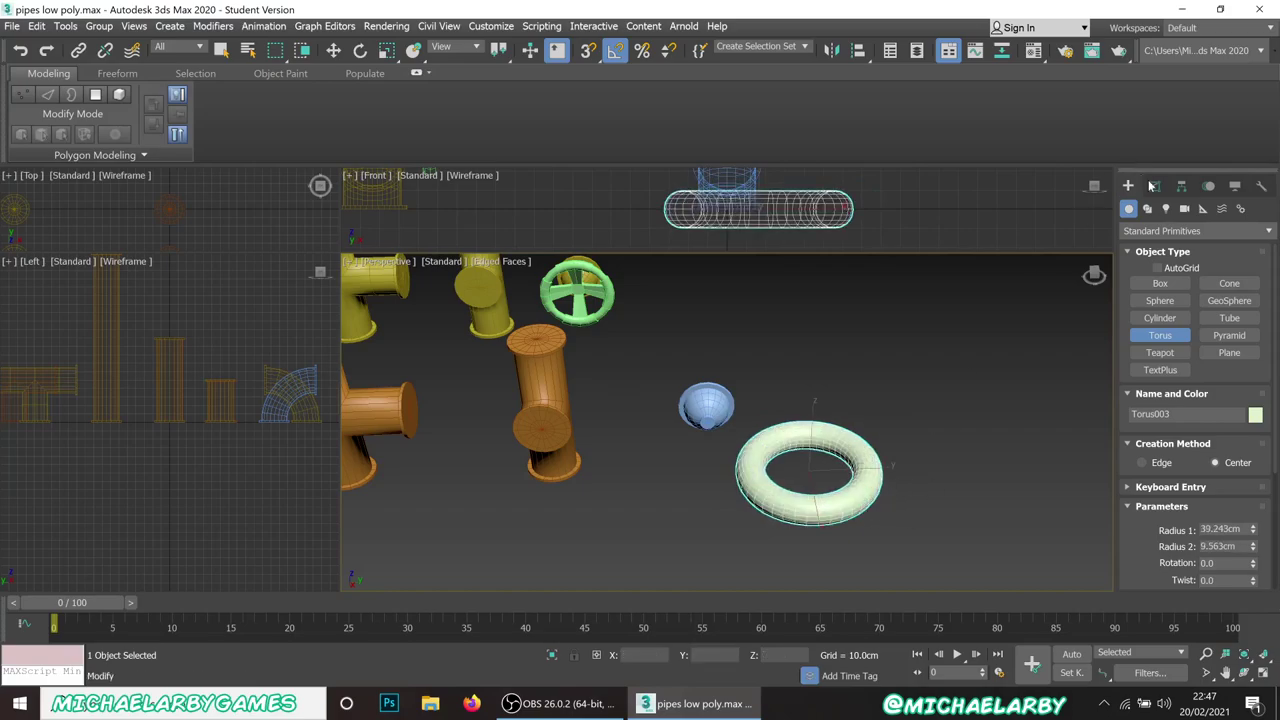
Set the new torus's Radius 1 to 30 cm and Radius 2 to 3 cm
{"action": "left_click", "coordinate": [1154, 186]}
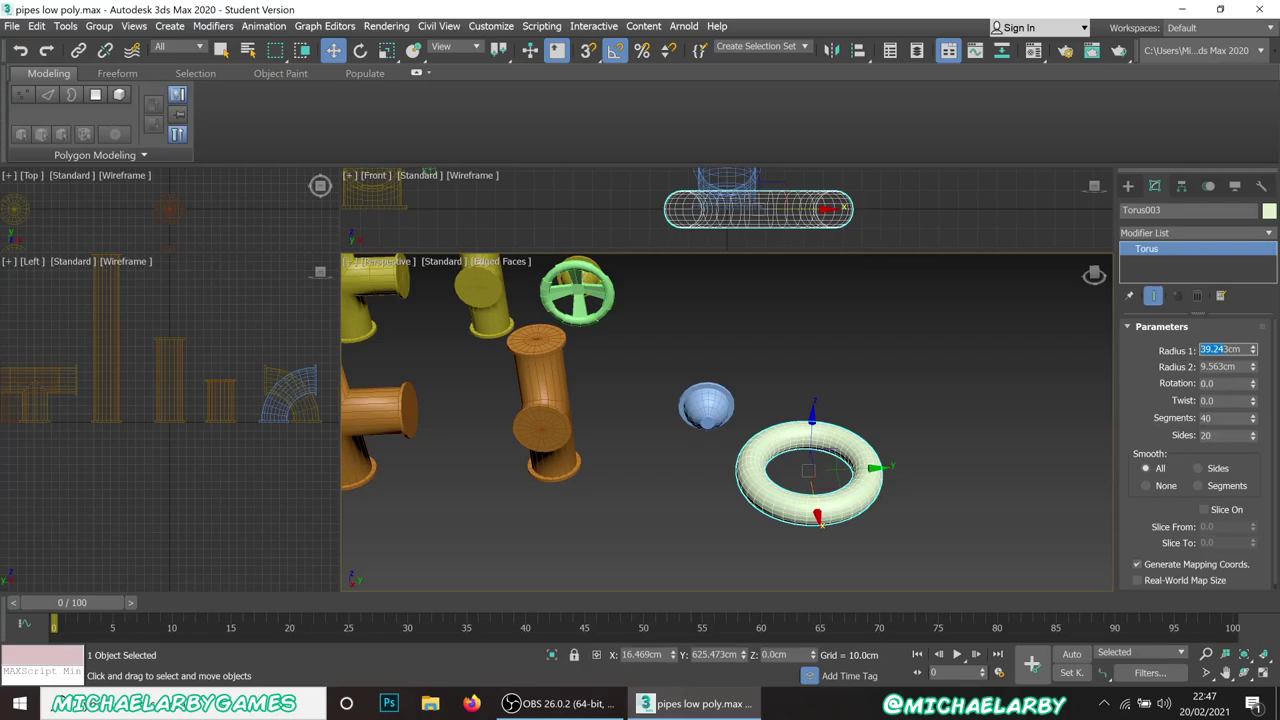
{"action": "type", "text": "30"}
{"action": "key", "text": "Return"}
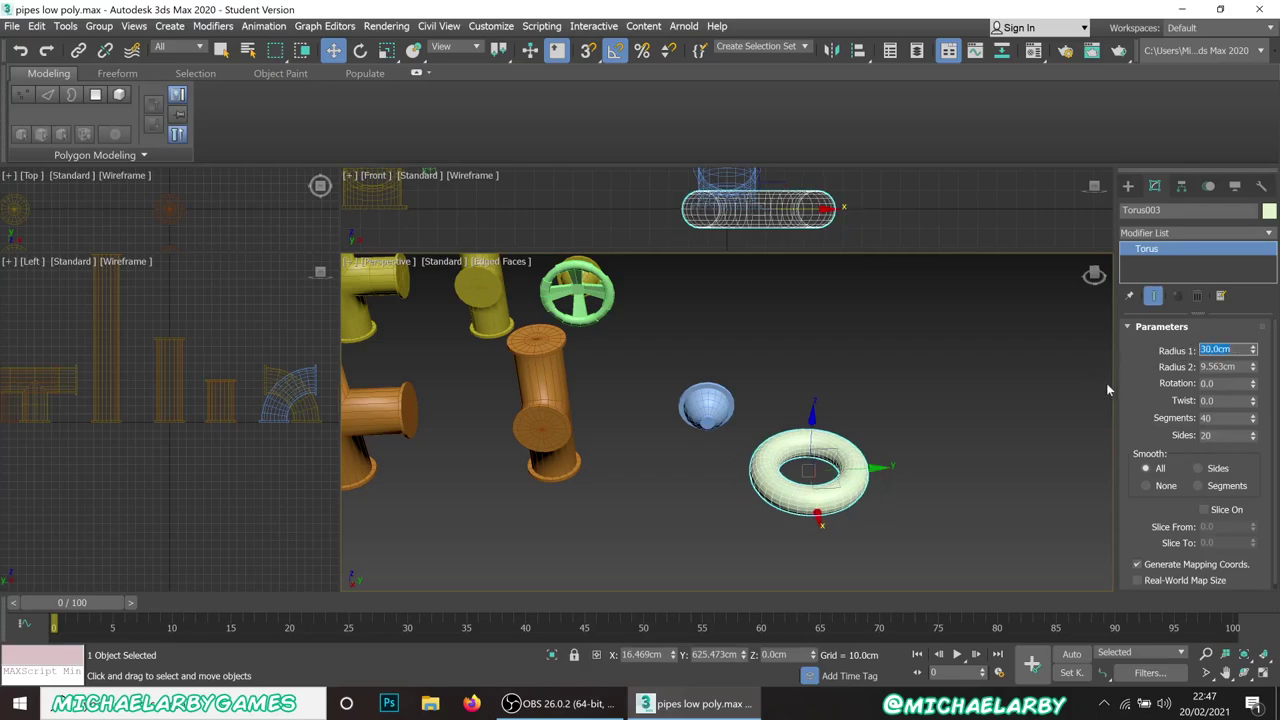
{"action": "key", "text": "Tab"}
{"action": "type", "text": "3"}
{"action": "key", "text": "Return"}
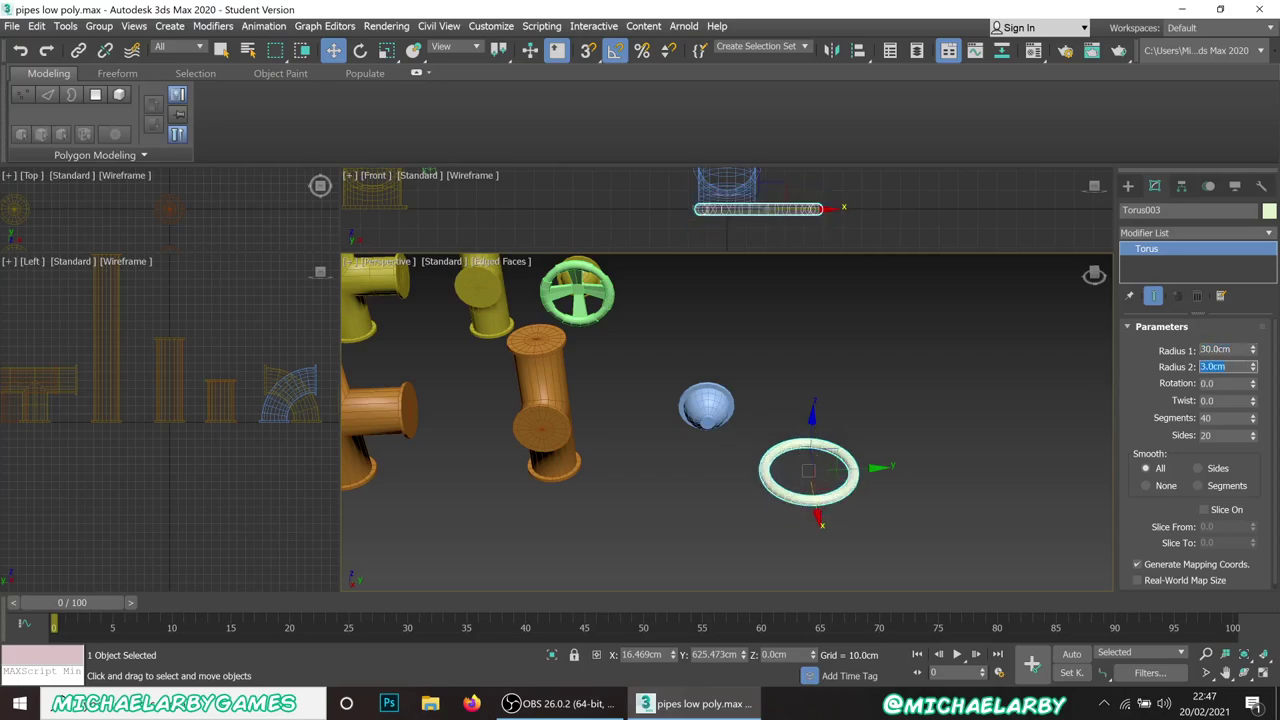
Set the torus's Radius 1 to 25 cm and move it slightly farther from the valve cap on the ground plane
{"action": "middle_click_drag", "start_coordinate": [811, 420], "coordinate": [828, 449]}
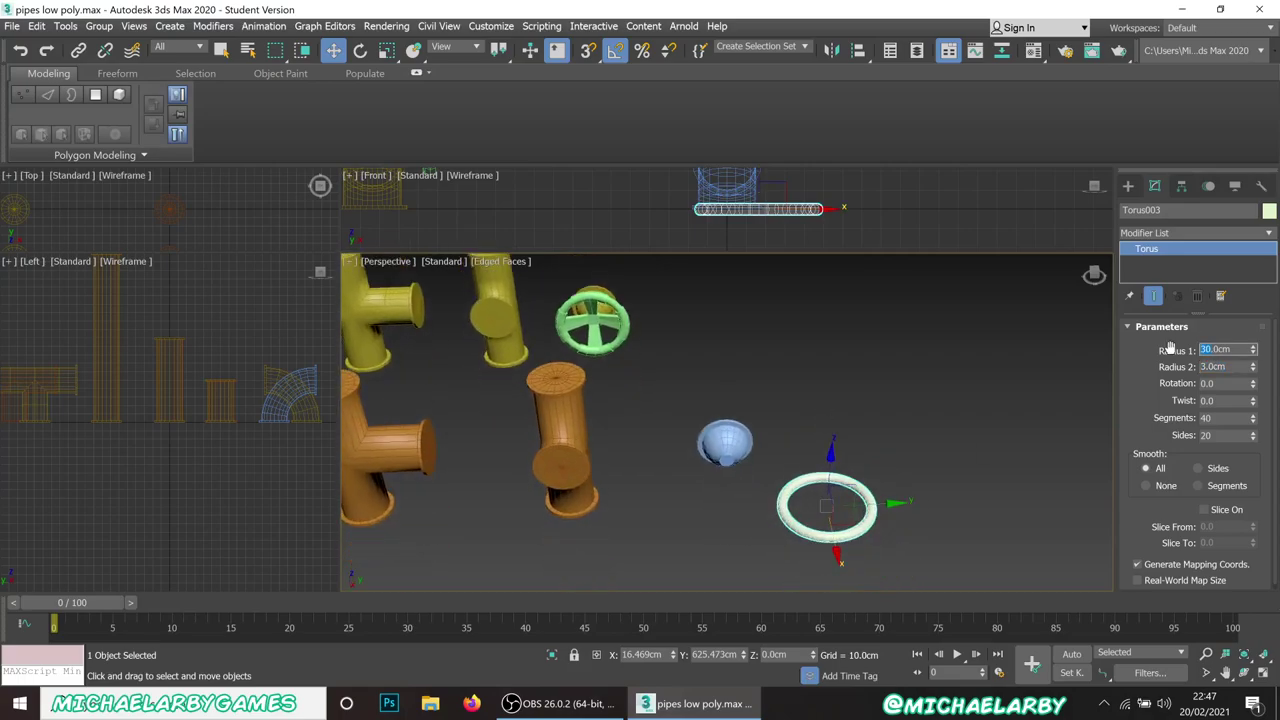
{"action": "key", "text": "Return"}
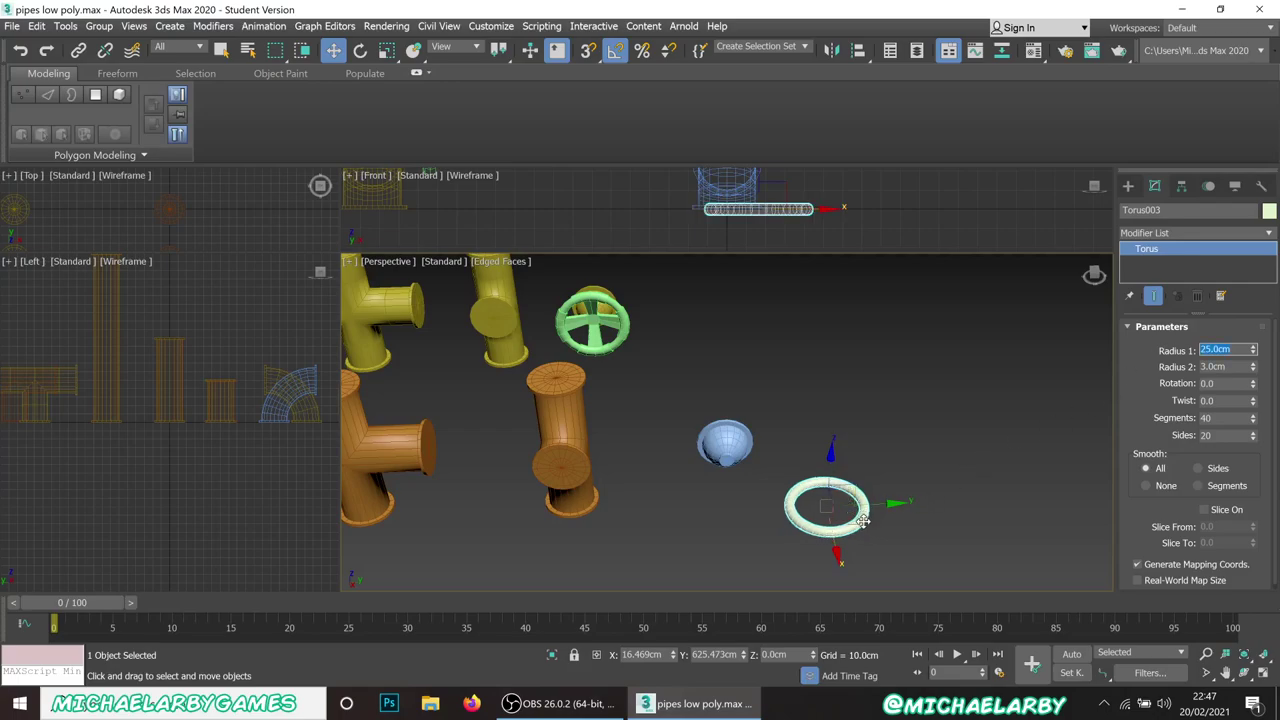
{"action": "left_click_drag", "start_coordinate": [860, 519], "coordinate": [889, 532]}
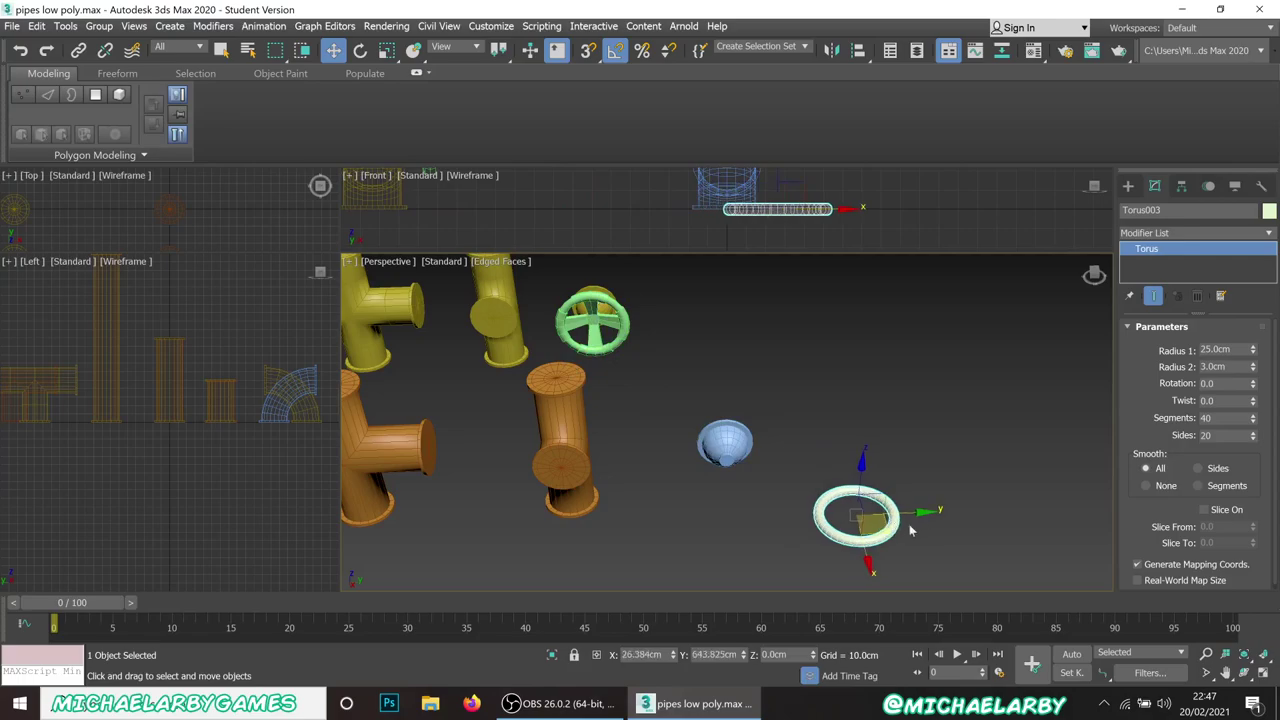
Reduce the torus's number of sides to 8
{"action": "scroll", "coordinate": [925, 557], "scroll_direction": "up", "scroll_amount": 4}
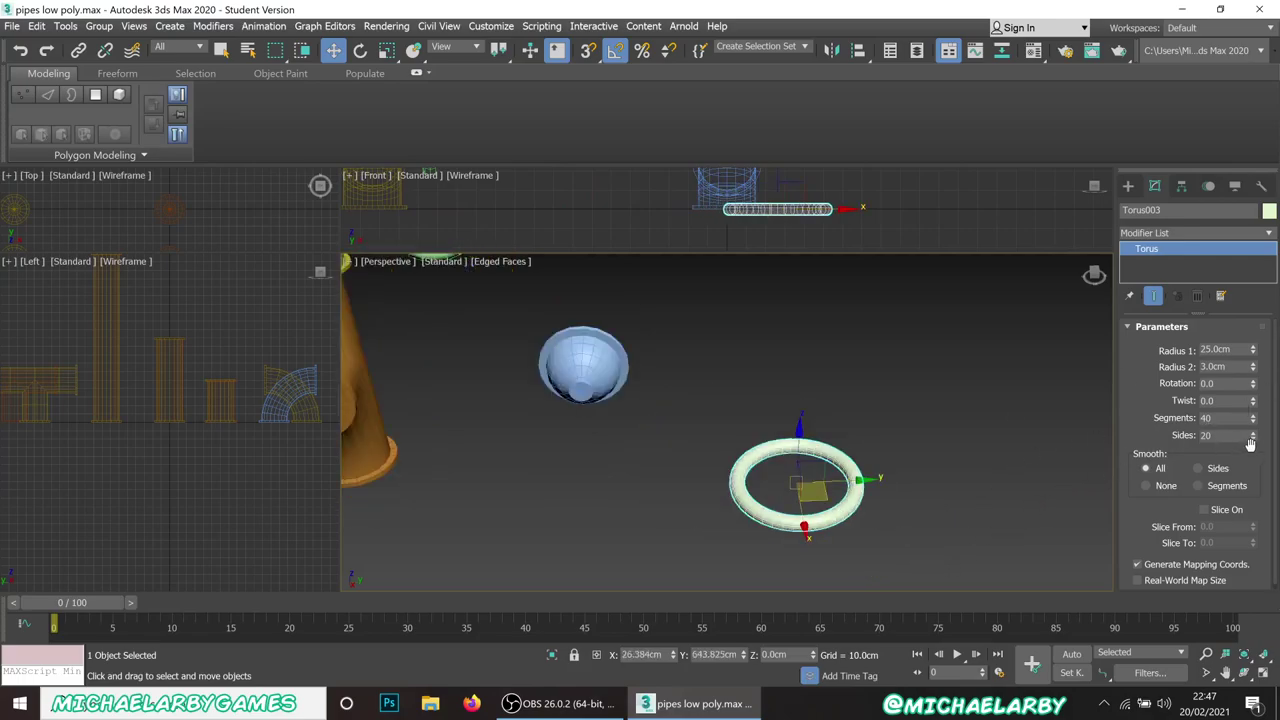
{"action": "scroll", "coordinate": [838, 447], "scroll_direction": "up", "scroll_amount": 2}
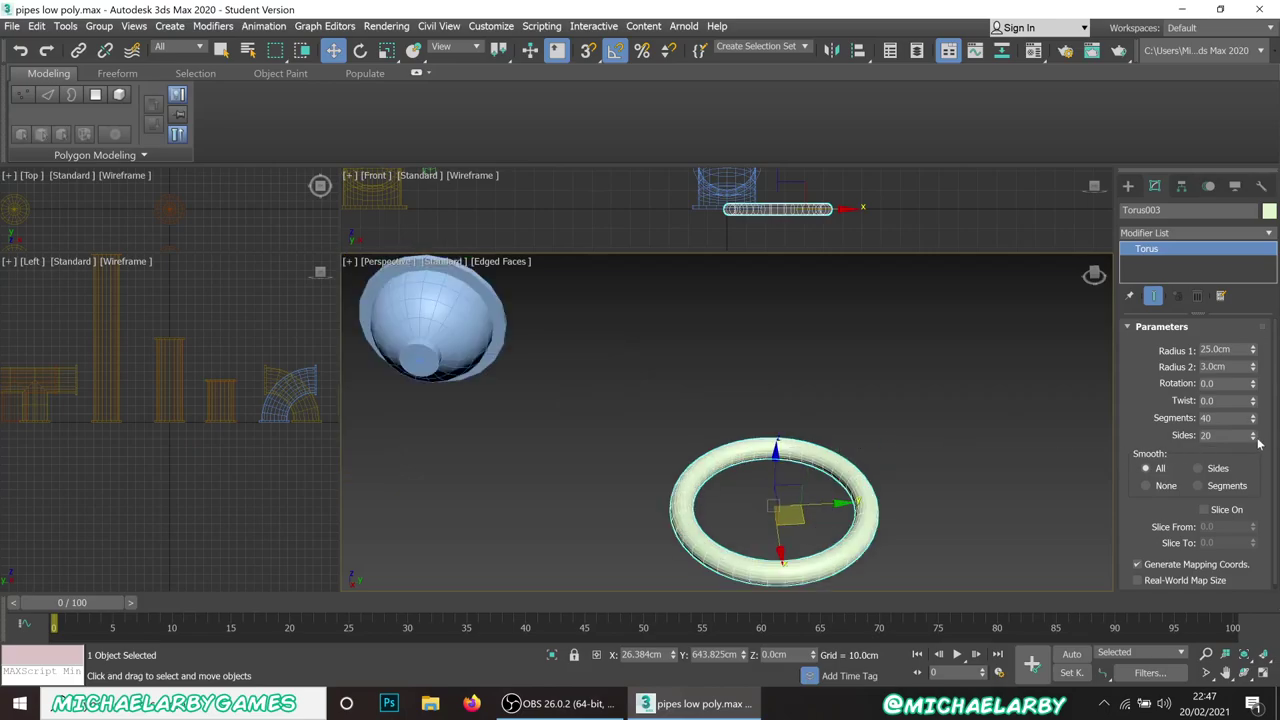
{"action": "left_click", "coordinate": [1253, 439]}
{"action": "left_click", "coordinate": [1253, 439]}
{"action": "left_click", "coordinate": [1253, 439]}
{"action": "left_click", "coordinate": [1253, 439]}
{"action": "left_click", "coordinate": [1253, 439]}
{"action": "left_click", "coordinate": [1253, 439]}
{"action": "left_click", "coordinate": [1253, 439]}
{"action": "left_click", "coordinate": [1253, 439]}
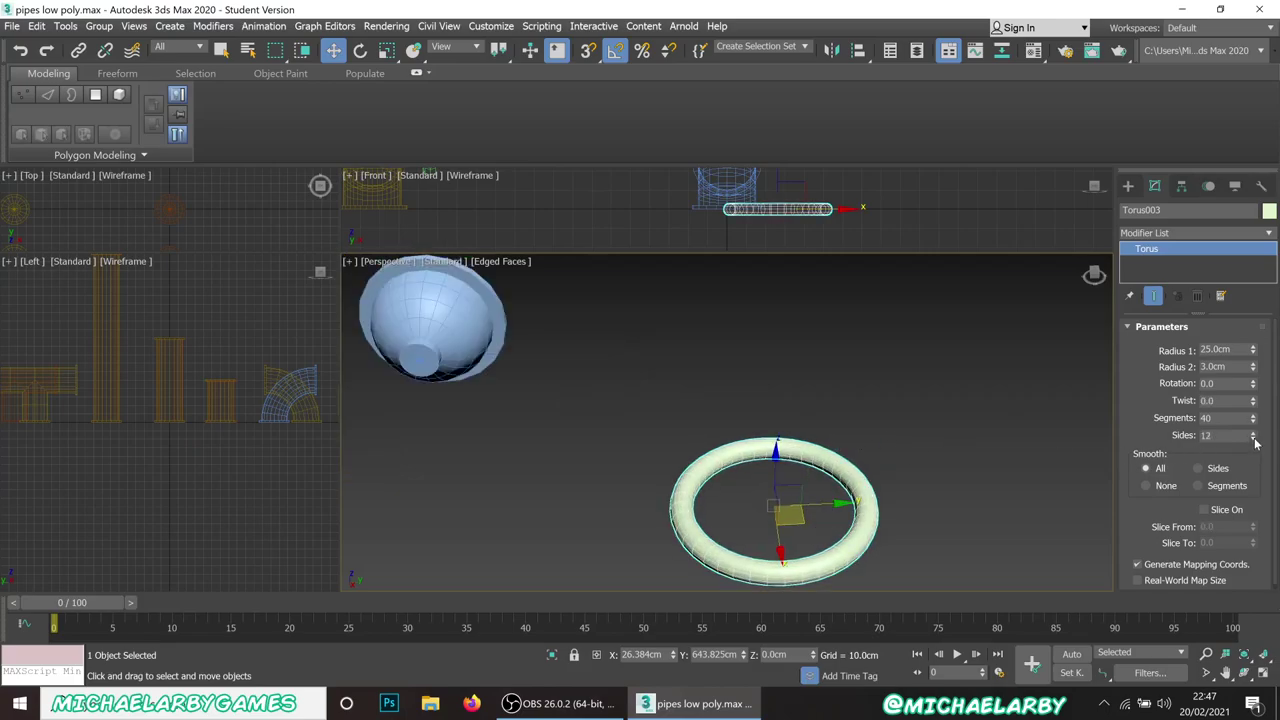
{"action": "left_click", "coordinate": [1253, 439]}
{"action": "left_click", "coordinate": [1253, 439]}
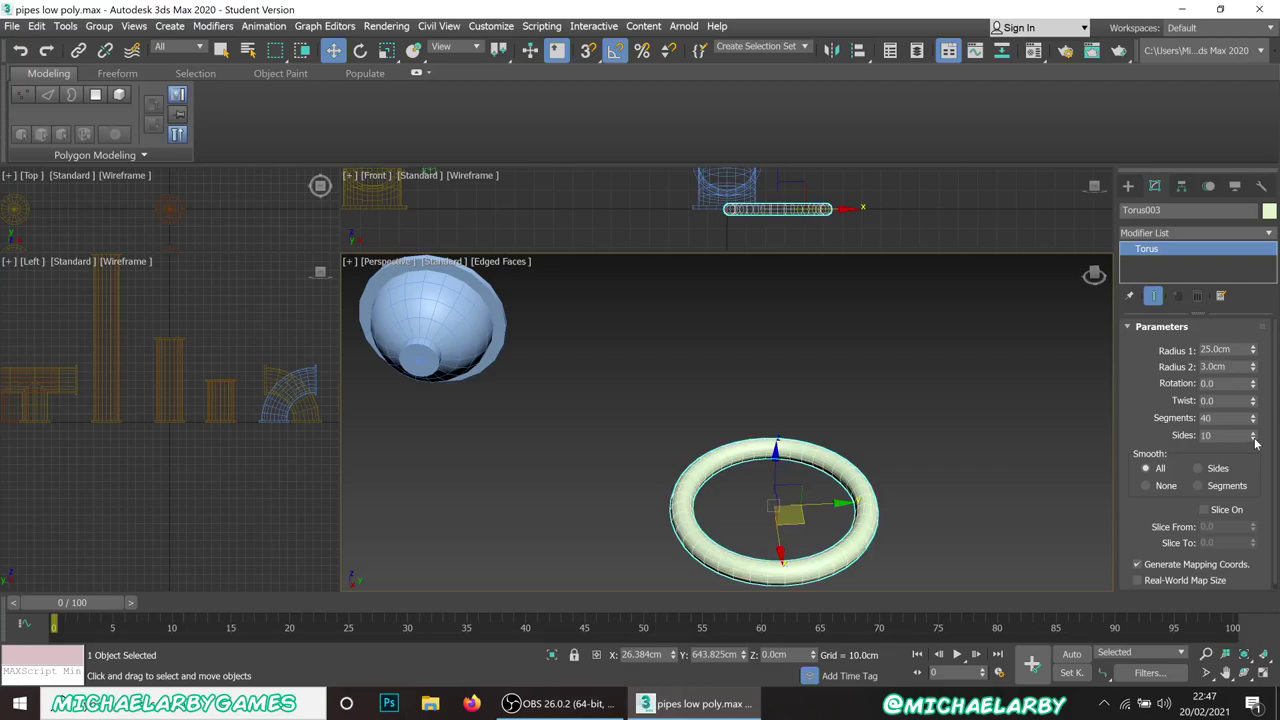
{"action": "left_click", "coordinate": [1253, 439]}
{"action": "left_click", "coordinate": [1253, 439]}
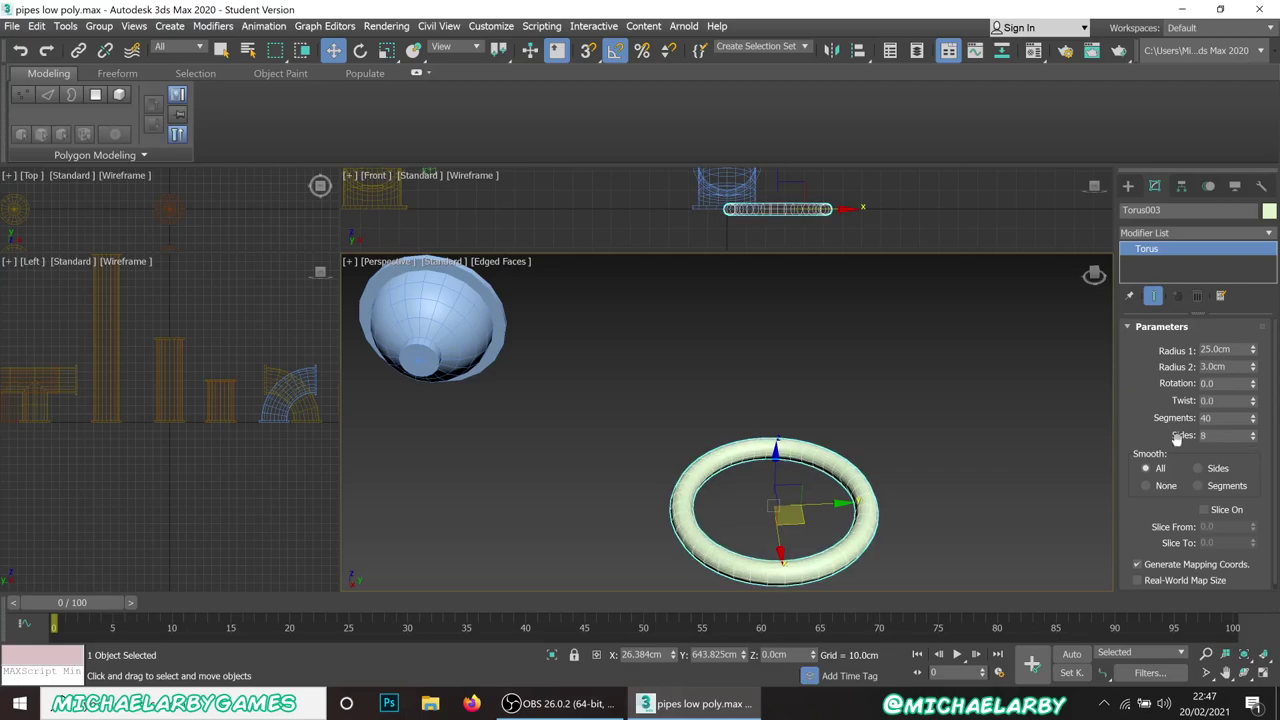
Compare the torus with the existing green valve wheel and reduce its segments to 24
{"action": "scroll", "coordinate": [667, 406], "scroll_direction": "down", "scroll_amount": 5}
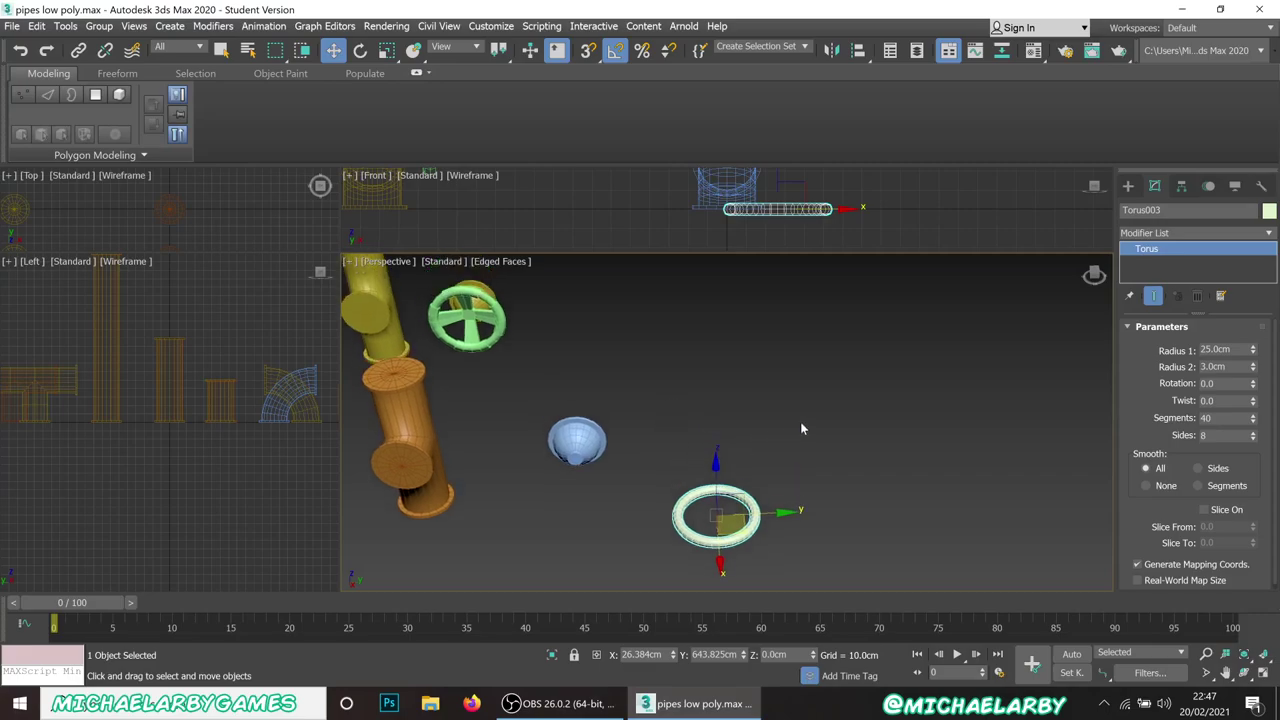
{"action": "middle_click_drag", "start_coordinate": [800, 428], "coordinate": [602, 366], "text": "alt"}
{"action": "scroll", "coordinate": [602, 366], "scroll_direction": "up", "scroll_amount": 5}
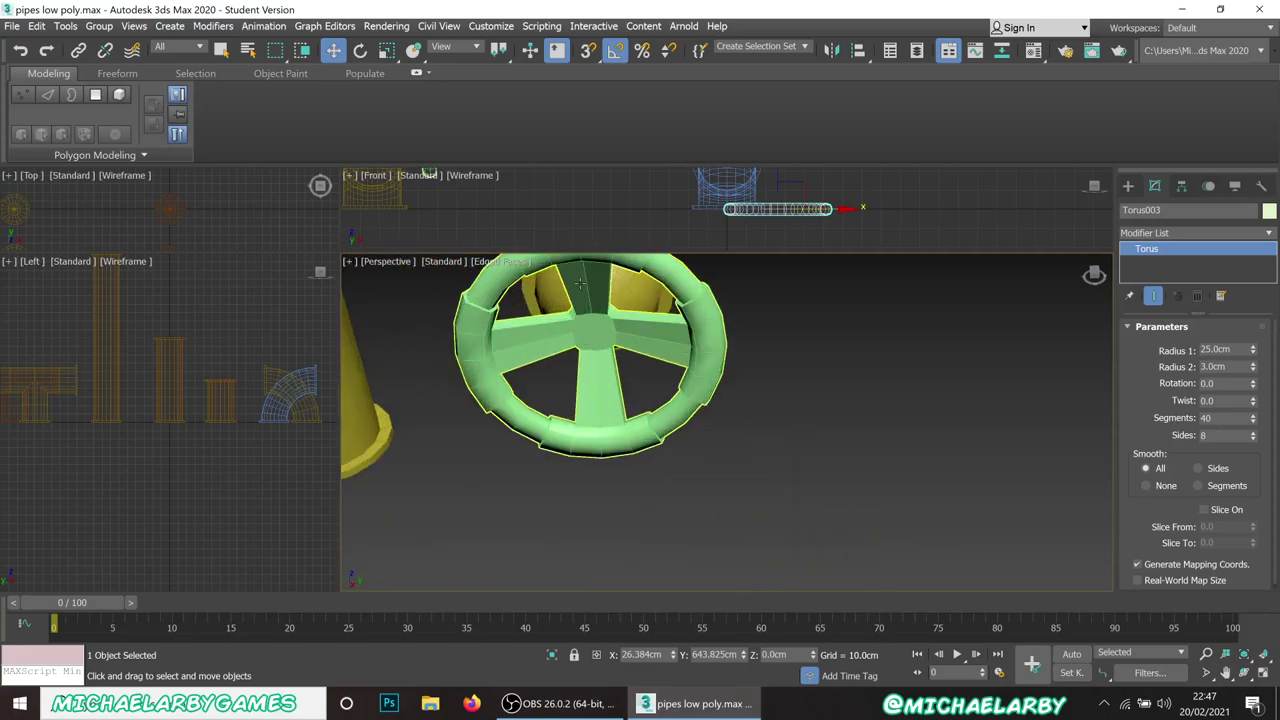
{"action": "middle_click_drag", "start_coordinate": [580, 284], "coordinate": [593, 343], "text": "alt"}
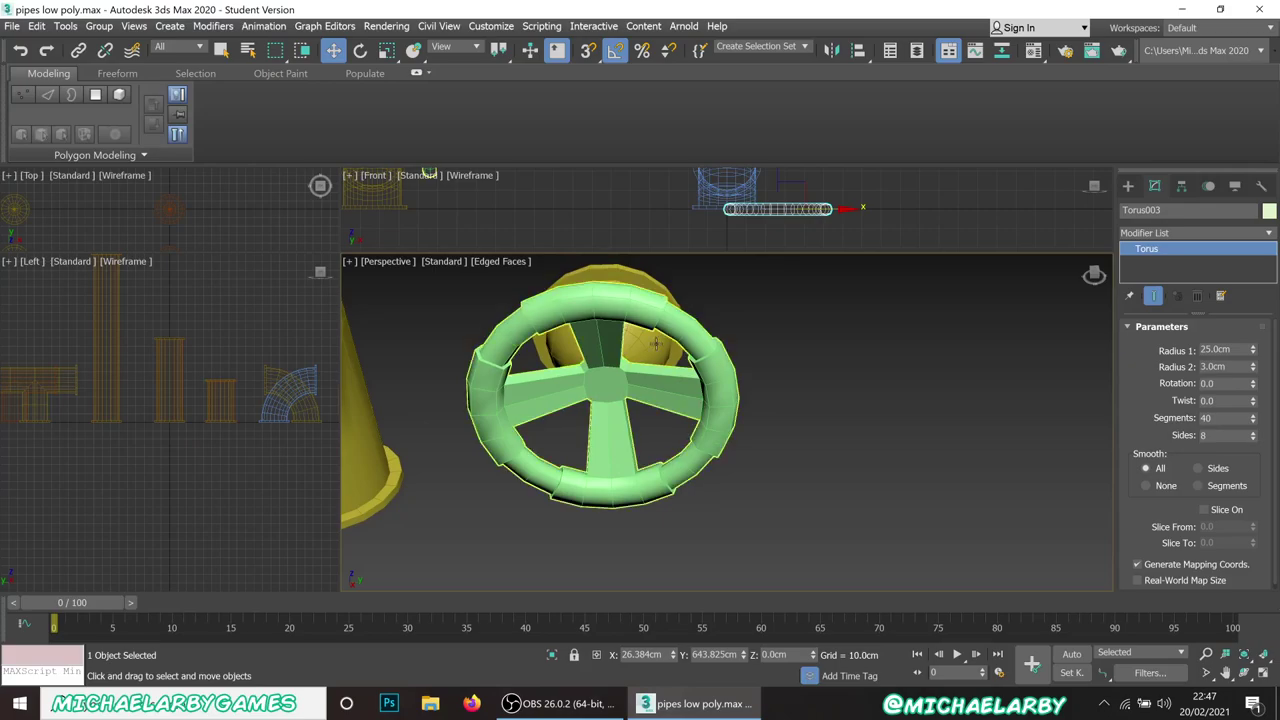
{"action": "middle_click_drag", "start_coordinate": [577, 427], "coordinate": [830, 520], "text": "alt"}
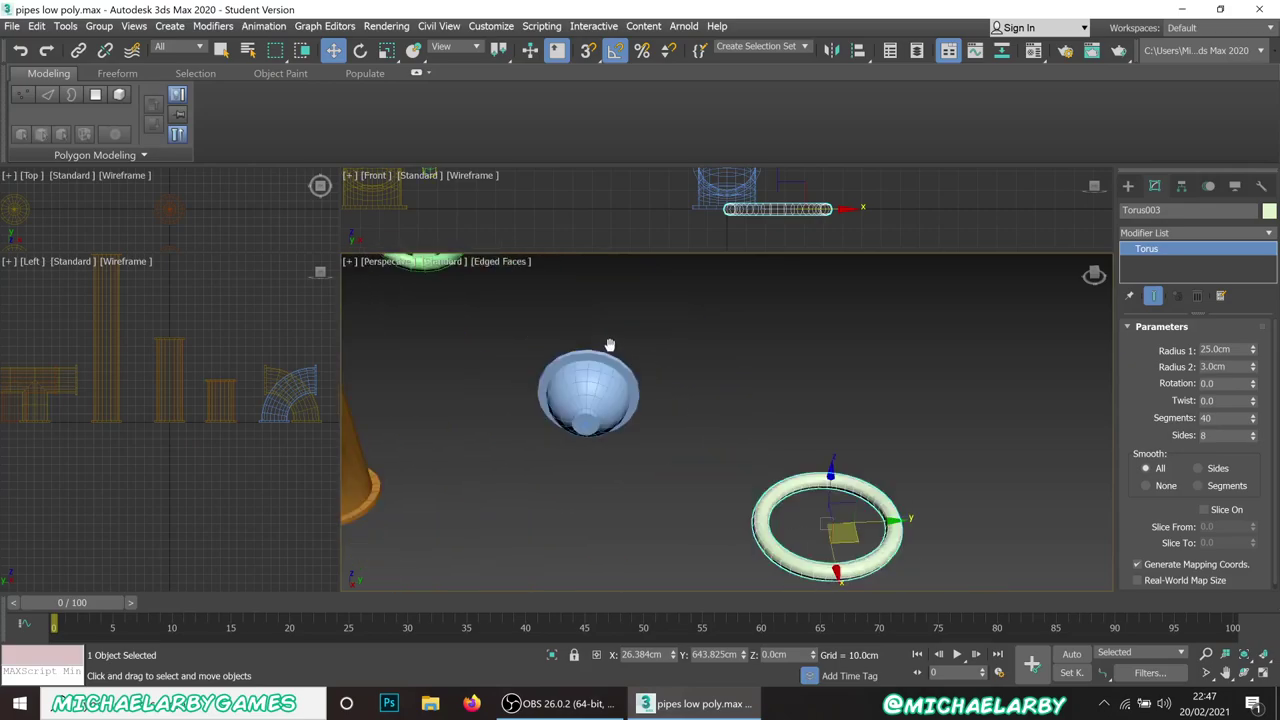
{"action": "scroll", "coordinate": [868, 519], "scroll_direction": "up", "scroll_amount": 2}
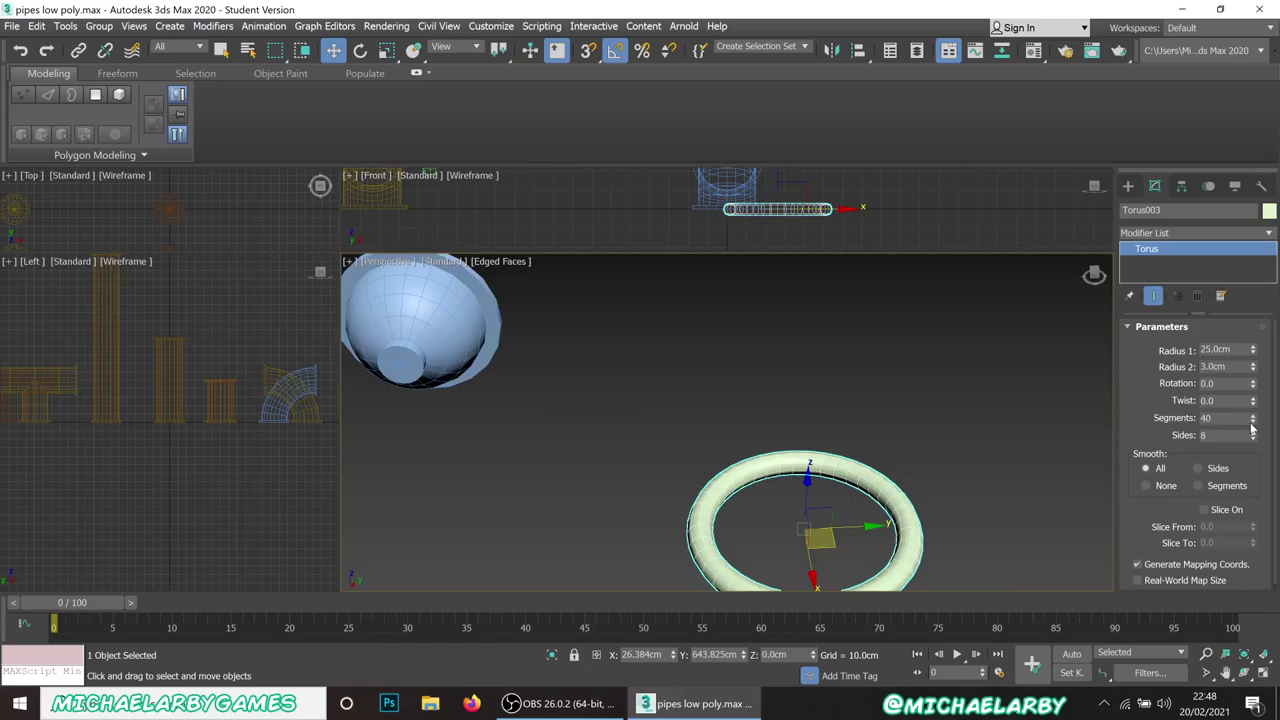
{"action": "left_click_drag", "start_coordinate": [1254, 425], "coordinate": [1254, 425]}
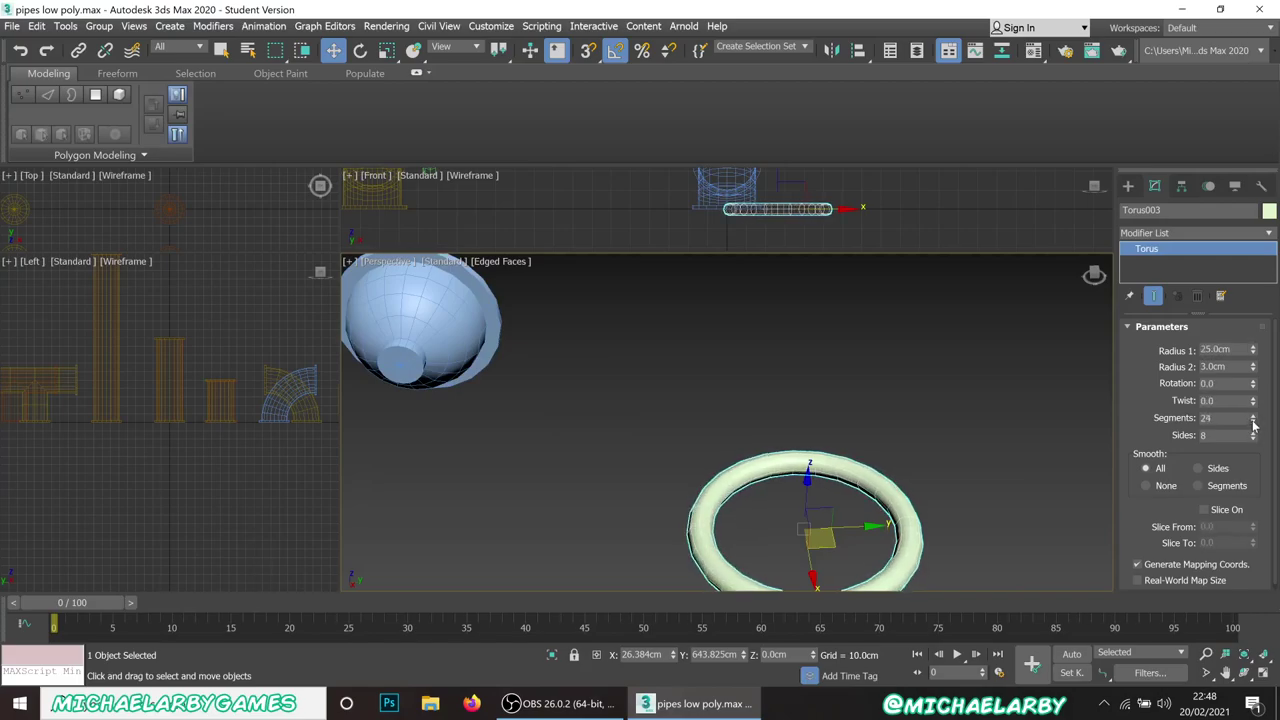
Convert the light green torus to an editable poly
{"action": "middle_click_drag", "start_coordinate": [893, 472], "coordinate": [735, 437], "text": "alt"}
{"action": "right_click", "coordinate": [732, 446]}
{"action": "mouse_move", "coordinate": [800, 619]}
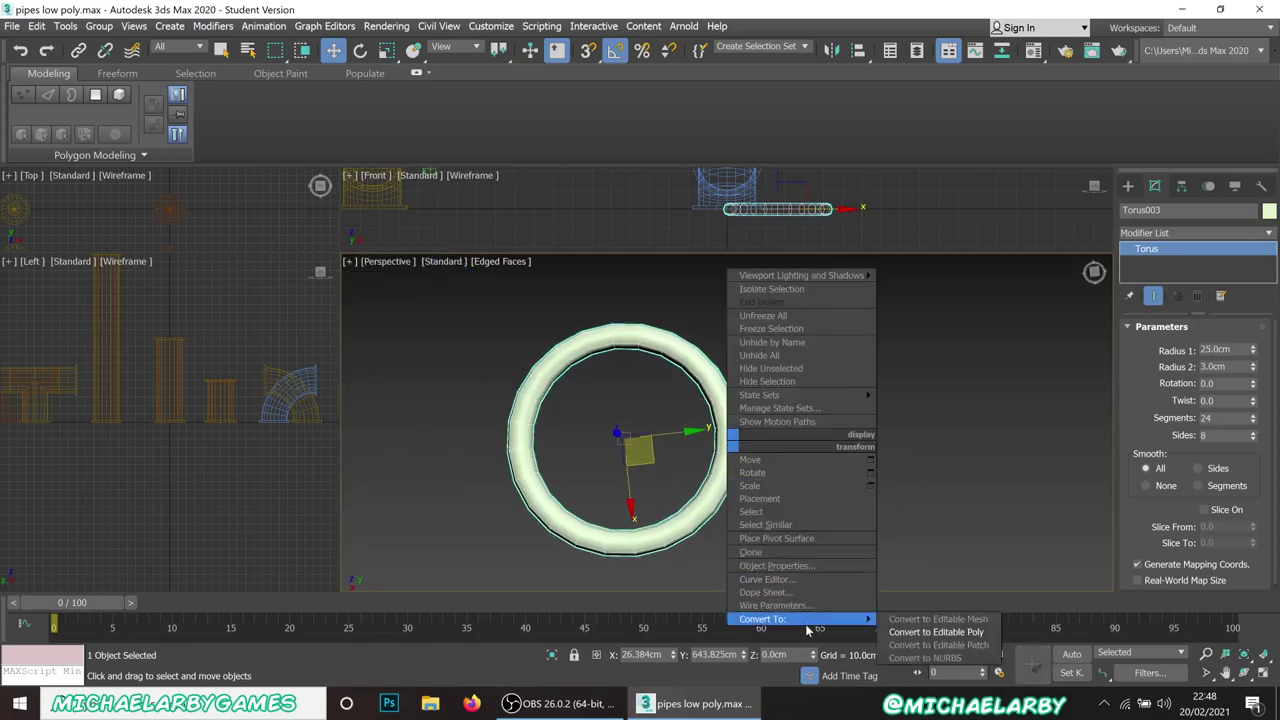
{"action": "left_click", "coordinate": [907, 636]}
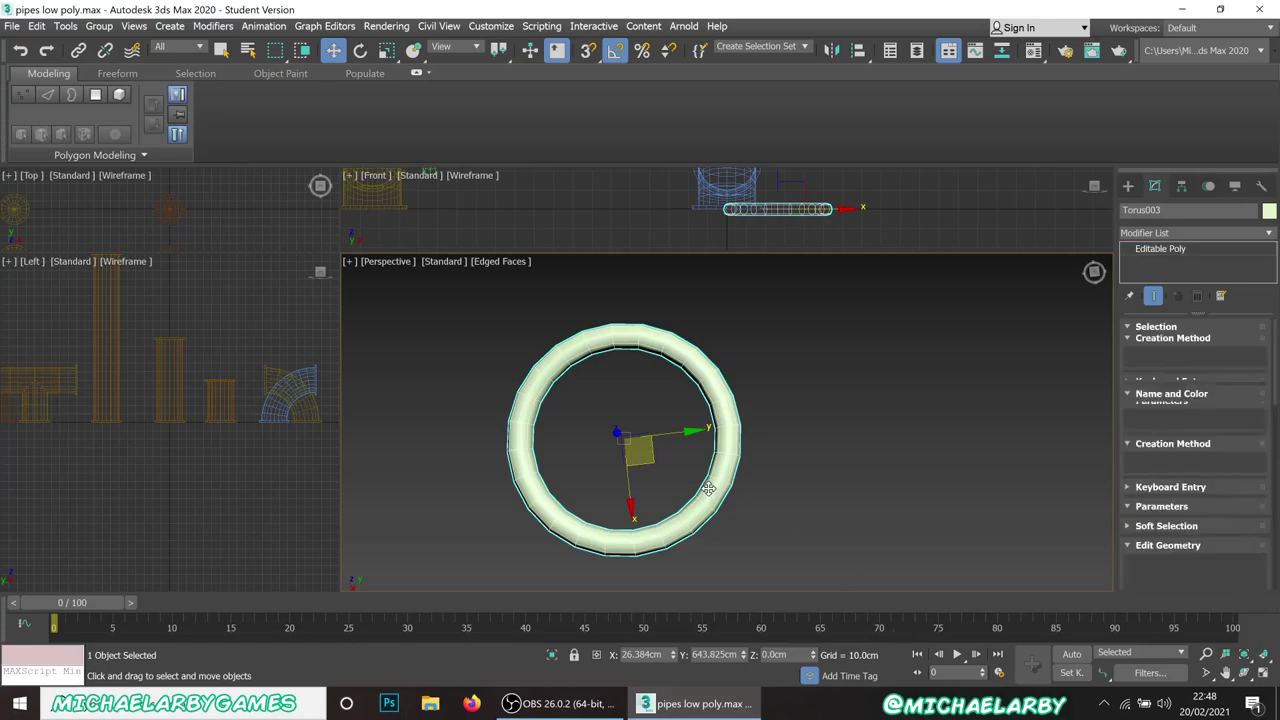
Select the edge loop along the crest of the torus and lower it to about 2.34 cm in Z
{"action": "middle_click_drag", "start_coordinate": [700, 466], "coordinate": [731, 440], "text": "alt"}
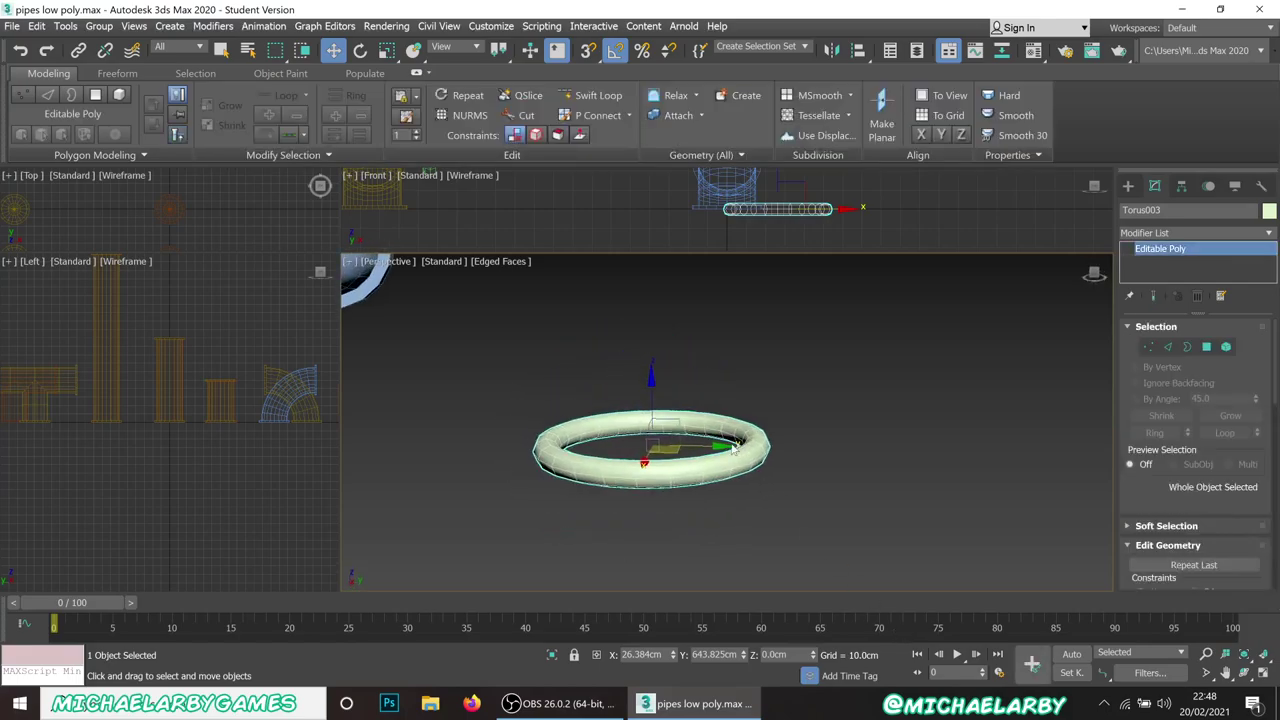
{"action": "scroll", "coordinate": [731, 440], "scroll_direction": "up", "scroll_amount": 3}
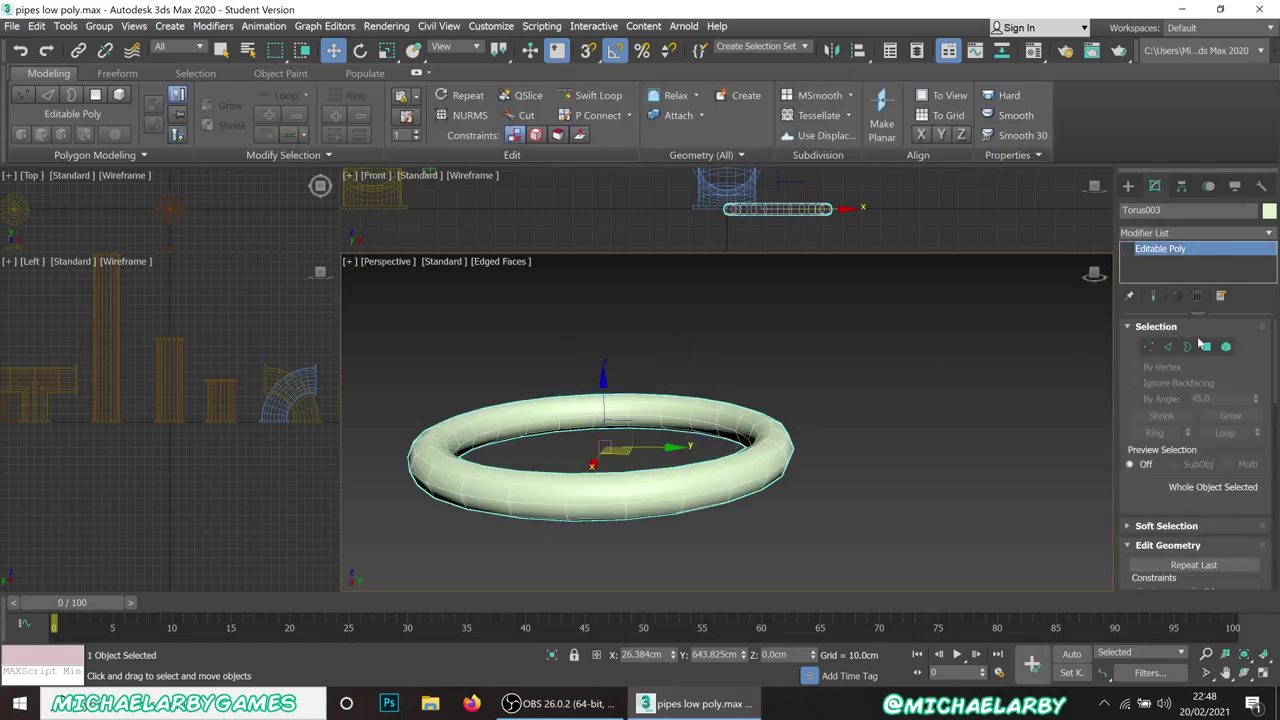
{"action": "left_click", "coordinate": [1167, 346]}
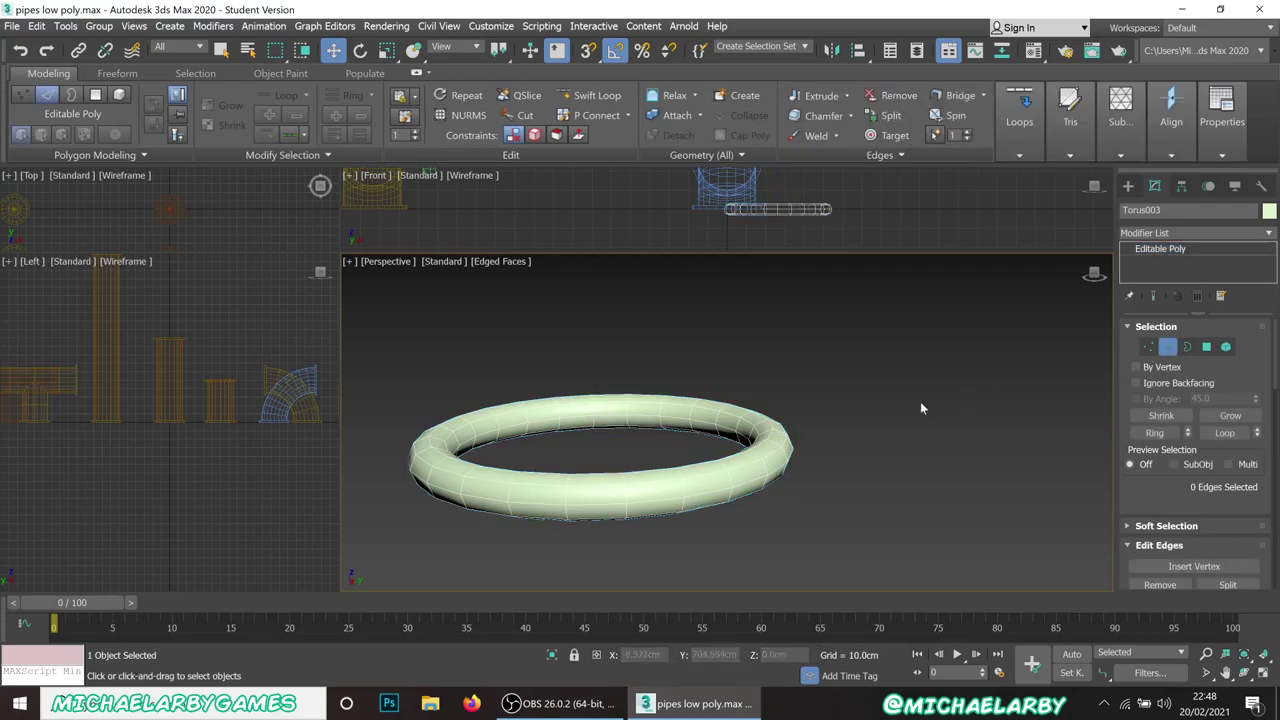
{"action": "left_click", "coordinate": [768, 434]}
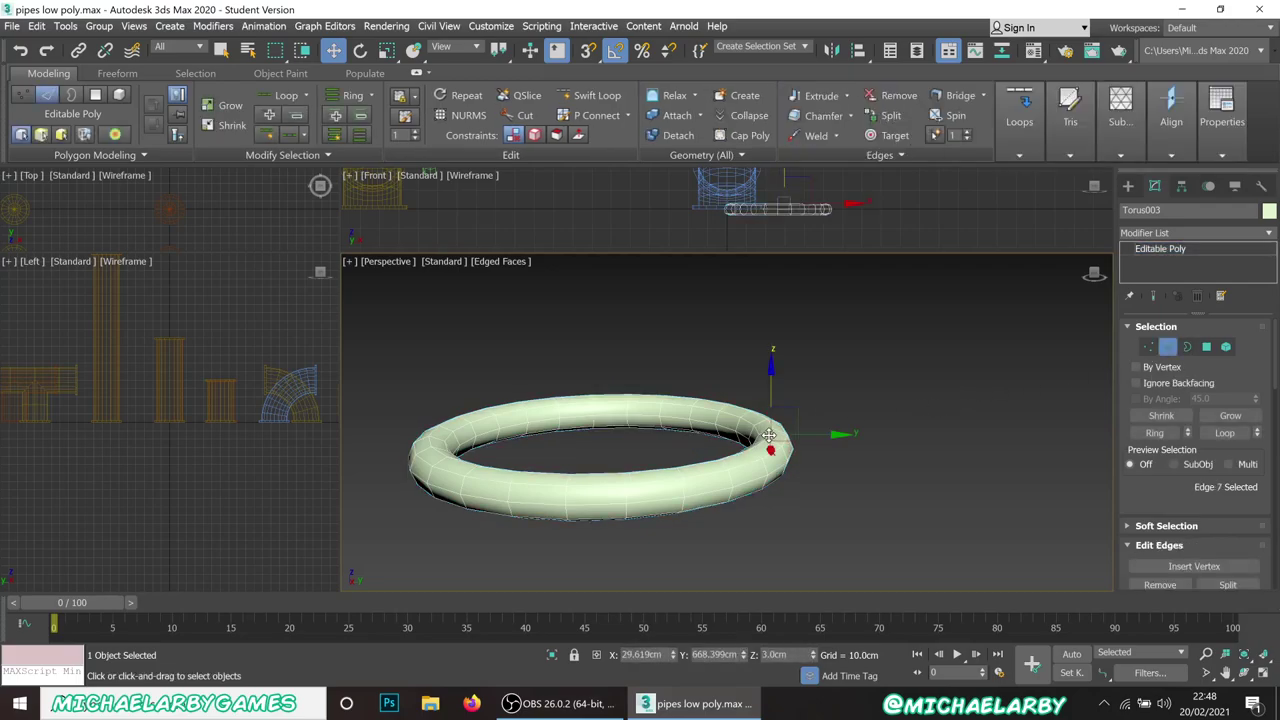
{"action": "double_click", "coordinate": [768, 434]}
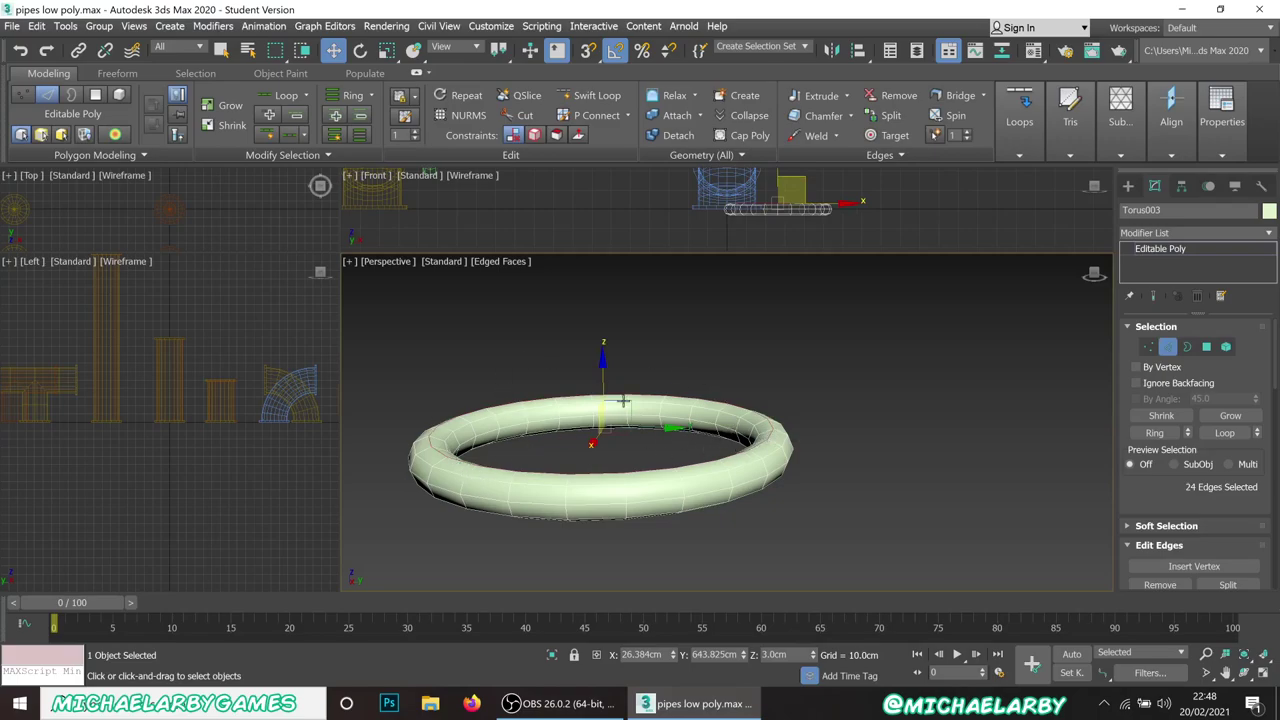
{"action": "left_click_drag", "start_coordinate": [603, 373], "coordinate": [603, 381]}
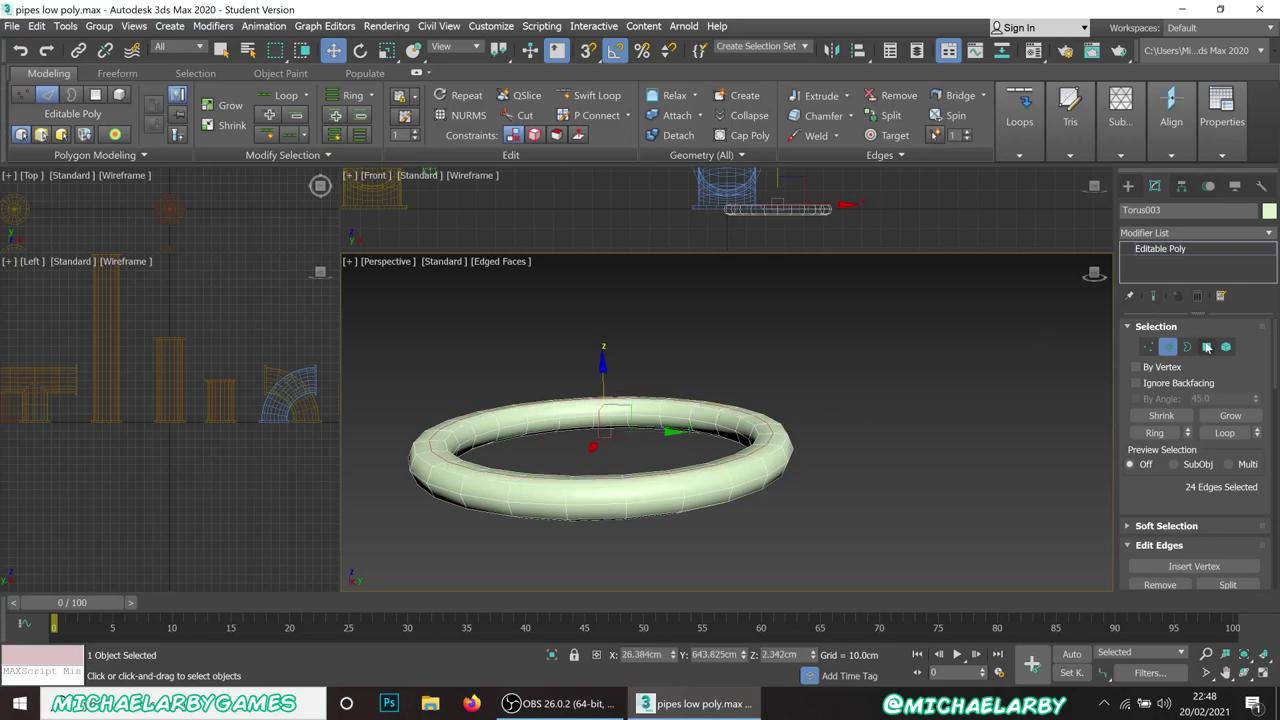
From the top view, select four opposing groups of torus polygons, each four segments long, leaving two-segment gaps between them
{"action": "left_click", "coordinate": [1207, 346]}
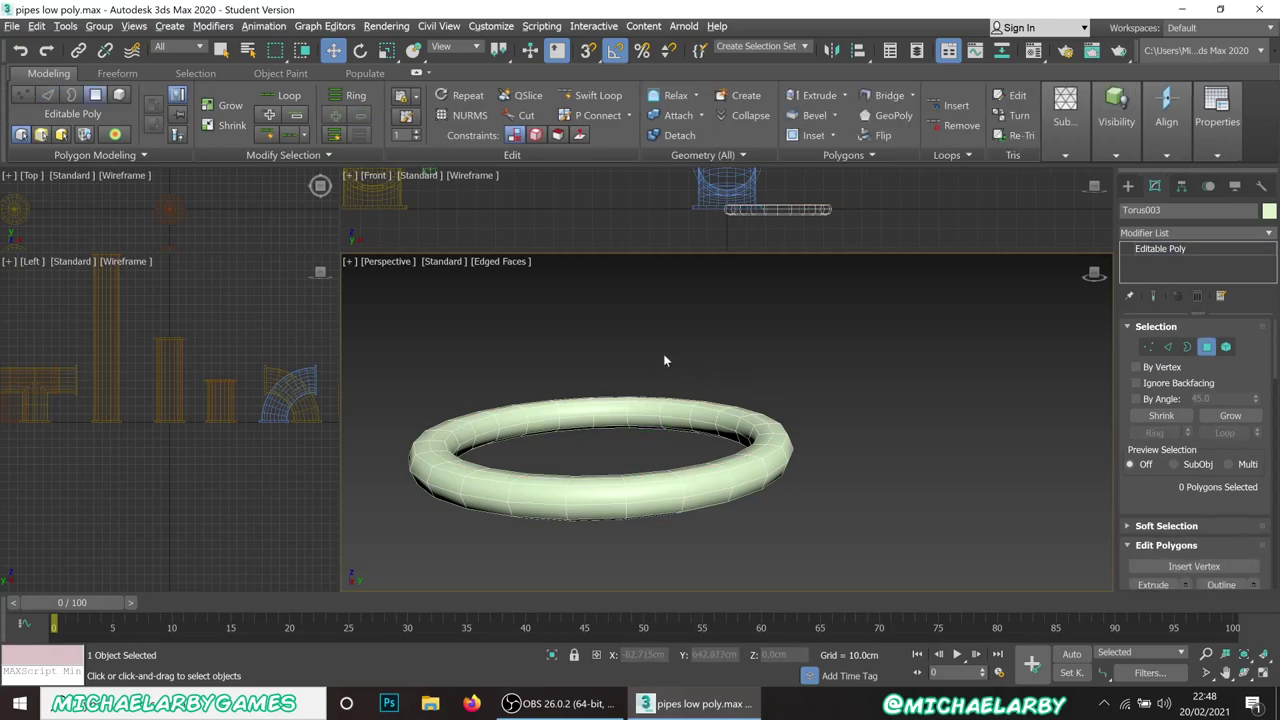
{"action": "middle_click_drag", "start_coordinate": [665, 360], "coordinate": [678, 400], "text": "alt"}
{"action": "scroll", "coordinate": [678, 400], "scroll_direction": "down", "scroll_amount": 3}
{"action": "scroll", "coordinate": [701, 411], "scroll_direction": "down", "scroll_amount": 2}
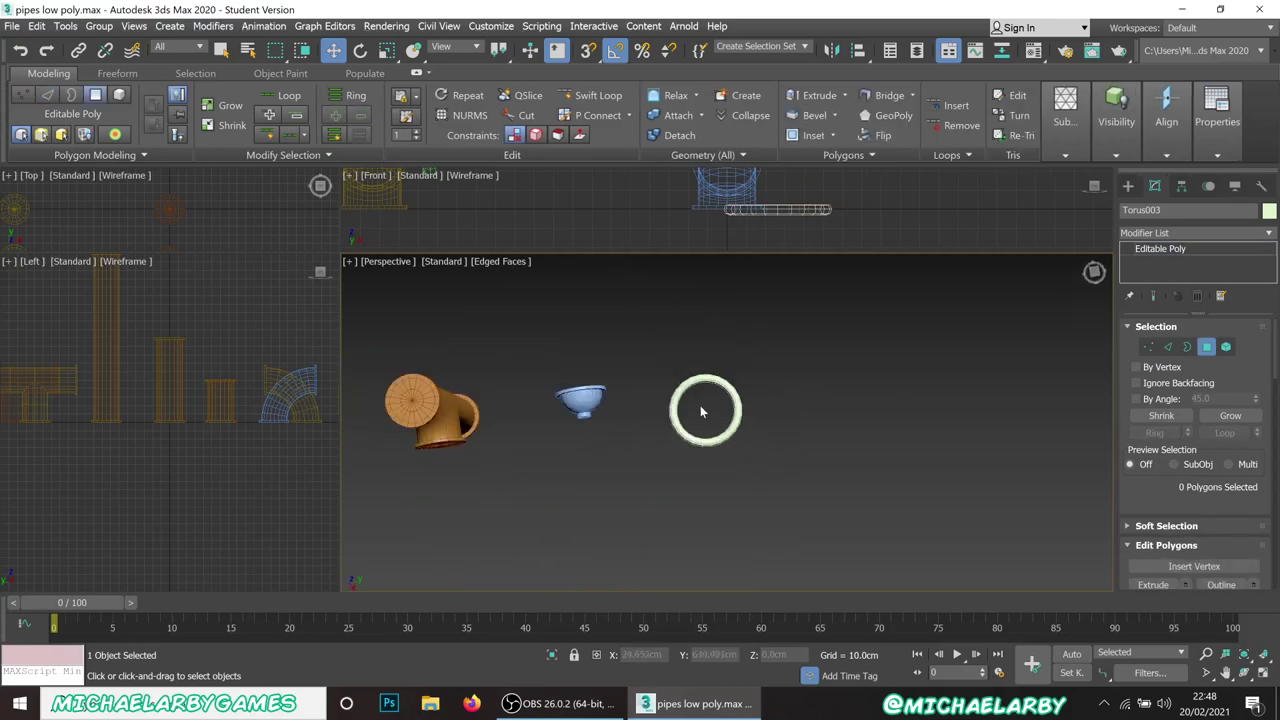
{"action": "key", "text": "t"}
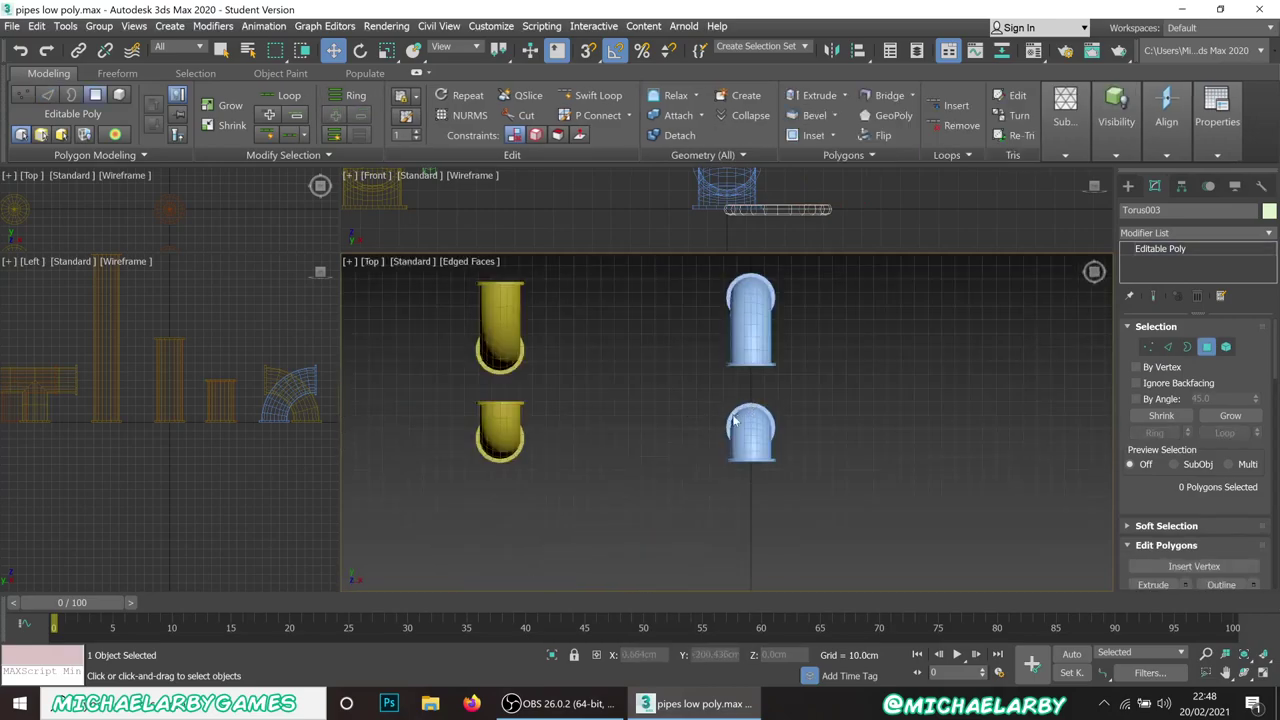
{"action": "scroll", "coordinate": [733, 420], "scroll_direction": "down", "scroll_amount": 8}
{"action": "scroll", "coordinate": [670, 294], "scroll_direction": "up", "scroll_amount": 3}
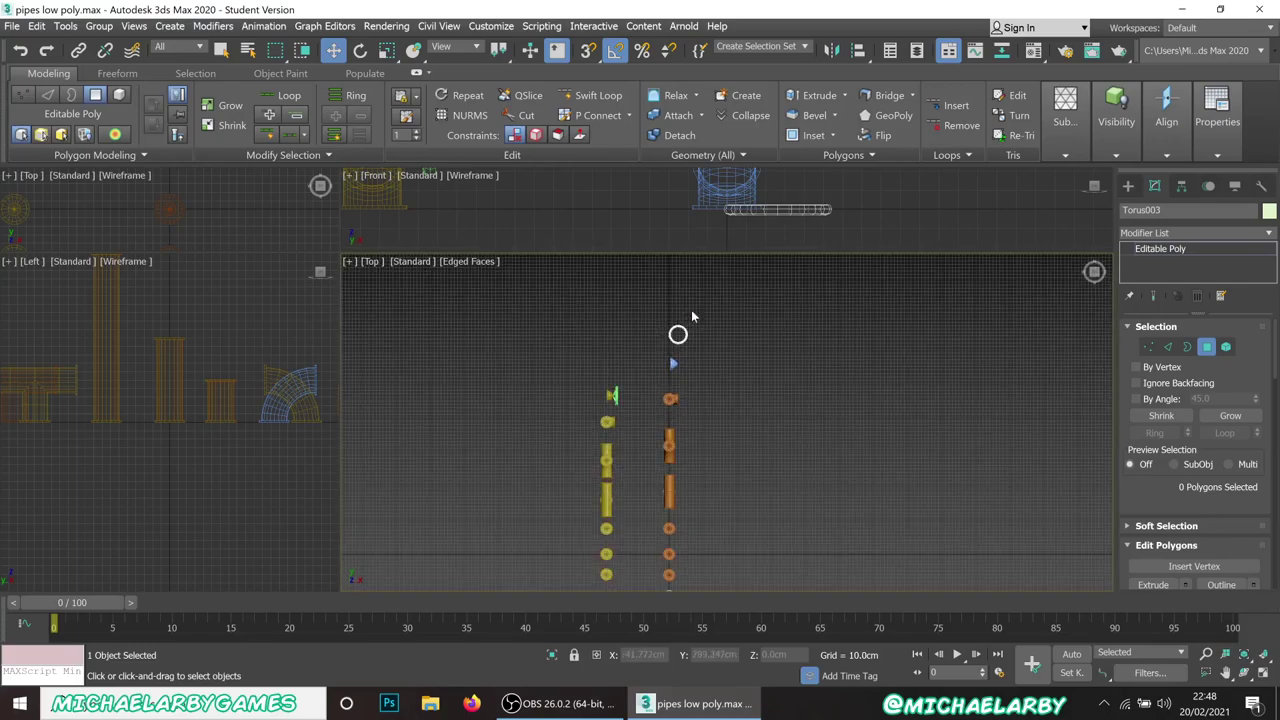
{"action": "scroll", "coordinate": [684, 338], "scroll_direction": "up", "scroll_amount": 8}
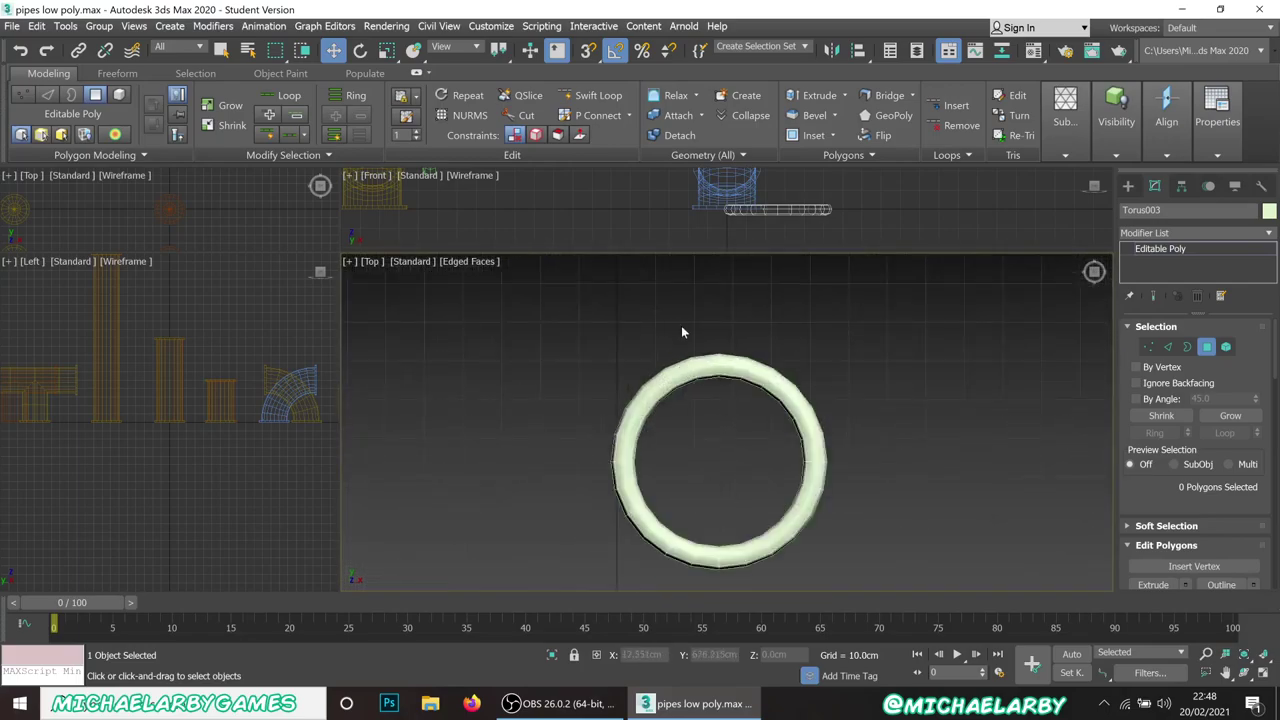
{"action": "left_click_drag", "start_coordinate": [756, 399], "coordinate": [755, 402]}
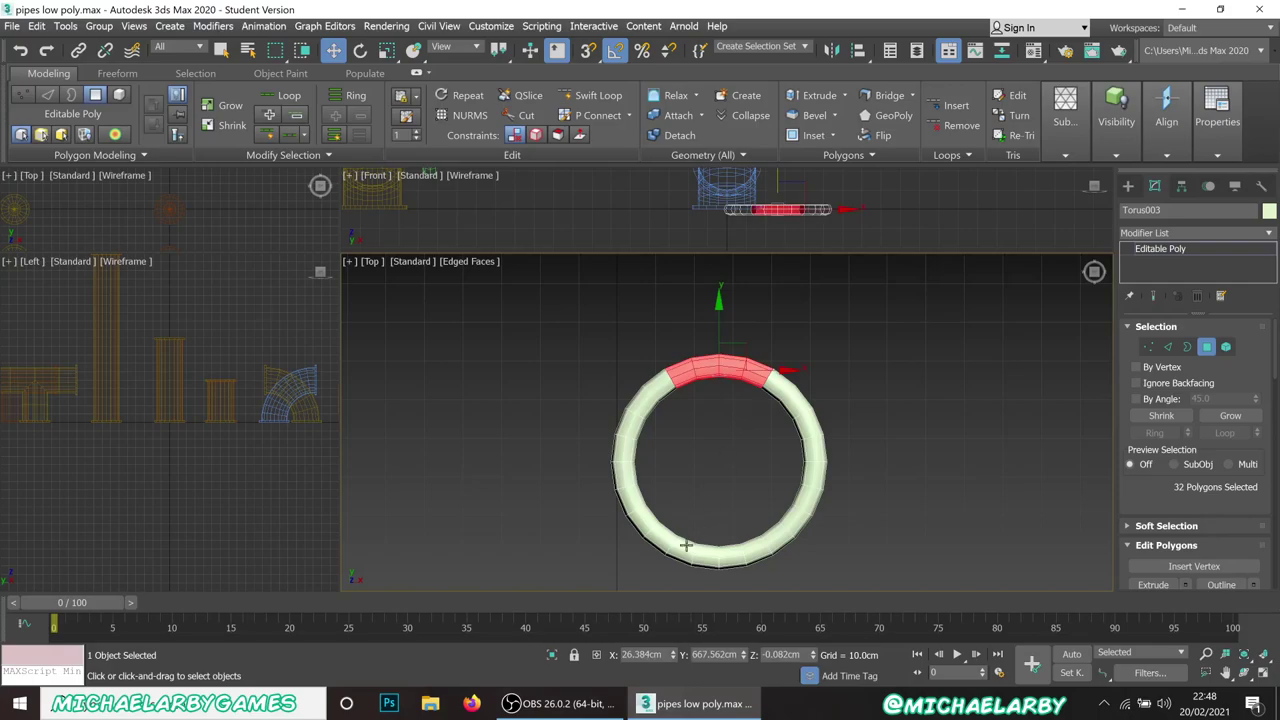
{"action": "left_click_drag", "start_coordinate": [745, 588], "coordinate": [755, 588], "text": "ctrl"}
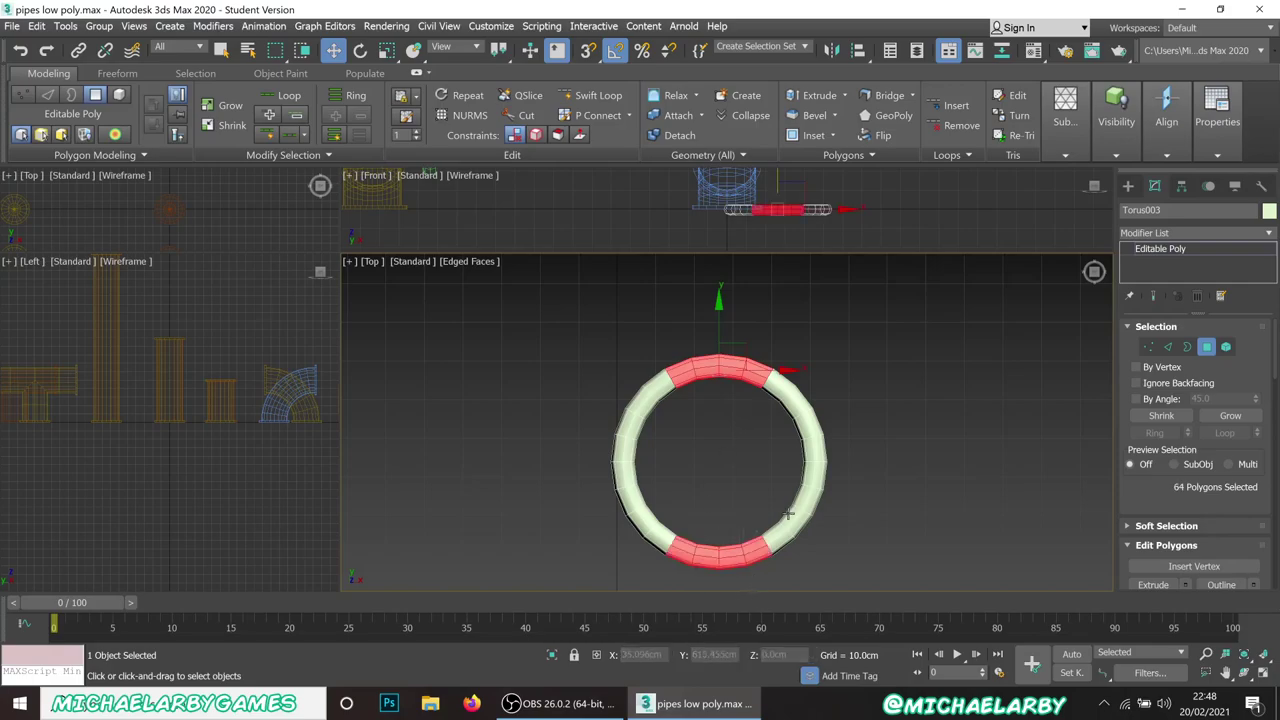
{"action": "left_click_drag", "start_coordinate": [847, 493], "coordinate": [851, 494], "text": "ctrl"}
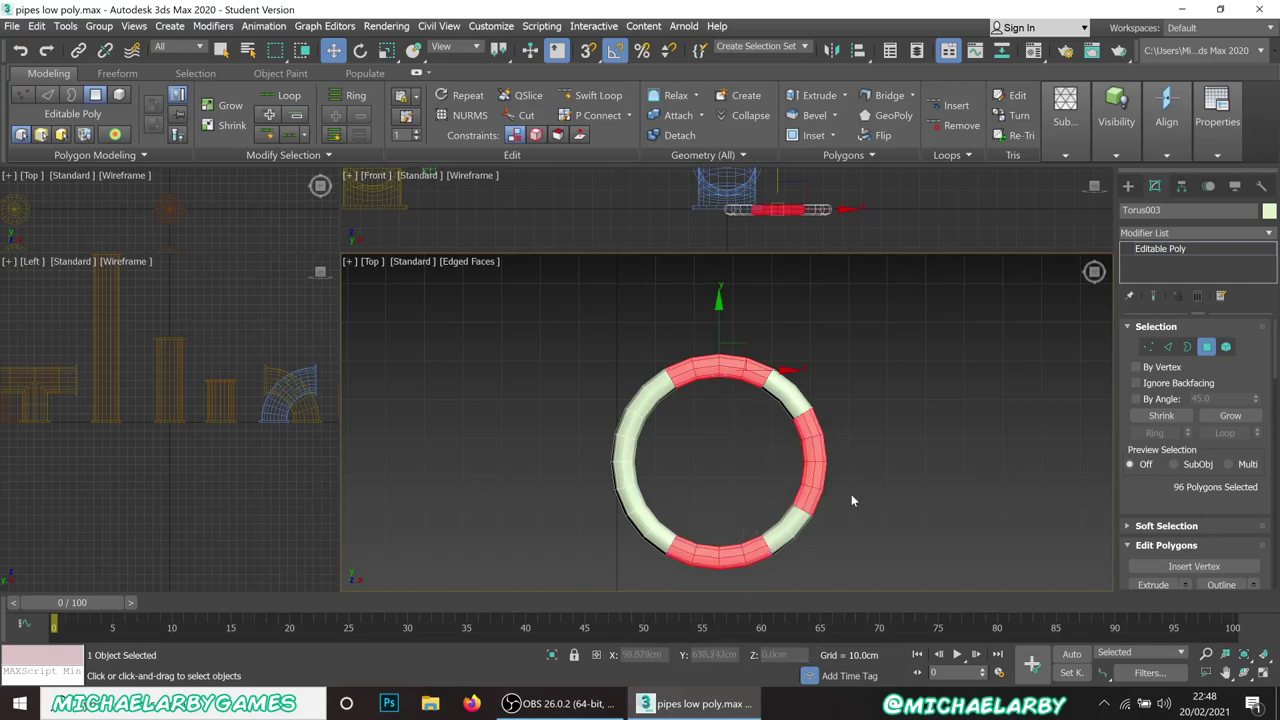
{"action": "left_click_drag", "start_coordinate": [637, 483], "coordinate": [652, 490], "text": "ctrl"}
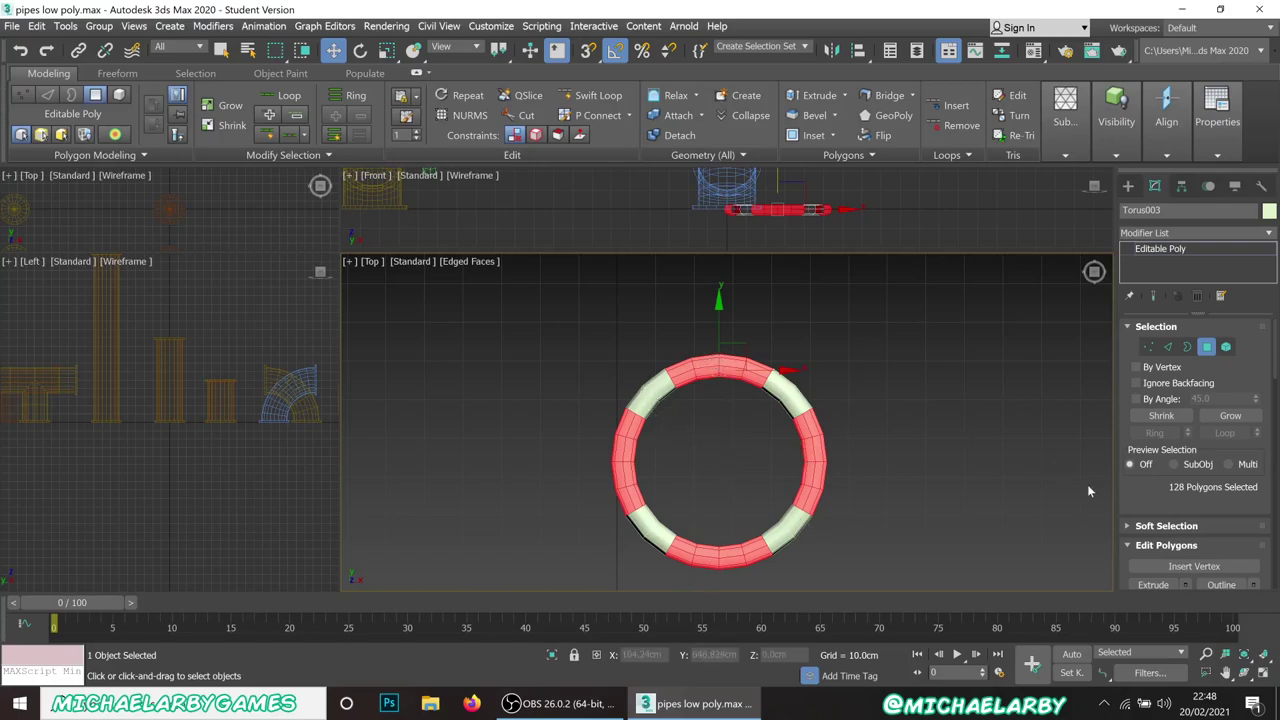
Extrude the four polygon groups along their local normals by about 1 cm to form thicker grips
{"action": "scroll", "coordinate": [1166, 491], "scroll_direction": "down", "scroll_amount": 2}
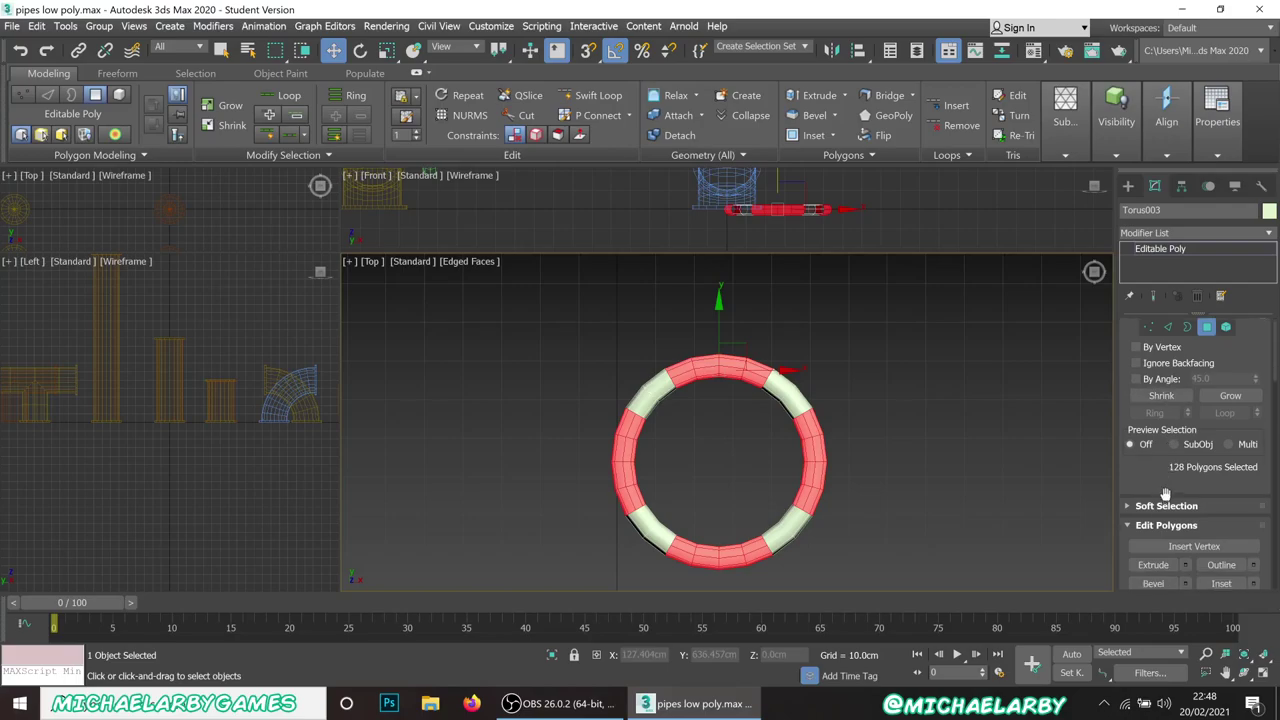
{"action": "left_click", "coordinate": [1186, 555]}
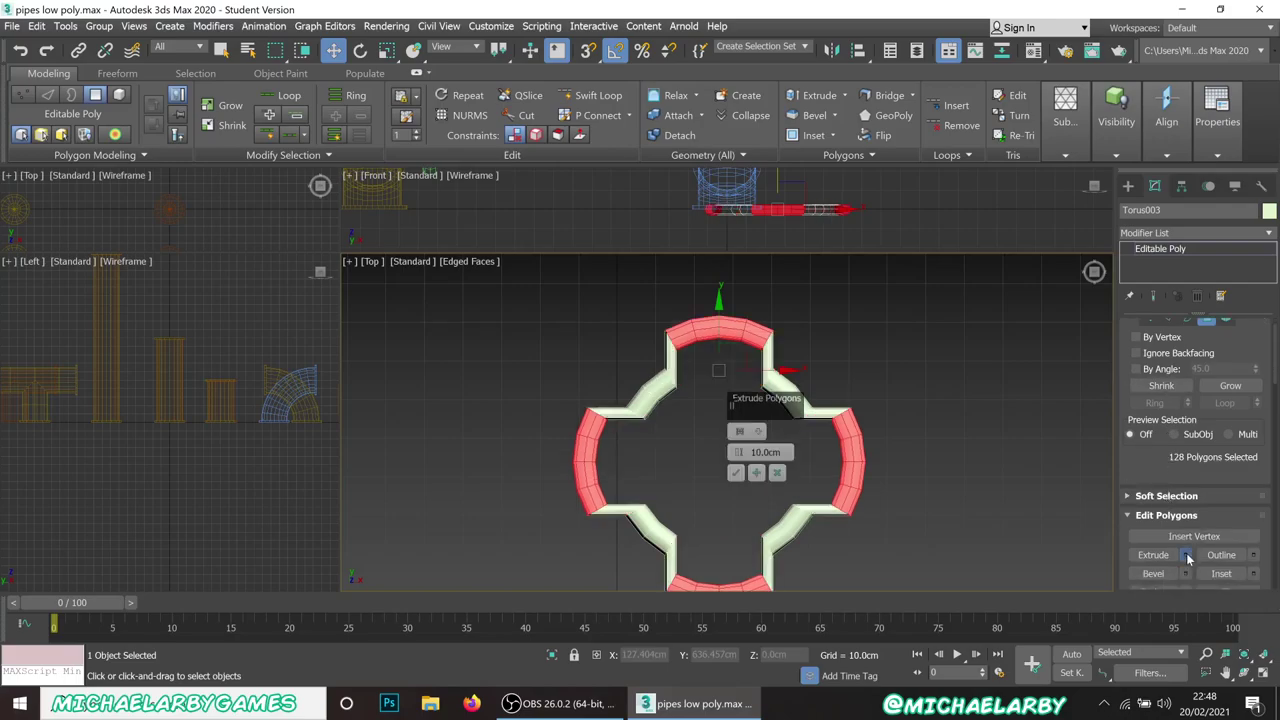
{"action": "left_click", "coordinate": [758, 431]}
{"action": "left_click", "coordinate": [785, 478]}
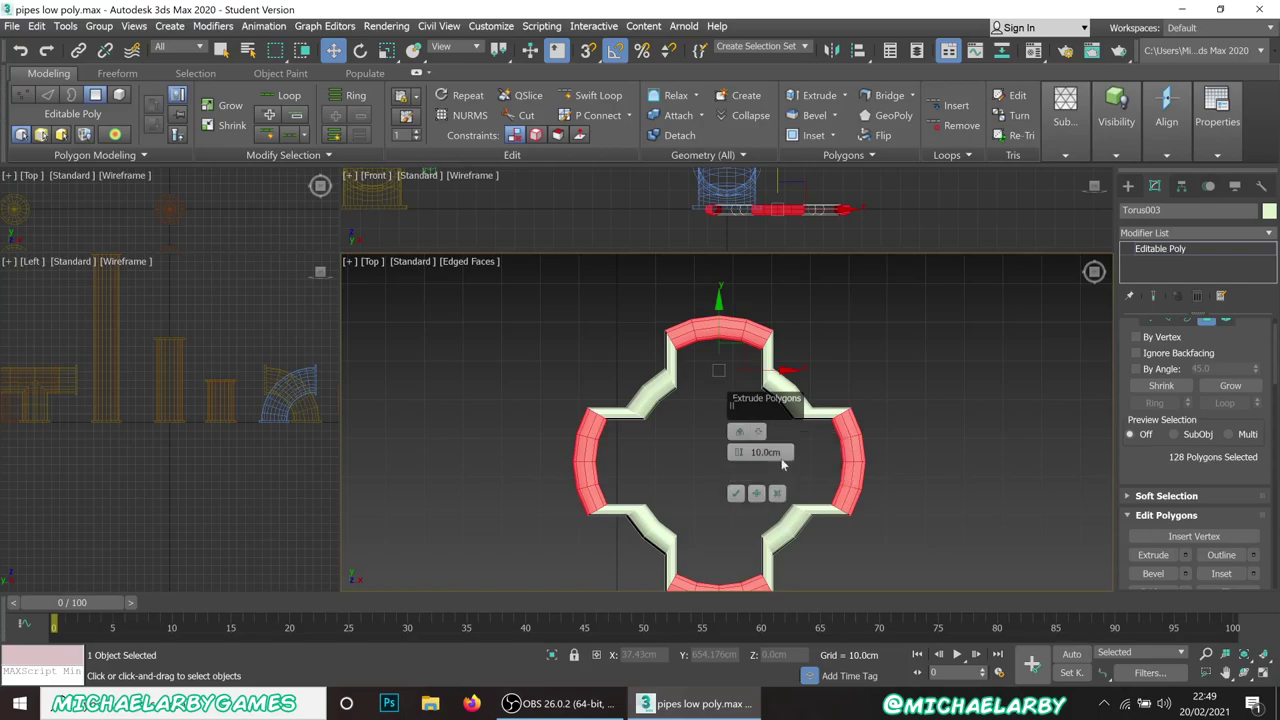
{"action": "left_click_drag", "start_coordinate": [738, 452], "coordinate": [735, 492]}
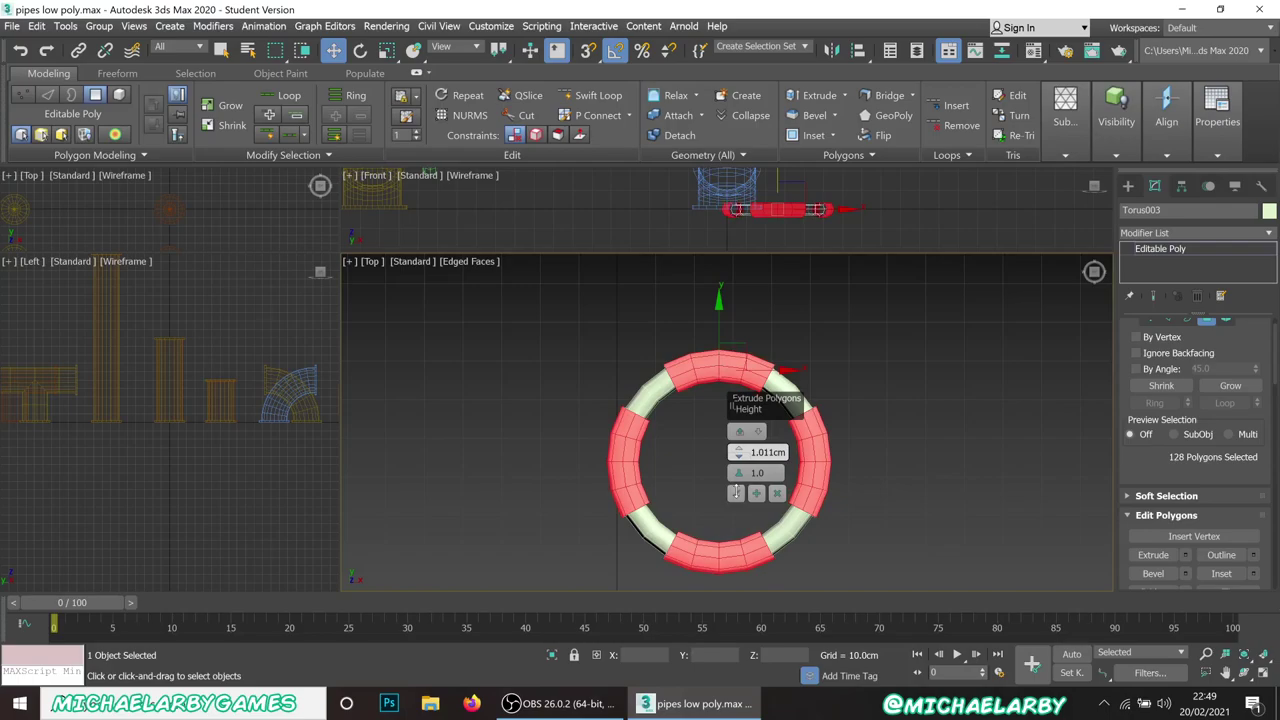
{"action": "left_click", "coordinate": [736, 492]}
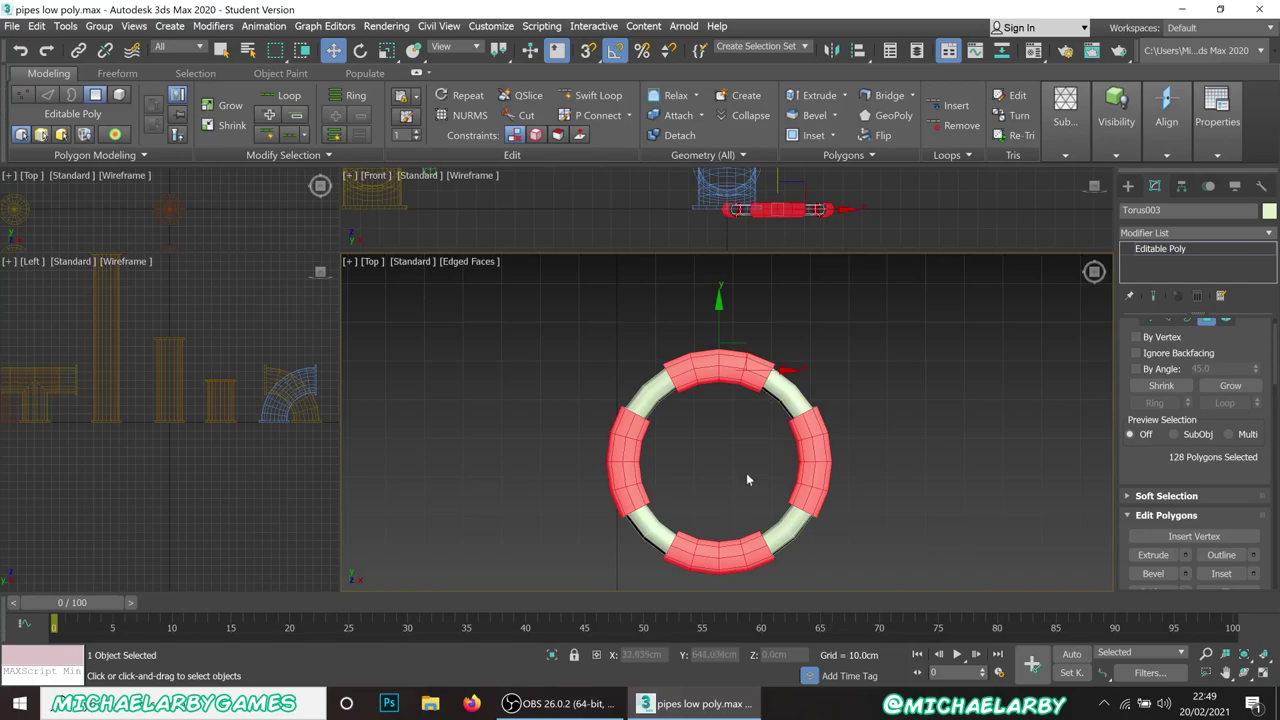
Clear the polygon selection and select the two middle inner-side polygons on two of the raised grips
{"action": "middle_click_drag", "start_coordinate": [716, 476], "coordinate": [662, 444], "text": "alt"}
{"action": "scroll", "coordinate": [690, 390], "scroll_direction": "up", "scroll_amount": 5}
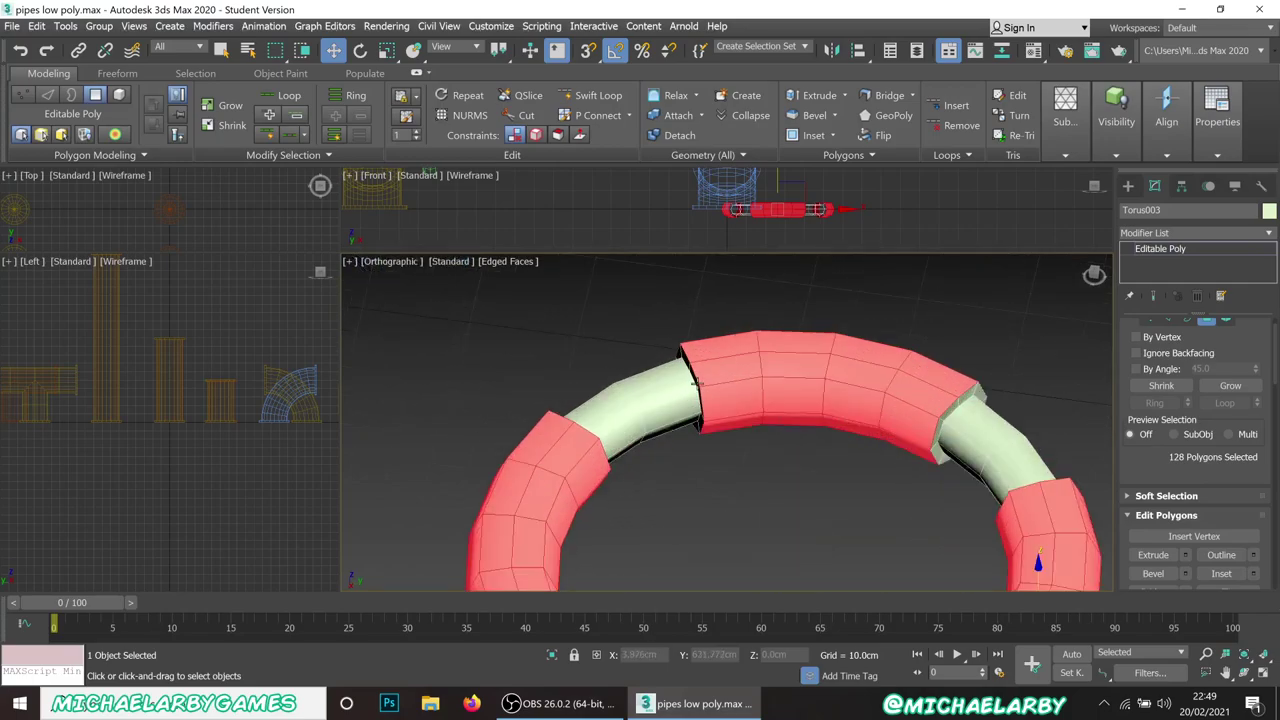
{"action": "scroll", "coordinate": [734, 454], "scroll_direction": "down", "scroll_amount": 5}
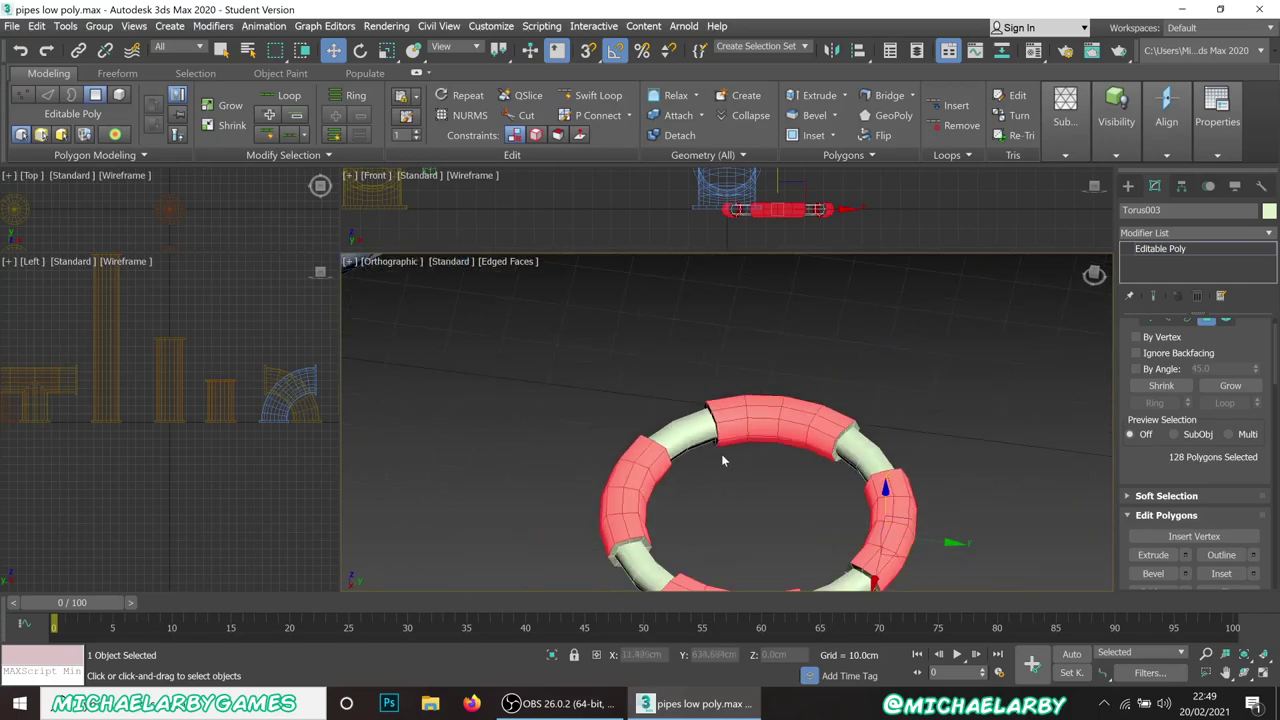
{"action": "middle_click_drag", "start_coordinate": [721, 453], "coordinate": [654, 349], "text": "alt"}
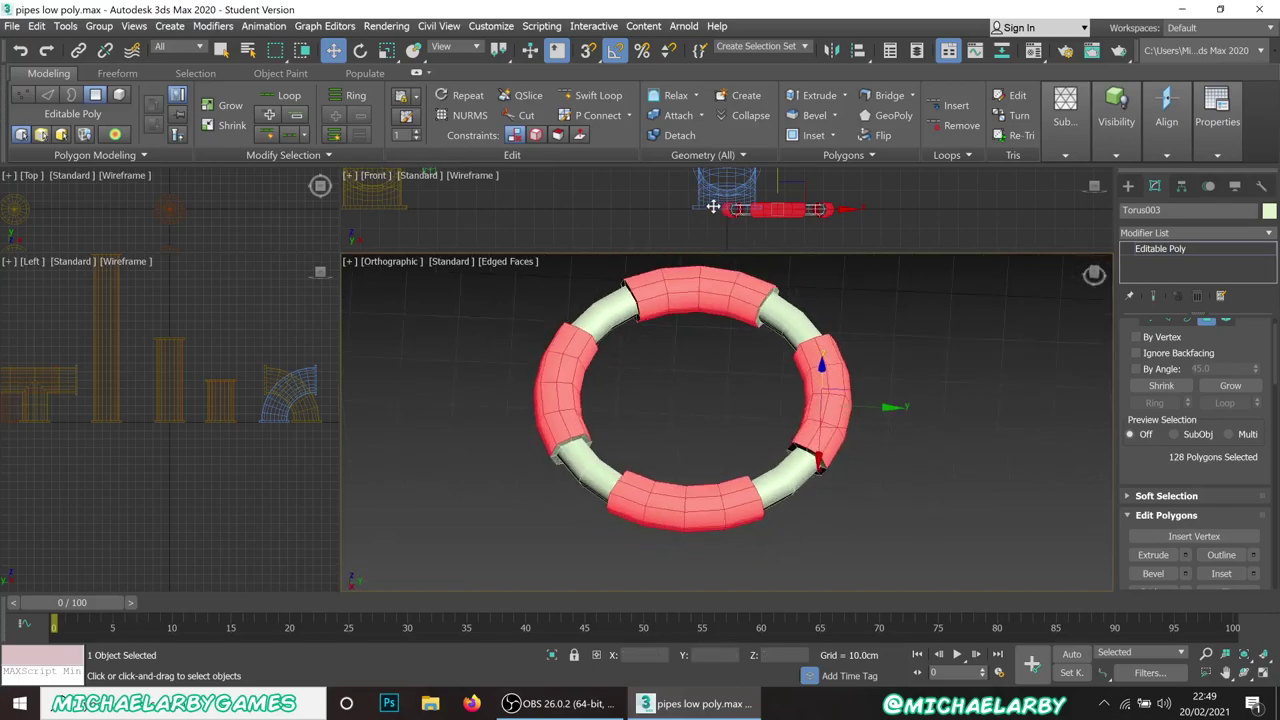
{"action": "left_click", "coordinate": [683, 363]}
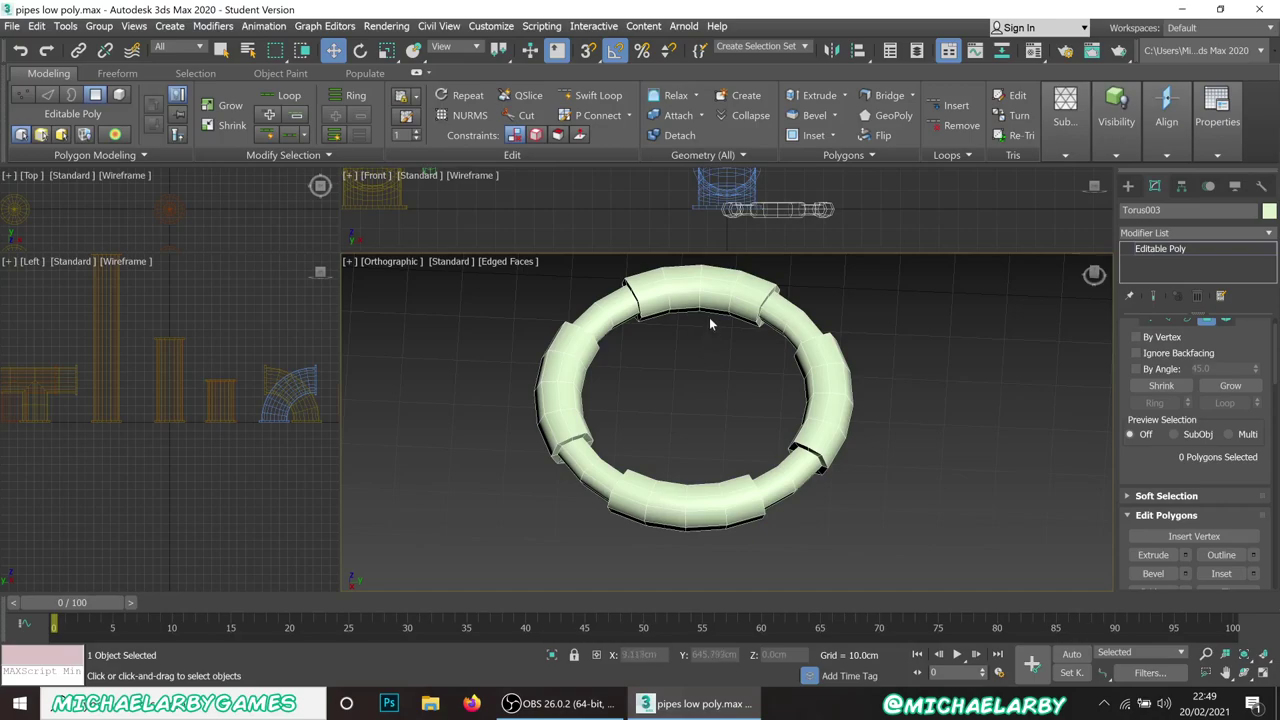
{"action": "mouse_move", "coordinate": [709, 347]}
{"action": "middle_mouse_down", "text": "alt"}
{"action": "mouse_move", "coordinate": [679, 337]}
{"action": "mouse_move", "coordinate": [690, 334]}
{"action": "middle_mouse_up", "text": "alt"}
{"action": "left_click", "coordinate": [760, 370]}
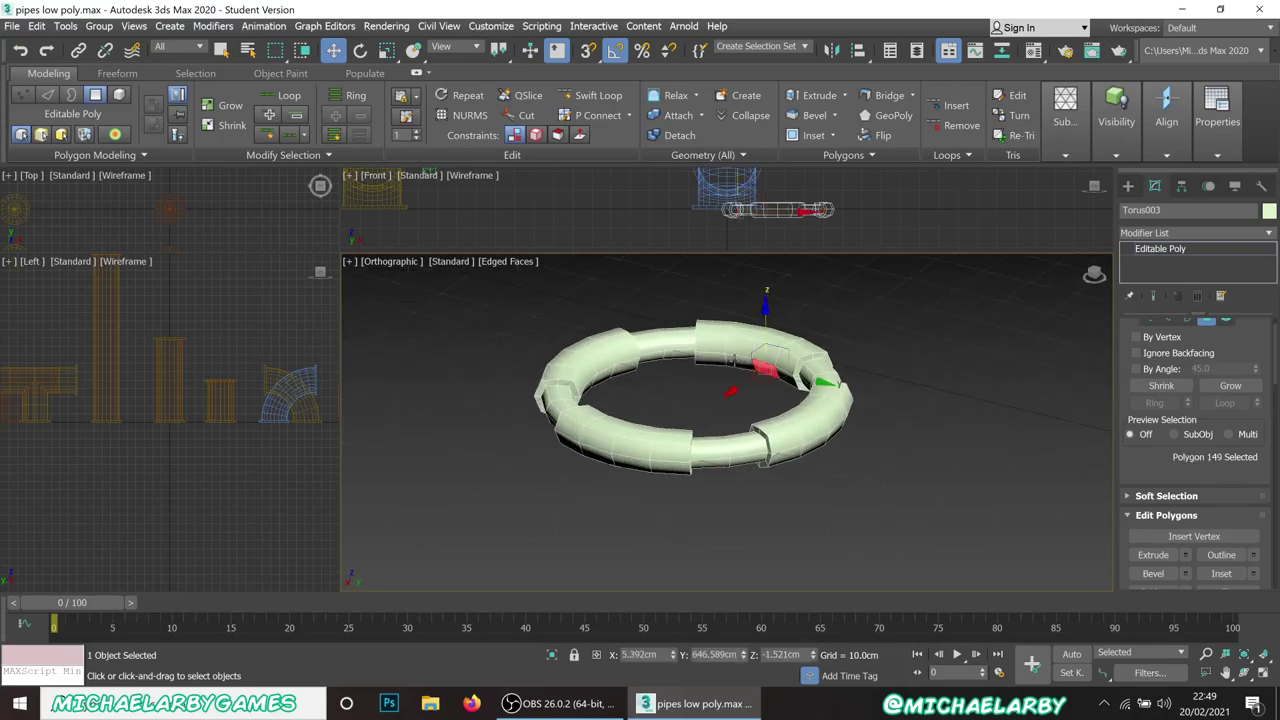
{"action": "left_click", "coordinate": [745, 365], "text": "ctrl"}
{"action": "middle_click_drag", "start_coordinate": [749, 372], "coordinate": [686, 371], "text": "alt"}
{"action": "left_click", "coordinate": [607, 338], "text": "ctrl"}
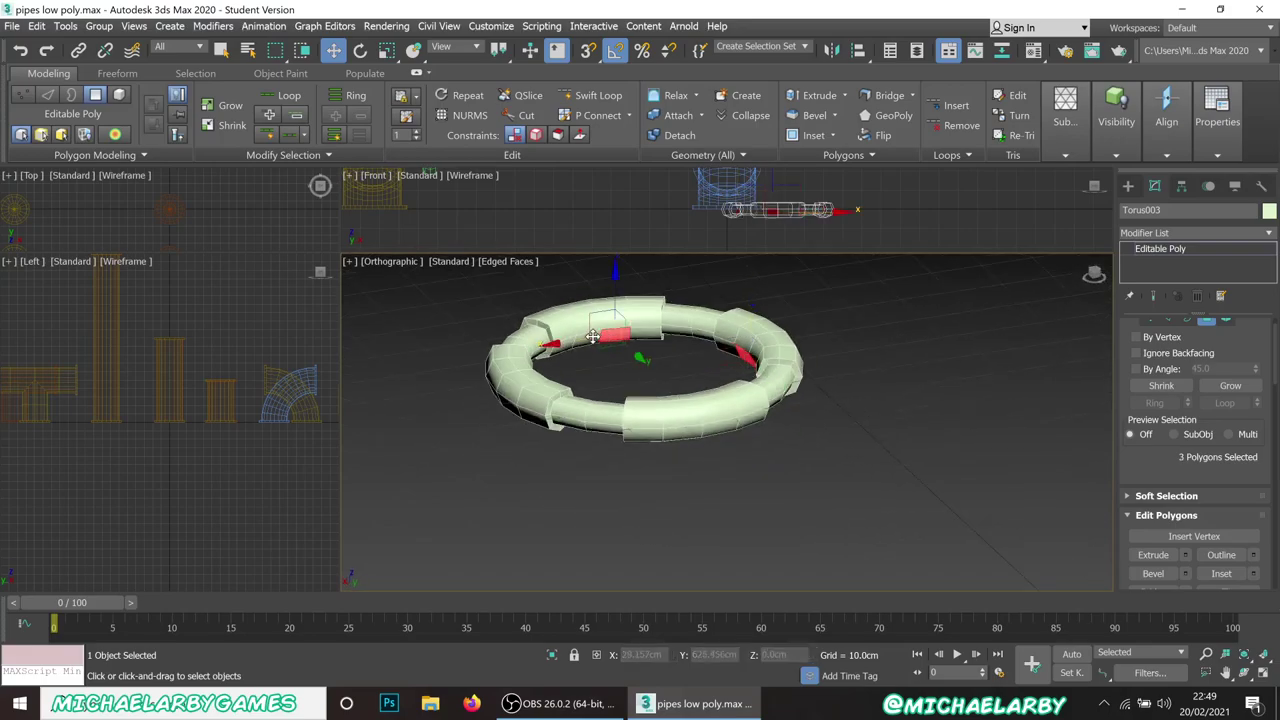
{"action": "left_click", "coordinate": [583, 333], "text": "ctrl"}
Add the two middle inner-side polygons of the remaining two grips to the selection
{"action": "scroll", "coordinate": [714, 365], "scroll_direction": "up", "scroll_amount": 5}
{"action": "middle_click_drag", "start_coordinate": [714, 365], "coordinate": [577, 528]}
{"action": "left_click", "coordinate": [632, 439], "text": "ctrl"}
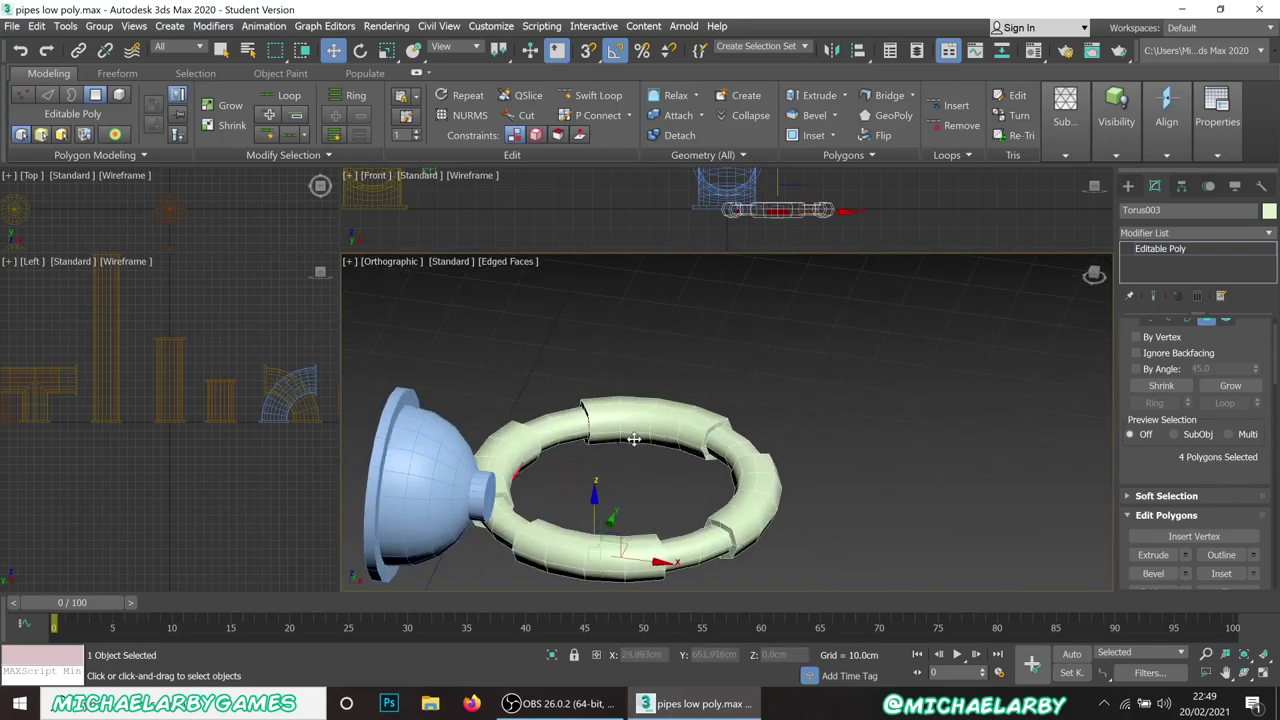
{"action": "left_click", "coordinate": [660, 441], "text": "ctrl"}
{"action": "middle_click_drag", "start_coordinate": [616, 432], "coordinate": [601, 433], "text": "alt"}
{"action": "left_click", "coordinate": [588, 418], "text": "ctrl"}
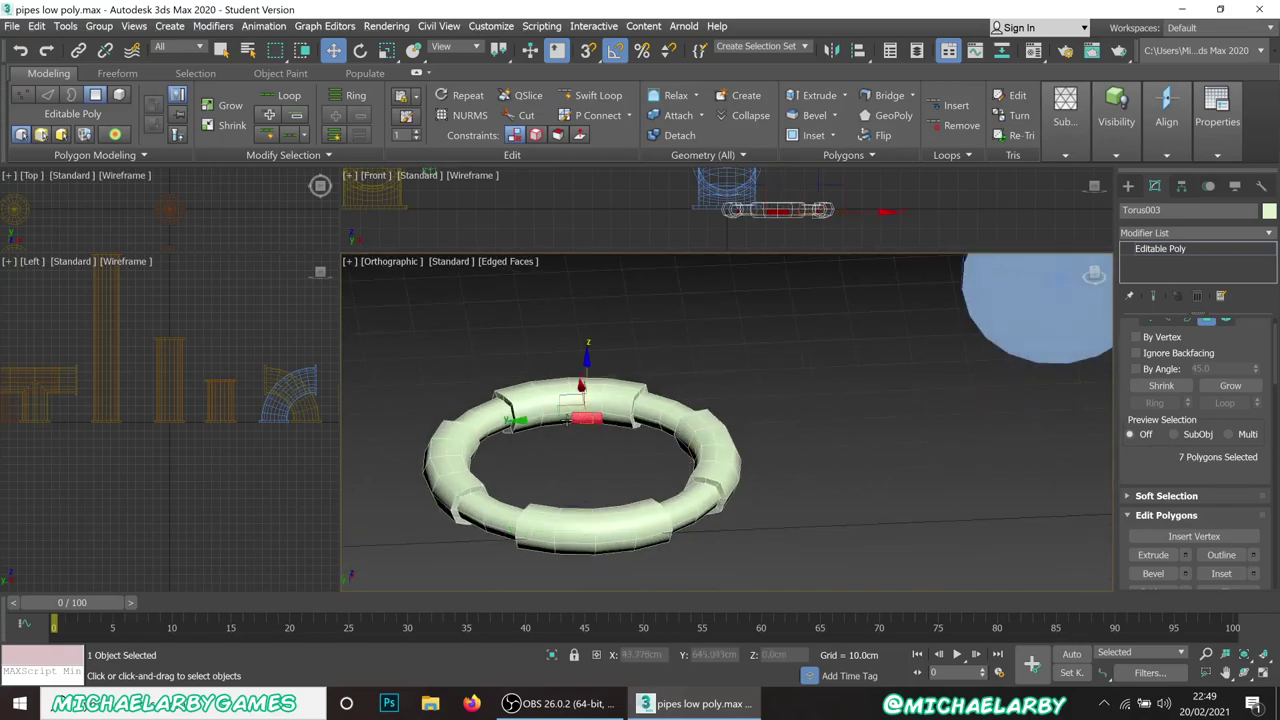
{"action": "left_click", "coordinate": [561, 418], "text": "ctrl"}
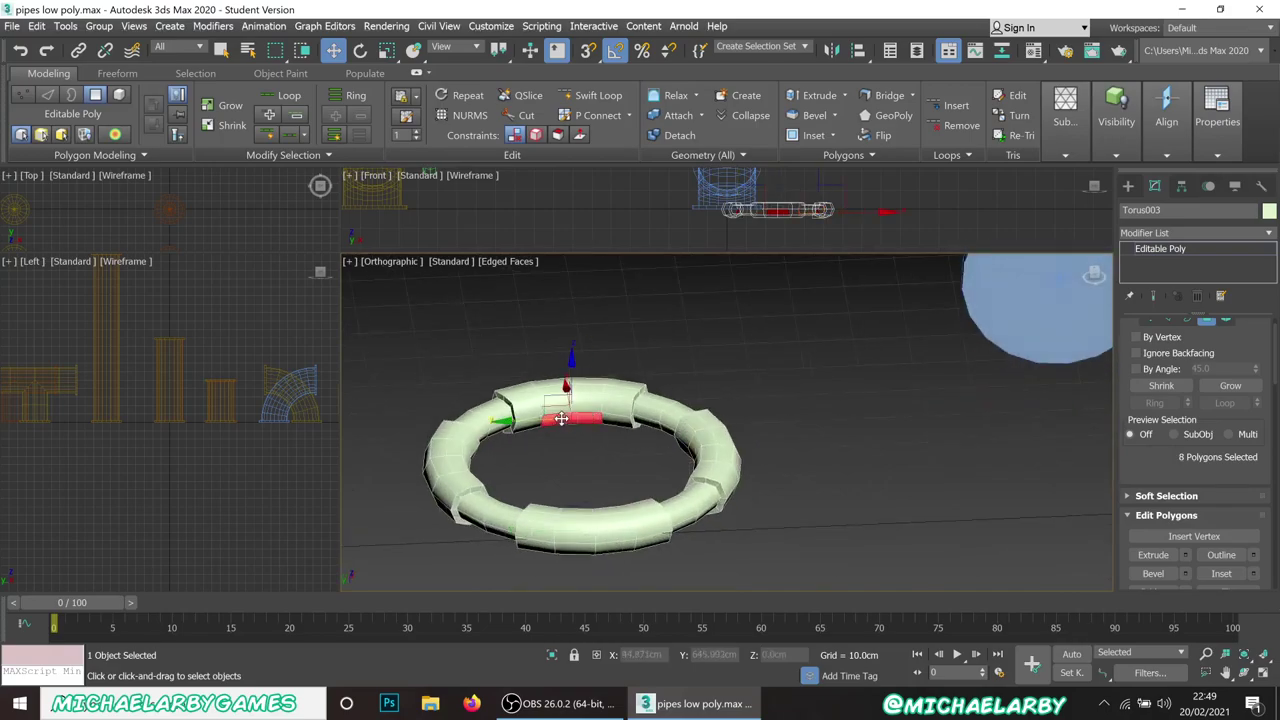
Extrude the selected inner polygons about 16.9 cm toward the wheel's centre to form four spokes
{"action": "left_click", "coordinate": [1185, 554]}
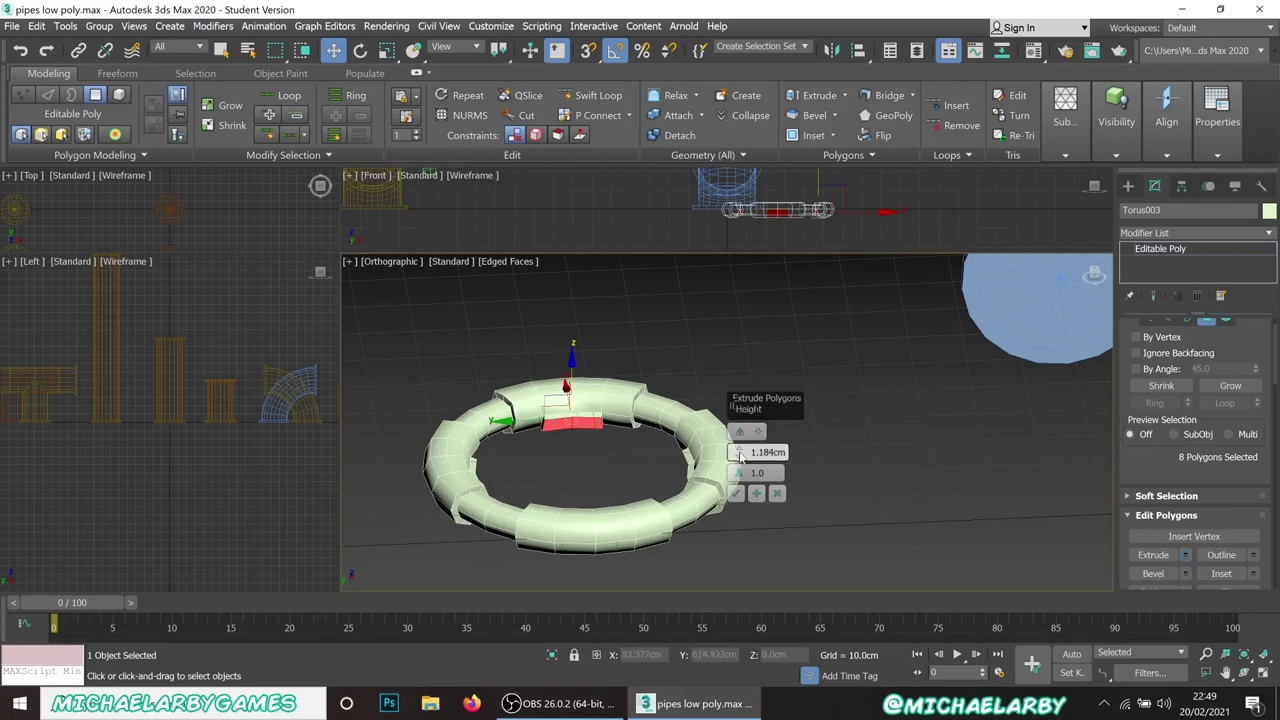
{"action": "left_click_drag", "start_coordinate": [740, 452], "coordinate": [722, 355]}
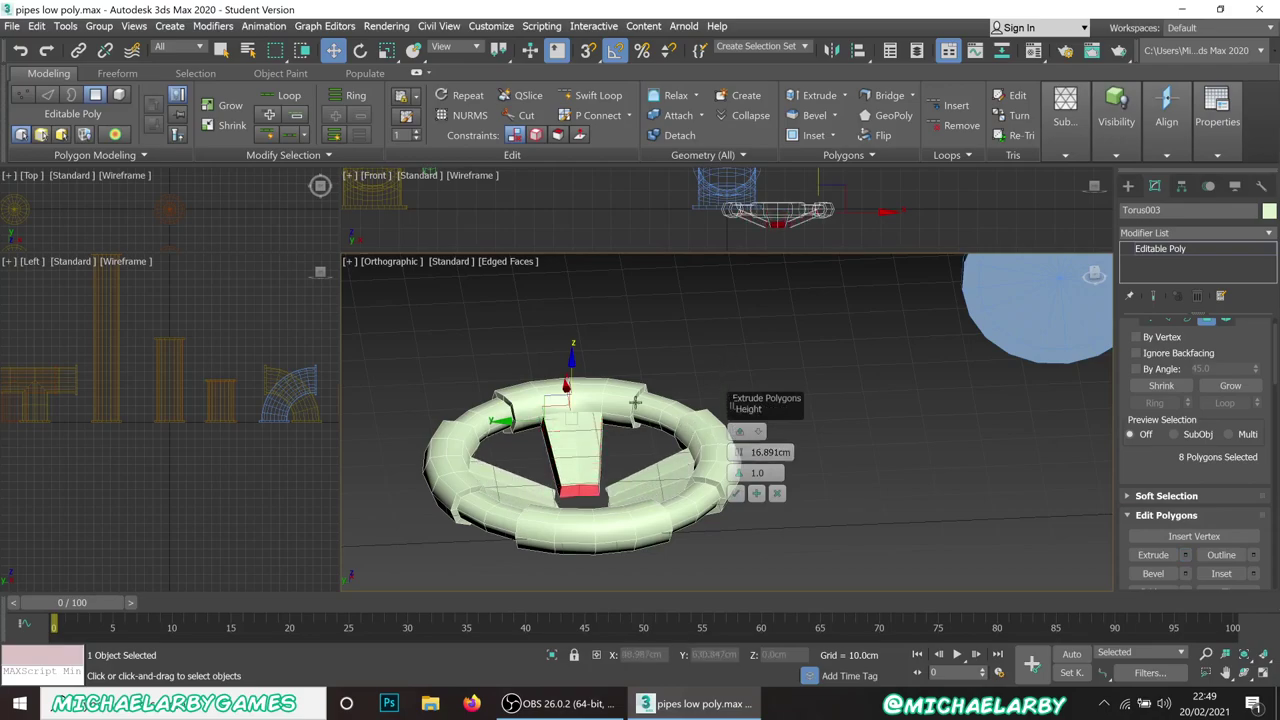
{"action": "middle_click_drag", "start_coordinate": [632, 402], "coordinate": [778, 402], "text": "alt"}
{"action": "scroll", "coordinate": [623, 450], "scroll_direction": "up", "scroll_amount": 4}
{"action": "scroll", "coordinate": [613, 458], "scroll_direction": "down", "scroll_amount": 4}
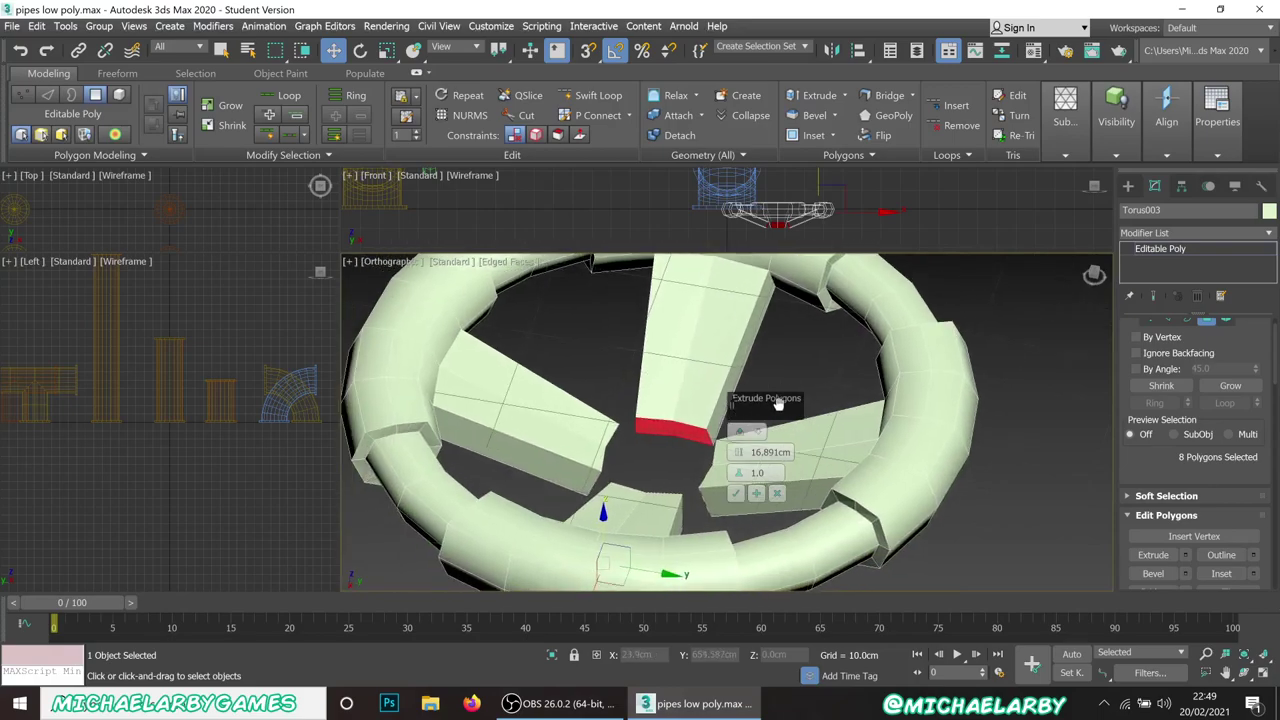
{"action": "left_click", "coordinate": [735, 494]}
{"action": "scroll", "coordinate": [643, 449], "scroll_direction": "down", "scroll_amount": 4}
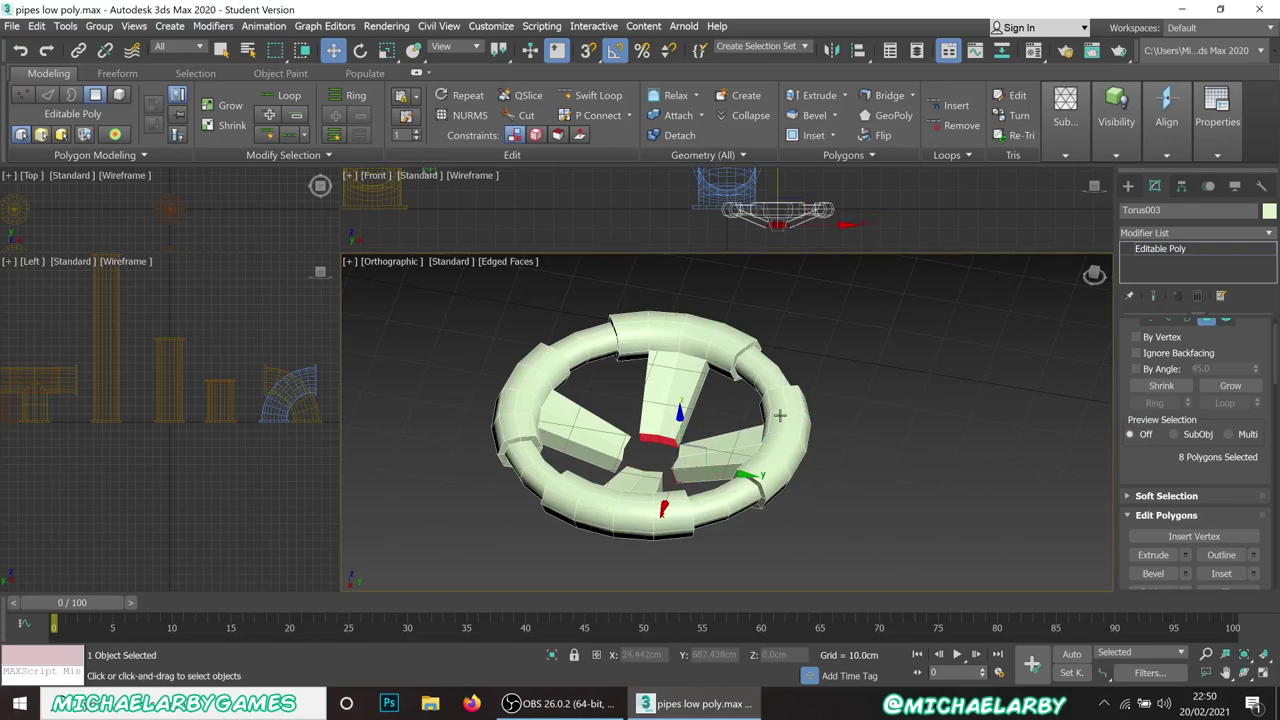
Clear the polygon selection and switch the orthographic view of the handwheel to perspective
{"action": "left_click", "coordinate": [897, 392]}
{"action": "key", "text": "p"}
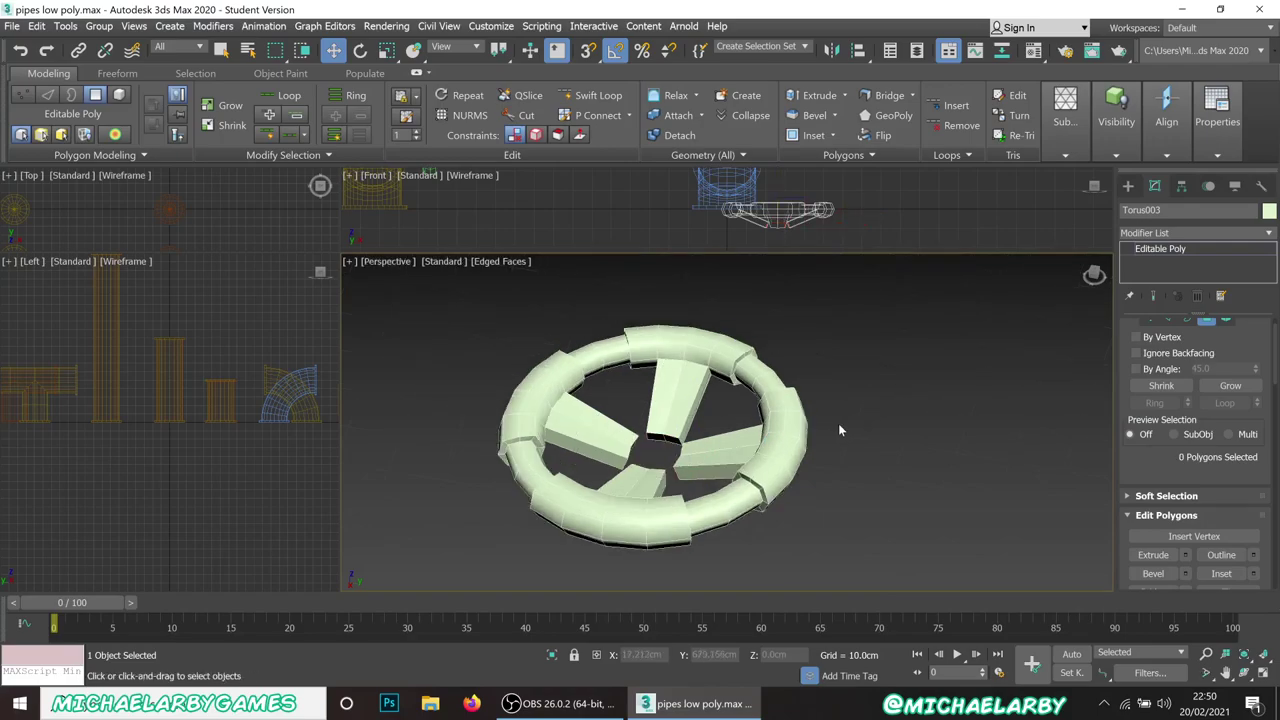
{"action": "key", "text": "ctrl+shift+z"}
{"action": "key", "text": "z"}
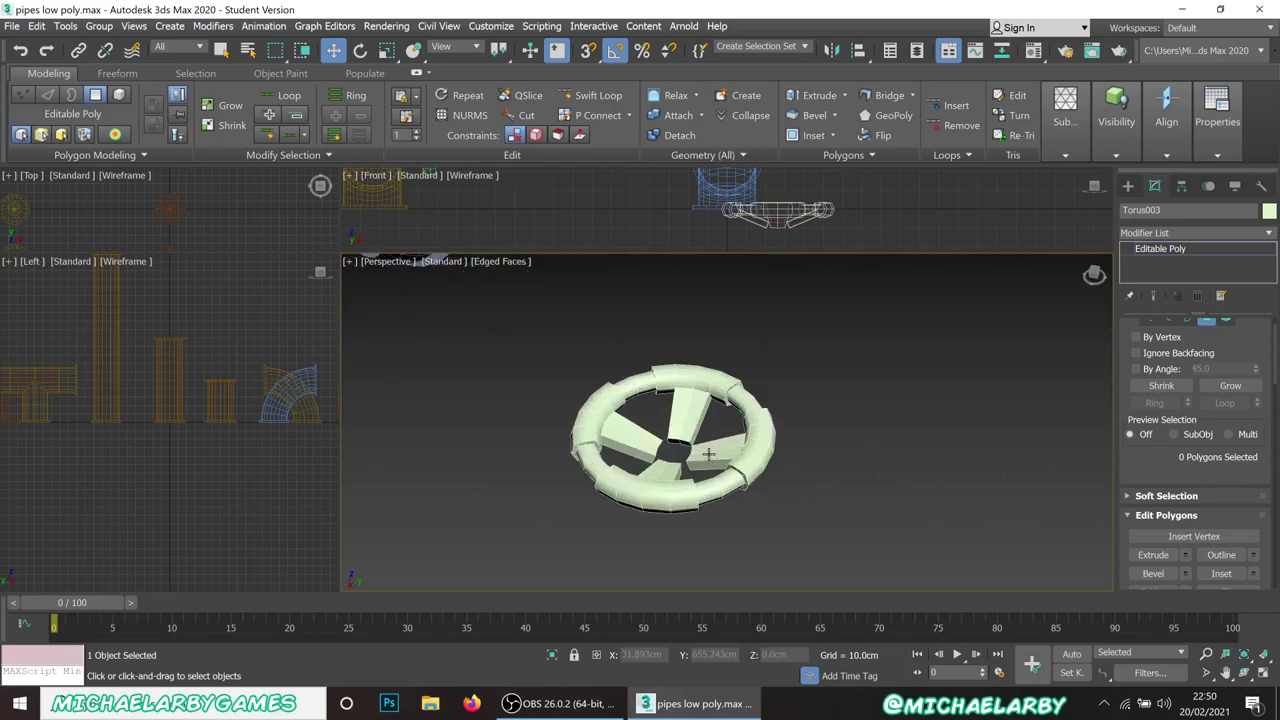
Try to bridge the facing vertical corner edges at the inner ends of two neighbouring spokes
{"action": "scroll", "coordinate": [662, 461], "scroll_direction": "up", "scroll_amount": 5}
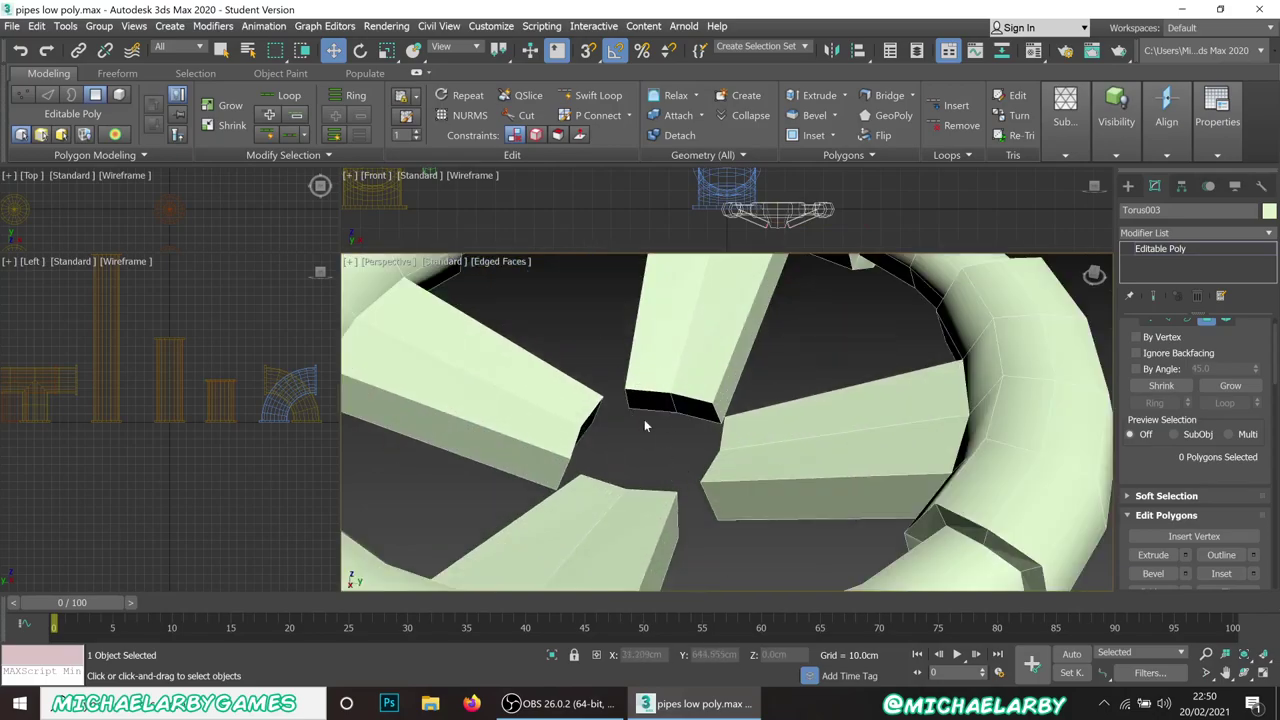
{"action": "scroll", "coordinate": [710, 500], "scroll_direction": "down", "scroll_amount": 2}
{"action": "scroll", "coordinate": [650, 415], "scroll_direction": "up", "scroll_amount": 4}
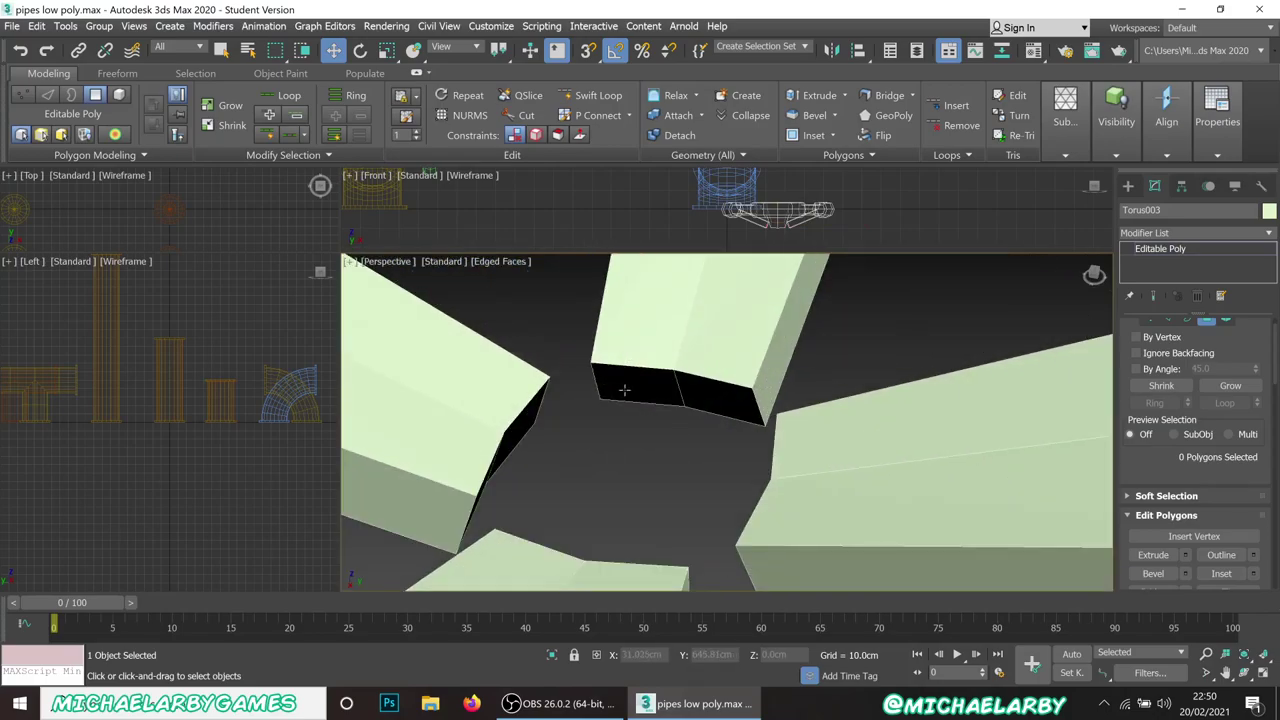
{"action": "scroll", "coordinate": [1180, 360], "scroll_direction": "up", "scroll_amount": 2}
{"action": "left_click", "coordinate": [1169, 349]}
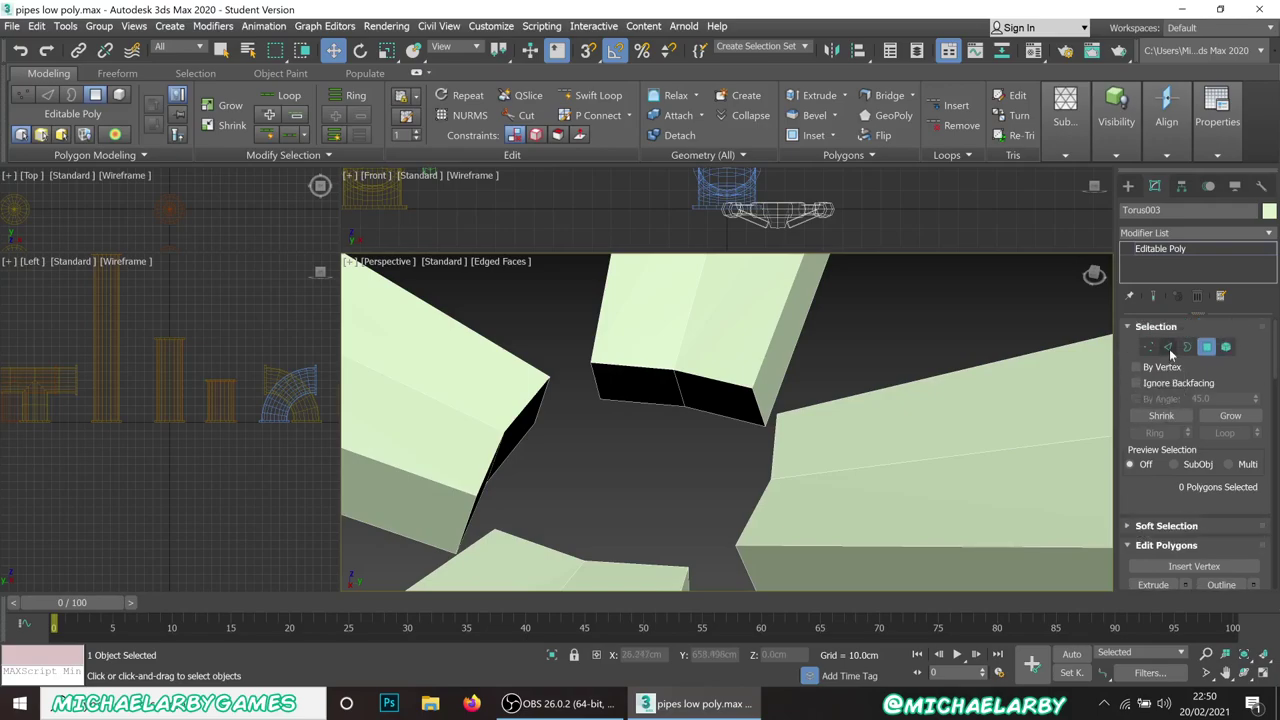
{"action": "left_click", "coordinate": [595, 384]}
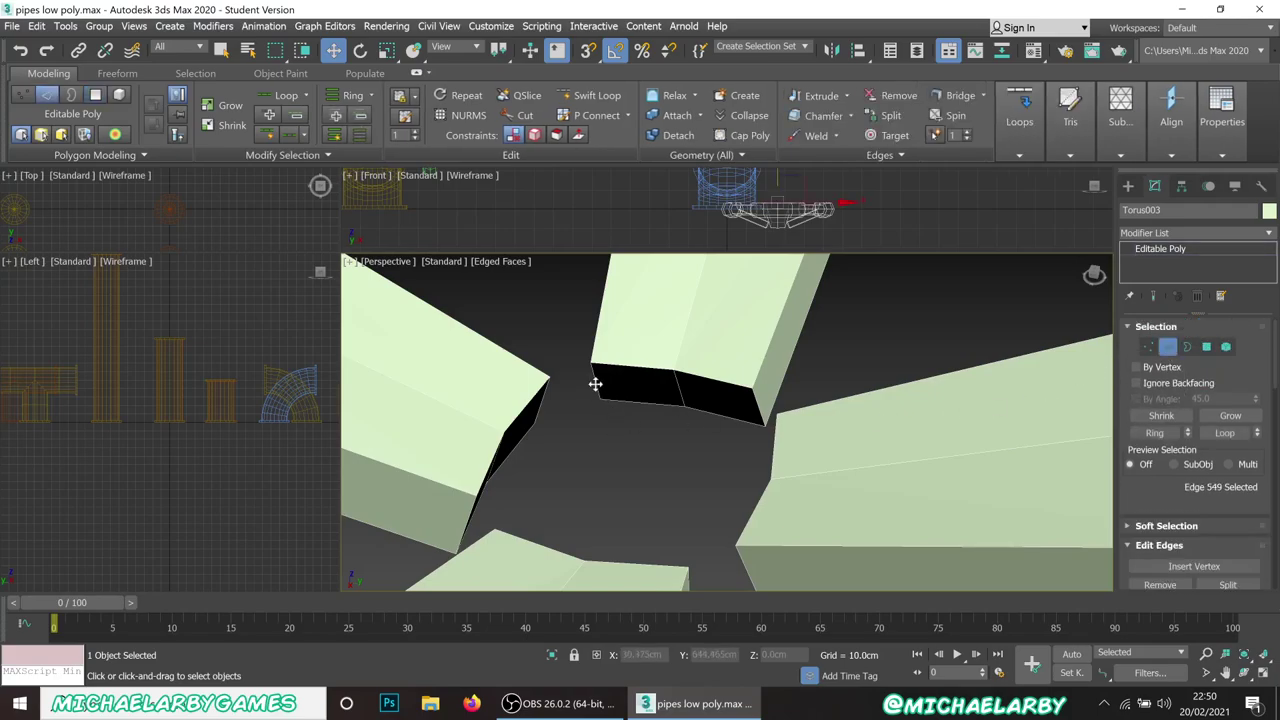
{"action": "left_click", "coordinate": [538, 407], "text": "ctrl"}
{"action": "scroll", "coordinate": [1181, 585], "scroll_direction": "down", "scroll_amount": 3}
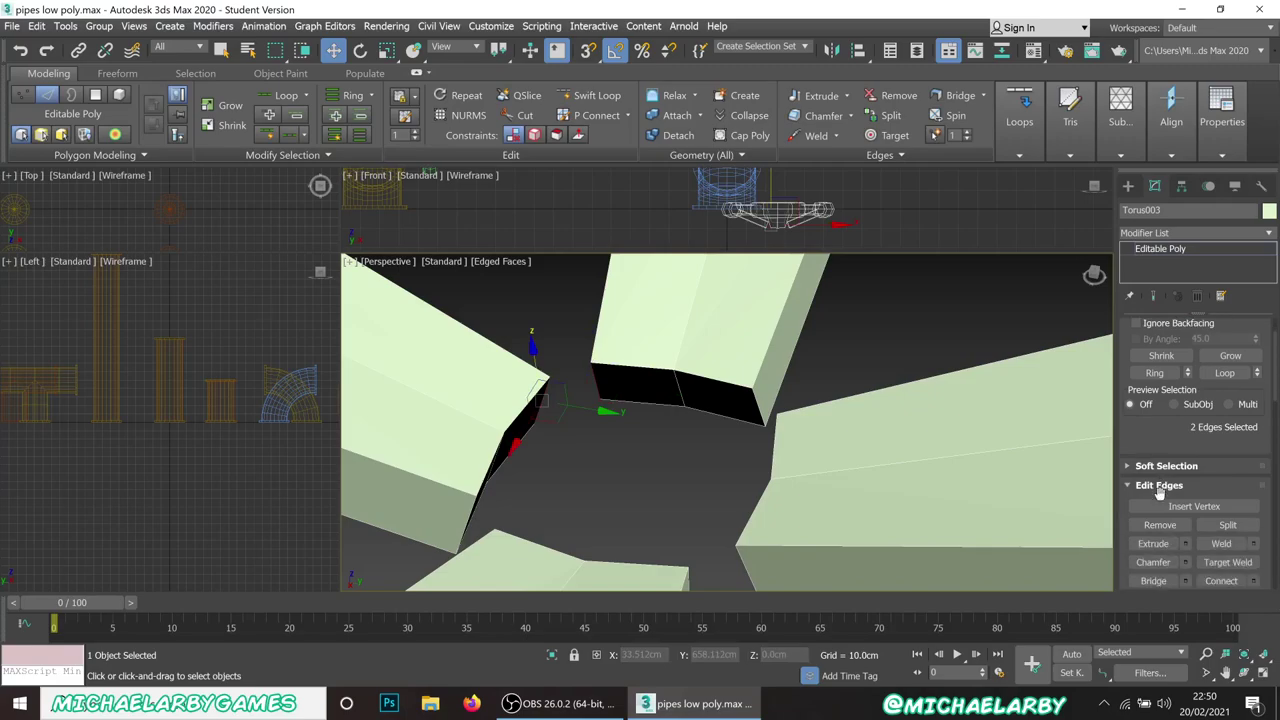
{"action": "left_click", "coordinate": [1154, 531]}
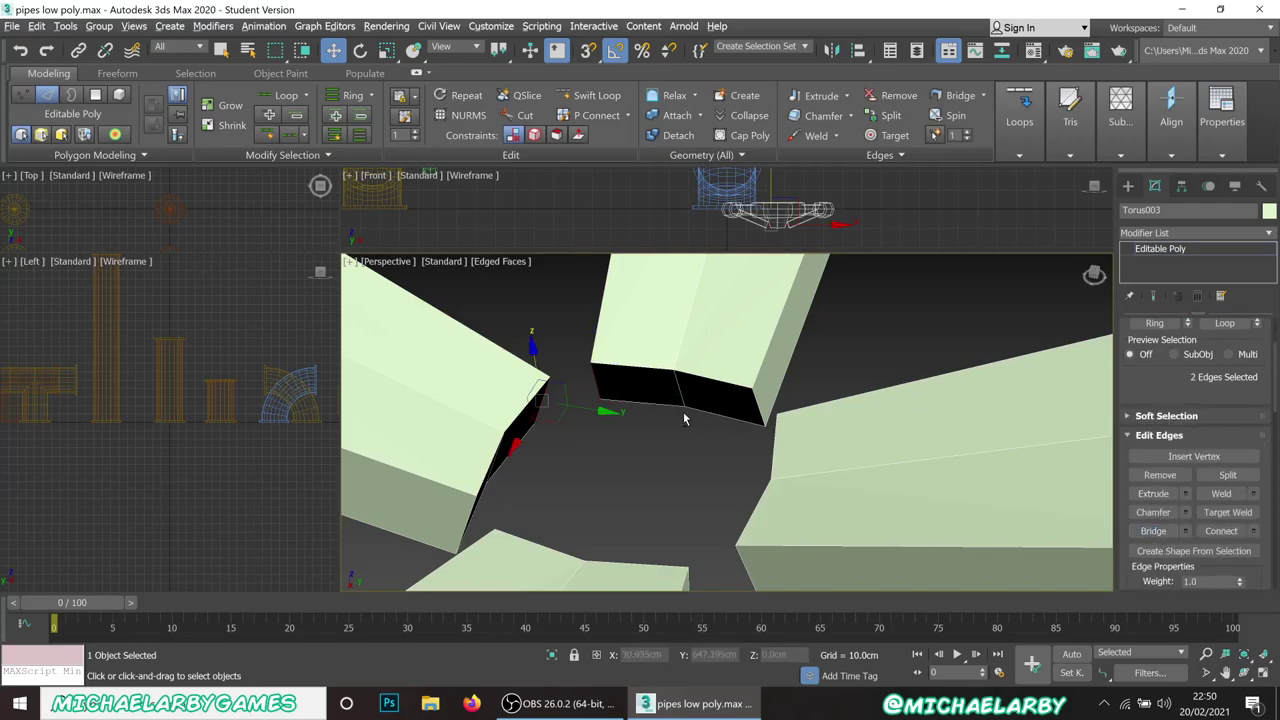
{"action": "middle_click_drag", "start_coordinate": [683, 411], "coordinate": [796, 391], "text": "alt"}
{"action": "left_click", "coordinate": [1153, 530]}
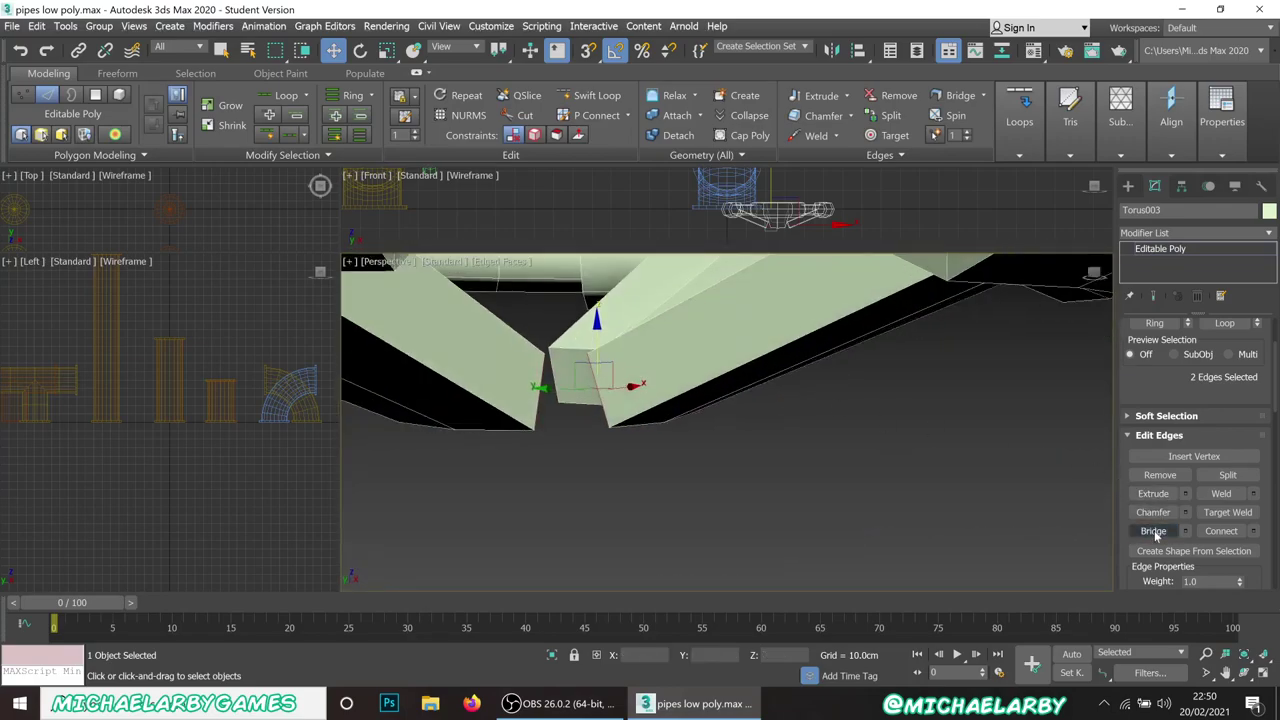
{"action": "left_click", "coordinate": [1153, 530]}
Try to bridge the facing inner corner edges of another pair of neighbouring spokes
{"action": "middle_click_drag", "start_coordinate": [716, 373], "coordinate": [640, 380], "text": "alt"}
{"action": "left_click", "coordinate": [681, 399]}
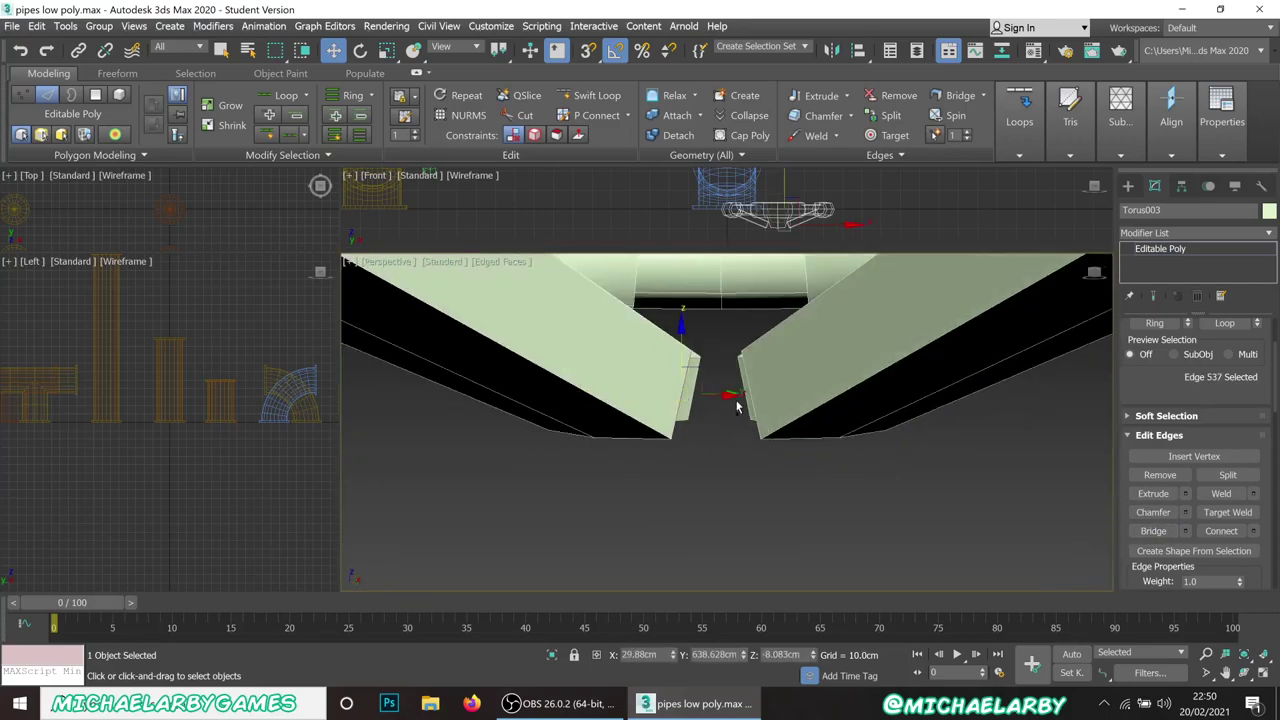
{"action": "left_click", "coordinate": [756, 410], "text": "ctrl"}
{"action": "left_click", "coordinate": [1155, 531]}
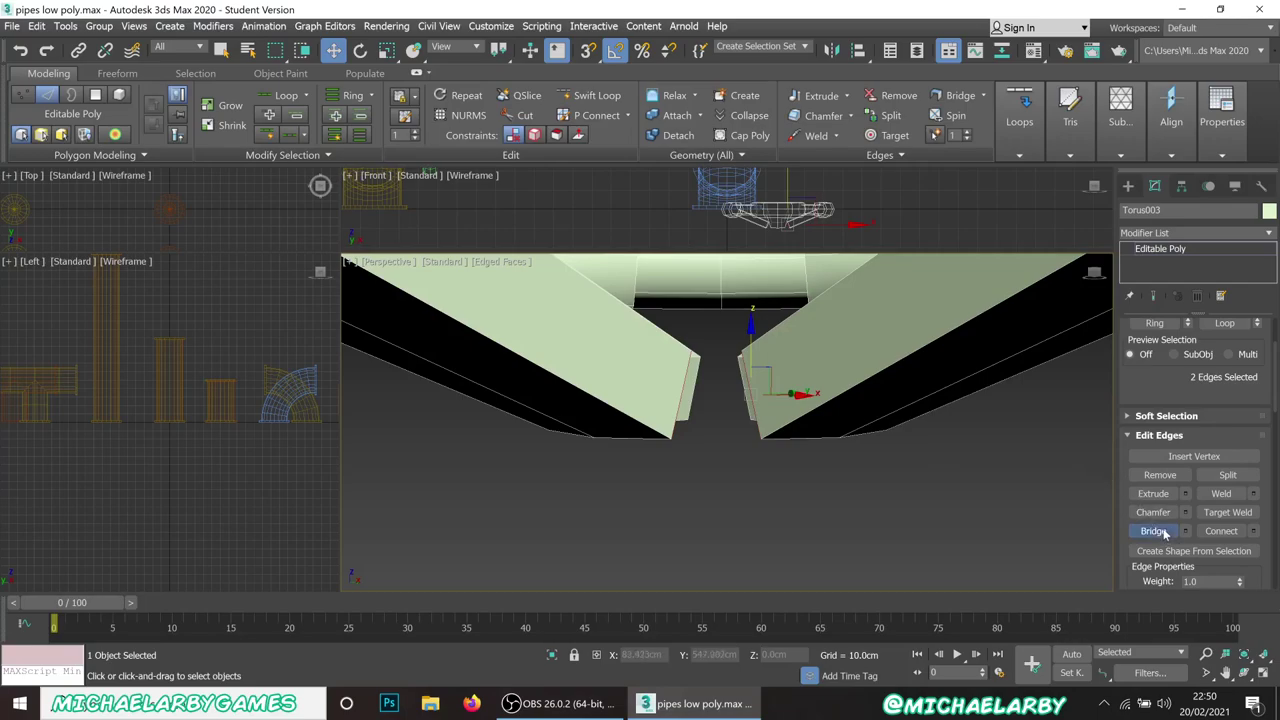
{"action": "middle_click_drag", "start_coordinate": [815, 436], "coordinate": [934, 463], "text": "alt"}
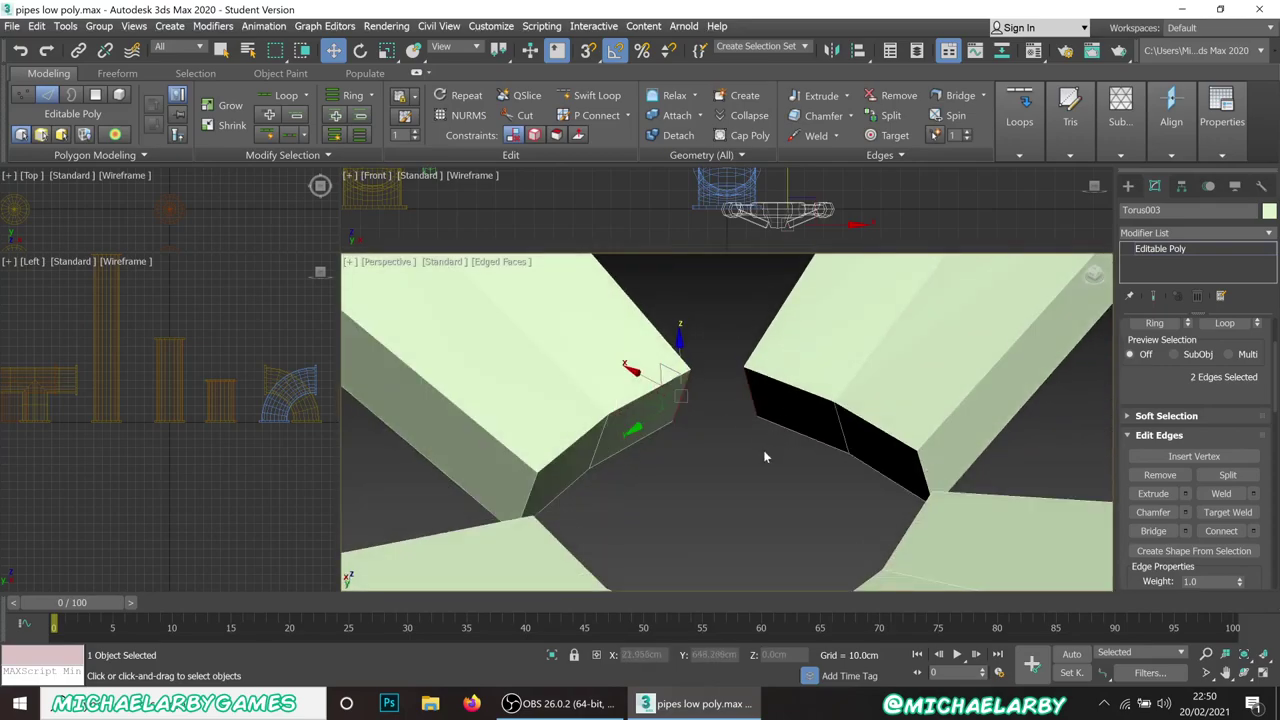
Delete the eight polygons that close the inner ends of the four spokes
{"action": "key", "text": "4"}
{"action": "left_click", "coordinate": [790, 420]}
{"action": "left_click", "coordinate": [641, 431], "text": "ctrl"}
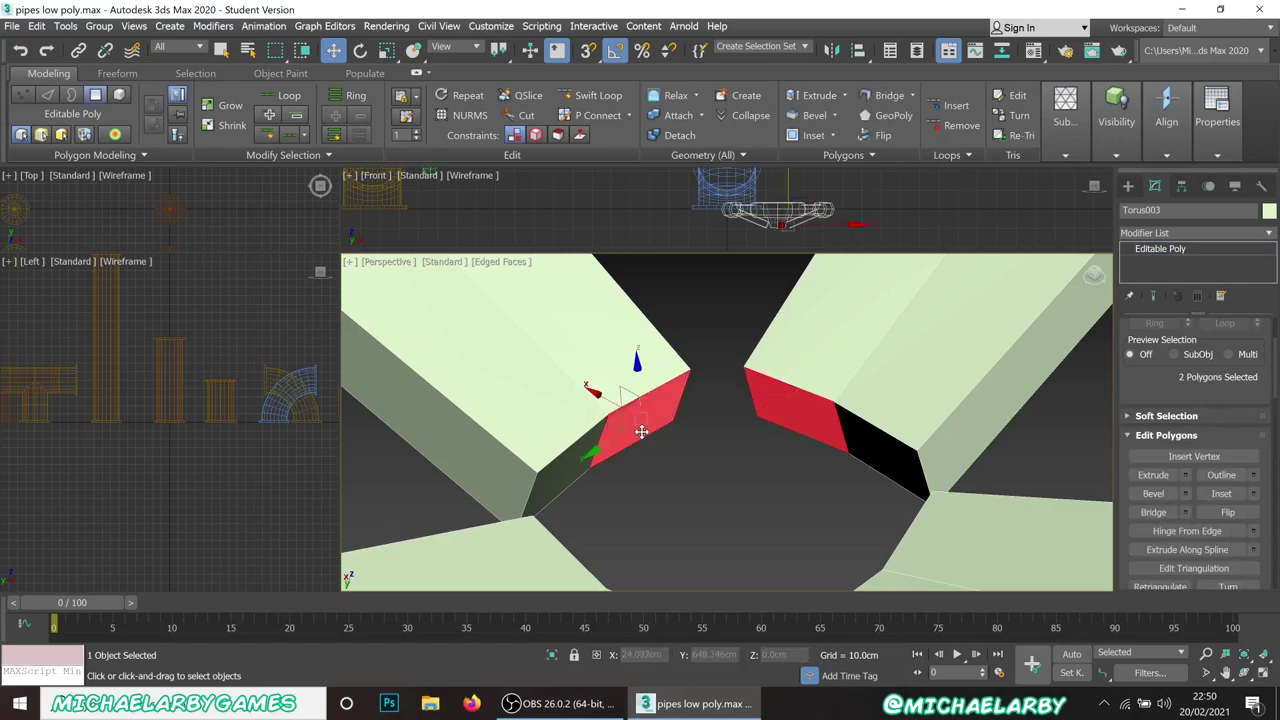
{"action": "left_click", "coordinate": [590, 453], "text": "ctrl"}
{"action": "left_click", "coordinate": [890, 447], "text": "ctrl"}
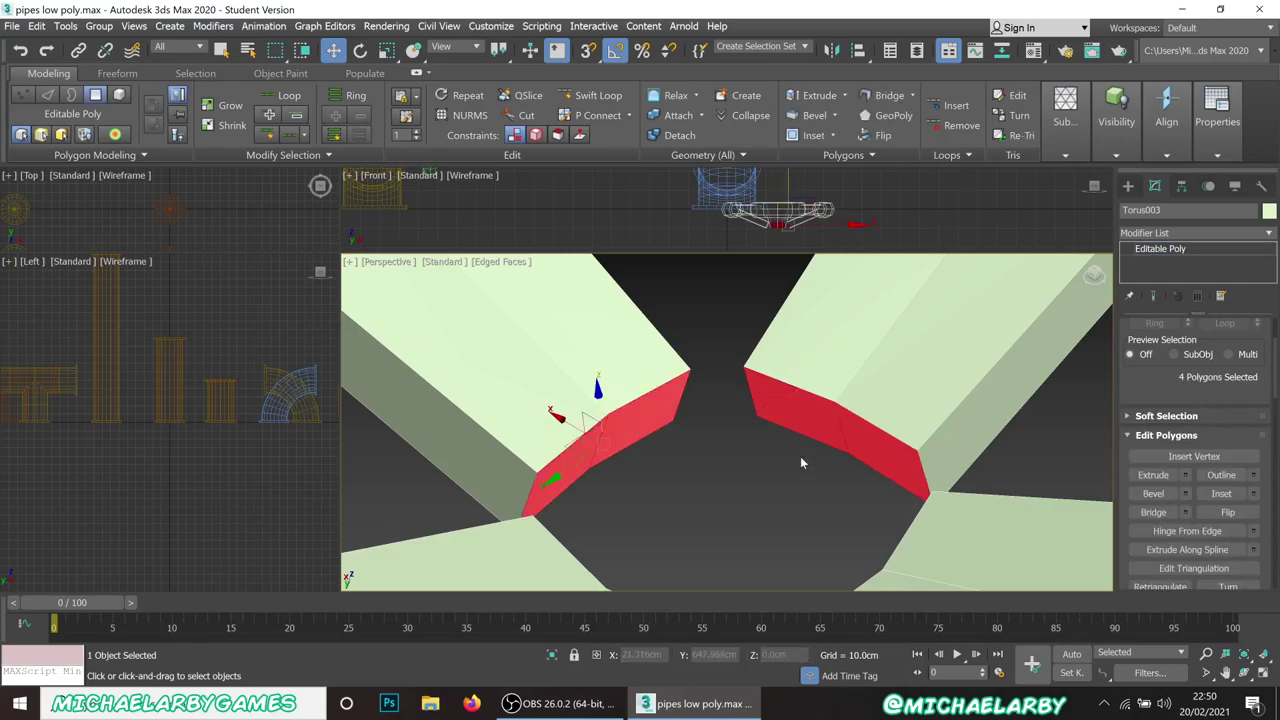
{"action": "middle_click_drag", "start_coordinate": [800, 460], "coordinate": [804, 398], "text": "alt"}
{"action": "left_click", "coordinate": [705, 368], "text": "ctrl"}
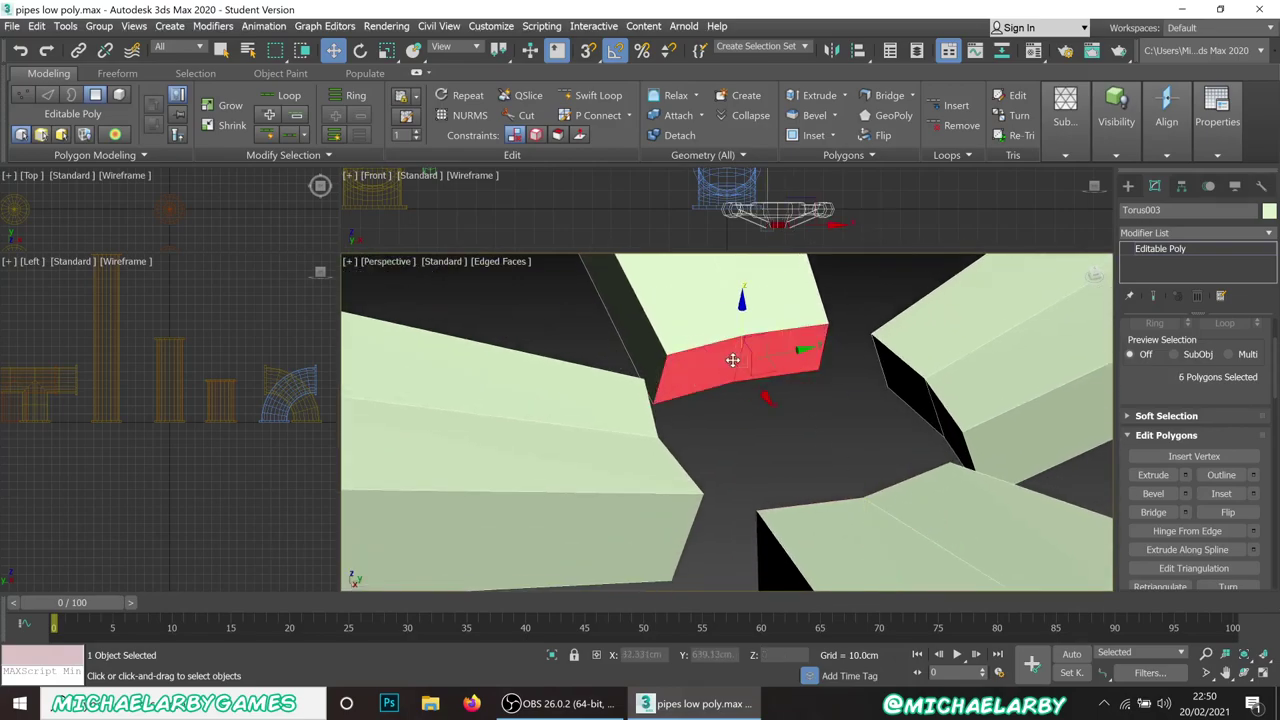
{"action": "middle_click_drag", "start_coordinate": [800, 348], "coordinate": [855, 406], "text": "alt"}
{"action": "left_click", "coordinate": [839, 347], "text": "ctrl"}
{"action": "left_click", "coordinate": [767, 344], "text": "ctrl"}
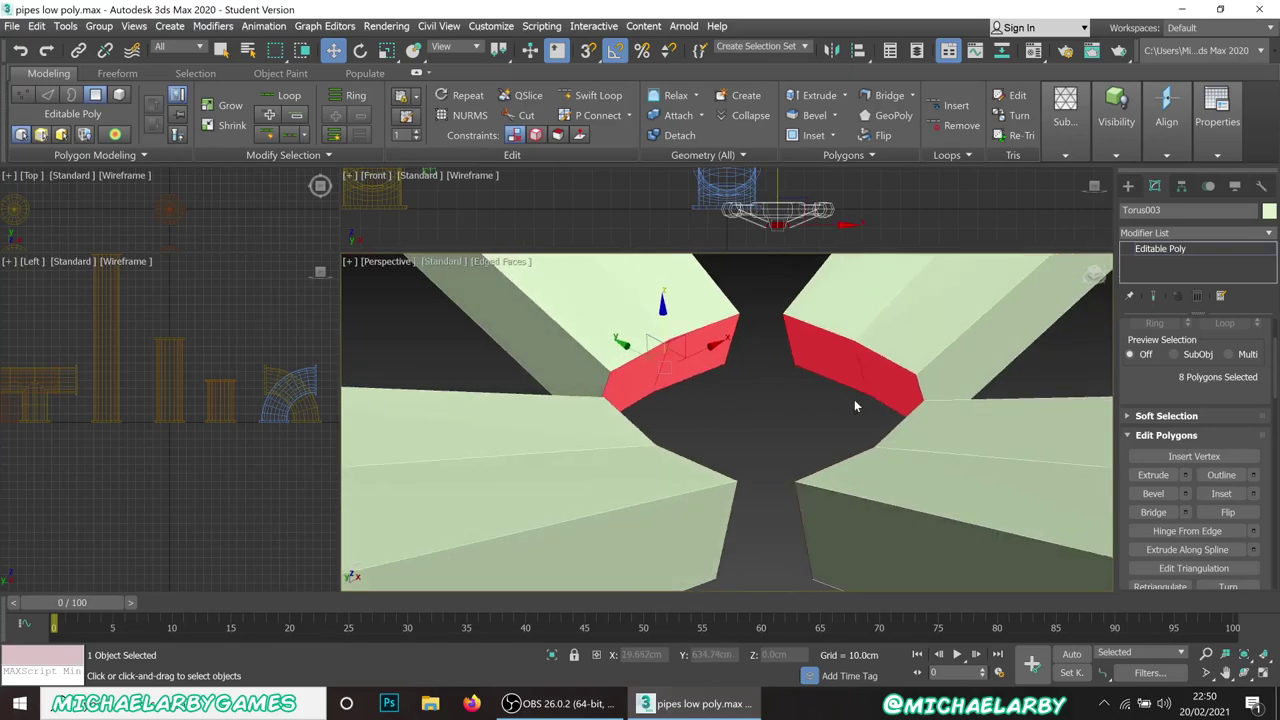
{"action": "key", "text": "Delete"}
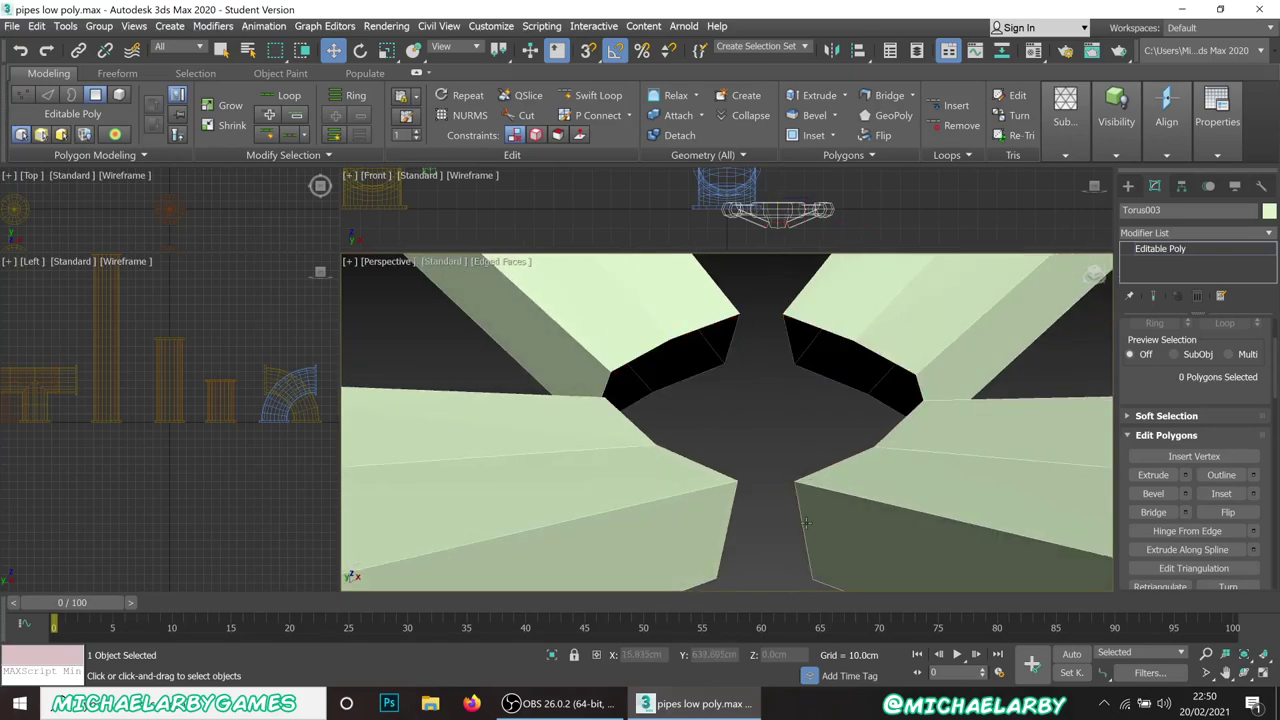
Bridge the facing vertical corner edges of the two nearest spokes to close the first gap around the hub
{"action": "scroll", "coordinate": [1167, 369], "scroll_direction": "up", "scroll_amount": 3}
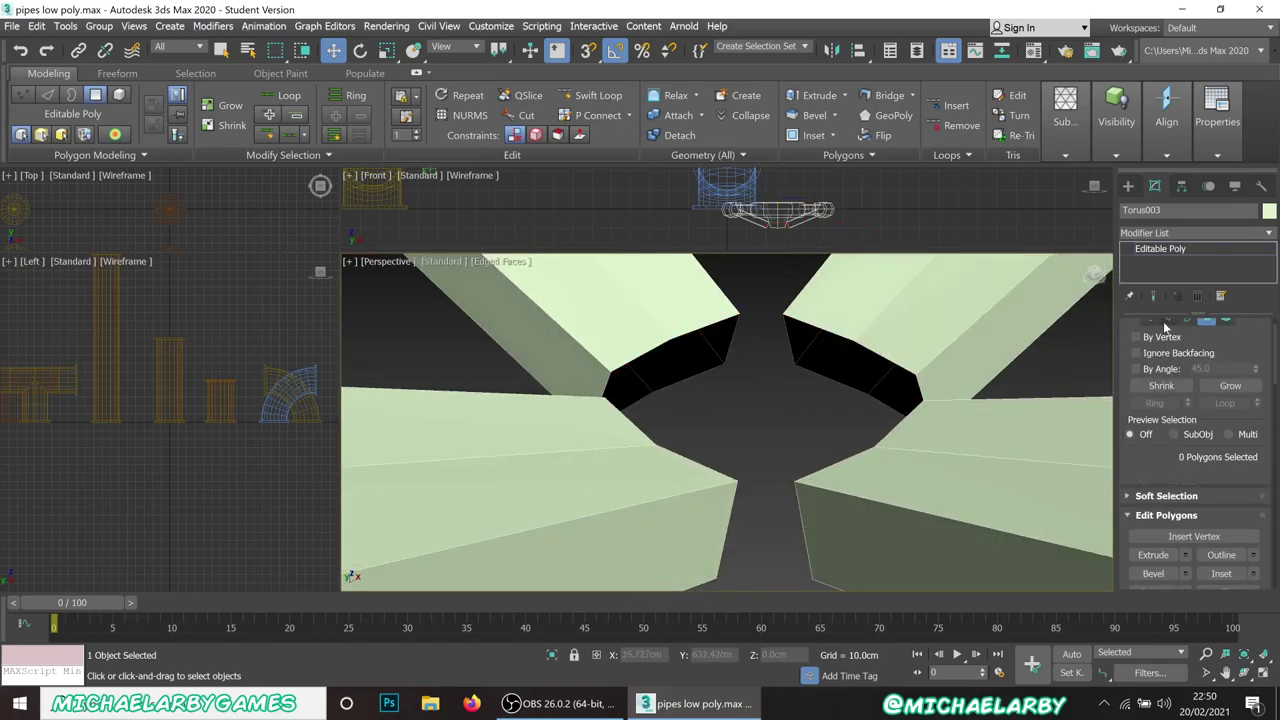
{"action": "left_click", "coordinate": [1166, 347]}
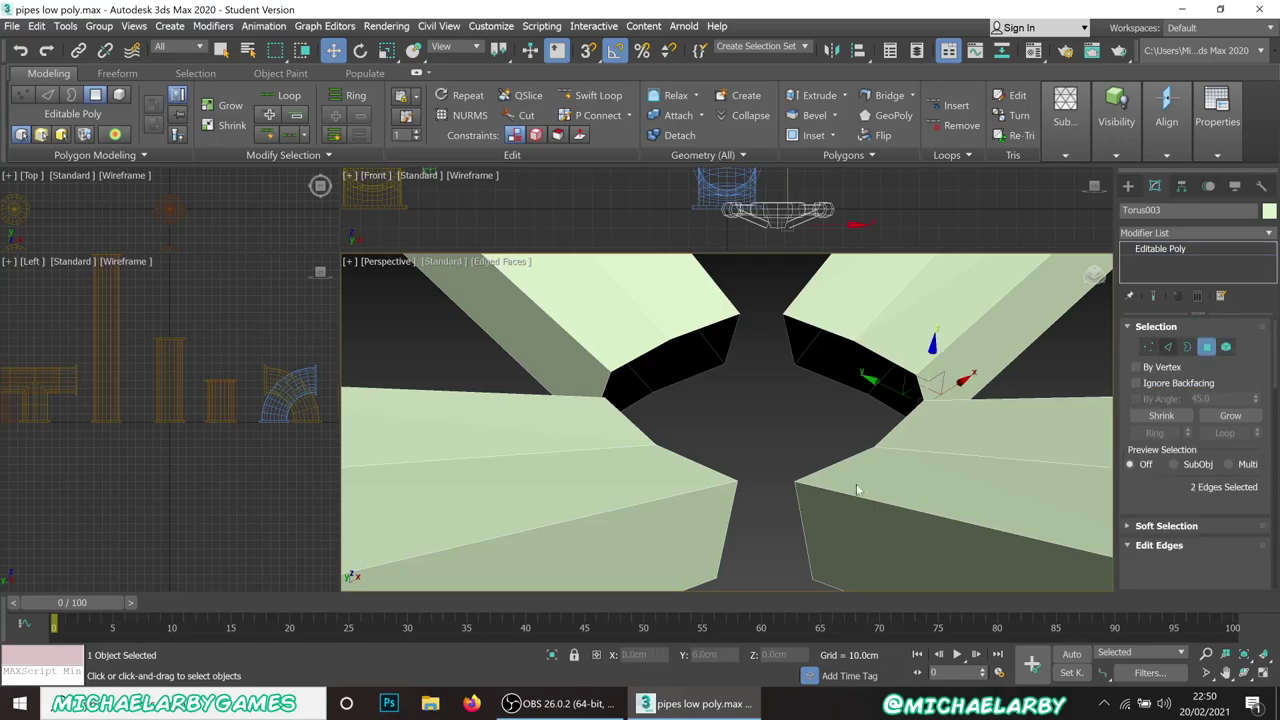
{"action": "left_click", "coordinate": [793, 525]}
{"action": "left_click", "coordinate": [730, 530]}
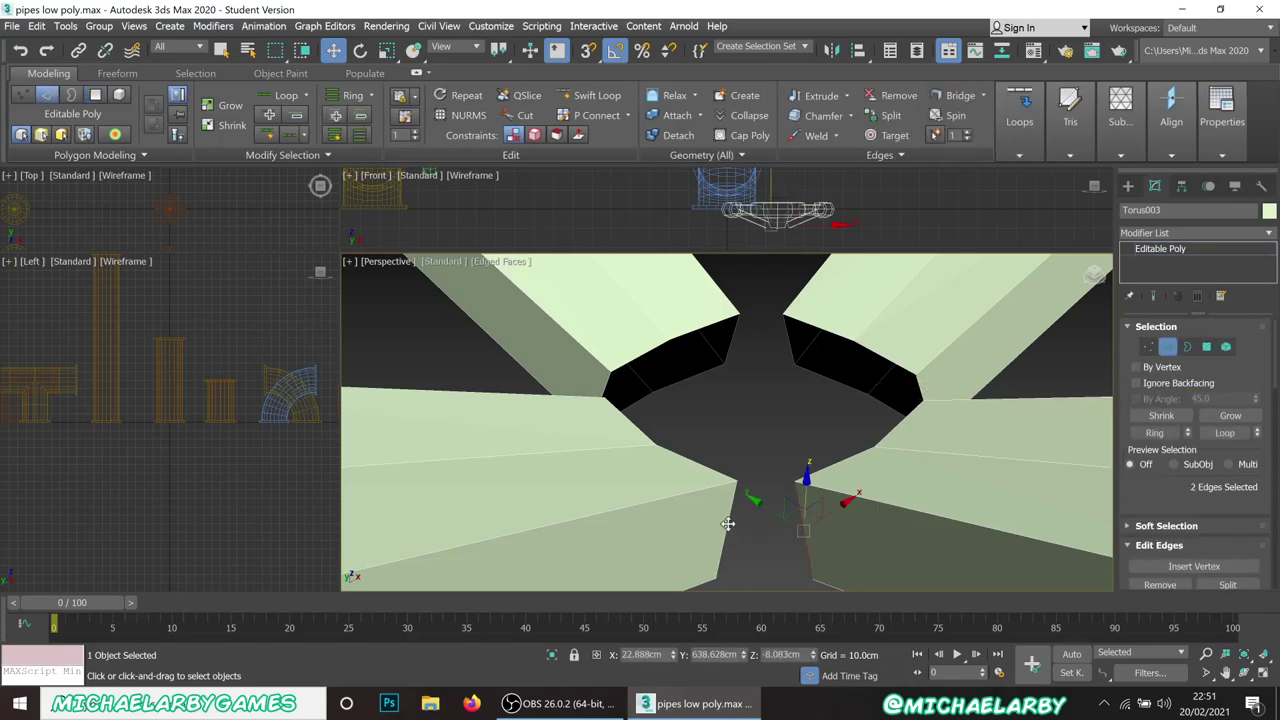
{"action": "scroll", "coordinate": [1160, 480], "scroll_direction": "down", "scroll_amount": 3}
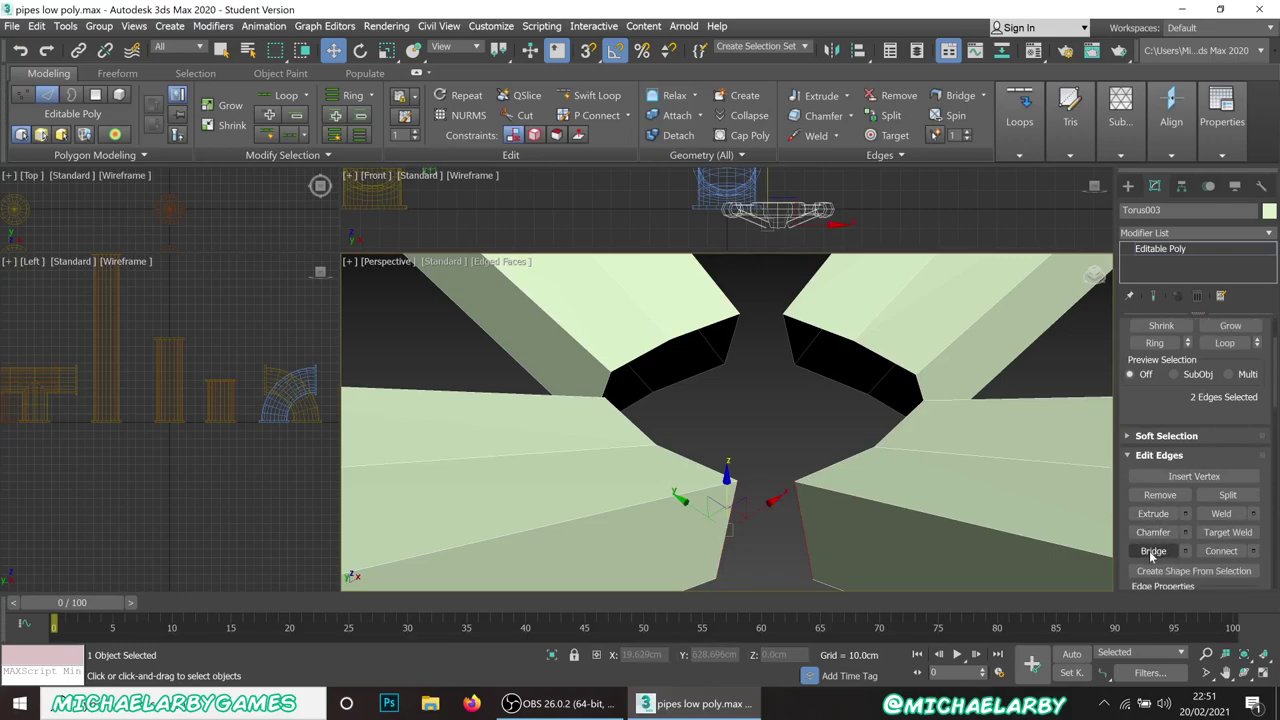
{"action": "left_click", "coordinate": [1153, 551]}
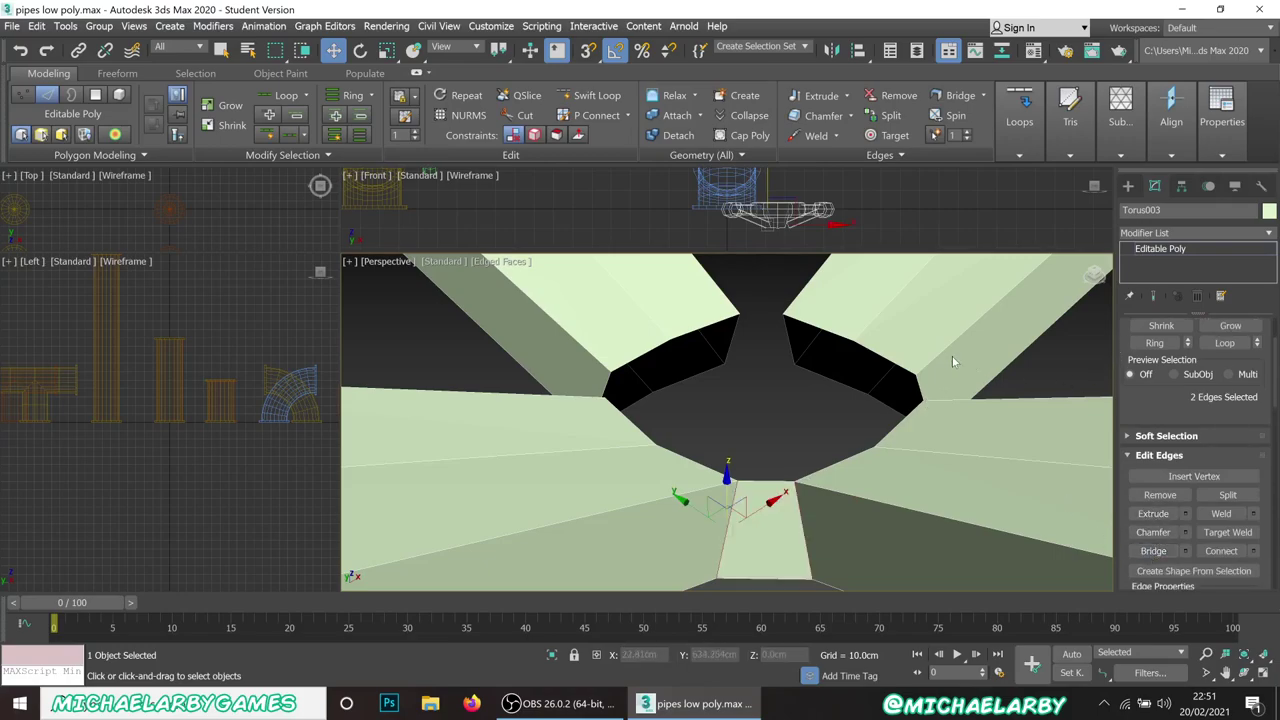
Bridge the facing vertical edges across two more gaps between the inner ends of the spokes
{"action": "left_click", "coordinate": [788, 340]}
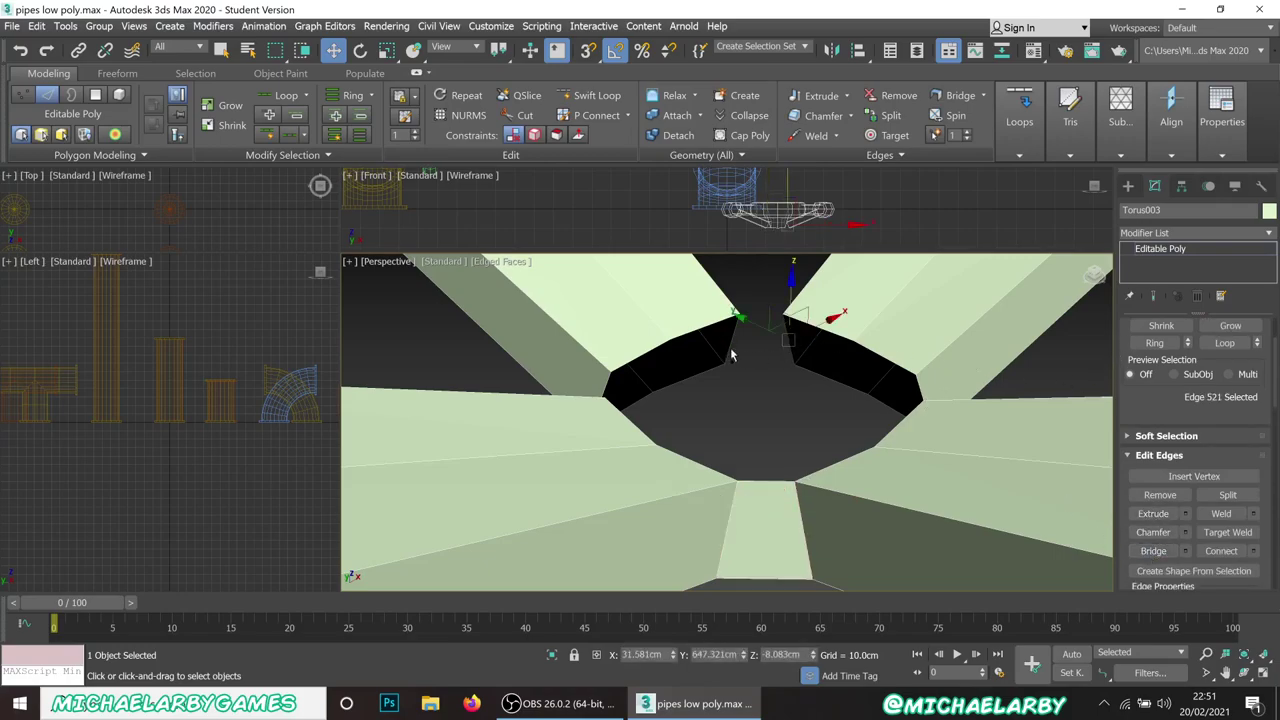
{"action": "left_click", "coordinate": [730, 345], "text": "ctrl"}
{"action": "left_click", "coordinate": [1153, 551]}
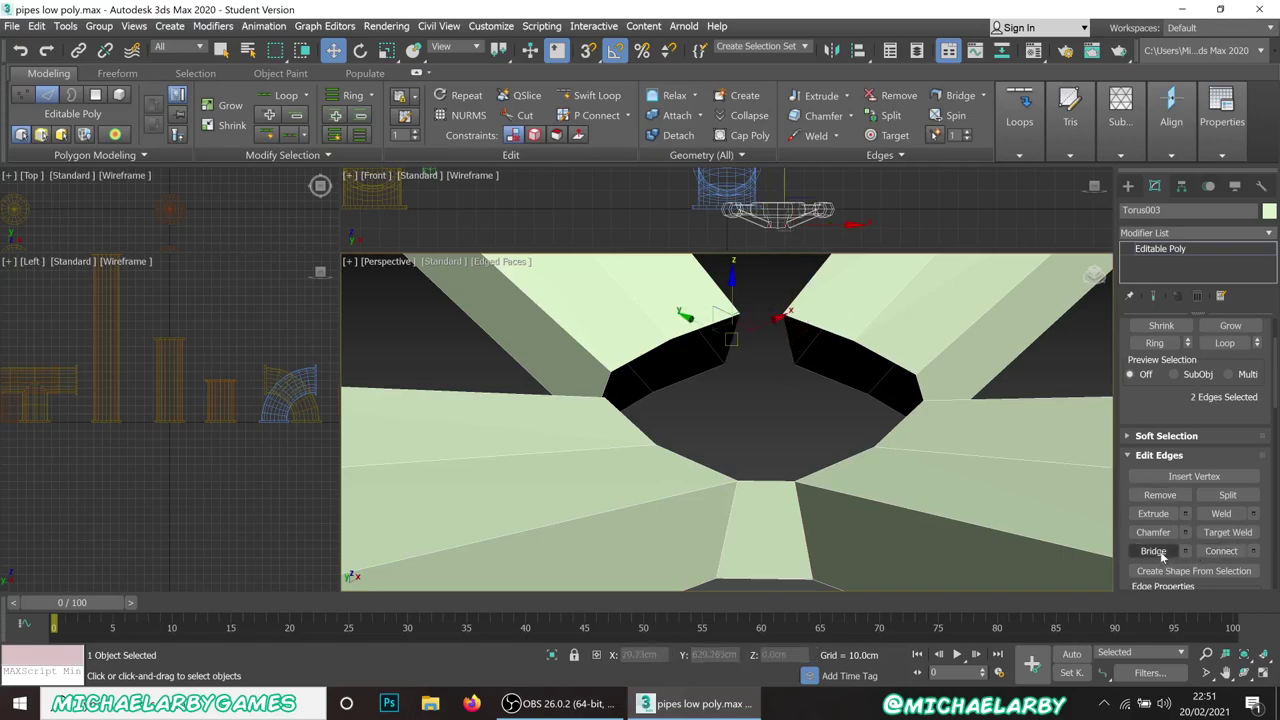
{"action": "middle_click_drag", "start_coordinate": [870, 354], "coordinate": [661, 398], "text": "alt"}
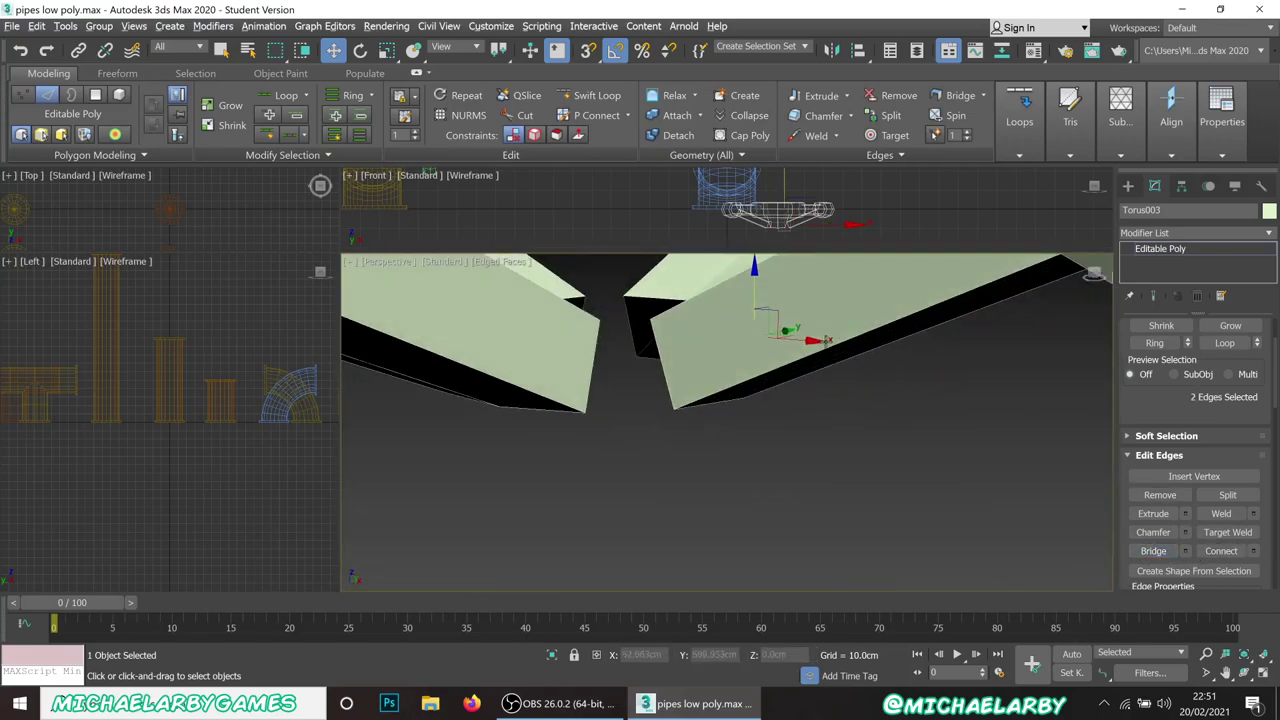
{"action": "left_click", "coordinate": [666, 386]}
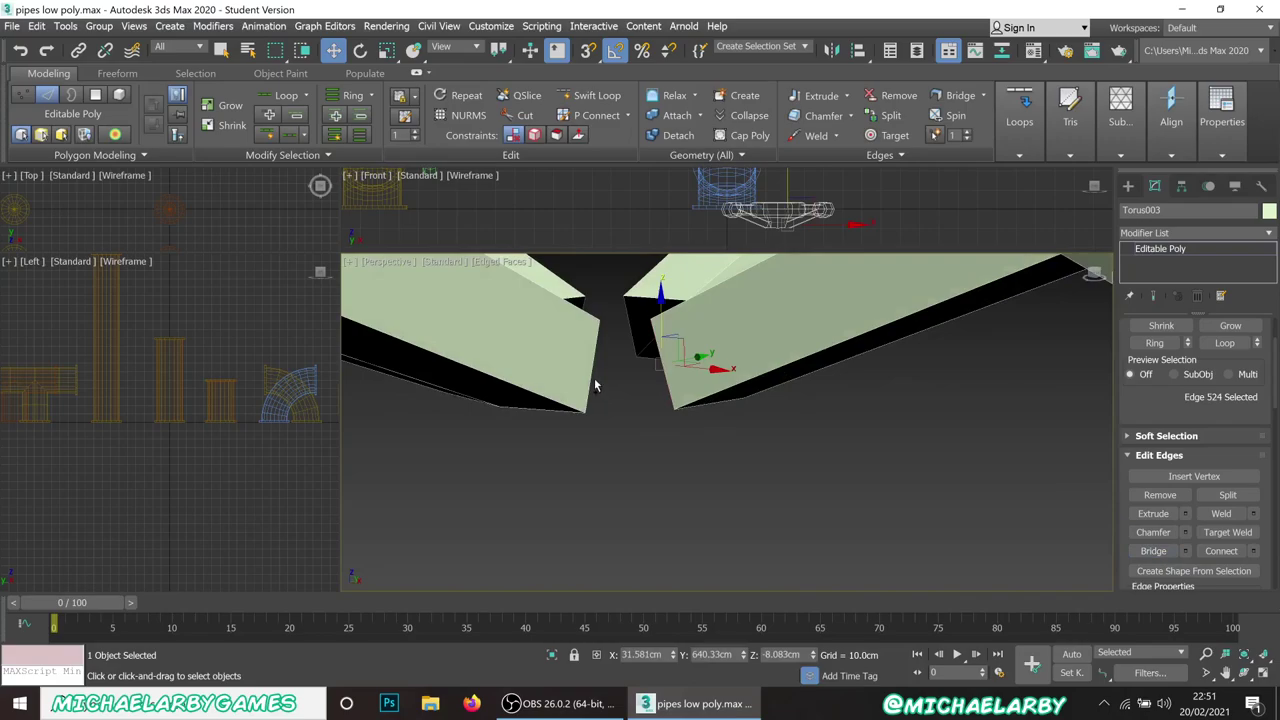
{"action": "left_click", "coordinate": [591, 378], "text": "ctrl"}
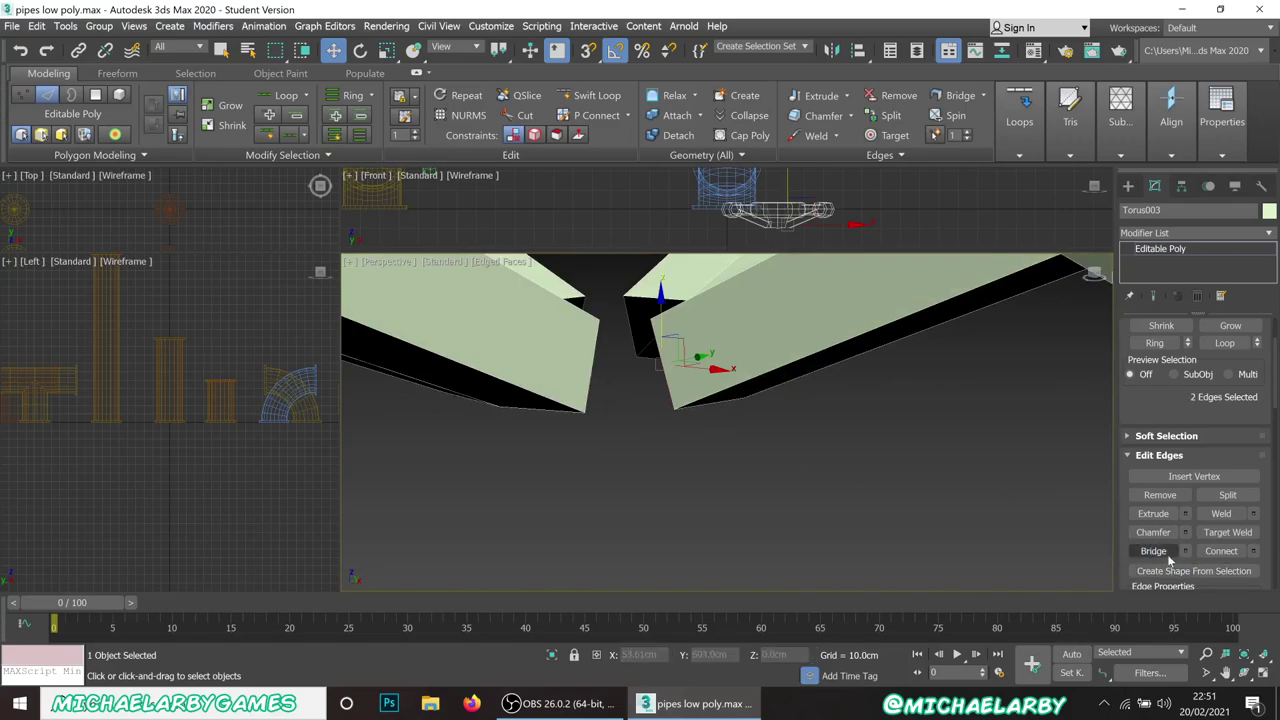
{"action": "left_click", "coordinate": [1153, 551]}
Bridge the two facing corner edges across the last open gap between the spokes
{"action": "middle_click_drag", "start_coordinate": [688, 377], "coordinate": [663, 474], "text": "alt"}
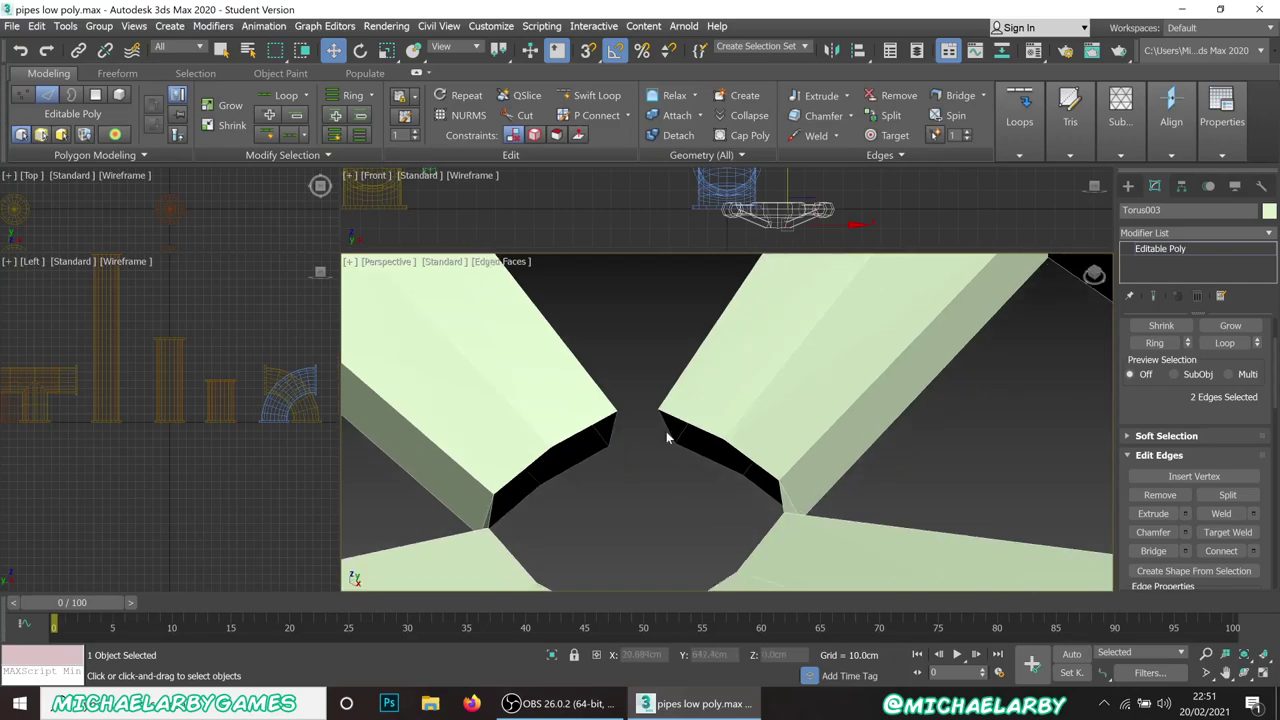
{"action": "left_click", "coordinate": [667, 428]}
{"action": "left_click", "coordinate": [612, 430], "text": "ctrl"}
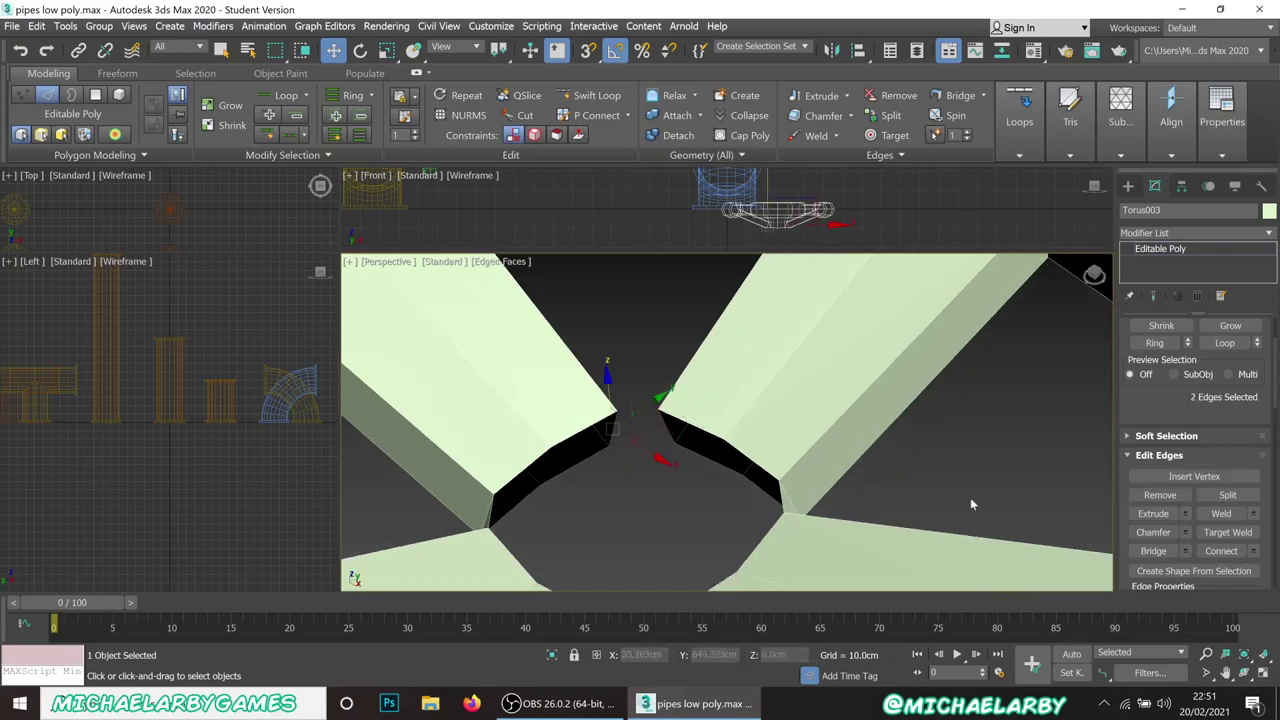
{"action": "left_click", "coordinate": [1153, 551]}
Cap the upper and lower borders of the central opening between the joined spokes to form a solid hub
{"action": "middle_click_drag", "start_coordinate": [688, 437], "coordinate": [683, 363], "text": "alt"}
{"action": "scroll", "coordinate": [683, 363], "scroll_direction": "up", "scroll_amount": 2}
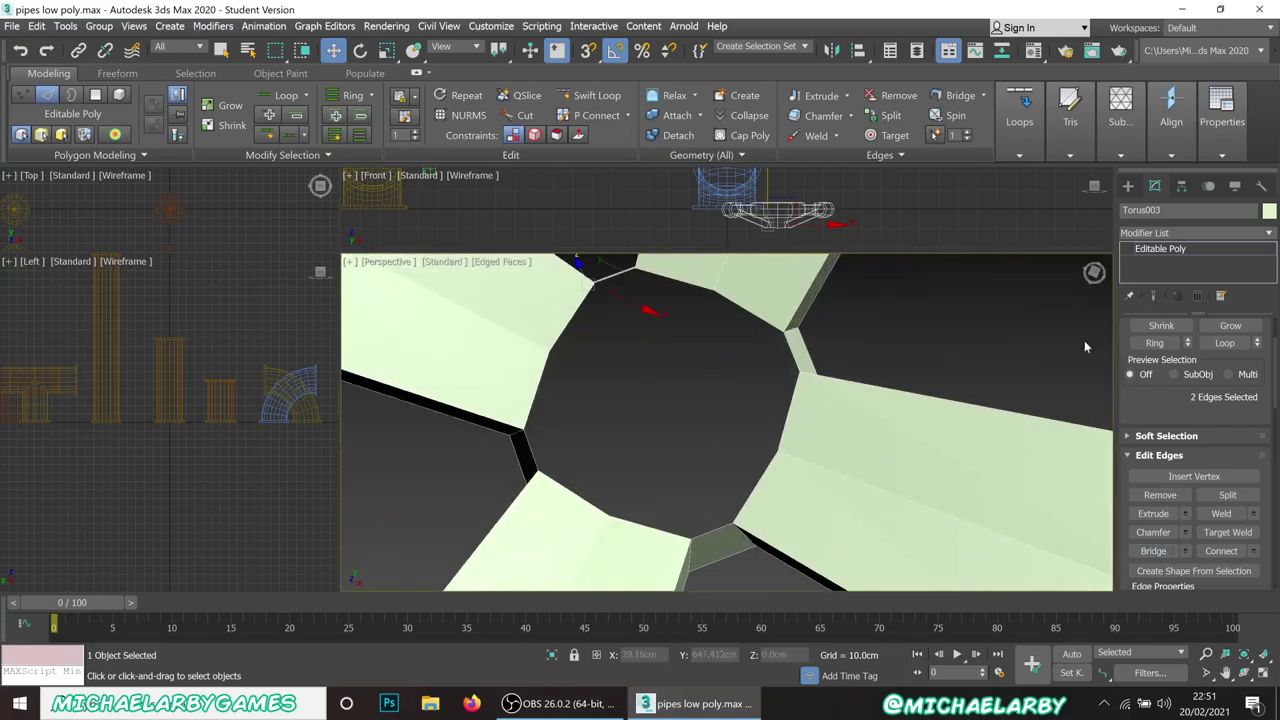
{"action": "left_click", "coordinate": [1160, 455]}
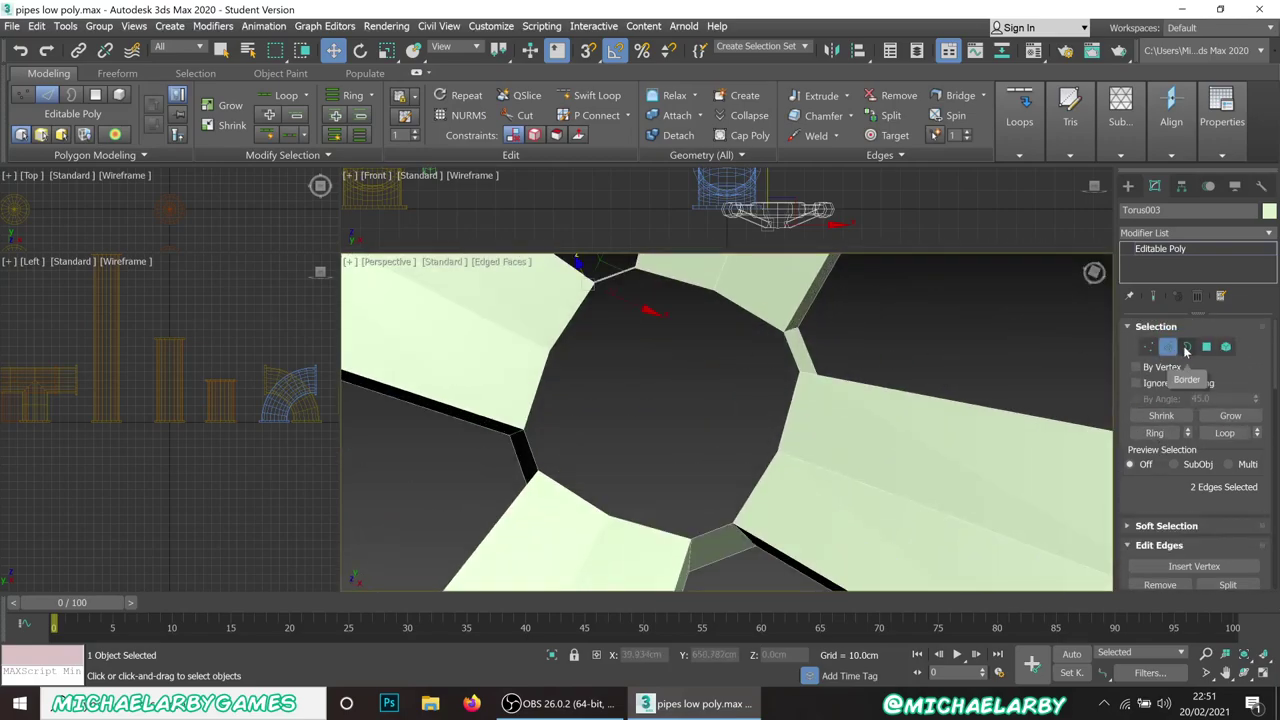
{"action": "left_click", "coordinate": [1186, 348]}
{"action": "left_click", "coordinate": [748, 312]}
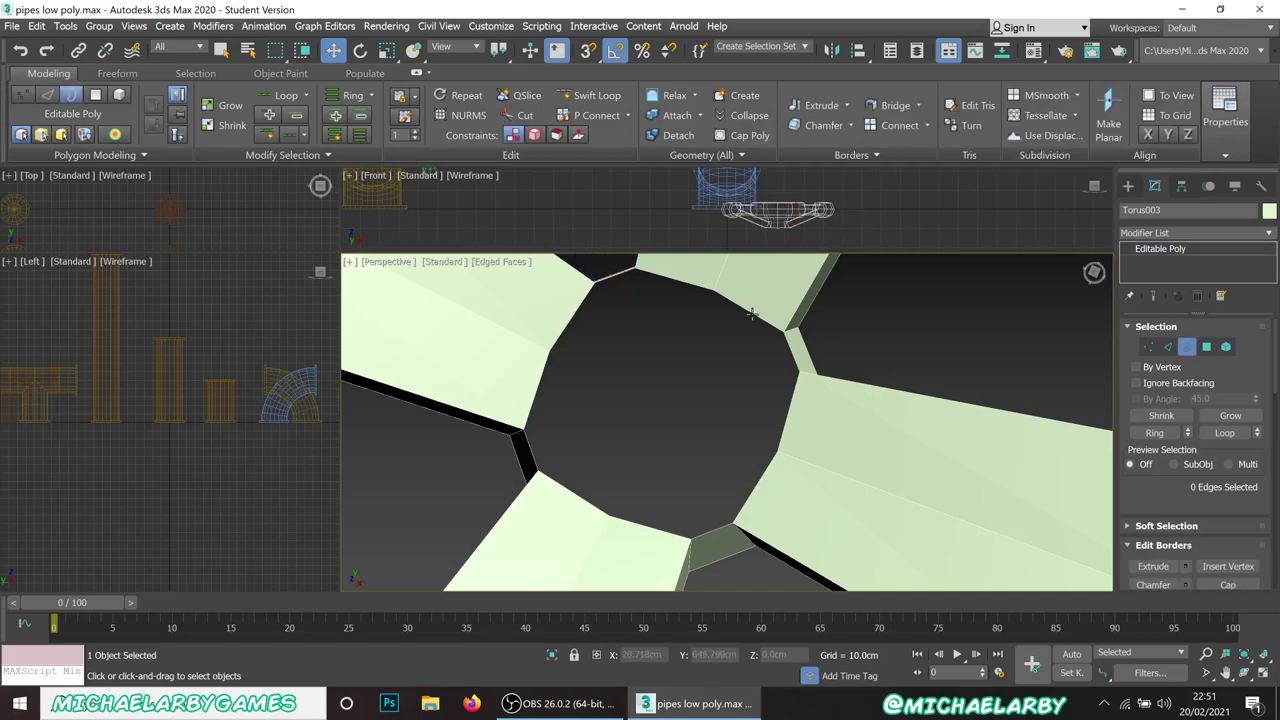
{"action": "scroll", "coordinate": [1178, 515], "scroll_direction": "down", "scroll_amount": 2}
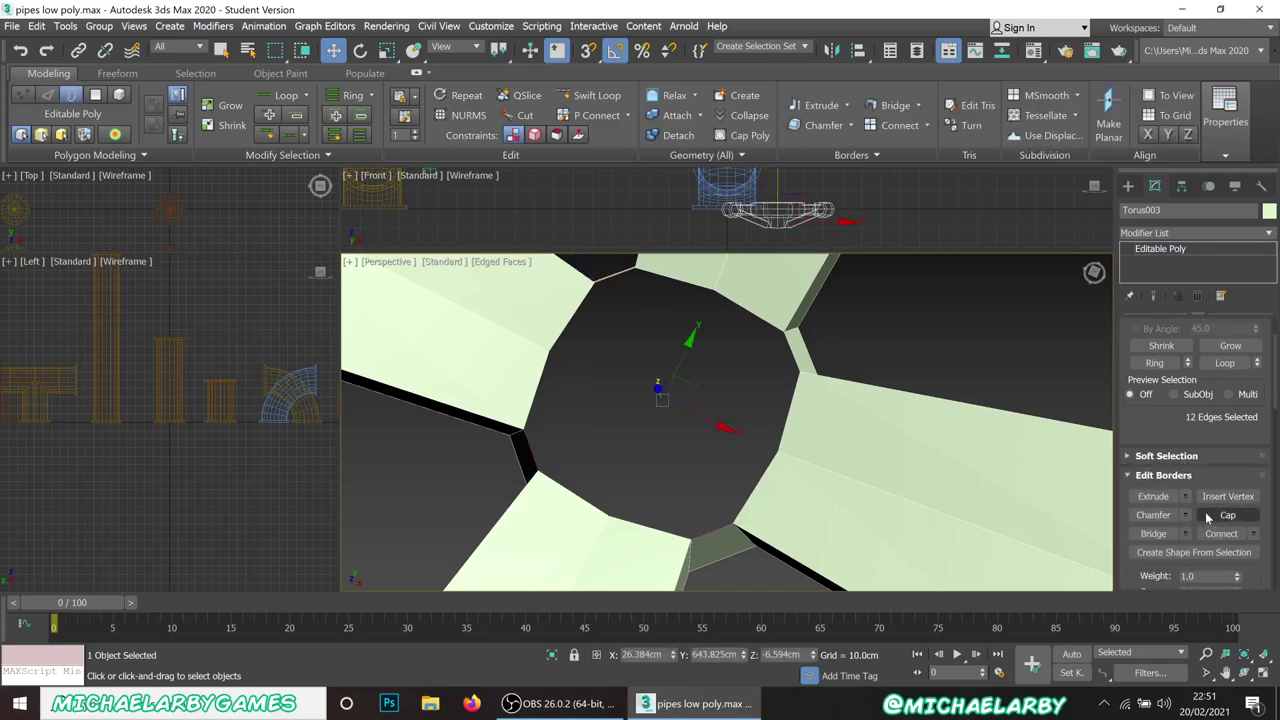
{"action": "left_click", "coordinate": [1228, 514]}
{"action": "middle_click_drag", "start_coordinate": [624, 441], "coordinate": [610, 366], "text": "alt"}
{"action": "left_click_drag", "start_coordinate": [629, 372], "coordinate": [629, 374]}
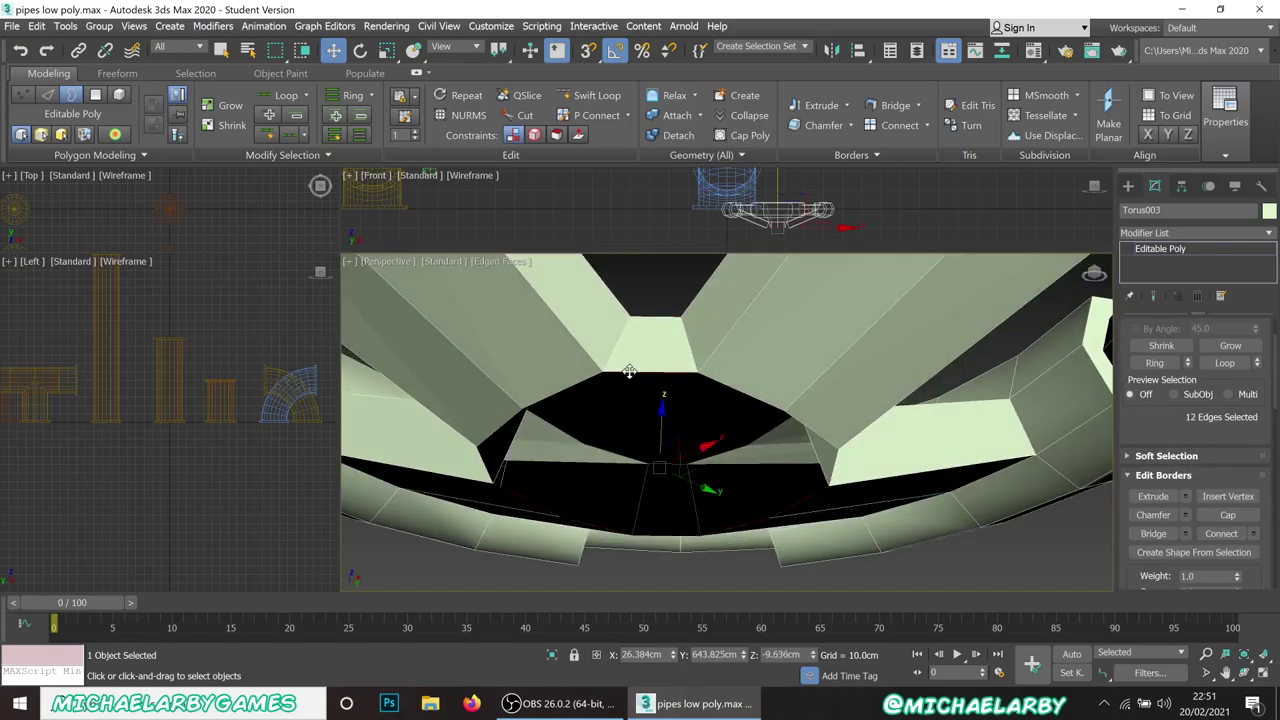
{"action": "left_click", "coordinate": [1228, 514]}
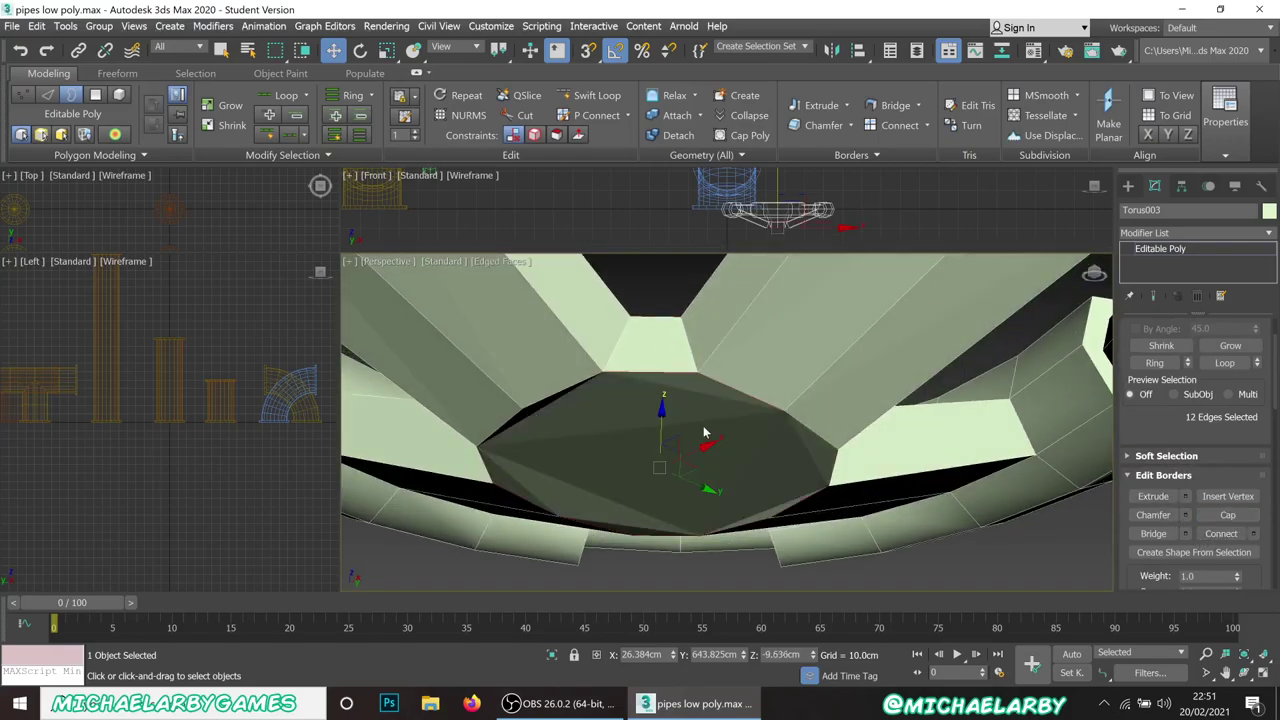
Flatten the hub's underside by making the vertices around its lower cap planar along Z
{"action": "mouse_move", "coordinate": [651, 406]}
{"action": "middle_mouse_down", "text": "alt"}
{"action": "mouse_move", "coordinate": [654, 371]}
{"action": "mouse_move", "coordinate": [637, 371]}
{"action": "mouse_move", "coordinate": [631, 420]}
{"action": "middle_mouse_up", "text": "alt"}
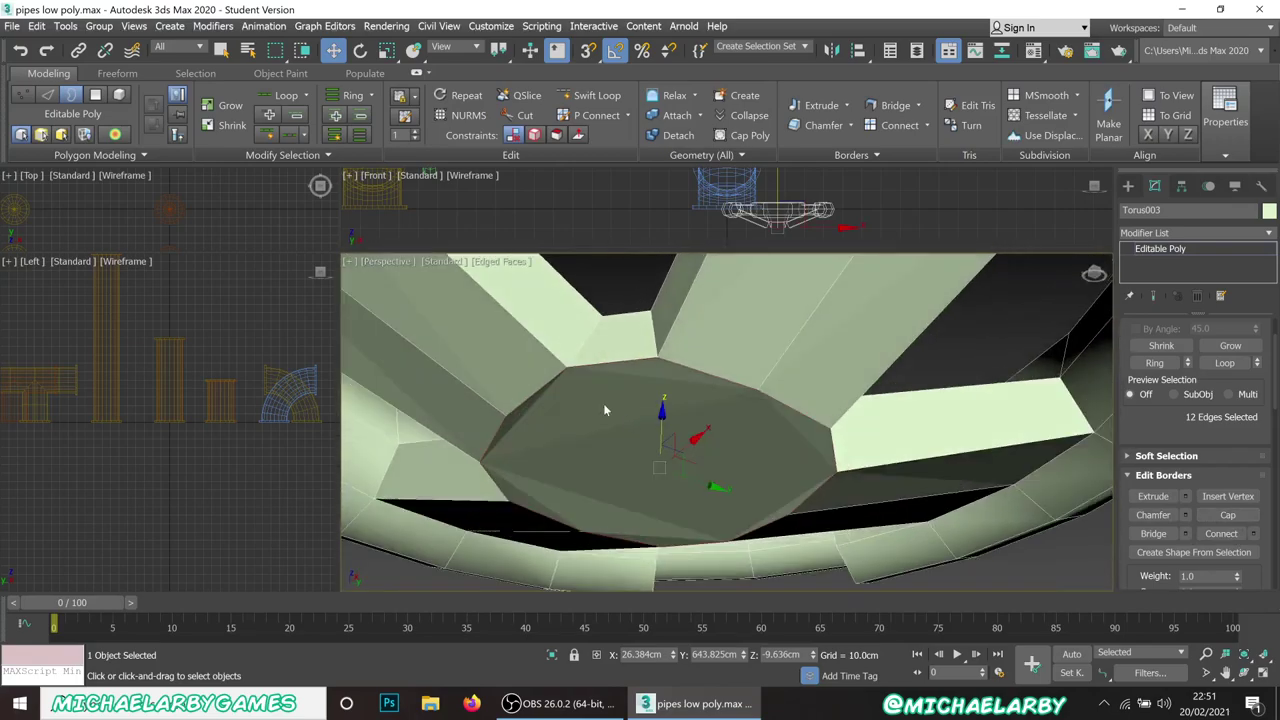
{"action": "scroll", "coordinate": [1190, 420], "scroll_direction": "up", "scroll_amount": 2}
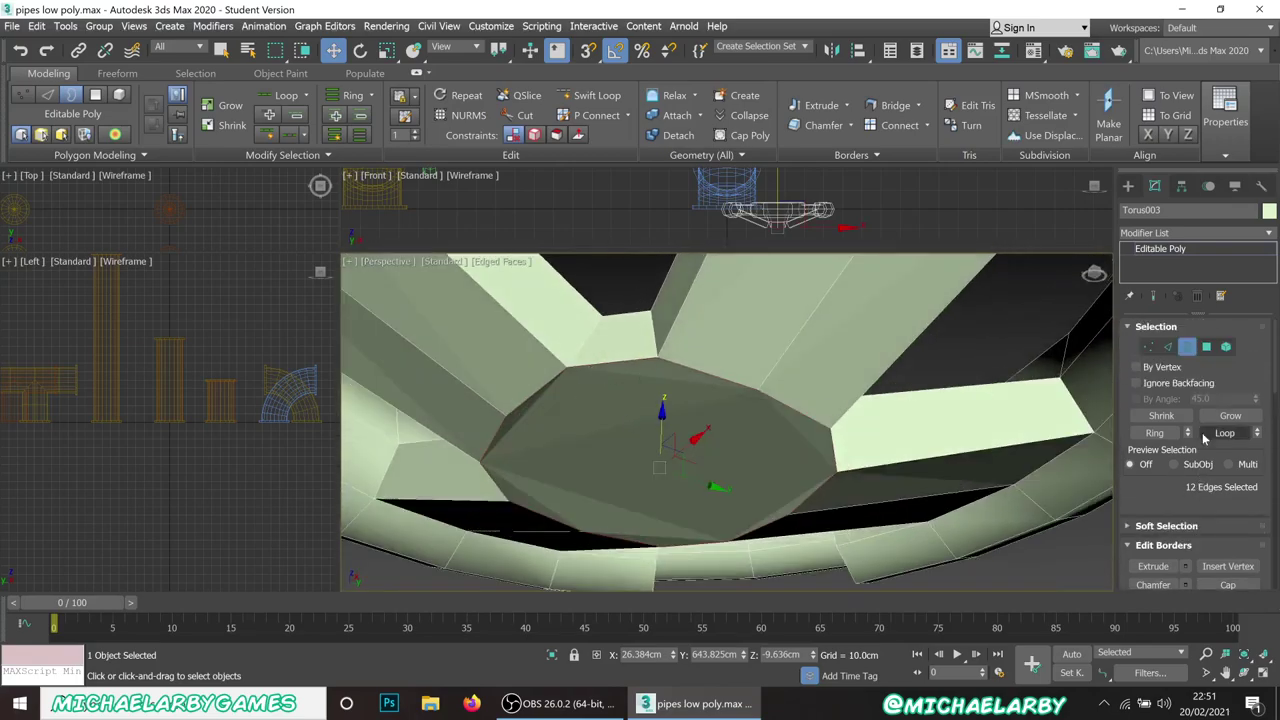
{"action": "left_click", "coordinate": [1150, 348]}
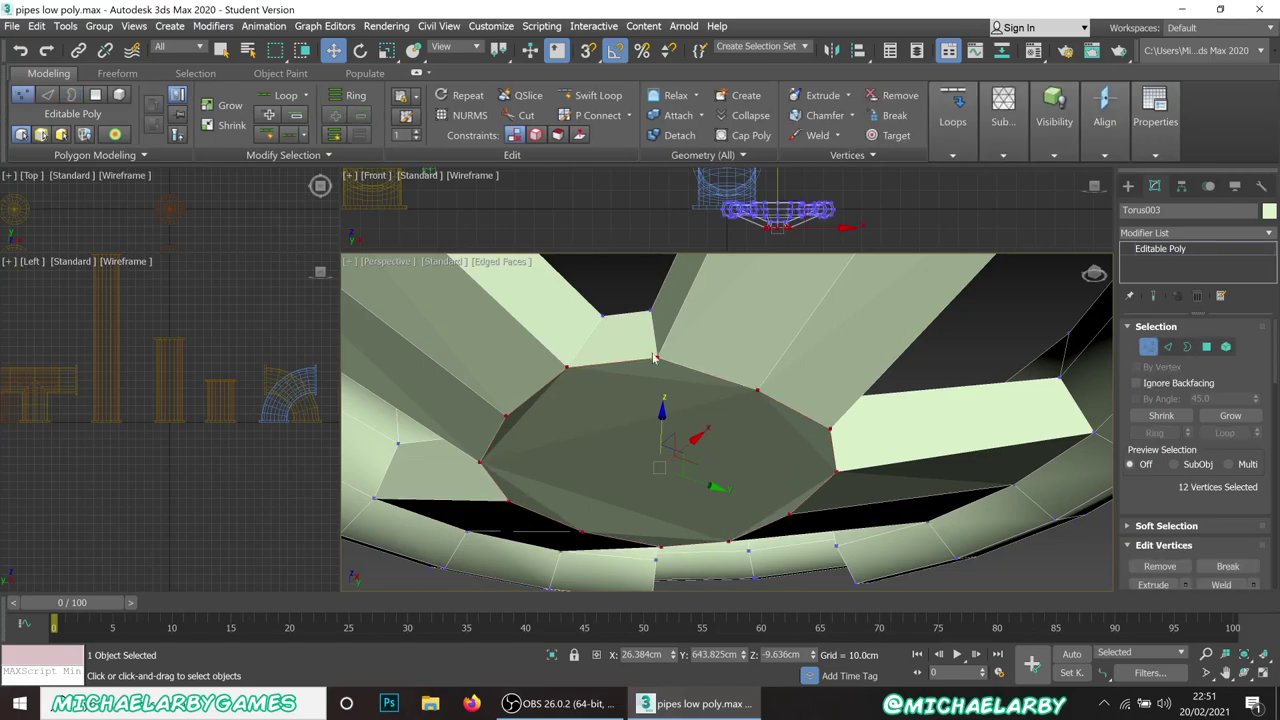
{"action": "scroll", "coordinate": [1240, 420], "scroll_direction": "down", "scroll_amount": 5}
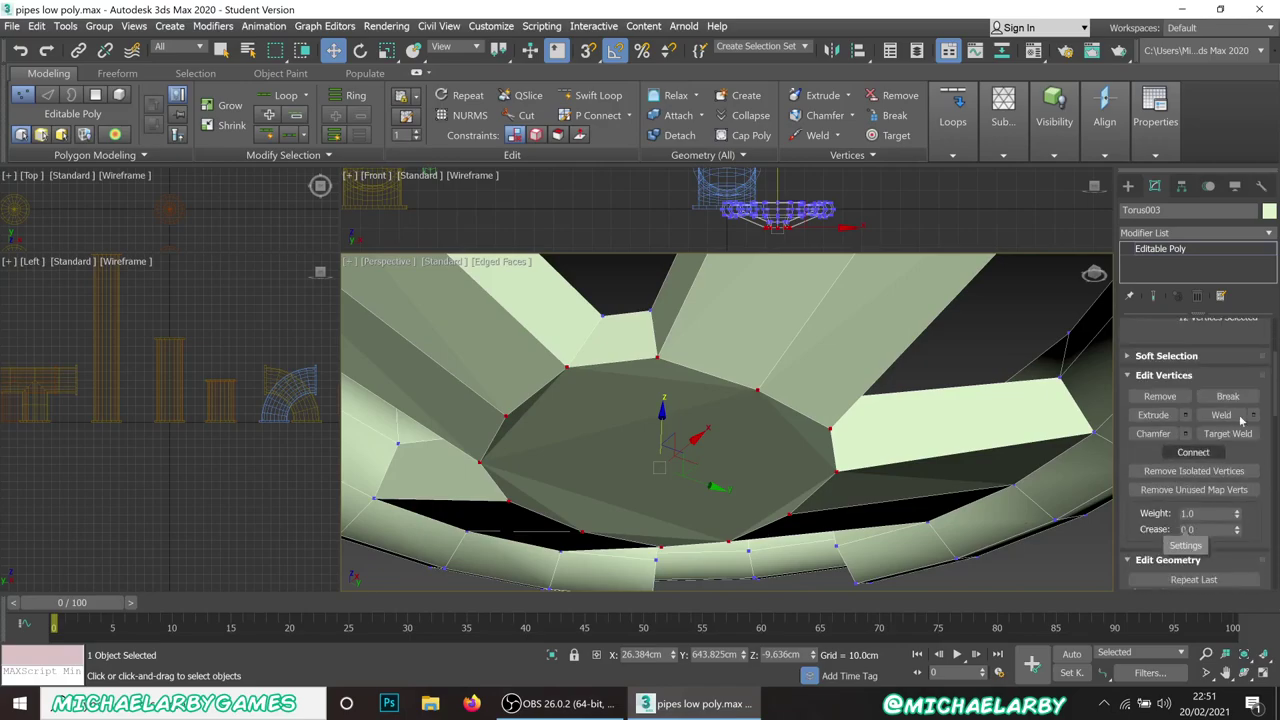
{"action": "left_click_drag", "start_coordinate": [1272, 398], "coordinate": [1271, 474]}
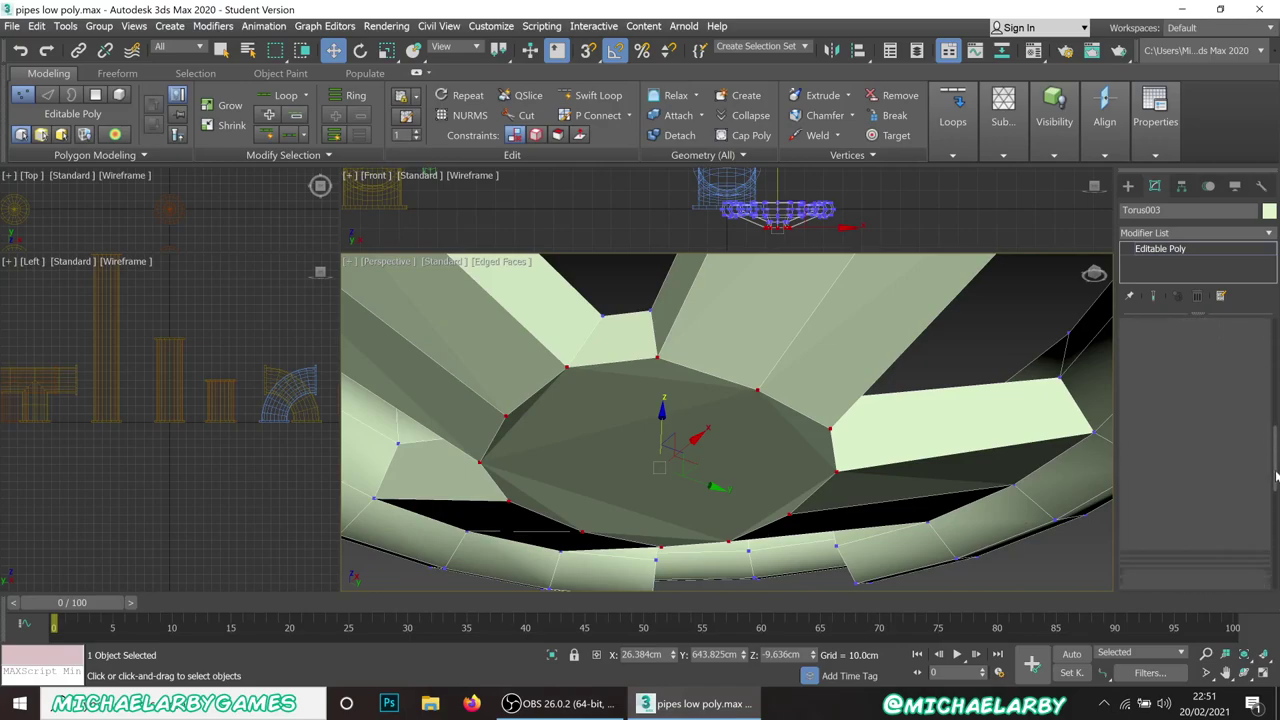
{"action": "scroll", "coordinate": [1244, 474], "scroll_direction": "up", "scroll_amount": 1}
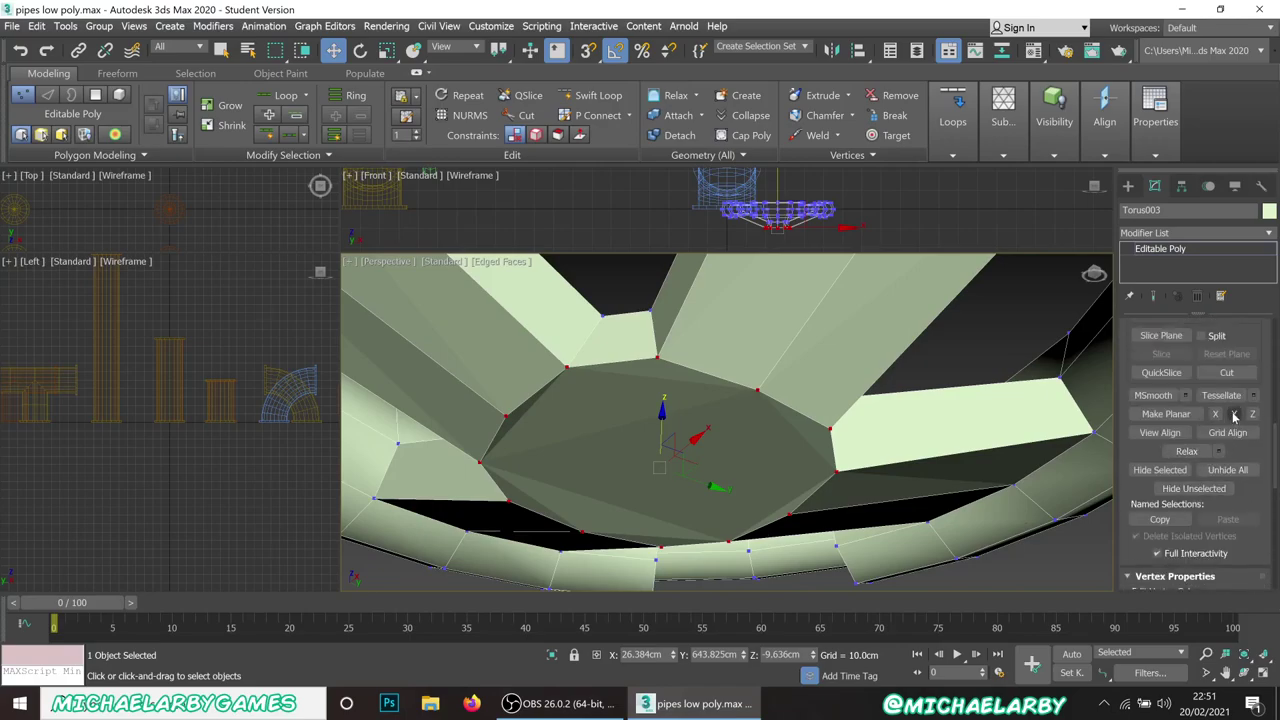
{"action": "left_click", "coordinate": [1253, 415]}
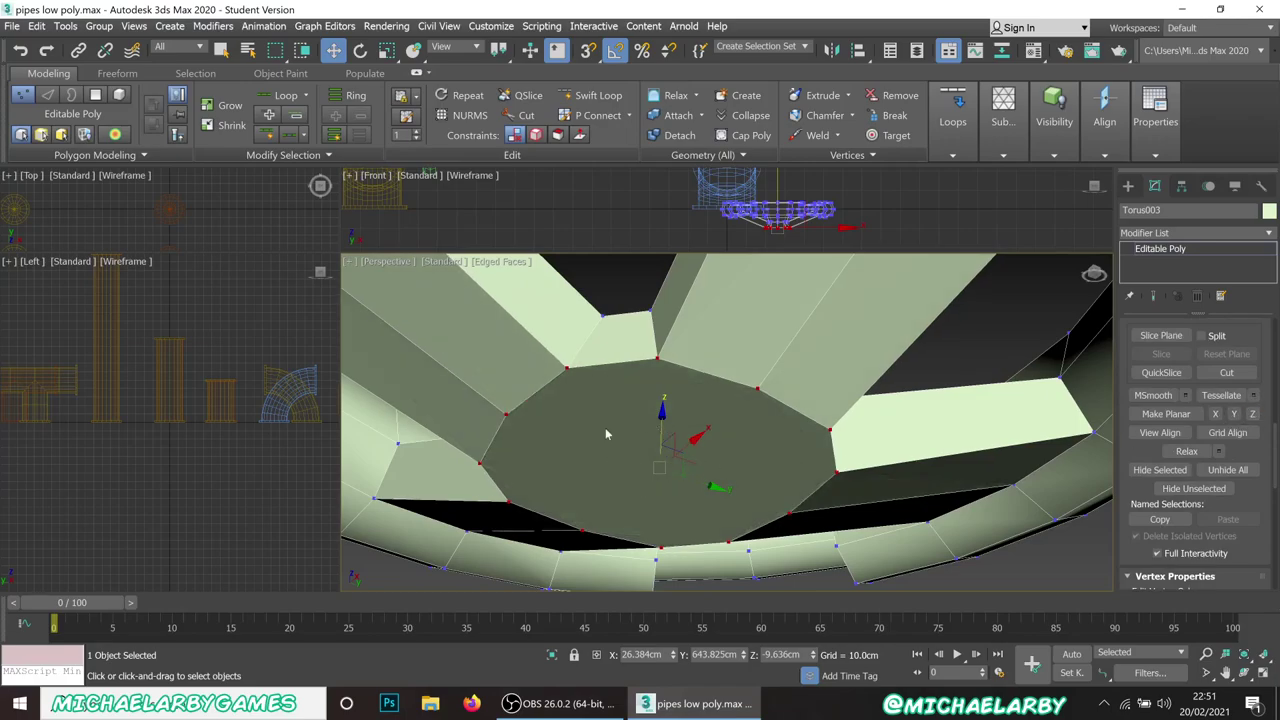
{"action": "middle_click_drag", "start_coordinate": [625, 497], "coordinate": [660, 517], "text": "alt"}
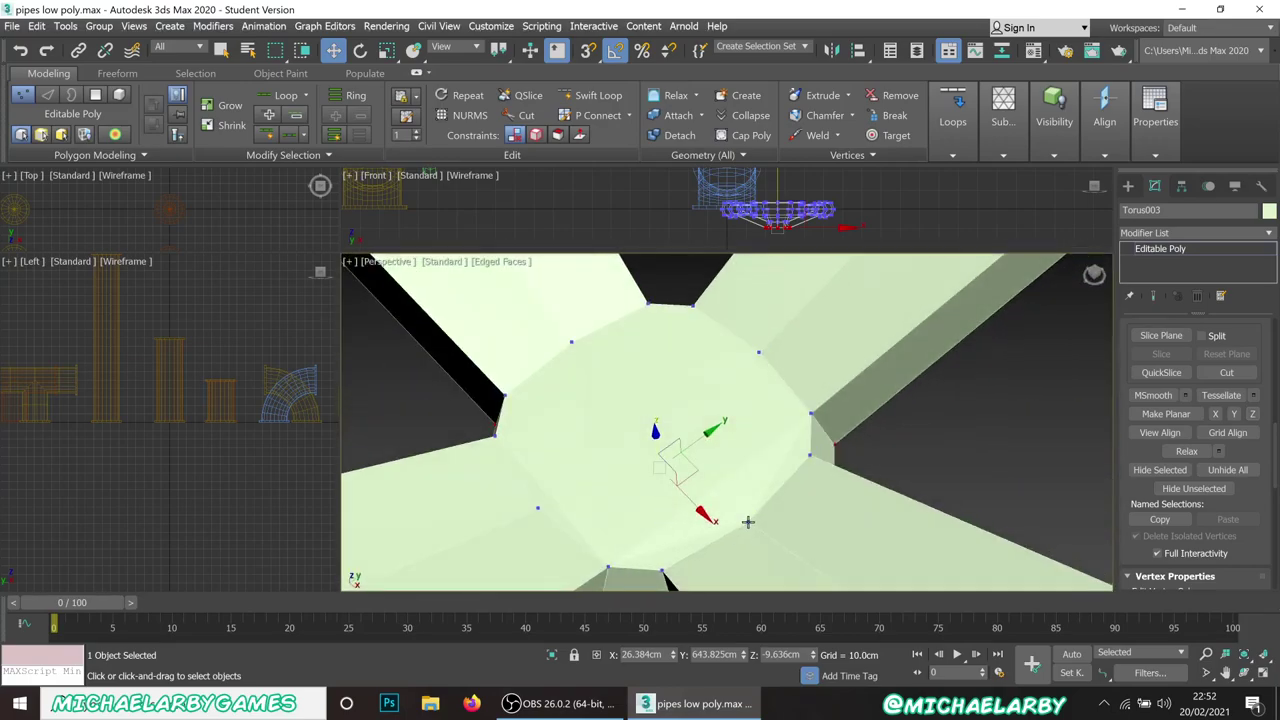
{"action": "scroll", "coordinate": [1183, 400], "scroll_direction": "up", "scroll_amount": 5}
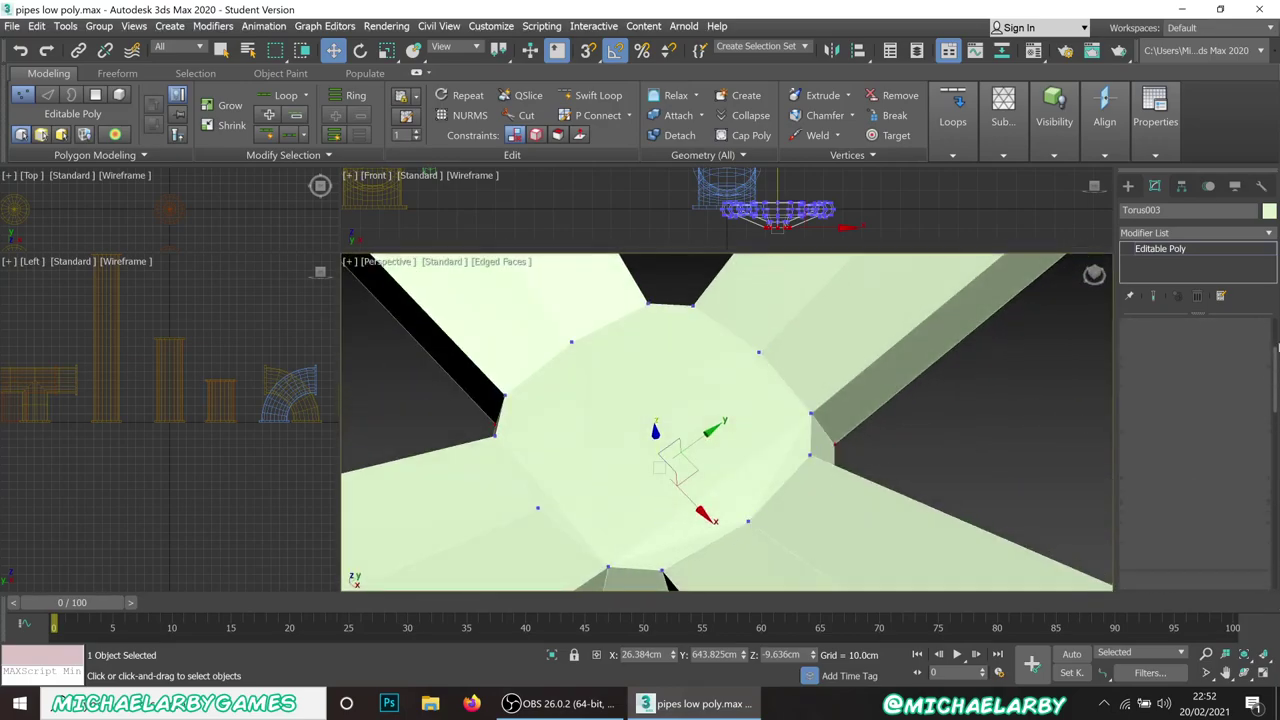
{"action": "left_click", "coordinate": [1187, 347]}
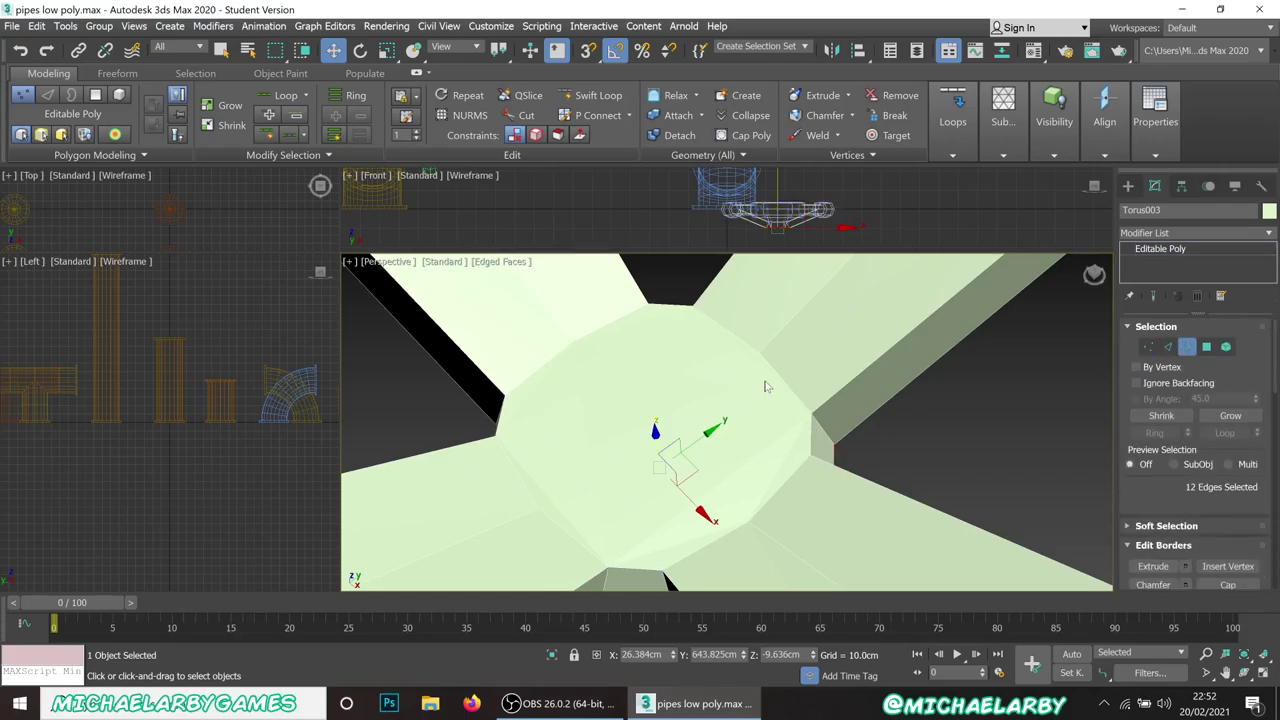
{"action": "left_click", "coordinate": [810, 437]}
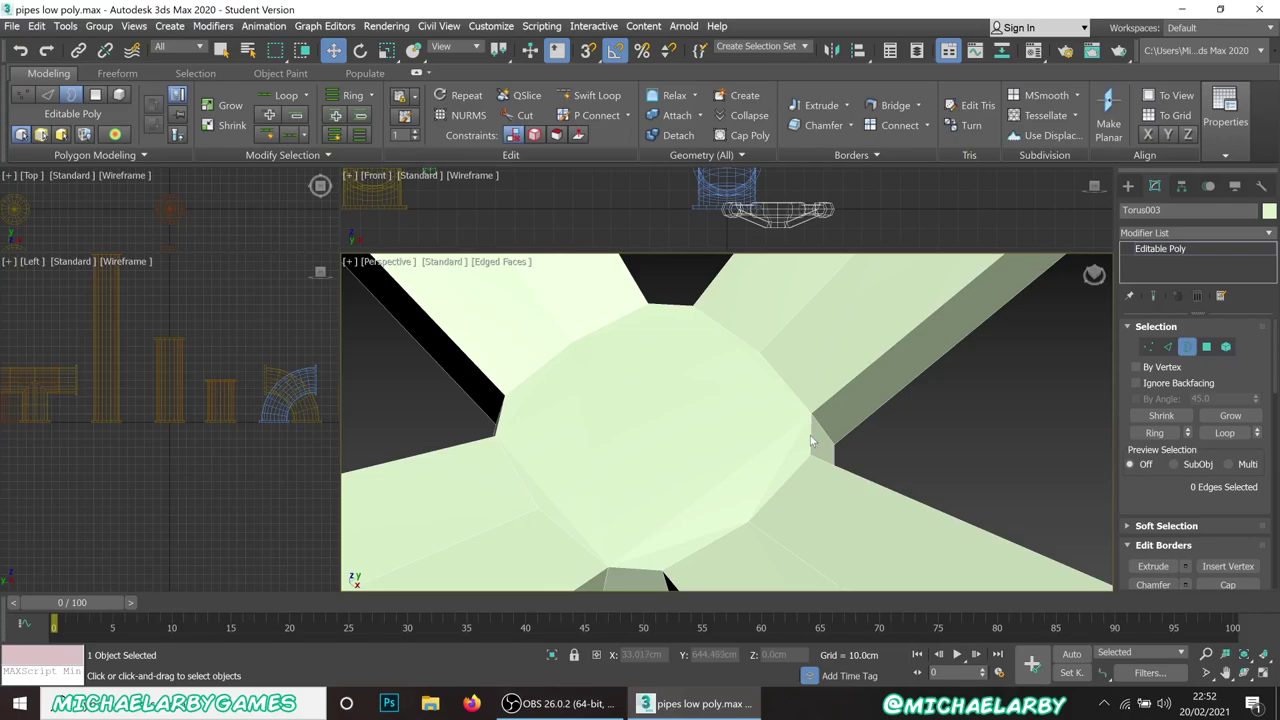
Select the twelve edges around the hub's upper cap and make their vertices planar along Z
{"action": "left_click", "coordinate": [1167, 347]}
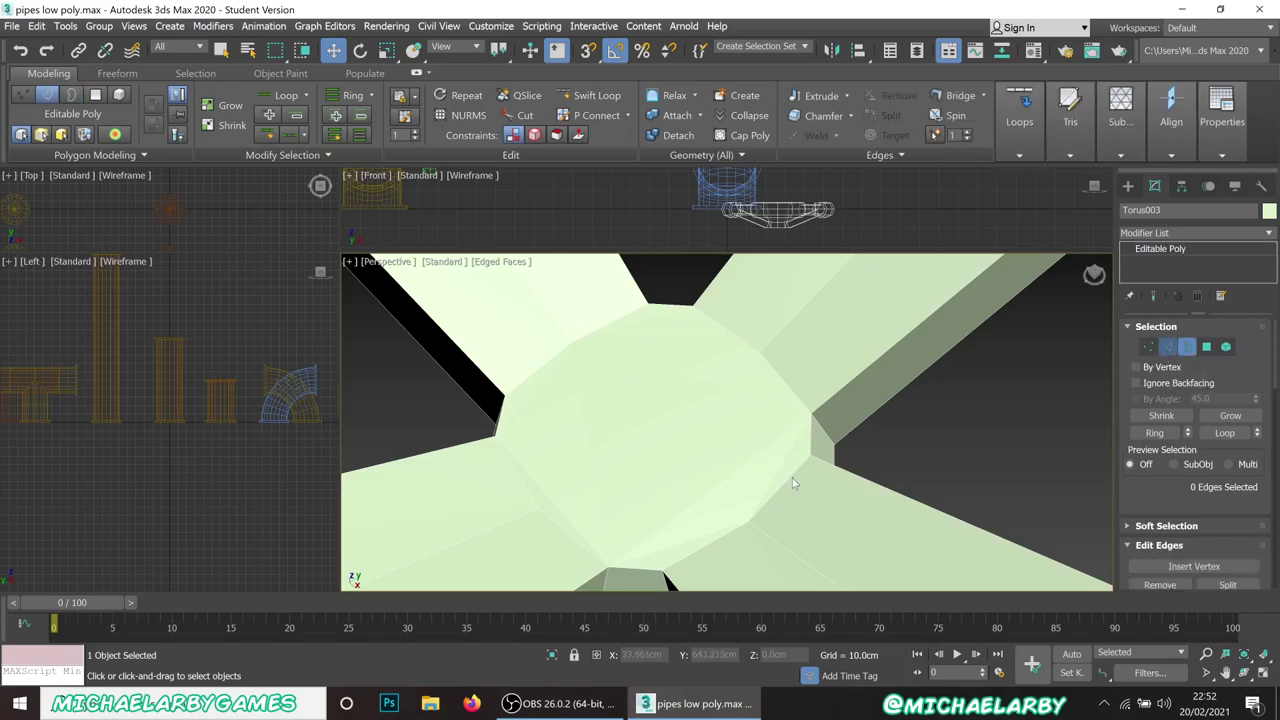
{"action": "left_click", "coordinate": [790, 478]}
{"action": "double_click", "coordinate": [735, 535]}
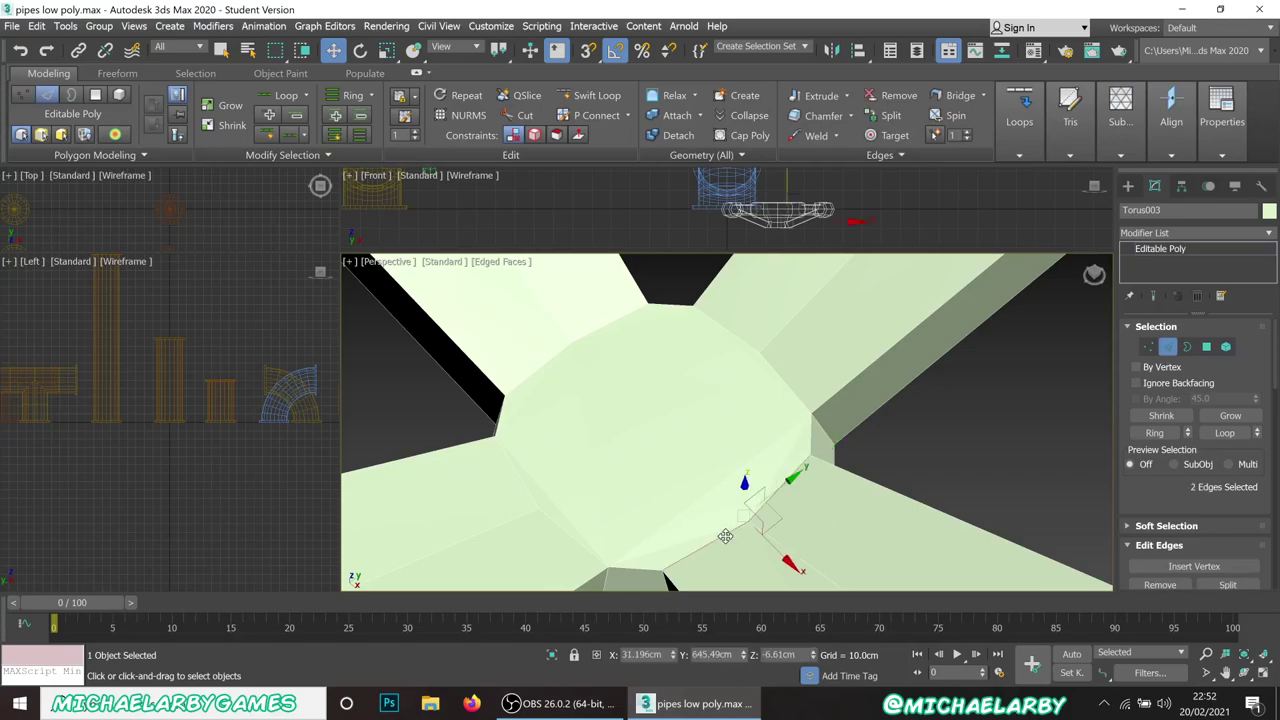
{"action": "left_click", "coordinate": [710, 544]}
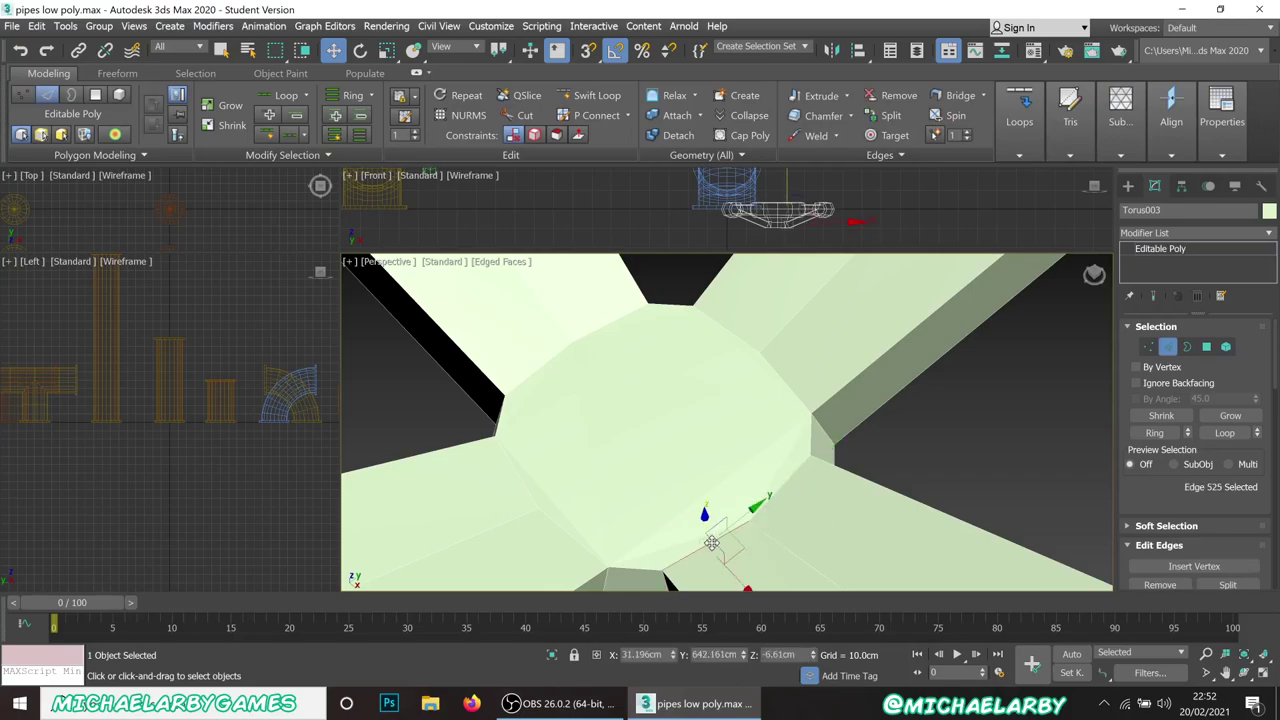
{"action": "left_click", "coordinate": [782, 498], "text": "ctrl"}
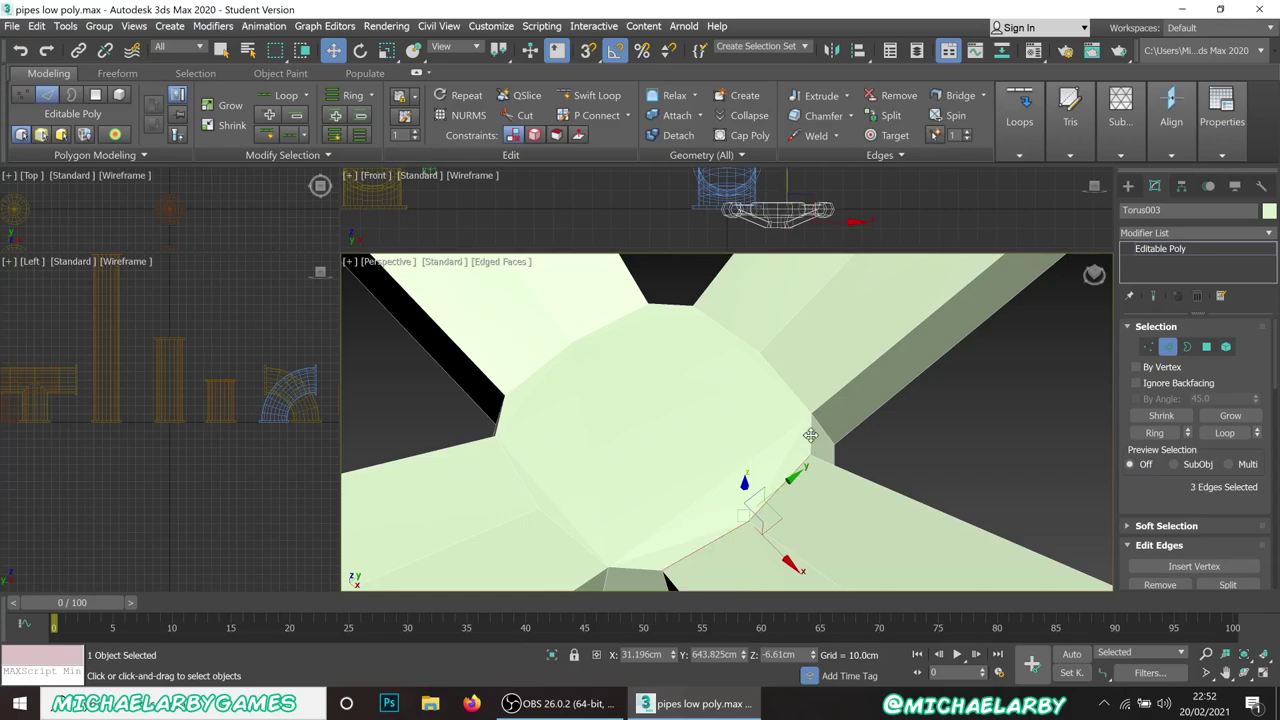
{"action": "left_click", "coordinate": [795, 393], "text": "ctrl"}
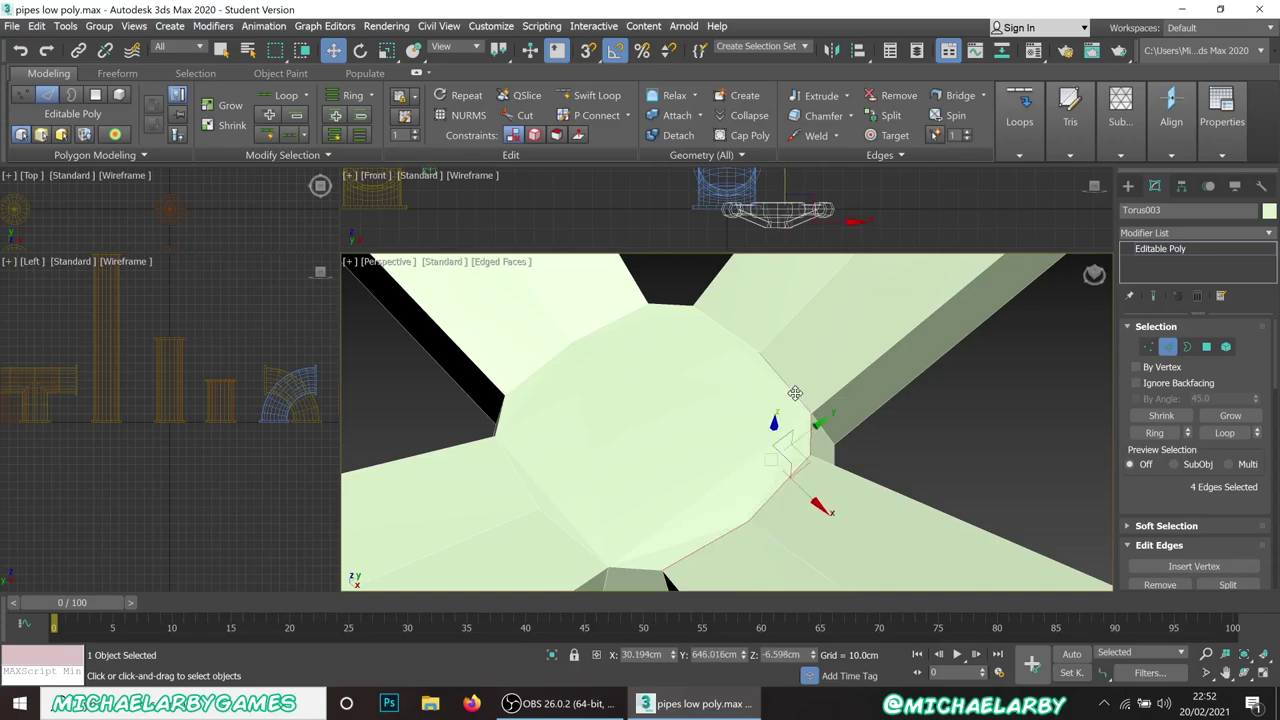
{"action": "left_click", "coordinate": [740, 338], "text": "ctrl"}
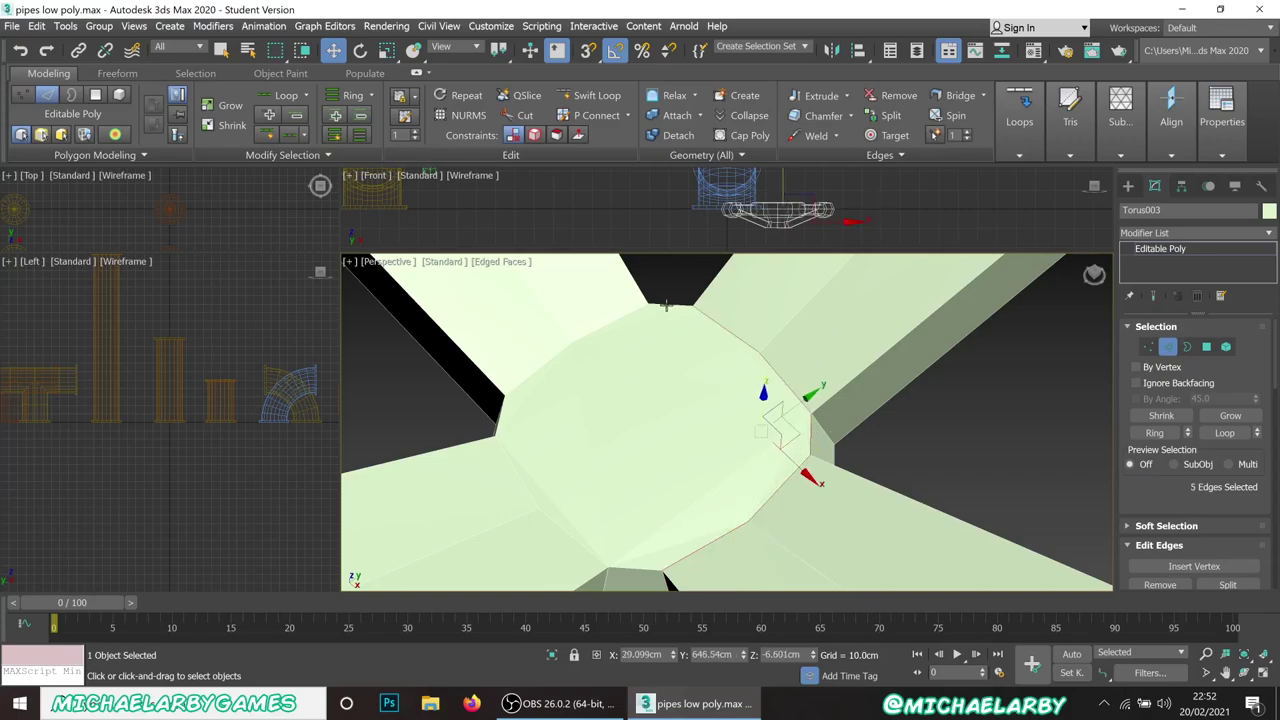
{"action": "left_click", "coordinate": [665, 305], "text": "ctrl"}
{"action": "left_click", "coordinate": [604, 328], "text": "ctrl"}
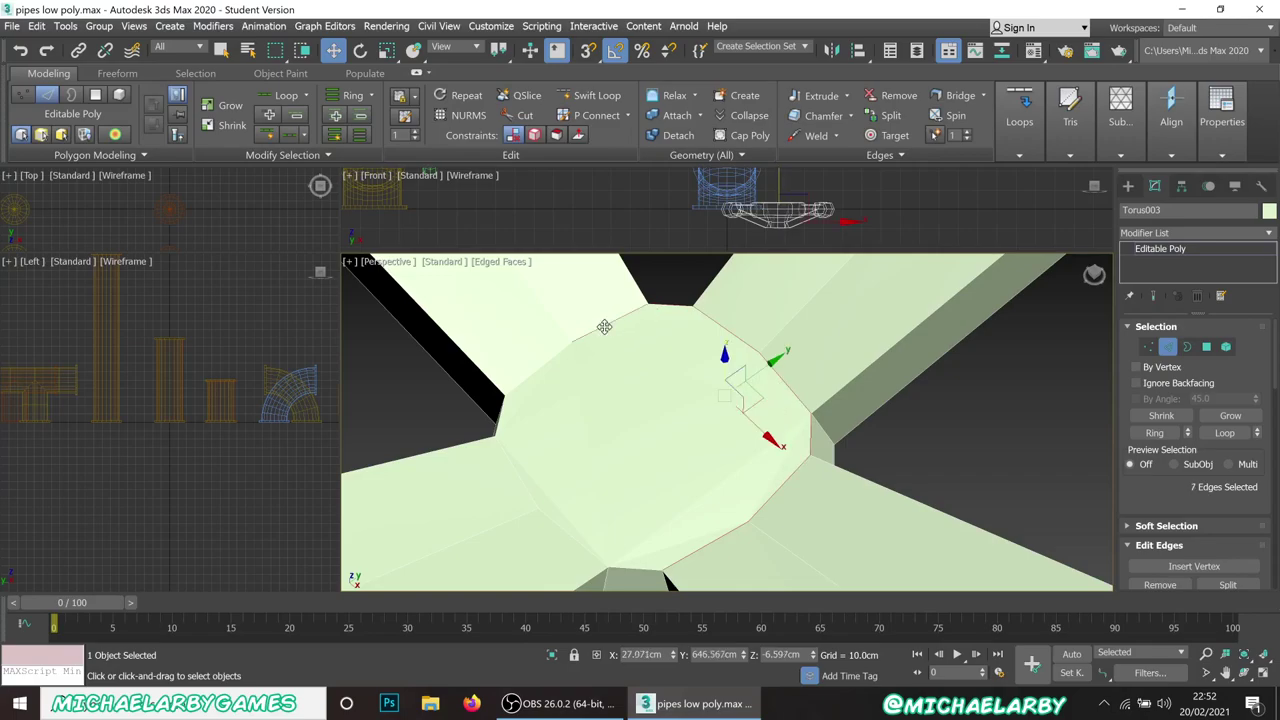
{"action": "left_click", "coordinate": [541, 367], "text": "ctrl"}
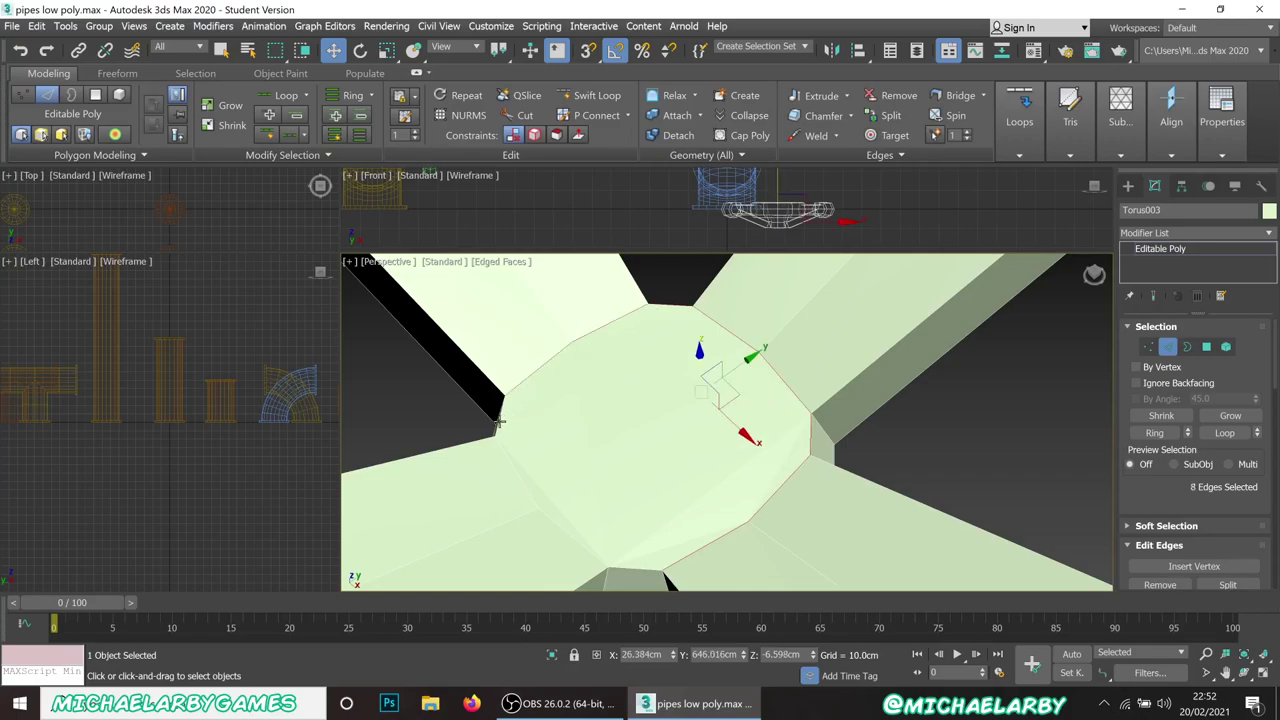
{"action": "left_click", "coordinate": [499, 422], "text": "ctrl"}
{"action": "left_click", "coordinate": [523, 484], "text": "ctrl"}
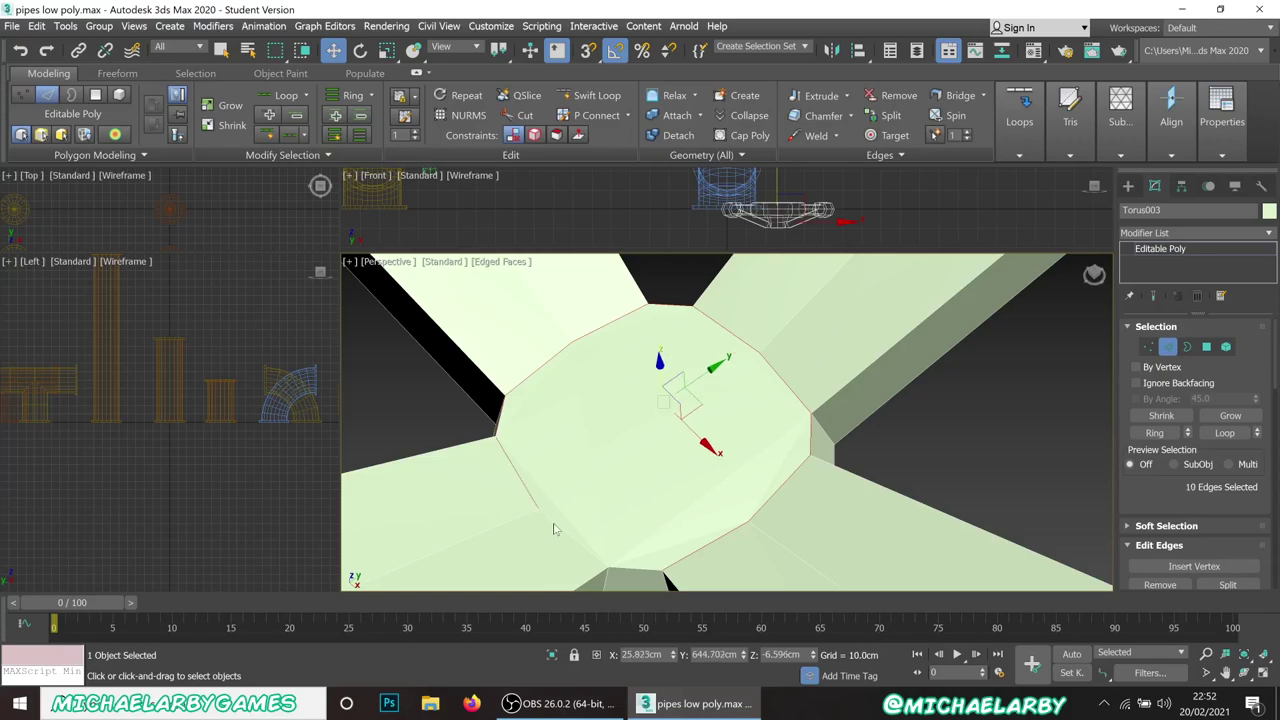
{"action": "left_click", "coordinate": [569, 534], "text": "ctrl"}
{"action": "left_click", "coordinate": [640, 569], "text": "ctrl"}
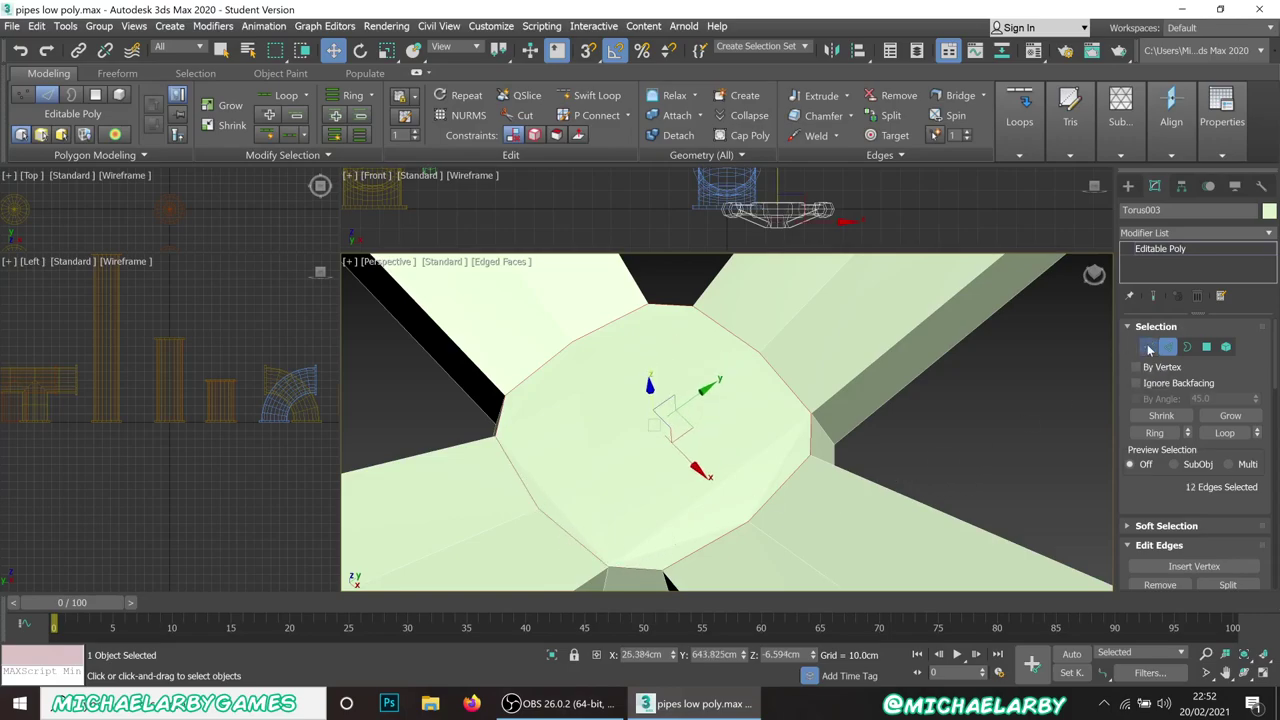
{"action": "left_click", "coordinate": [1147, 346], "text": "ctrl"}
{"action": "scroll", "coordinate": [1156, 444], "scroll_direction": "down", "scroll_amount": 10}
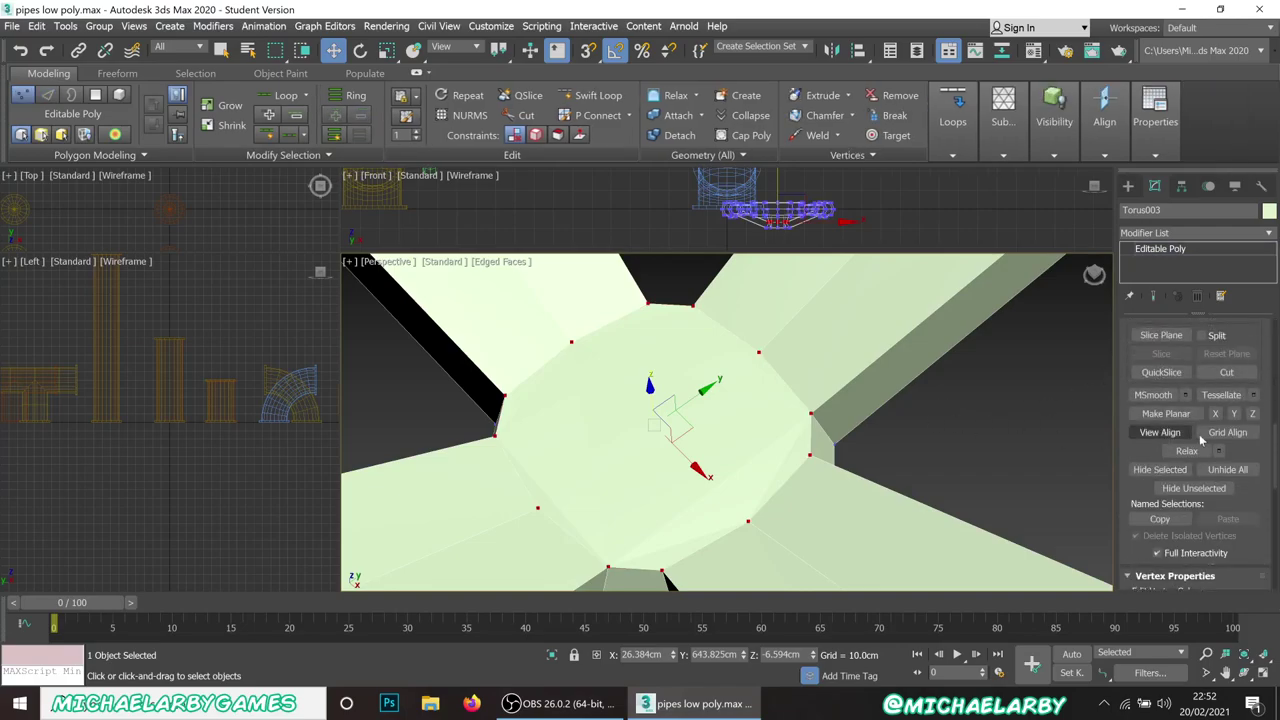
{"action": "left_click", "coordinate": [1250, 416]}
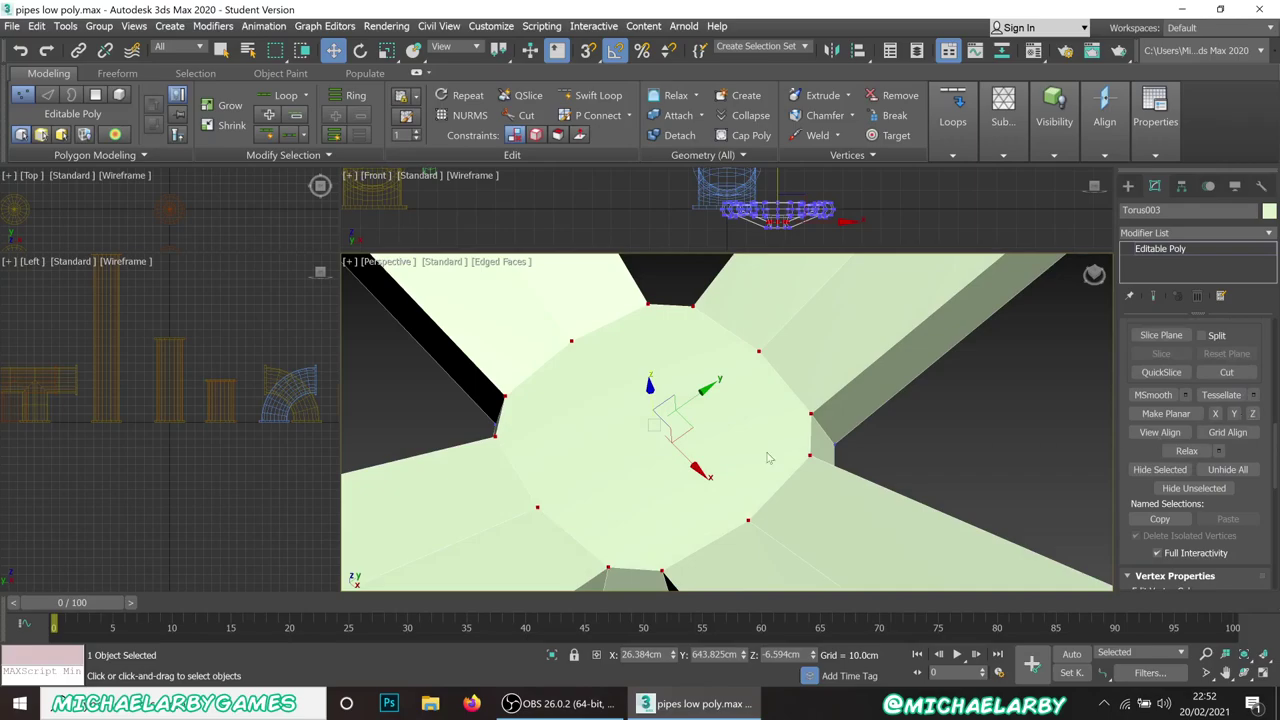
Leave vertex editing for the object's top level and deselect the handwheel
{"action": "middle_click_drag", "start_coordinate": [712, 472], "coordinate": [716, 460], "text": "alt"}
{"action": "scroll", "coordinate": [716, 459], "scroll_direction": "down", "scroll_amount": 10}
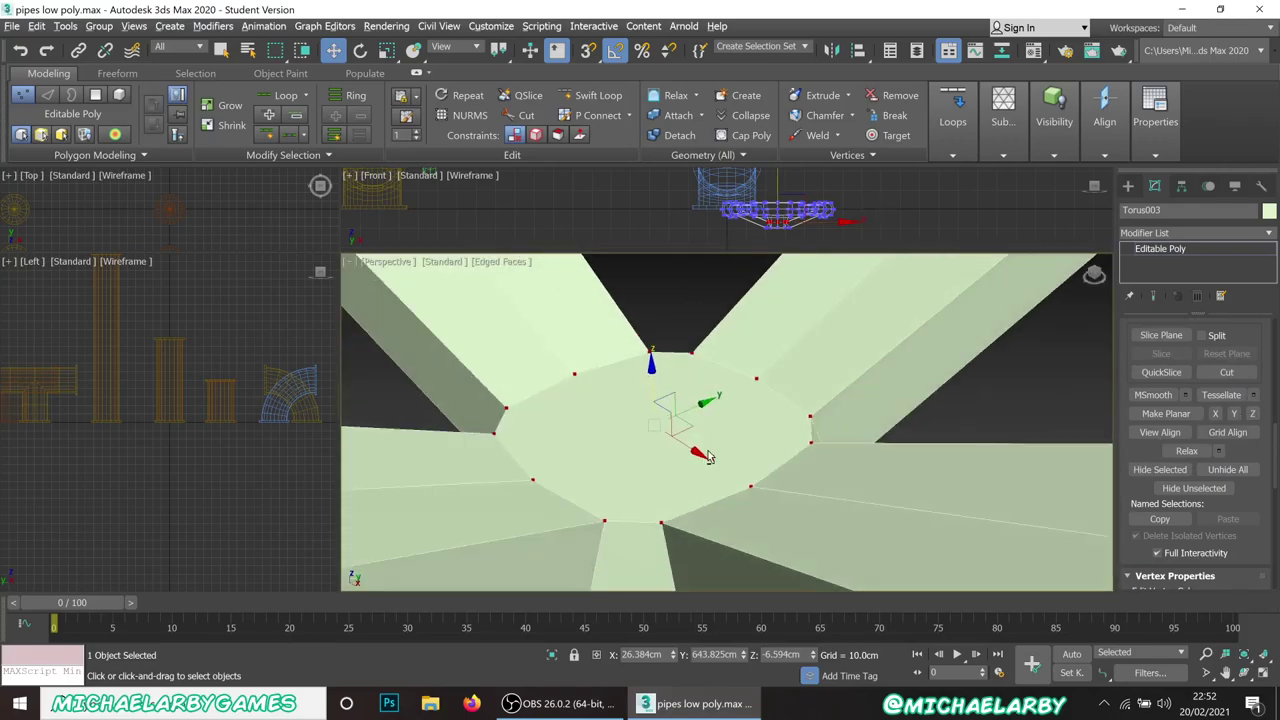
{"action": "middle_click_drag", "start_coordinate": [660, 418], "coordinate": [707, 451], "text": "alt"}
{"action": "right_click", "coordinate": [882, 447]}
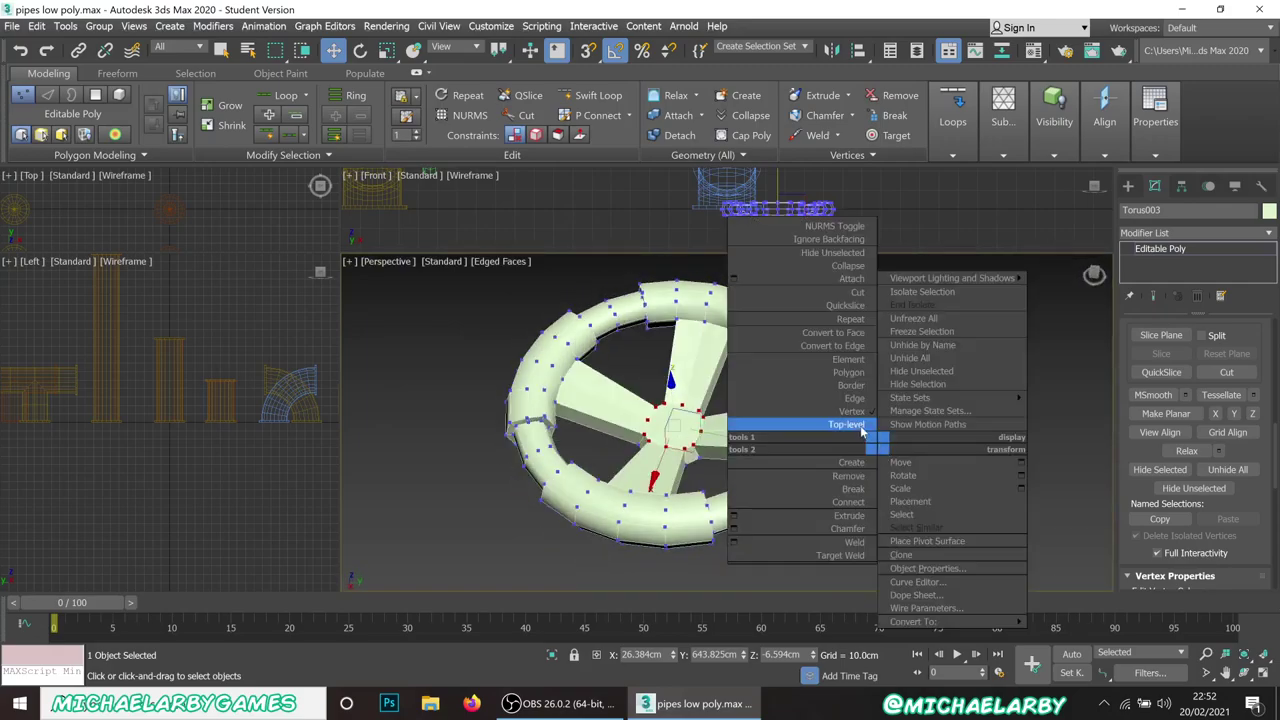
{"action": "left_click", "coordinate": [860, 427]}
{"action": "left_click", "coordinate": [883, 444]}
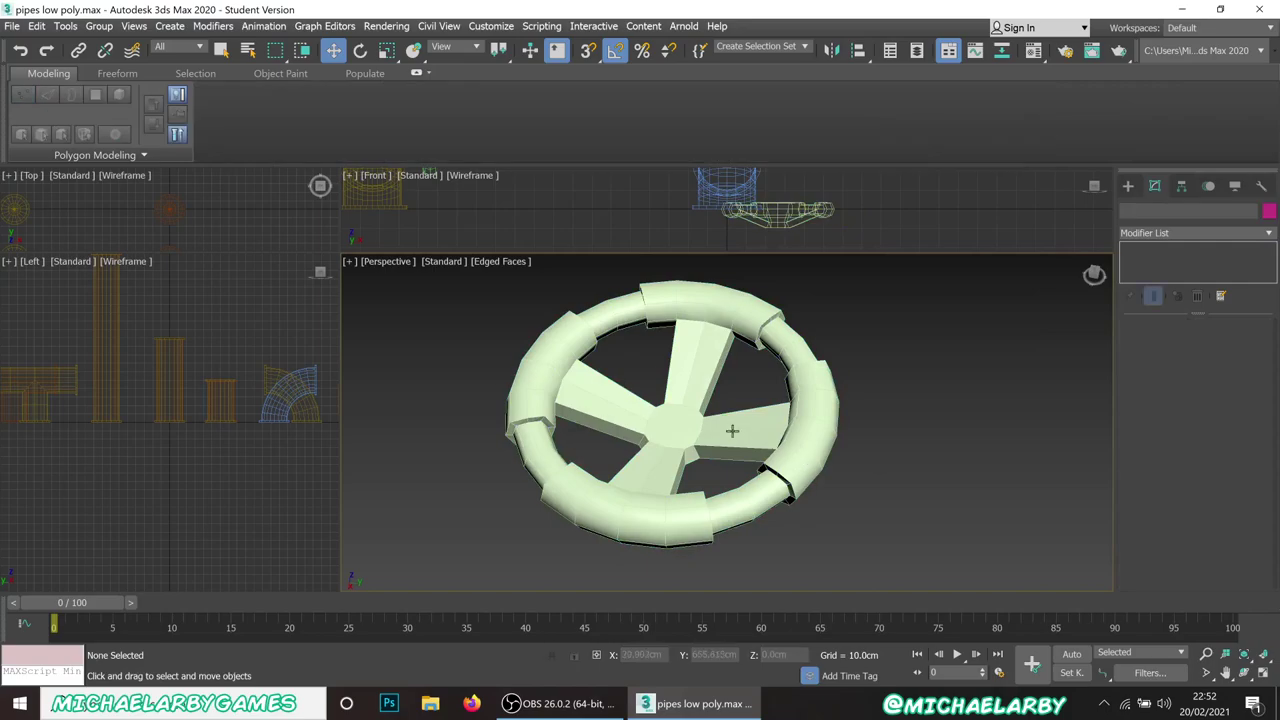
{"action": "left_click", "coordinate": [883, 461]}
Rotate the whole handwheel 90 degrees about the Y axis so it stands upright
{"action": "scroll", "coordinate": [705, 437], "scroll_direction": "down", "scroll_amount": 5}
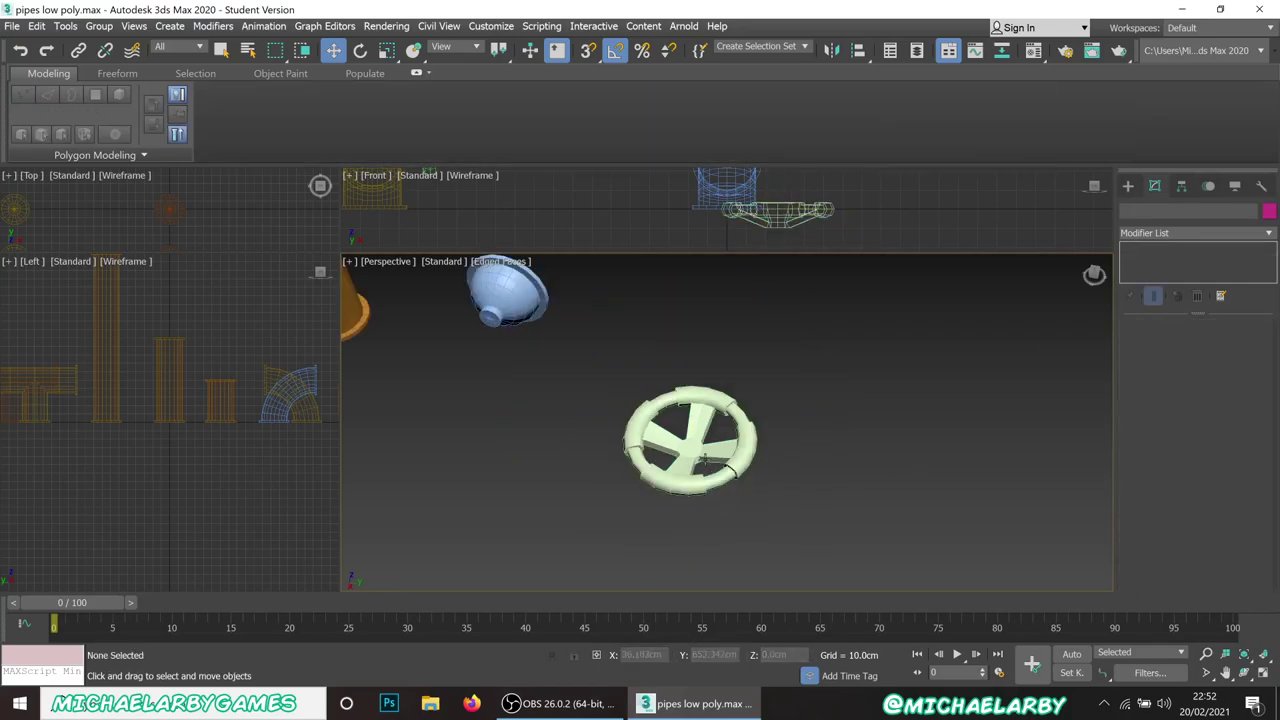
{"action": "scroll", "coordinate": [688, 432], "scroll_direction": "up", "scroll_amount": 2}
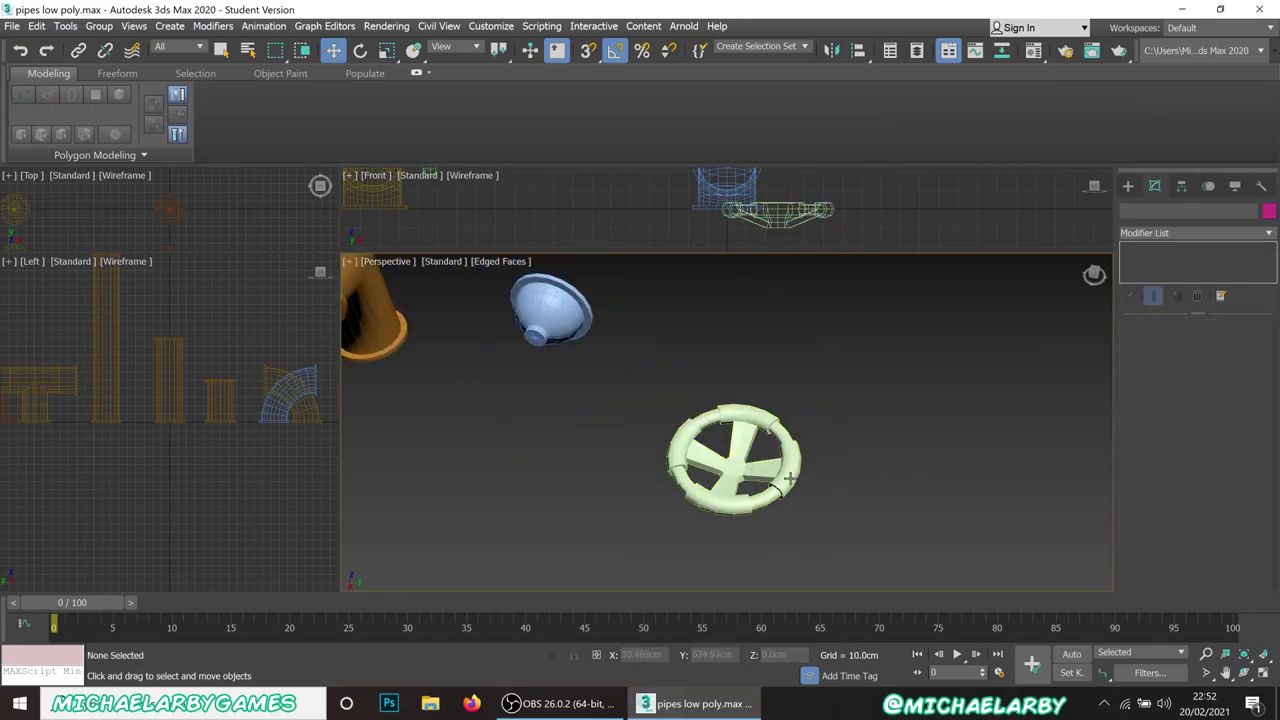
{"action": "left_click", "coordinate": [796, 470]}
{"action": "key", "text": "e"}
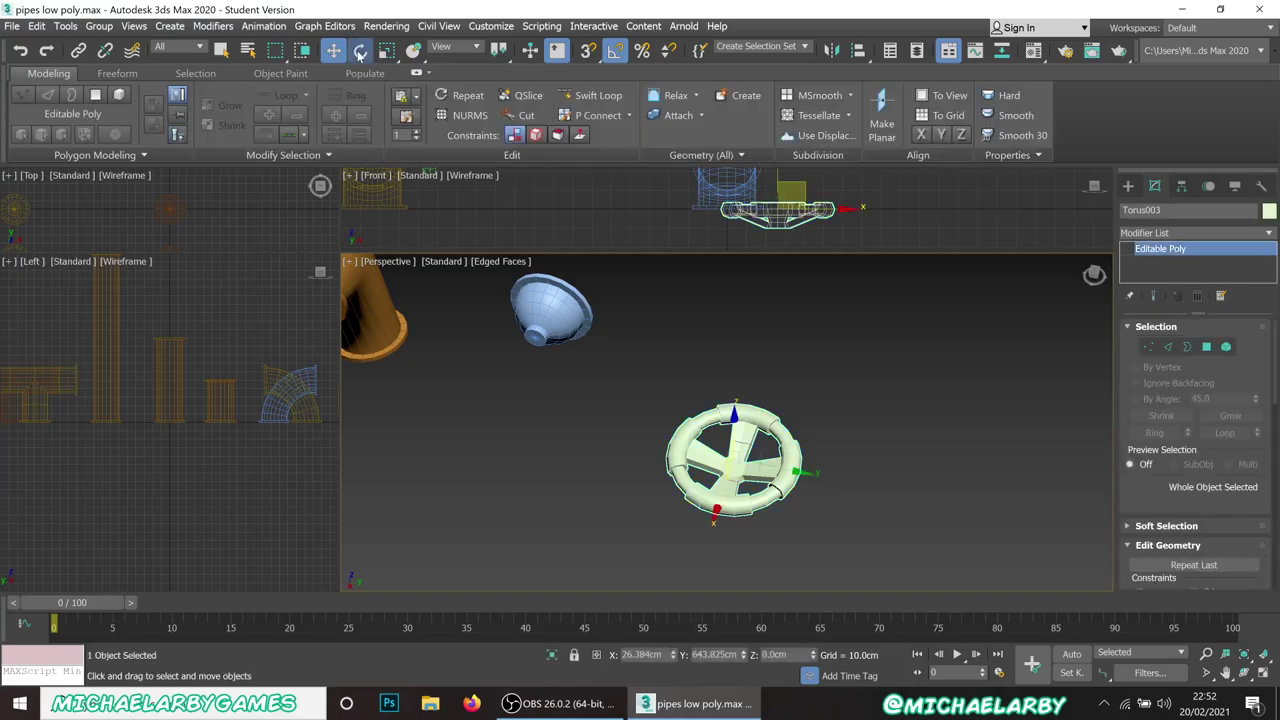
{"action": "mouse_move", "coordinate": [723, 437]}
{"action": "left_mouse_down"}
{"action": "mouse_move", "coordinate": [732, 450]}
{"action": "mouse_move", "coordinate": [744, 442]}
{"action": "left_mouse_up"}
{"action": "middle_click_drag", "start_coordinate": [744, 442], "coordinate": [790, 438], "text": "alt"}
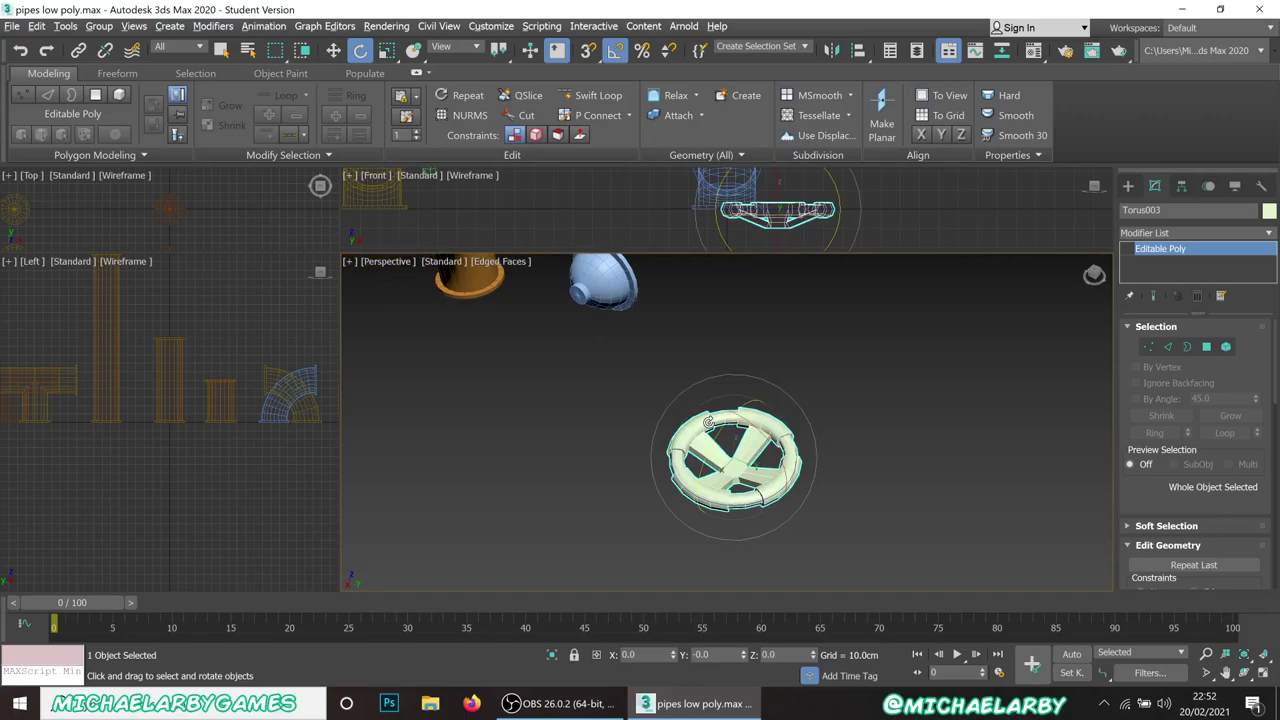
{"action": "scroll", "coordinate": [810, 437], "scroll_direction": "down", "scroll_amount": 2}
{"action": "left_click", "coordinate": [823, 437]}
{"action": "left_click", "coordinate": [717, 416]}
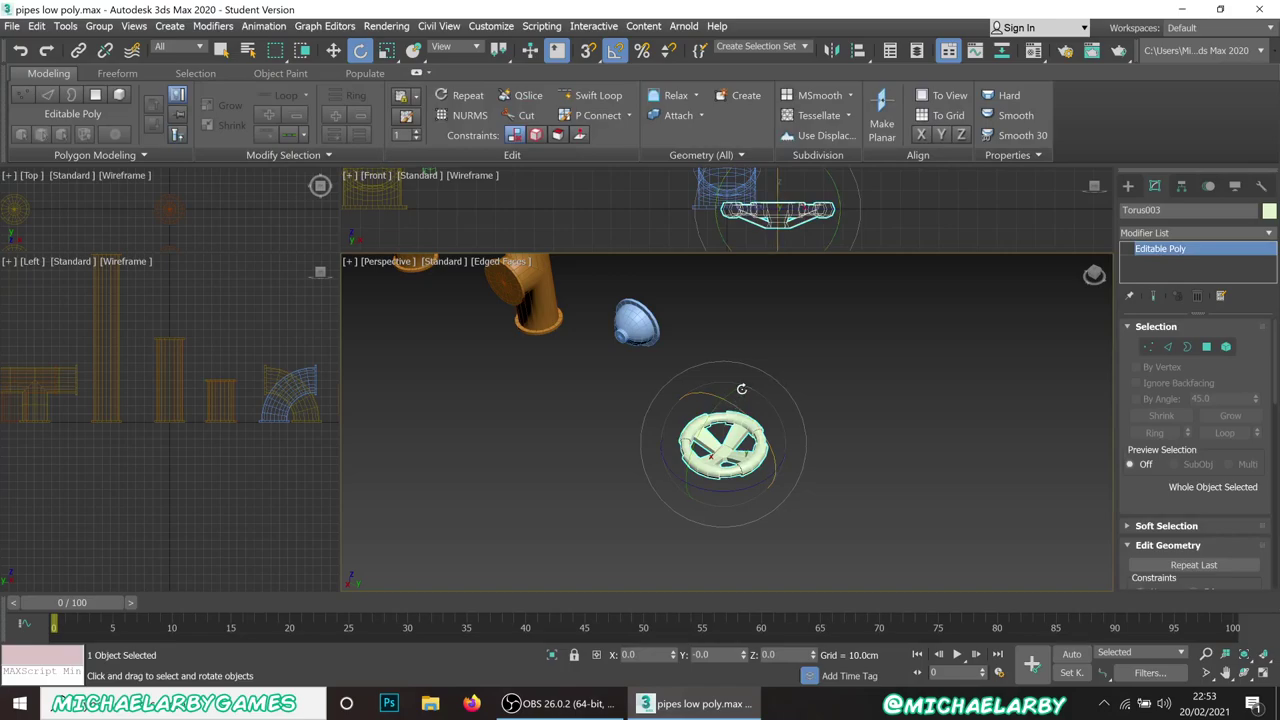
{"action": "left_click_drag", "start_coordinate": [742, 391], "coordinate": [718, 411]}
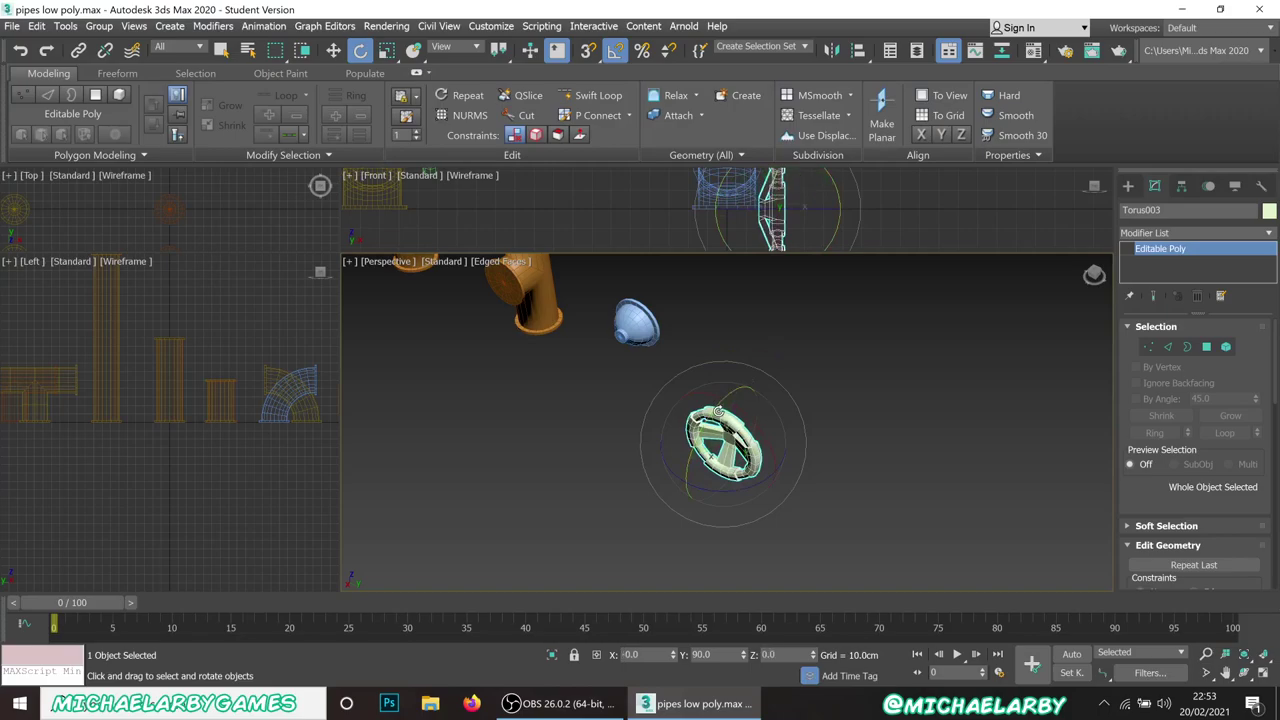
Move the upright handwheel up beside the blue flanged valve cap in front of the large pipe row
{"action": "left_click", "coordinate": [332, 55]}
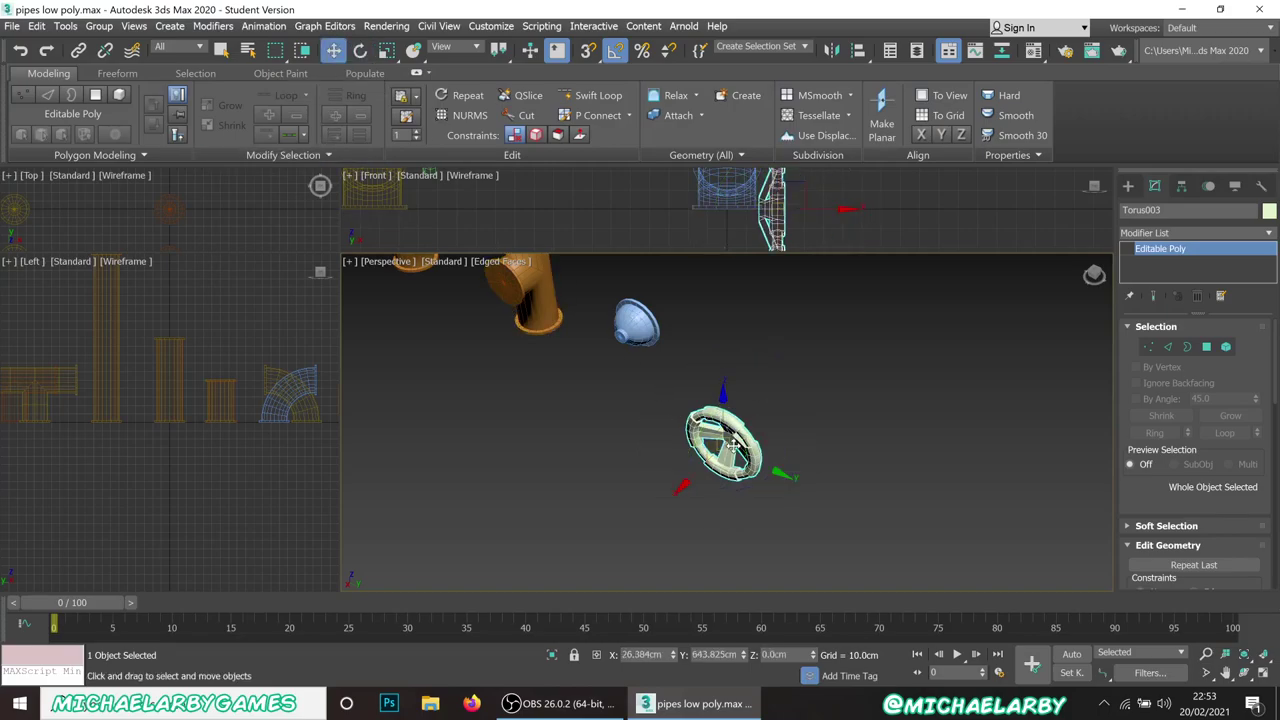
{"action": "left_click_drag", "start_coordinate": [740, 453], "coordinate": [619, 338]}
{"action": "middle_click_drag", "start_coordinate": [620, 338], "coordinate": [667, 376], "text": "alt"}
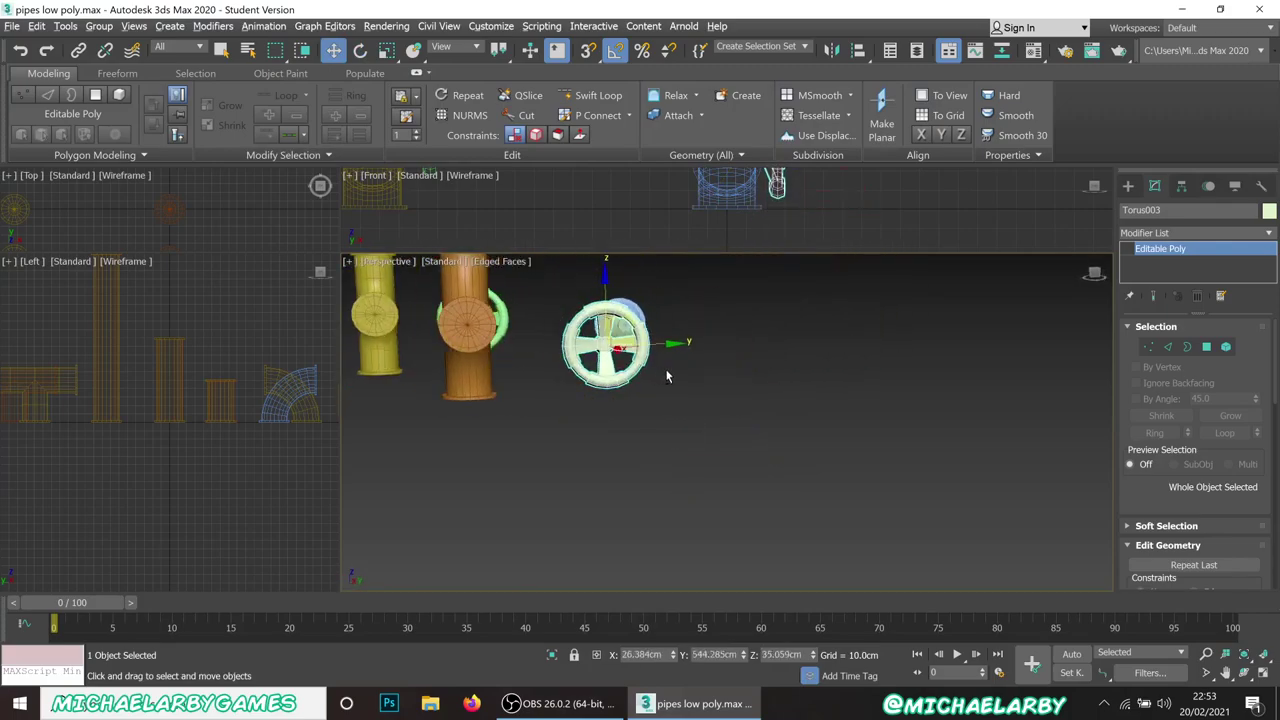
Move the blue valve cap so it sits centred behind the handwheel's hub and deselect it
{"action": "left_click", "coordinate": [636, 318]}
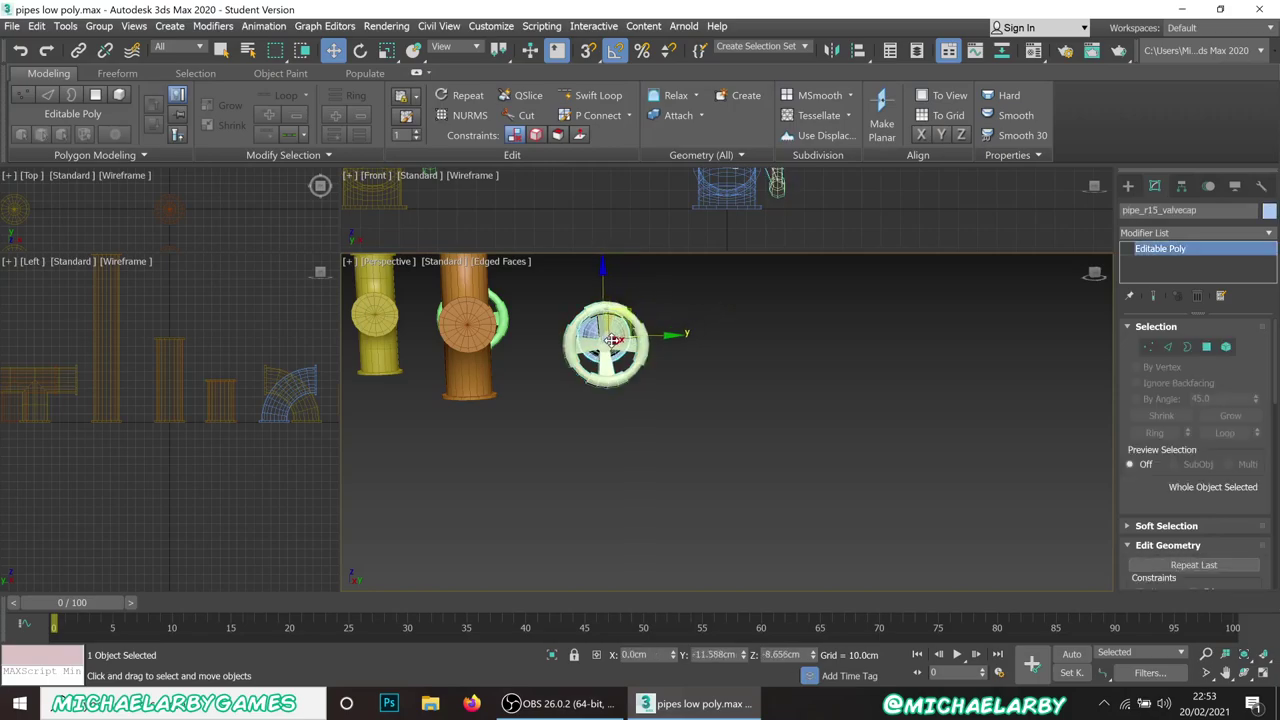
{"action": "left_click_drag", "start_coordinate": [612, 340], "coordinate": [622, 354]}
{"action": "middle_click_drag", "start_coordinate": [671, 410], "coordinate": [607, 411], "text": "alt"}
{"action": "scroll", "coordinate": [706, 321], "scroll_direction": "up", "scroll_amount": 5}
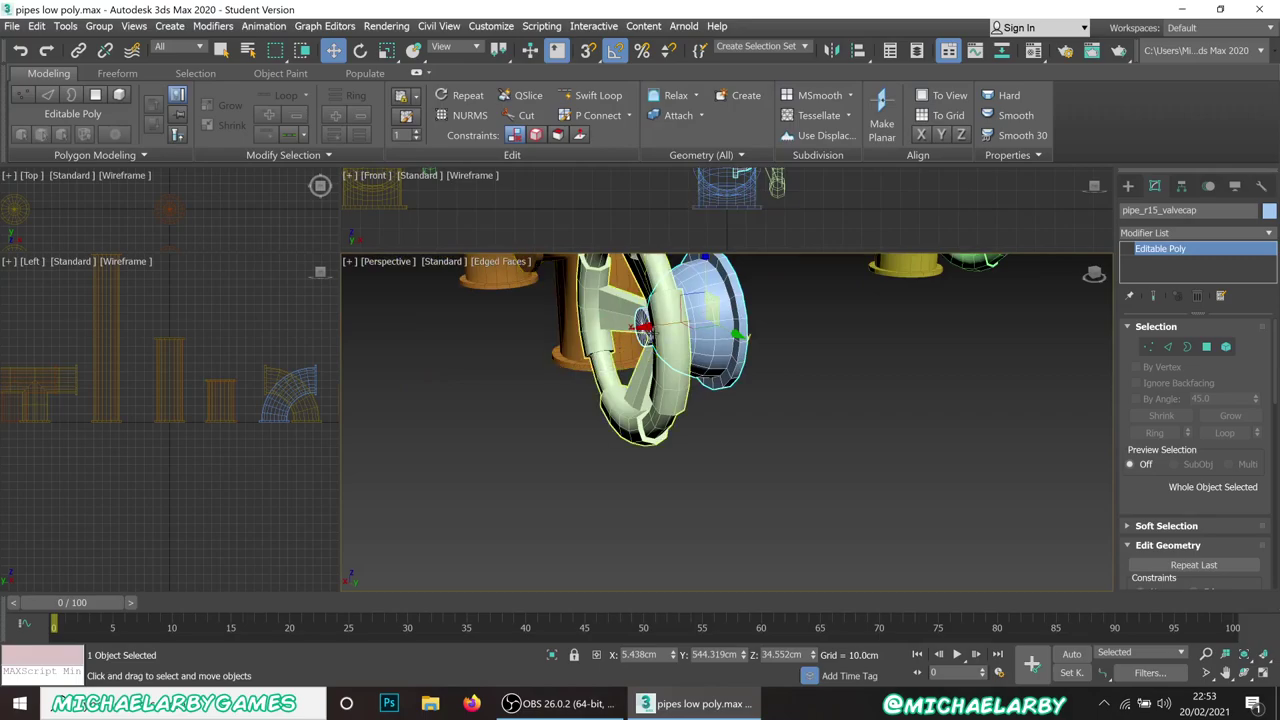
{"action": "middle_click_drag", "start_coordinate": [652, 325], "coordinate": [760, 450], "text": "alt"}
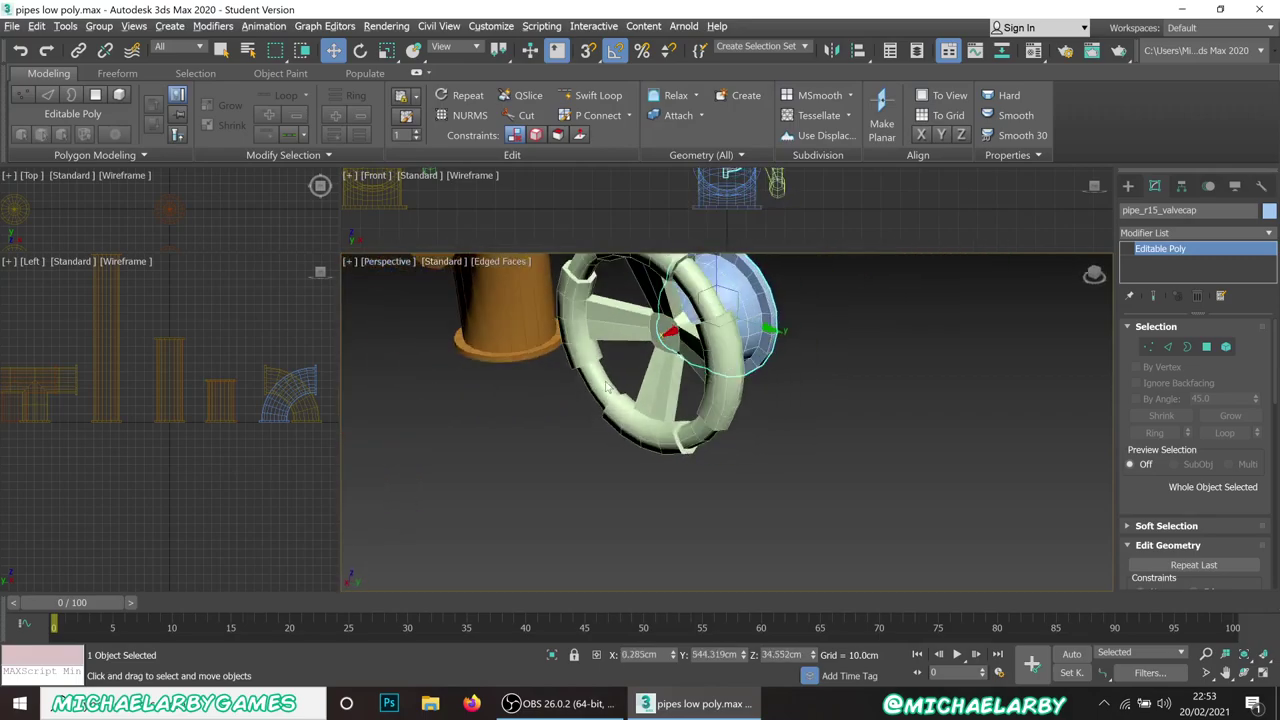
{"action": "scroll", "coordinate": [772, 465], "scroll_direction": "down", "scroll_amount": 5}
{"action": "left_click", "coordinate": [755, 474]}
Rename the larger handwheel as pipe_valve_wheel_25cm
{"action": "scroll", "coordinate": [700, 460], "scroll_direction": "up", "scroll_amount": 4}
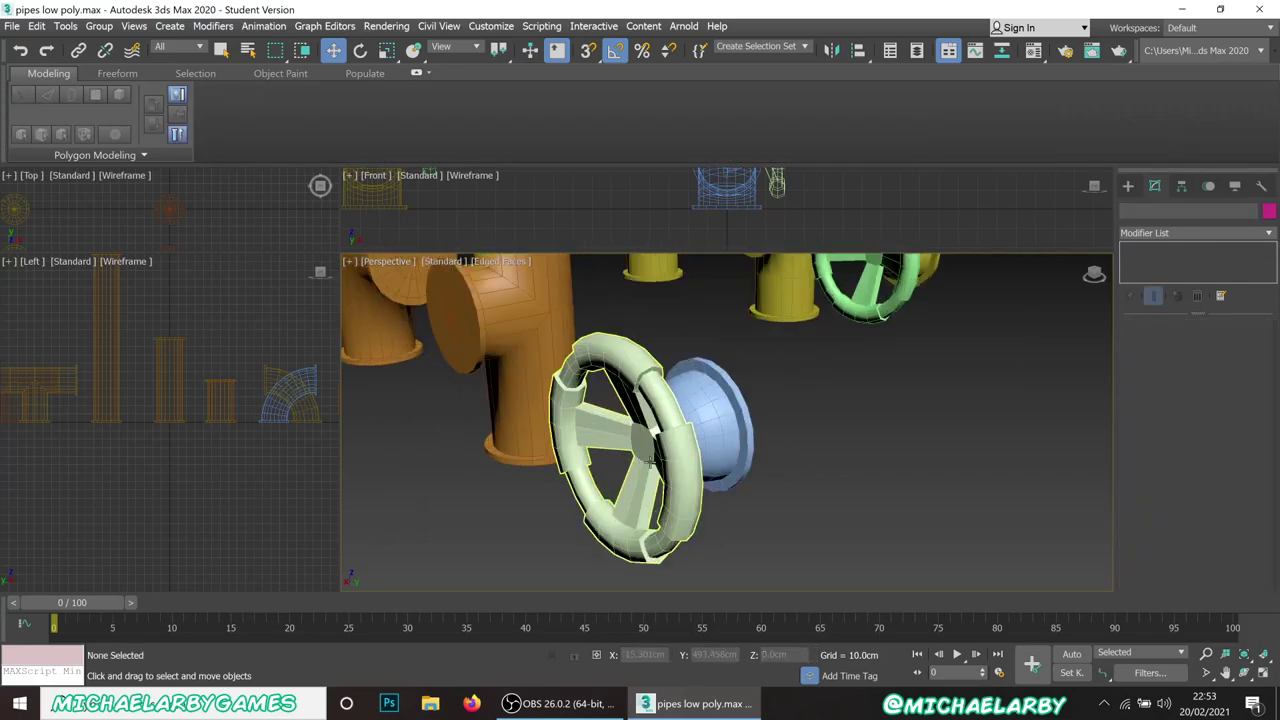
{"action": "scroll", "coordinate": [673, 450], "scroll_direction": "down", "scroll_amount": 2}
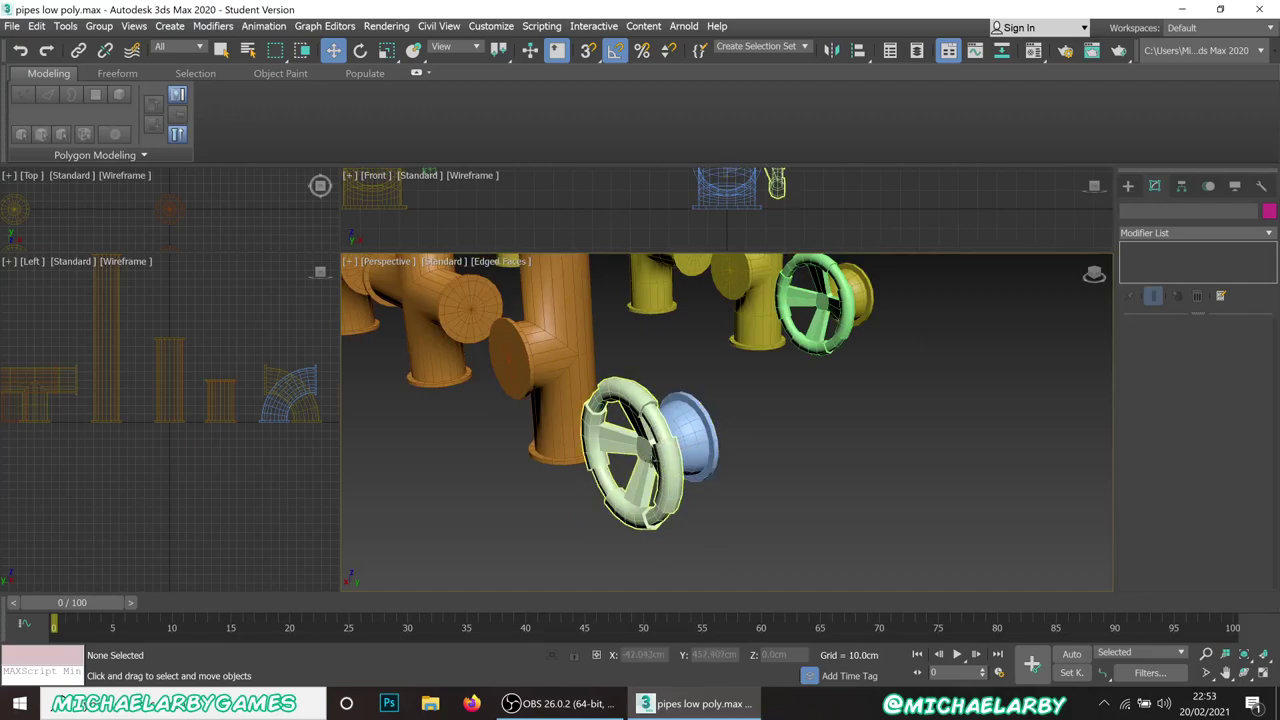
{"action": "left_click", "coordinate": [668, 447]}
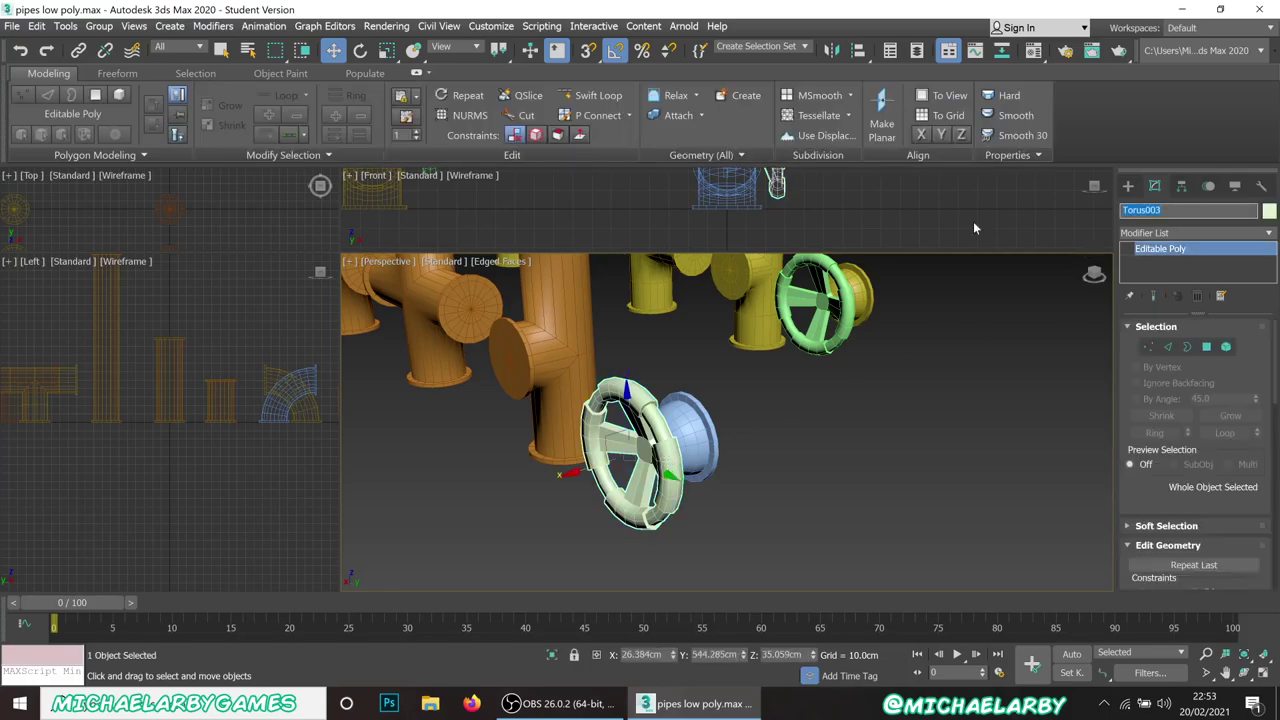
{"action": "type", "text": "pipe_valve_wheel_25cm"}
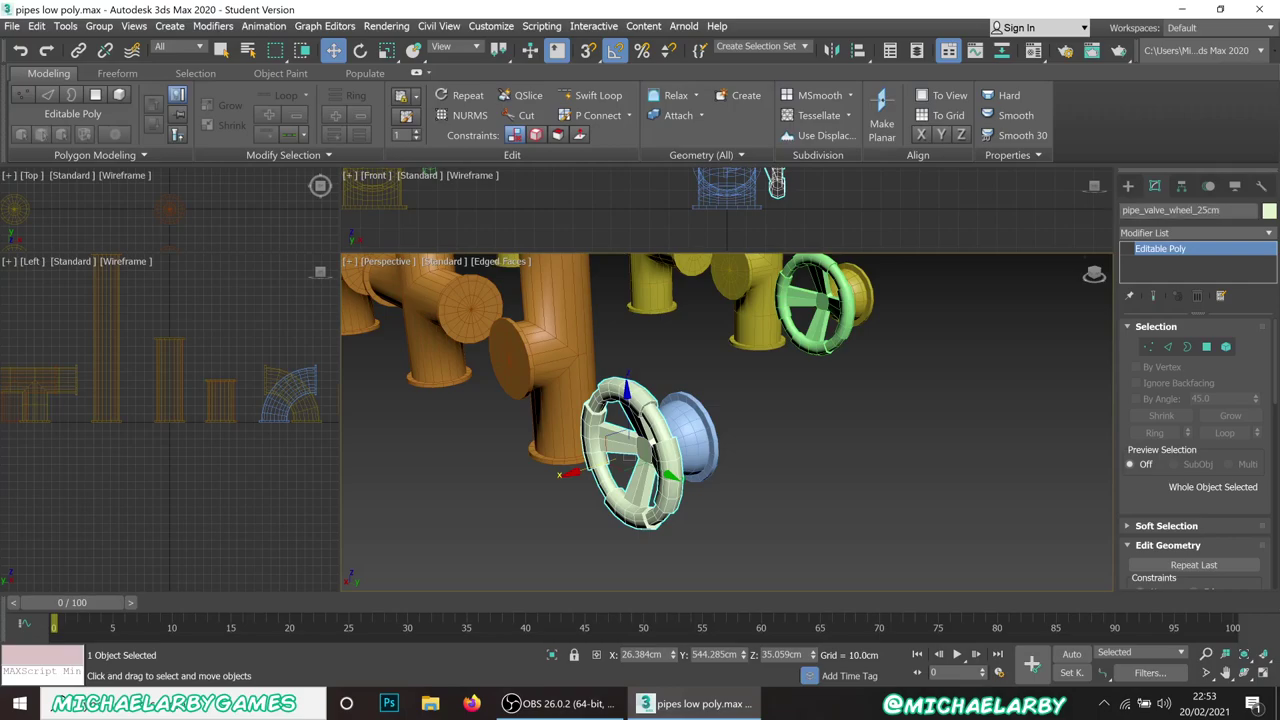
Examine the finished pipe set across both rows, focusing on the capped ends of the straight pipes and the yellow junctions
{"action": "scroll", "coordinate": [797, 328], "scroll_direction": "down", "scroll_amount": 3}
{"action": "middle_click_drag", "start_coordinate": [797, 328], "coordinate": [905, 502], "text": "alt"}
{"action": "scroll", "coordinate": [905, 495], "scroll_direction": "down", "scroll_amount": 2}
{"action": "middle_click_drag", "start_coordinate": [791, 472], "coordinate": [763, 485], "text": "alt"}
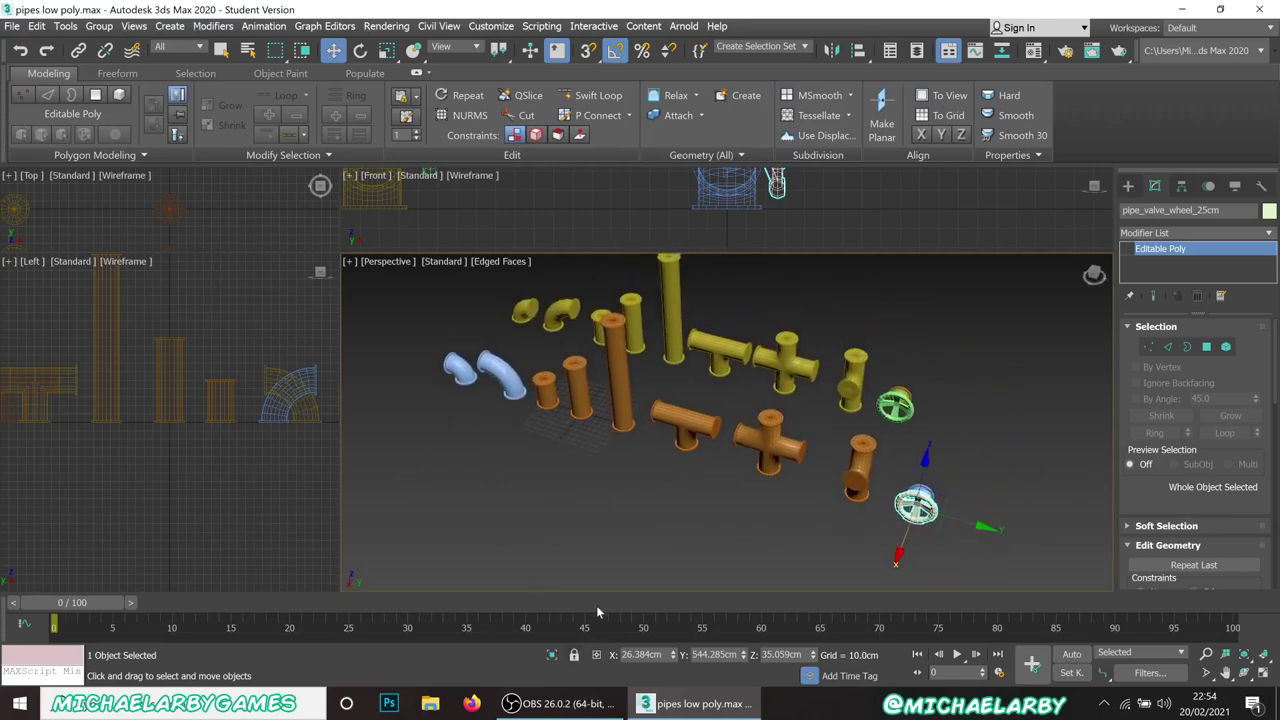
{"action": "left_click", "coordinate": [567, 705]}
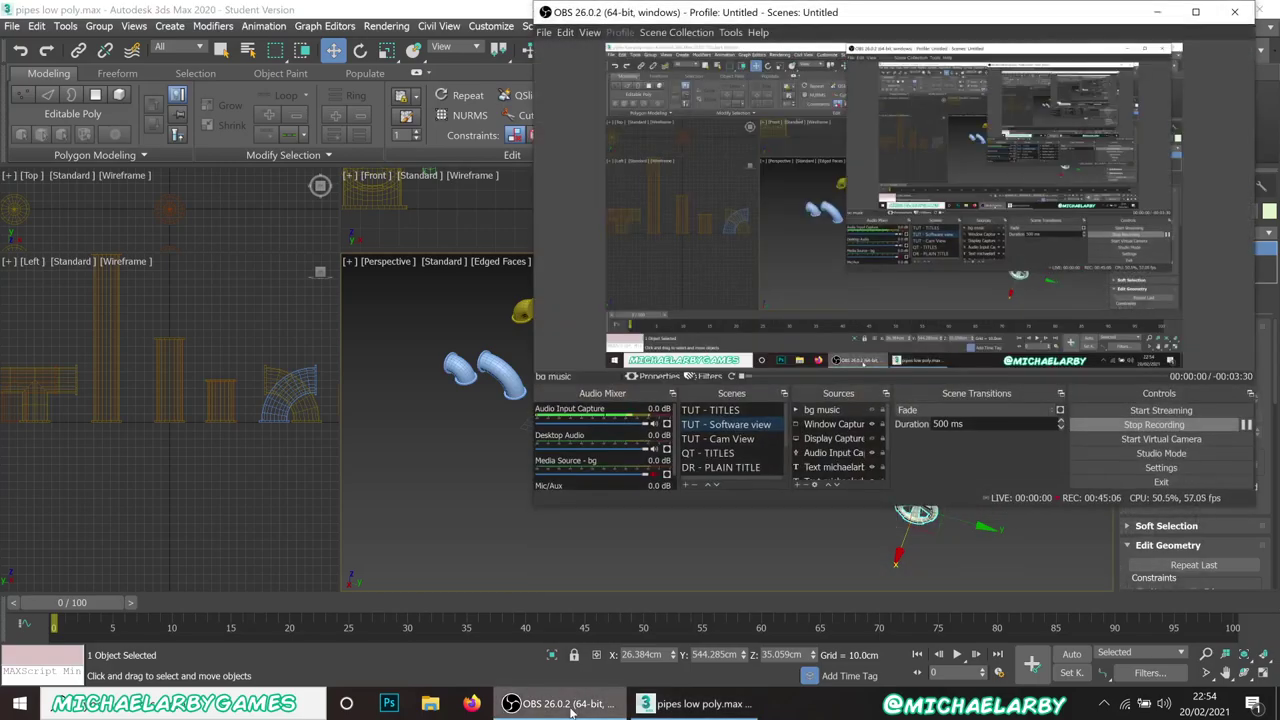
{"action": "left_click", "coordinate": [568, 706]}
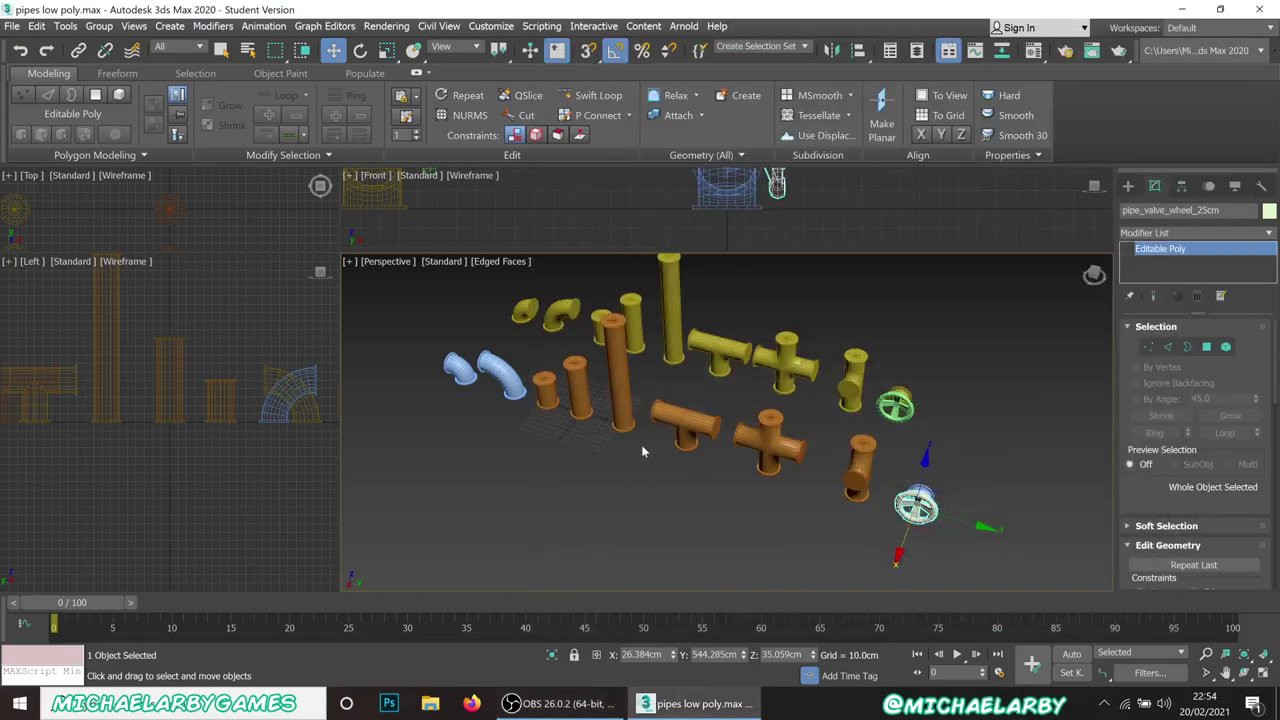
{"action": "middle_click_drag", "start_coordinate": [631, 491], "coordinate": [752, 485], "text": "alt"}
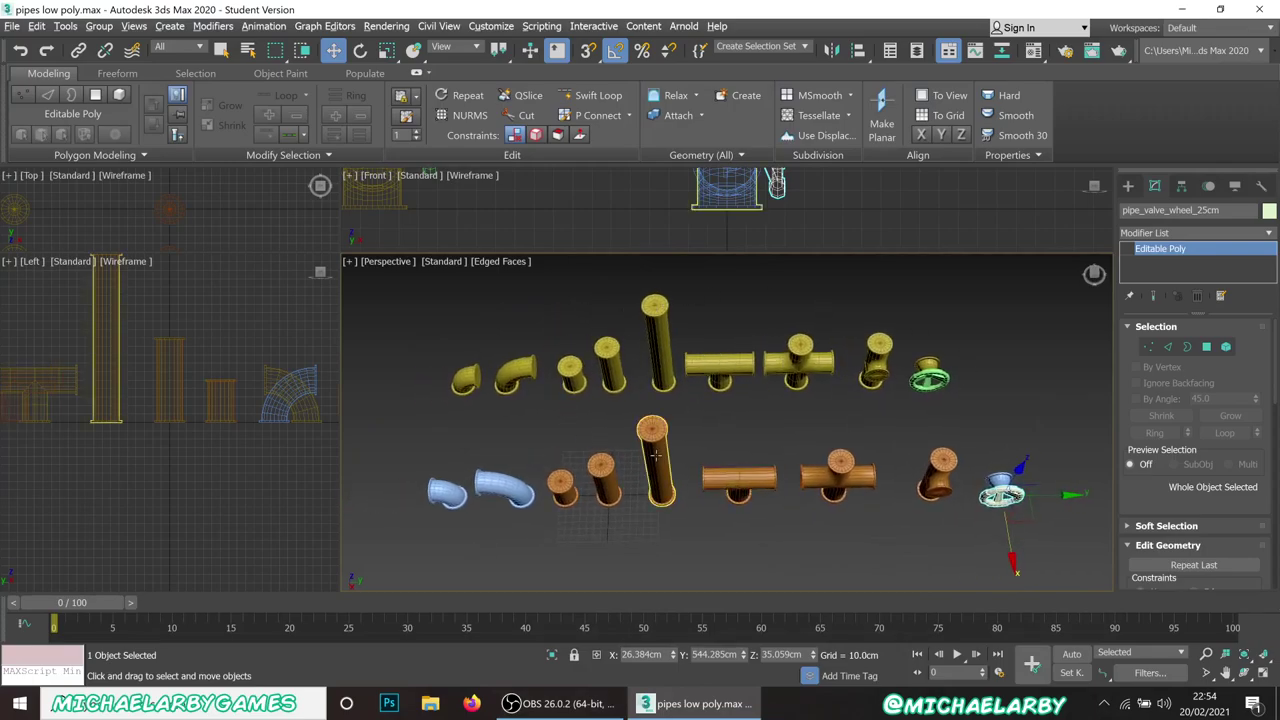
{"action": "scroll", "coordinate": [651, 450], "scroll_direction": "up", "scroll_amount": 5}
{"action": "middle_click_drag", "start_coordinate": [565, 460], "coordinate": [651, 450]}
{"action": "scroll", "coordinate": [651, 450], "scroll_direction": "up", "scroll_amount": 4}
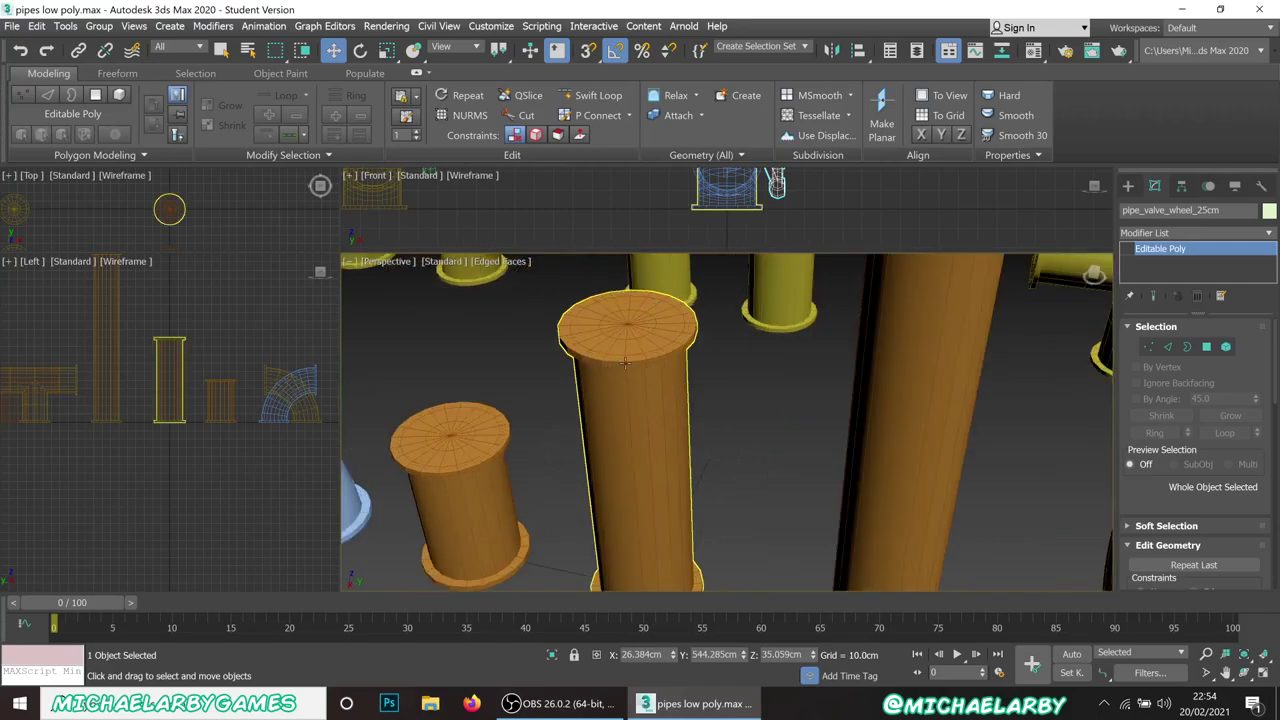
{"action": "scroll", "coordinate": [650, 355], "scroll_direction": "down", "scroll_amount": 8}
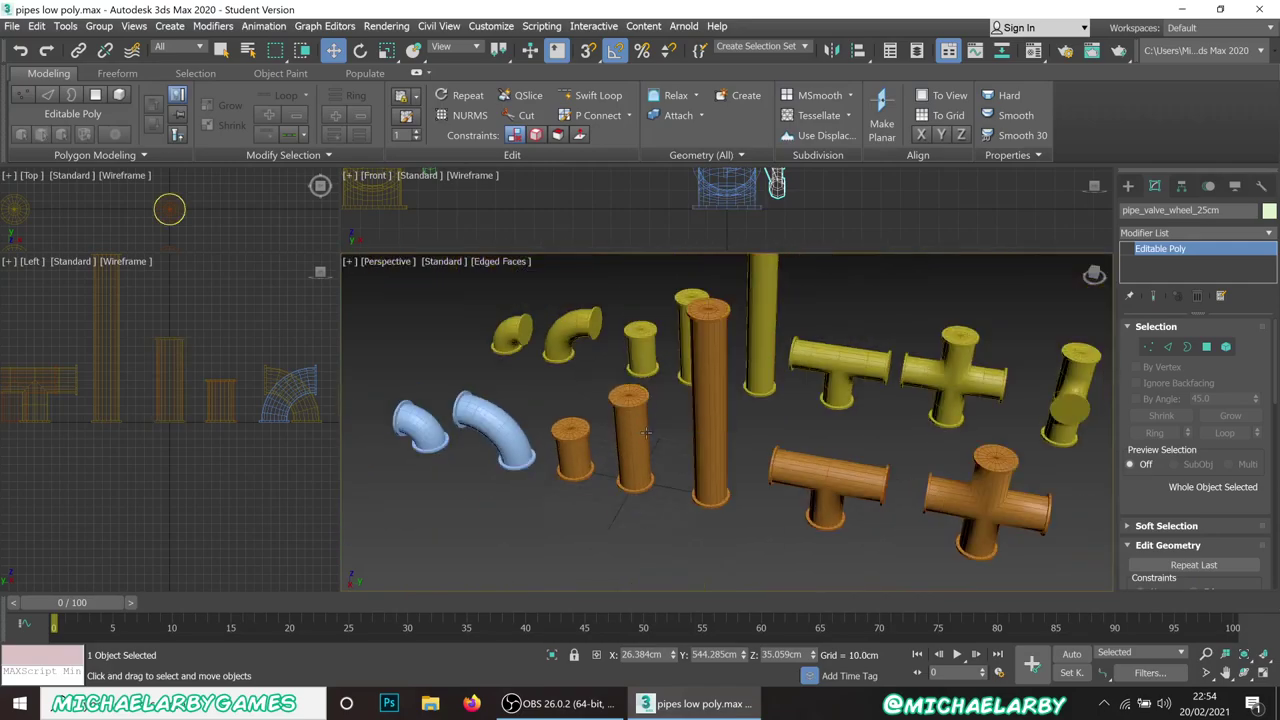
{"action": "mouse_move", "coordinate": [686, 426]}
{"action": "middle_mouse_down", "text": "alt"}
{"action": "mouse_move", "coordinate": [686, 366]}
{"action": "mouse_move", "coordinate": [674, 421]}
{"action": "middle_mouse_up", "text": "alt"}
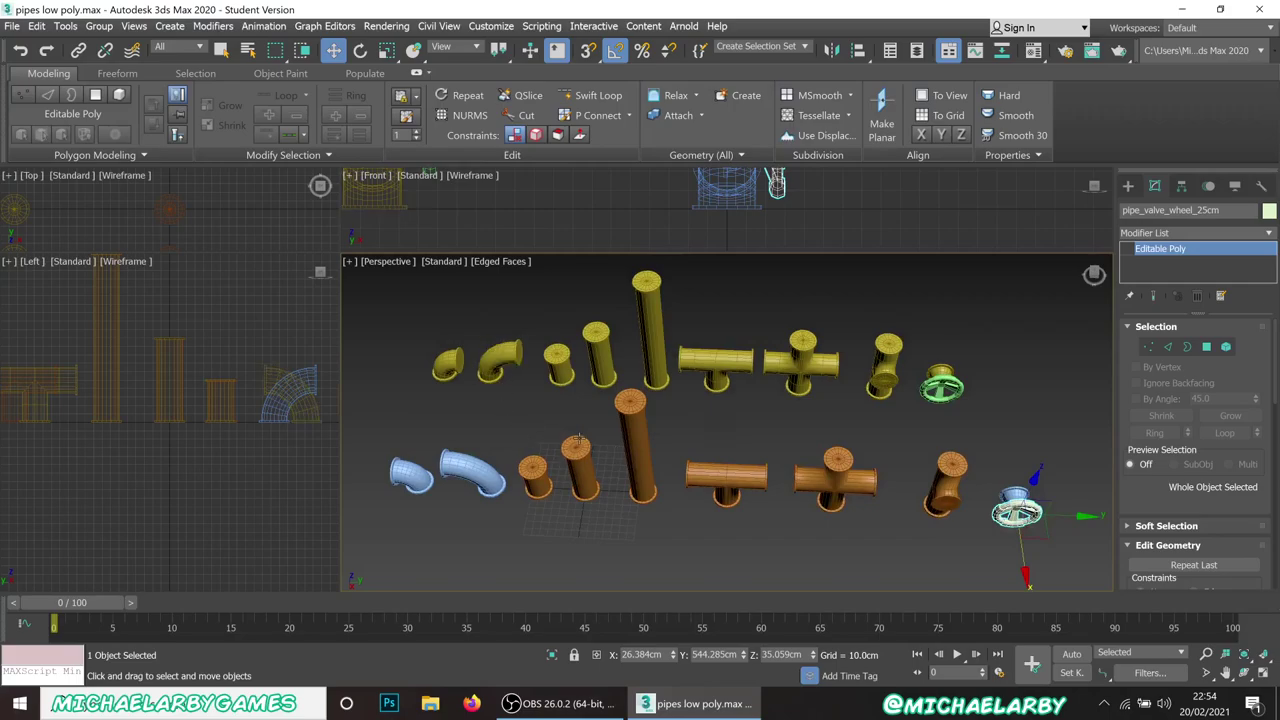
{"action": "scroll", "coordinate": [806, 356], "scroll_direction": "up", "scroll_amount": 4}
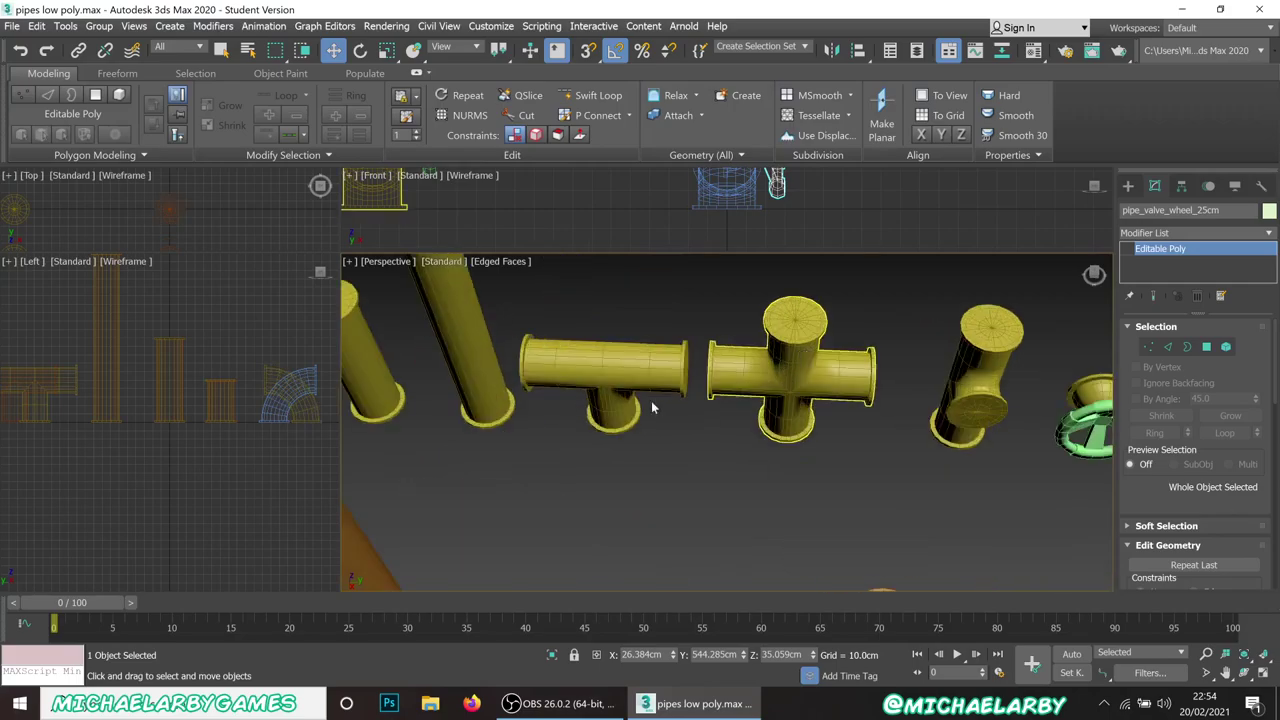
{"action": "scroll", "coordinate": [574, 384], "scroll_direction": "down", "scroll_amount": 6}
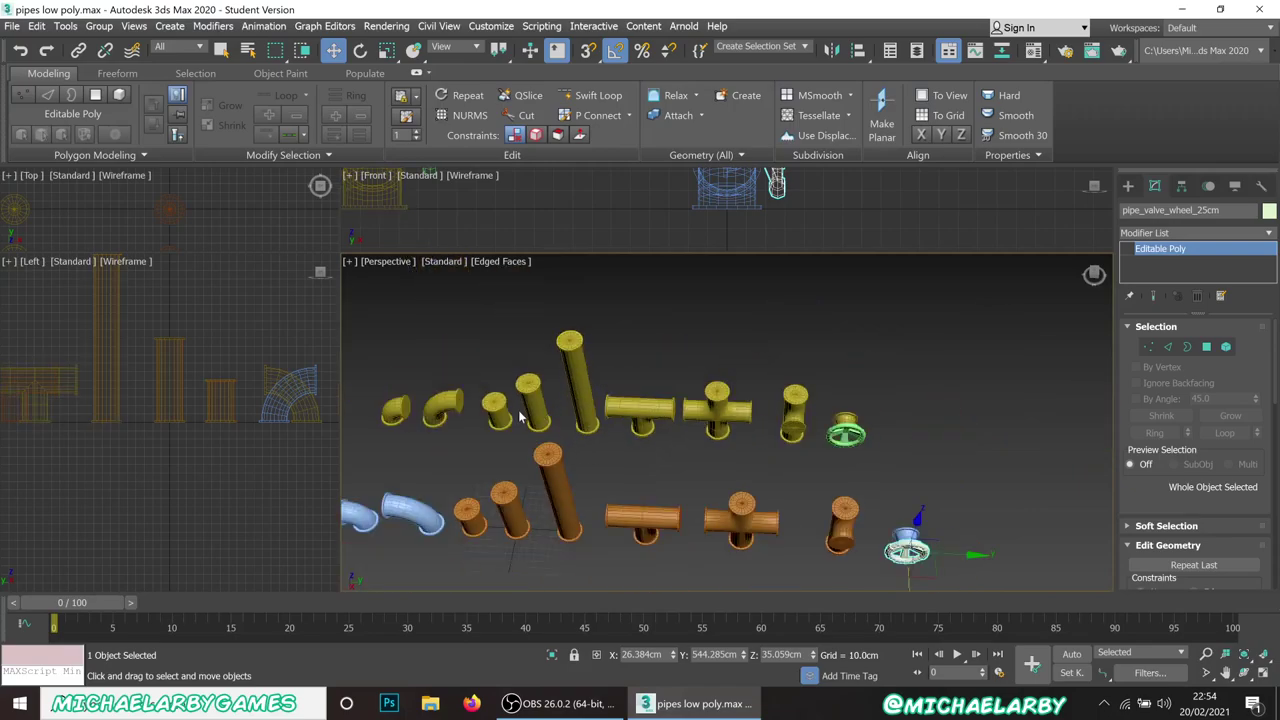
{"action": "scroll", "coordinate": [523, 420], "scroll_direction": "up", "scroll_amount": 3}
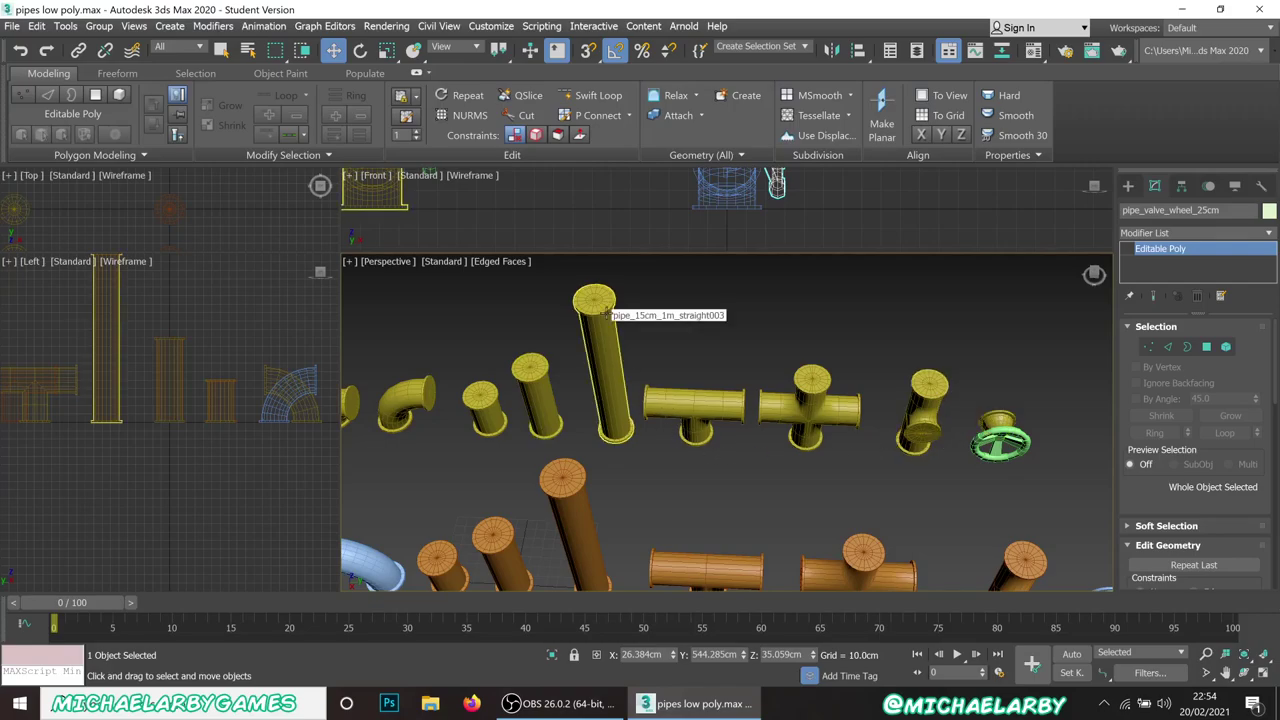
{"action": "middle_click_drag", "start_coordinate": [595, 320], "coordinate": [540, 410], "text": "alt"}
{"action": "scroll", "coordinate": [520, 392], "scroll_direction": "up", "scroll_amount": 5}
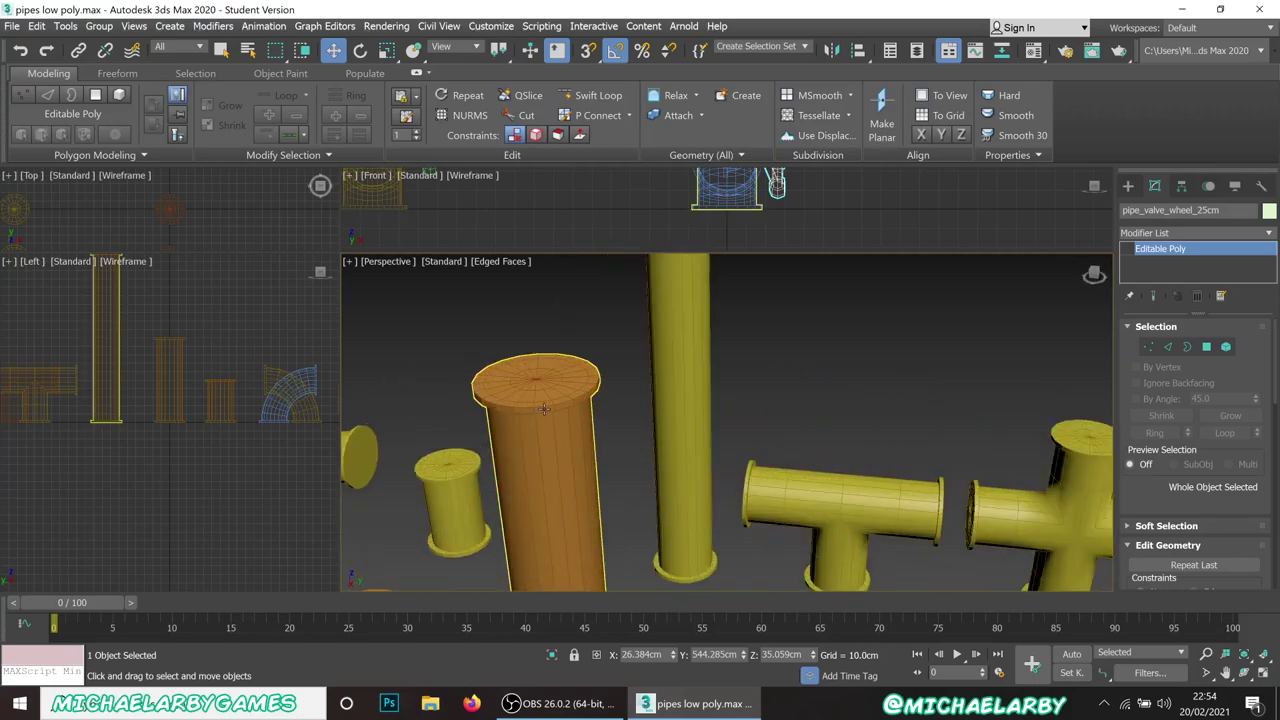
{"action": "scroll", "coordinate": [544, 408], "scroll_direction": "down", "scroll_amount": 6}
{"action": "middle_click_drag", "start_coordinate": [544, 408], "coordinate": [805, 313], "text": "alt"}
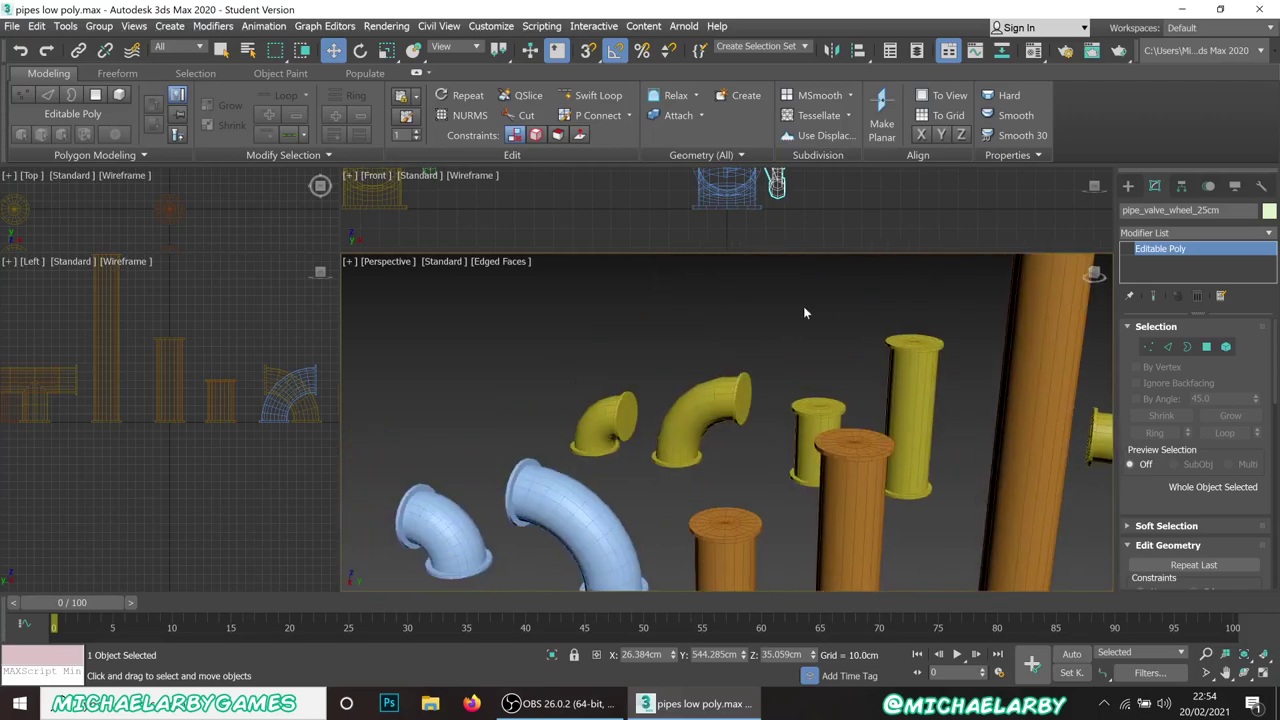
Select the longer blue bend in the front row and examine the segments and flanges of both blue bends
{"action": "scroll", "coordinate": [803, 313], "scroll_direction": "down", "scroll_amount": 5}
{"action": "scroll", "coordinate": [650, 407], "scroll_direction": "up", "scroll_amount": 5}
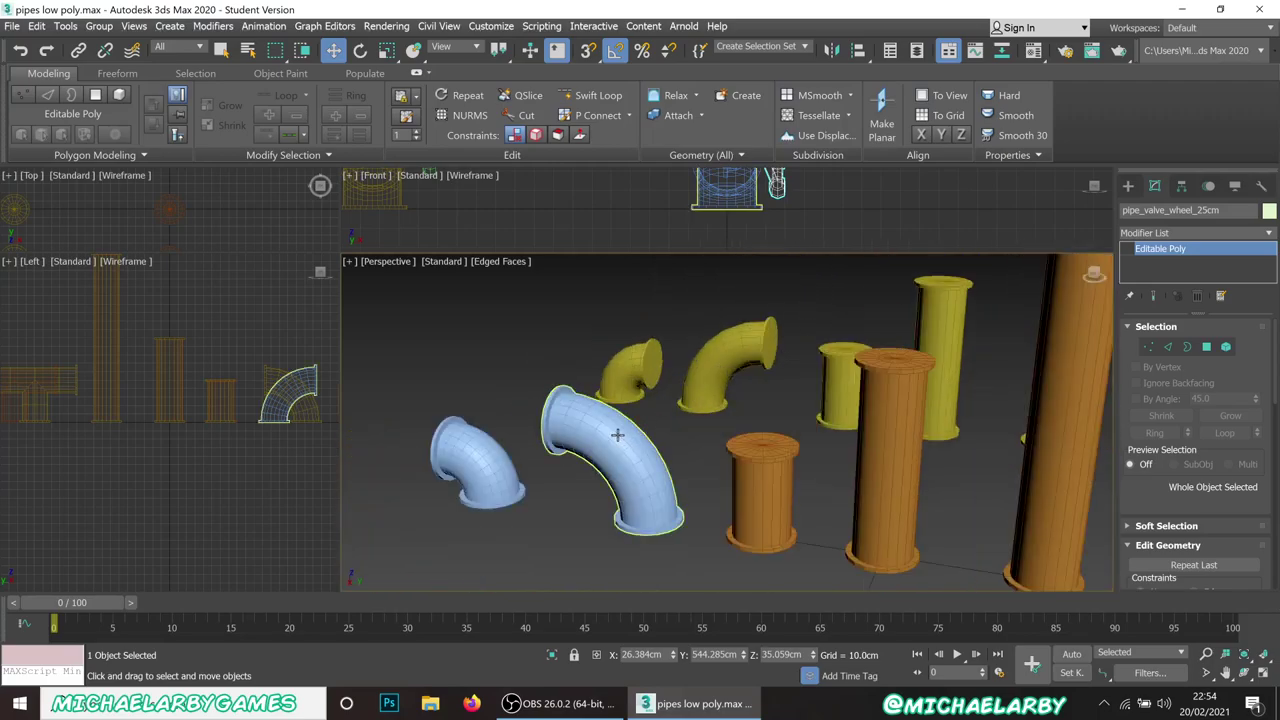
{"action": "left_click", "coordinate": [620, 442]}
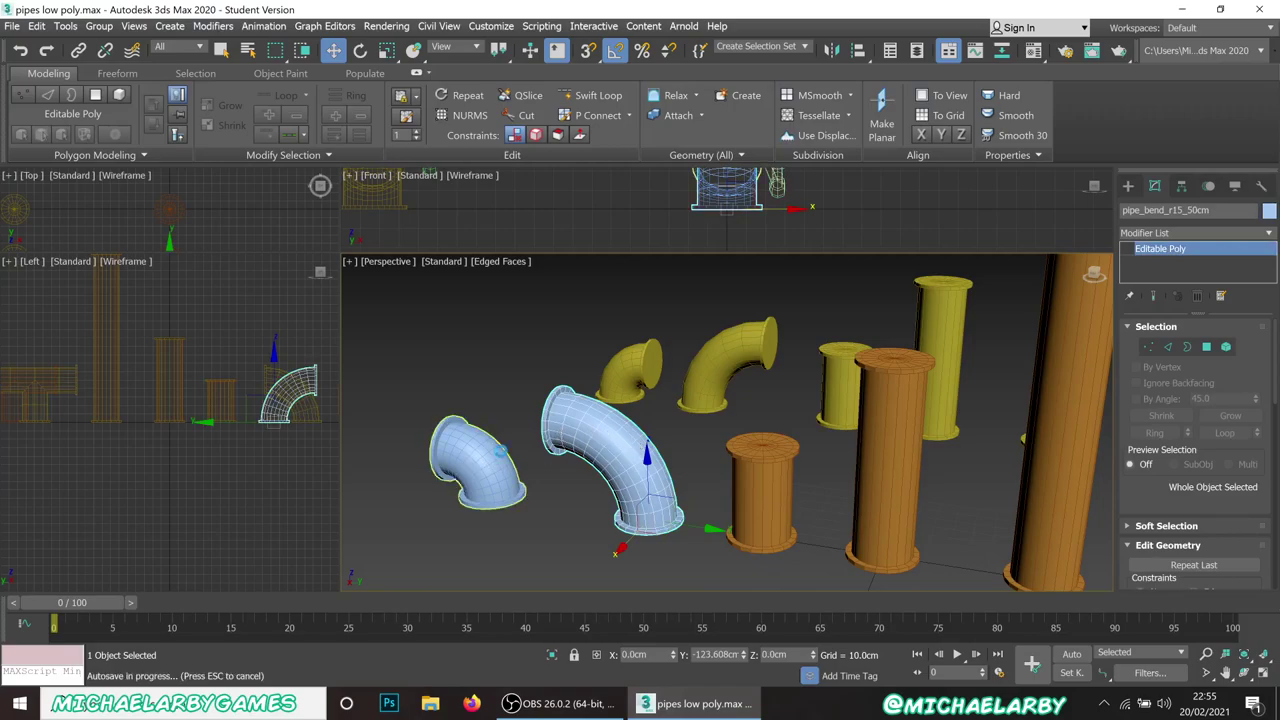
{"action": "middle_click_drag", "start_coordinate": [505, 455], "coordinate": [605, 420], "text": "alt"}
{"action": "scroll", "coordinate": [594, 434], "scroll_direction": "up", "scroll_amount": 2}
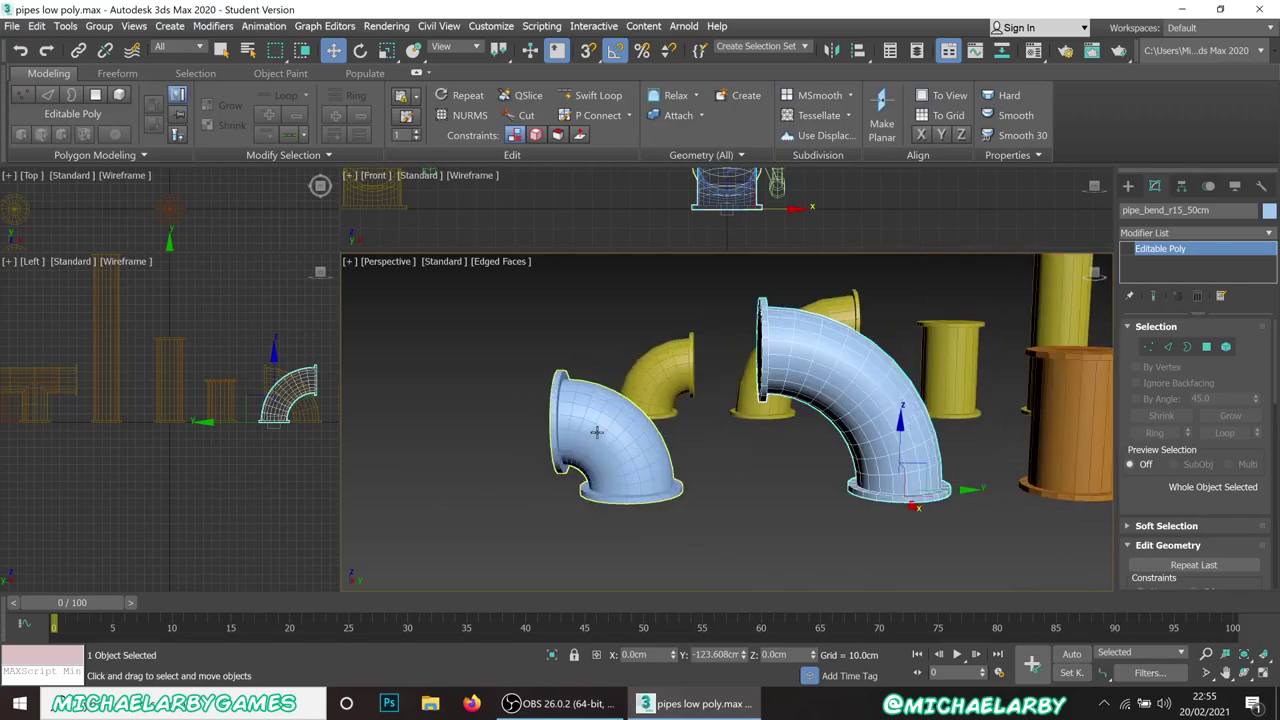
{"action": "scroll", "coordinate": [596, 432], "scroll_direction": "up", "scroll_amount": 1}
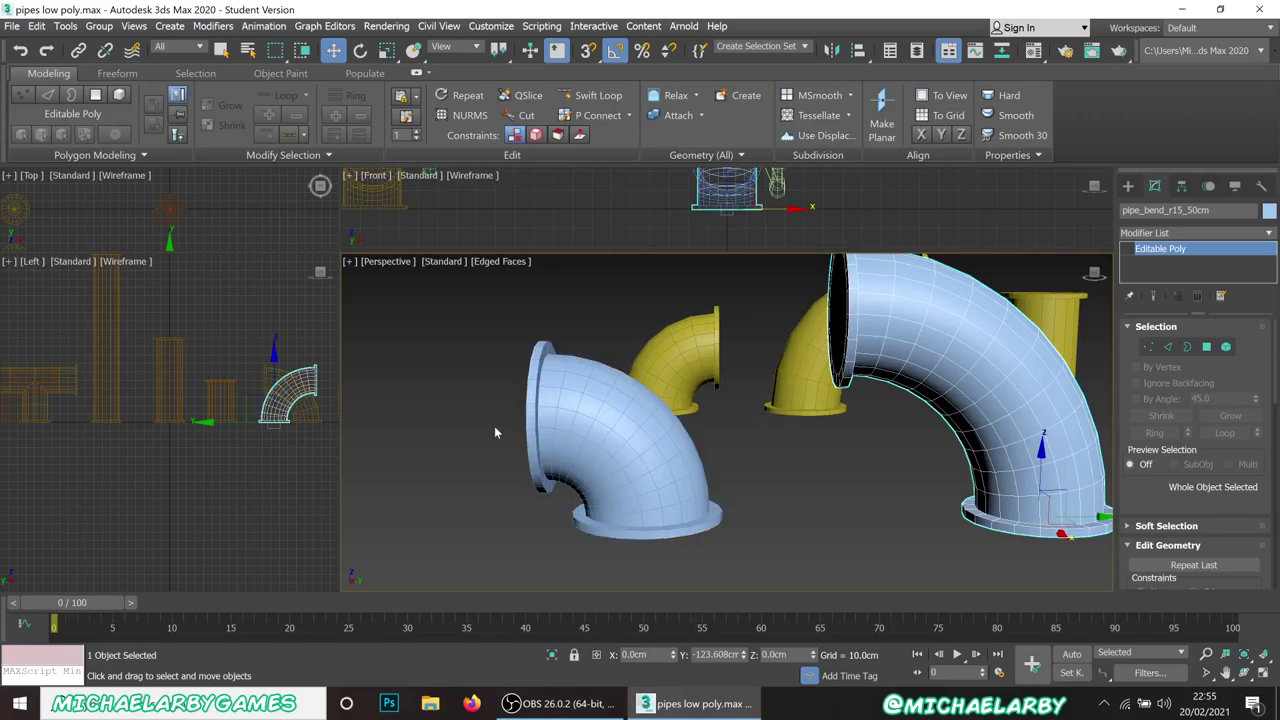
Examine the tee, cross and corner junctions of the orange row, including how their branches meet
{"action": "scroll", "coordinate": [520, 430], "scroll_direction": "down", "scroll_amount": 10}
{"action": "scroll", "coordinate": [937, 433], "scroll_direction": "up", "scroll_amount": 5}
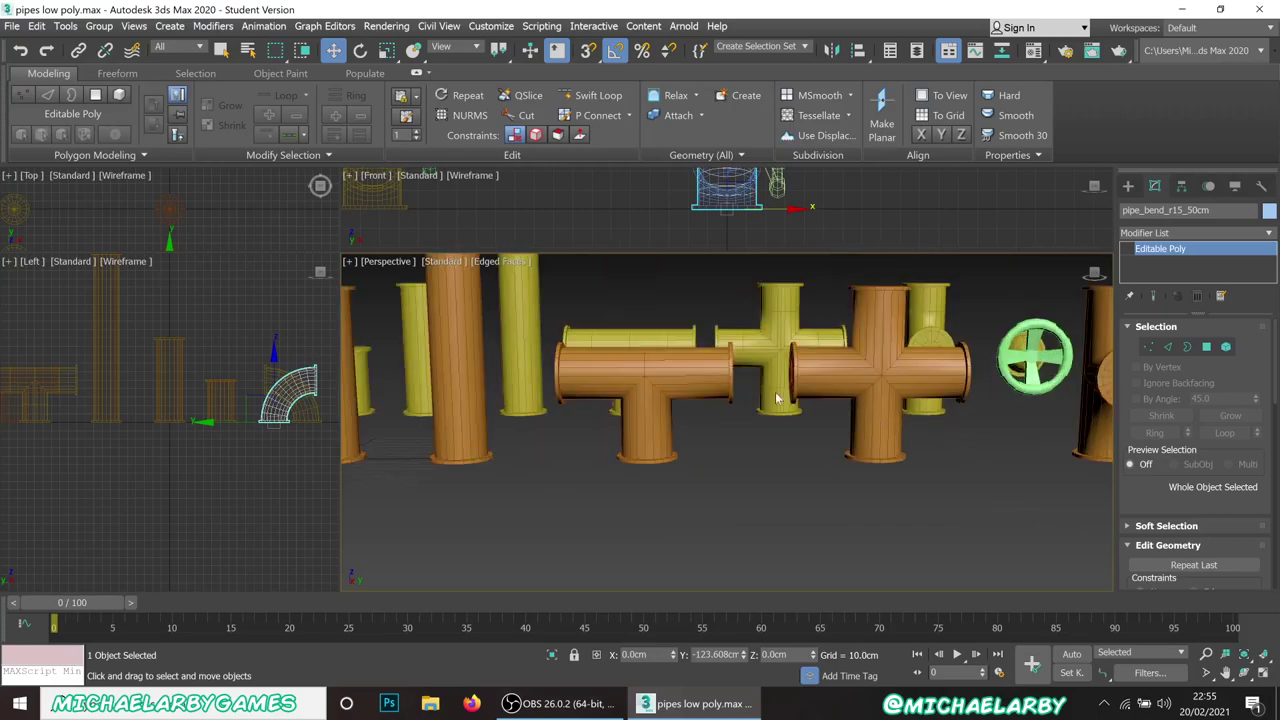
{"action": "scroll", "coordinate": [900, 400], "scroll_direction": "down", "scroll_amount": 5}
{"action": "scroll", "coordinate": [852, 345], "scroll_direction": "up", "scroll_amount": 4}
{"action": "scroll", "coordinate": [860, 345], "scroll_direction": "up", "scroll_amount": 6}
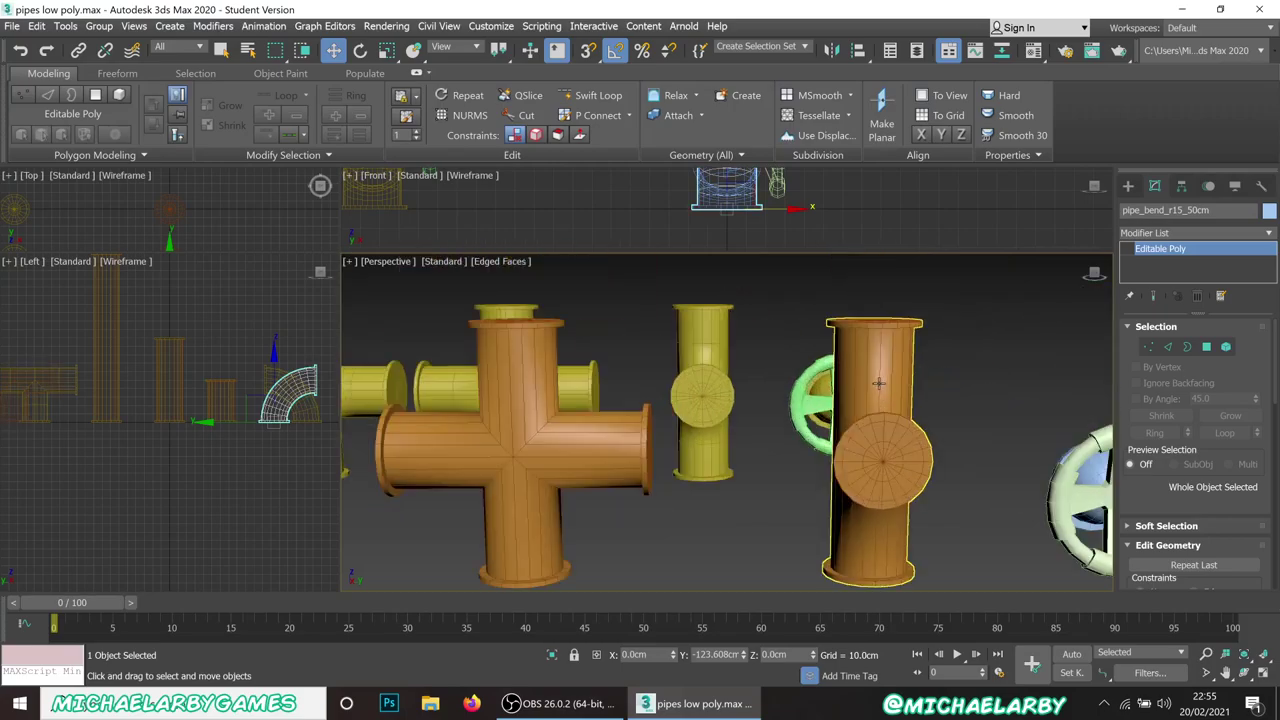
{"action": "scroll", "coordinate": [883, 342], "scroll_direction": "down", "scroll_amount": 5}
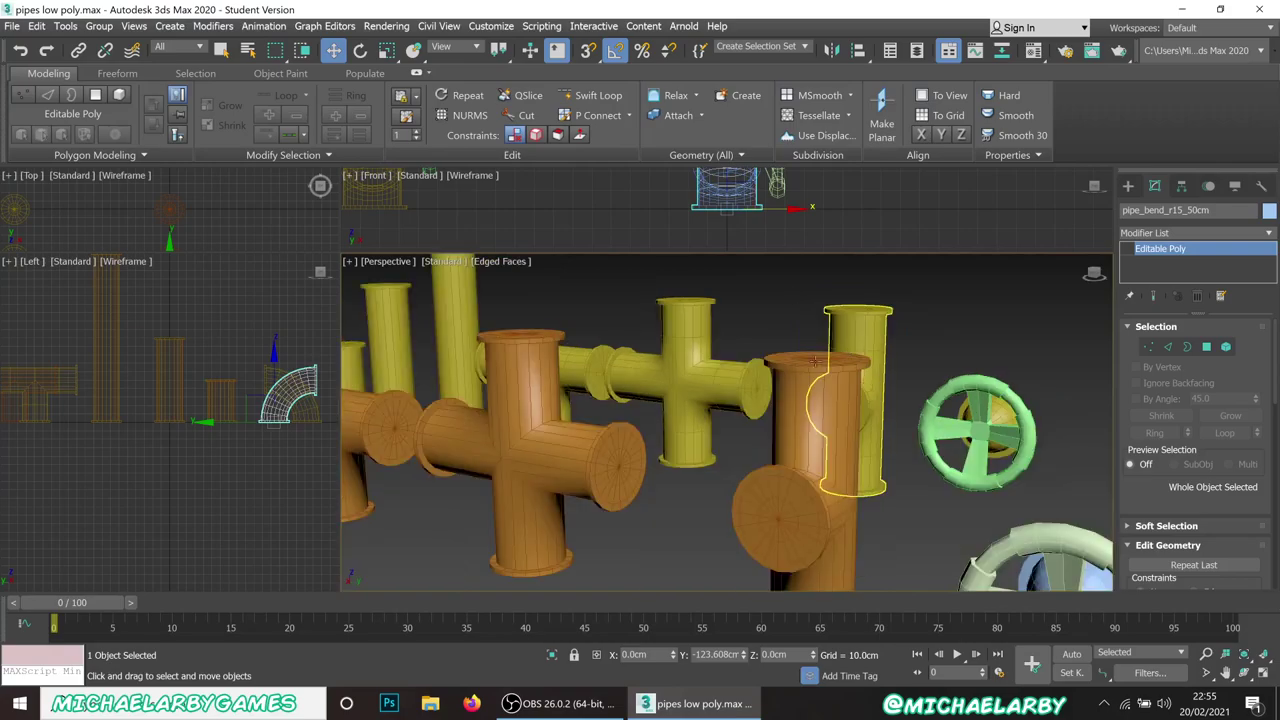
{"action": "scroll", "coordinate": [566, 347], "scroll_direction": "up", "scroll_amount": 6}
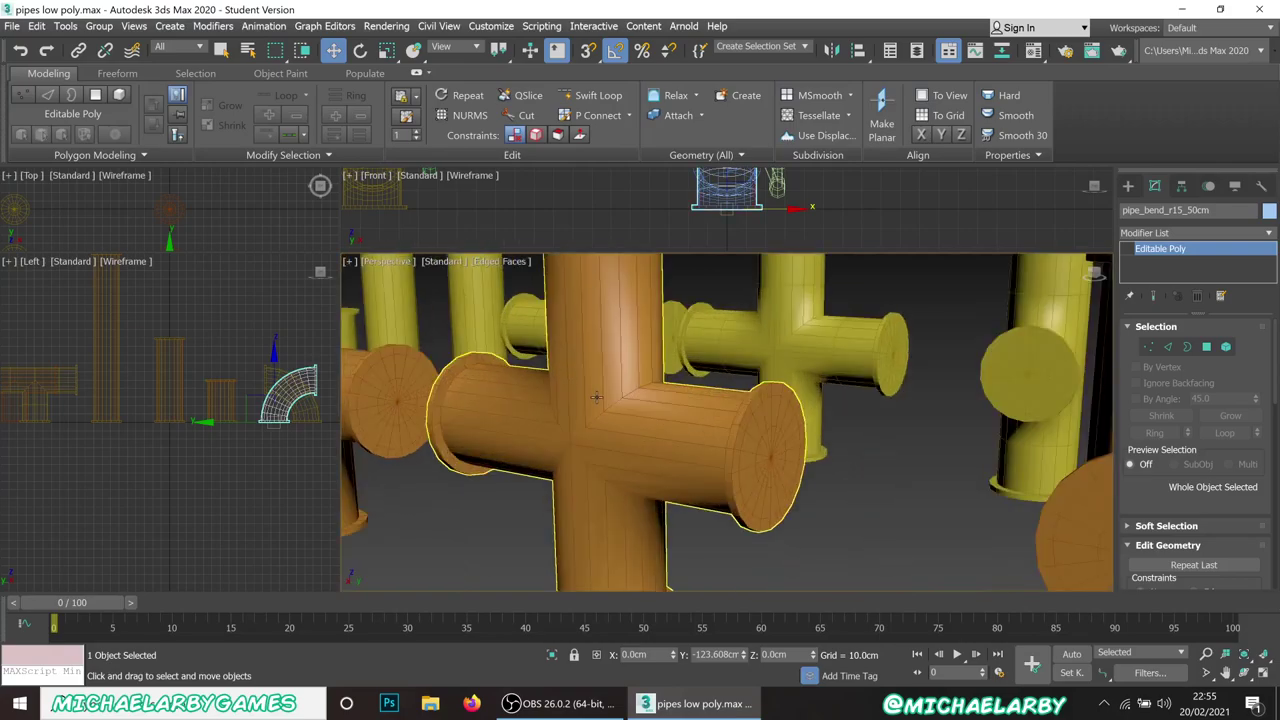
{"action": "scroll", "coordinate": [596, 397], "scroll_direction": "down", "scroll_amount": 2}
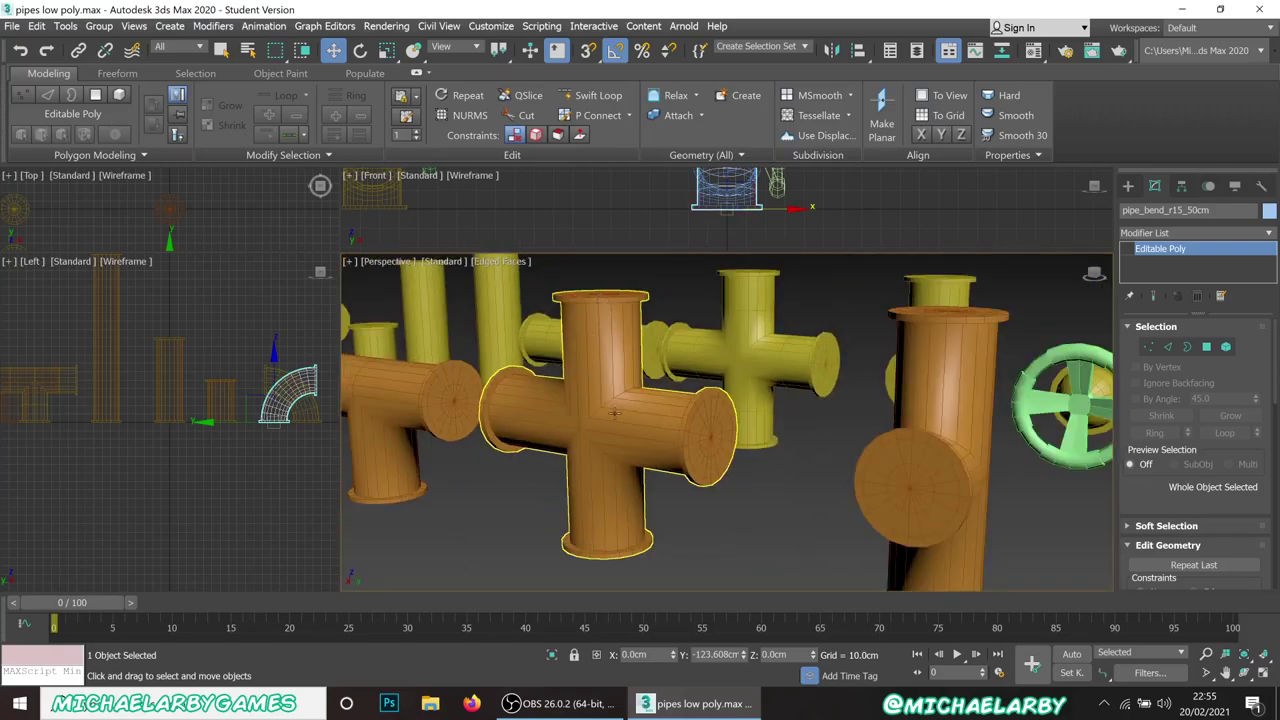
{"action": "scroll", "coordinate": [604, 503], "scroll_direction": "down", "scroll_amount": 4}
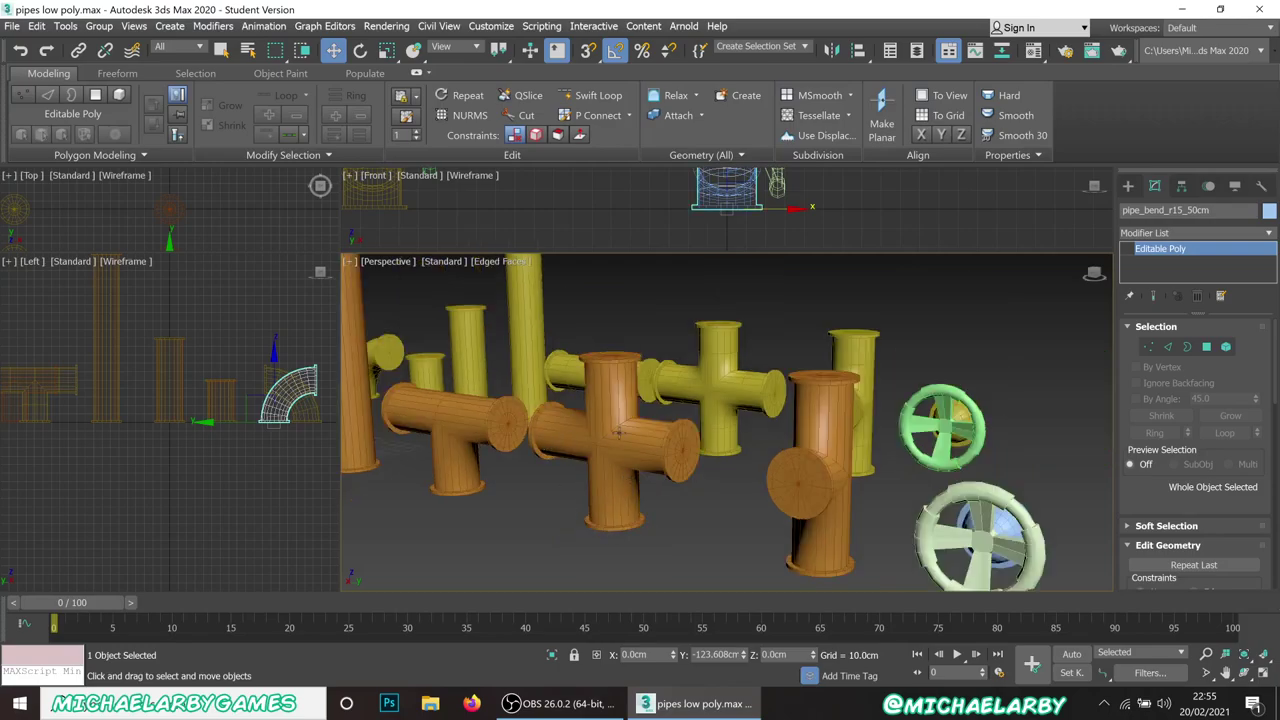
{"action": "scroll", "coordinate": [604, 412], "scroll_direction": "down", "scroll_amount": 2}
{"action": "middle_click_drag", "start_coordinate": [589, 417], "coordinate": [748, 499], "text": "alt"}
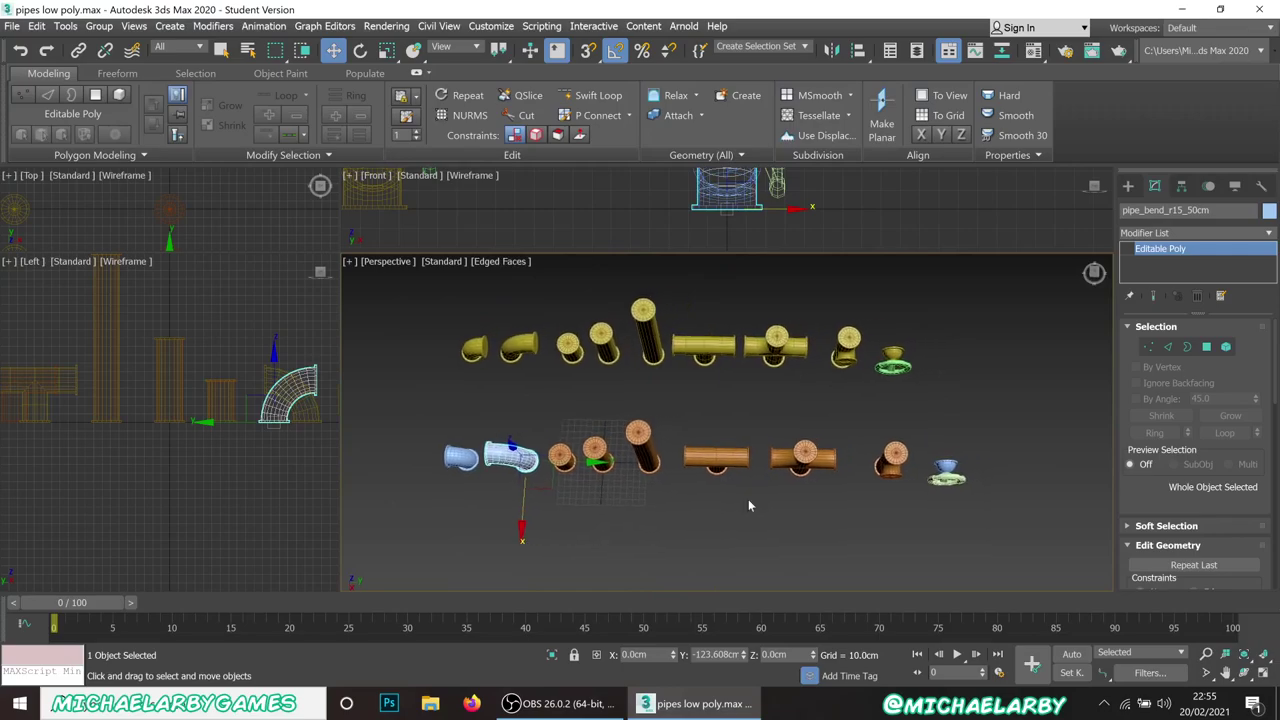
Select all ten parts of the front row together and clear the selection
{"action": "left_click", "coordinate": [522, 495]}
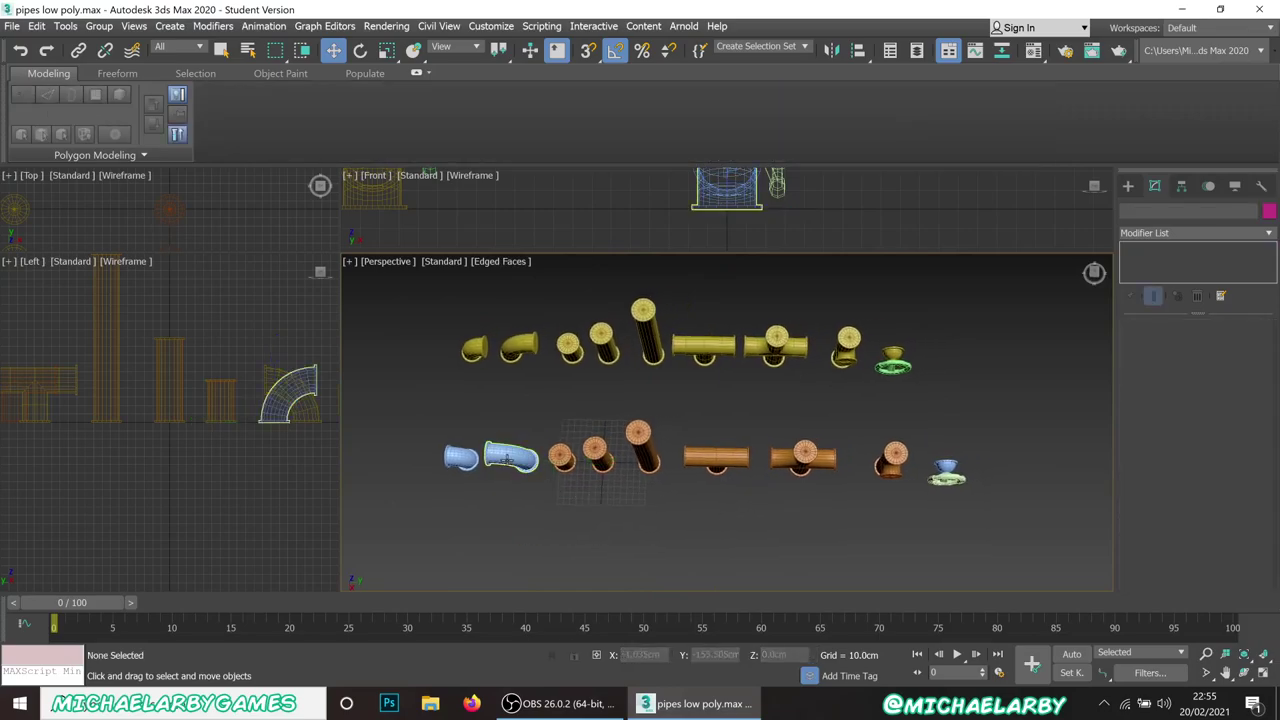
{"action": "middle_click_drag", "start_coordinate": [628, 491], "coordinate": [644, 492]}
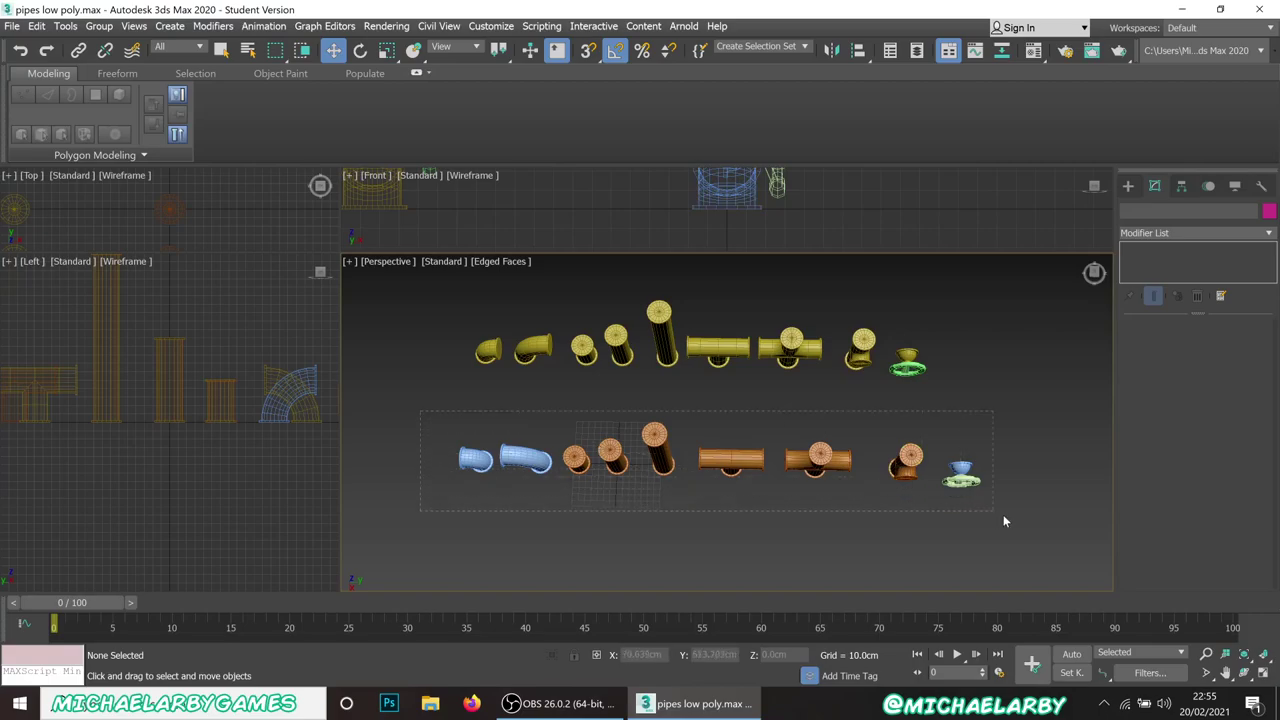
{"action": "left_click_drag", "start_coordinate": [1007, 516], "coordinate": [1007, 516]}
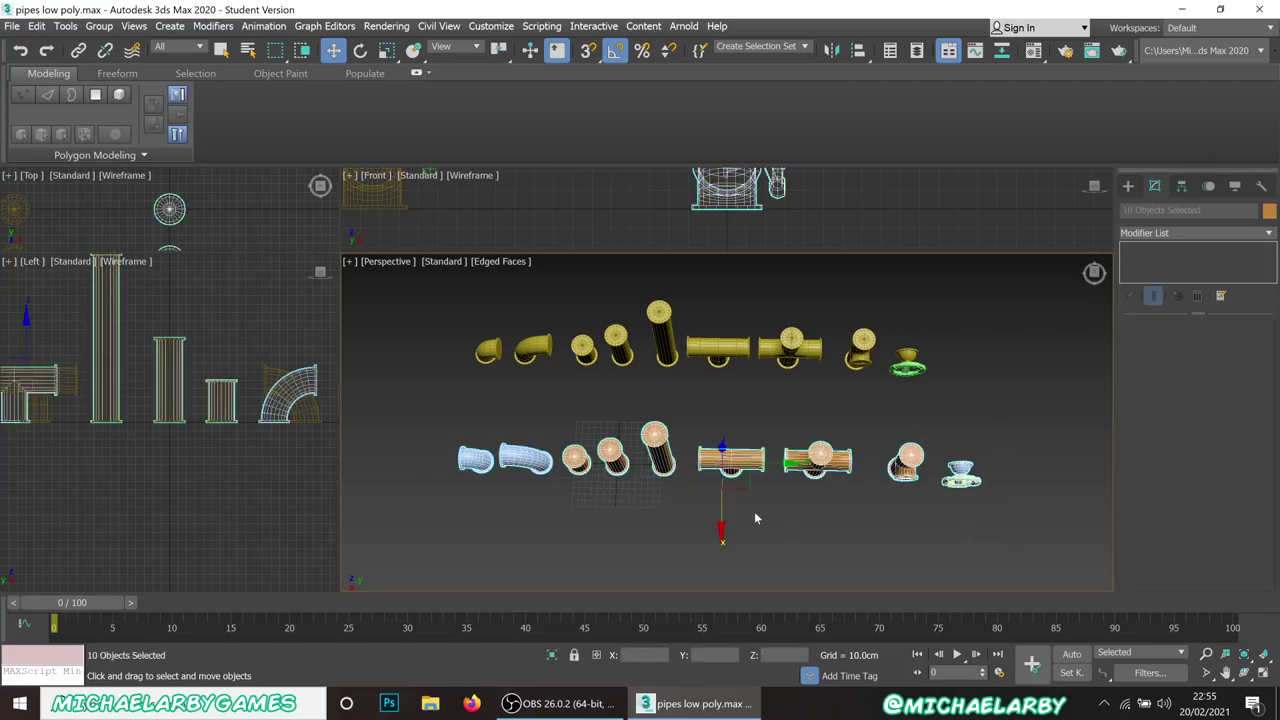
{"action": "left_click", "coordinate": [633, 503]}
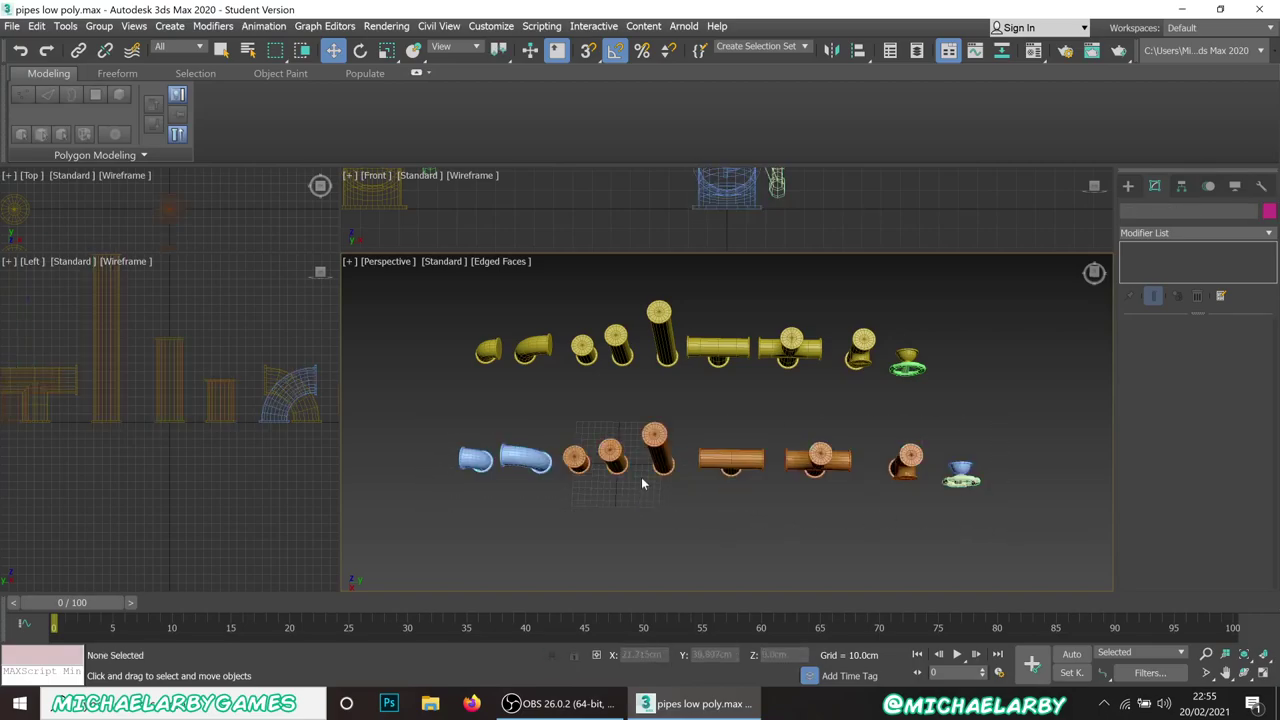
{"action": "left_click", "coordinate": [555, 705]}
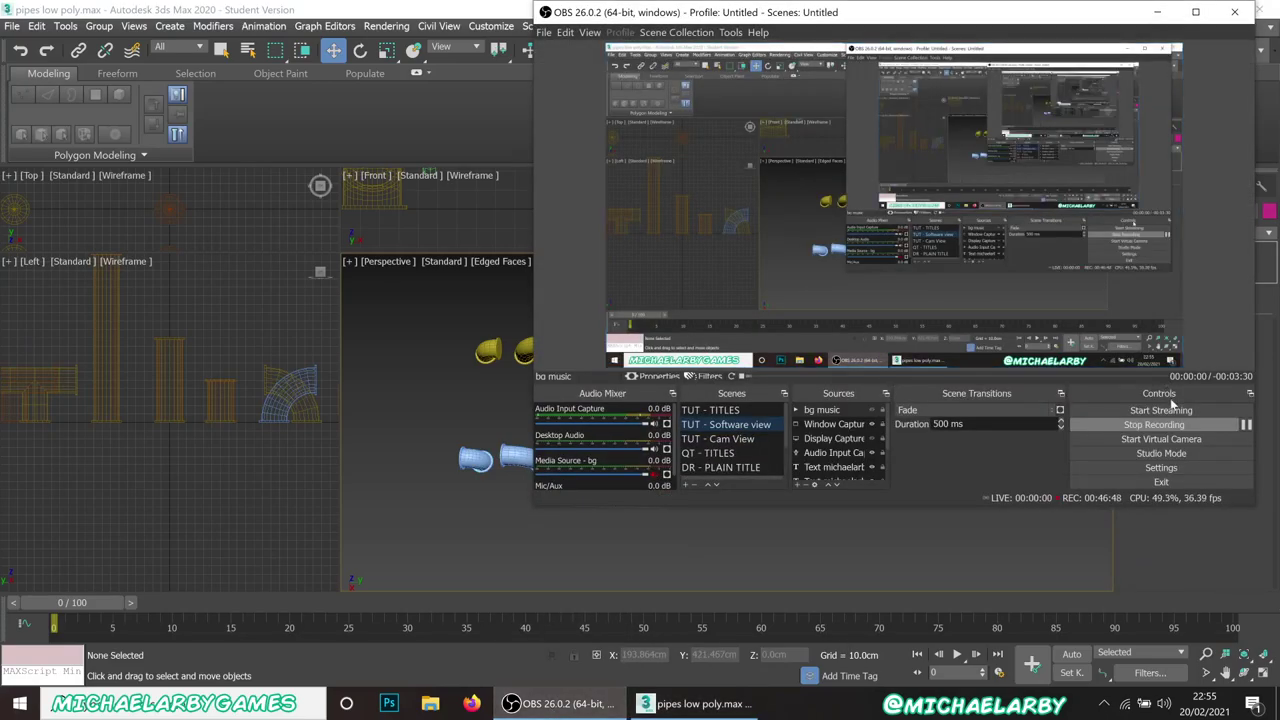